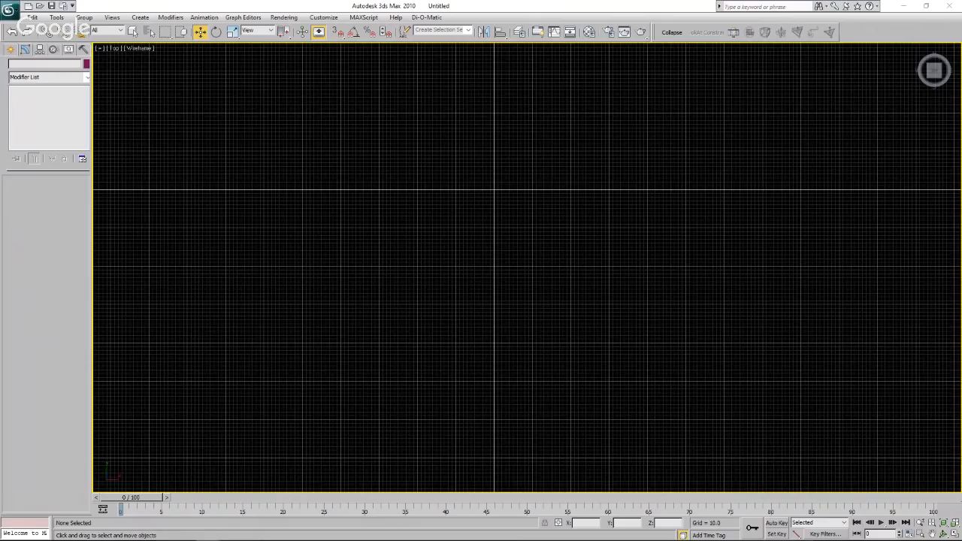
Switch to PowerPoint to examine the slide of the distant wind turbine rows, and put the presentation away.
drag(0, 142, 279, 130)
drag(0, 108, 436, 111)
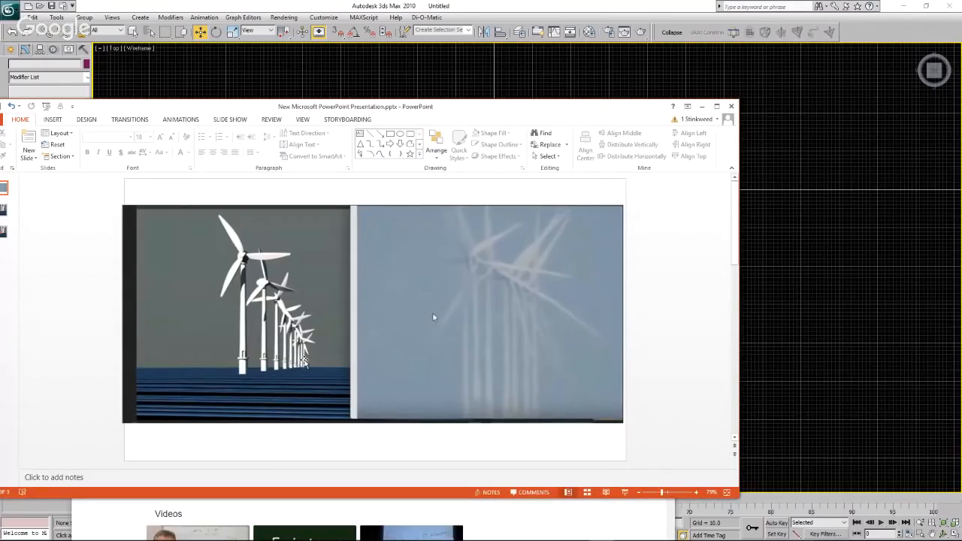
drag(486, 107, 419, 114)
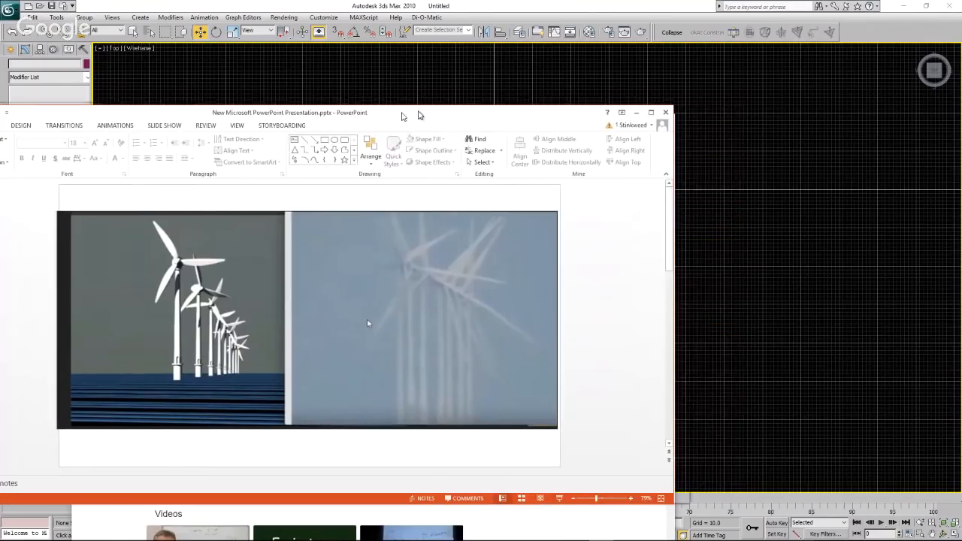
click(636, 114)
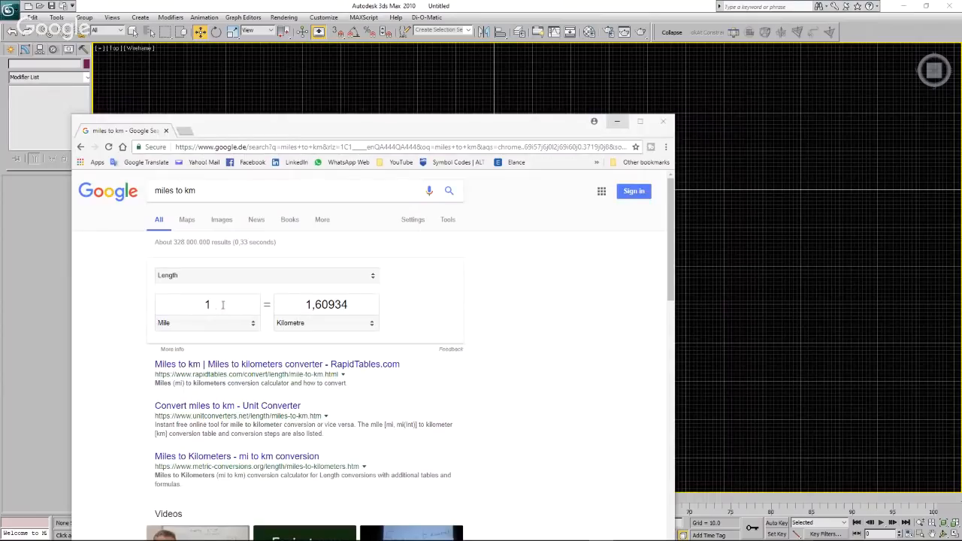
Convert 11 miles to kilometres in the browser's Google converter and return to 3ds Max.
click(224, 306)
text(11)
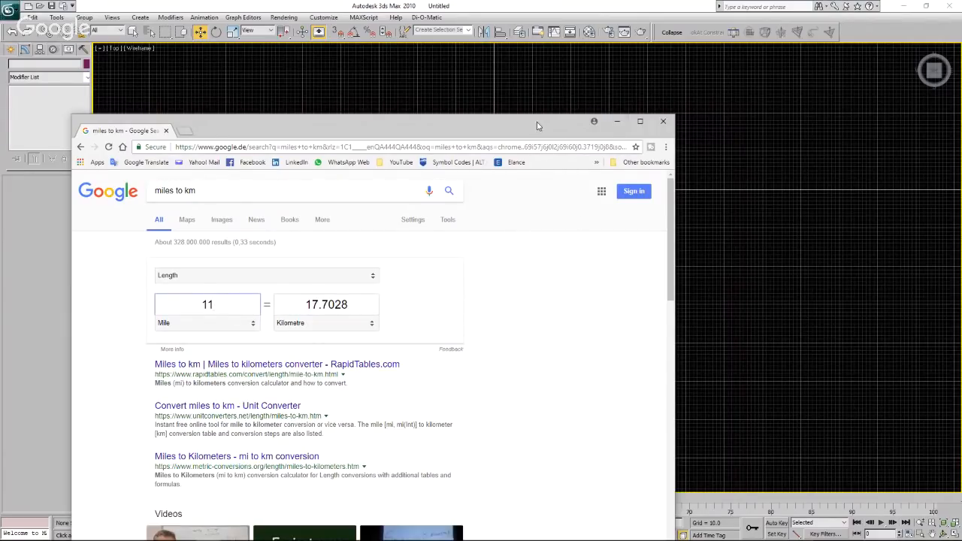
drag(537, 122, 0, 143)
click(513, 178)
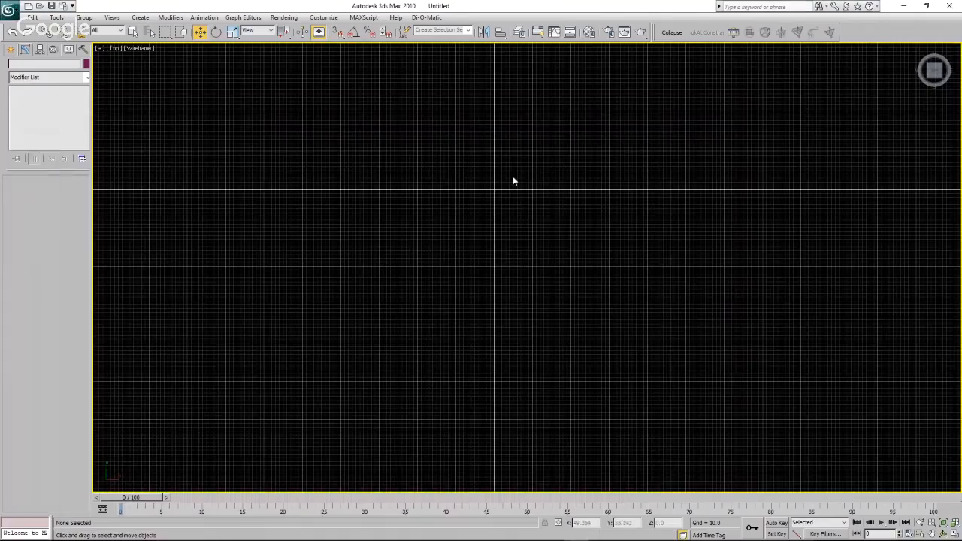
Create a tape helper from the origin along the X axis, about 119 units long, in the top view.
scroll(509, 185, up, 8)
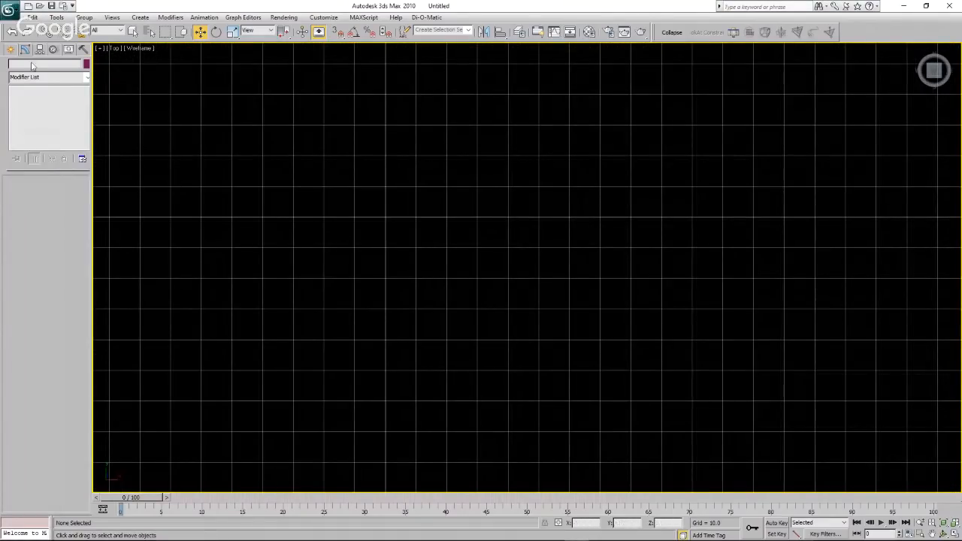
click(10, 49)
click(63, 66)
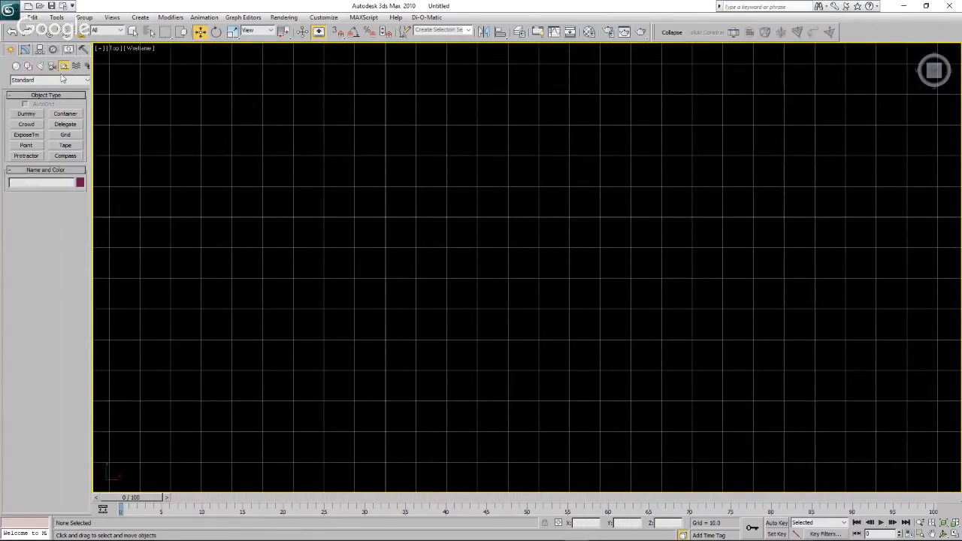
click(65, 146)
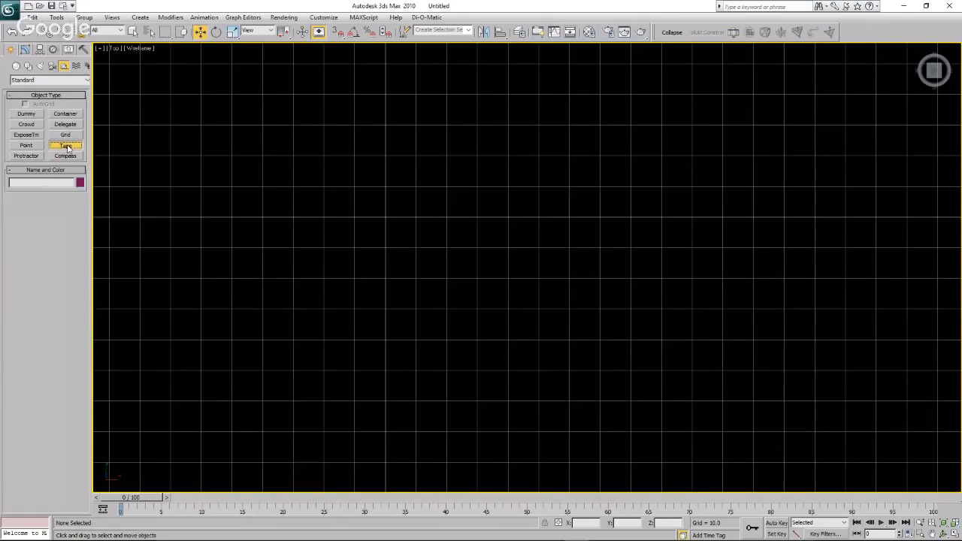
click(383, 218)
drag(384, 217, 416, 217)
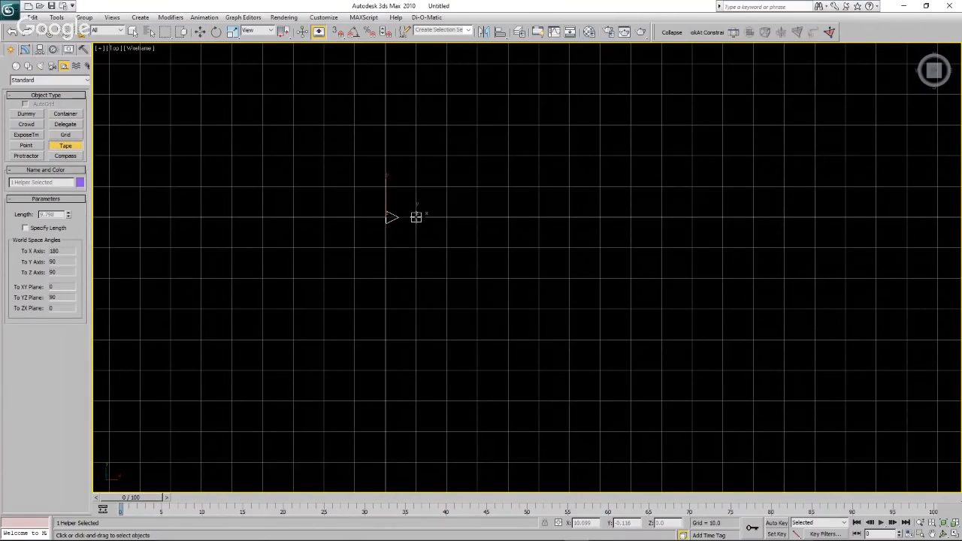
drag(415, 217, 751, 216)
scroll(316, 327, down, 5)
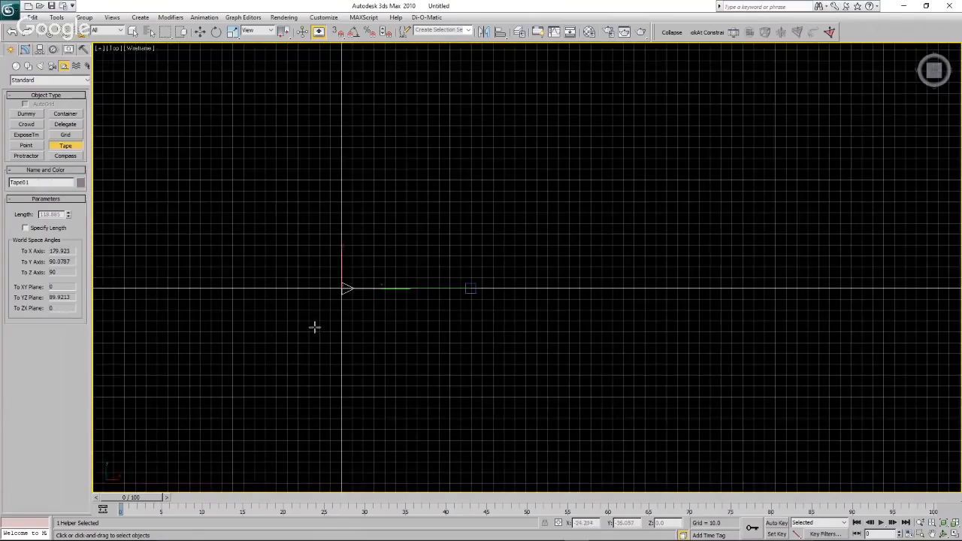
scroll(314, 327, down, 2)
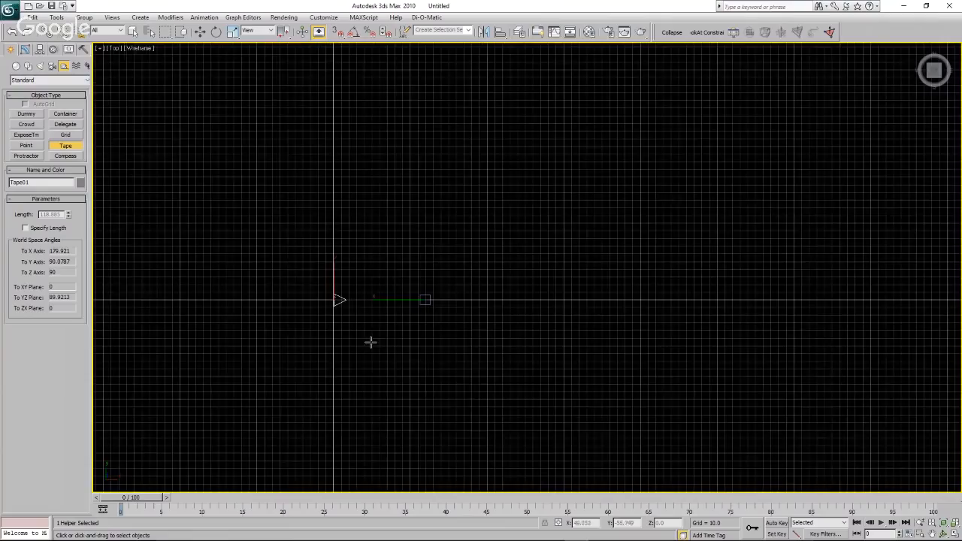
Move the tape's target along the X axis to about 17,700 units from the origin.
key(w)
click(426, 300)
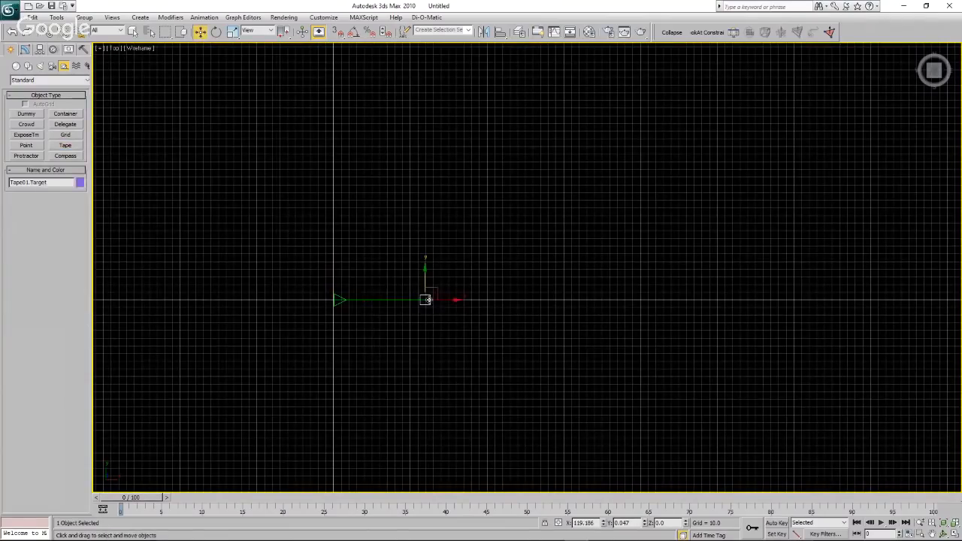
scroll(329, 322, down, 4)
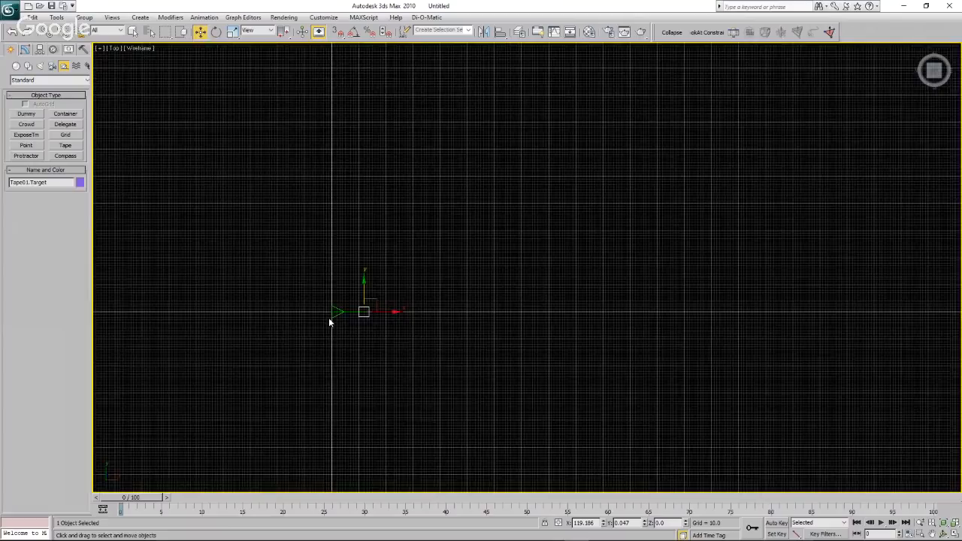
scroll(329, 320, down, 2)
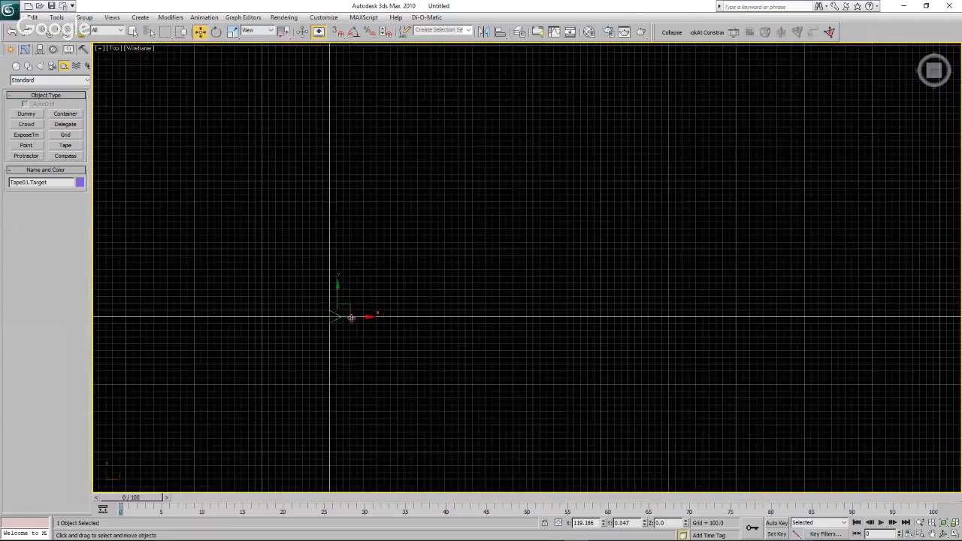
drag(363, 321, 417, 324)
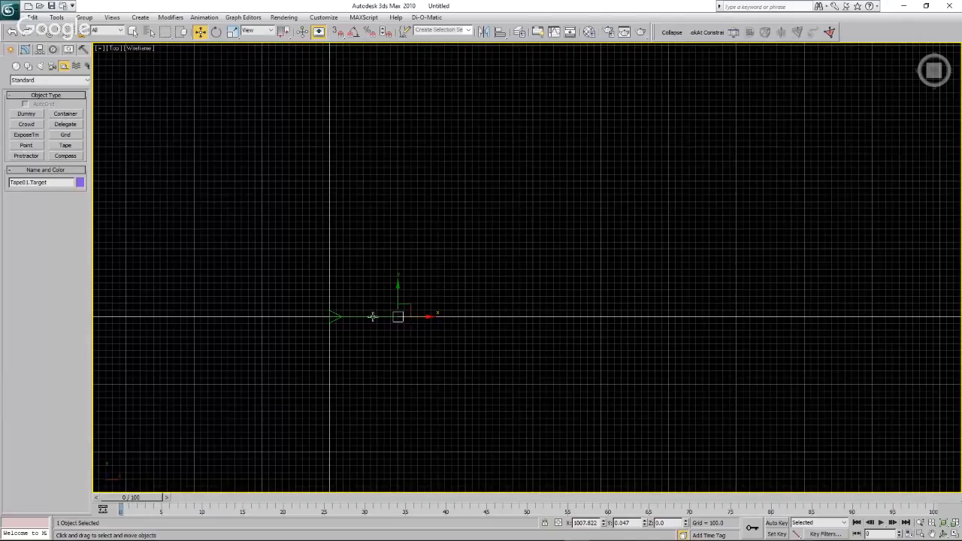
scroll(254, 319, down, 3)
scroll(240, 341, down, 3)
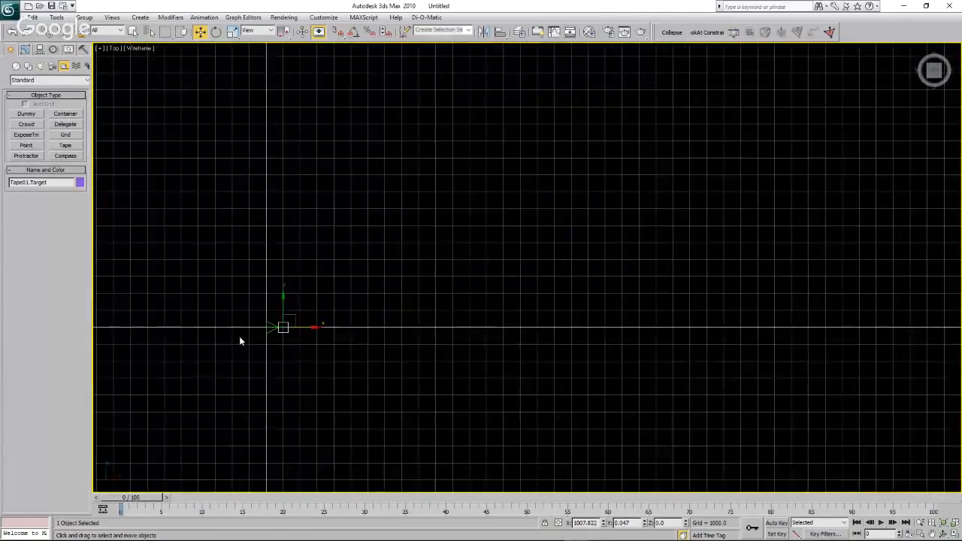
drag(289, 331, 422, 367)
click(390, 340)
scroll(391, 336, up, 4)
click(418, 318)
scroll(427, 322, down, 3)
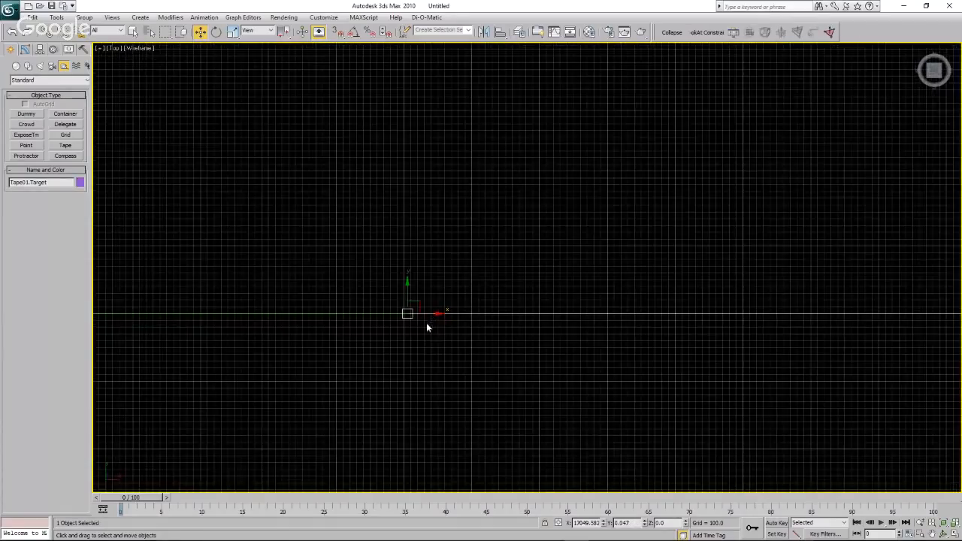
drag(429, 317, 473, 322)
click(454, 346)
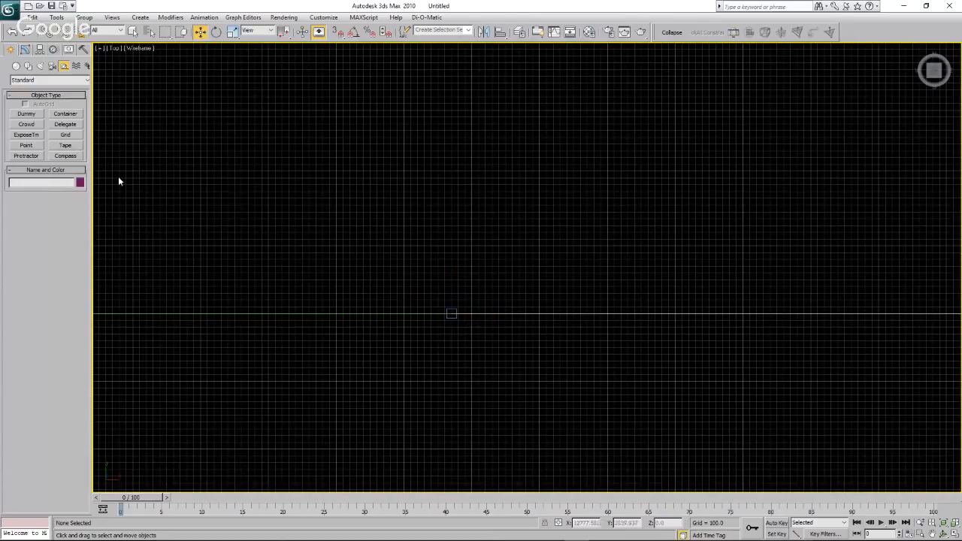
Create a small sphere beside the tape's target, centred at about X 17,700 and Y 141.
click(17, 67)
click(26, 124)
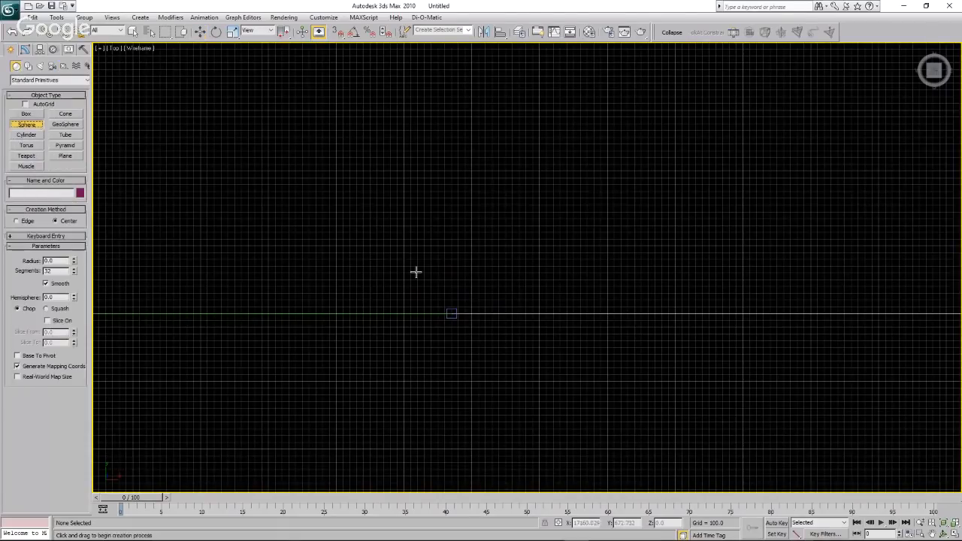
drag(451, 305, 451, 303)
key(w)
scroll(525, 297, down, 5)
scroll(525, 295, down, 4)
scroll(464, 297, up, 3)
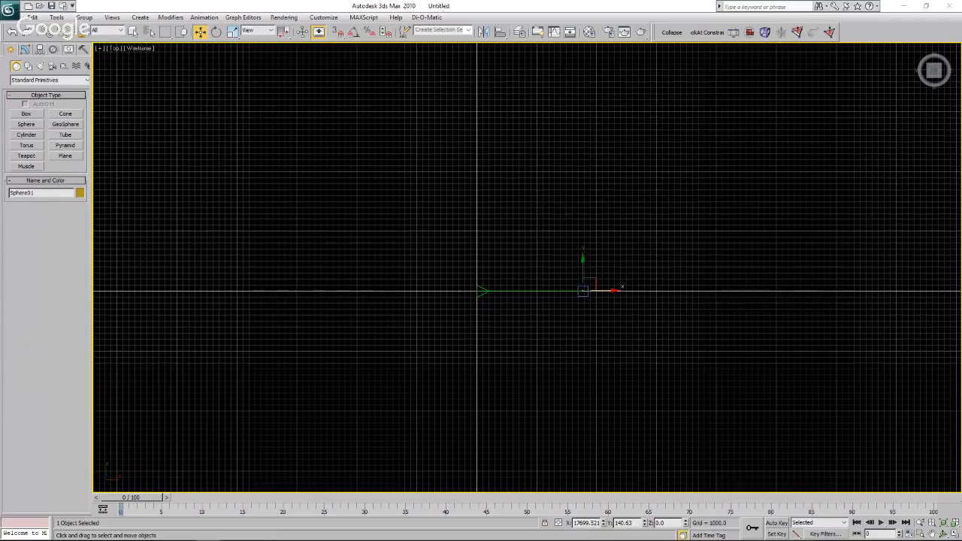
Convert 13 miles to kilometres in the browser's Google converter and return to 3ds Max.
drag(0, 104, 0, 104)
drag(0, 173, 512, 128)
key(BackSpace)
text(3)
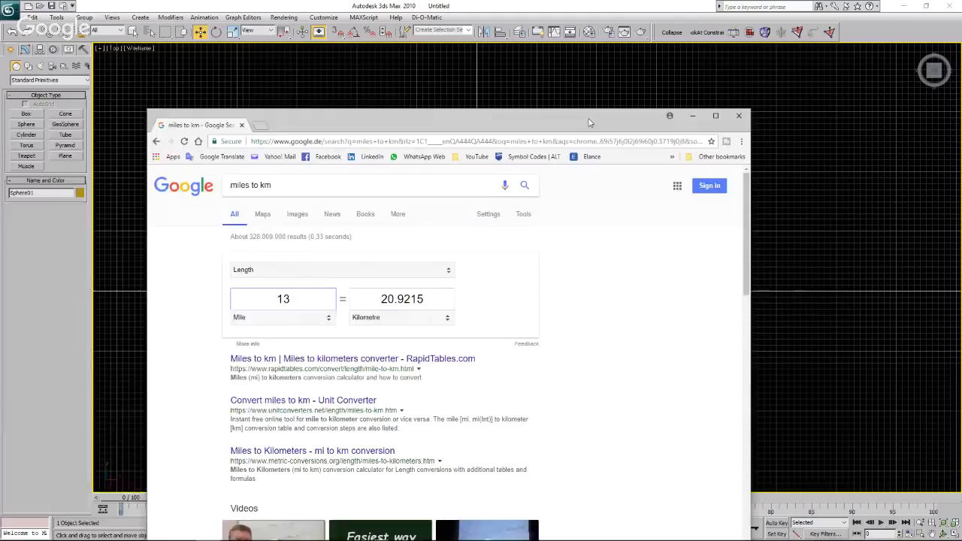
drag(589, 118, 0, 117)
click(619, 311)
Move the tape's target further along the X axis to about 20,900 units from the origin.
scroll(594, 291, up, 6)
scroll(564, 292, up, 3)
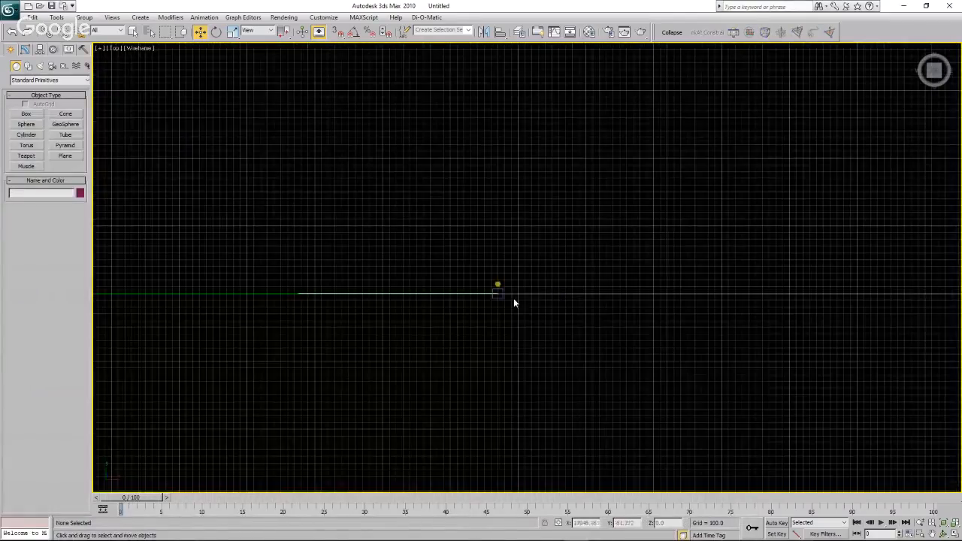
click(500, 293)
scroll(594, 292, down, 3)
scroll(613, 290, down, 2)
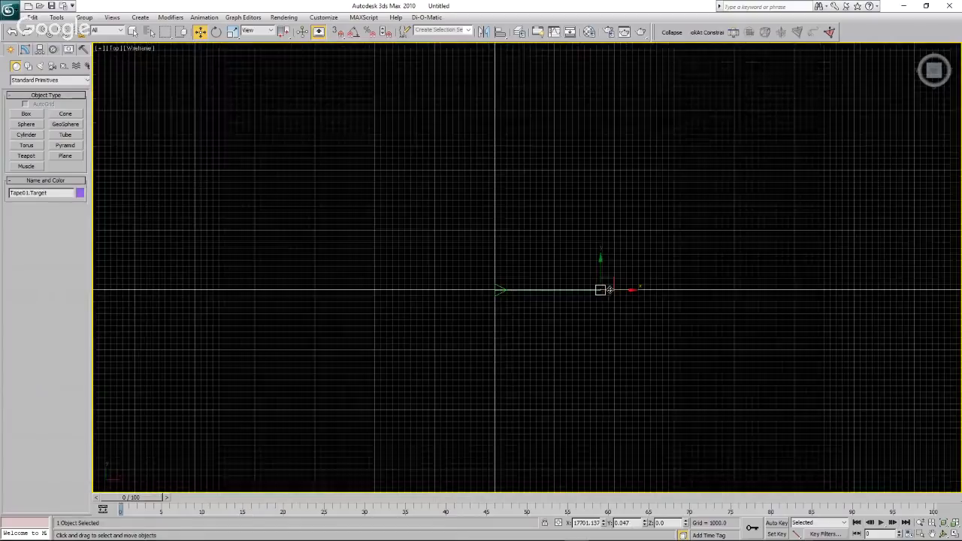
scroll(670, 296, down, 1)
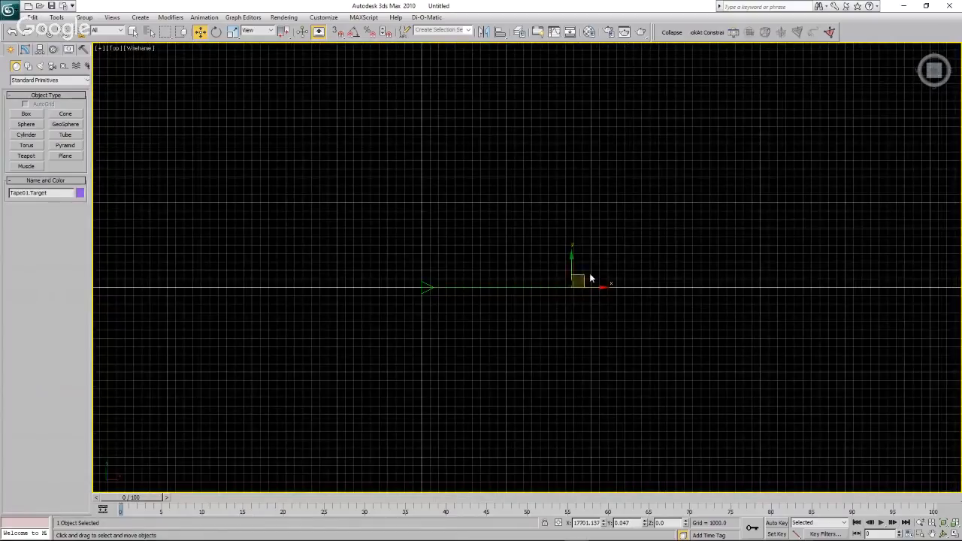
scroll(590, 290, up, 3)
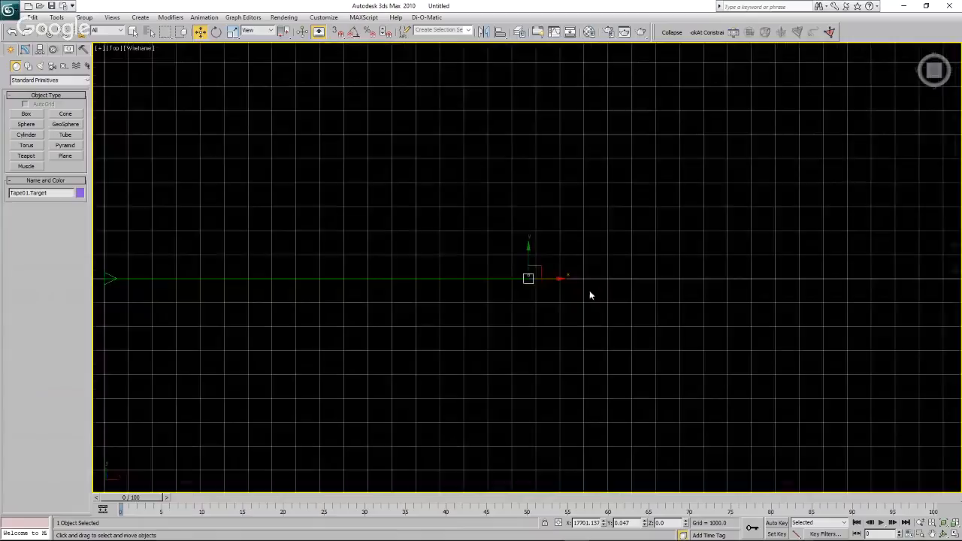
drag(490, 276, 638, 286)
scroll(636, 287, down, 4)
scroll(636, 287, up, 4)
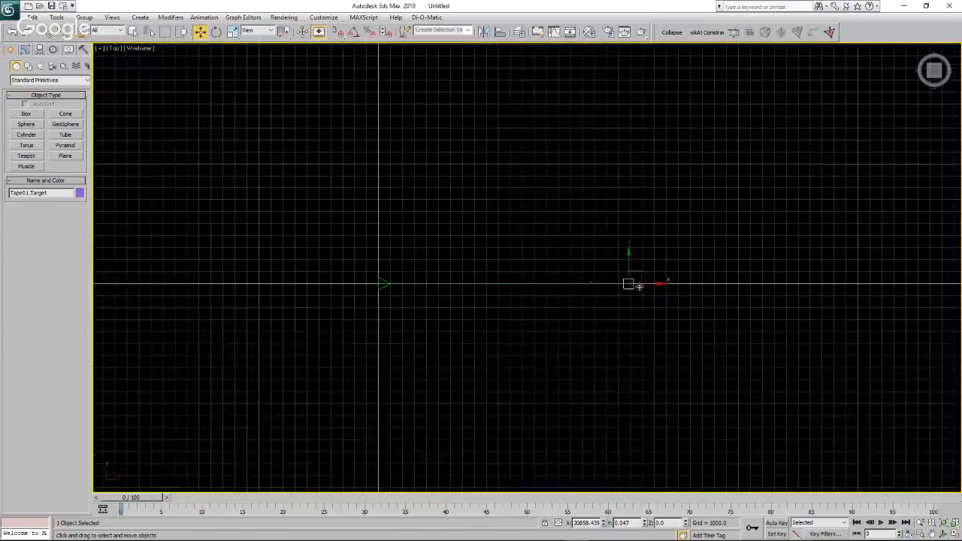
scroll(630, 294, up, 2)
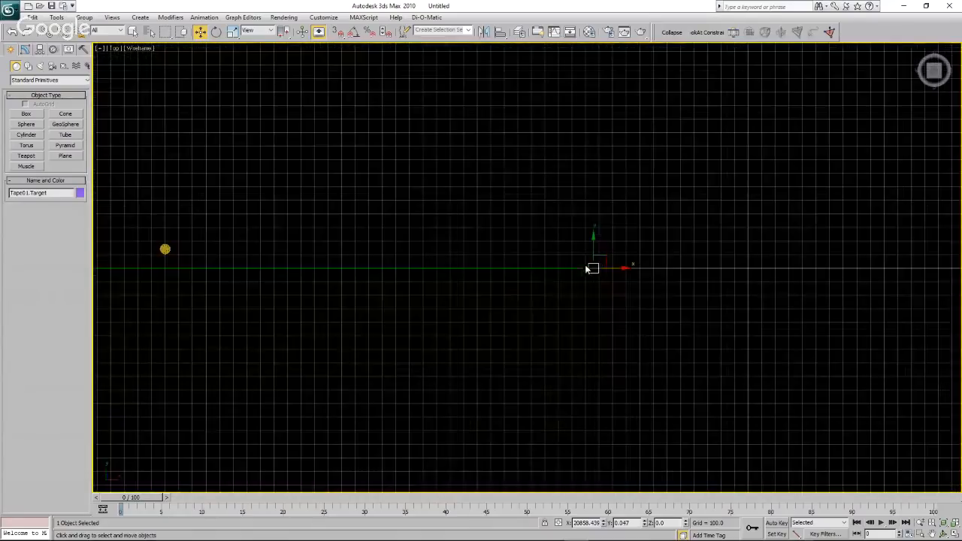
drag(615, 268, 621, 269)
Clone the sphere along the X axis, placing the copy beside the tape's relocated target.
click(166, 249)
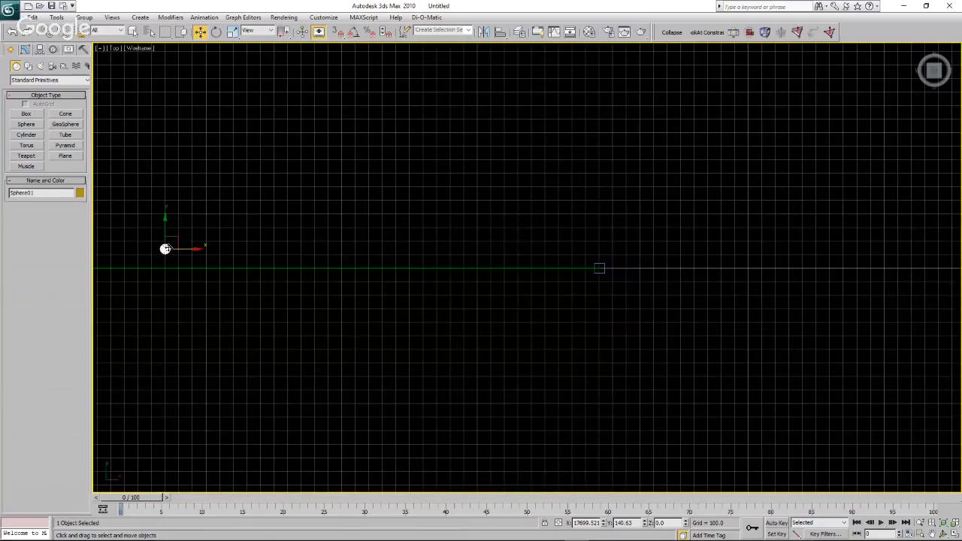
shift+drag(190, 249, 623, 270)
click(486, 318)
click(599, 282)
scroll(601, 282, down, 8)
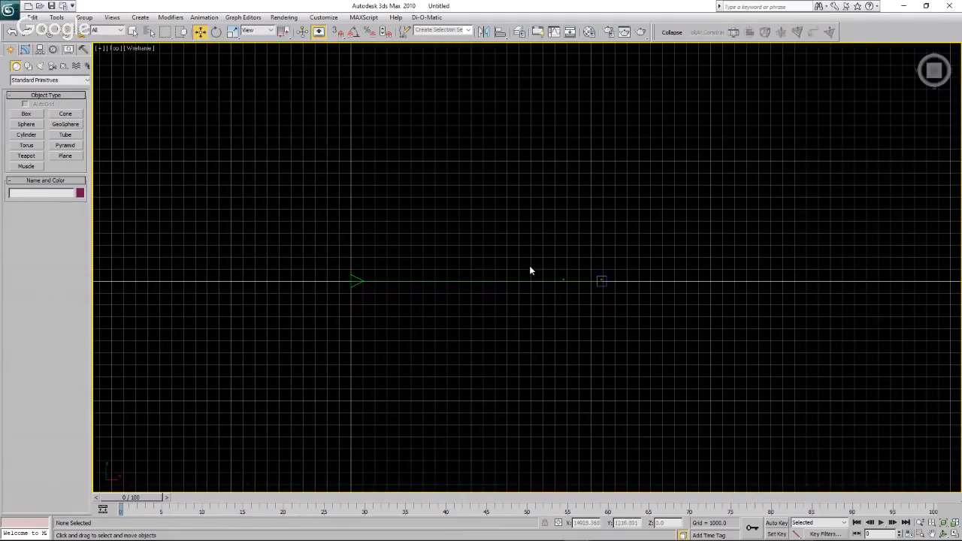
Create a cylinder with a radius of about 3.5 units beside the first sphere, at about X 17,801 and Y 98.
scroll(569, 279, up, 5)
scroll(537, 255, up, 5)
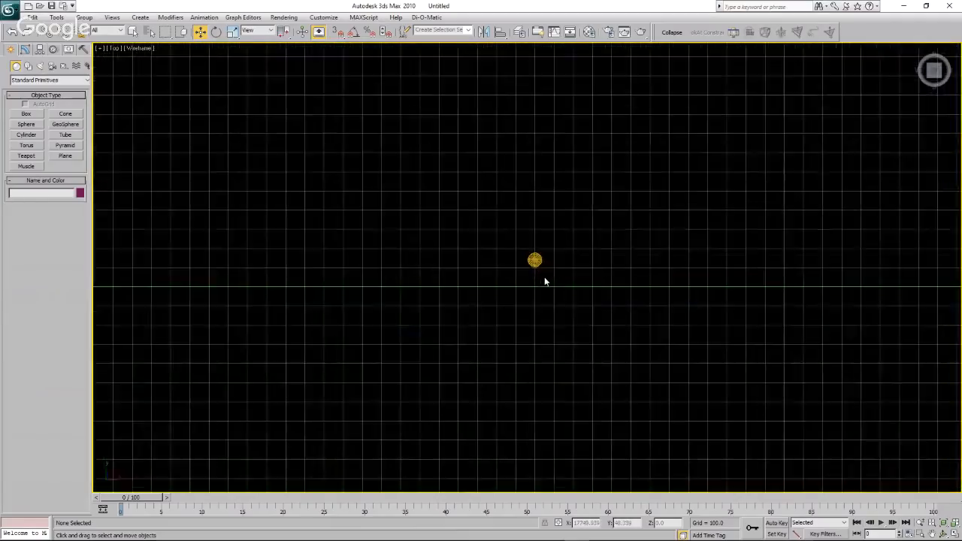
scroll(545, 281, up, 4)
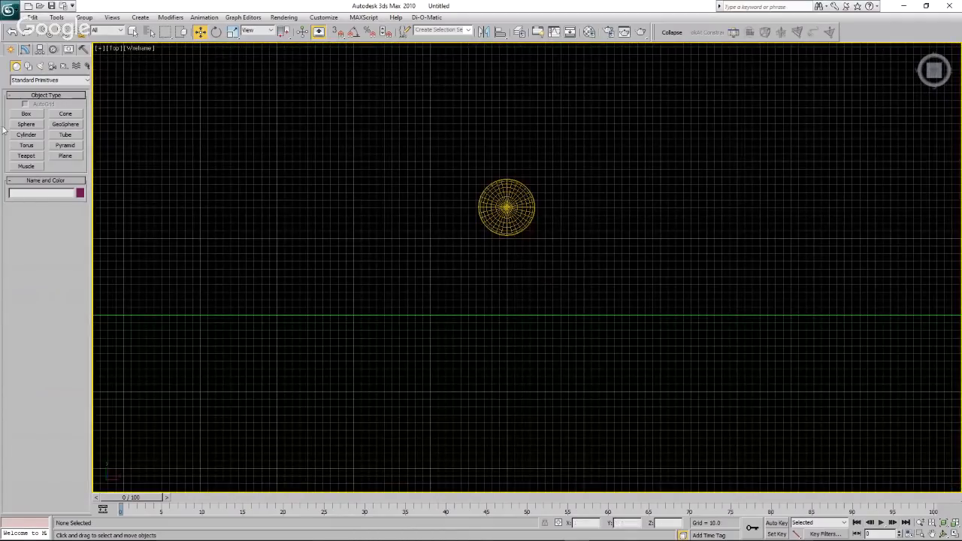
click(28, 135)
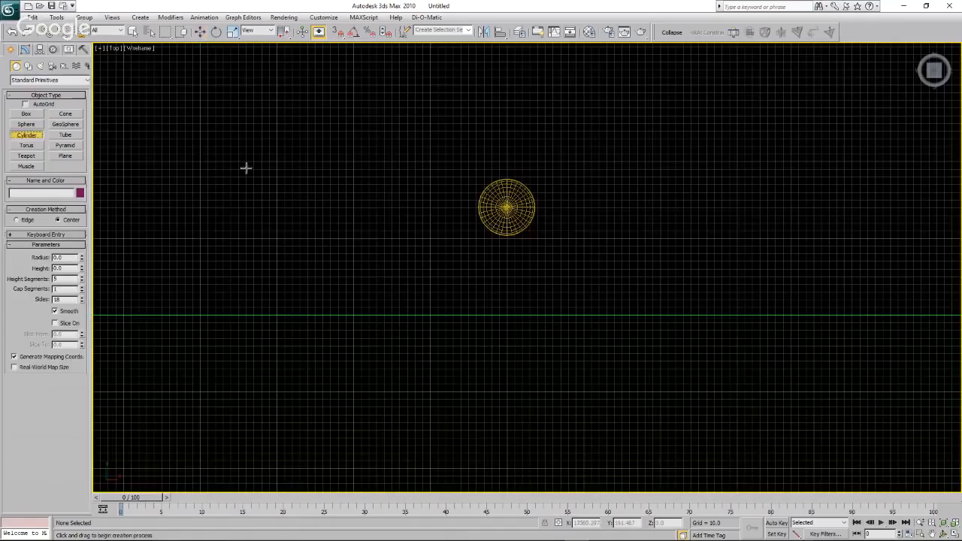
drag(584, 239, 583, 238)
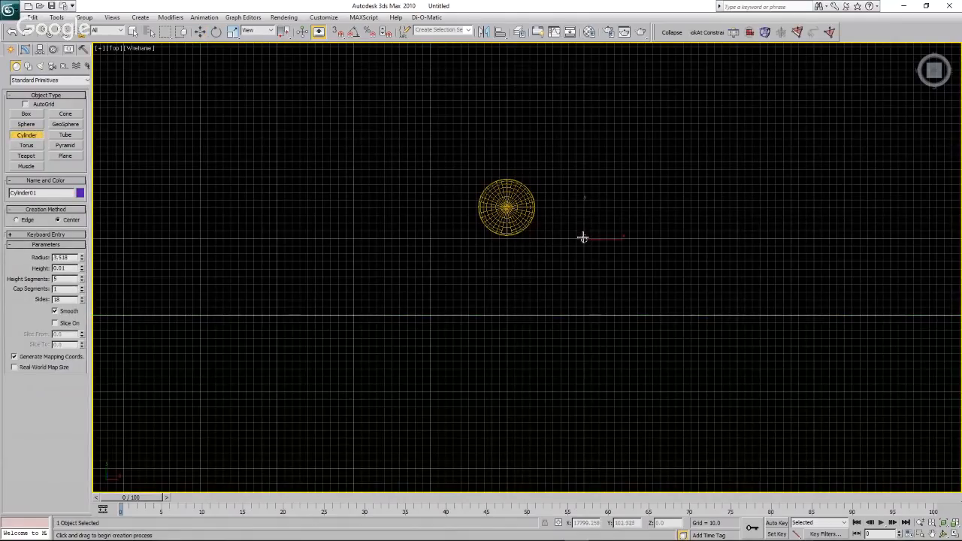
click(584, 161)
right_click(584, 161)
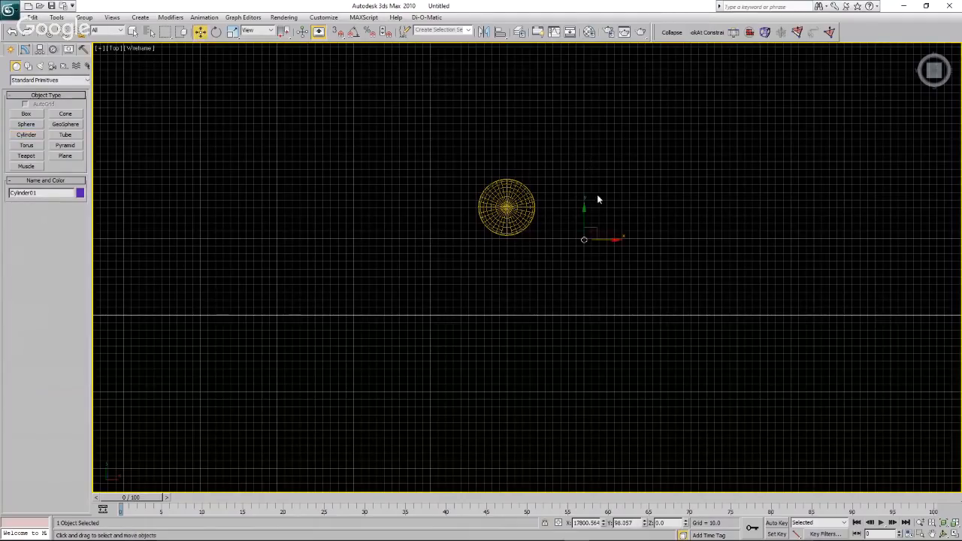
Turn on angle snap and rotate the new cylinder 90 degrees about the X axis.
click(353, 32)
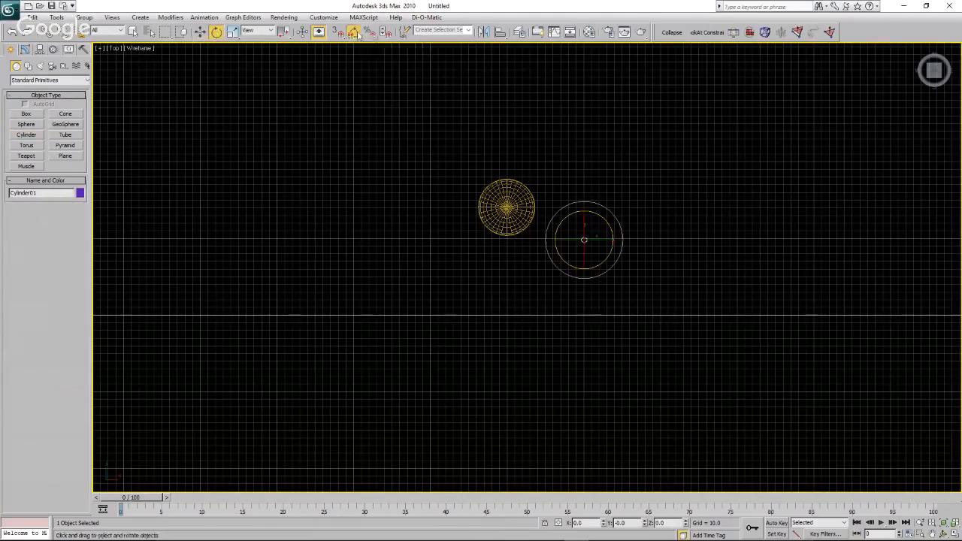
drag(564, 230, 591, 307)
Set the cylinder's height to 100, its height segments to 2 and its radius to about 2.76.
click(25, 49)
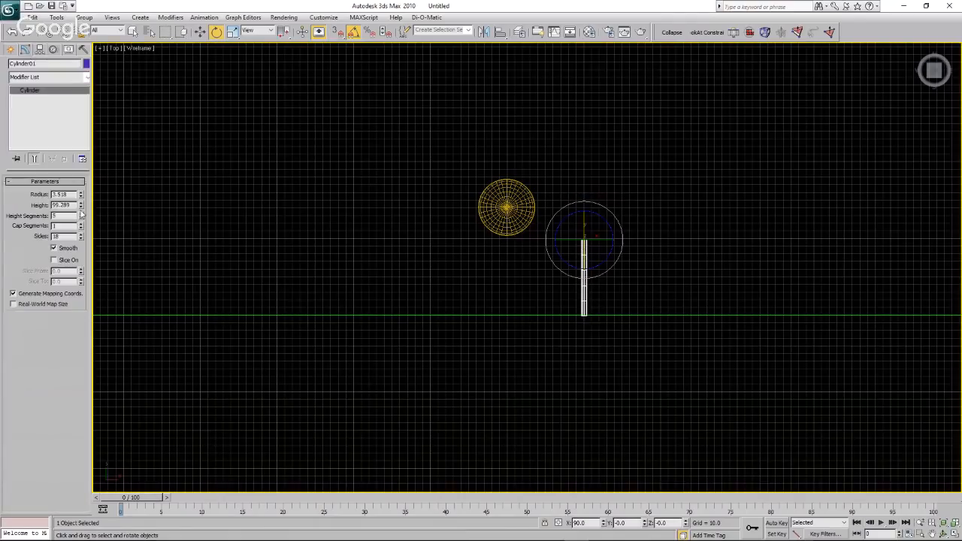
double_click(66, 205)
text(100)
key(Return)
triple_click(80, 218)
click(750, 33)
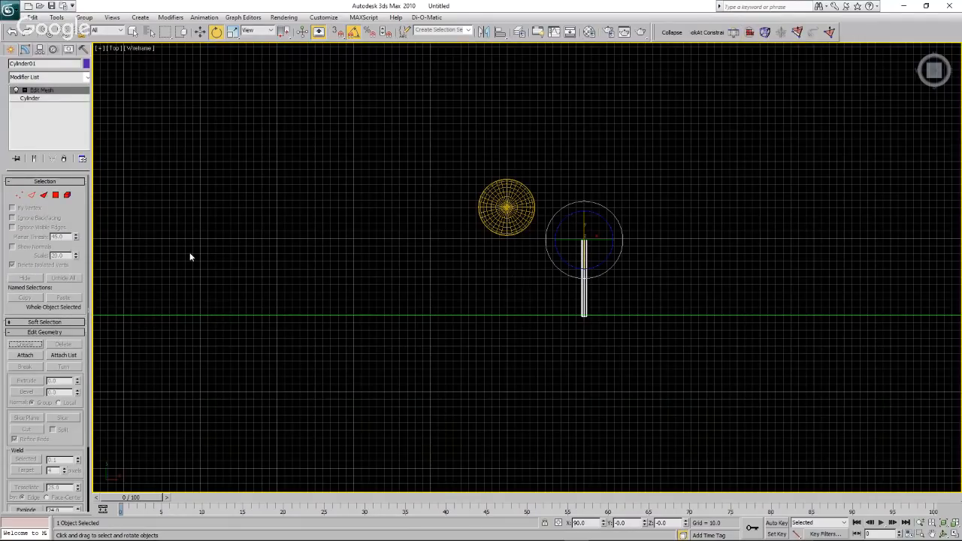
click(68, 160)
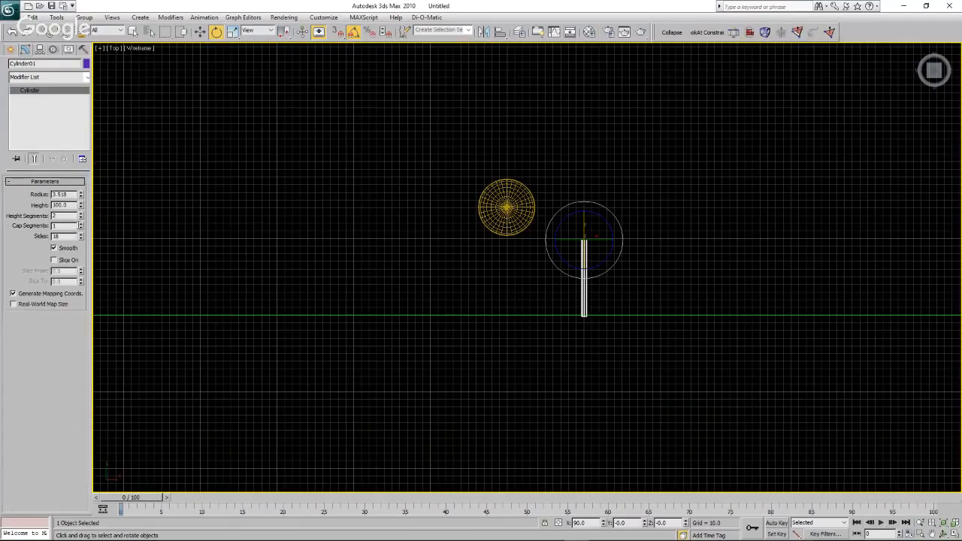
drag(82, 195, 82, 197)
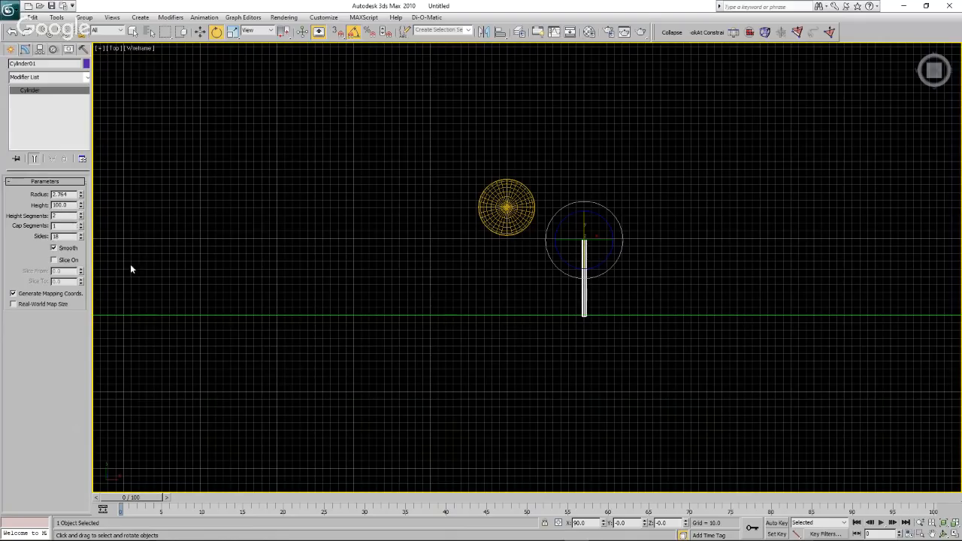
Add an Edit Mesh modifier to the cylinder and move its middle ring of vertices down to about Y 17.3.
click(750, 31)
click(19, 194)
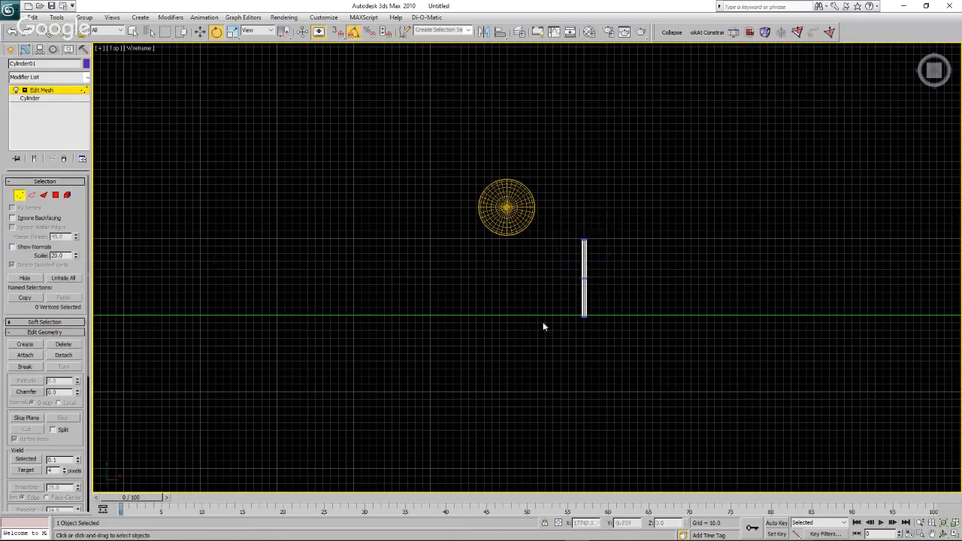
scroll(593, 325, up, 4)
drag(569, 249, 590, 222)
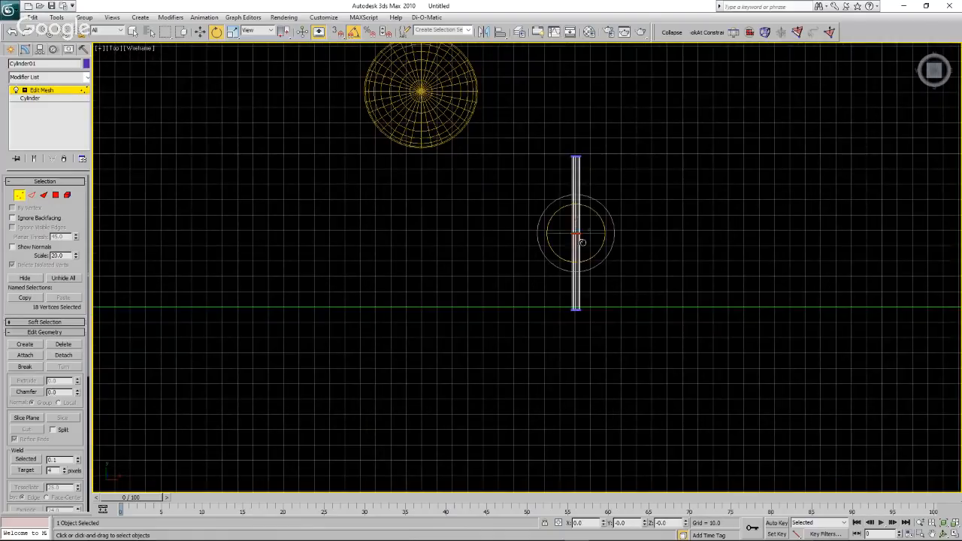
click(202, 31)
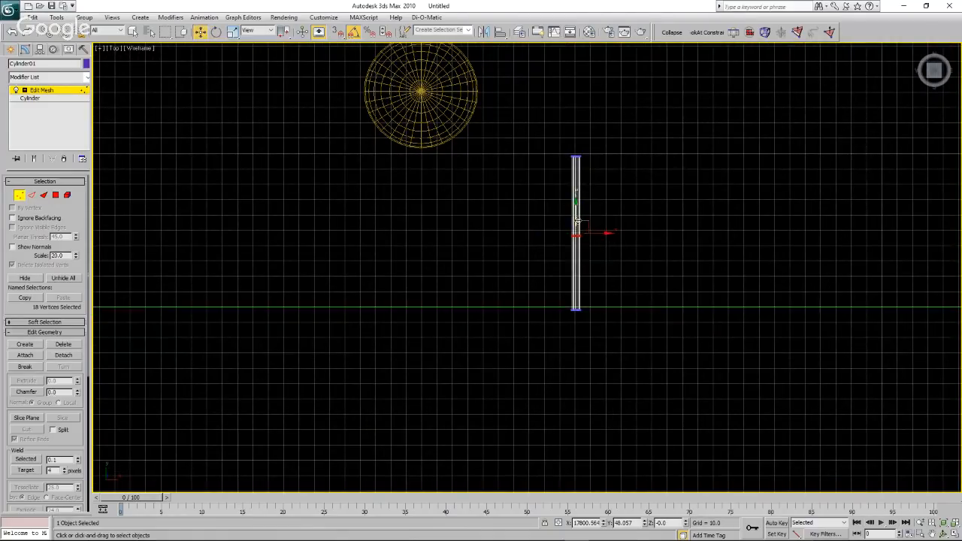
drag(574, 261, 574, 310)
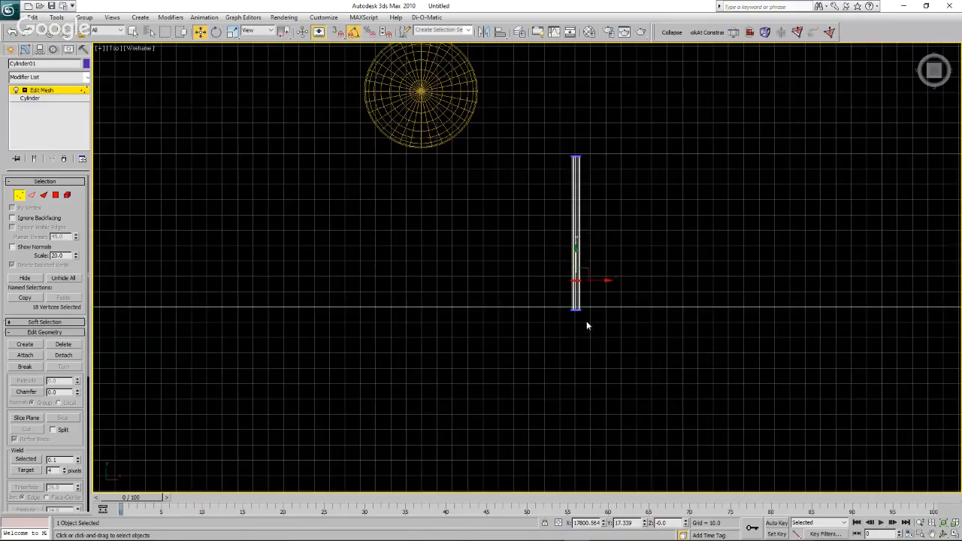
click(286, 204)
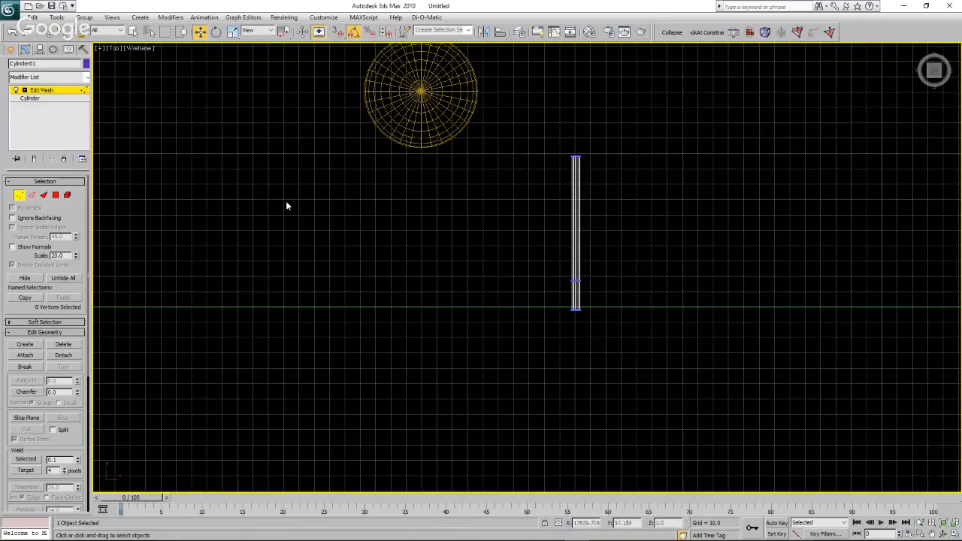
Raise the cylinder to about Y 100.3 and scale down its top ring of vertices to taper the tower.
click(12, 50)
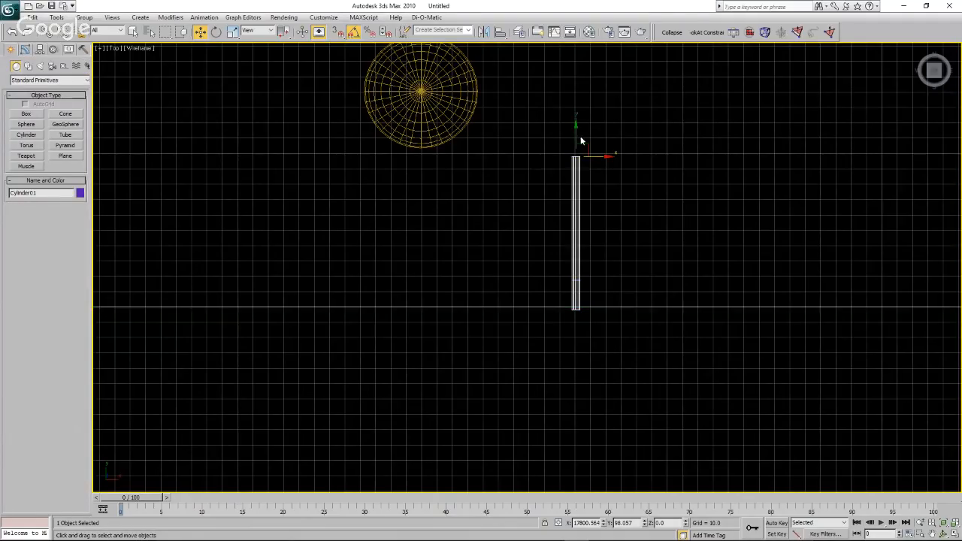
drag(576, 135, 578, 133)
click(25, 50)
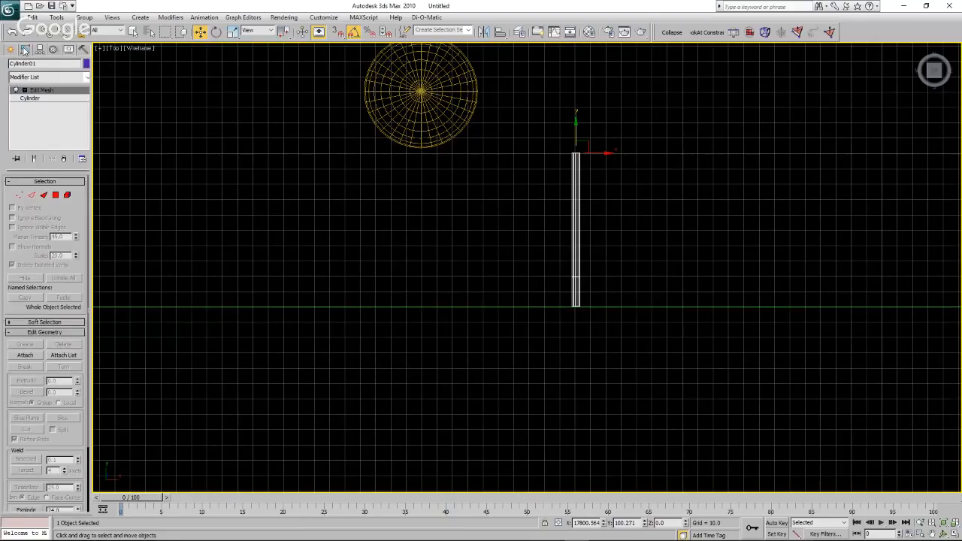
click(20, 195)
drag(563, 158, 588, 179)
click(232, 32)
click(620, 184)
click(11, 49)
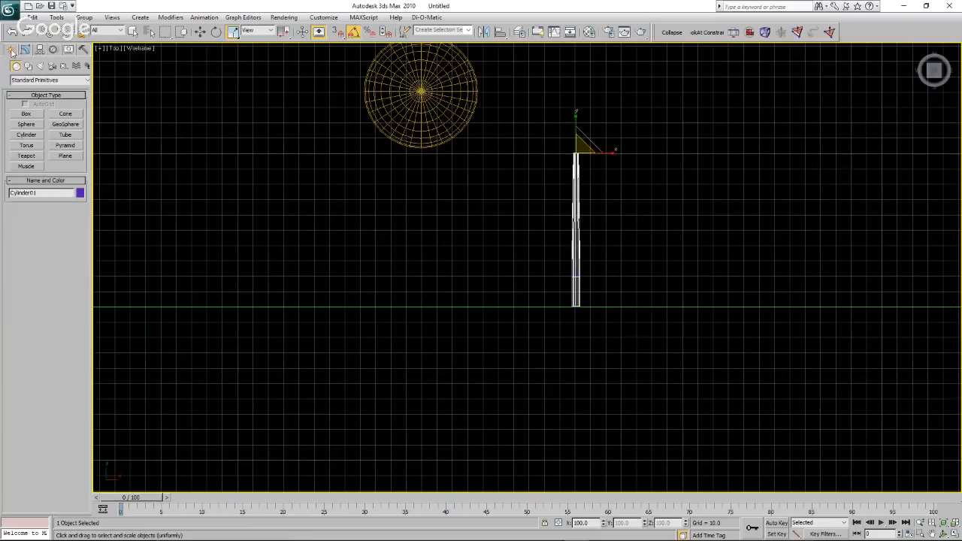
click(426, 213)
scroll(619, 157, up, 5)
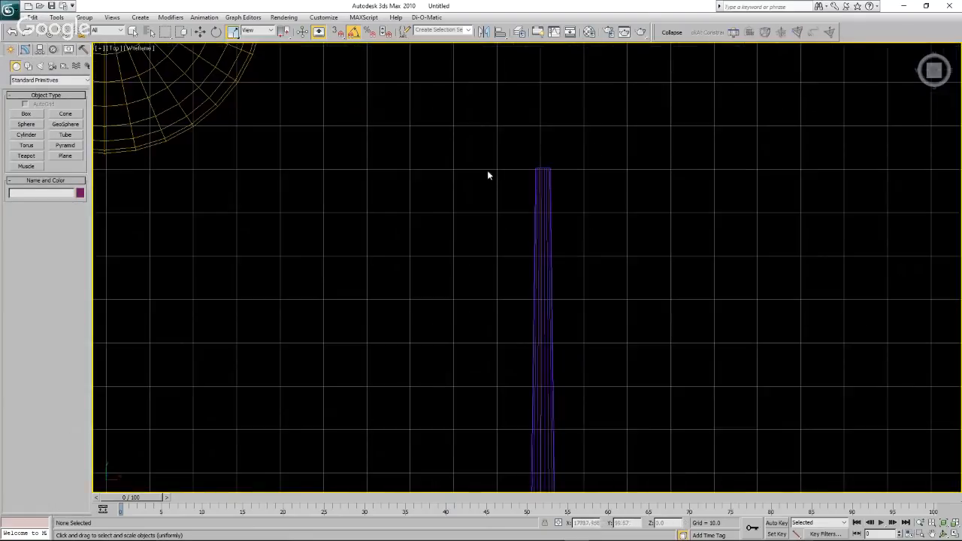
scroll(483, 171, down, 3)
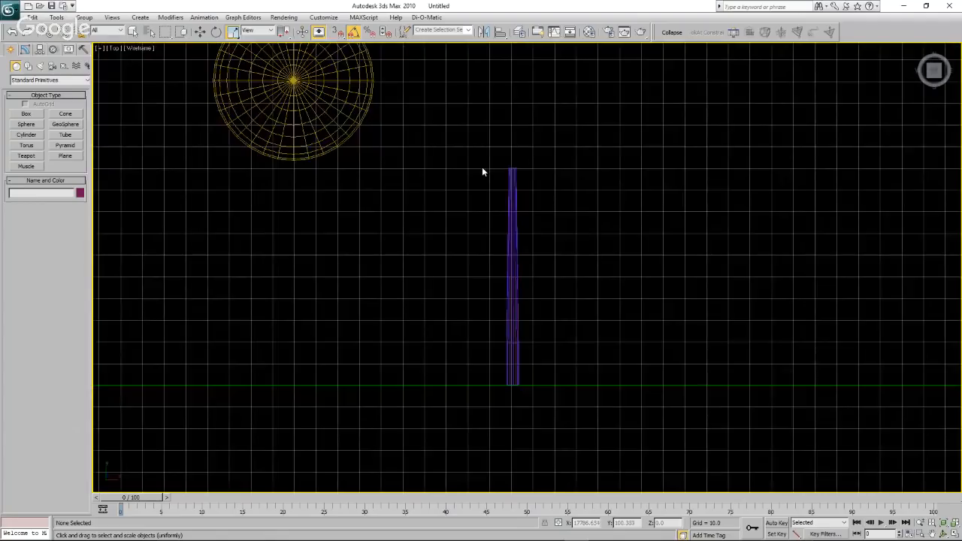
click(54, 80)
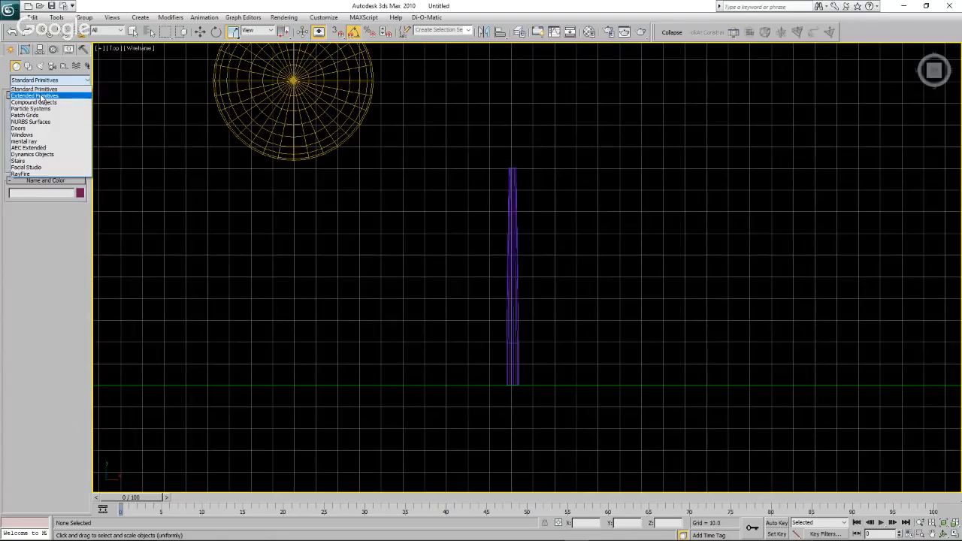
click(42, 97)
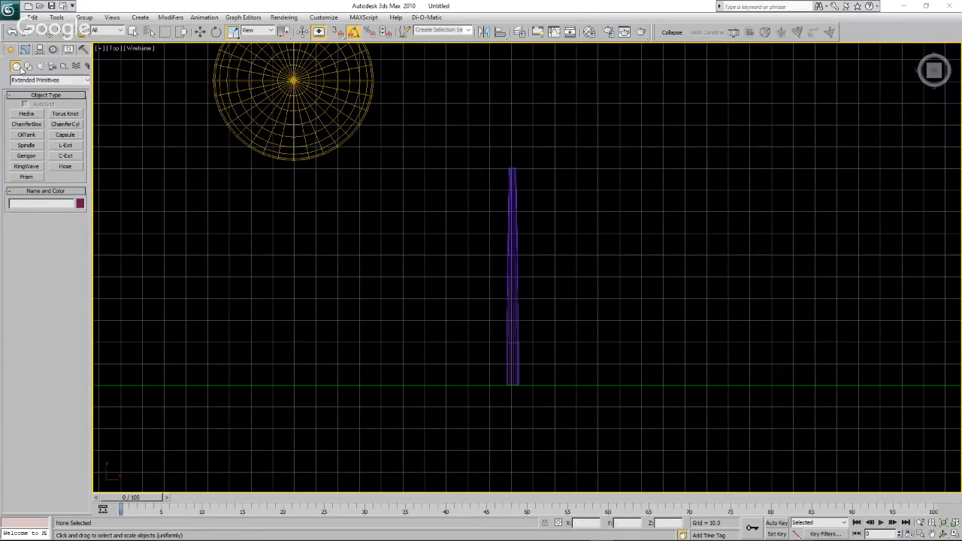
click(38, 80)
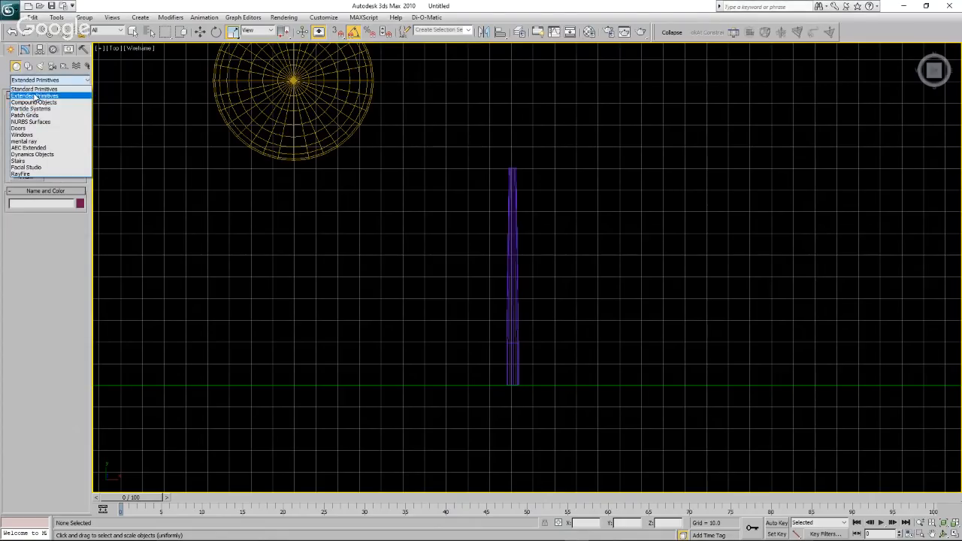
click(34, 89)
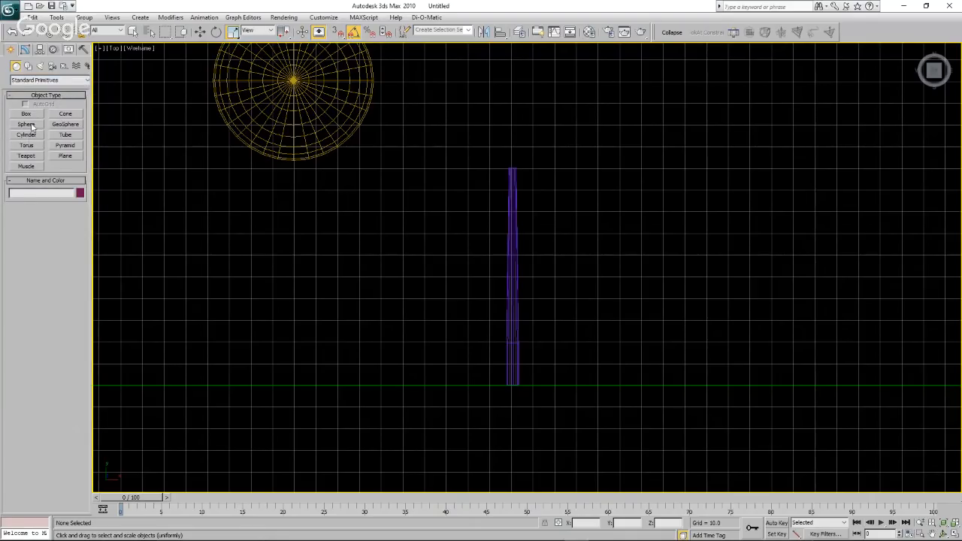
Create a small sphere at the top of the tower.
click(30, 124)
drag(510, 158, 512, 161)
right_click(514, 144)
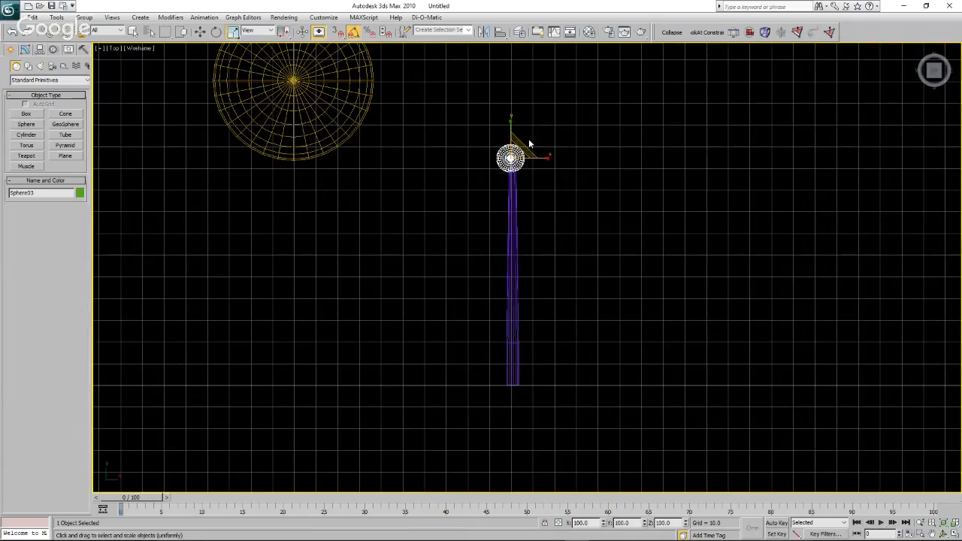
Rotate the small sphere -90 degrees about Y and stretch it horizontally to about 195 percent.
click(216, 32)
click(217, 33)
drag(535, 158, 489, 161)
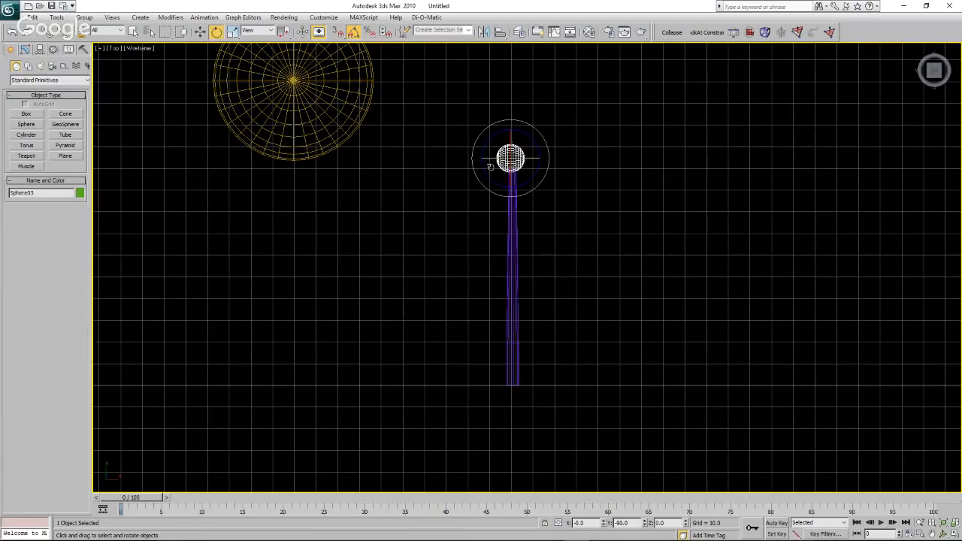
click(233, 32)
drag(541, 158, 573, 162)
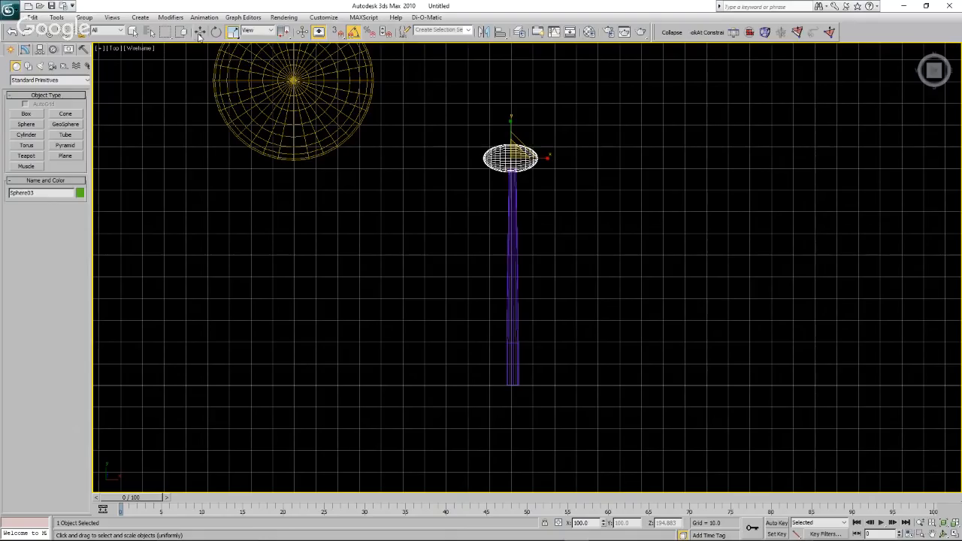
Centre the stretched sphere on top of the tower at about X 17,800.6 and Y 106.6.
click(200, 32)
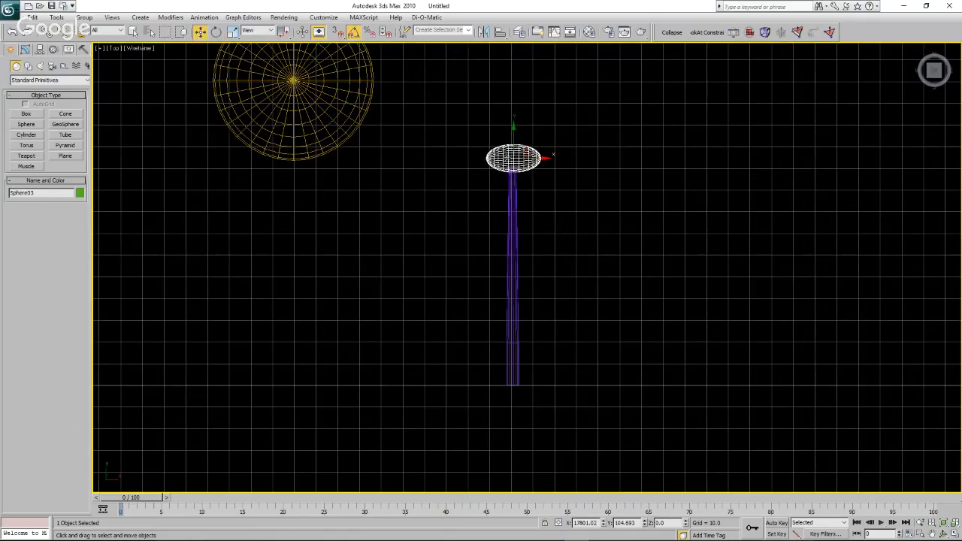
scroll(514, 159, up, 4)
scroll(514, 160, up, 3)
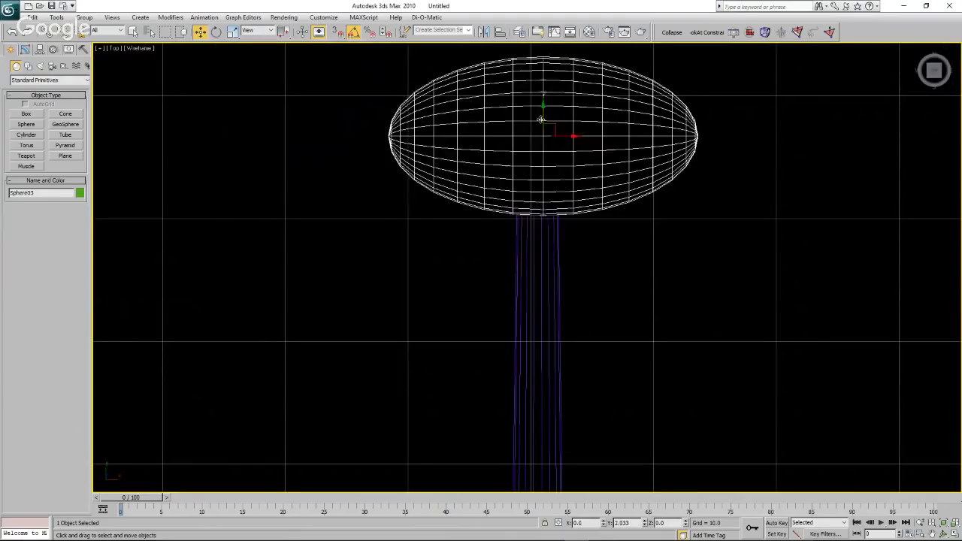
scroll(526, 150, down, 3)
scroll(515, 145, up, 1)
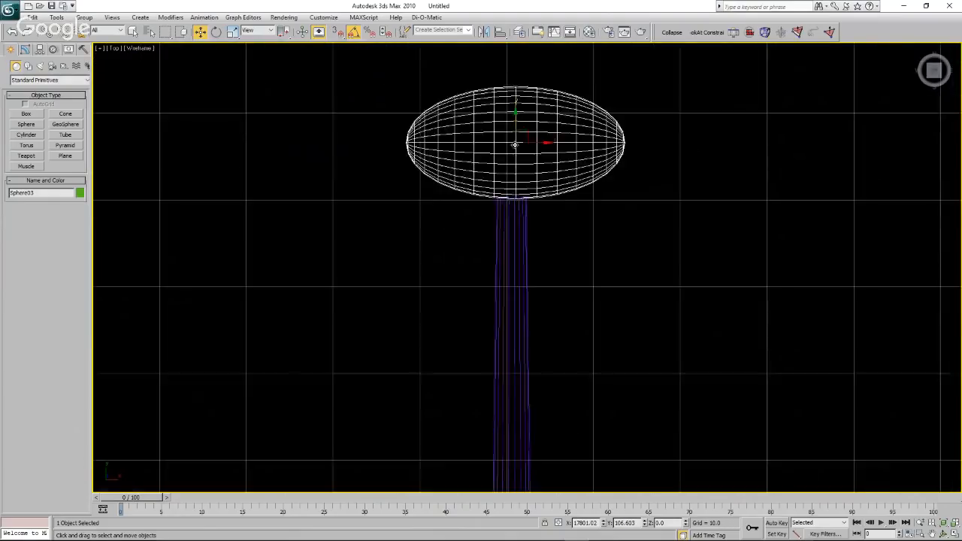
scroll(515, 144, up, 2)
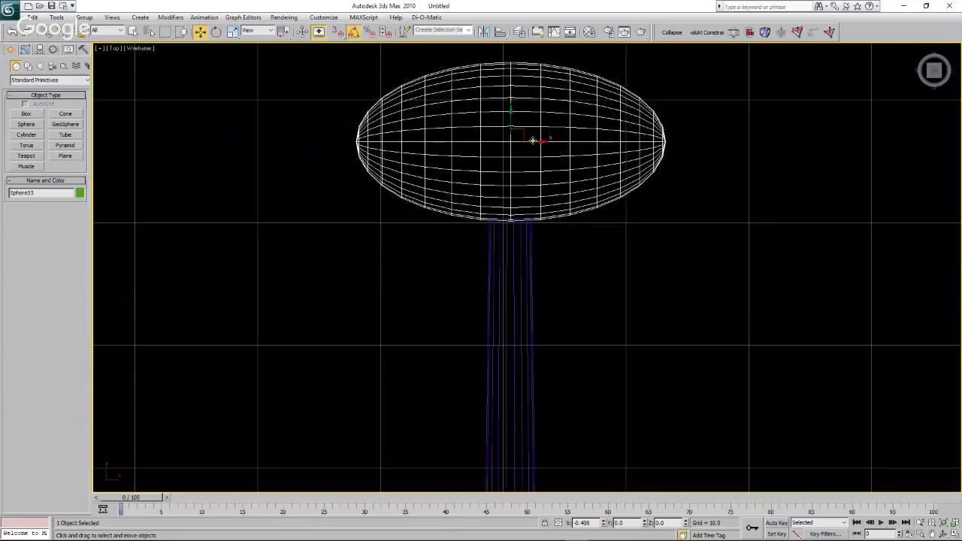
scroll(534, 151, down, 5)
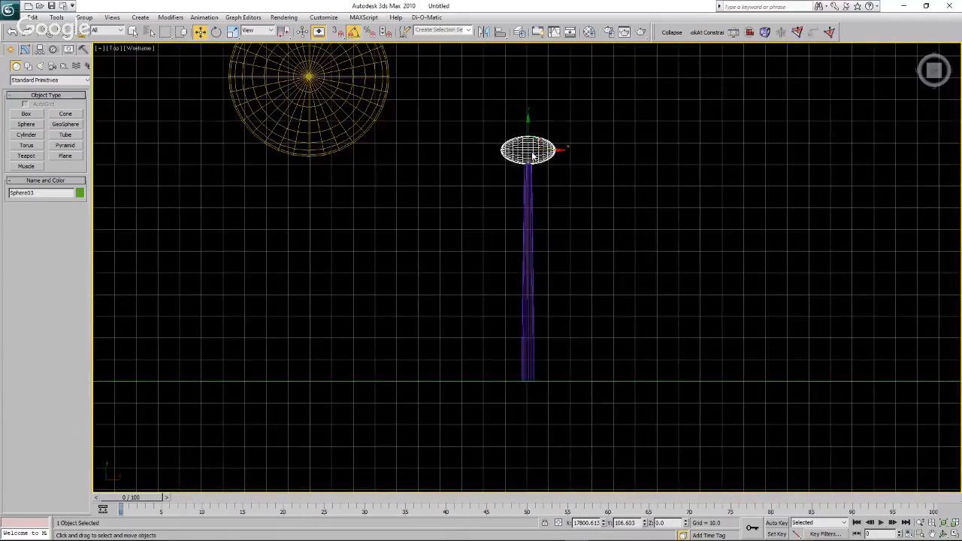
click(589, 228)
drag(519, 167, 610, 221)
click(611, 219)
Select the tower with its stretched sphere and move both along the X axis to directly beneath the first marker sphere.
key(alt+Tab)
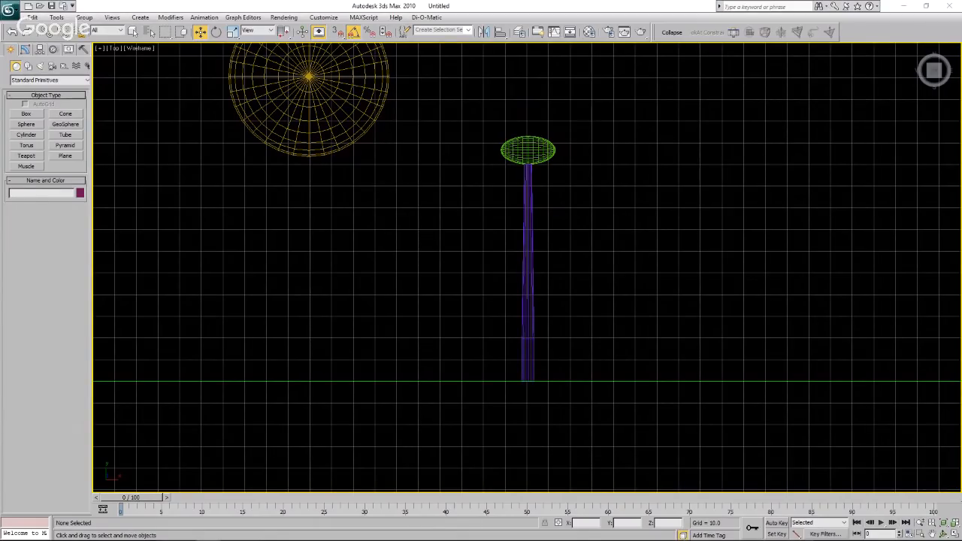
click(466, 179)
scroll(466, 179, down, 3)
drag(479, 153, 551, 281)
click(460, 185)
drag(447, 142, 409, 202)
click(464, 241)
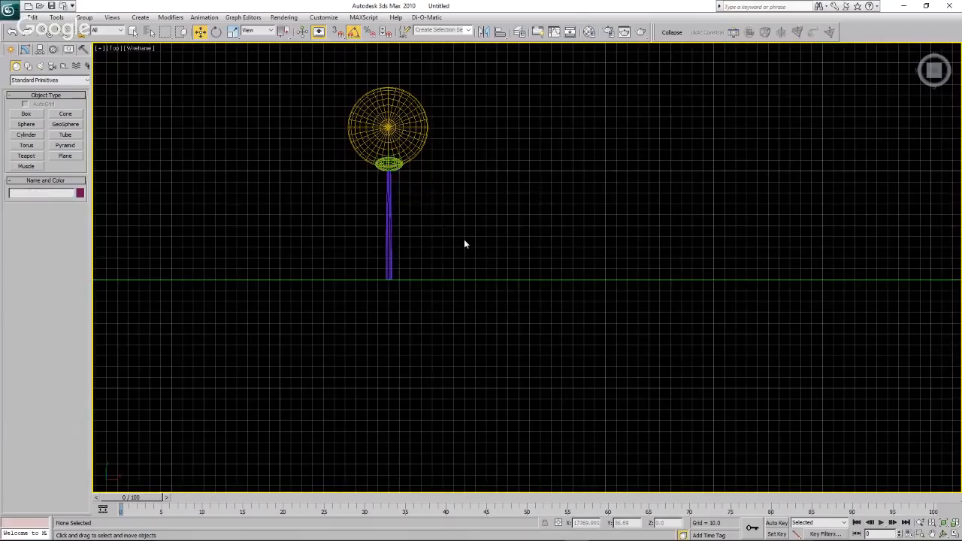
Select both large marker spheres and move them together further up along the Y axis, clear of the turbine.
scroll(464, 240, down, 6)
scroll(464, 243, up, 4)
scroll(336, 200, down, 3)
drag(316, 156, 827, 203)
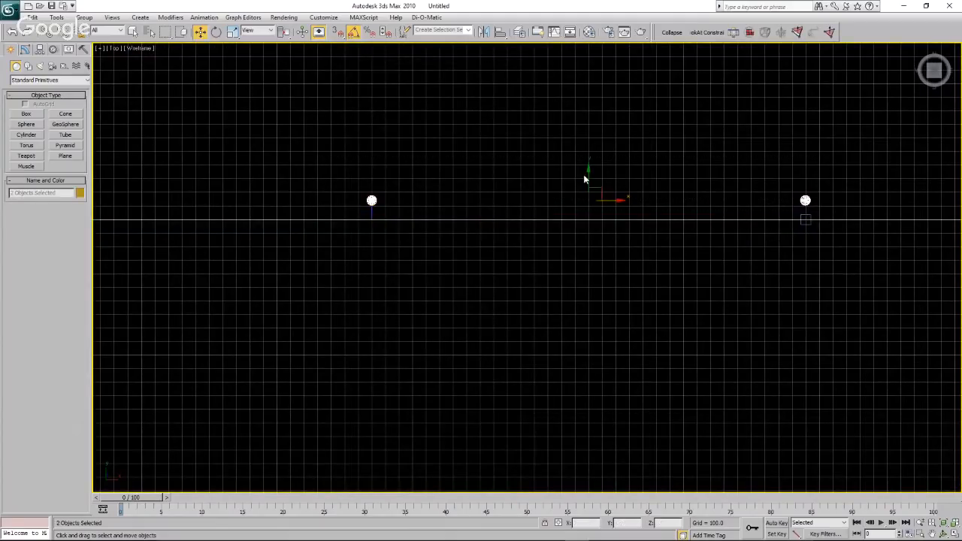
drag(587, 175, 588, 159)
click(415, 199)
Create a plane about 222 long and 3,196 wide just below the X axis, spanning between the two distance markers, and open its parameters.
scroll(321, 216, up, 2)
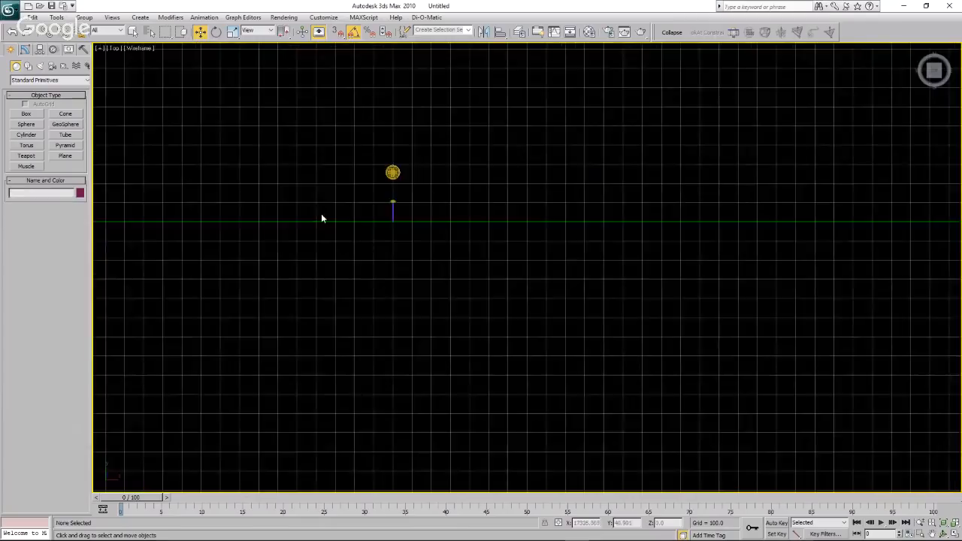
scroll(365, 225, up, 1)
scroll(312, 226, down, 4)
scroll(437, 273, up, 1)
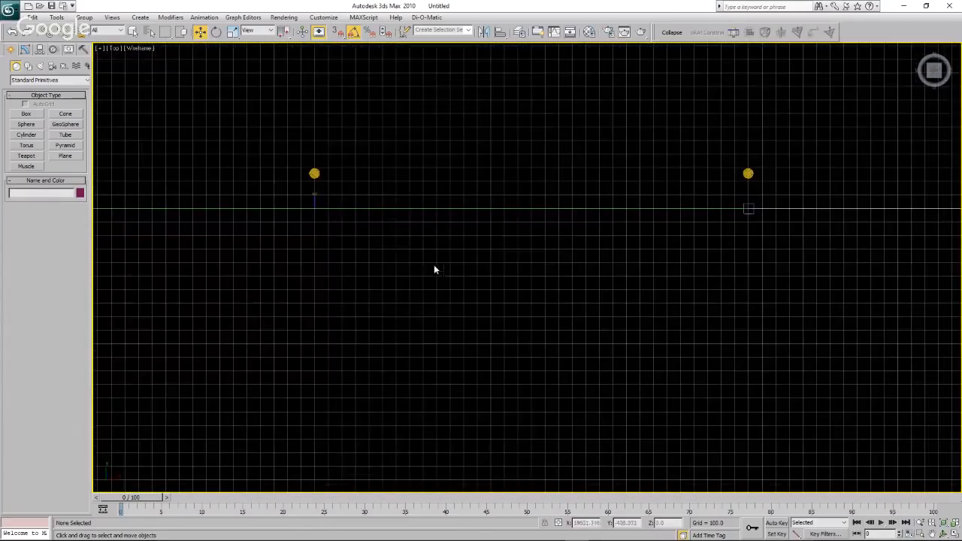
click(79, 158)
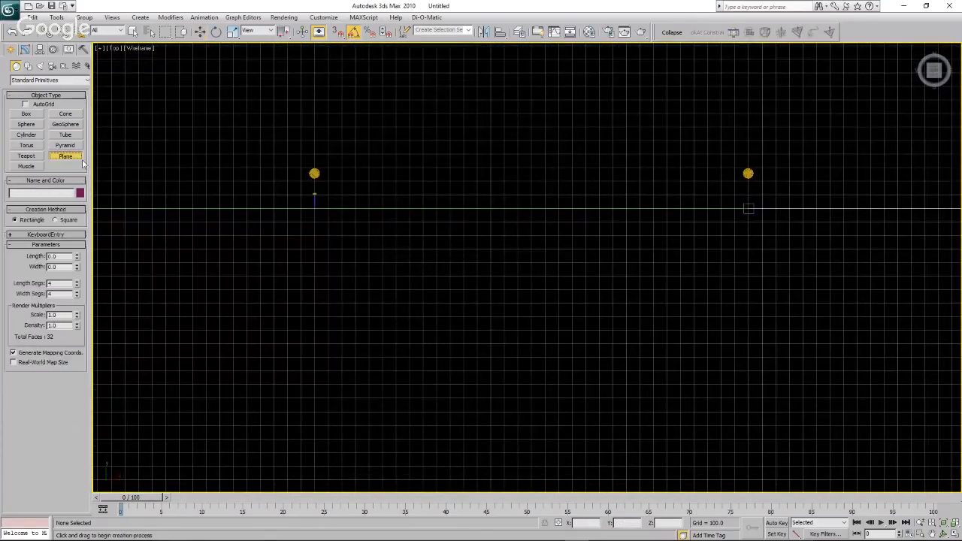
drag(315, 208, 747, 236)
key(w)
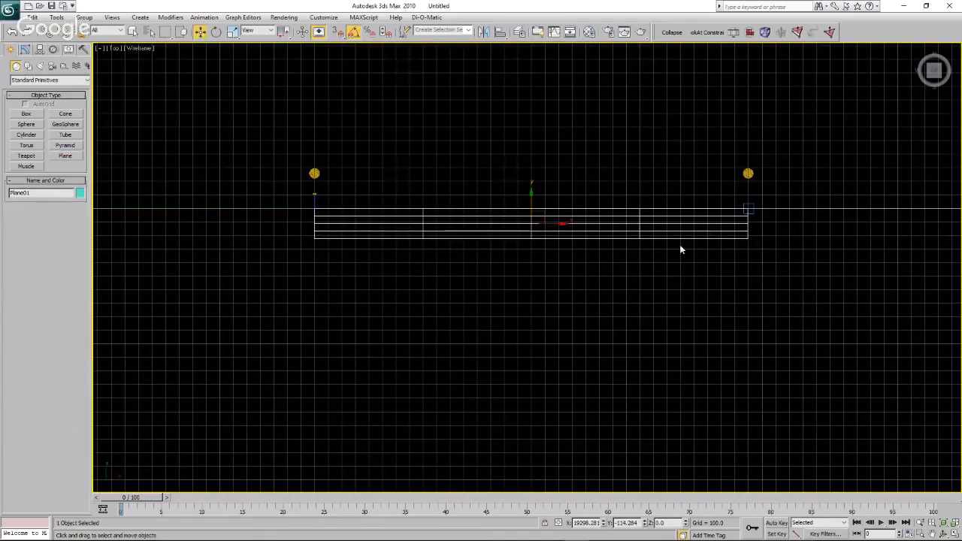
click(24, 50)
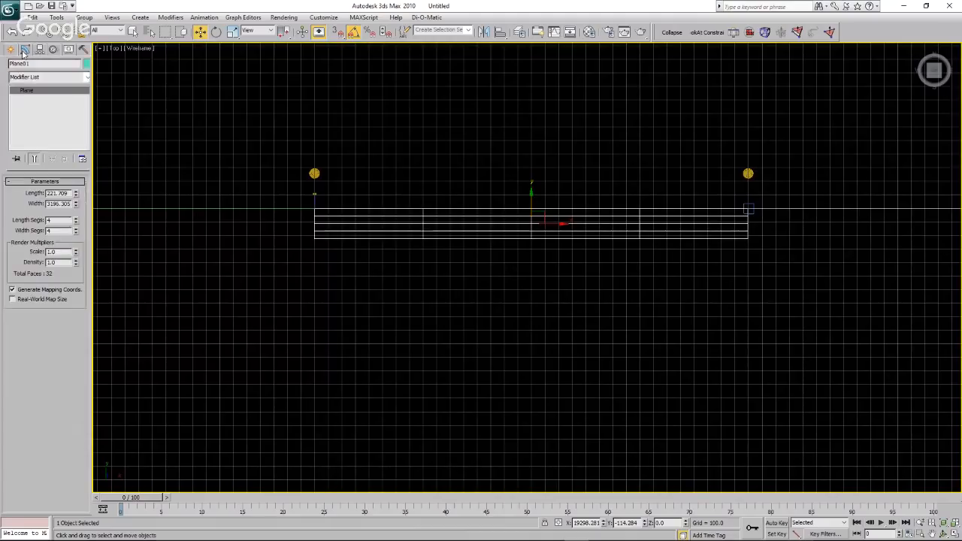
Set the plane to 1 length segment and 8 width segments.
click(75, 224)
click(75, 224)
click(75, 224)
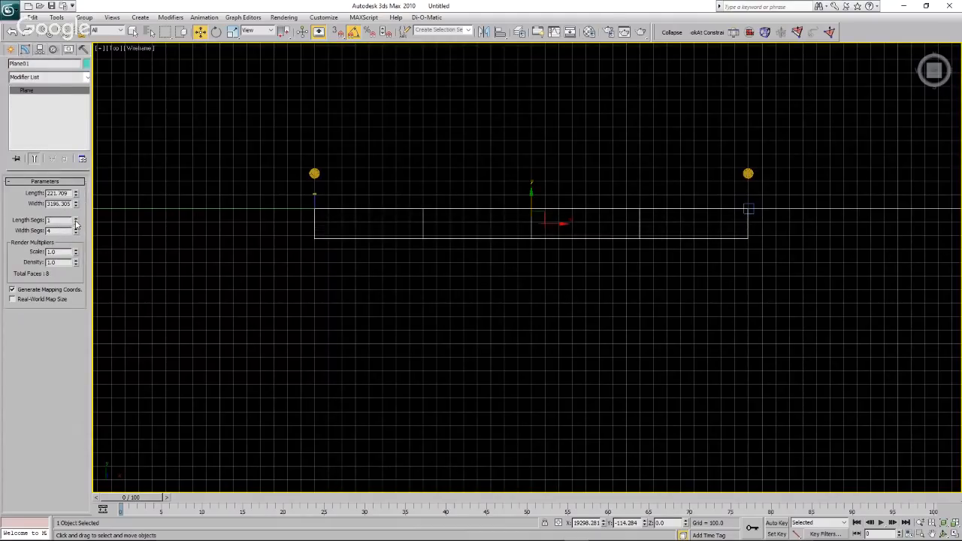
click(76, 229)
click(76, 228)
click(76, 228)
click(76, 229)
click(302, 261)
scroll(336, 215, up, 4)
drag(254, 144, 339, 181)
click(309, 171)
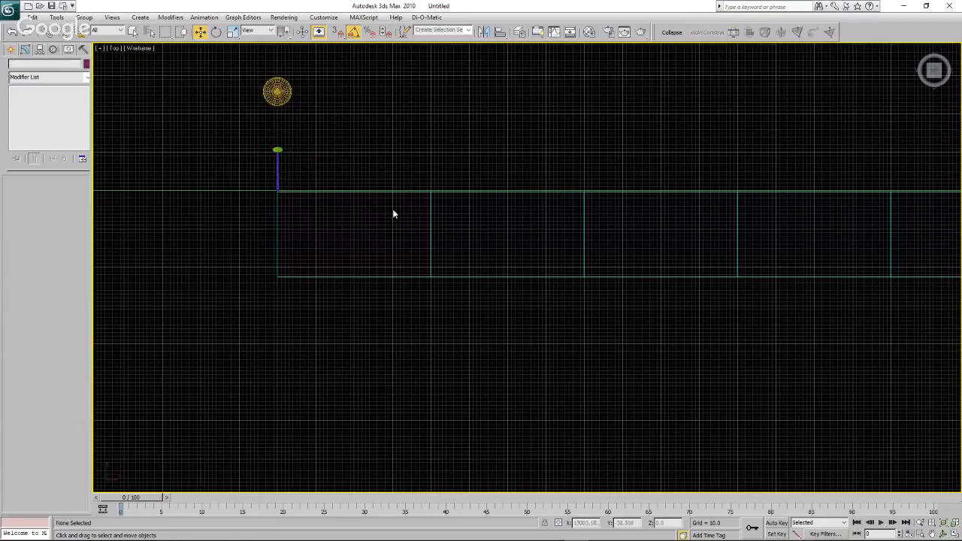
Create a thin cylinder with a radius of about 4.4 centred on the lower tower at about X 17,700 and Y 18.9.
scroll(217, 221, down, 2)
scroll(222, 227, down, 1)
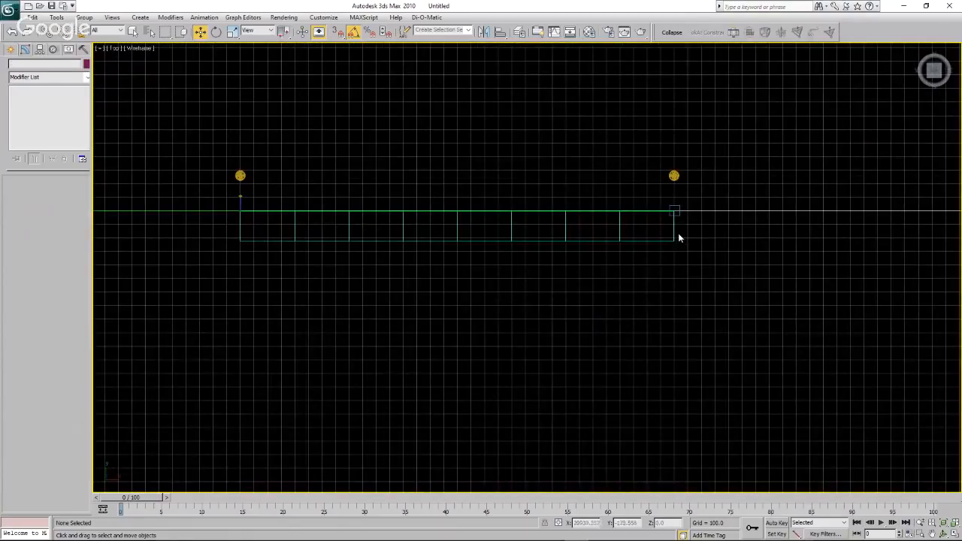
scroll(233, 210, up, 2)
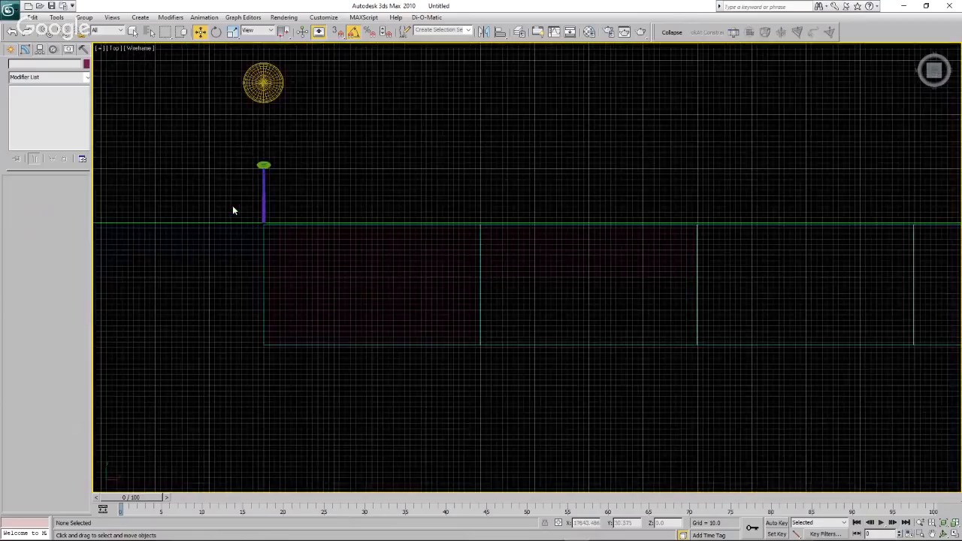
scroll(243, 198, up, 2)
scroll(307, 254, up, 2)
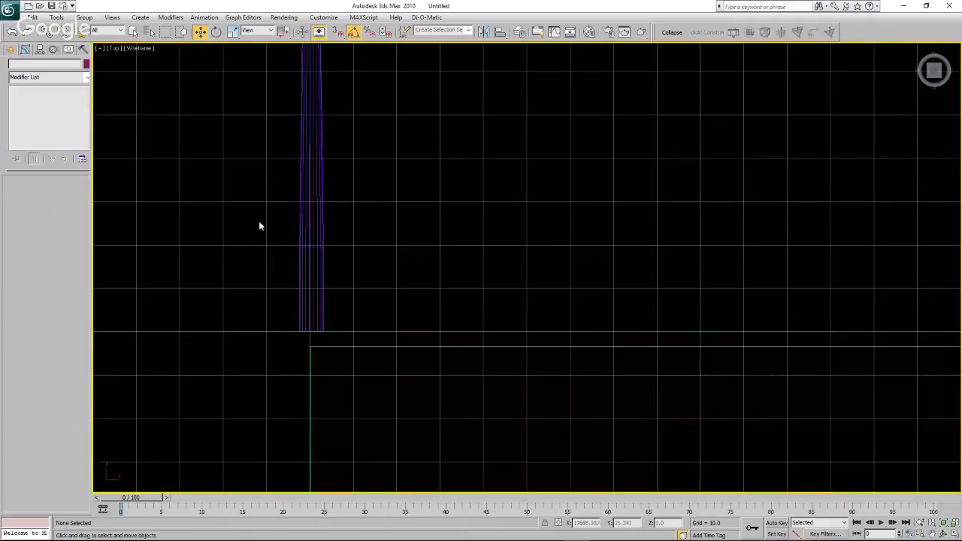
click(11, 48)
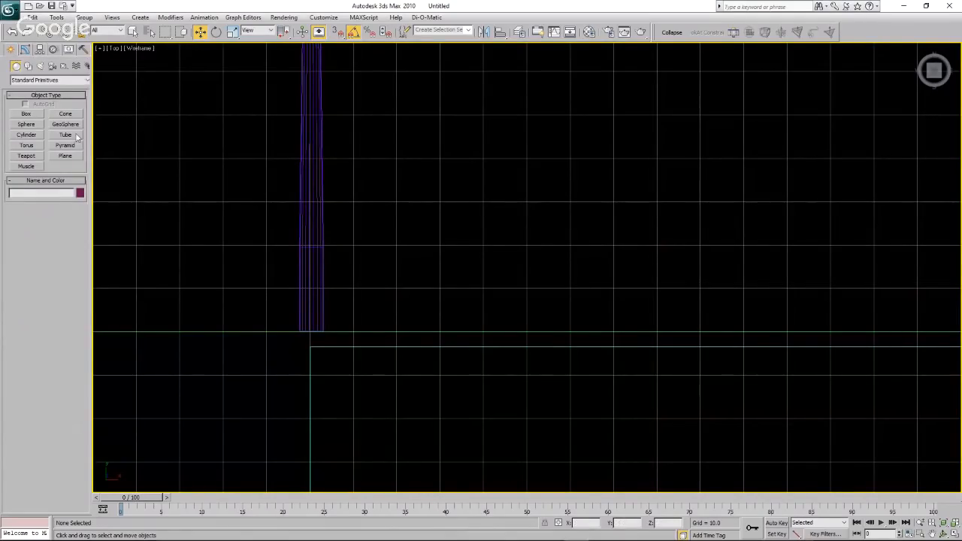
click(28, 134)
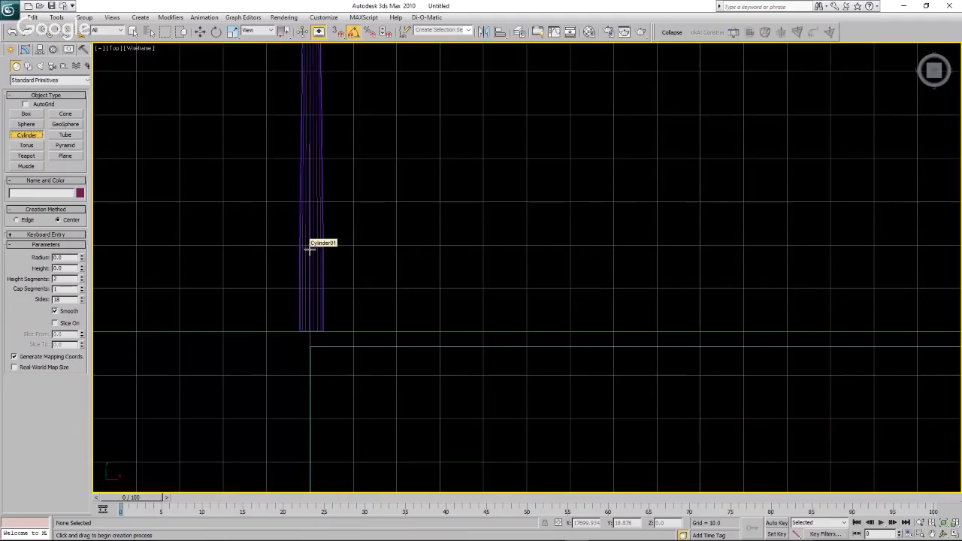
drag(310, 250, 302, 232)
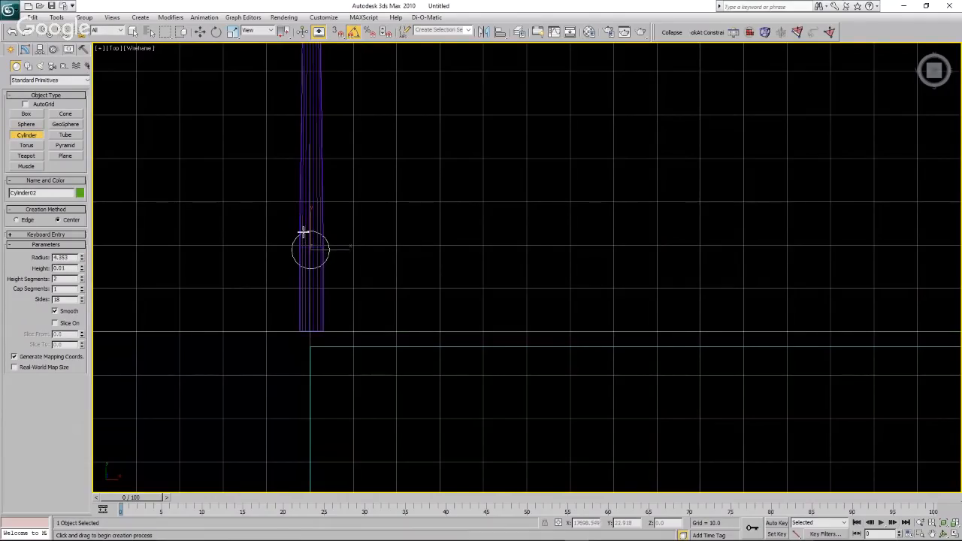
Rotate the thin cylinder -90 degrees about the X axis so it lies flat across the tower, keeping it centred there.
key(w)
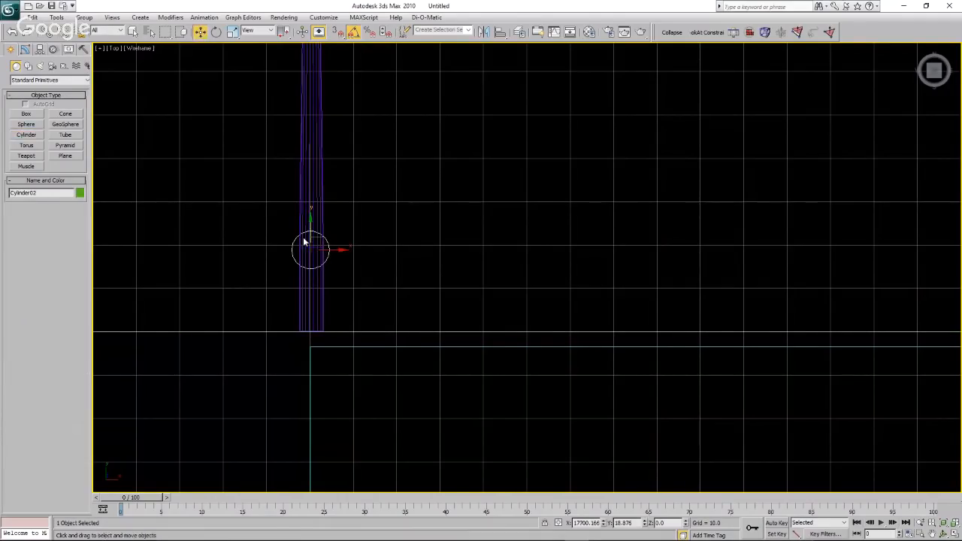
key(e)
drag(311, 250, 315, 216)
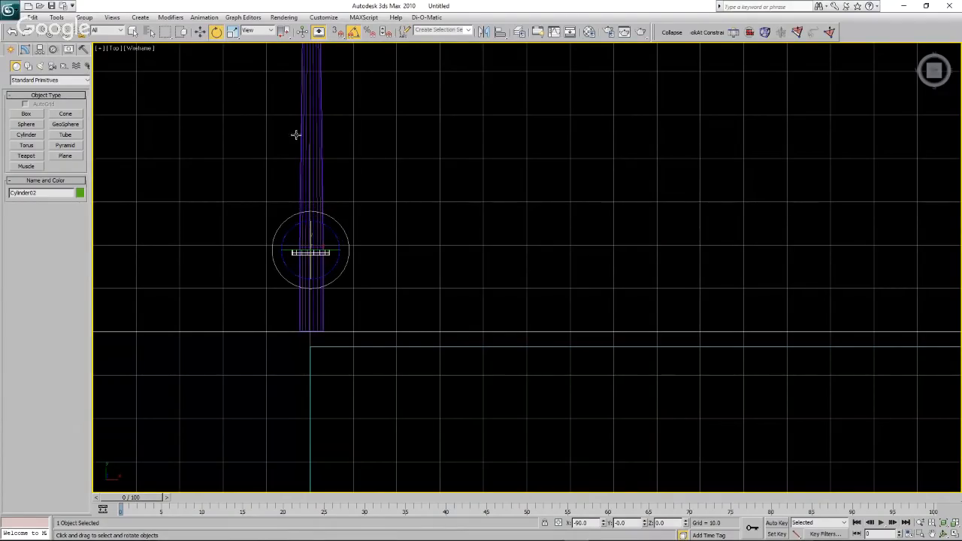
click(201, 31)
drag(335, 251, 336, 251)
click(345, 275)
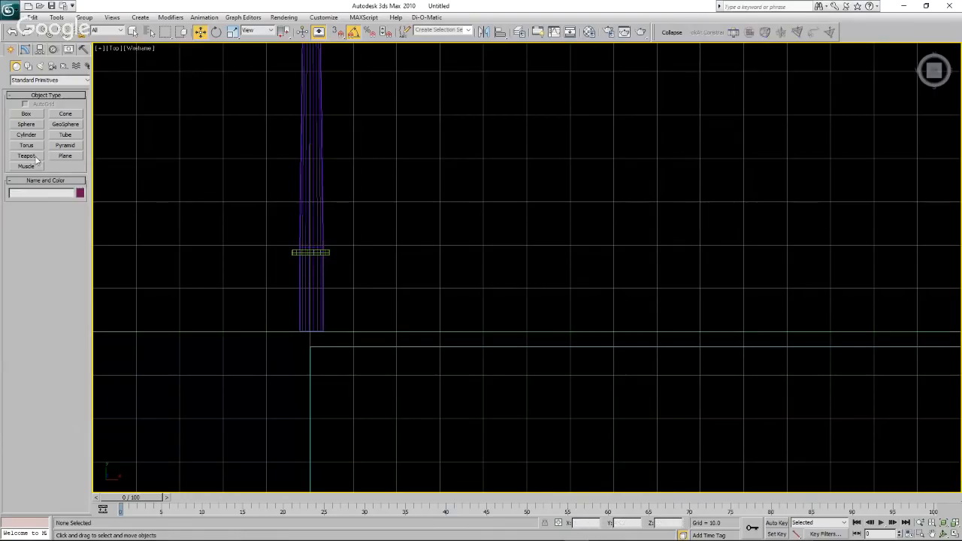
Create a box about 4.6 long, 1.8 wide and 1.5 high directly above the flat cylinder and centre it on the tower.
click(27, 113)
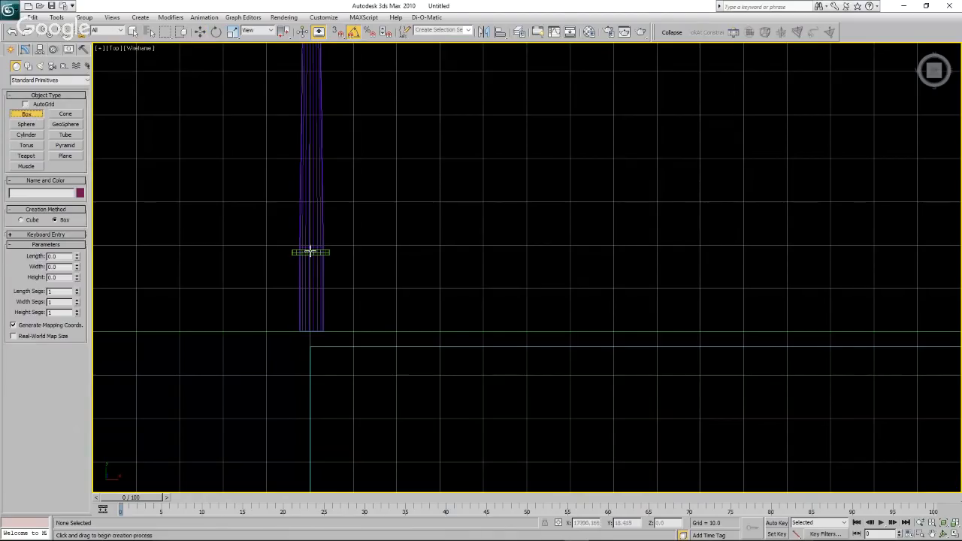
drag(311, 246, 315, 229)
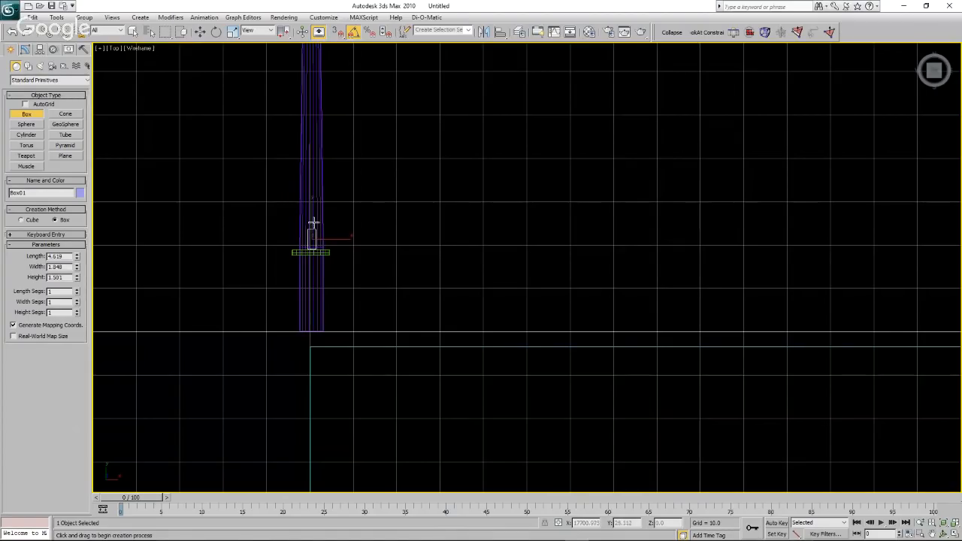
key(w)
drag(324, 226, 323, 226)
click(334, 255)
Select the small box and the flat cylinder and move both down the tower along the Y axis.
scroll(297, 241, up, 4)
scroll(333, 259, up, 3)
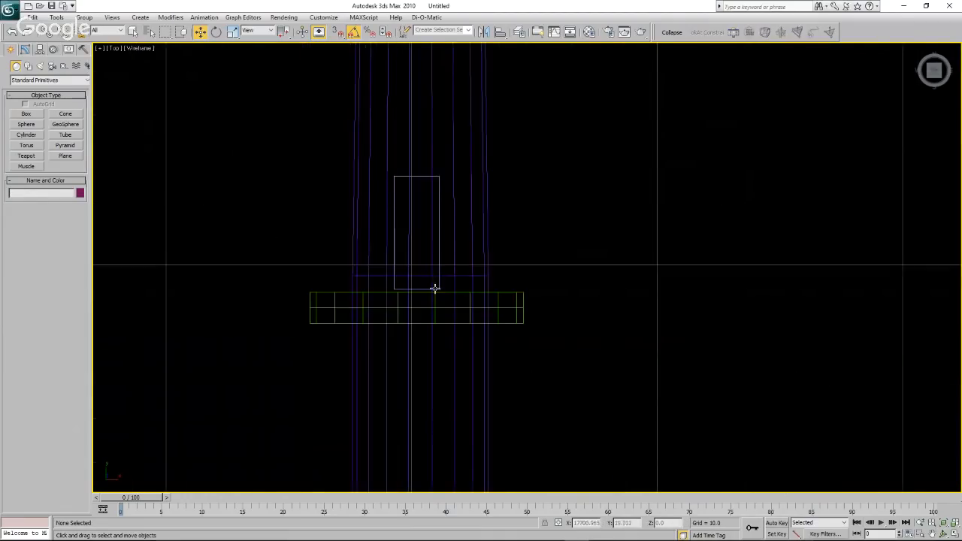
click(441, 271)
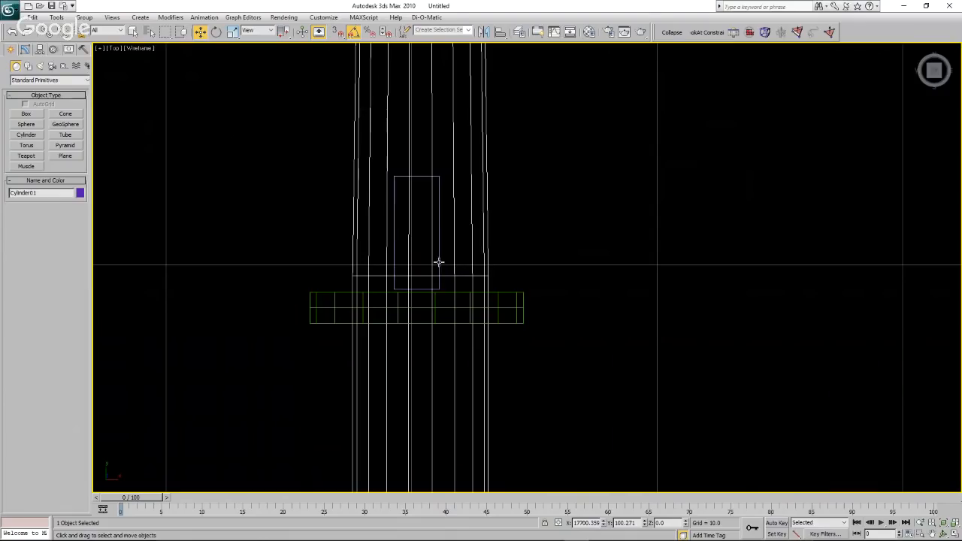
click(438, 263)
ctrl+click(511, 293)
scroll(459, 294, down, 5)
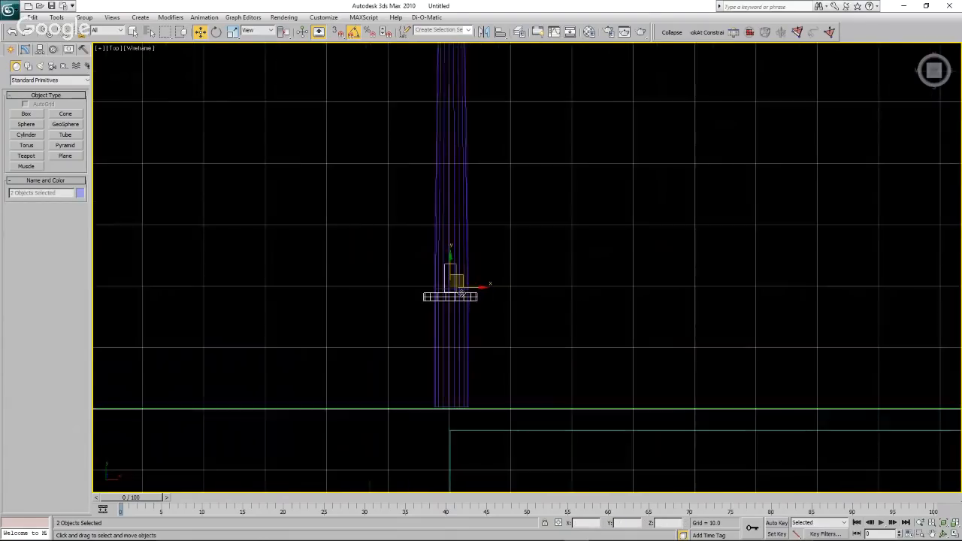
drag(450, 268, 453, 289)
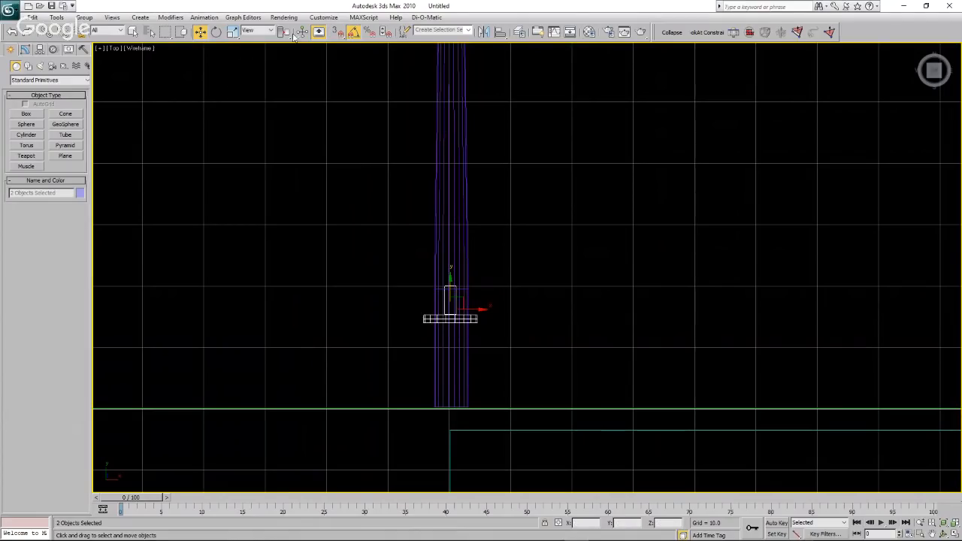
Rotate the small box and the flat cylinder together about the tower's vertical axis.
click(217, 32)
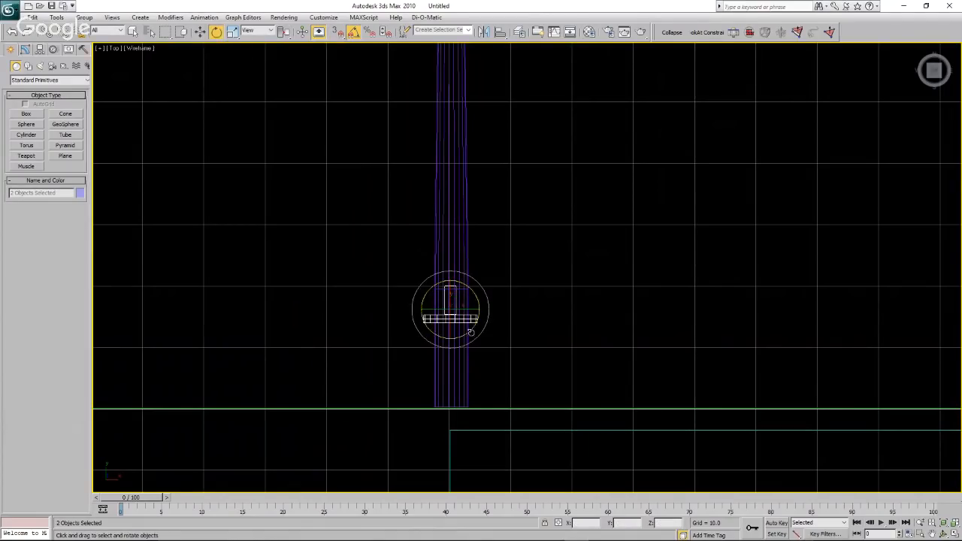
drag(460, 310, 428, 313)
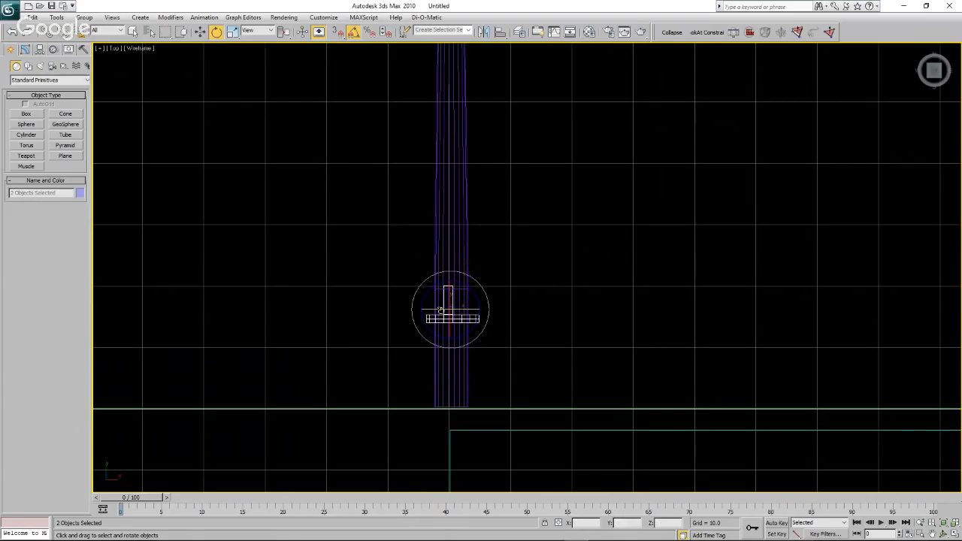
click(572, 297)
Move the small box along the X axis toward the tower's outer edge, above the flat cylinder.
scroll(428, 301, up, 5)
click(519, 304)
key(w)
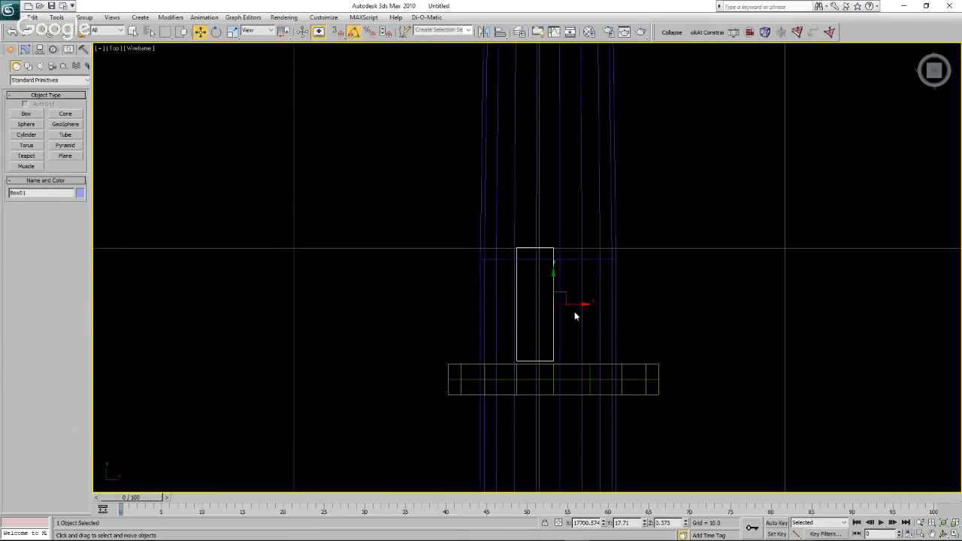
drag(576, 306, 530, 312)
click(408, 331)
Select all four turbine parts and give them a standard material with its ambient and diffuse colour set to white (255, 255, 255).
scroll(407, 331, down, 6)
scroll(408, 334, down, 2)
drag(363, 103, 538, 367)
click(590, 35)
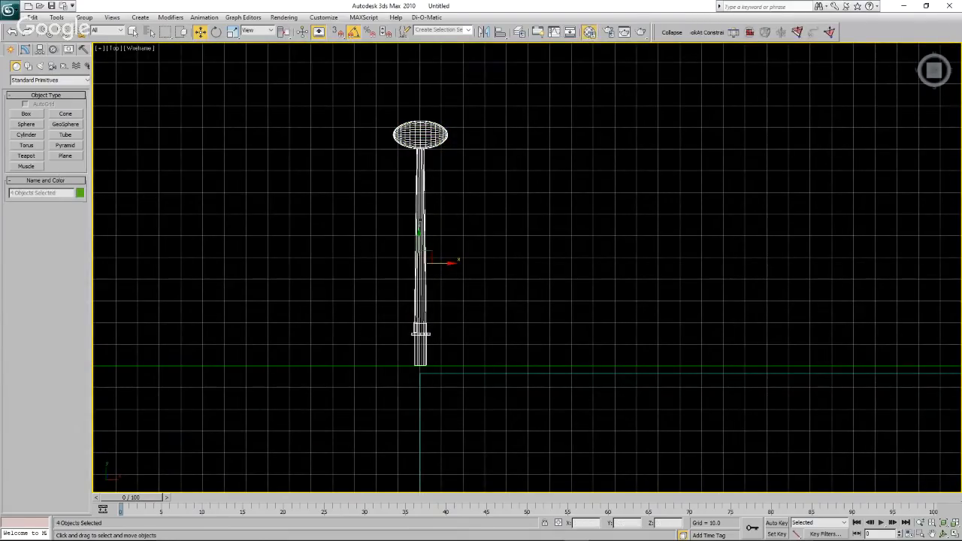
key(m)
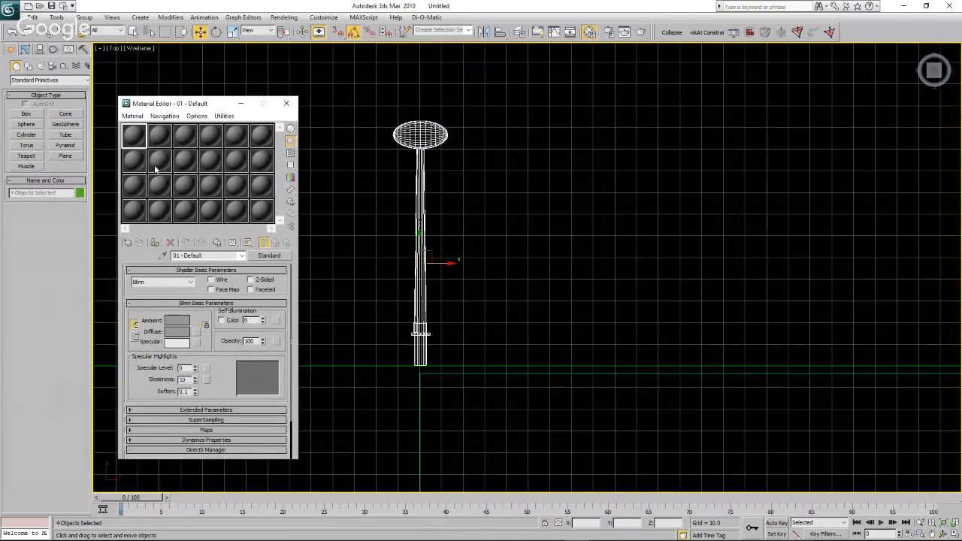
click(180, 322)
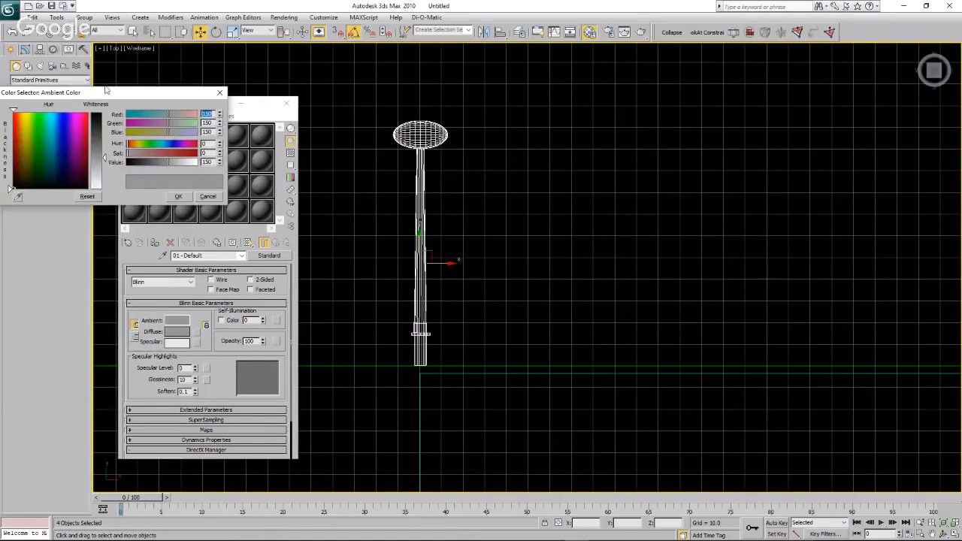
drag(106, 158, 103, 190)
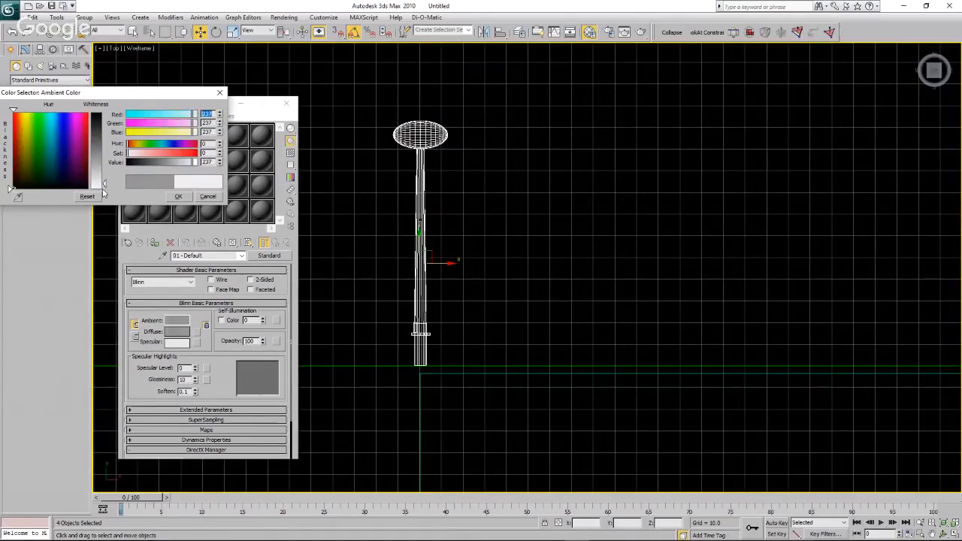
click(178, 196)
Render the top view to check the turbine's white material, and close the render and the material editor.
click(641, 31)
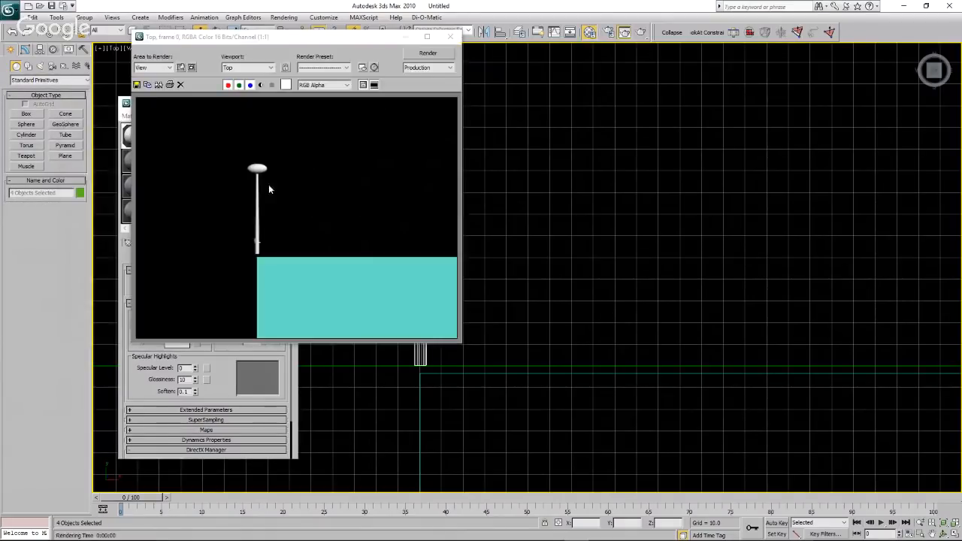
click(450, 36)
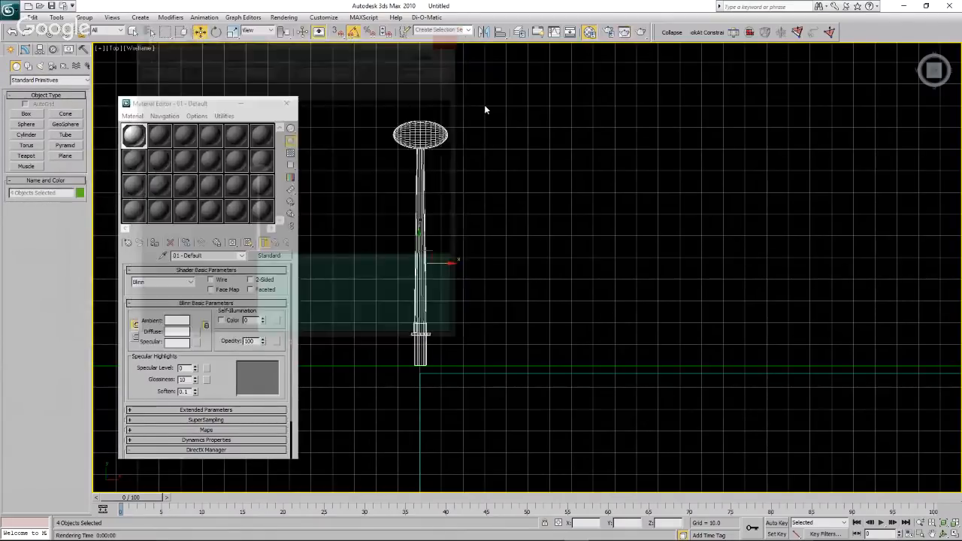
click(288, 104)
click(543, 245)
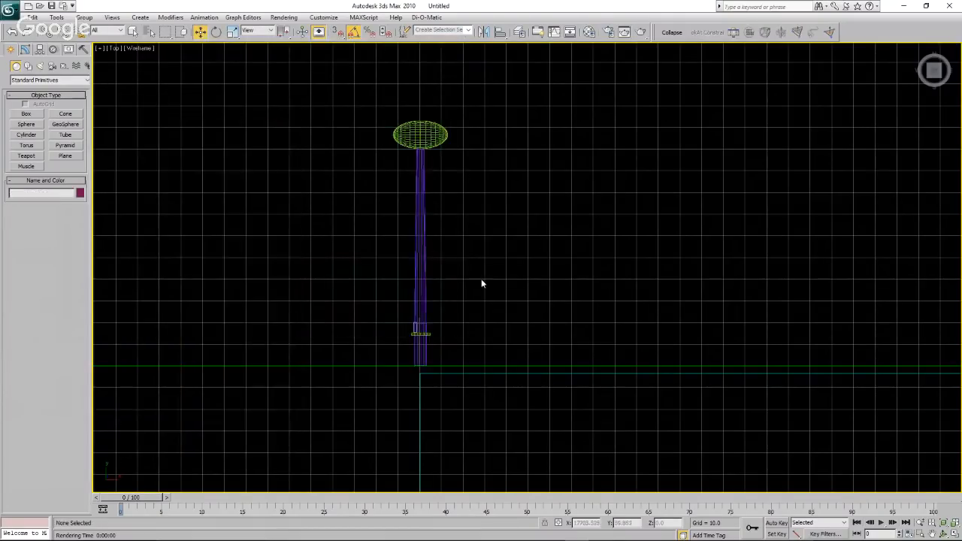
Select the four turbine parts and combine them into one group with the default name.
scroll(481, 279, down, 3)
scroll(350, 346, down, 3)
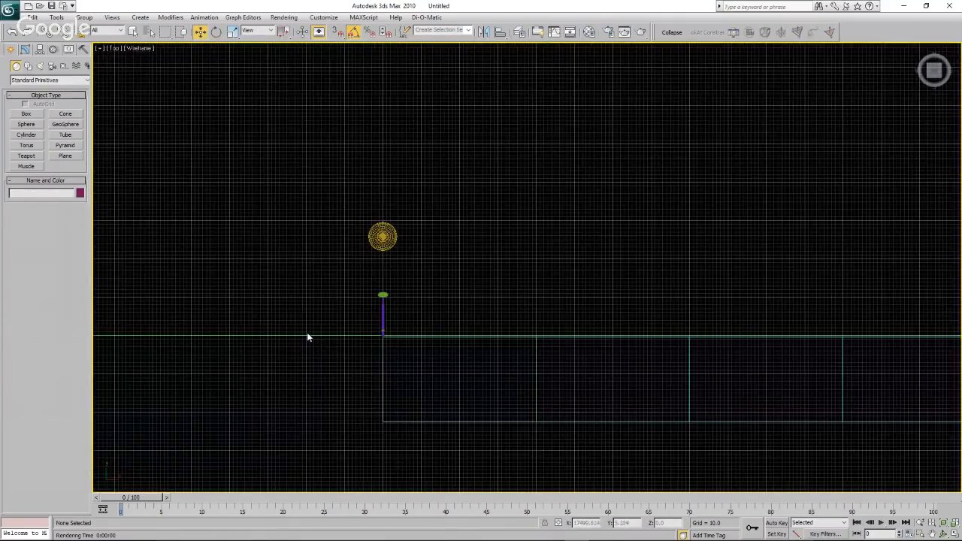
scroll(307, 338, up, 3)
drag(244, 178, 367, 305)
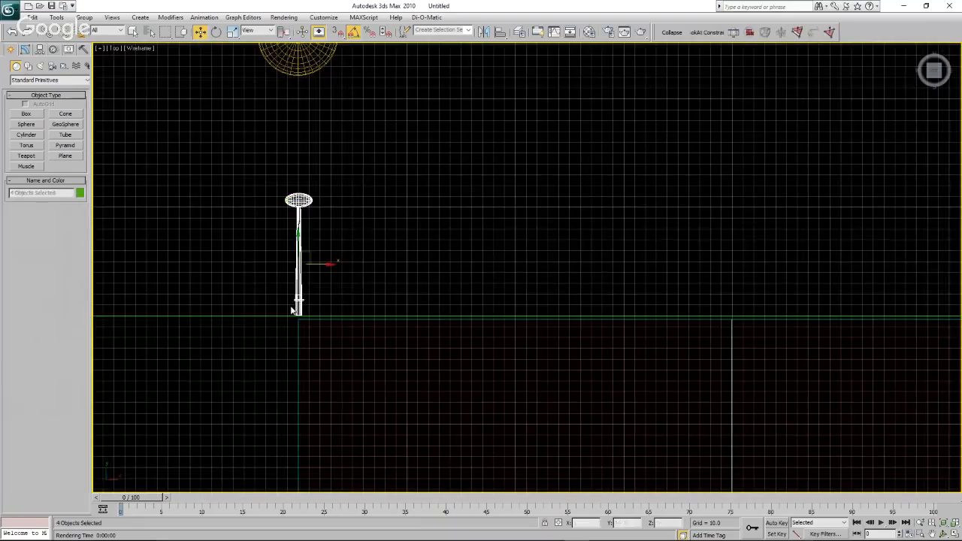
click(85, 17)
click(98, 31)
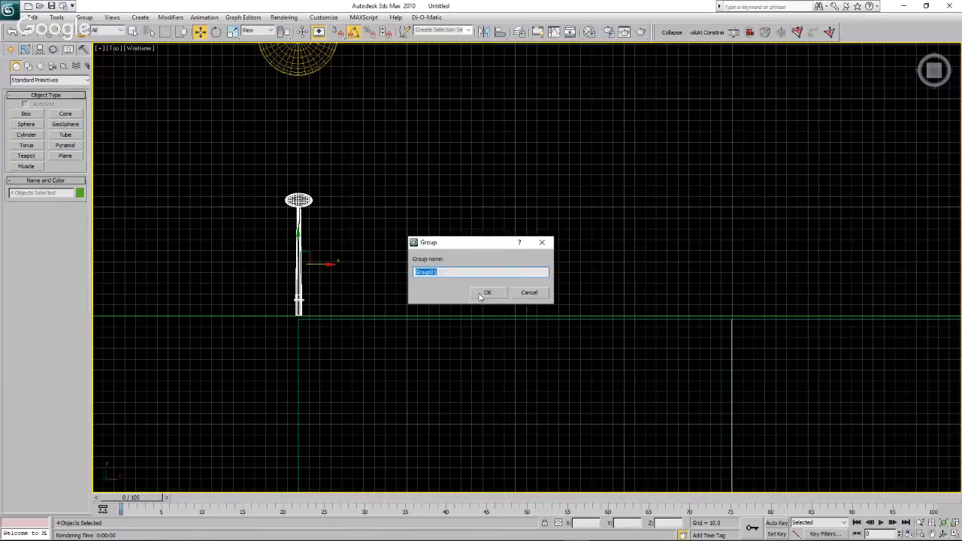
click(486, 292)
Copy the turbine group along the X axis onto each of the plane's seven interior division lines.
scroll(209, 280, down, 4)
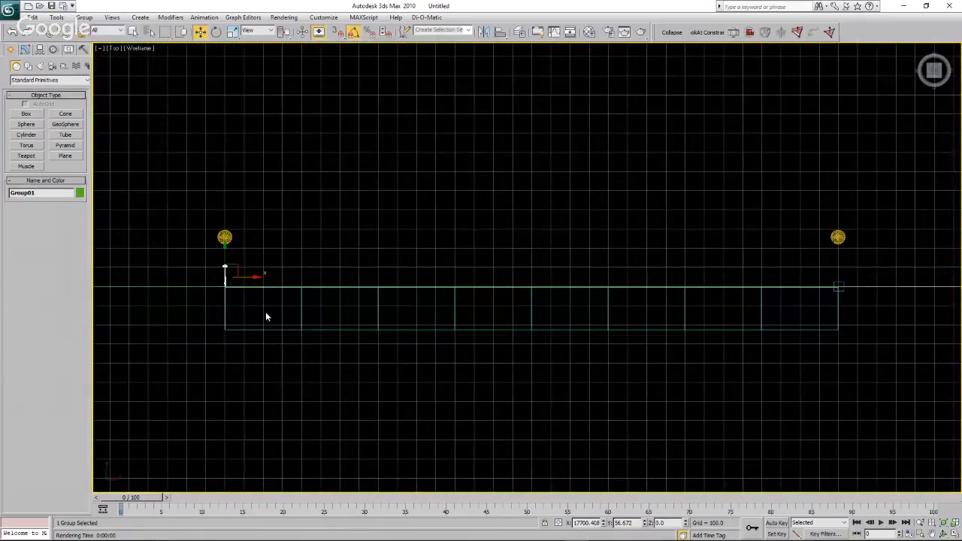
mouse_move(257, 282)
shift+mouse_down()
mouse_move(475, 275)
mouse_move(702, 287)
mouse_move(737, 277)
mouse_move(784, 286)
mouse_move(784, 294)
shift+mouse_up()
click(480, 318)
click(481, 317)
click(476, 318)
click(488, 316)
click(518, 317)
click(485, 317)
click(483, 317)
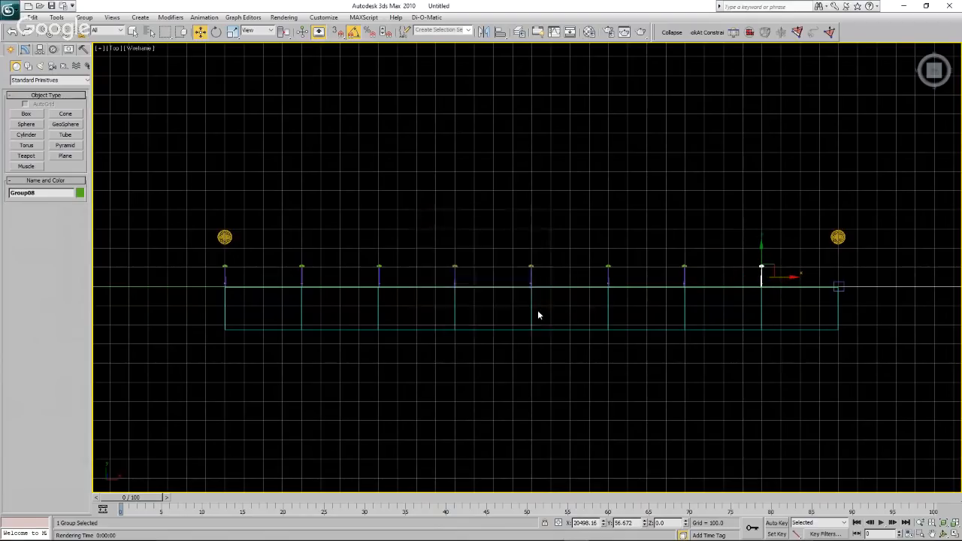
Make one more copy of the turbine group directly beneath the second marker, at about X 20,897, and clear the selection.
scroll(703, 312, down, 3)
scroll(702, 312, up, 5)
shift+drag(594, 279, 703, 281)
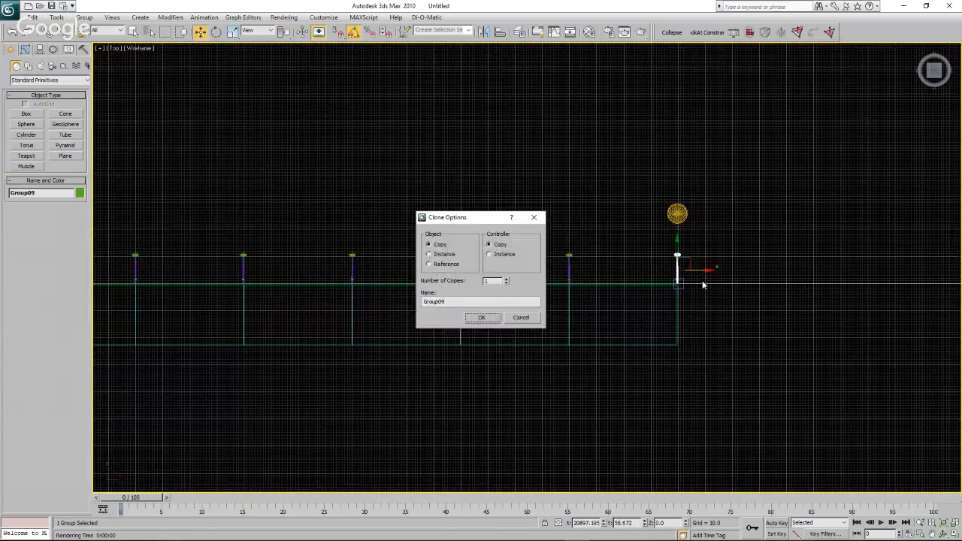
click(482, 317)
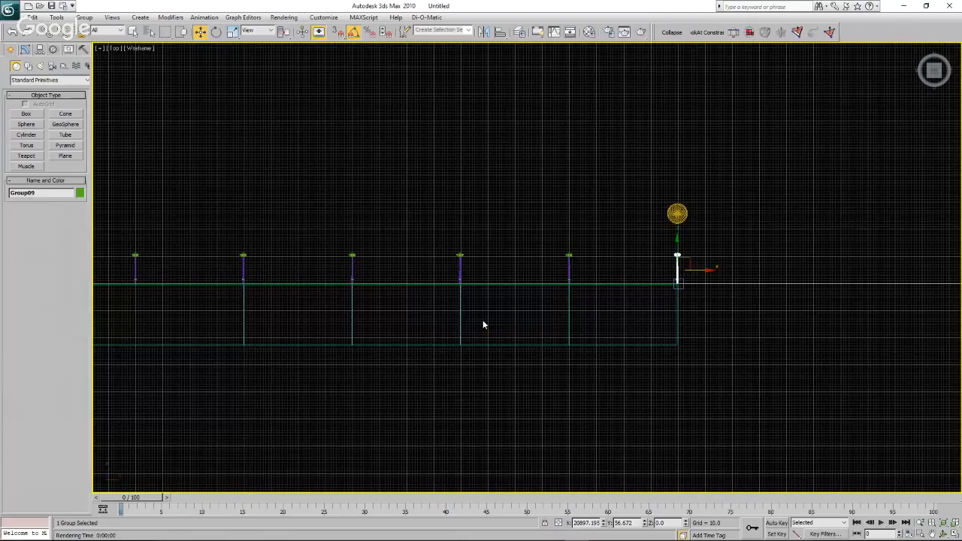
click(515, 328)
scroll(563, 359, down, 5)
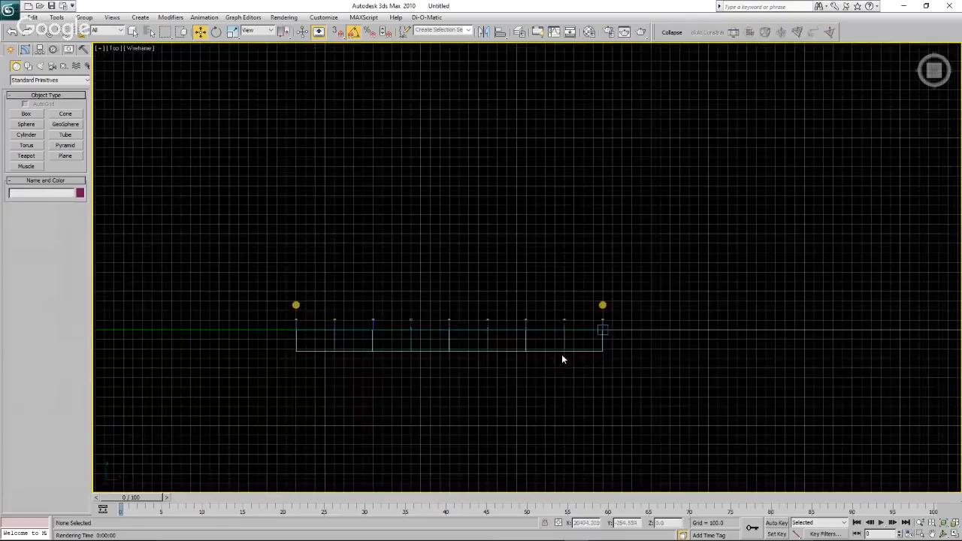
Delete the segmented spacing plane beneath the row of turbines.
scroll(318, 338, up, 4)
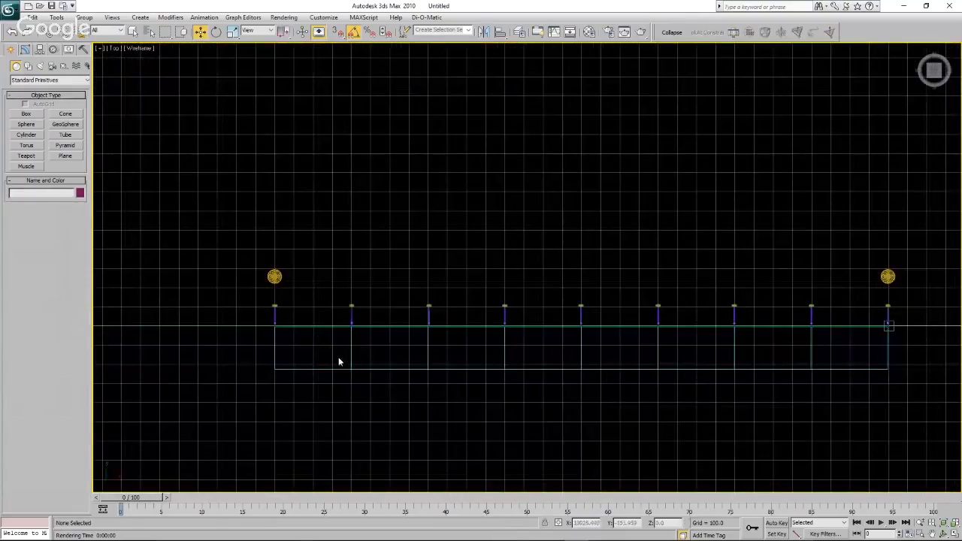
scroll(430, 370, down, 2)
click(429, 368)
key(Delete)
scroll(430, 369, down, 2)
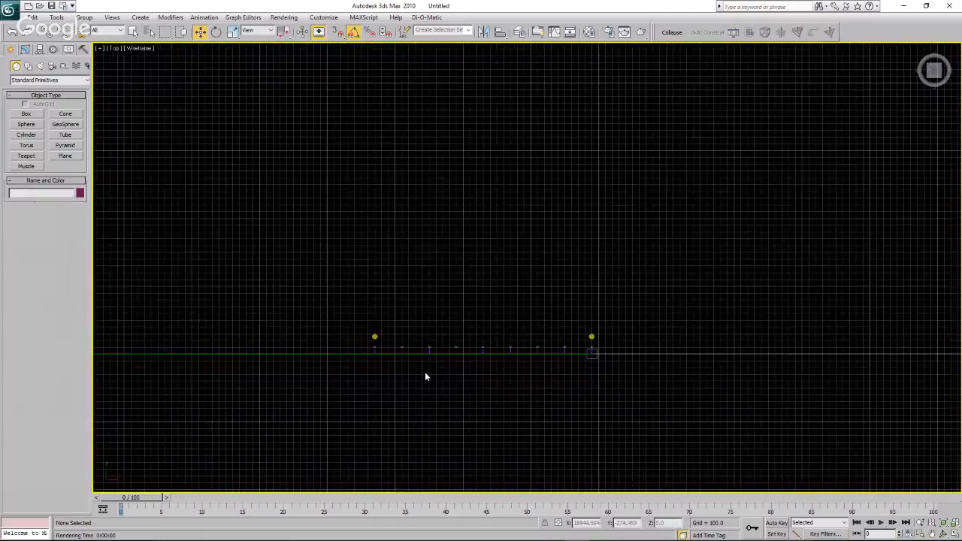
scroll(415, 368, down, 4)
scroll(413, 368, down, 2)
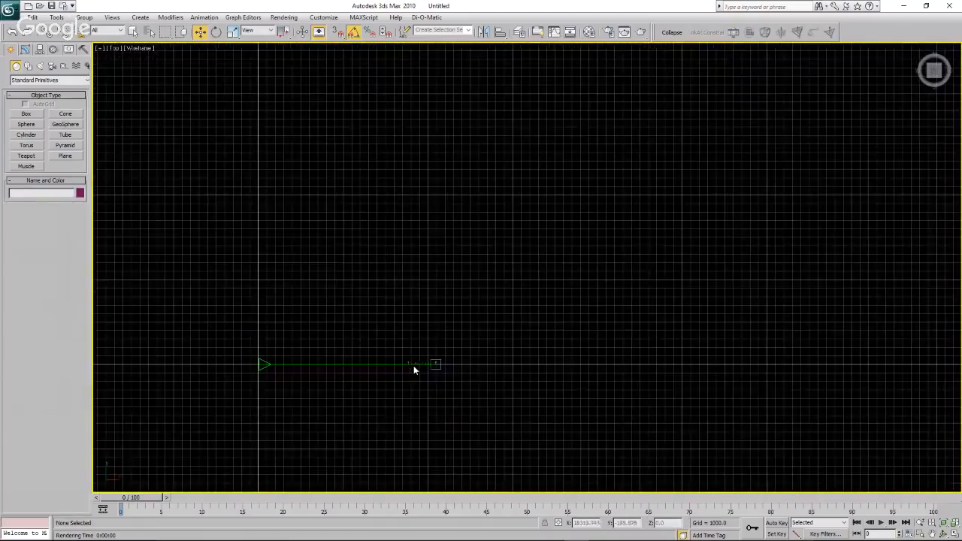
click(114, 48)
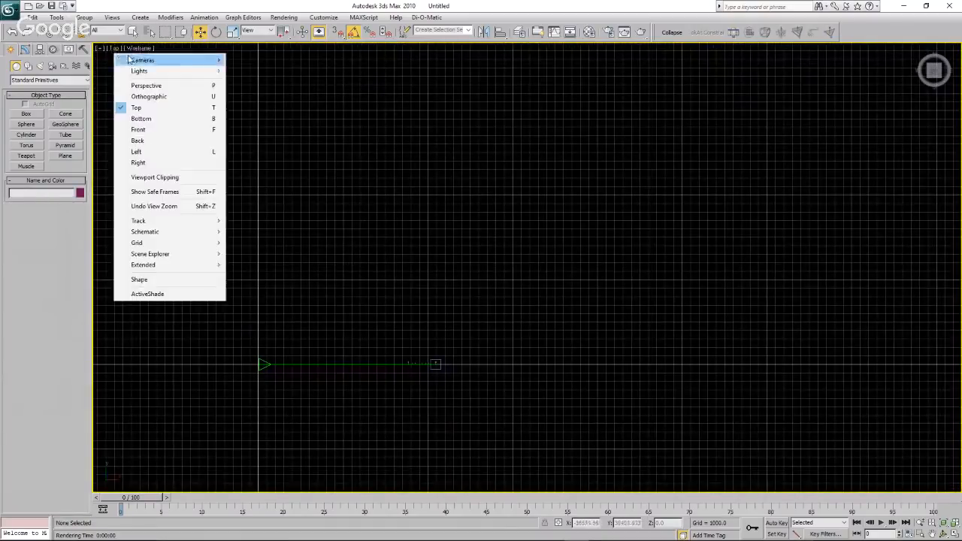
click(142, 118)
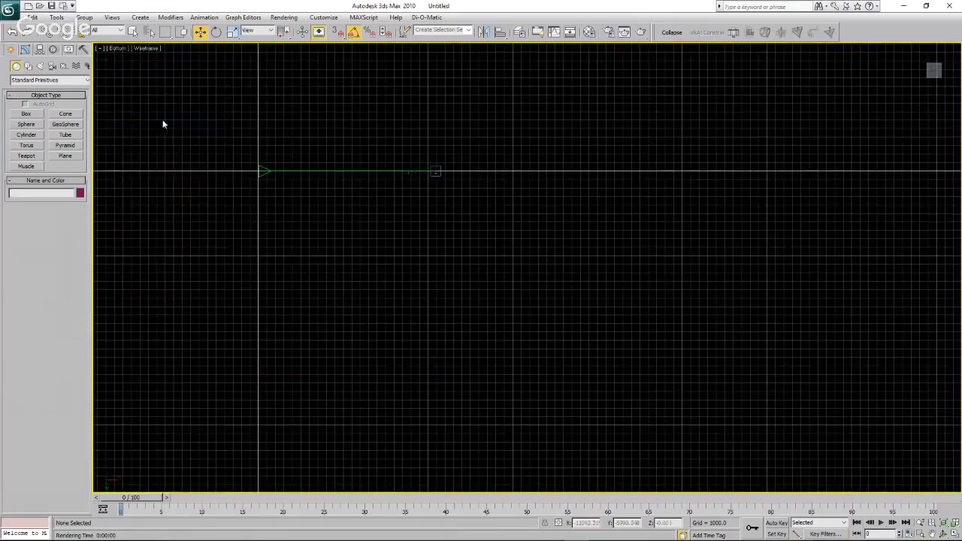
scroll(353, 162, up, 4)
scroll(412, 180, up, 2)
scroll(788, 208, up, 4)
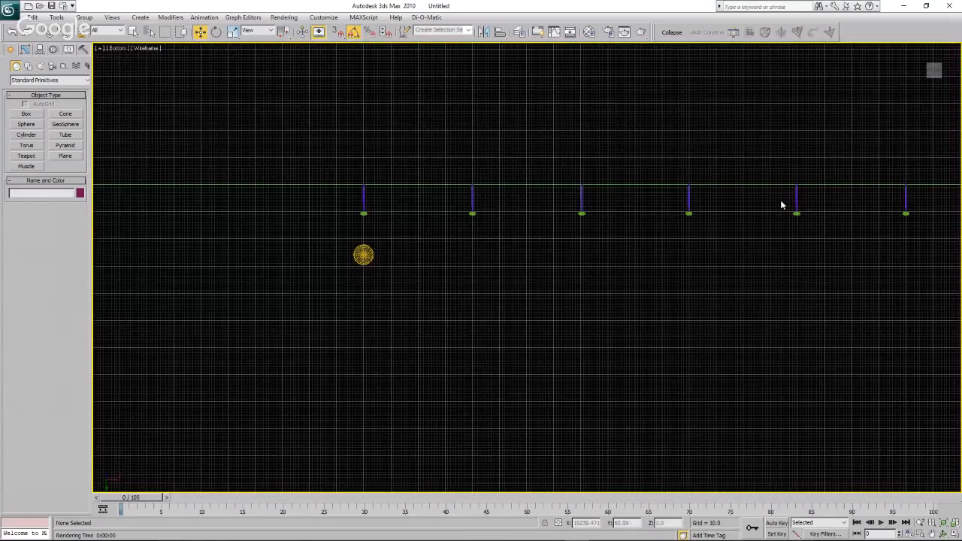
scroll(781, 205, down, 10)
In the front view, select both markers and all the turbines, rotate them upright together, and clear the selection.
click(120, 48)
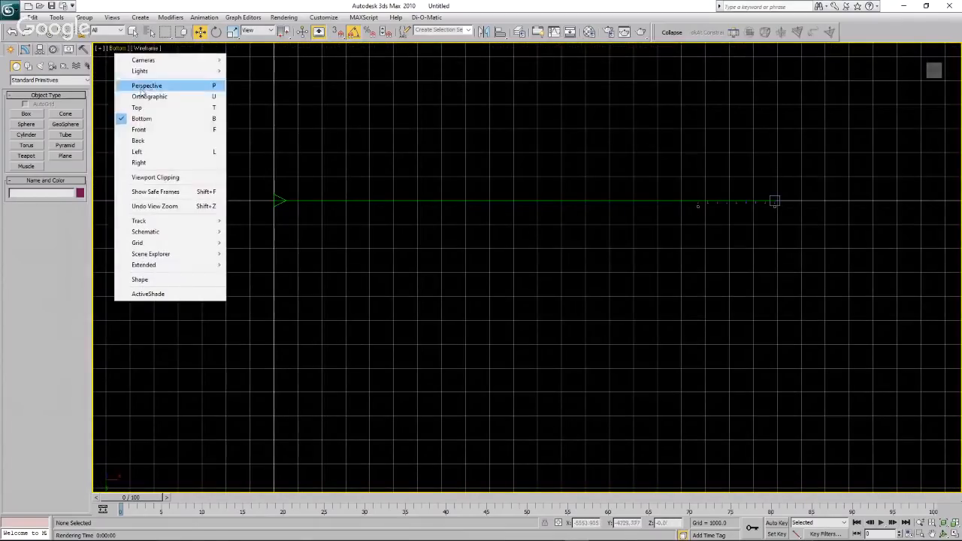
click(149, 129)
scroll(358, 188, down, 5)
scroll(399, 218, up, 2)
drag(301, 178, 733, 264)
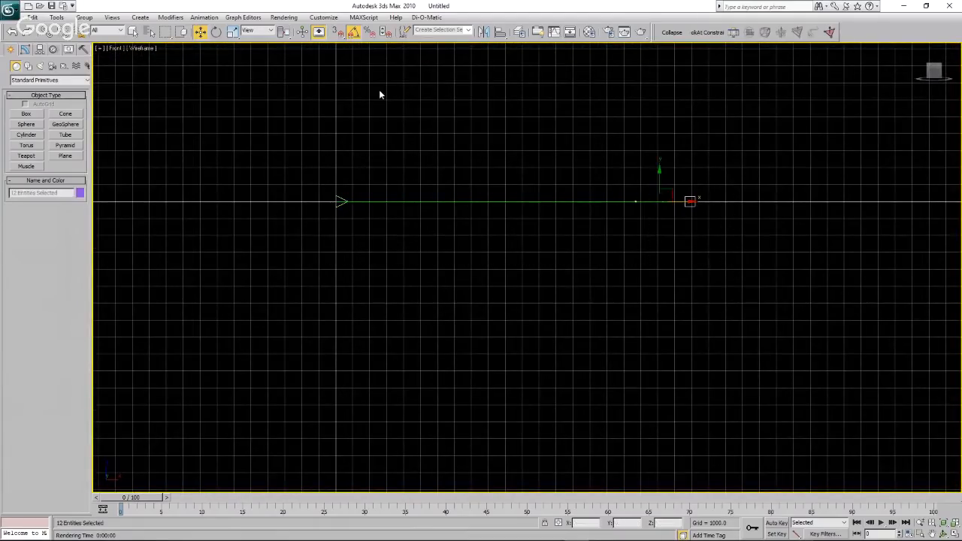
click(216, 32)
drag(659, 193, 660, 237)
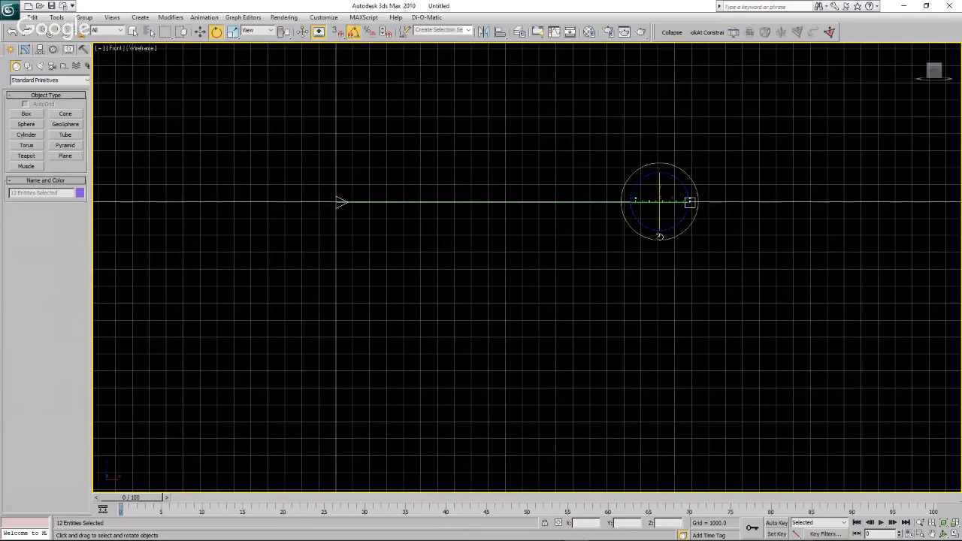
click(161, 240)
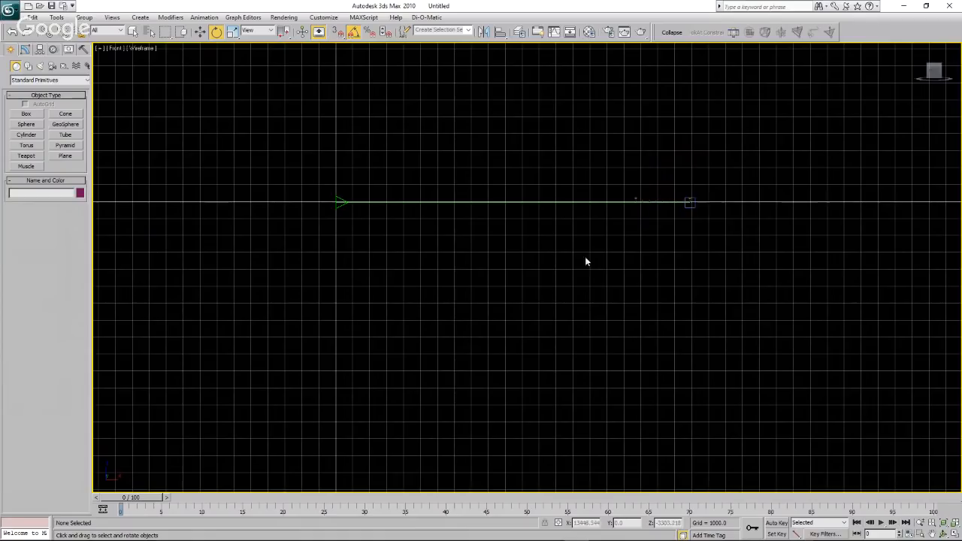
Move both markers and all the turbines vertically so the turbine bases rest on the ground line, and clear the selection.
scroll(692, 204, up, 5)
scroll(691, 203, up, 4)
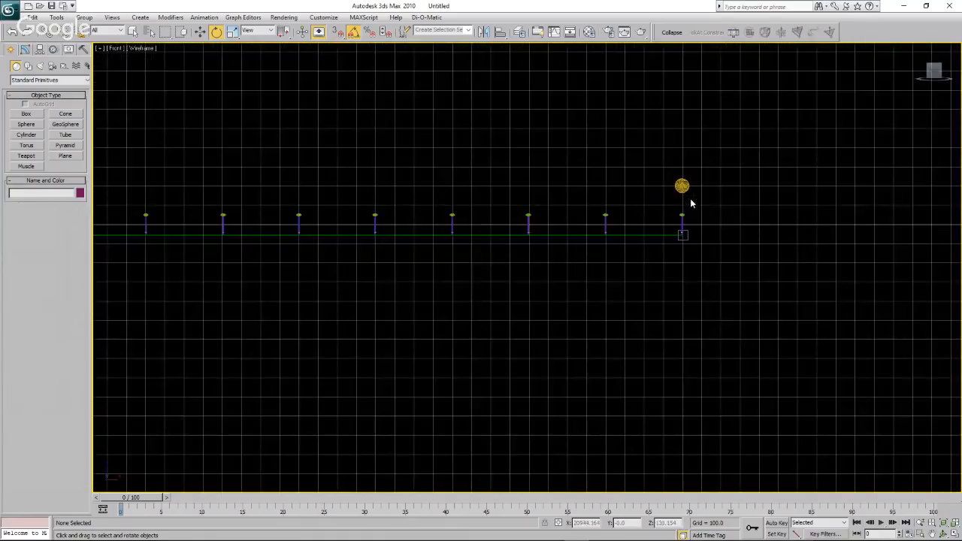
scroll(436, 224, down, 8)
drag(244, 199, 643, 254)
scroll(625, 238, up, 5)
scroll(625, 238, up, 3)
click(200, 31)
scroll(454, 209, up, 3)
scroll(454, 210, up, 2)
drag(441, 227, 437, 202)
scroll(438, 255, down, 5)
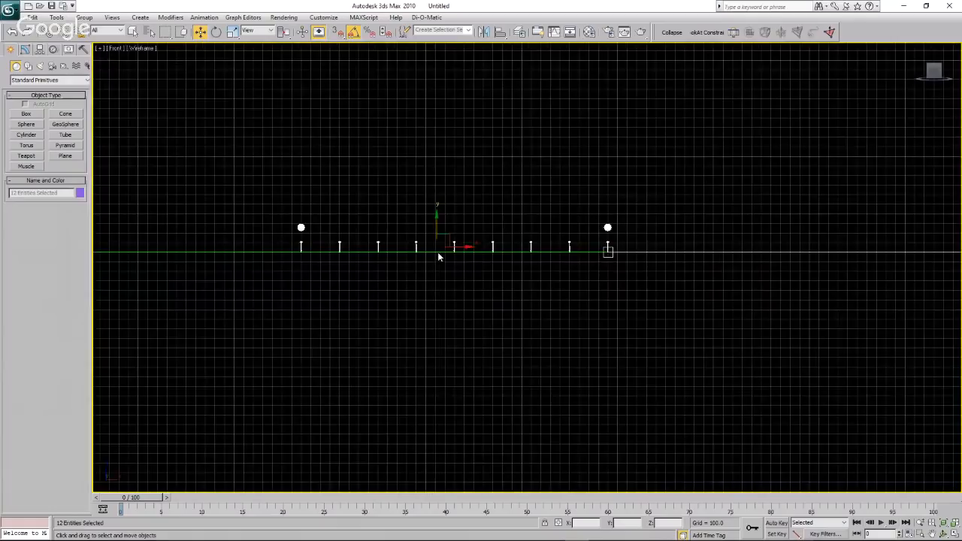
click(535, 286)
In the top view, create a ground box starting at the origin, about 60,068 wide, 2,247 long and -296 high.
scroll(667, 274, down, 5)
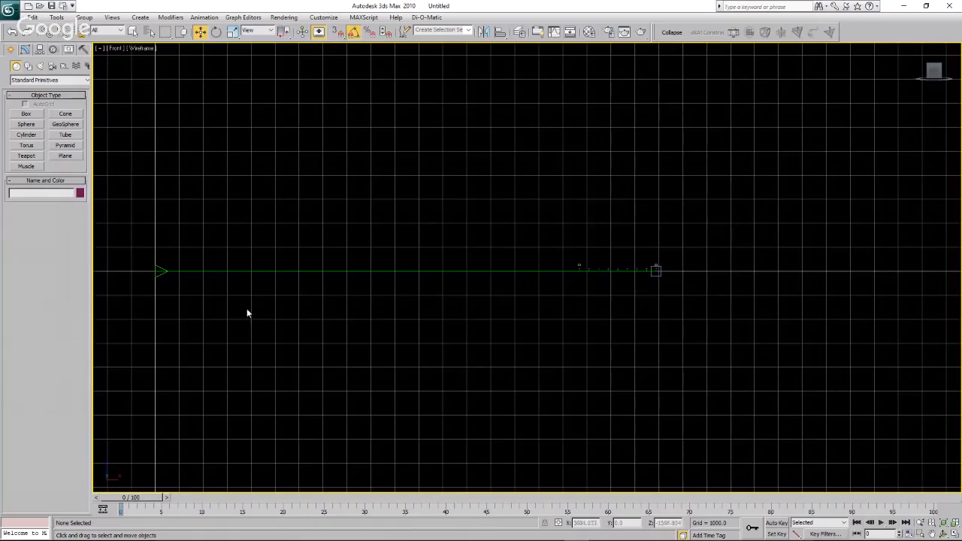
click(115, 48)
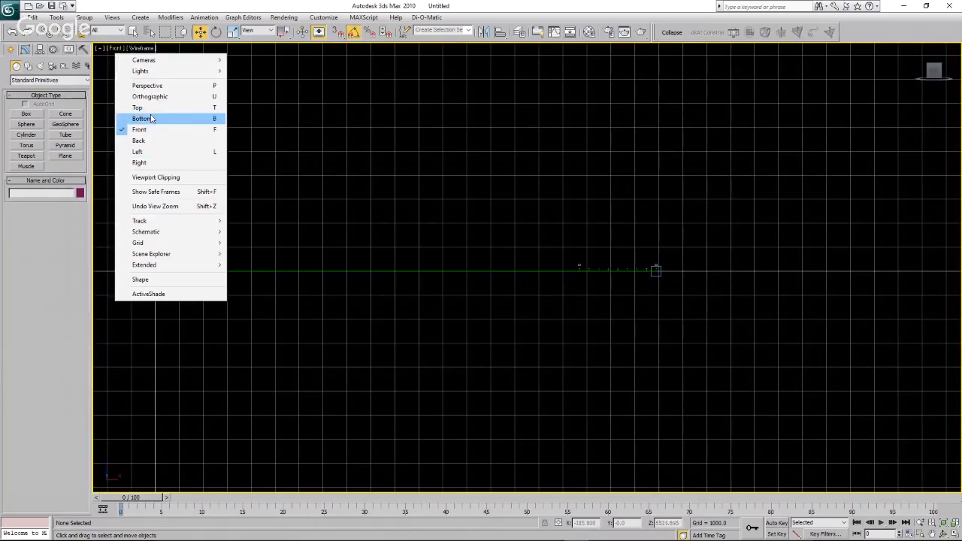
click(139, 108)
scroll(205, 192, down, 5)
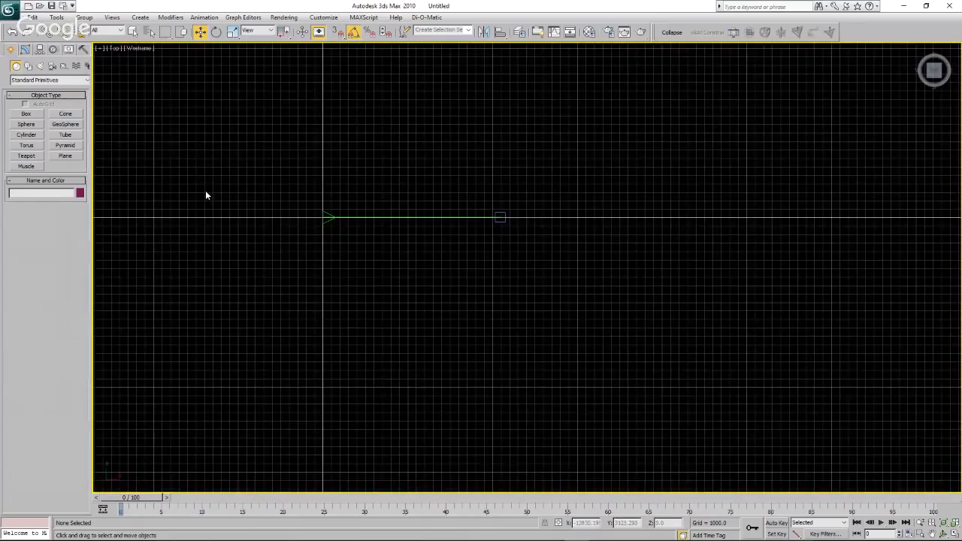
click(26, 114)
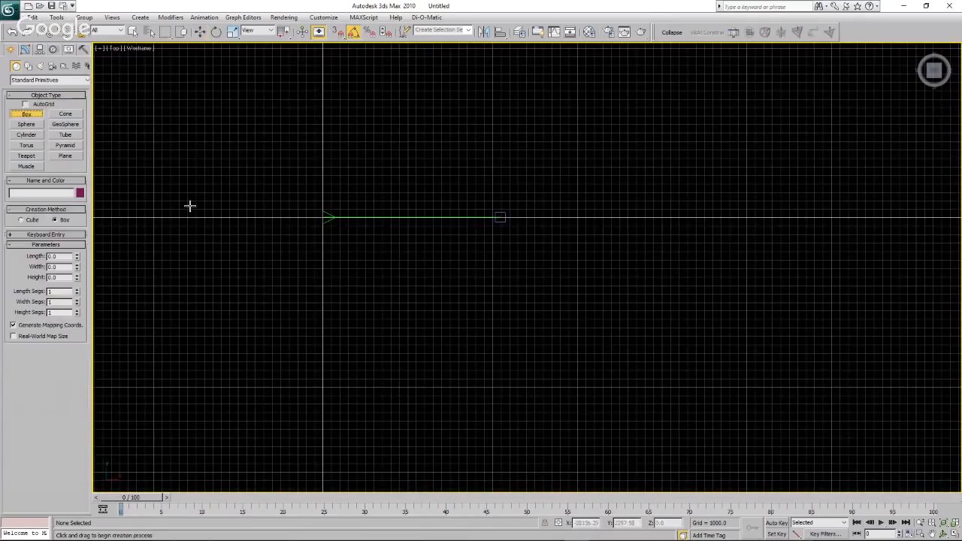
drag(324, 209, 832, 227)
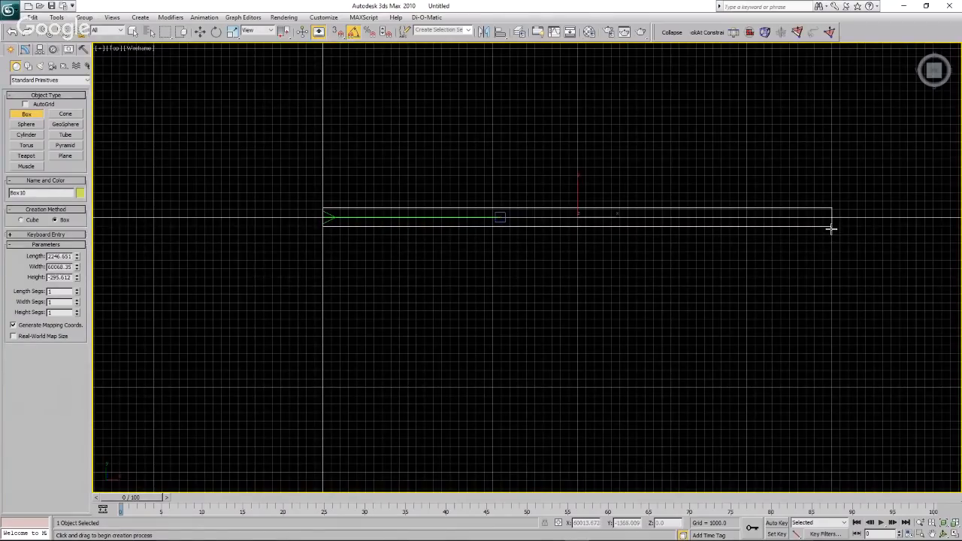
click(832, 229)
key(w)
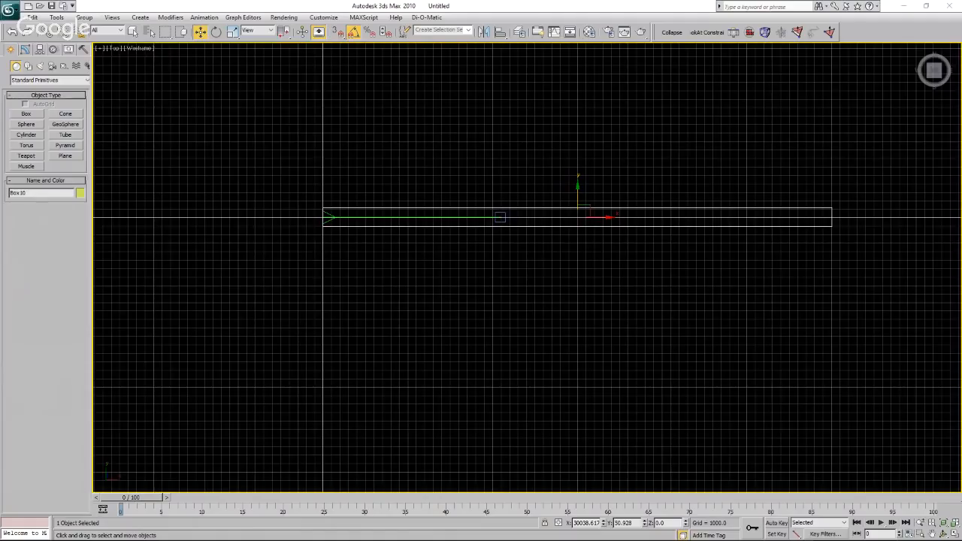
In Calculator, divide 40,075 by 360.
drag(0, 205, 193, 145)
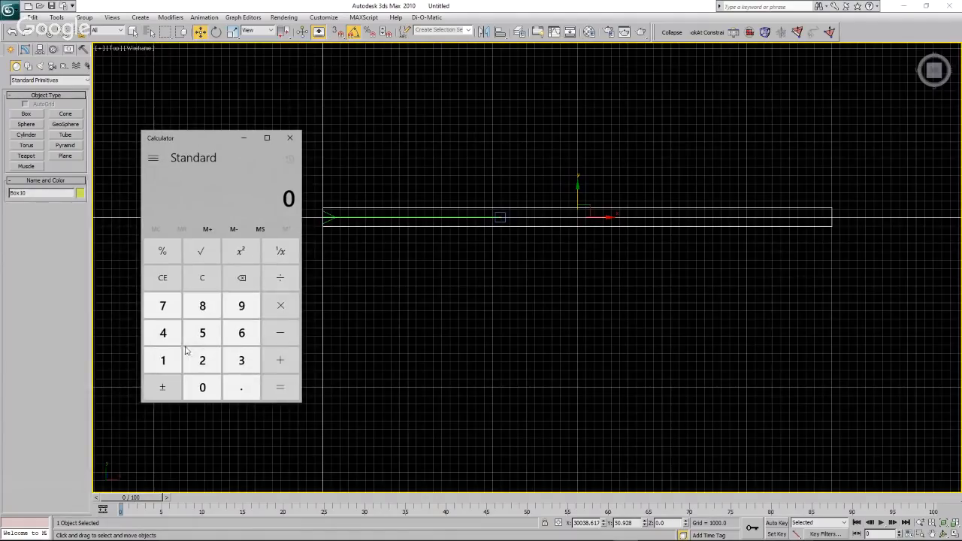
click(201, 388)
click(201, 388)
click(162, 306)
click(201, 333)
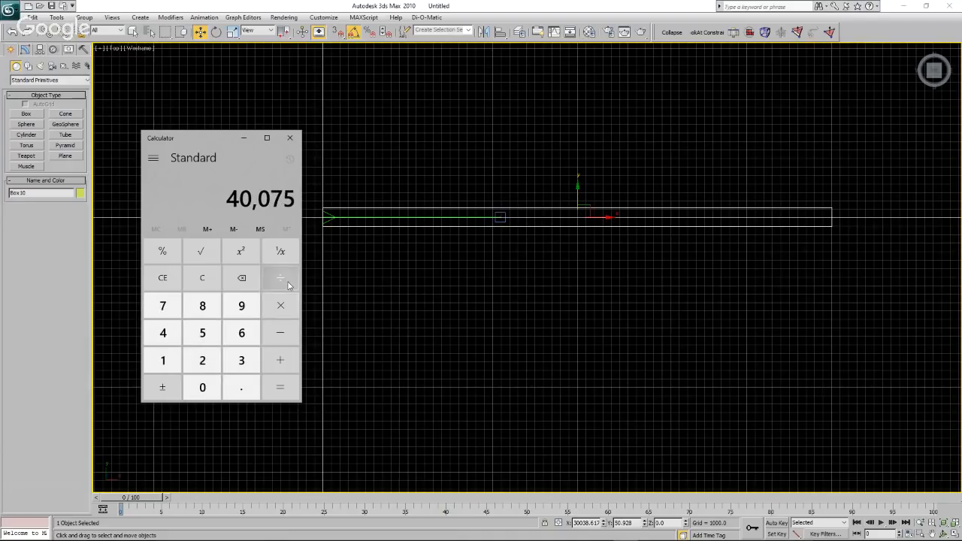
click(288, 285)
click(241, 360)
click(241, 333)
click(201, 388)
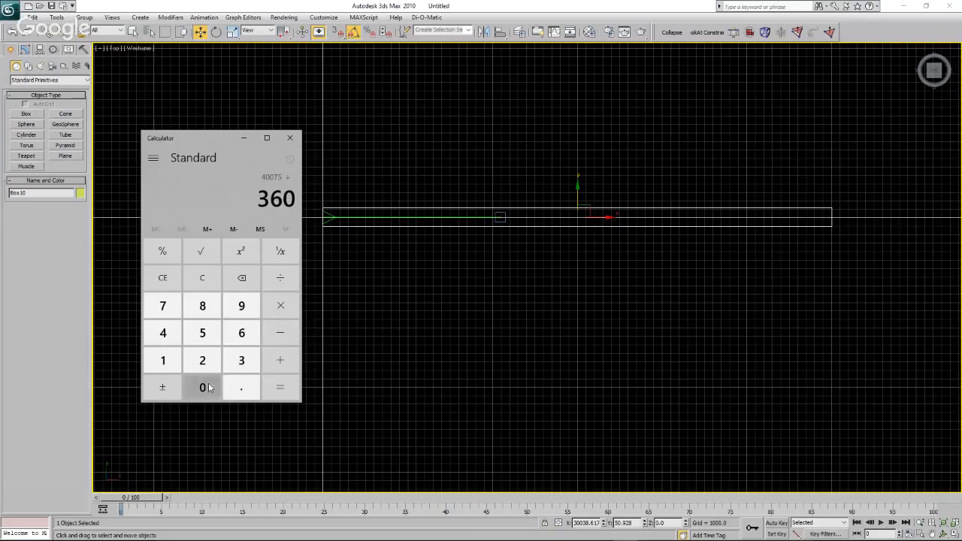
click(281, 390)
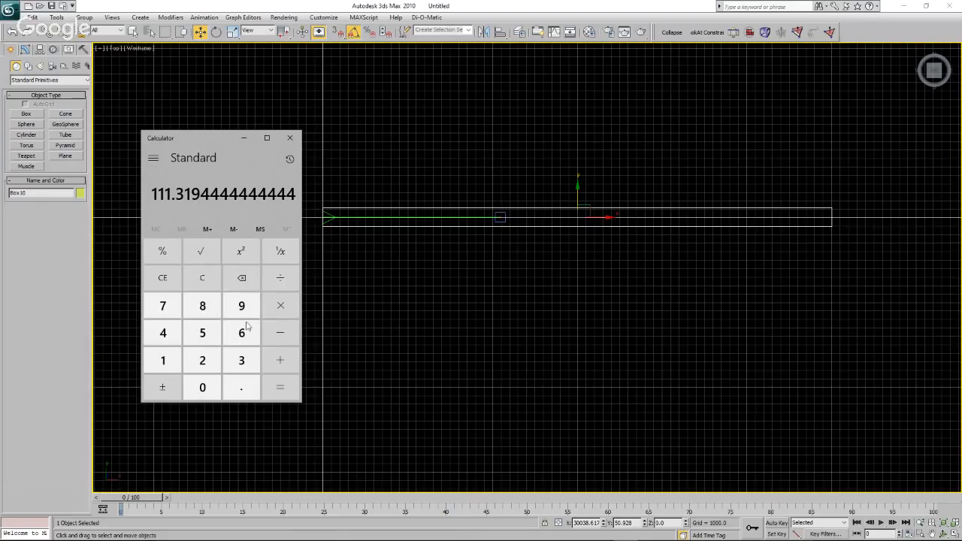
Divide the calculated result by 2 and close Calculator.
click(281, 278)
click(203, 360)
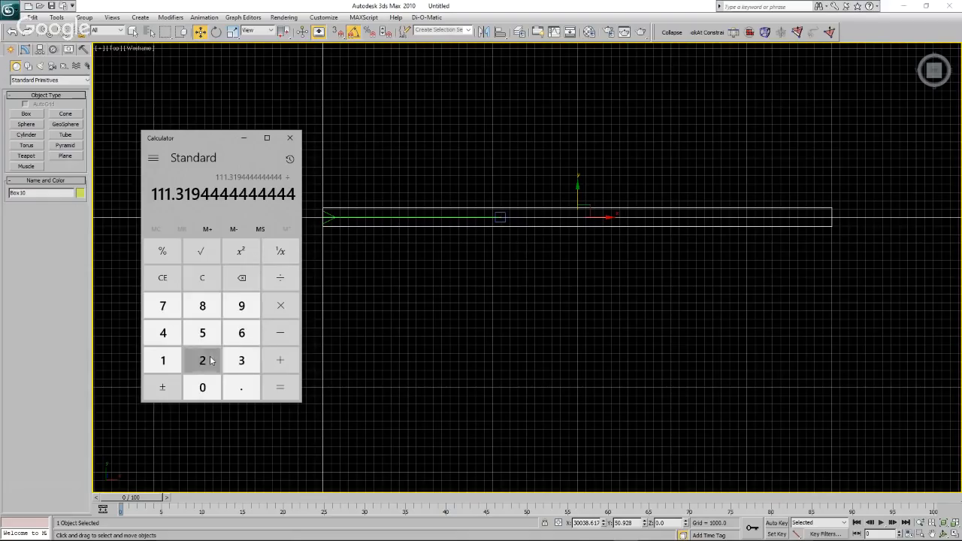
click(283, 391)
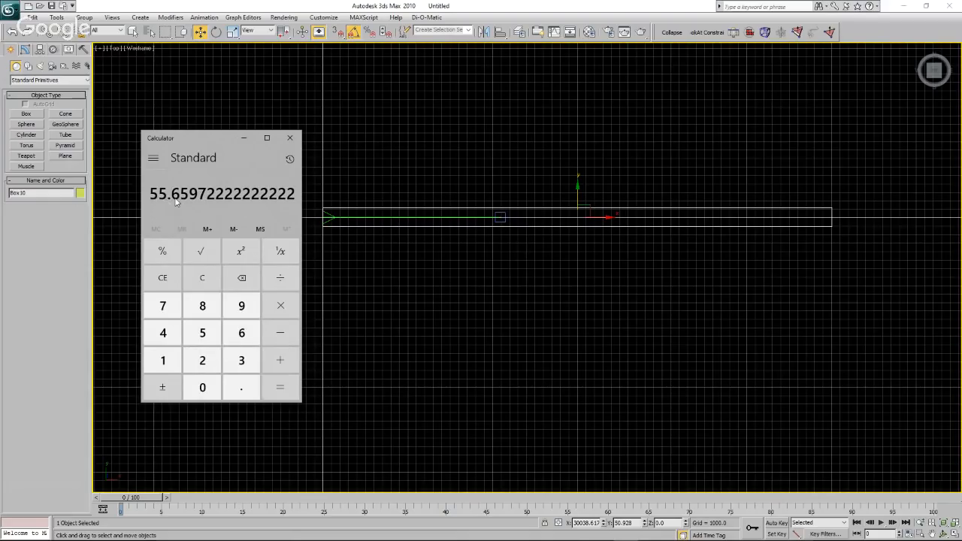
click(288, 140)
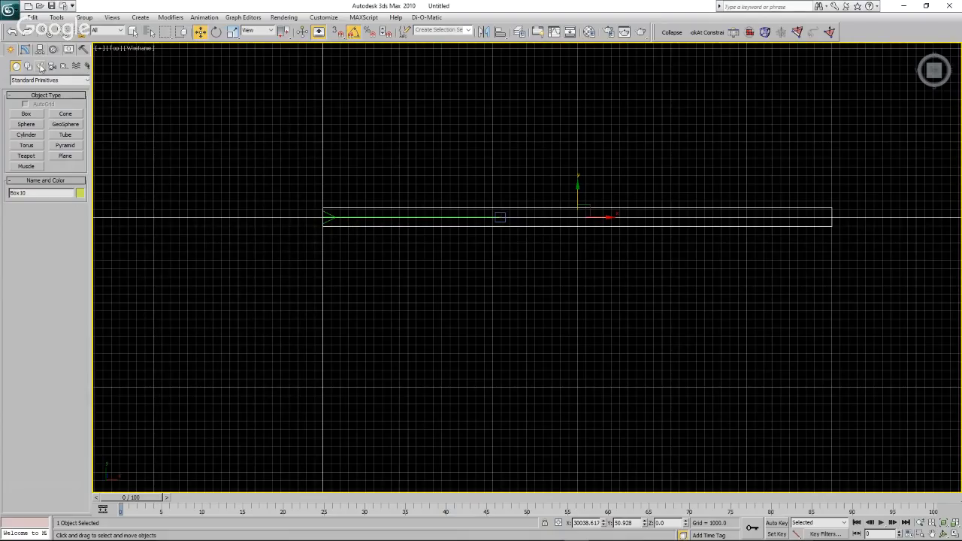
Set the ground box's width to 55,660 and move it along X to about 27,790, so its start meets the origin.
click(26, 50)
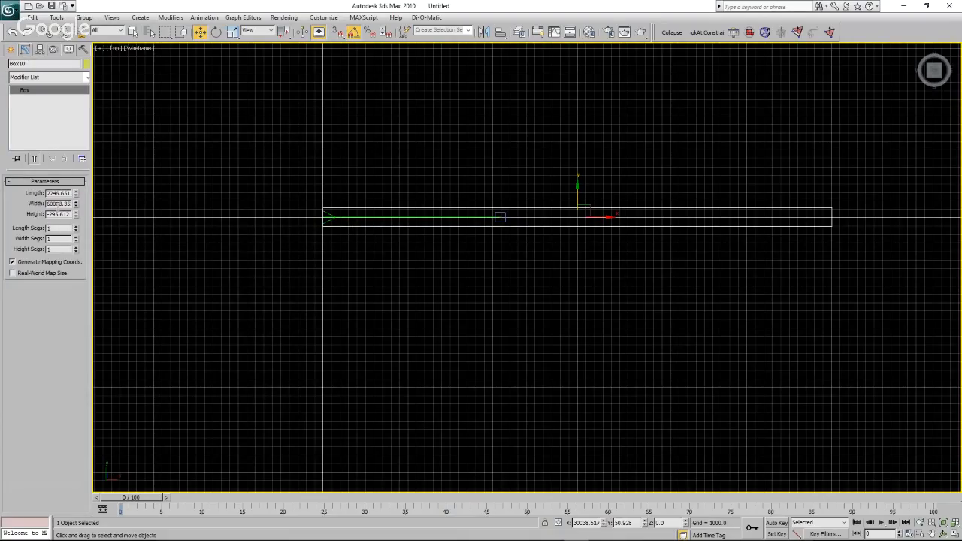
double_click(58, 204)
text(5)
key(Return)
drag(594, 218, 577, 216)
Set the ground box's width segments to 200 and clear the selection.
drag(70, 227, 10, 235)
key(Tab)
text(200)
key(Return)
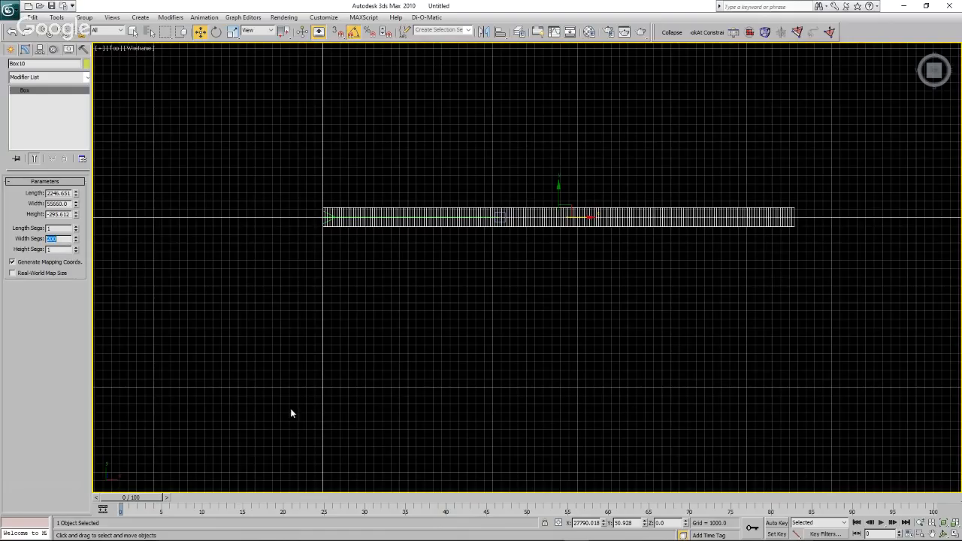
click(393, 282)
In the Front view, move the ground box along X to about 27,829 so its start sits near the origin.
click(116, 50)
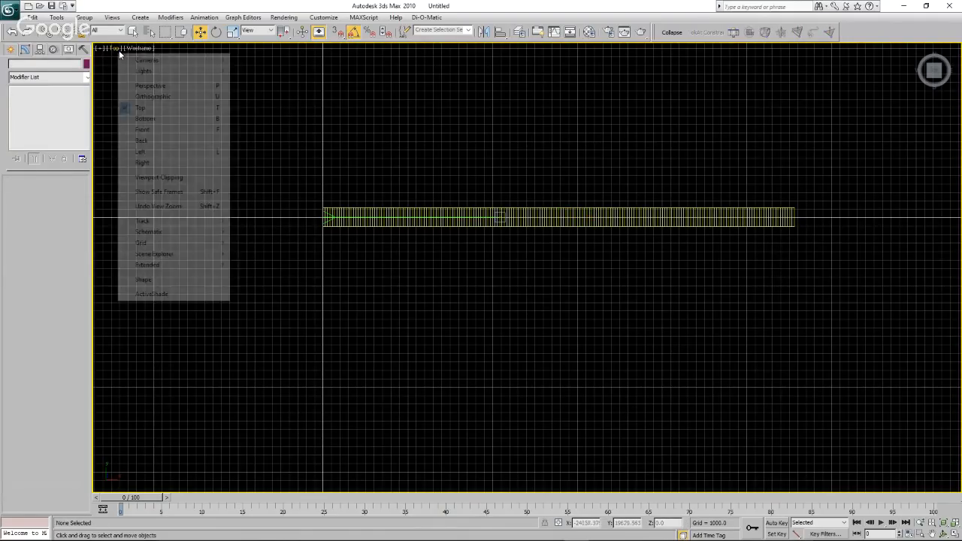
click(145, 129)
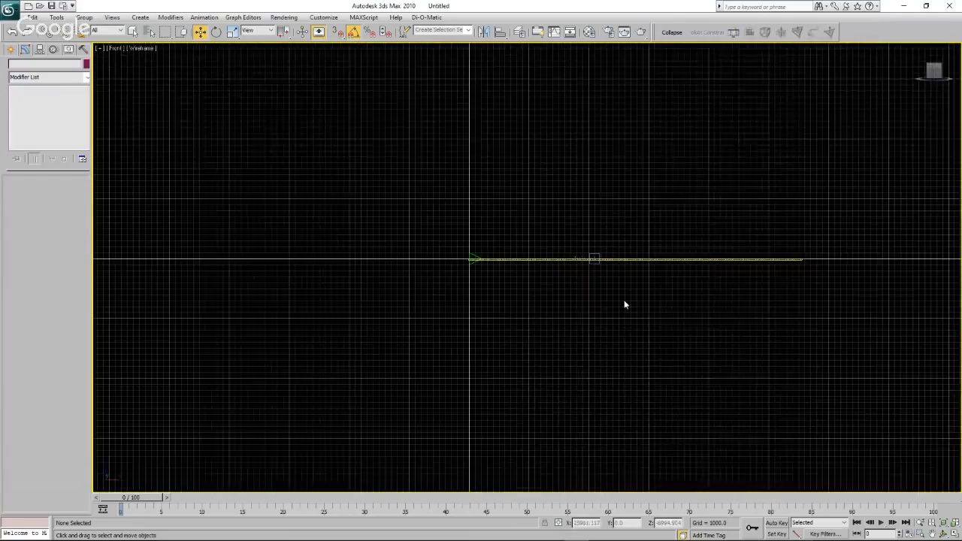
scroll(624, 300, up, 6)
scroll(642, 219, up, 6)
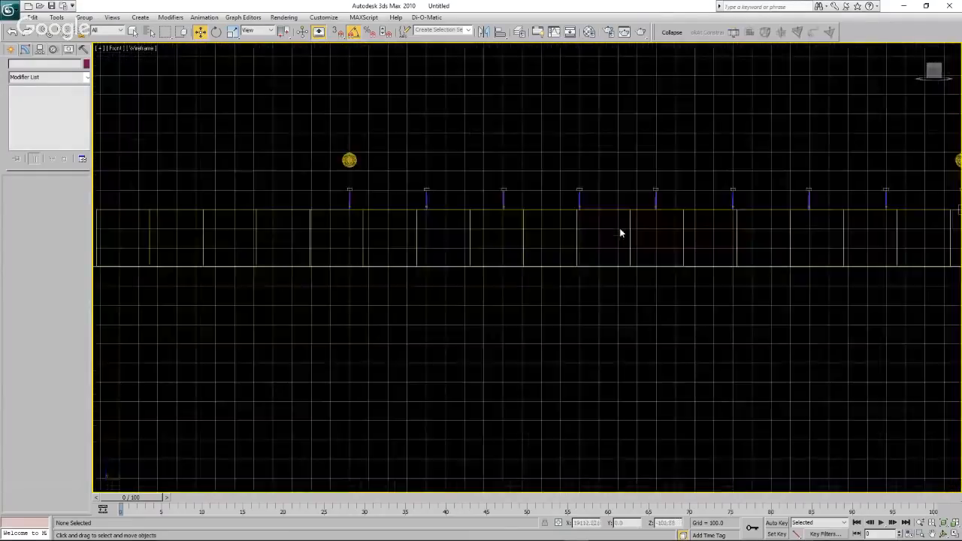
scroll(607, 223, down, 2)
scroll(606, 223, down, 10)
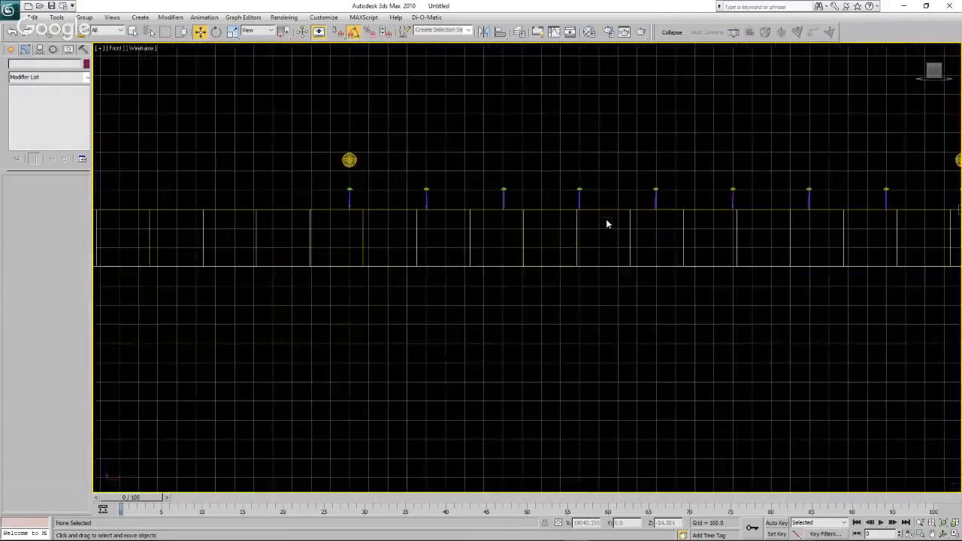
scroll(606, 223, up, 4)
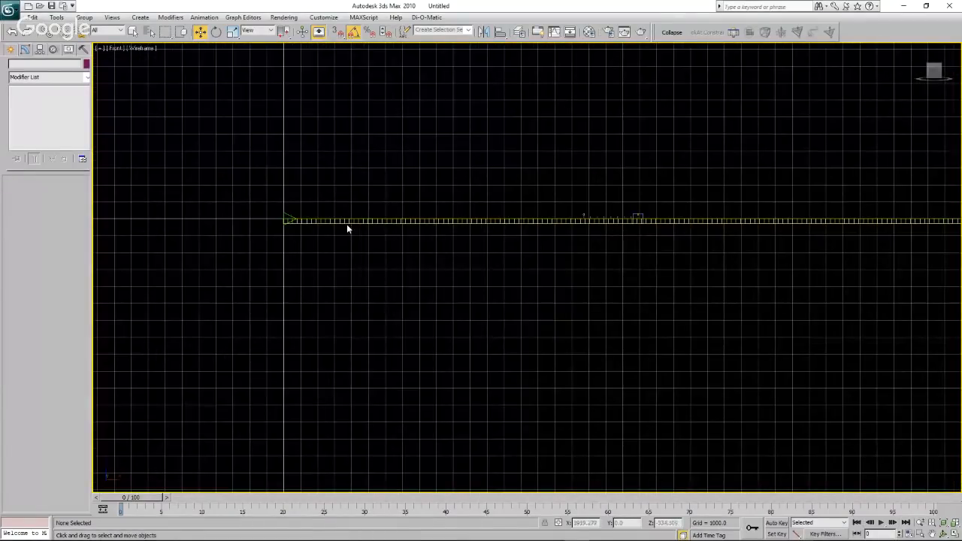
scroll(271, 218, up, 1)
scroll(272, 222, up, 4)
scroll(309, 223, up, 1)
drag(370, 257, 382, 258)
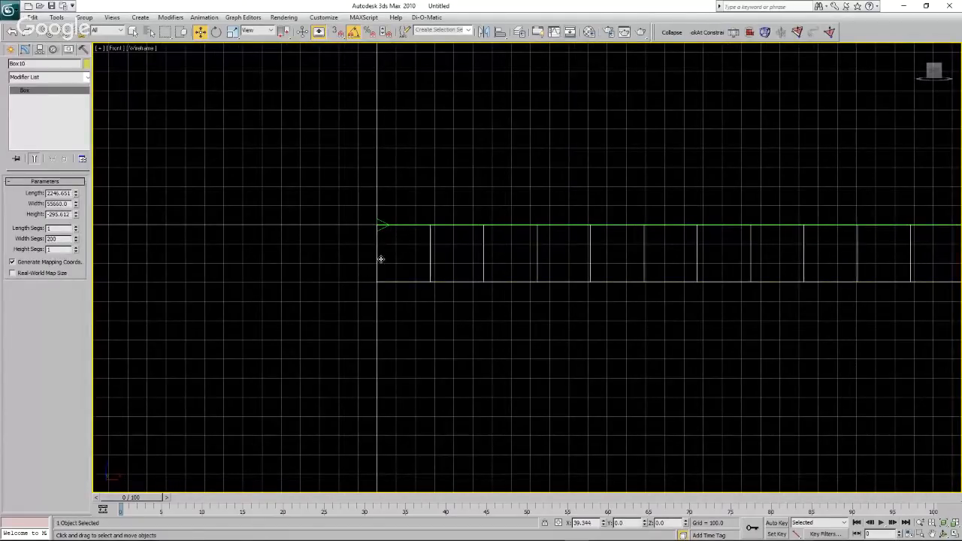
scroll(381, 224, up, 5)
scroll(385, 243, up, 5)
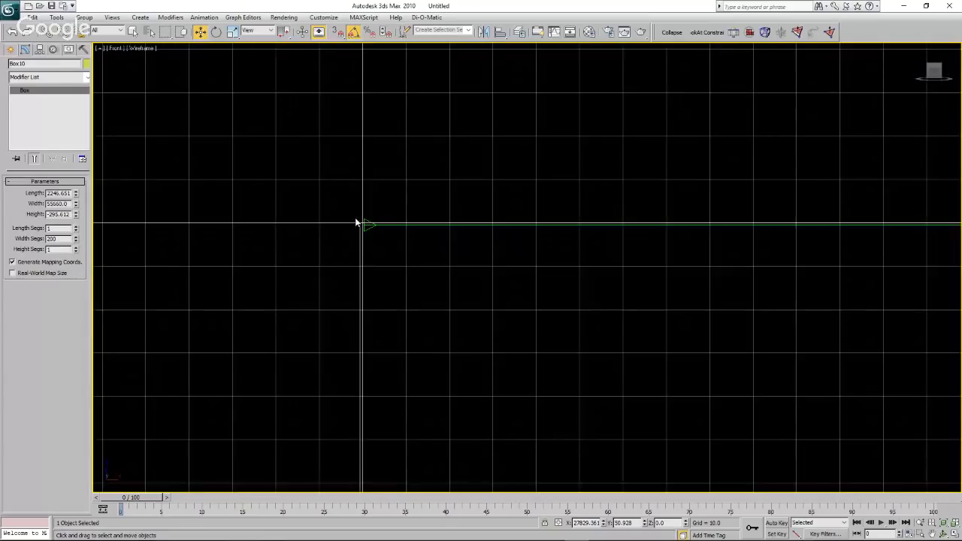
Fine-tune the ground box's X position so its start edge lines up with the origin, and clear the selection.
click(363, 262)
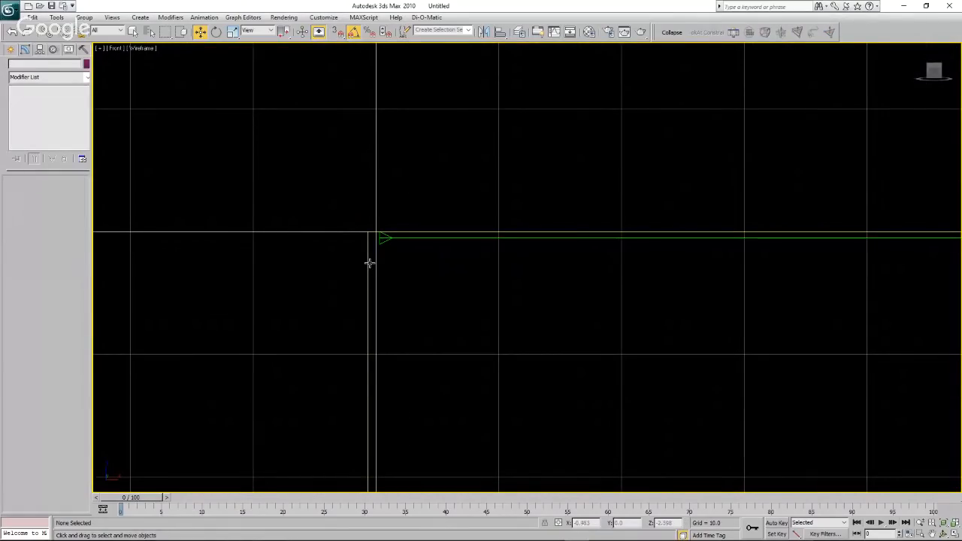
click(369, 265)
drag(369, 264, 651, 306)
scroll(651, 307, down, 3)
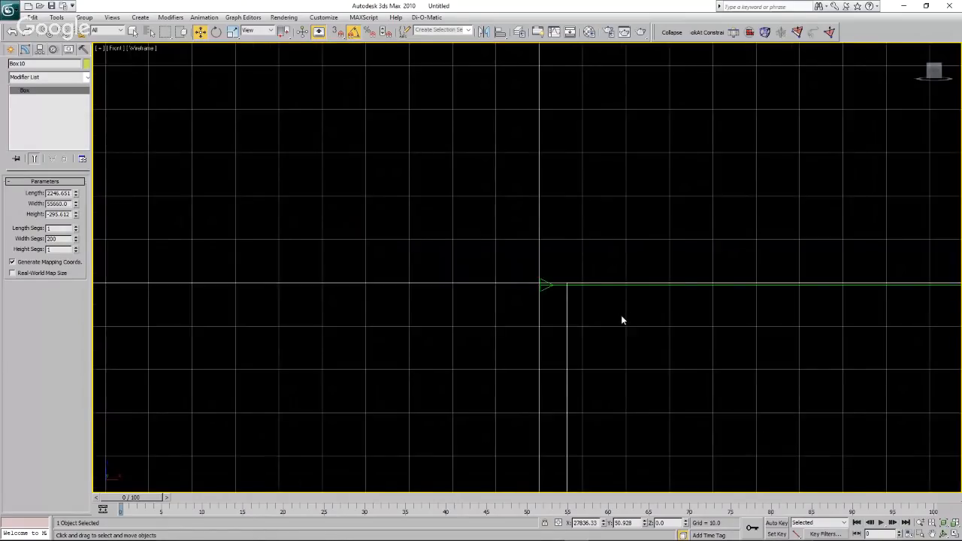
scroll(622, 320, down, 3)
drag(603, 334, 615, 335)
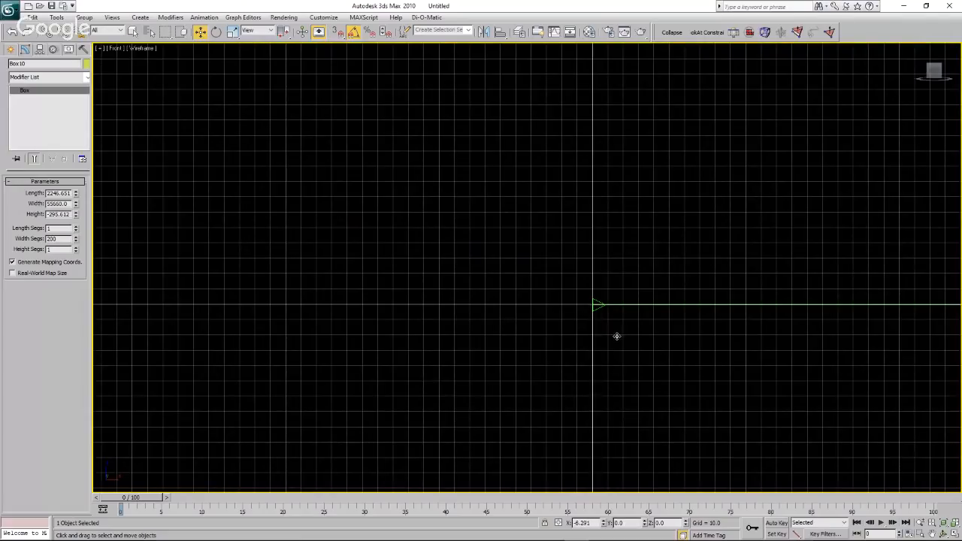
click(514, 316)
scroll(356, 282, down, 5)
scroll(356, 281, down, 8)
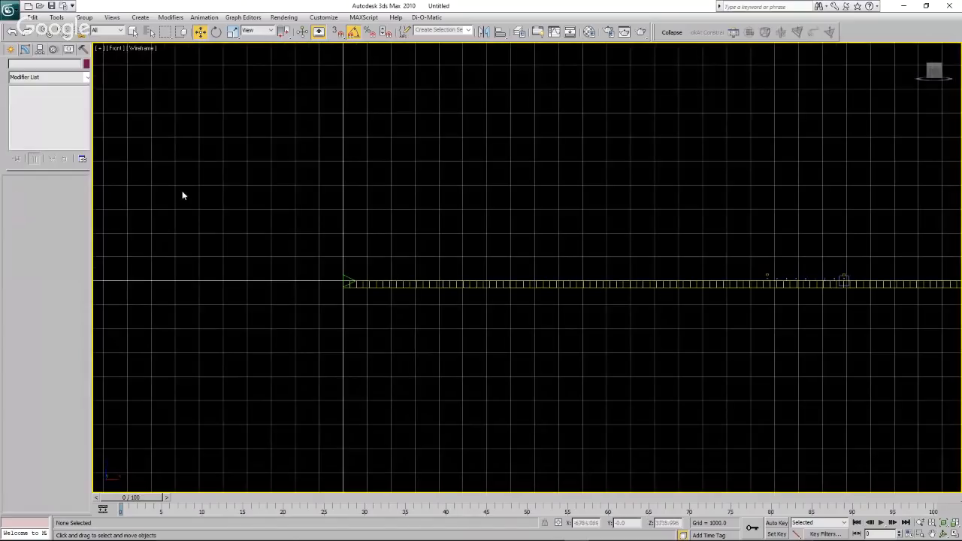
Create a target camera just above the ground at the origin, aimed along the ground box with a target distance of about 694.
click(11, 50)
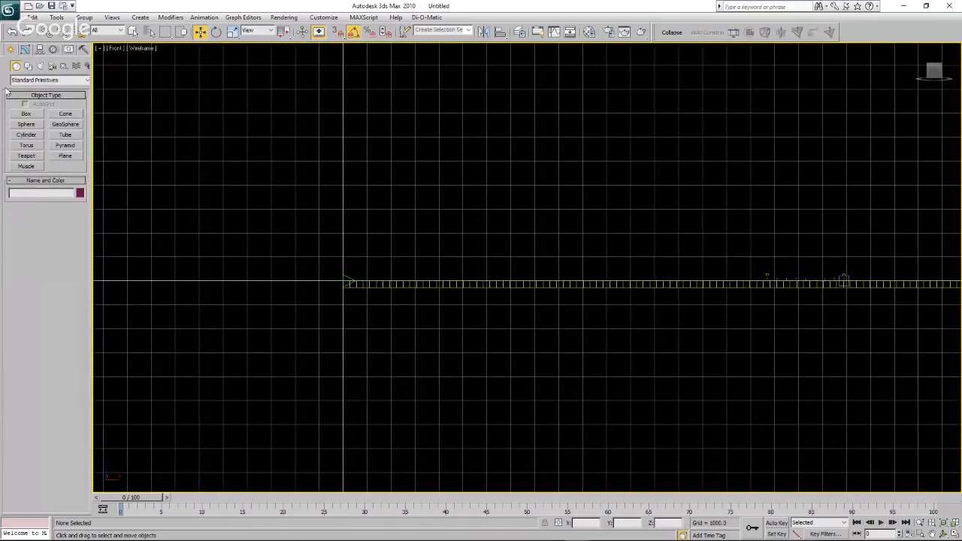
click(52, 66)
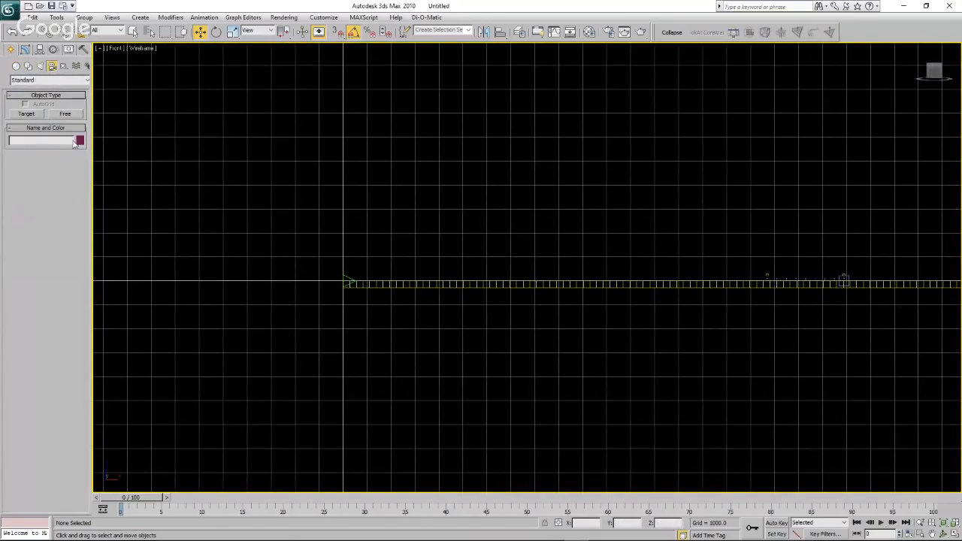
click(26, 114)
scroll(348, 281, up, 8)
scroll(294, 240, up, 3)
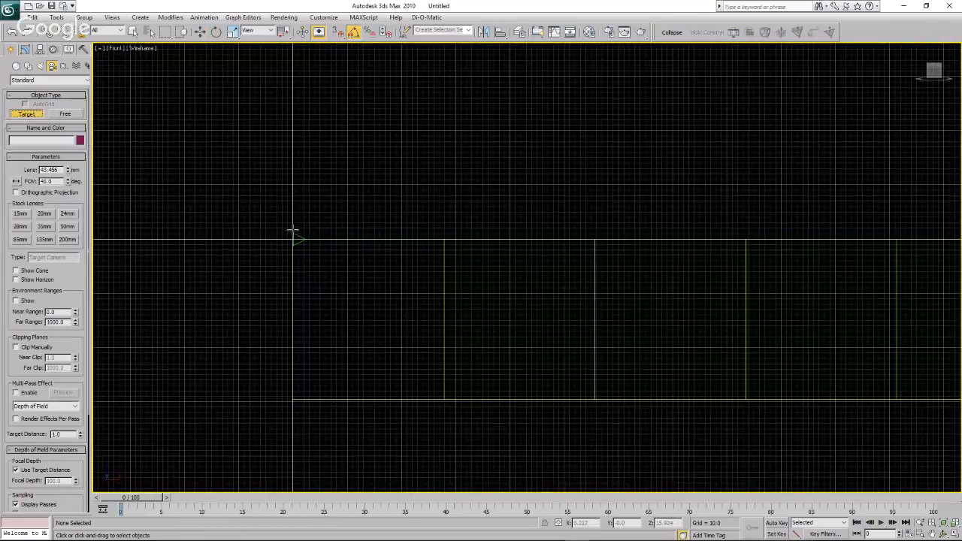
drag(292, 230, 669, 223)
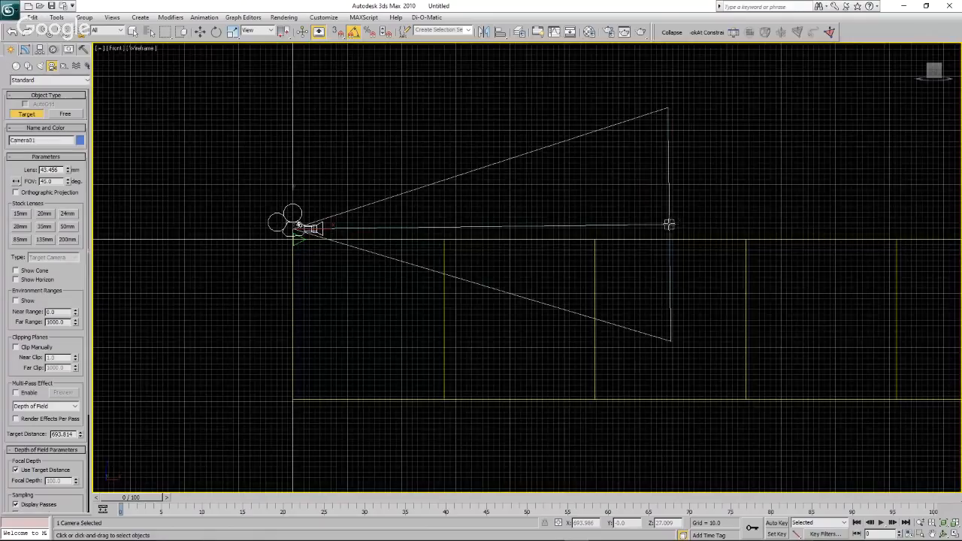
Move the camera's target along X to about 20,896, at the farthest wind turbine.
scroll(167, 245, down, 5)
key(w)
click(263, 235)
scroll(170, 231, down, 3)
scroll(169, 232, down, 3)
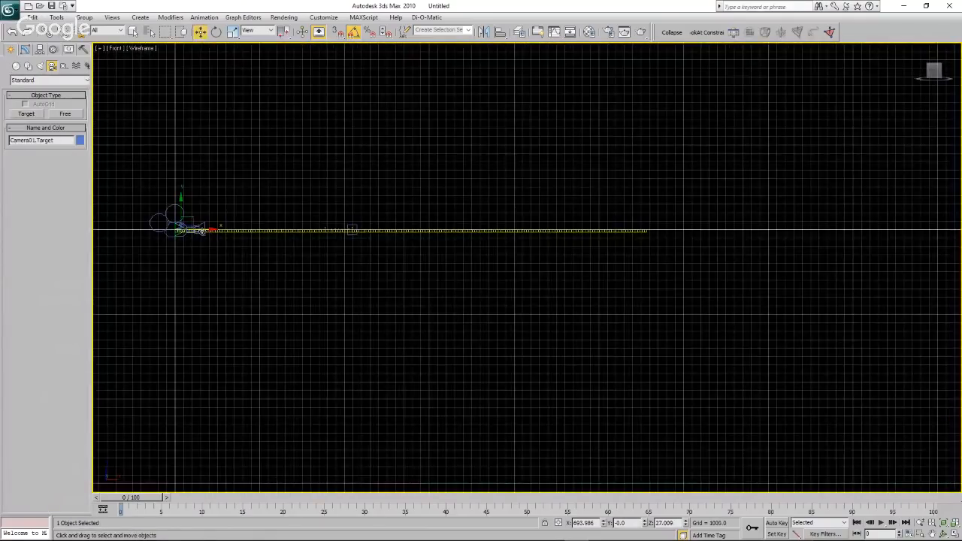
drag(201, 230, 487, 221)
scroll(333, 238, up, 8)
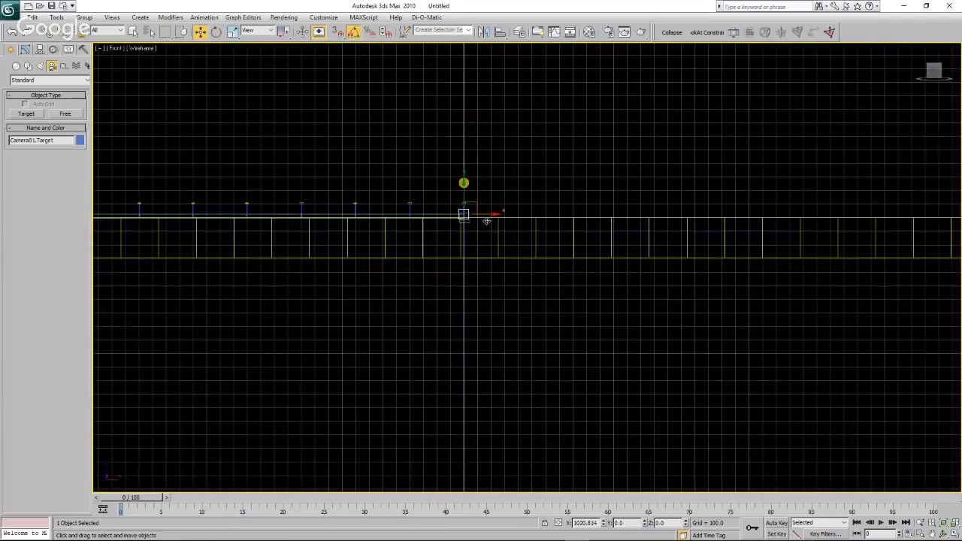
In the Top view, move the camera target along Y to about 57 so it is centred on the farthest turbine.
click(117, 48)
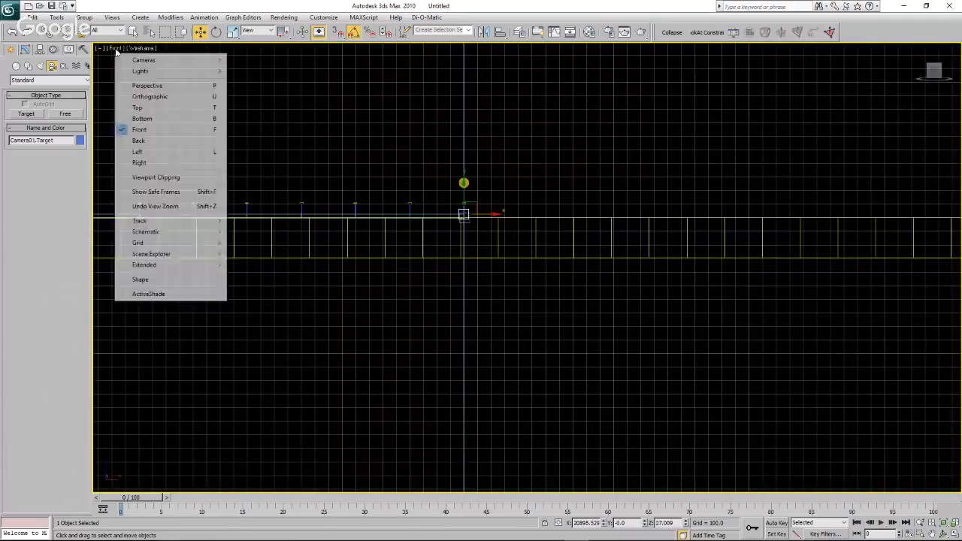
click(148, 110)
scroll(271, 221, down, 4)
scroll(313, 267, up, 6)
scroll(313, 268, up, 10)
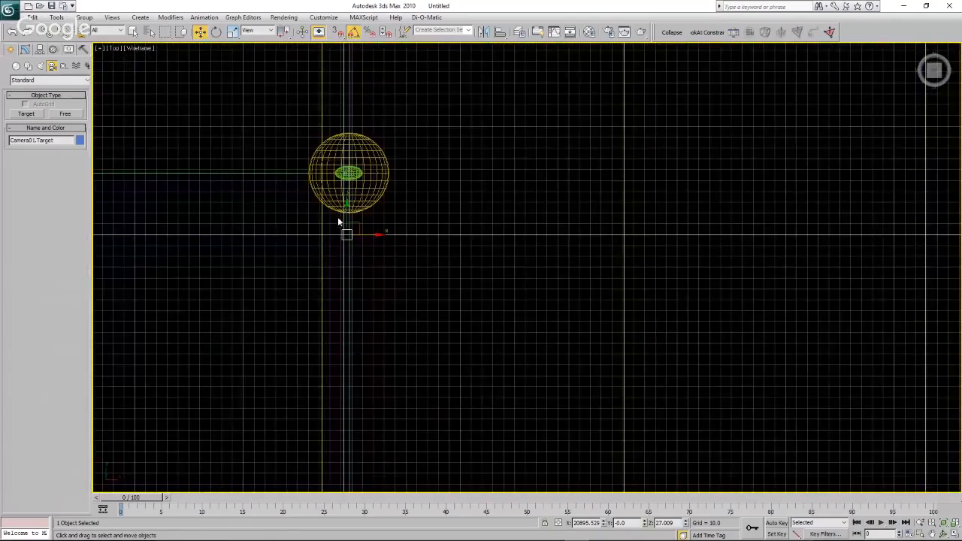
drag(347, 233, 356, 161)
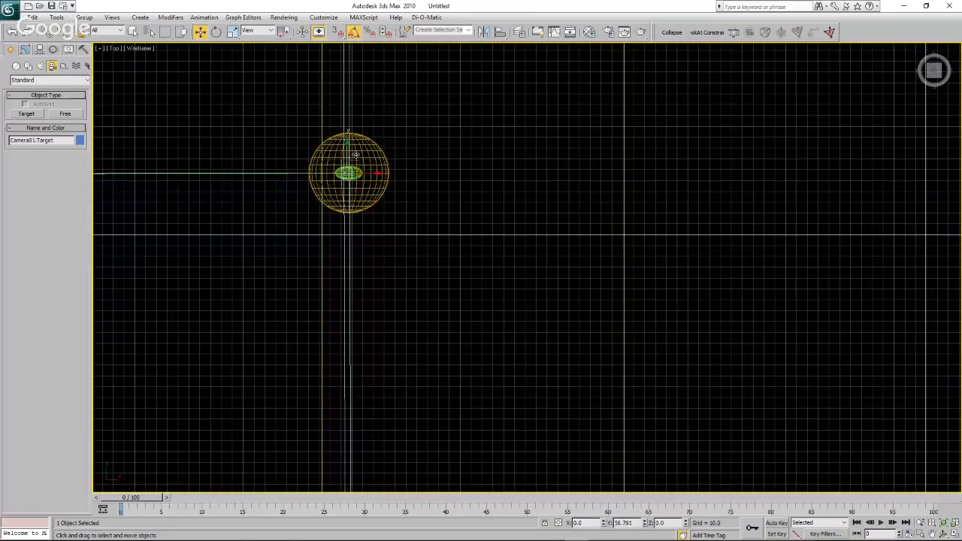
scroll(484, 167, down, 2)
scroll(483, 167, down, 12)
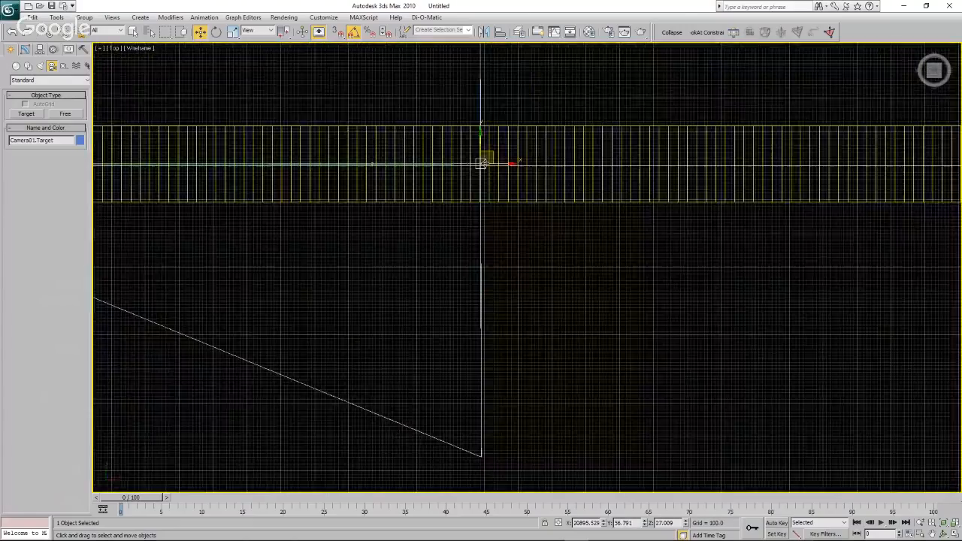
In the Front view, measure the camera's height above the ground with a Tape helper.
click(115, 49)
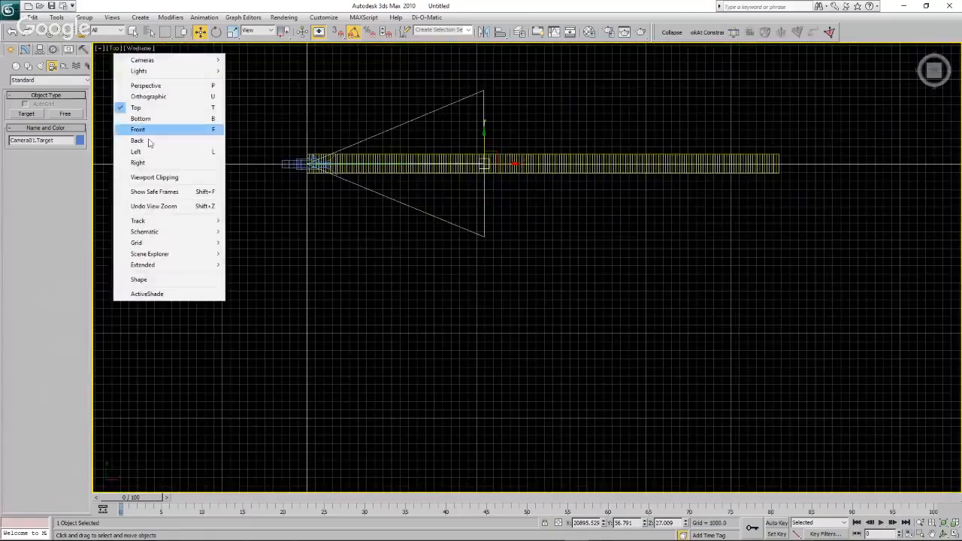
click(151, 129)
scroll(582, 273, up, 12)
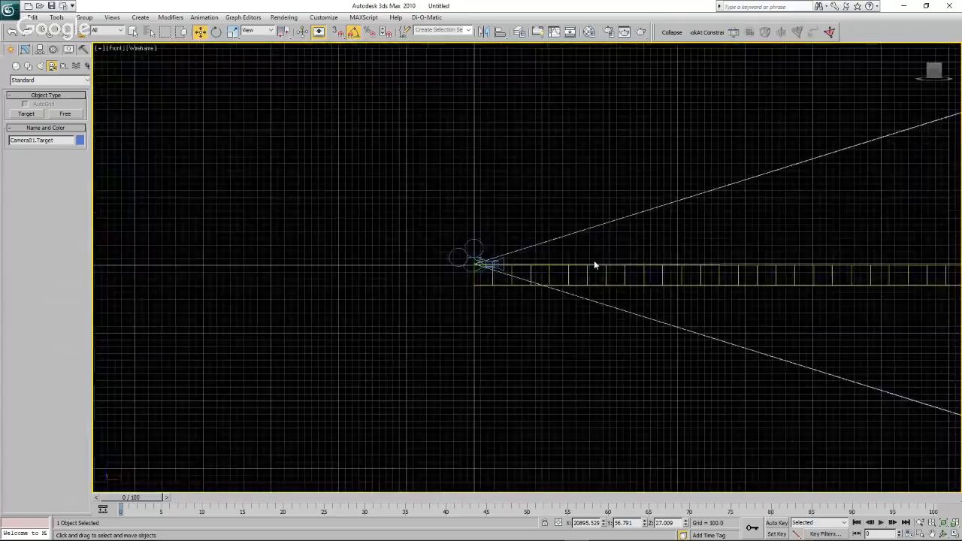
scroll(363, 258, up, 3)
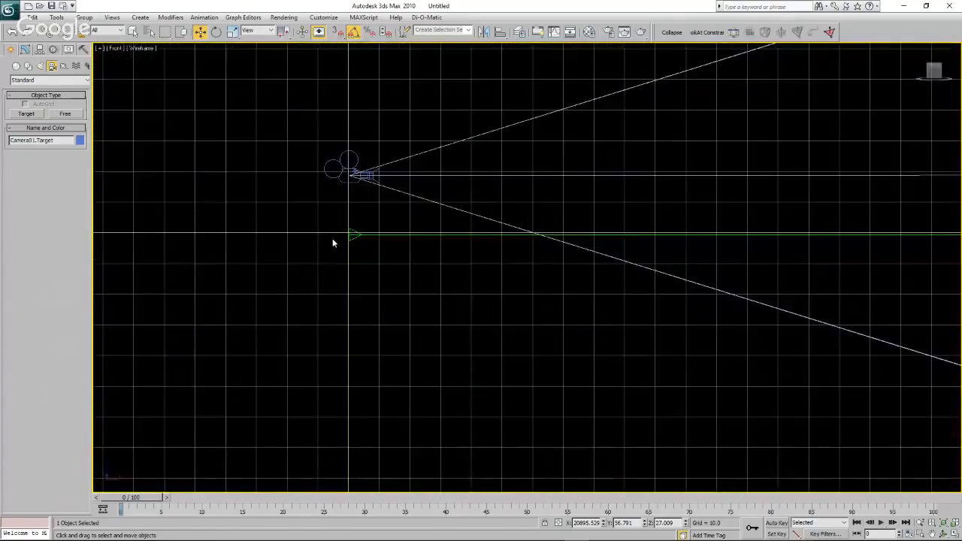
click(26, 49)
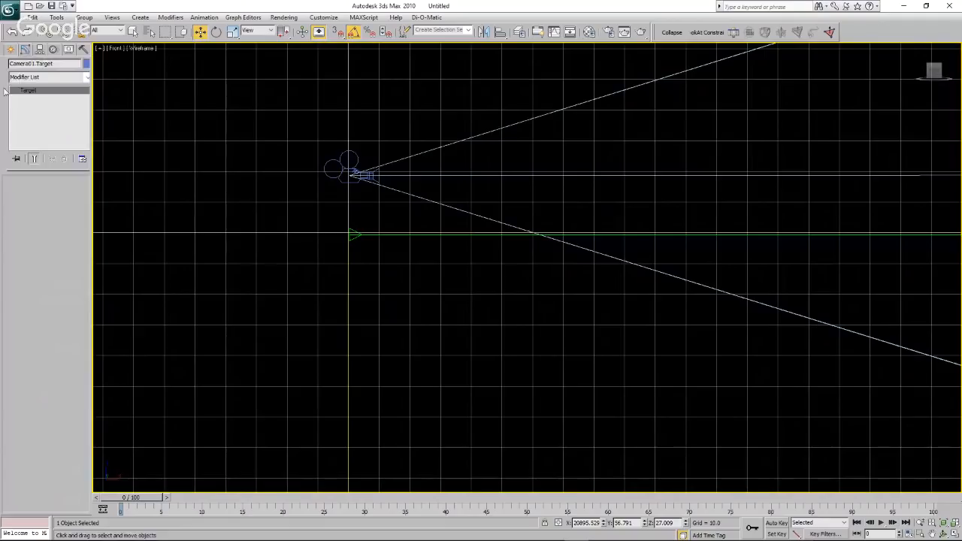
click(12, 51)
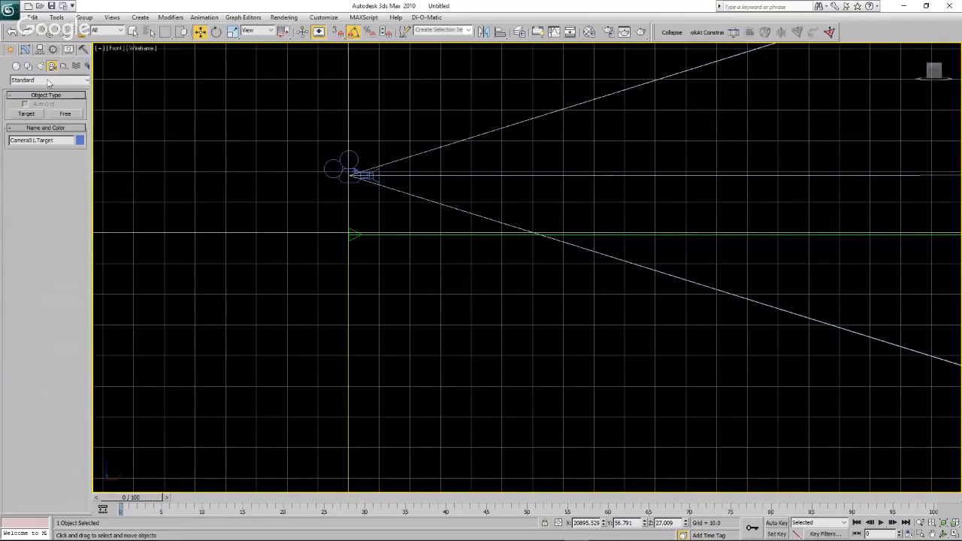
click(64, 65)
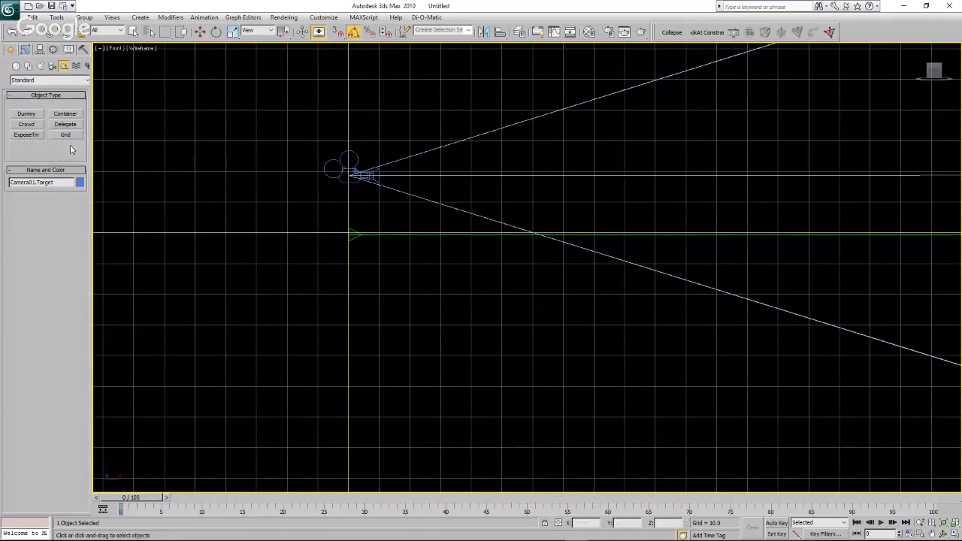
click(65, 145)
drag(350, 233, 350, 176)
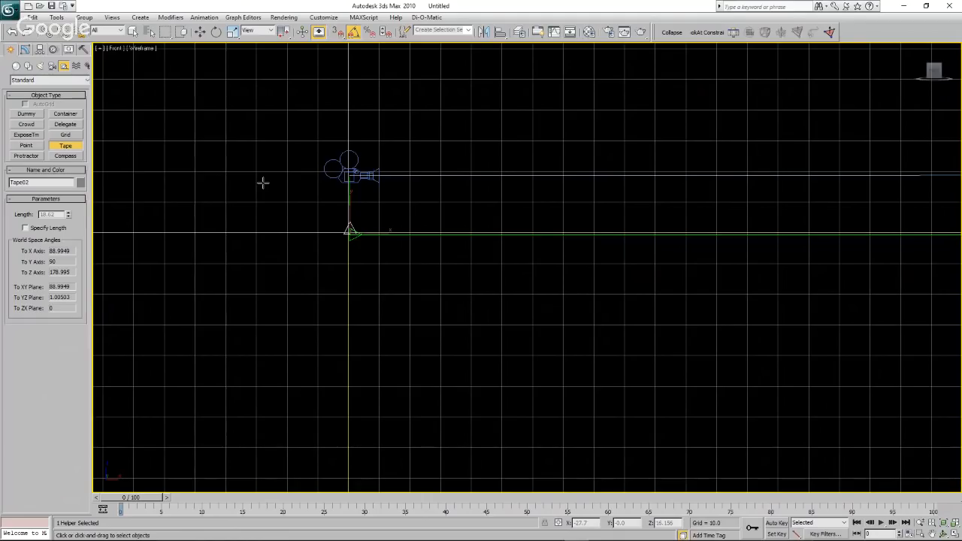
key(w)
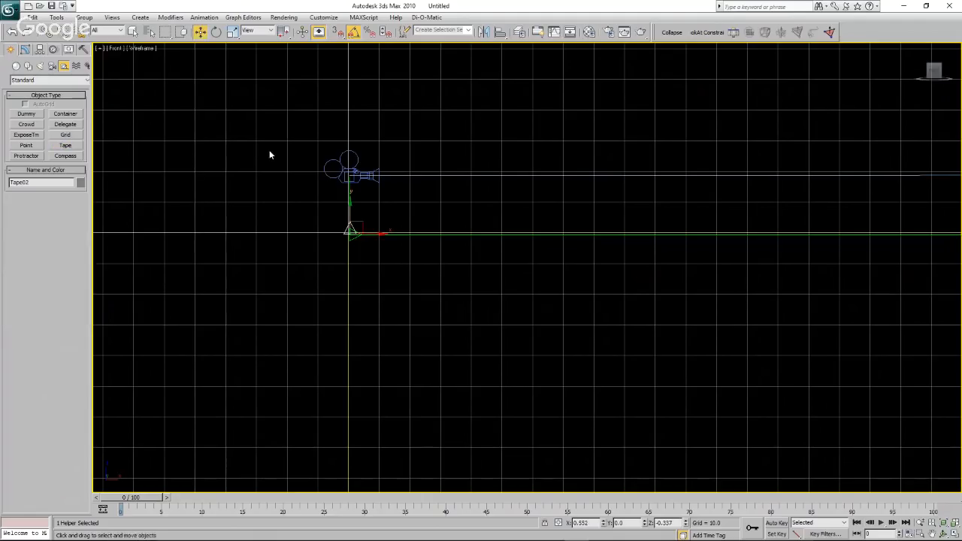
Set the viewport layout to two stacked views, Front above Camera01, and enlarge the camera view.
click(354, 156)
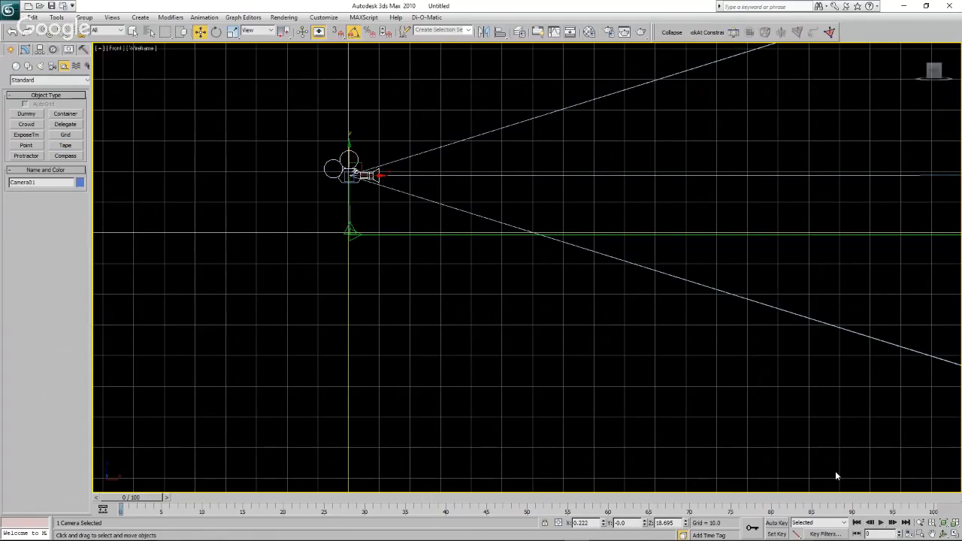
click(955, 534)
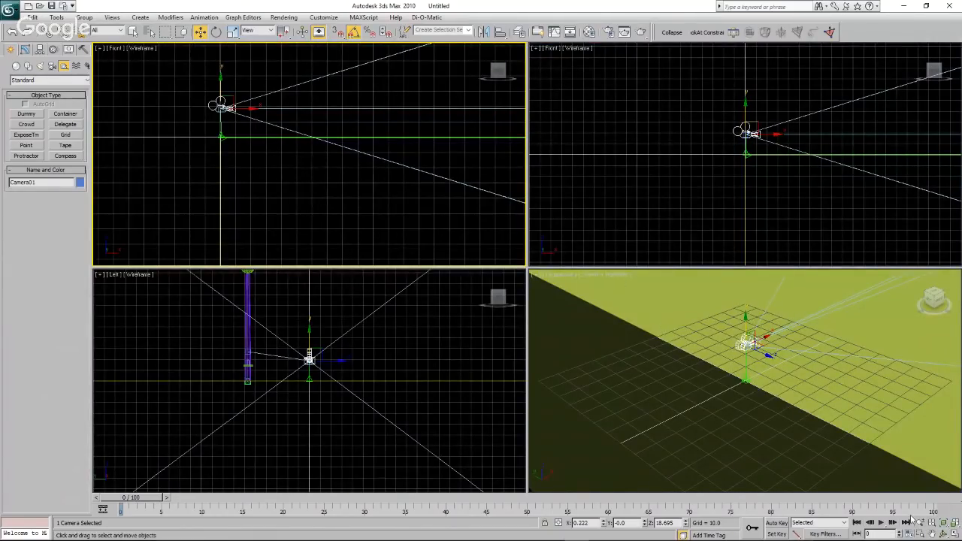
right_click(954, 532)
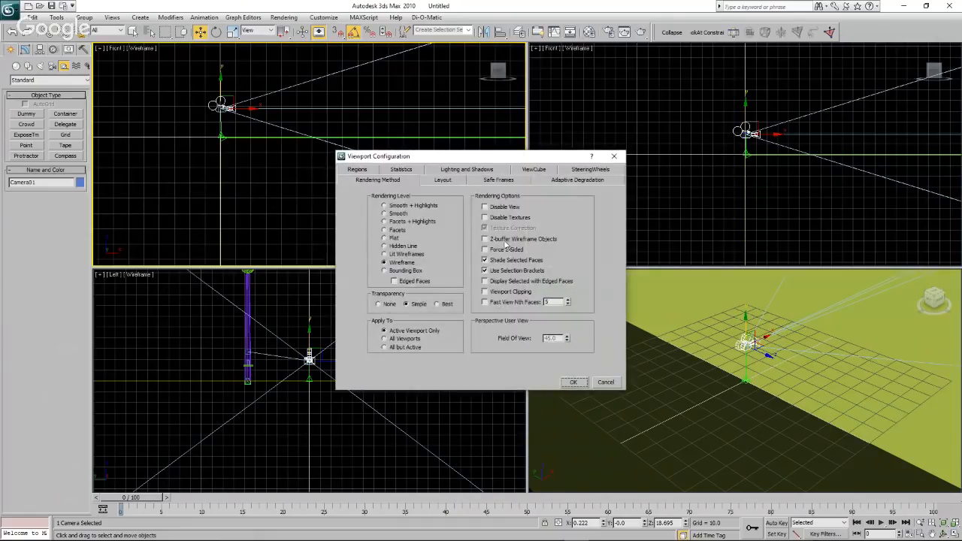
click(442, 182)
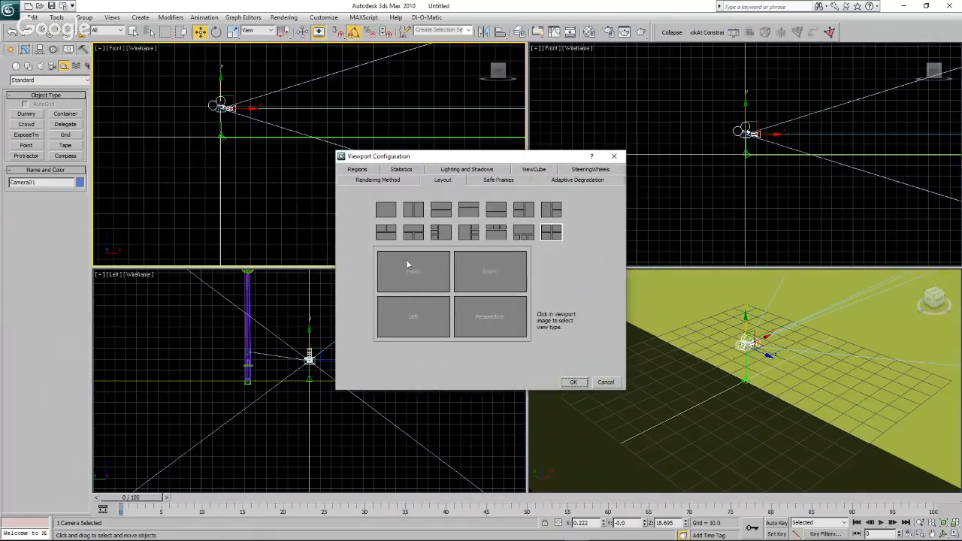
click(442, 210)
click(454, 279)
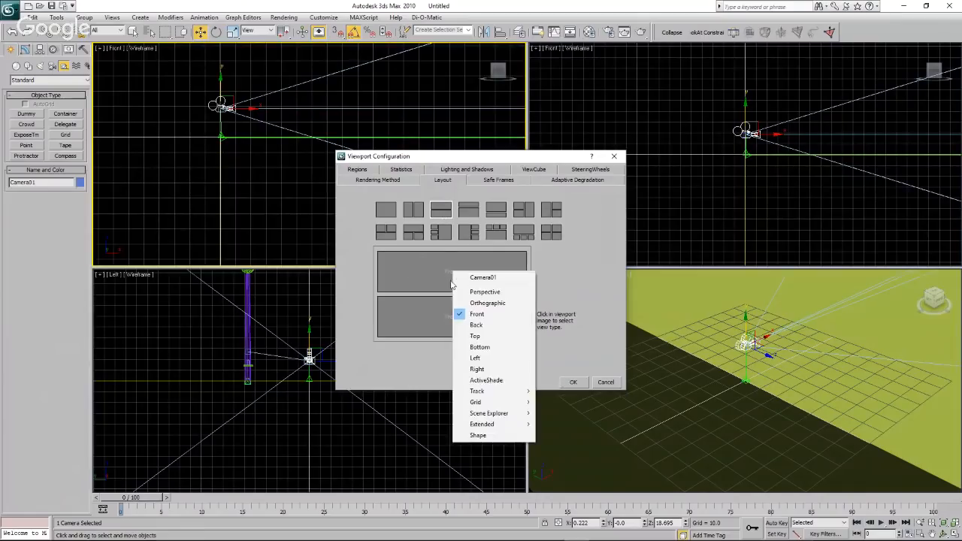
click(480, 315)
click(445, 328)
click(473, 336)
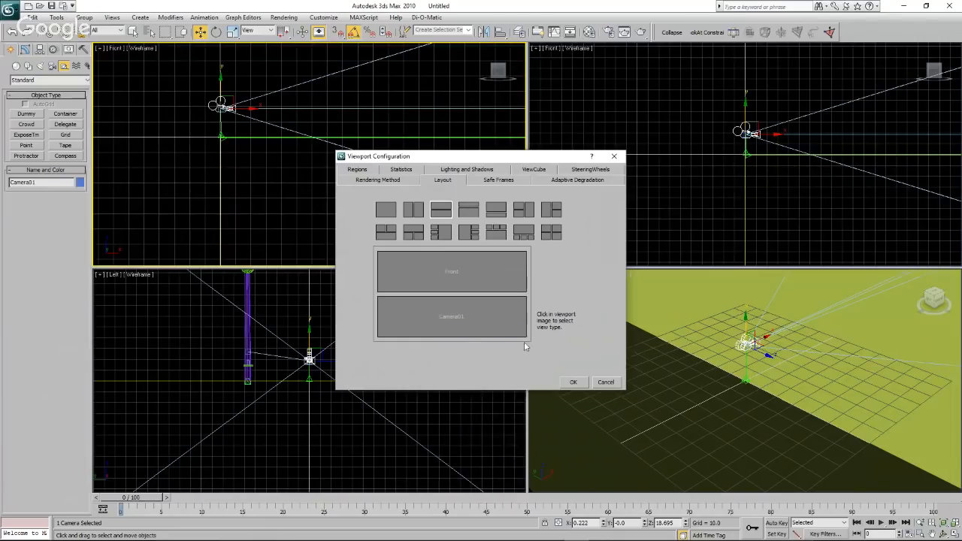
click(572, 381)
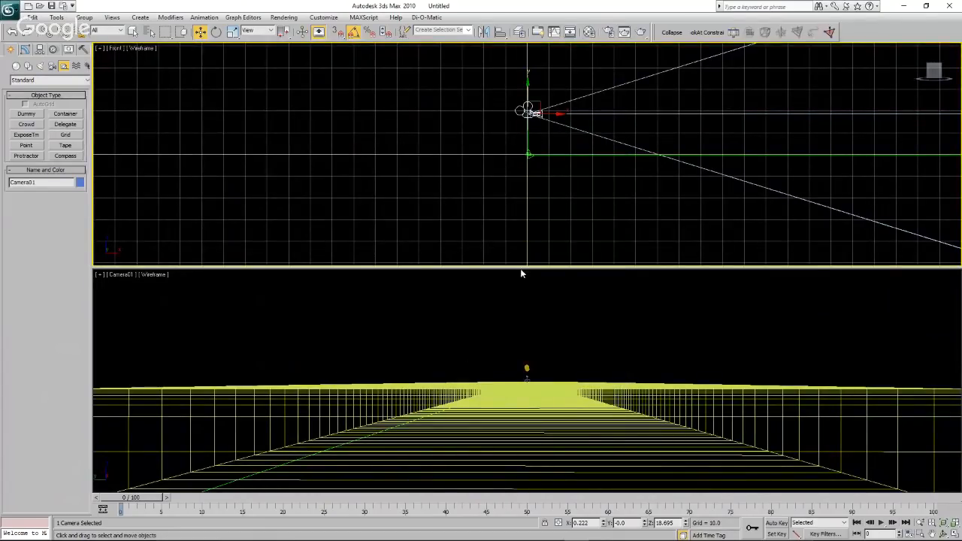
drag(527, 268, 527, 182)
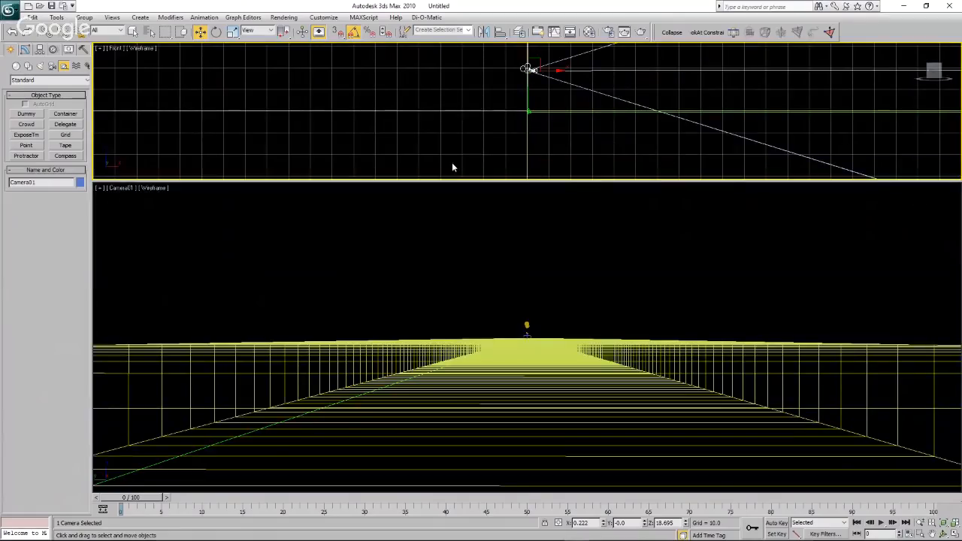
Narrow the camera's field of view to 2 degrees.
scroll(307, 138, down, 3)
scroll(306, 140, down, 4)
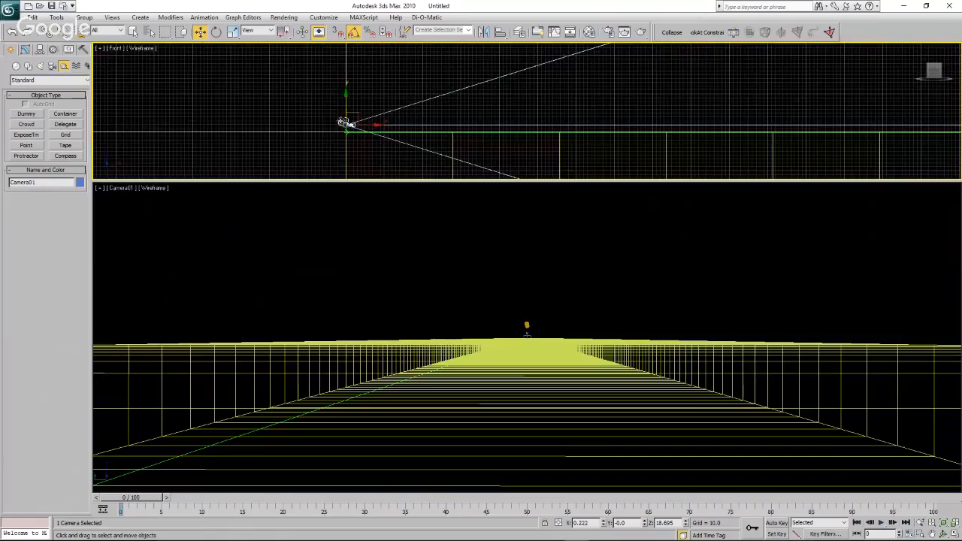
click(340, 120)
click(341, 121)
click(25, 49)
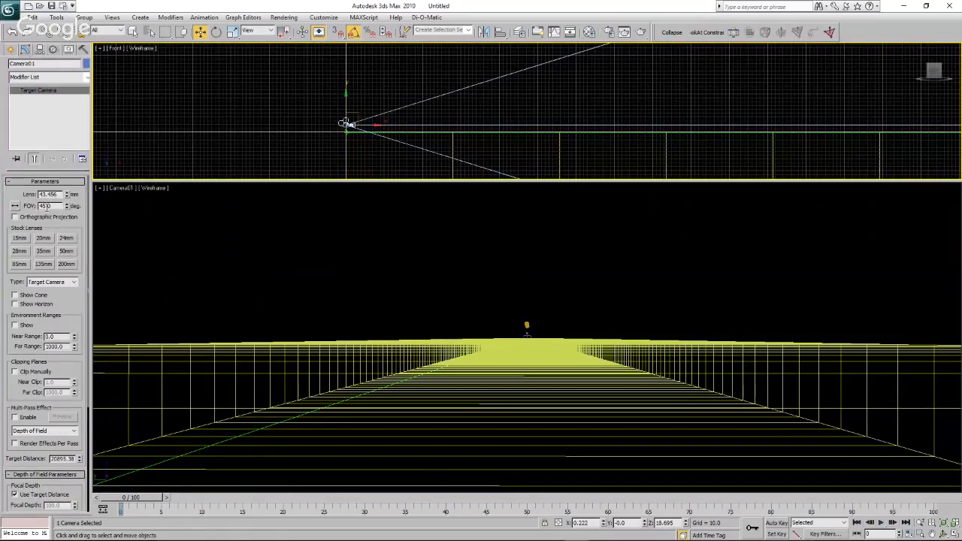
drag(66, 209, 66, 211)
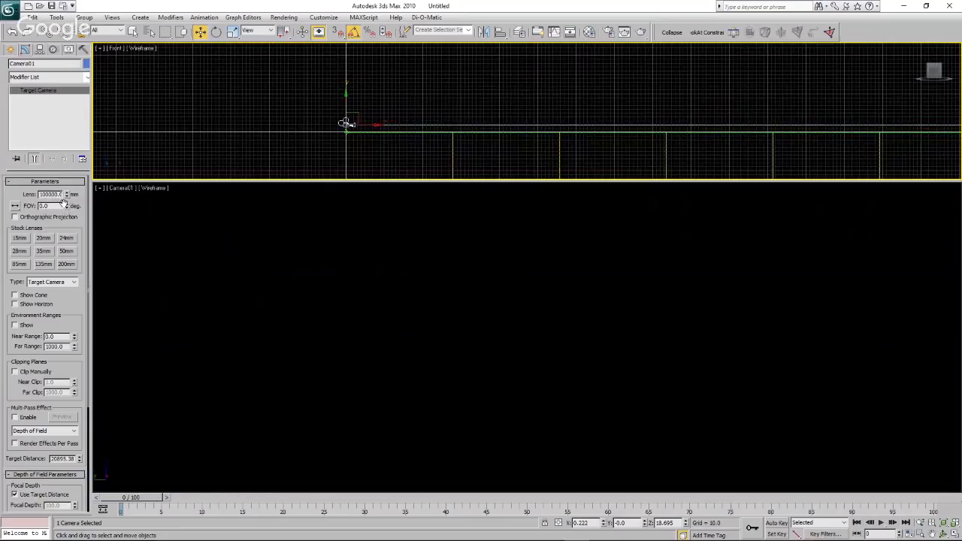
click(66, 204)
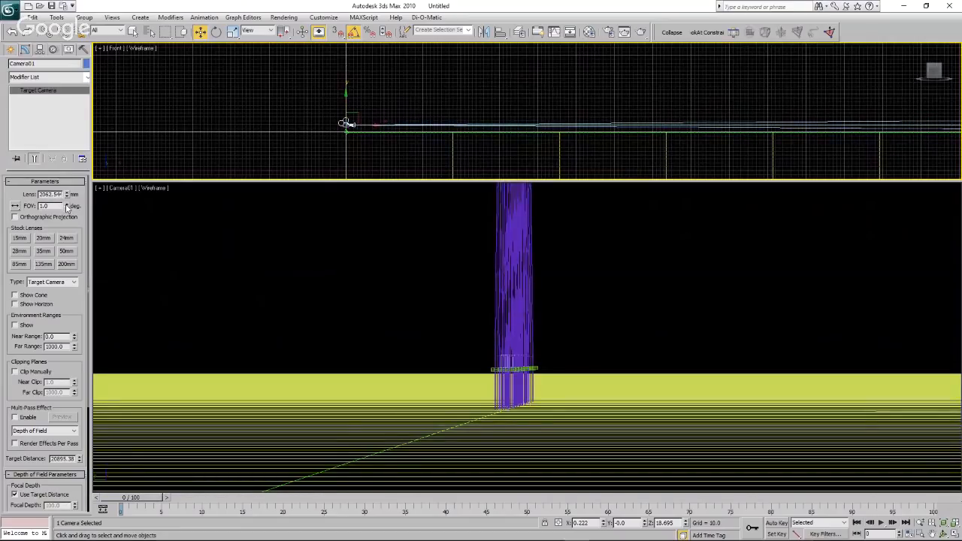
click(66, 209)
drag(66, 208, 66, 209)
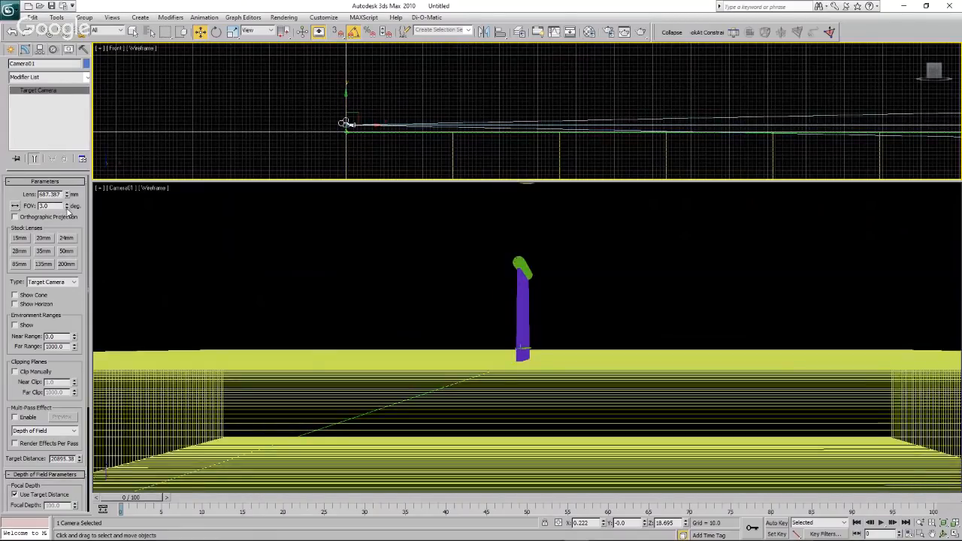
click(66, 209)
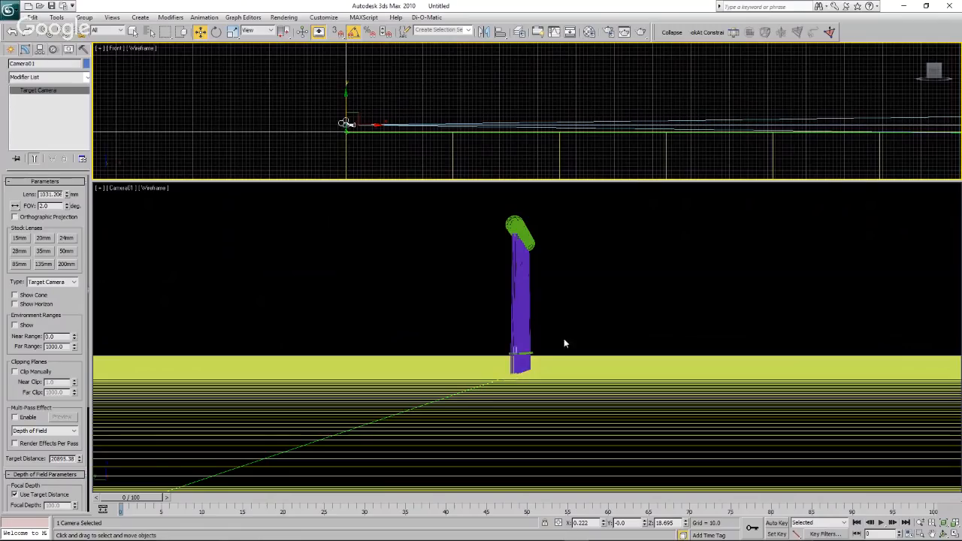
Switch the Front view to Top and move the camera along Y to about -266.
click(117, 48)
click(175, 106)
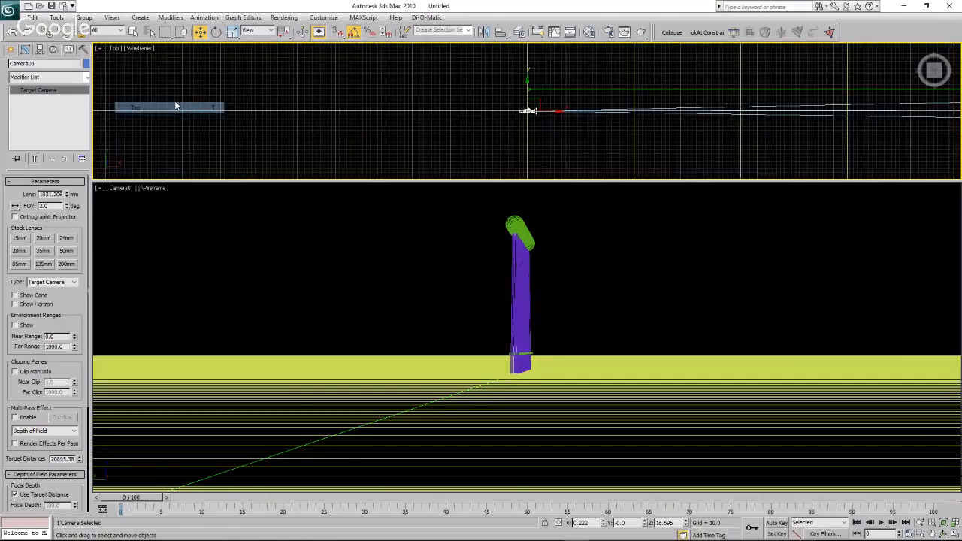
drag(529, 96, 499, 148)
scroll(452, 101, down, 2)
scroll(482, 146, up, 1)
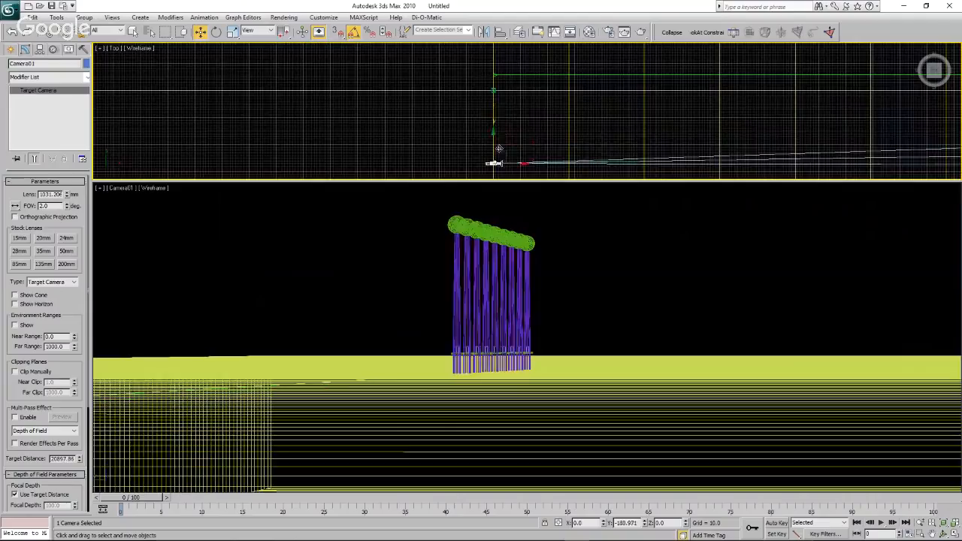
scroll(432, 121, down, 2)
scroll(433, 120, down, 4)
scroll(439, 150, up, 3)
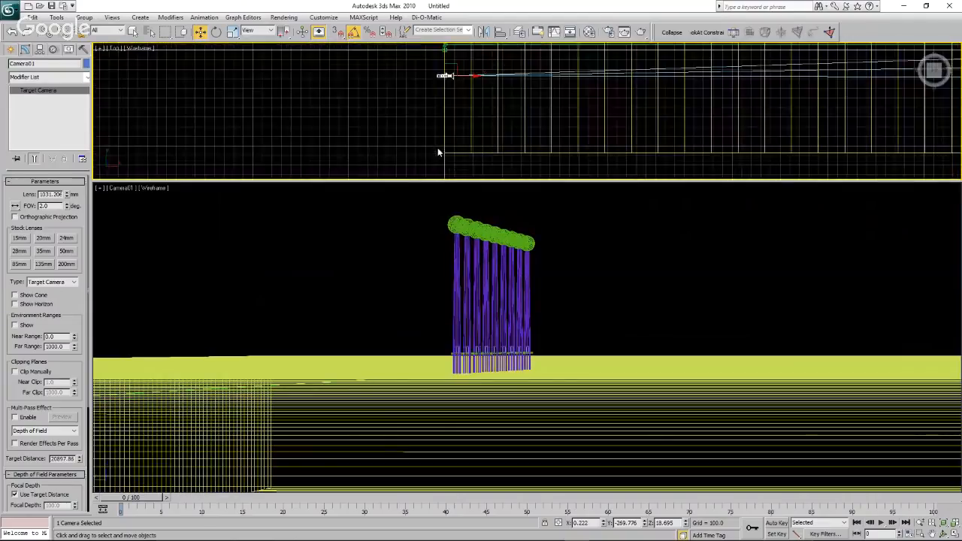
mouse_move(445, 58)
mouse_down()
mouse_move(443, 94)
mouse_move(436, 49)
mouse_move(437, 58)
mouse_up()
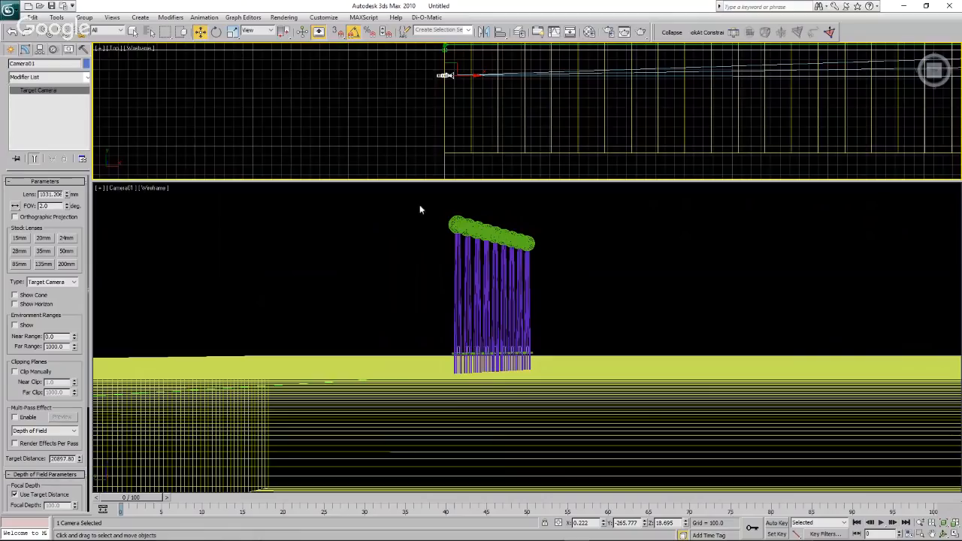
Check the wind turbine reference picture in PowerPoint and move the 3ds Max camera along Y to about -554.
drag(0, 113, 741, 120)
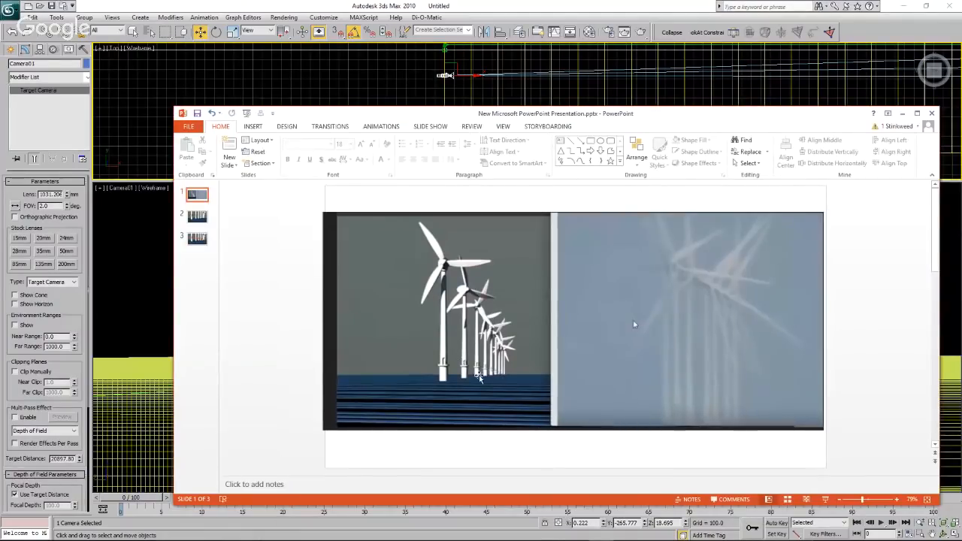
drag(636, 323, 0, 342)
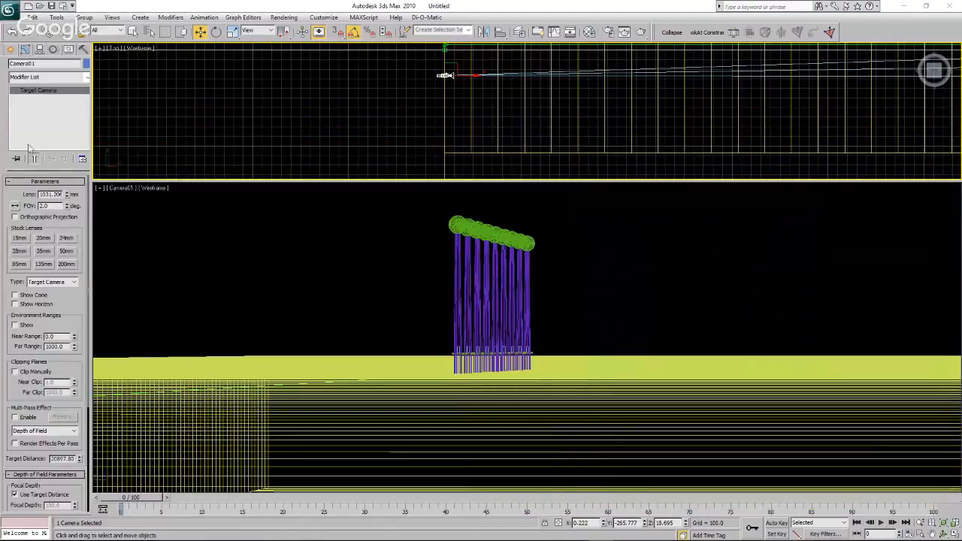
drag(445, 57, 434, 85)
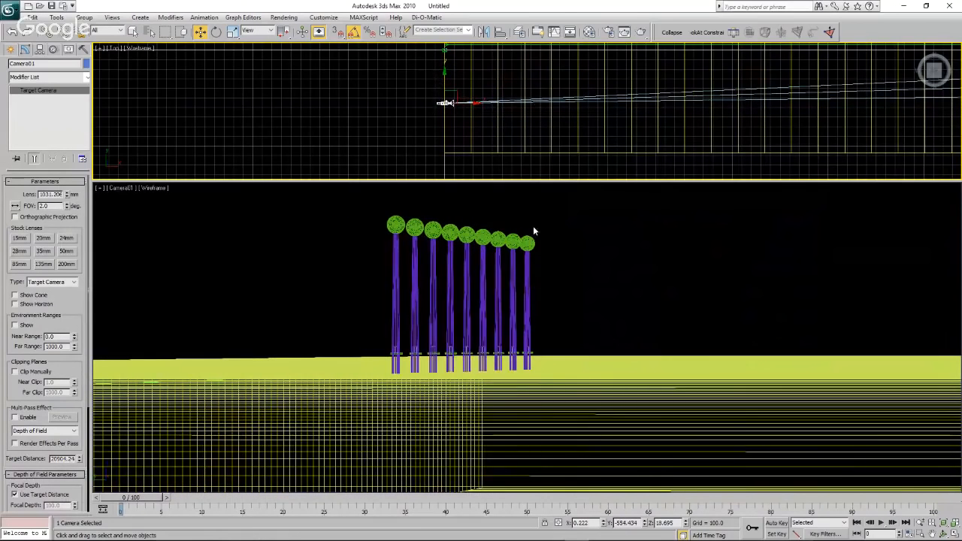
Render the Camera01 view twice, the second time at a larger output size, closing each render window.
click(561, 209)
click(641, 31)
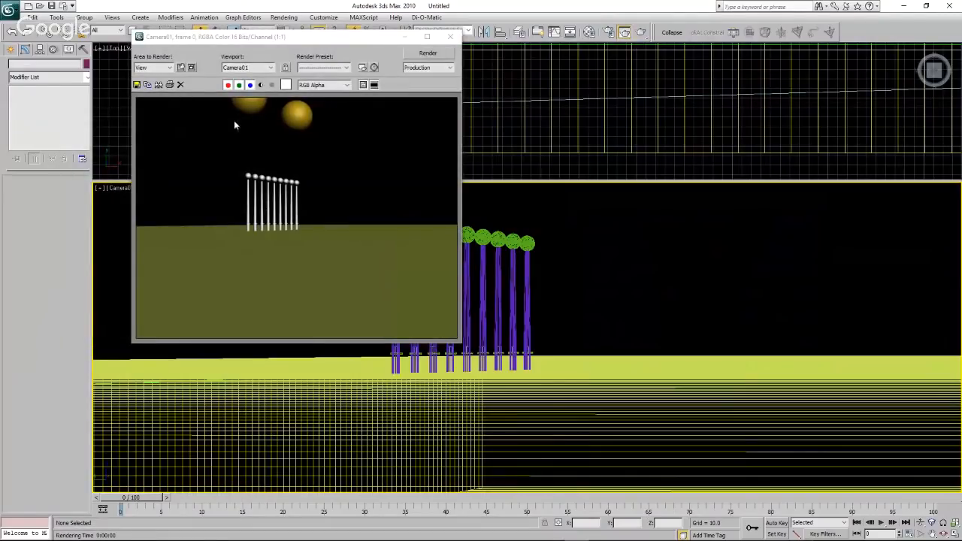
click(451, 36)
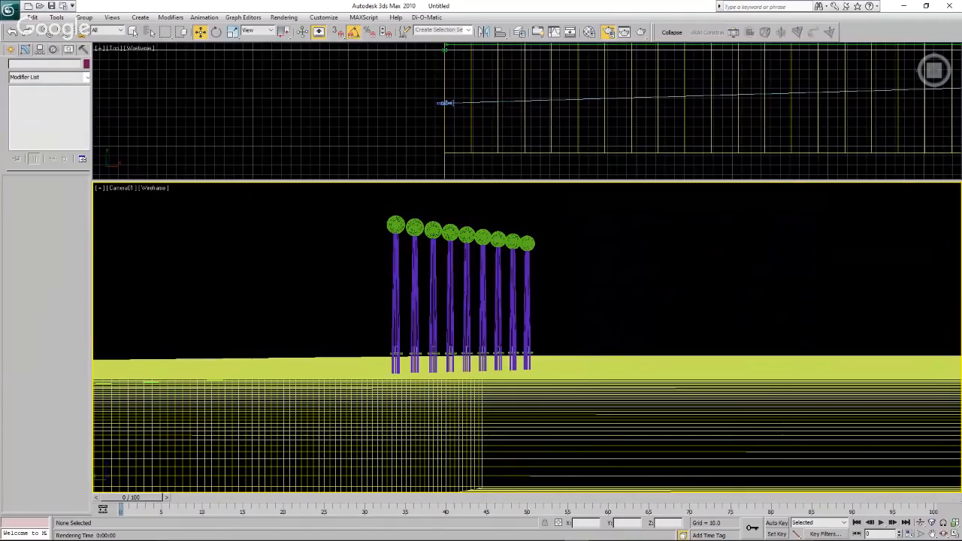
key(shift+q)
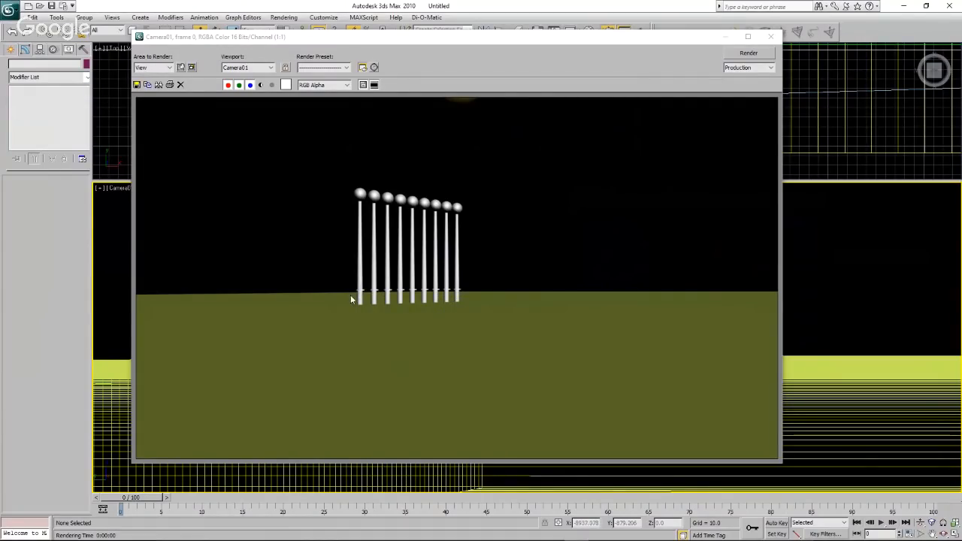
click(771, 38)
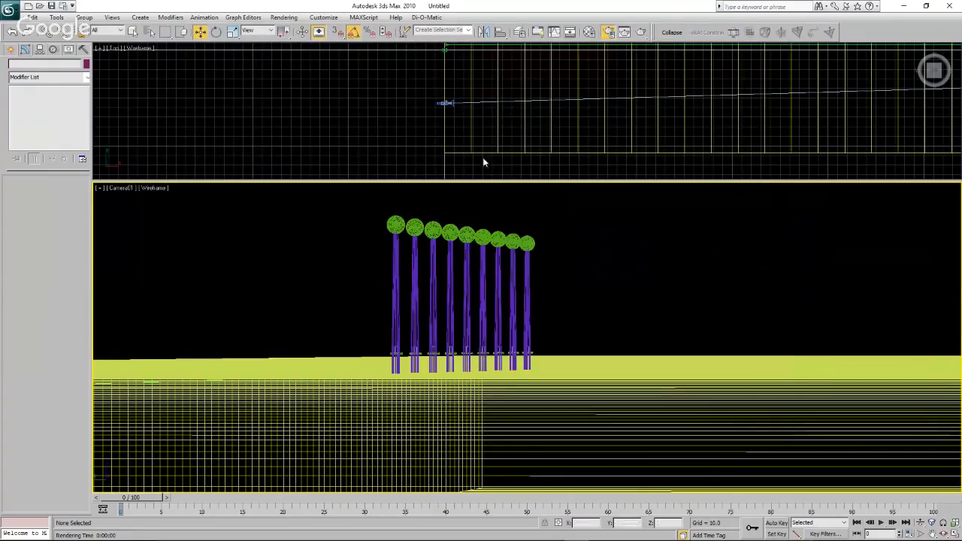
In the Top view, move the camera along Y to about -278 and check the camera target at the farthest turbine.
click(449, 104)
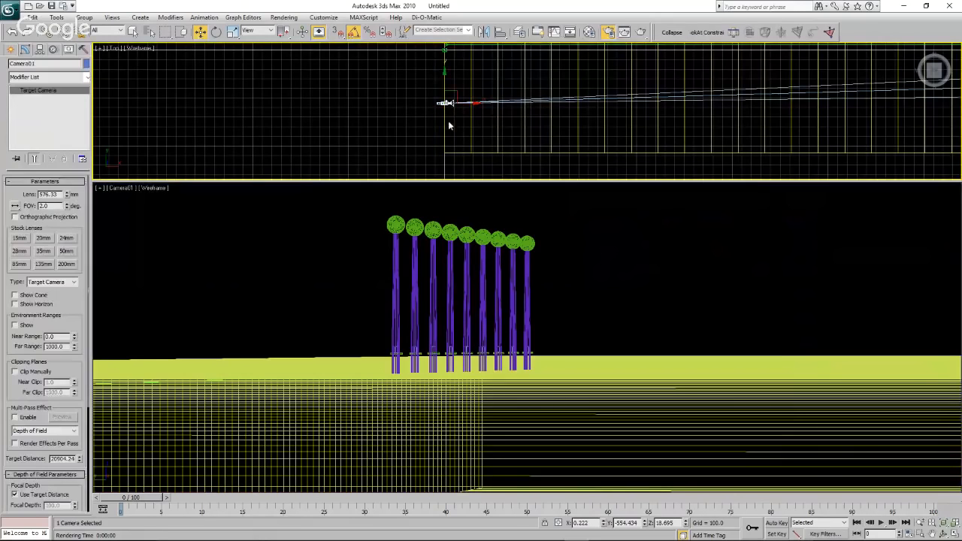
drag(444, 85, 449, 57)
scroll(374, 95, down, 6)
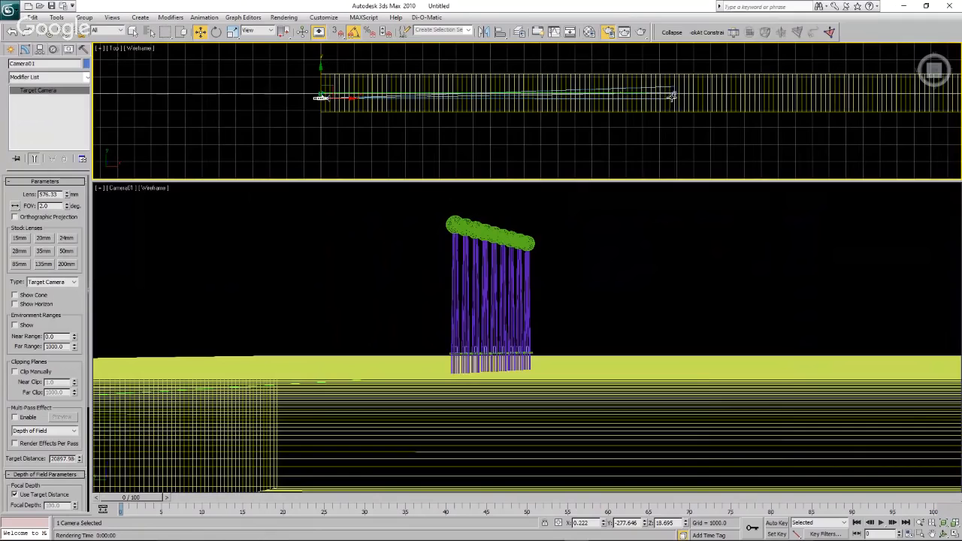
scroll(675, 94, up, 8)
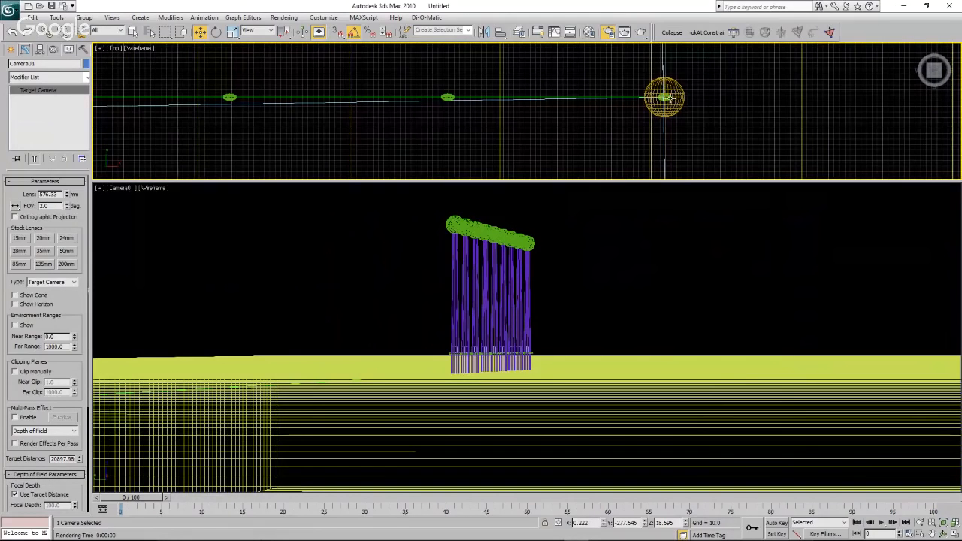
scroll(710, 105, down, 5)
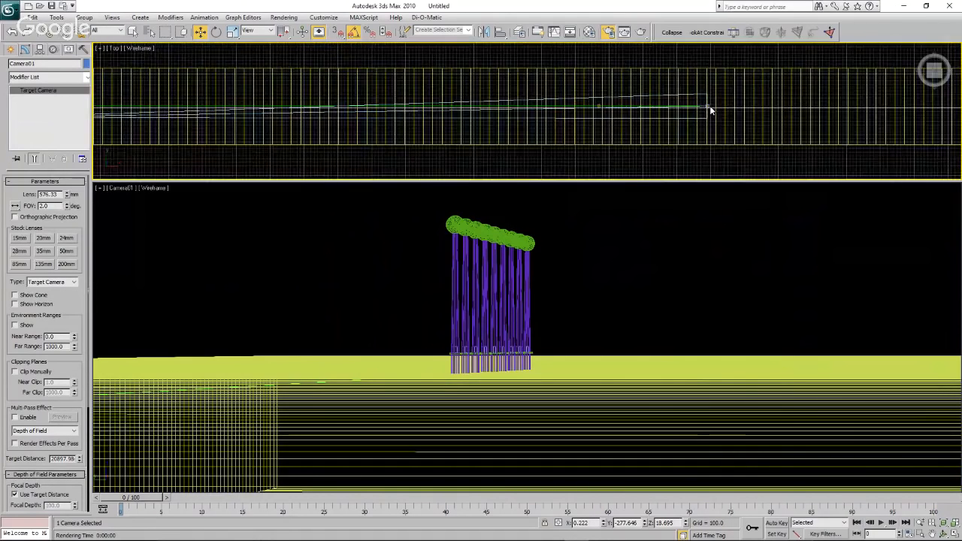
scroll(710, 105, down, 4)
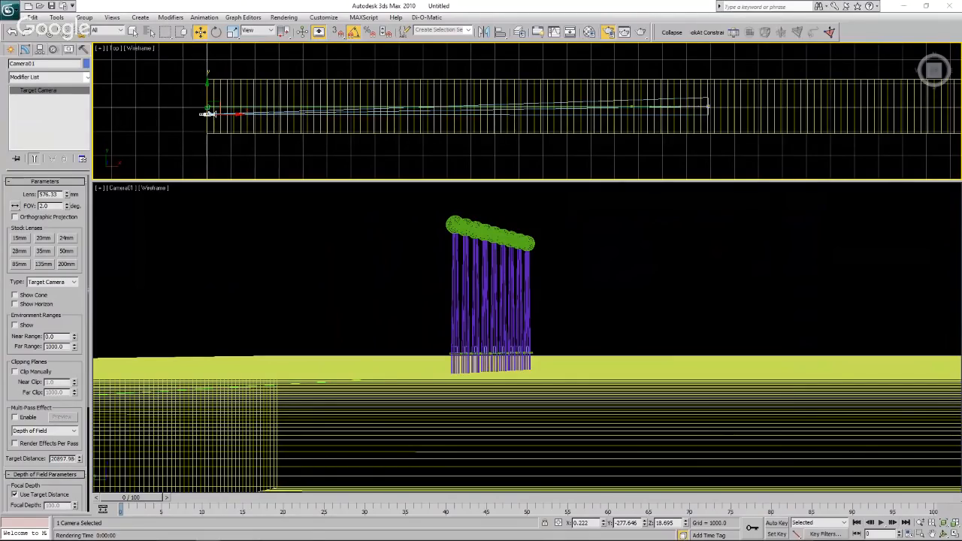
Move the camera toward the turbines to about X 12,348, Y -67, and set its field of view to 5 degrees.
click(226, 146)
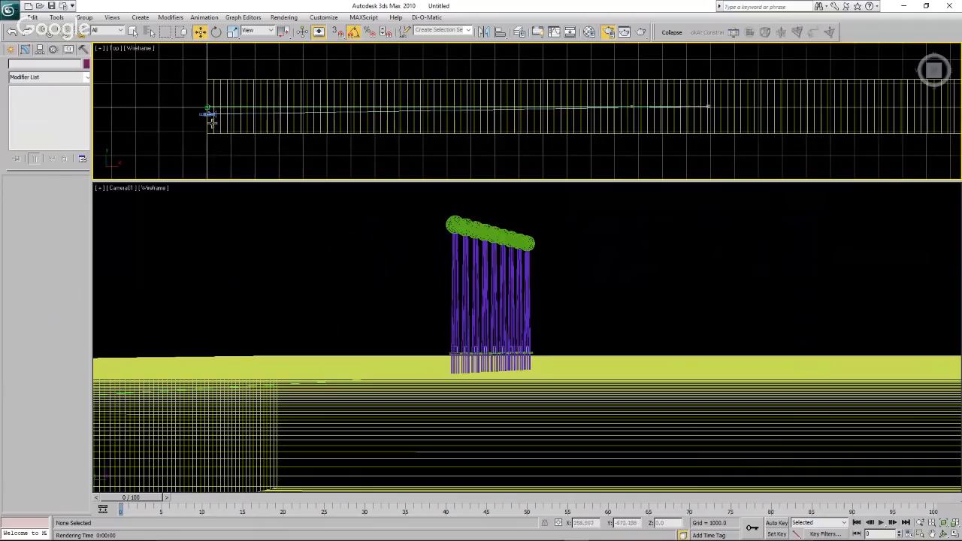
click(207, 113)
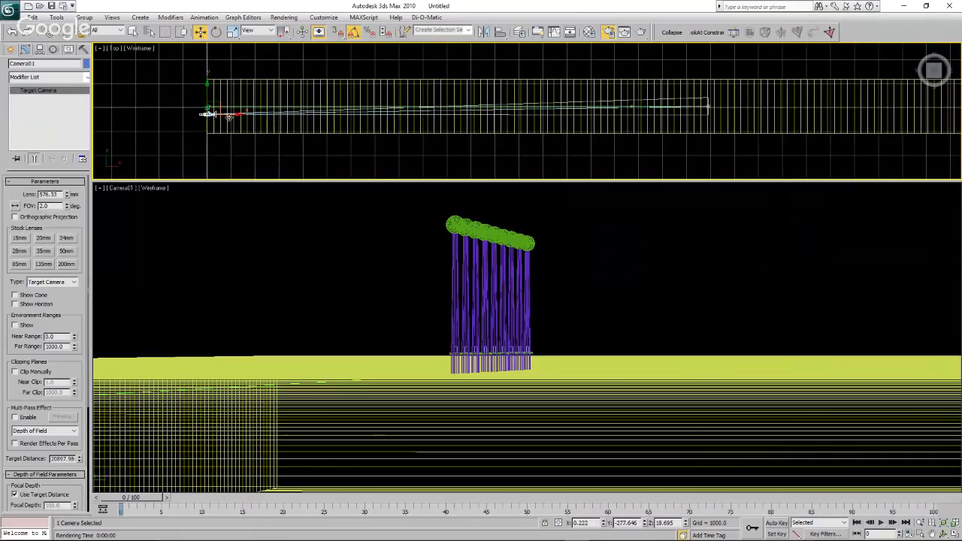
drag(229, 114, 469, 111)
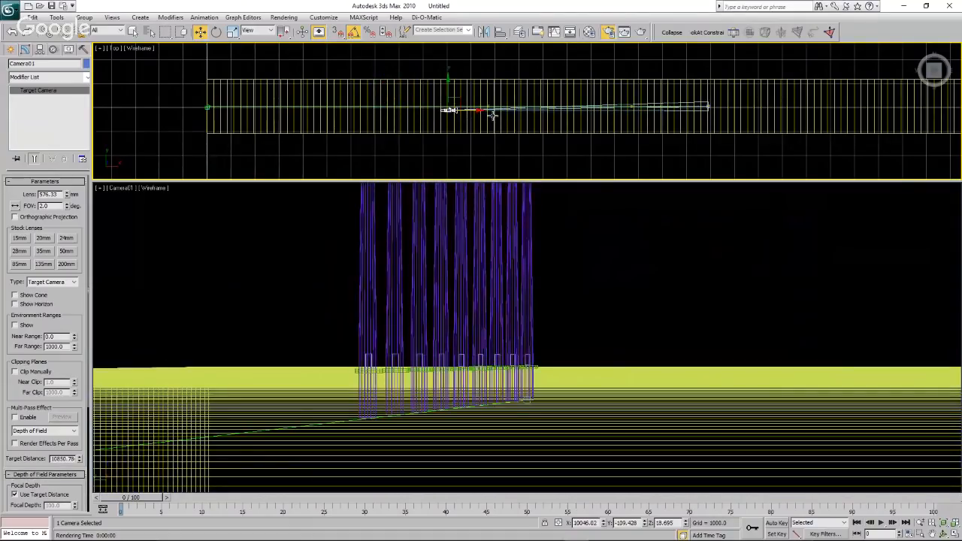
drag(67, 210, 67, 207)
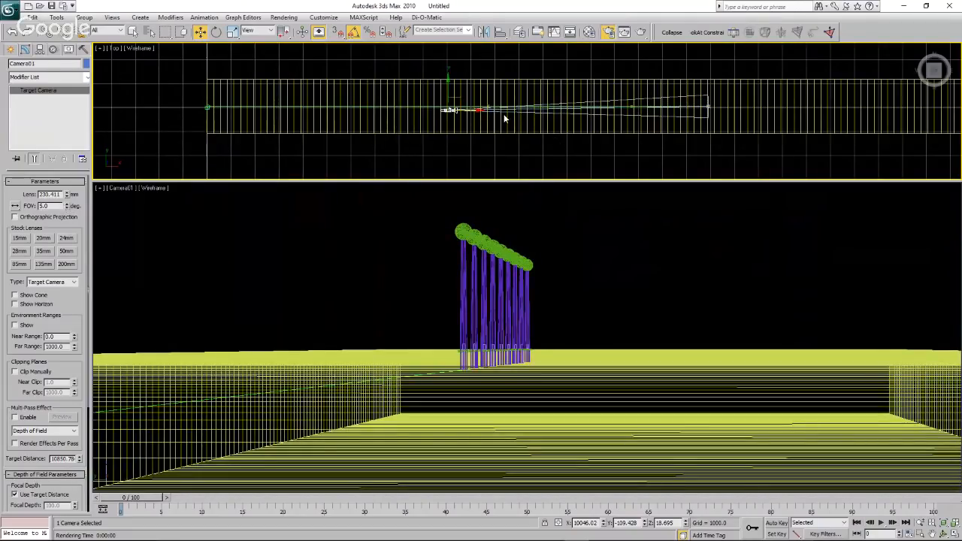
drag(471, 110, 502, 90)
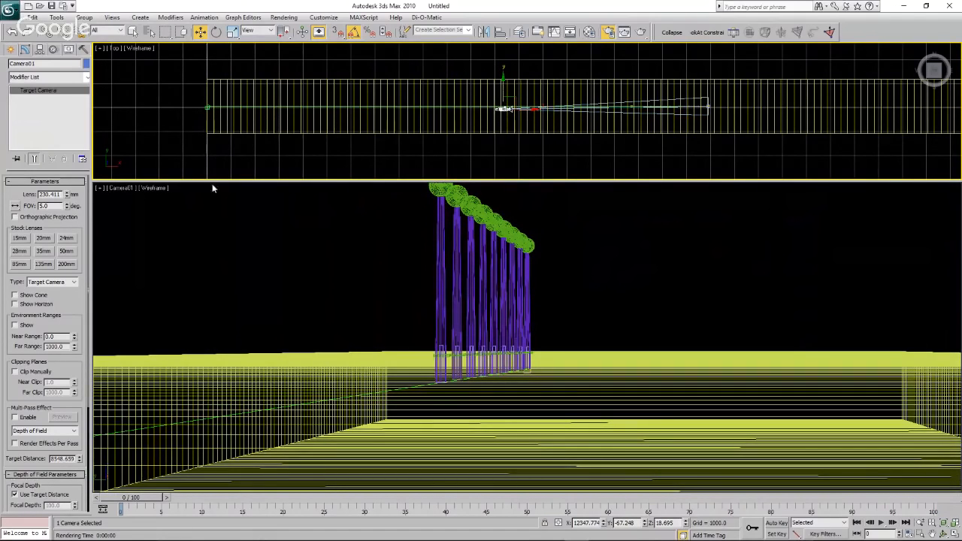
Set the Camera01 field of view to 8 degrees.
click(66, 208)
click(66, 208)
click(66, 204)
click(66, 203)
click(66, 204)
click(66, 204)
click(66, 204)
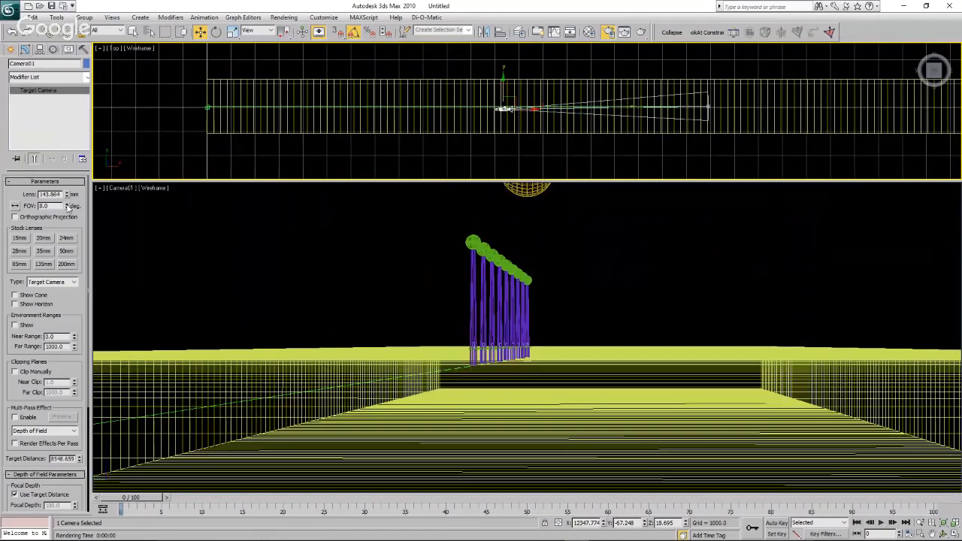
In the Top view, move the camera toward the turbines to about X 14,533, Y -51.
drag(503, 109, 540, 88)
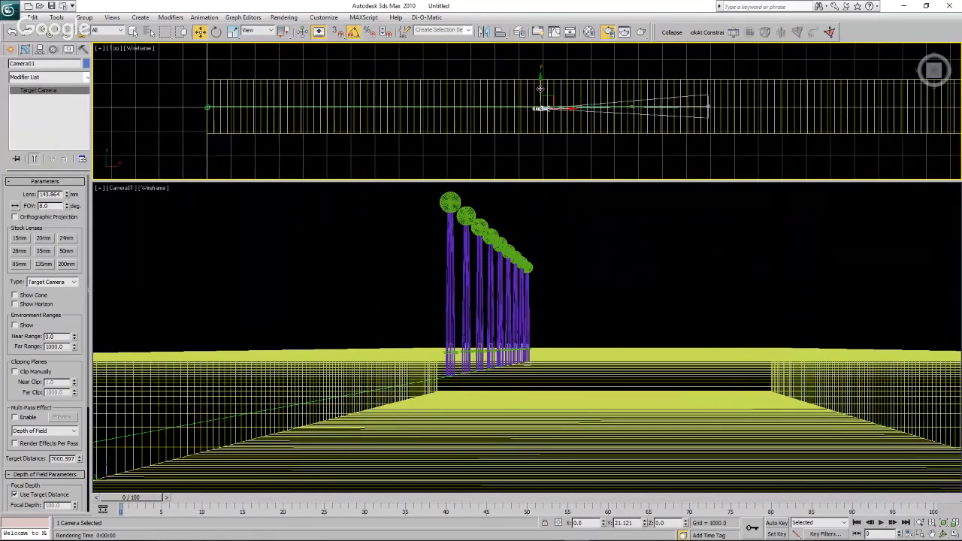
scroll(539, 89, up, 5)
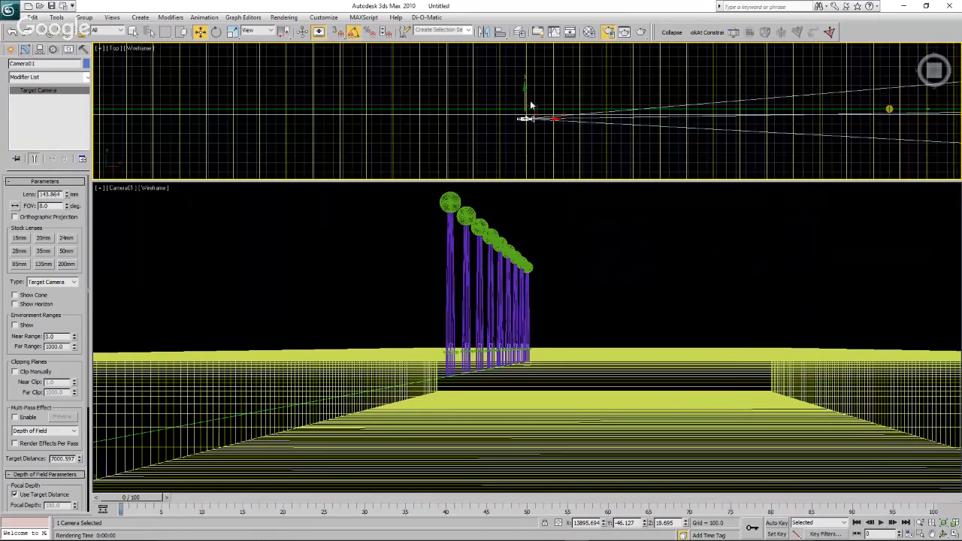
drag(526, 98, 525, 98)
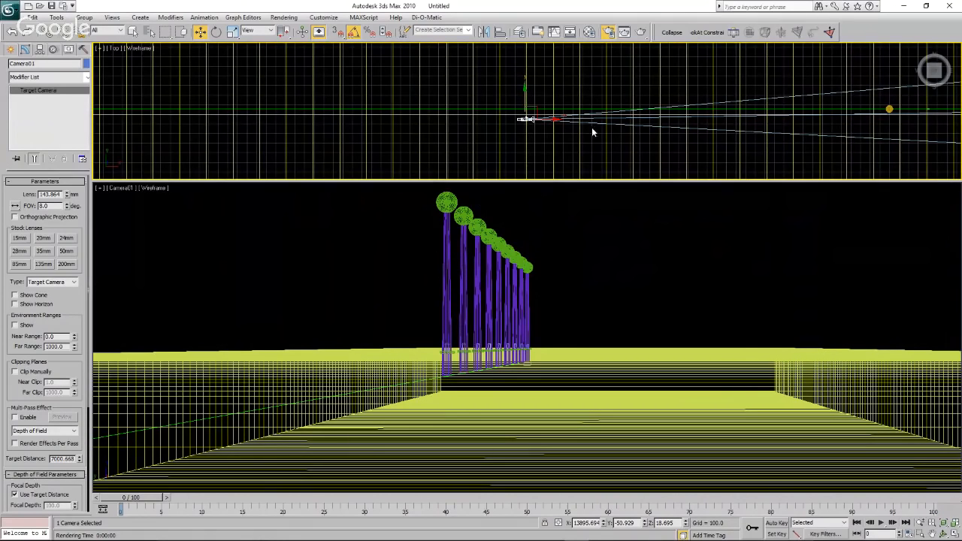
drag(546, 119, 607, 119)
scroll(477, 123, down, 3)
scroll(478, 124, down, 2)
scroll(712, 120, up, 1)
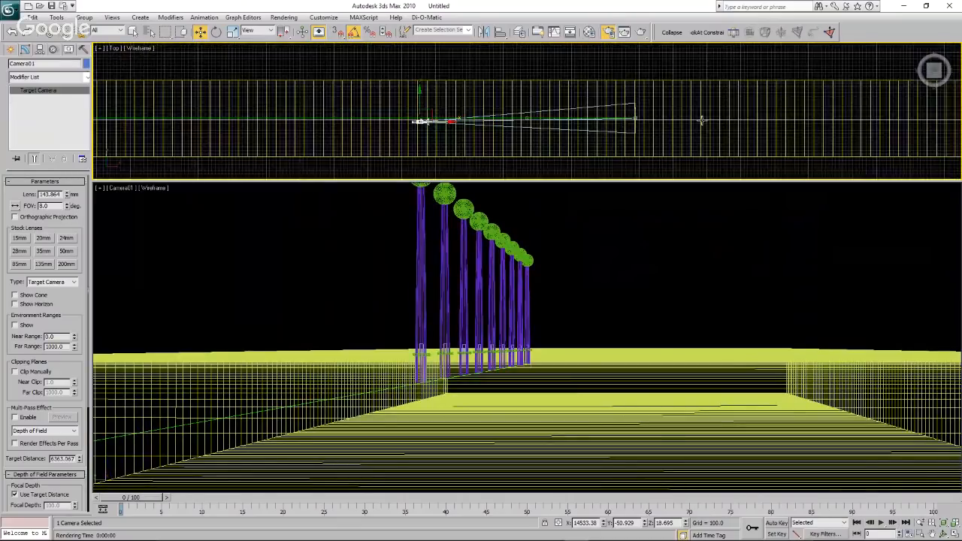
In the Front view, select the camera target at the farthest turbine, raise it vertically, and clear the selection.
click(114, 48)
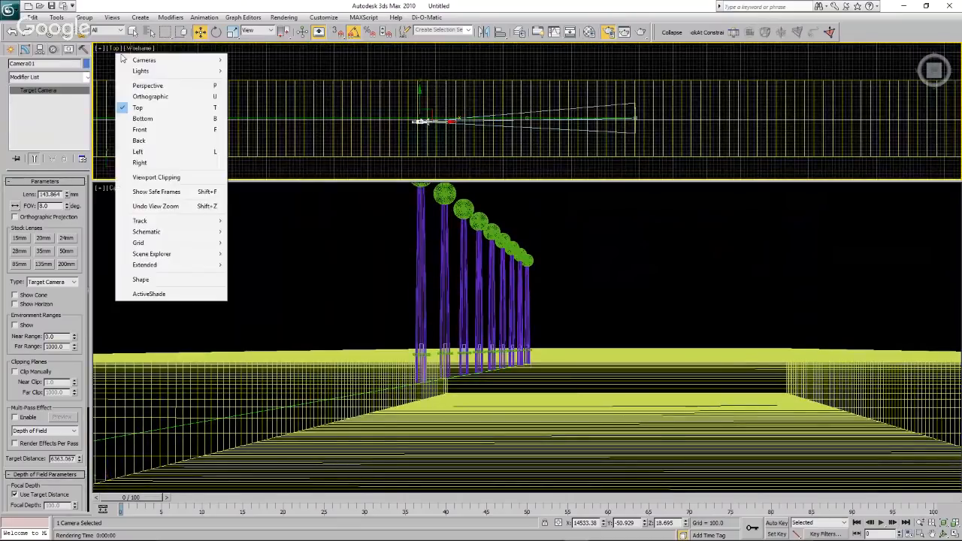
click(150, 134)
scroll(572, 128, down, 2)
scroll(723, 115, up, 4)
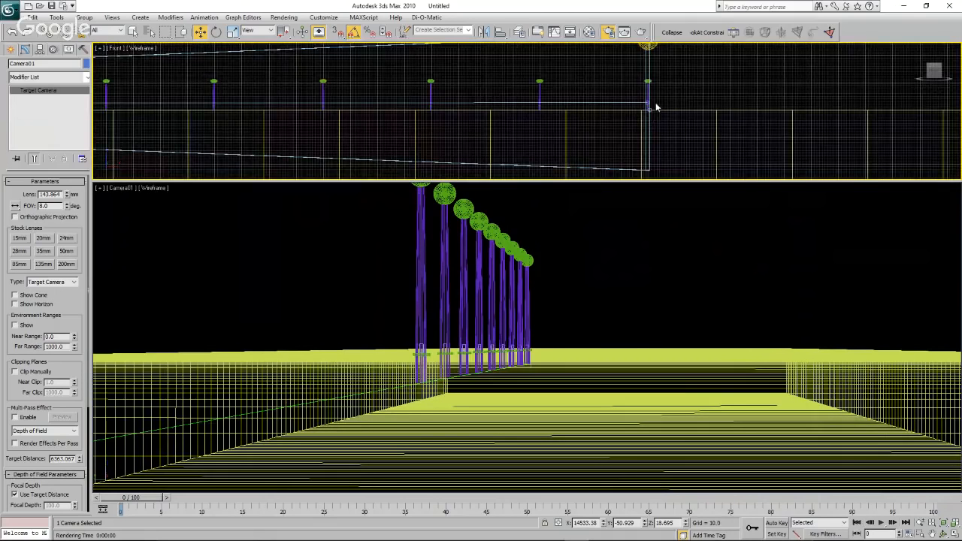
scroll(654, 106, up, 5)
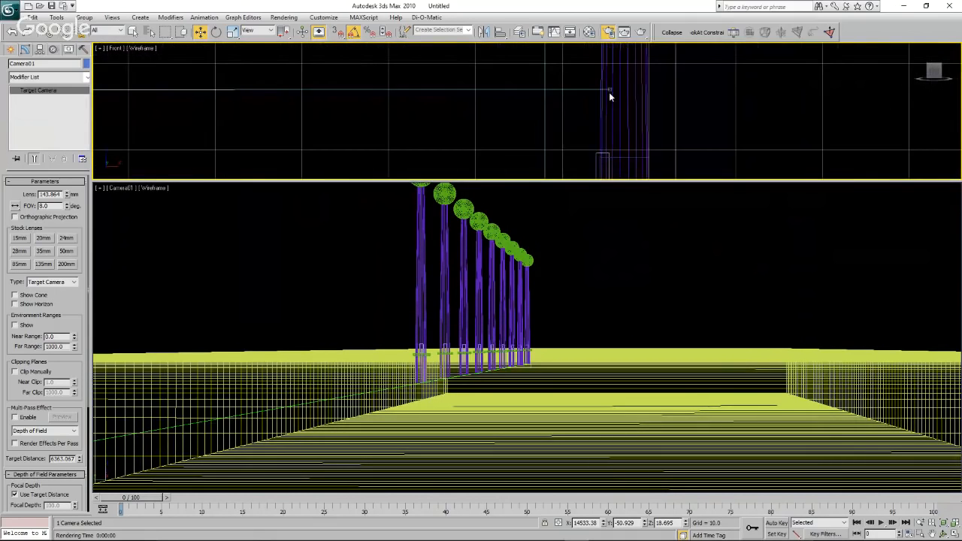
click(624, 93)
scroll(626, 101, down, 2)
scroll(626, 102, down, 4)
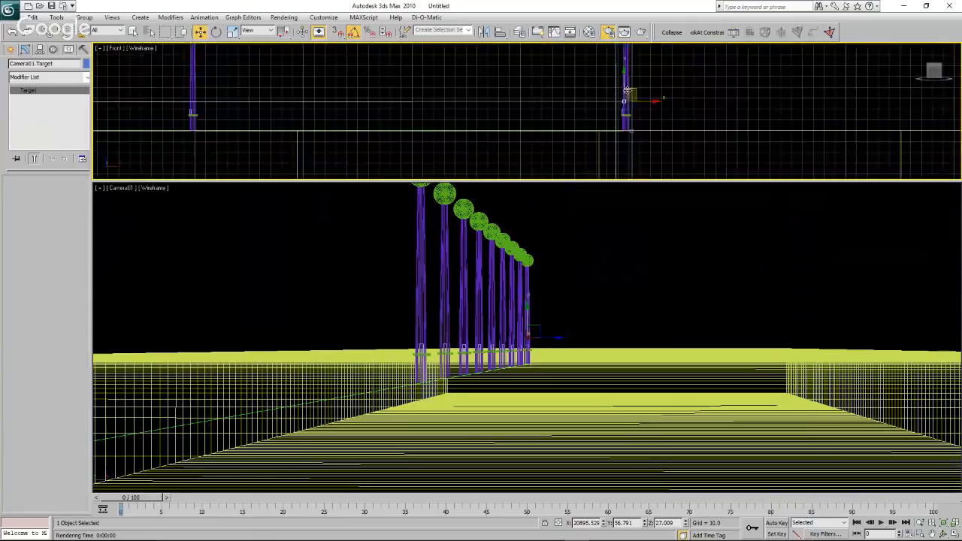
drag(631, 100, 671, 89)
click(671, 88)
Select the camera in the Front view and move it along X to about 15,230.
scroll(713, 112, down, 3)
scroll(474, 120, down, 1)
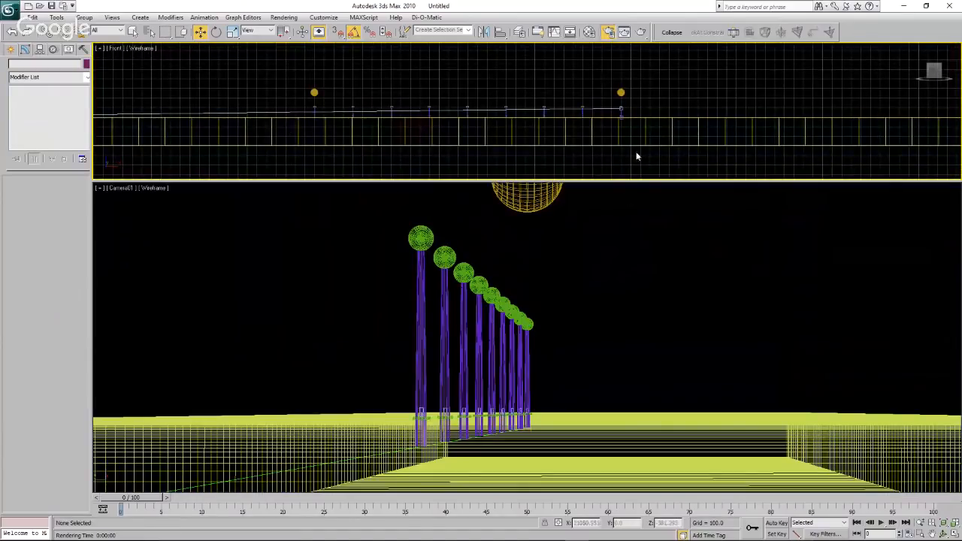
scroll(637, 150, down, 4)
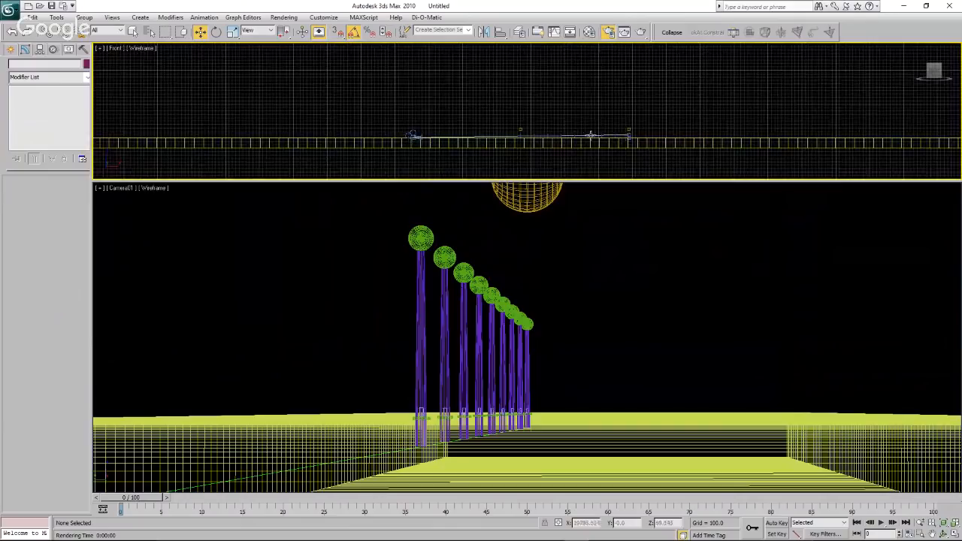
scroll(448, 146, up, 4)
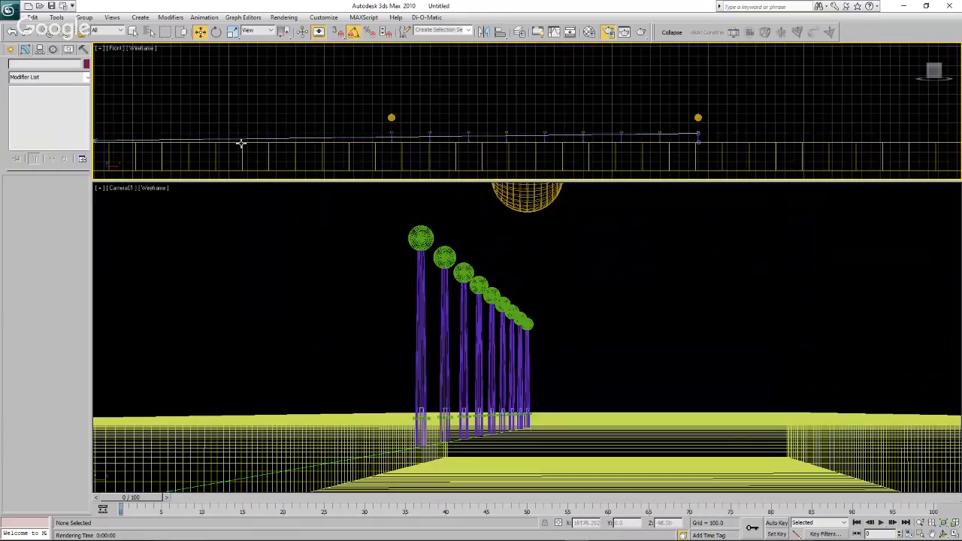
scroll(354, 103, down, 3)
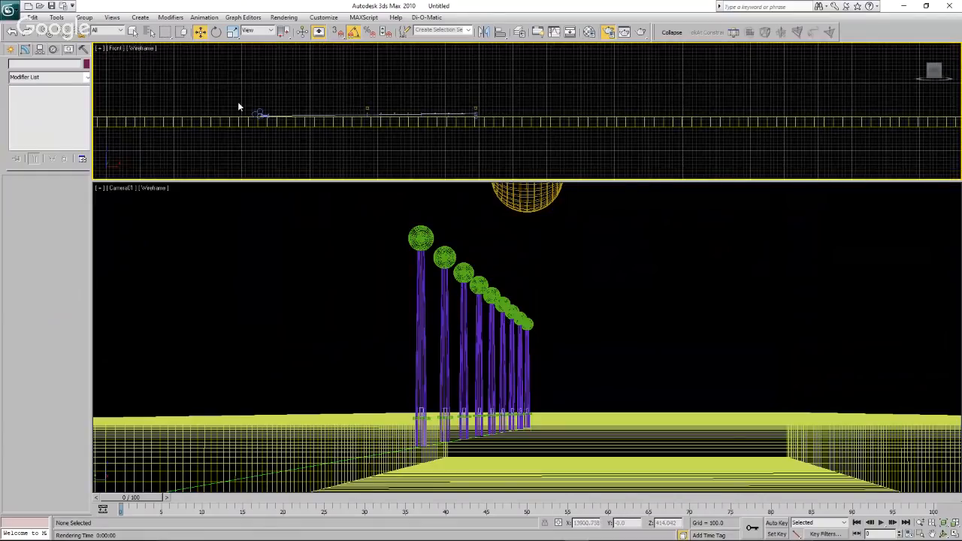
scroll(238, 106, up, 3)
click(290, 129)
drag(304, 131, 350, 132)
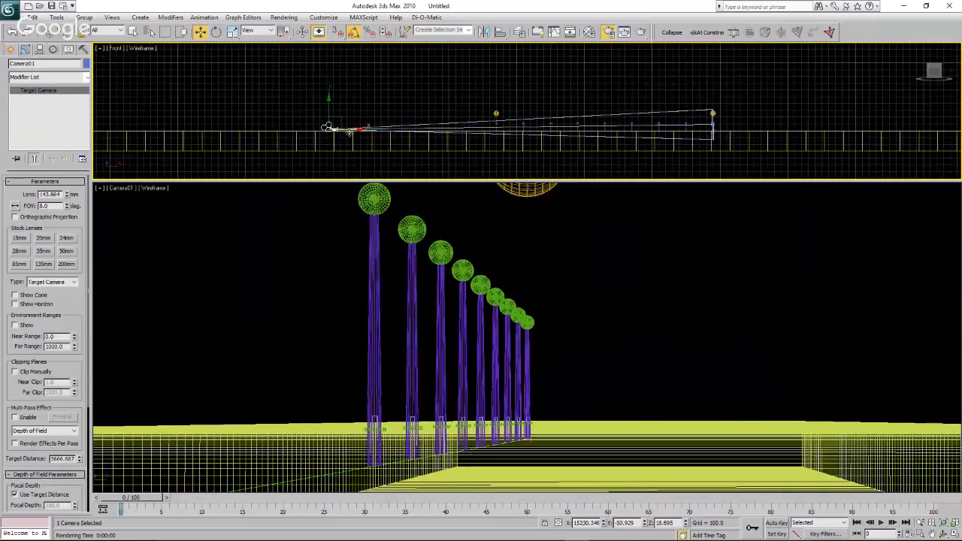
Change the Front view to Top and move the camera along Y to about -18.9.
click(119, 49)
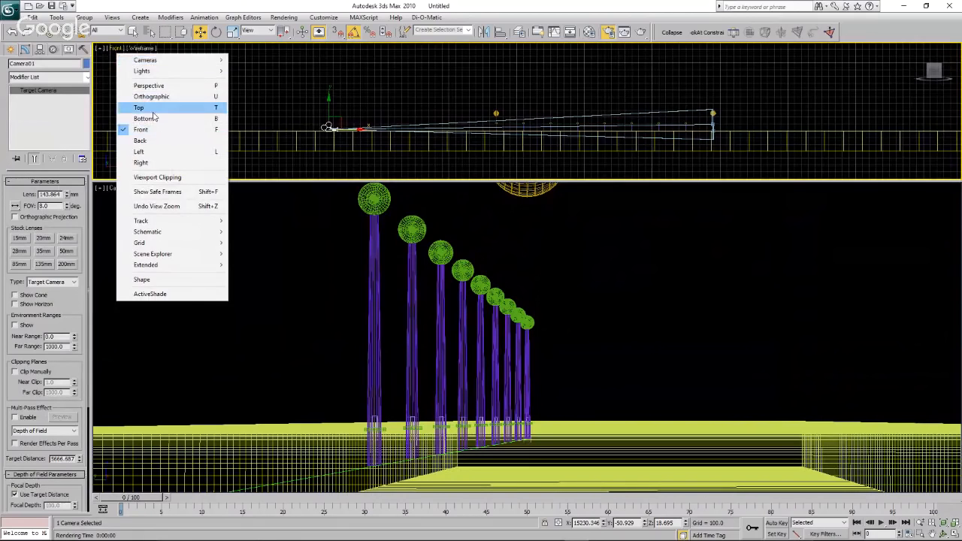
click(166, 109)
scroll(308, 129, down, 12)
scroll(368, 128, up, 5)
scroll(351, 127, up, 10)
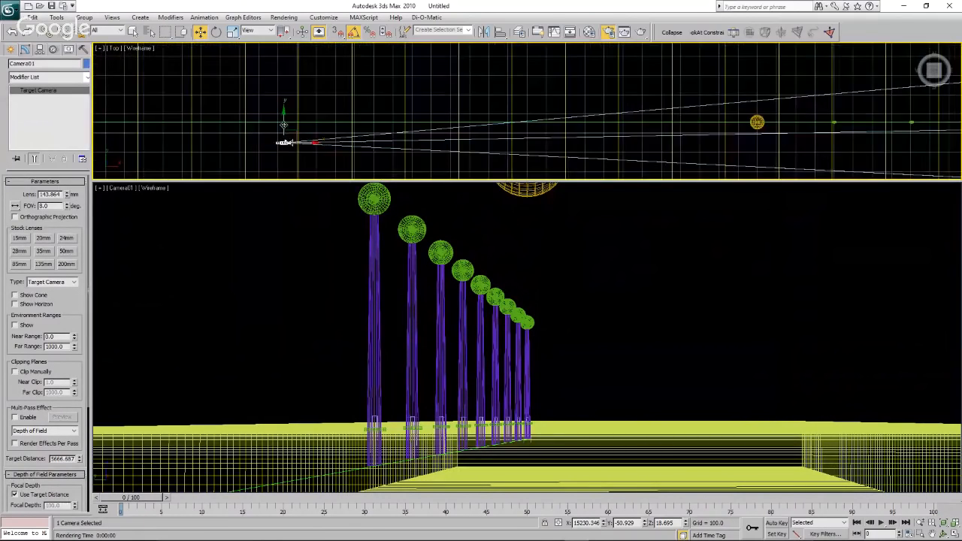
drag(282, 123, 283, 116)
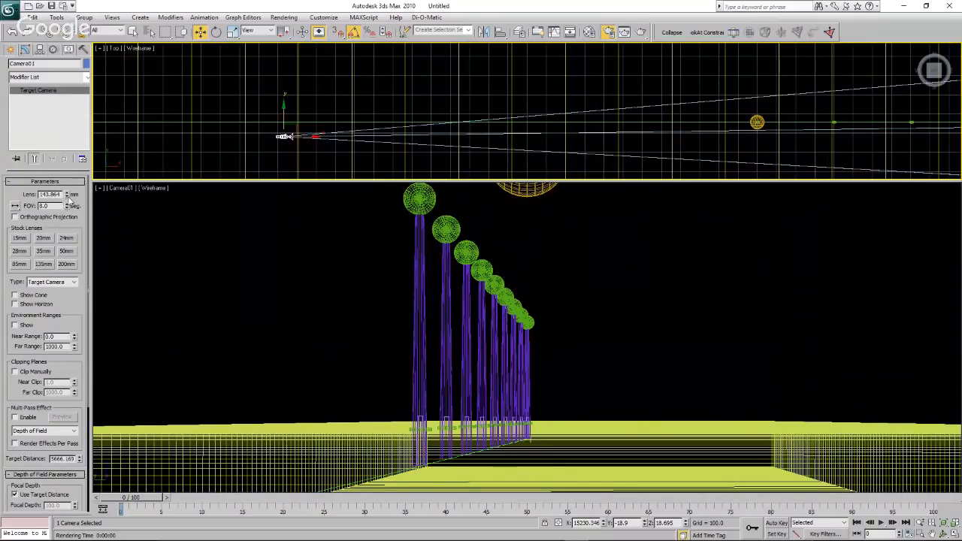
Set the camera's field of view to 5 degrees and move it back along X to about 14,646.
drag(66, 207, 67, 223)
drag(309, 136, 198, 137)
scroll(430, 145, down, 3)
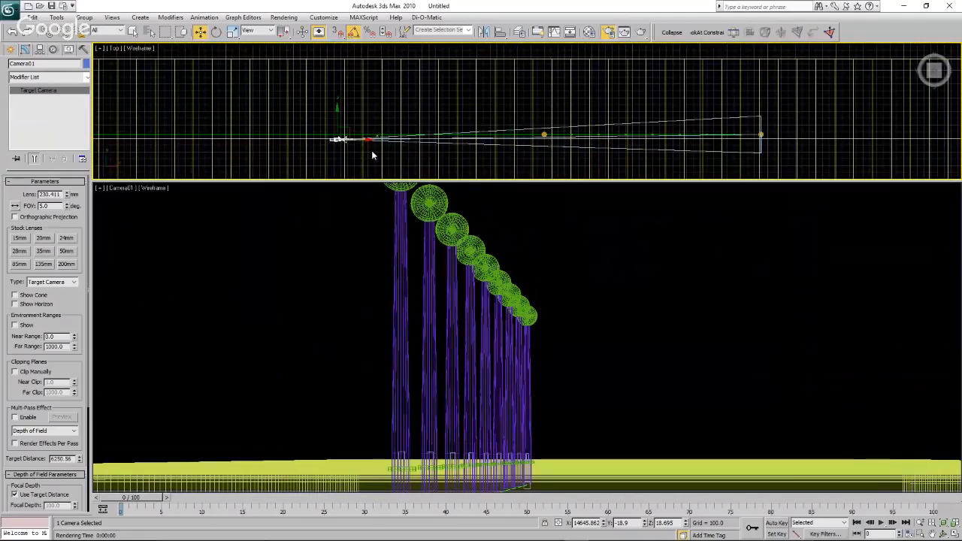
scroll(376, 151, up, 3)
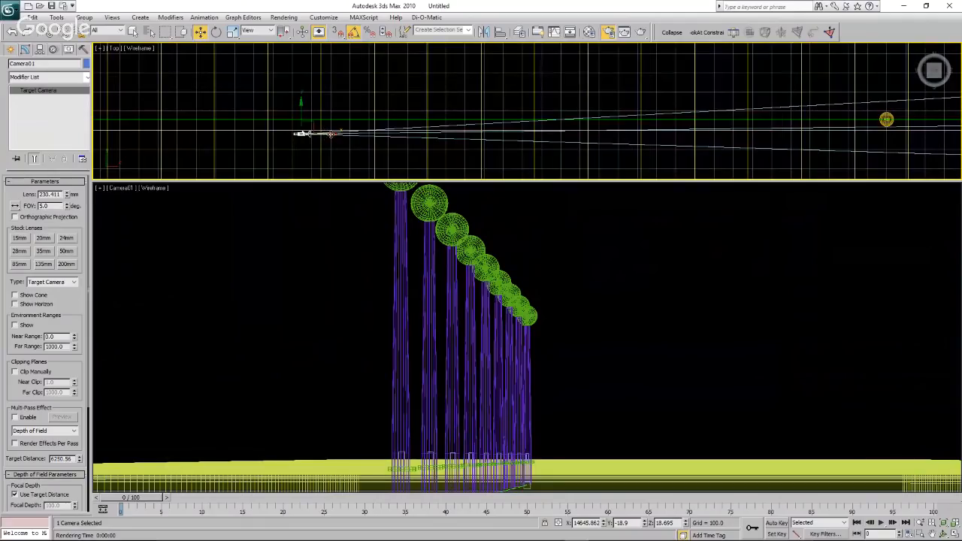
Set the camera's field of view to 7 degrees and move it forward along X to about 15,355.
click(67, 204)
click(66, 204)
drag(326, 134, 461, 147)
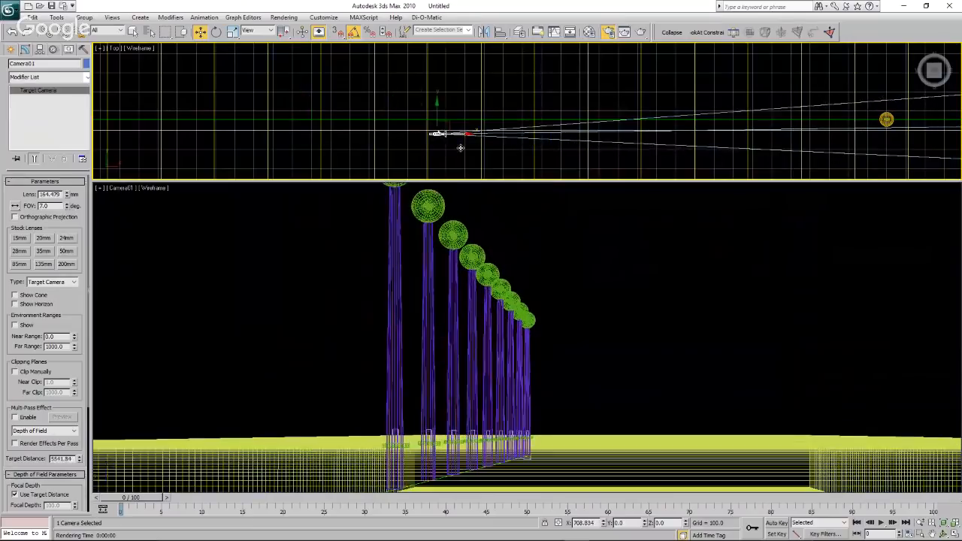
Close the Top view render, render the Camera01 view instead, and move its render window clear of the viewports.
click(640, 31)
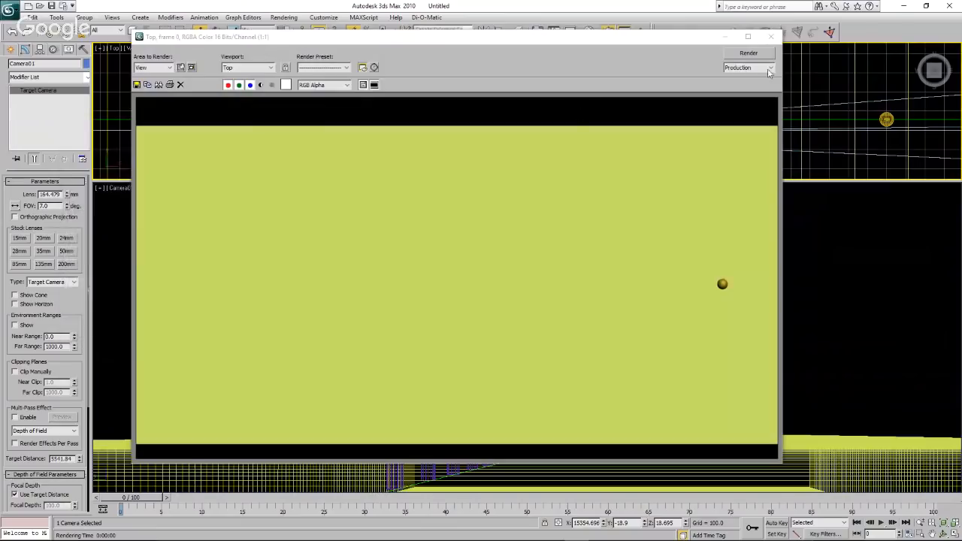
click(771, 36)
click(489, 222)
click(640, 32)
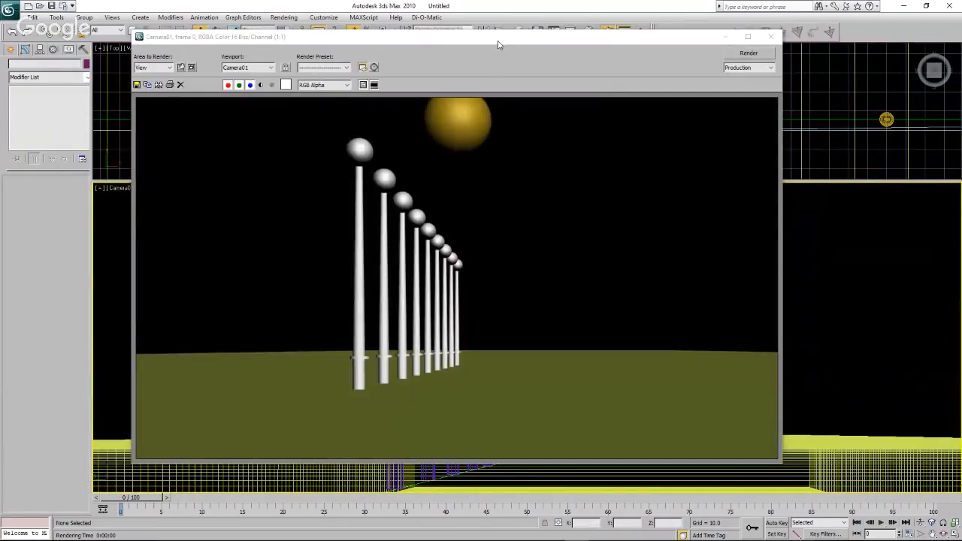
drag(498, 46, 698, 68)
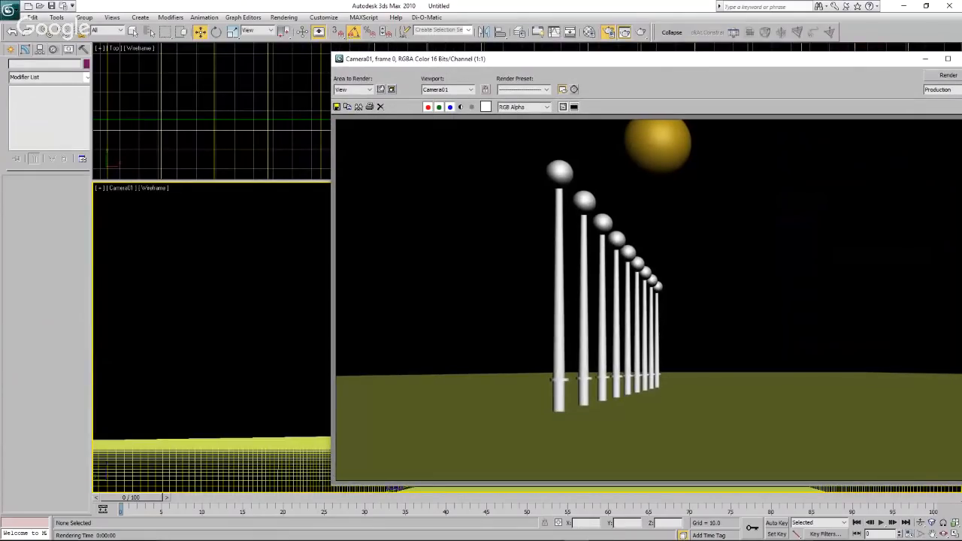
drag(0, 154, 436, 168)
click(607, 63)
drag(609, 66, 651, 64)
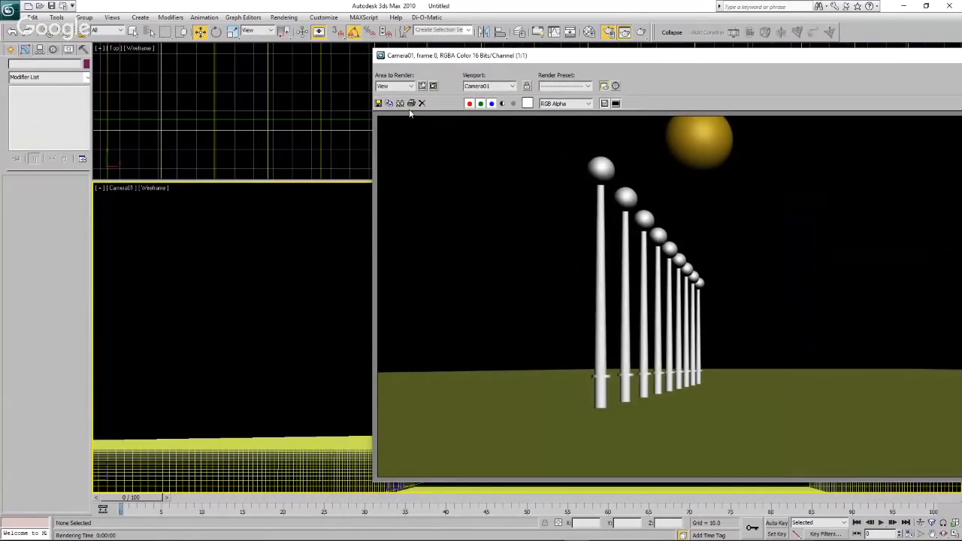
drag(591, 56, 750, 73)
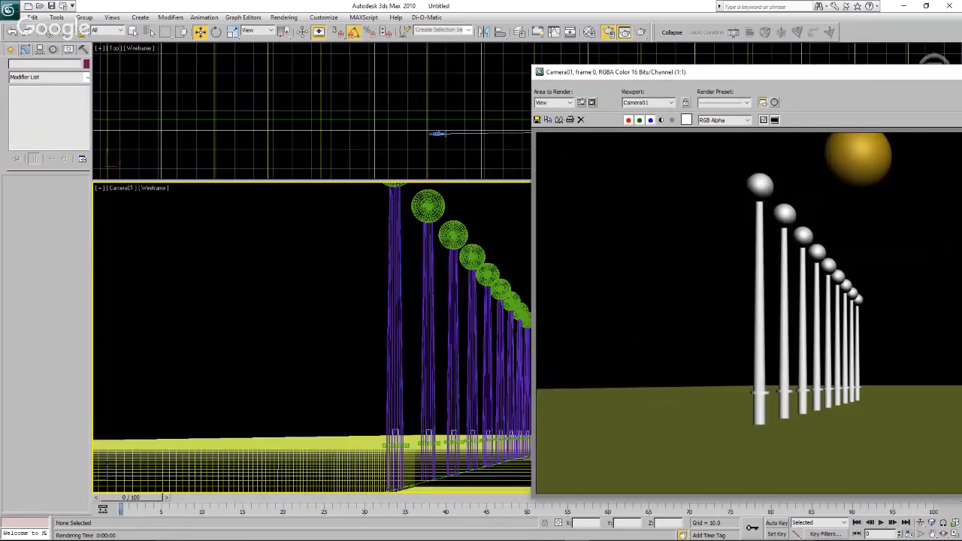
Switch to PowerPoint and shrink and place its window beside the render to compare the wind turbine reference picture.
key(alt+Tab)
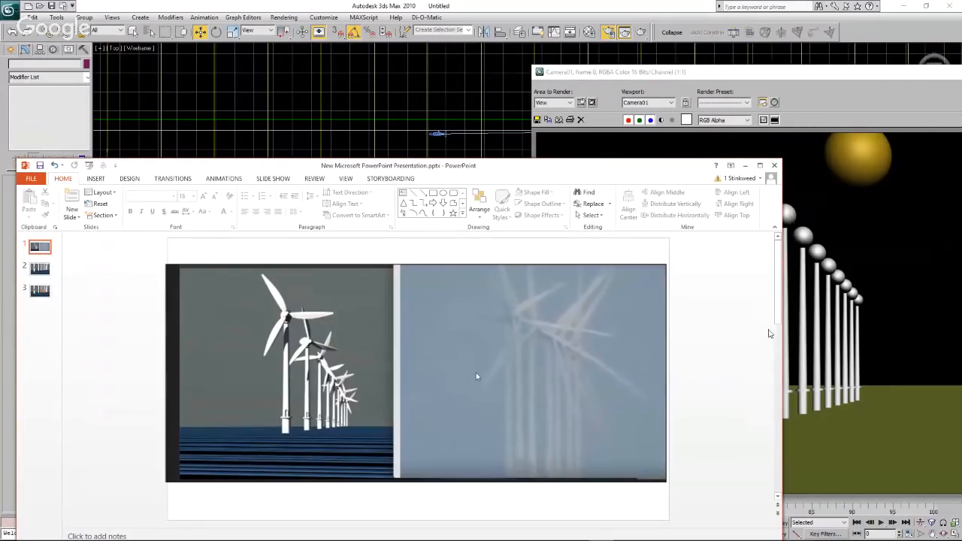
drag(783, 329, 533, 326)
drag(373, 172, 530, 150)
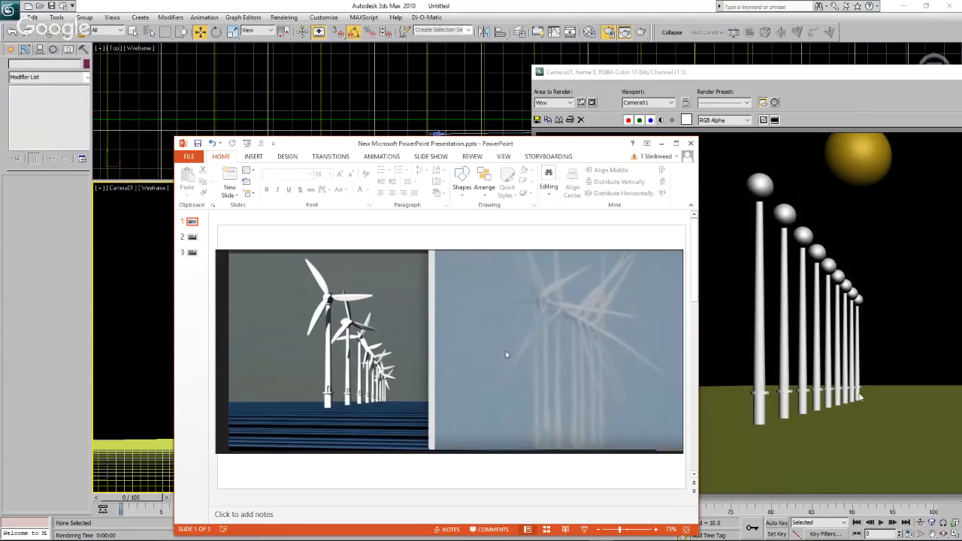
Return to 3ds Max and, in the Front view, lower the camera to about Z 4.5.
click(338, 95)
middle_drag(338, 96, 281, 91)
click(115, 49)
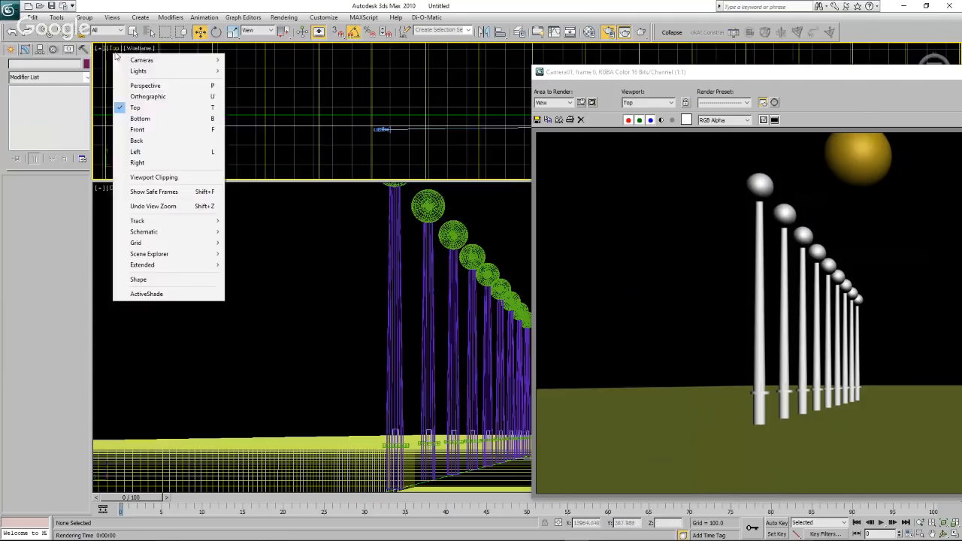
click(149, 129)
scroll(248, 142, down, 14)
scroll(354, 141, up, 7)
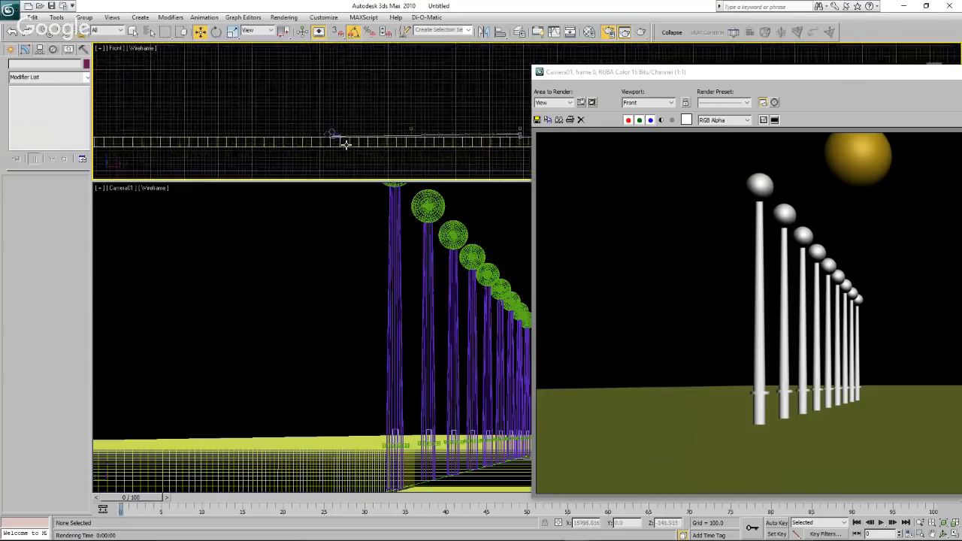
scroll(346, 144, up, 5)
click(291, 106)
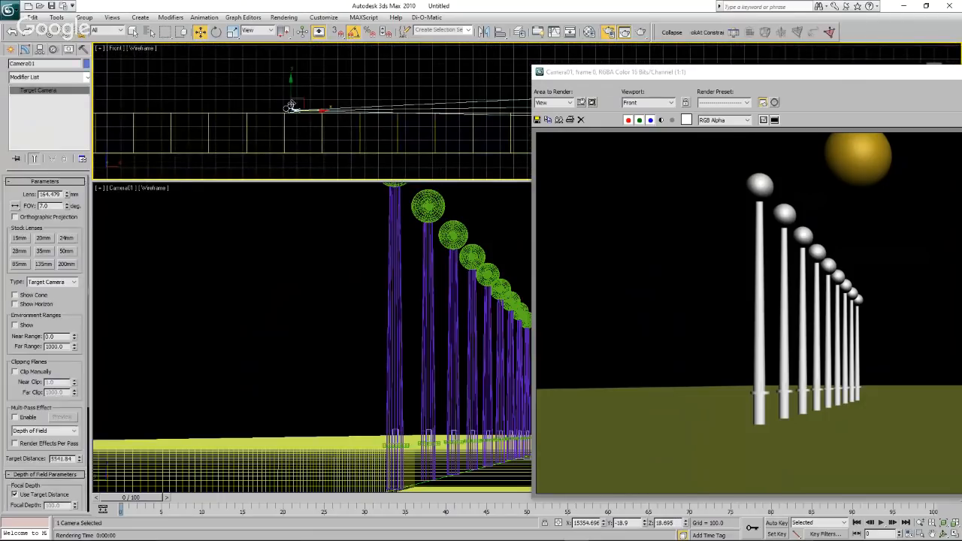
drag(291, 92, 291, 94)
scroll(291, 96, up, 8)
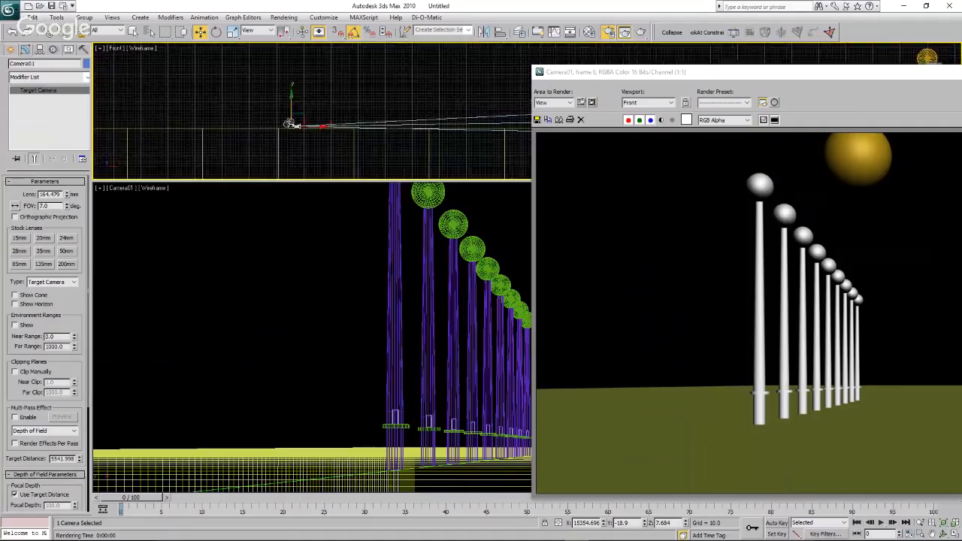
scroll(323, 166, up, 3)
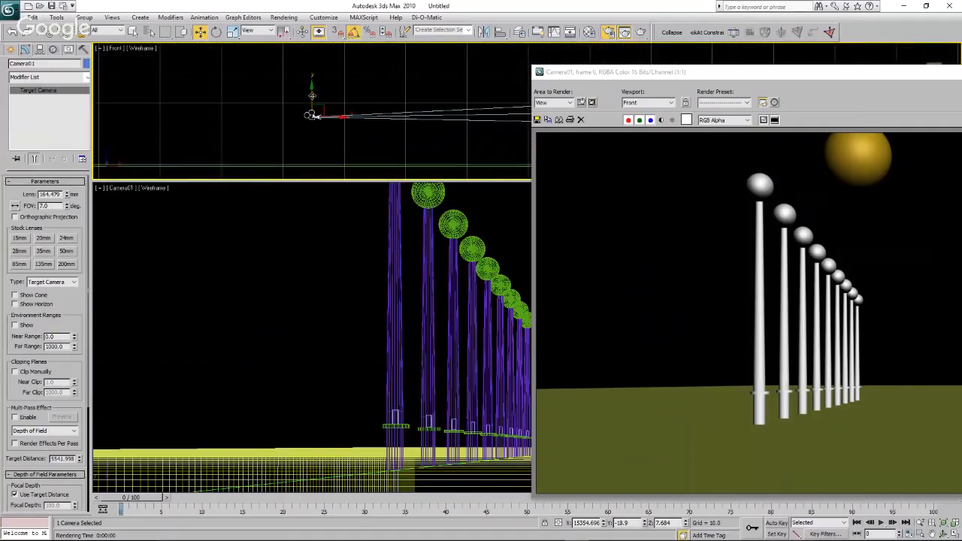
drag(313, 98, 313, 119)
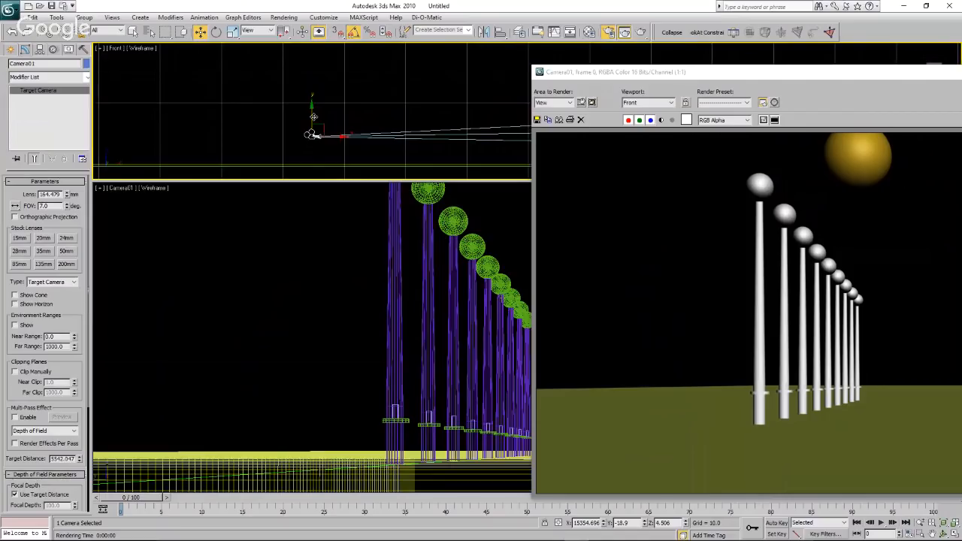
scroll(313, 119, down, 3)
Render the Camera01 view from the lowered camera position and move the render window to show the whole turbine row.
click(337, 250)
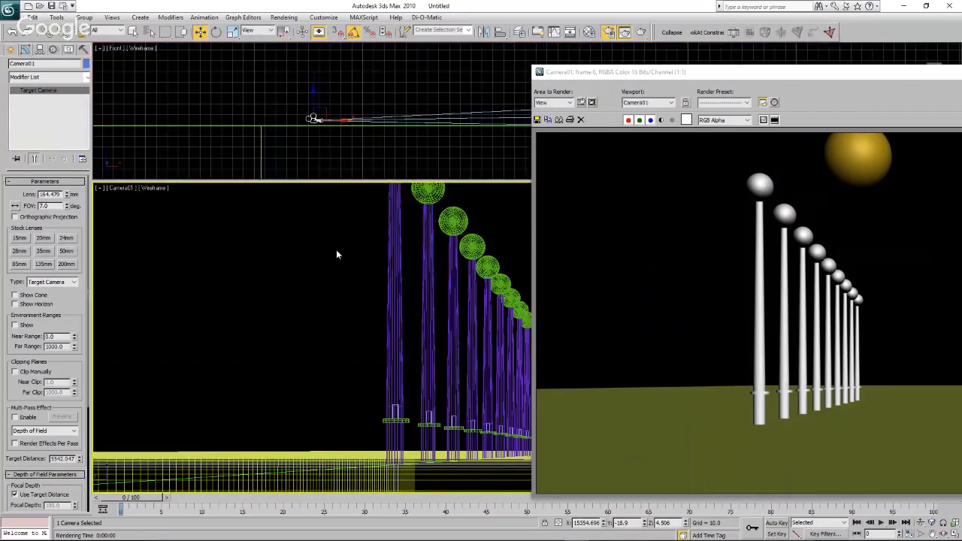
click(640, 32)
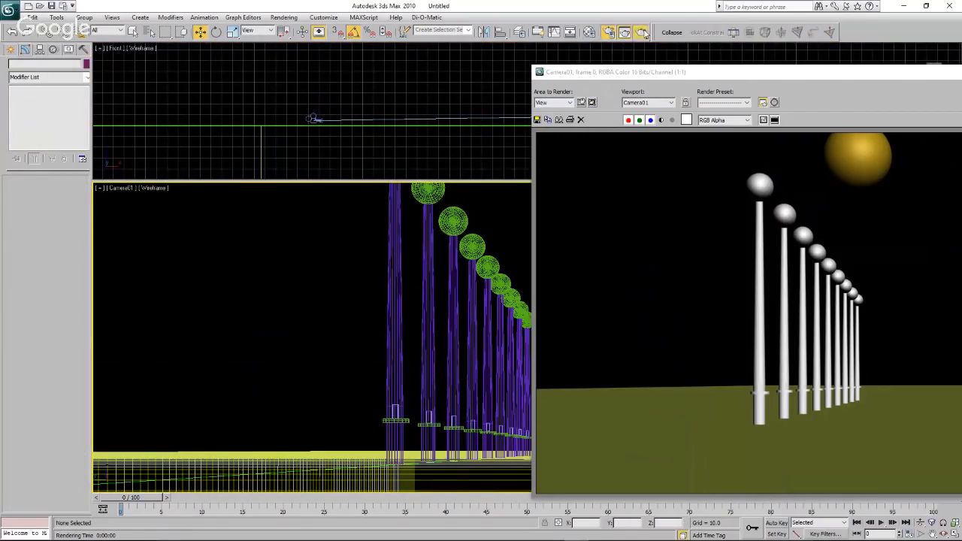
drag(773, 75, 669, 72)
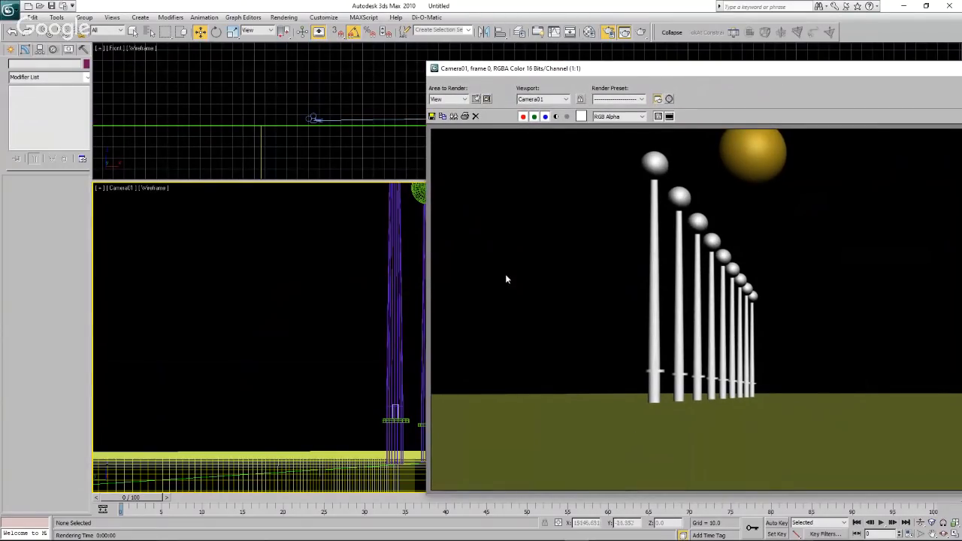
Close the Camera01 render and measure the distance from the camera to the nearest turbine with a Tape helper in the Front view.
click(309, 145)
drag(878, 72, 582, 75)
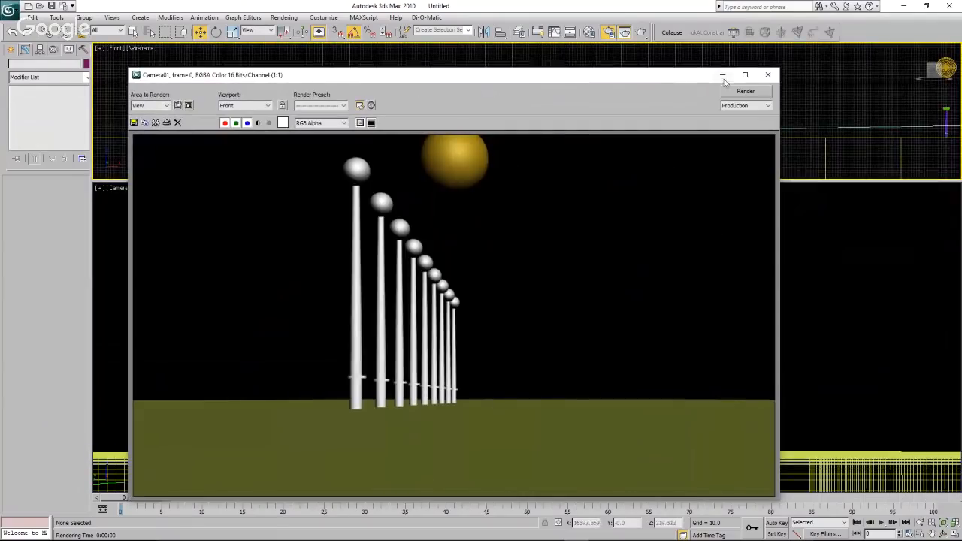
click(768, 70)
scroll(615, 84, down, 2)
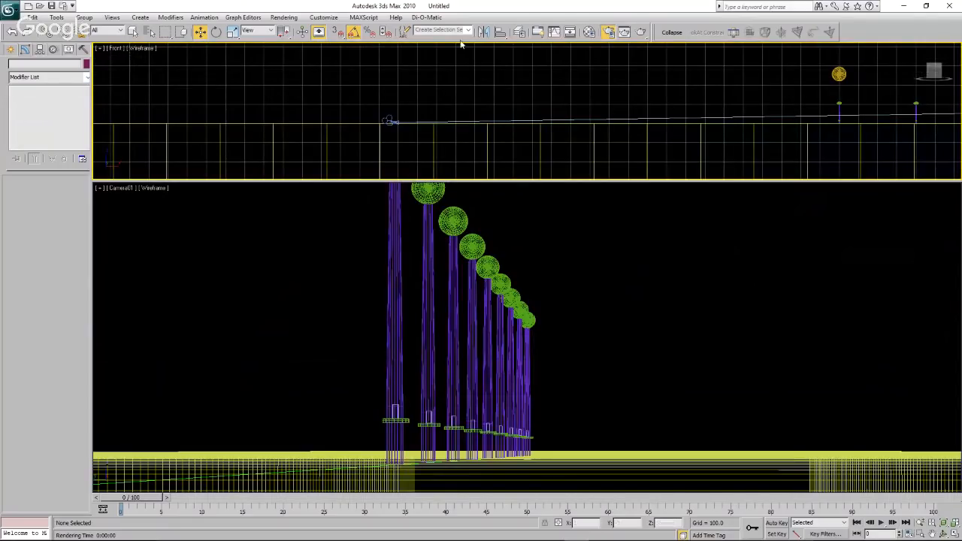
click(12, 51)
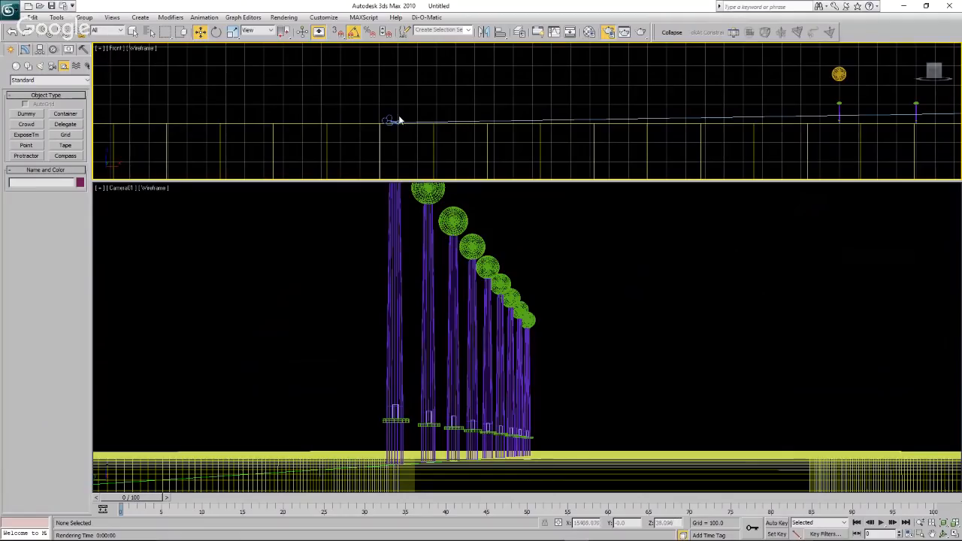
click(66, 145)
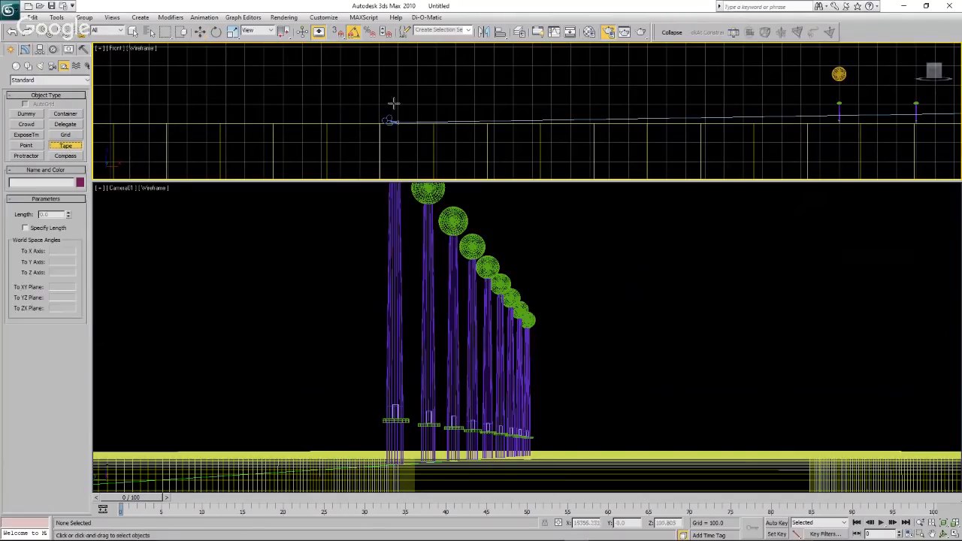
drag(389, 113, 840, 113)
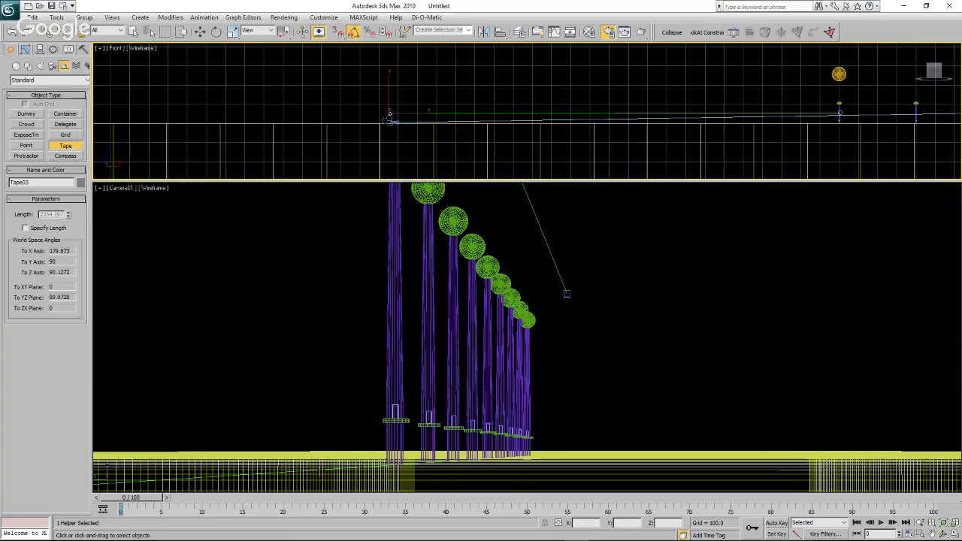
Leave the Tape tool for the Move tool and render the Camera01 view again.
right_click(267, 319)
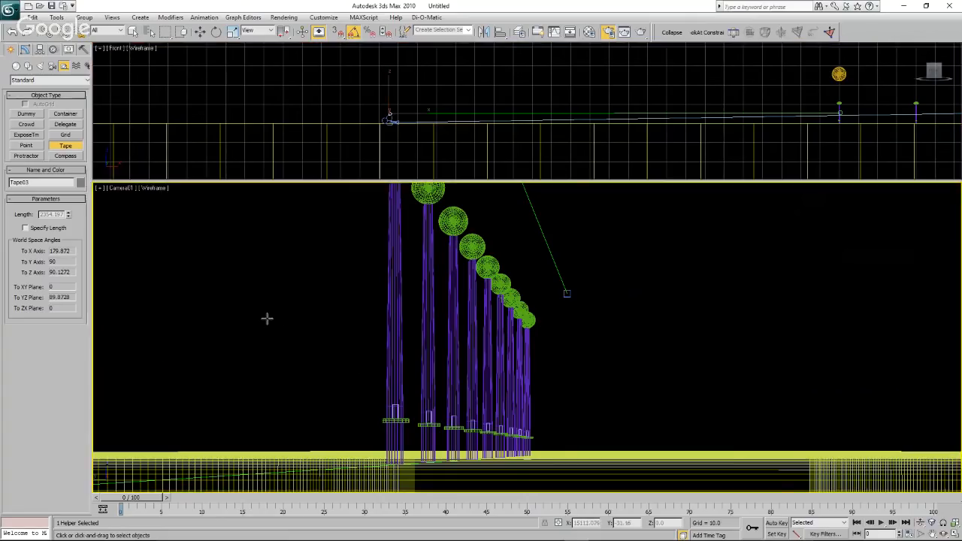
click(303, 309)
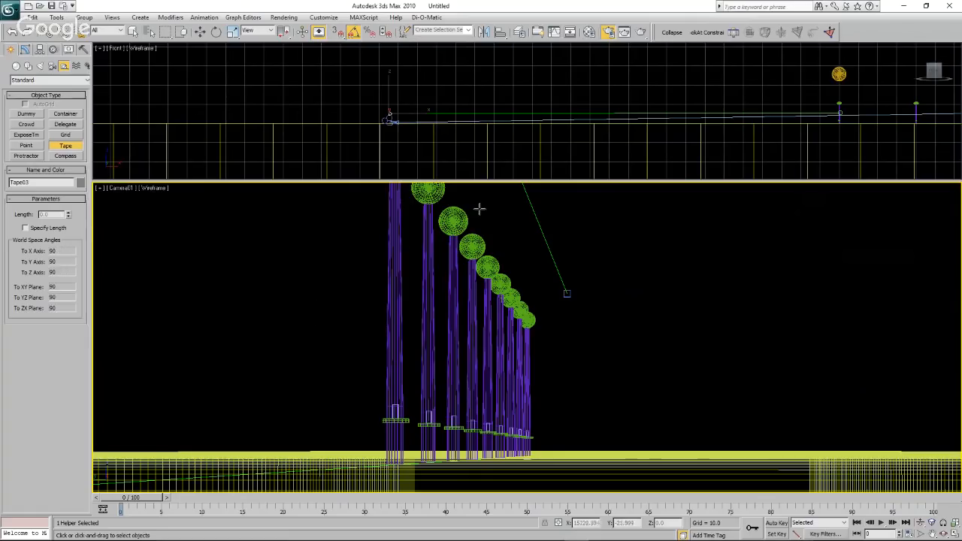
click(201, 32)
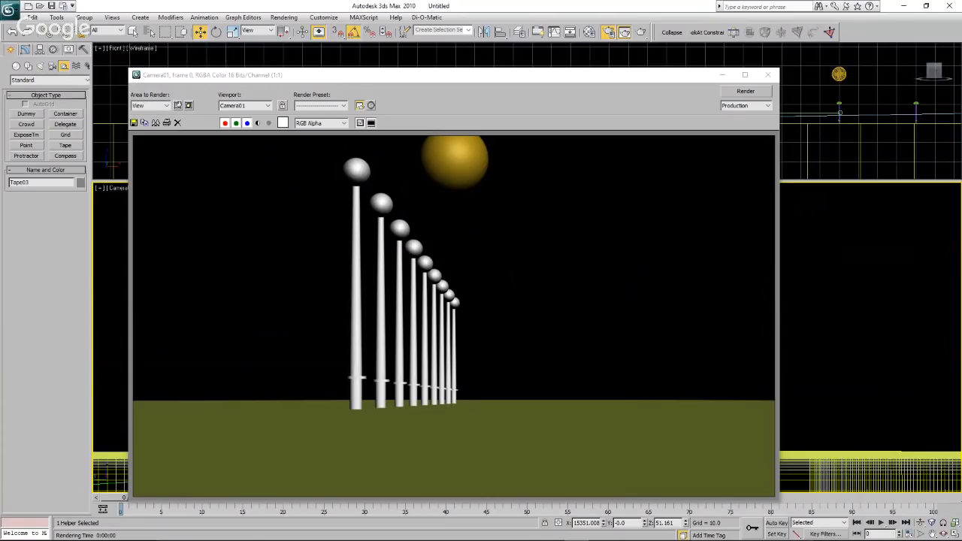
Switch to PowerPoint, tile its turbine reference picture side by side with 3ds Max, and reposition the Camera01 render window for comparison.
key(alt+Tab)
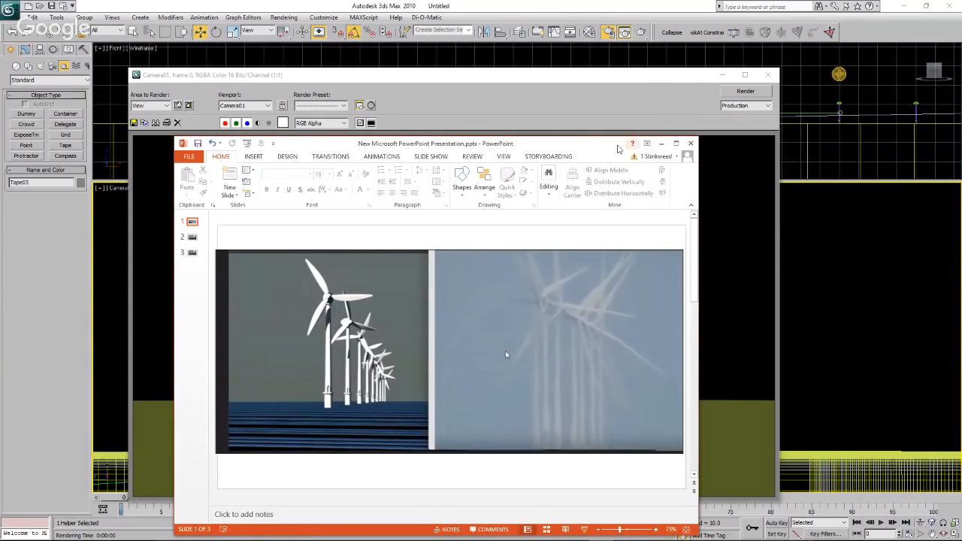
drag(588, 147, 2, 150)
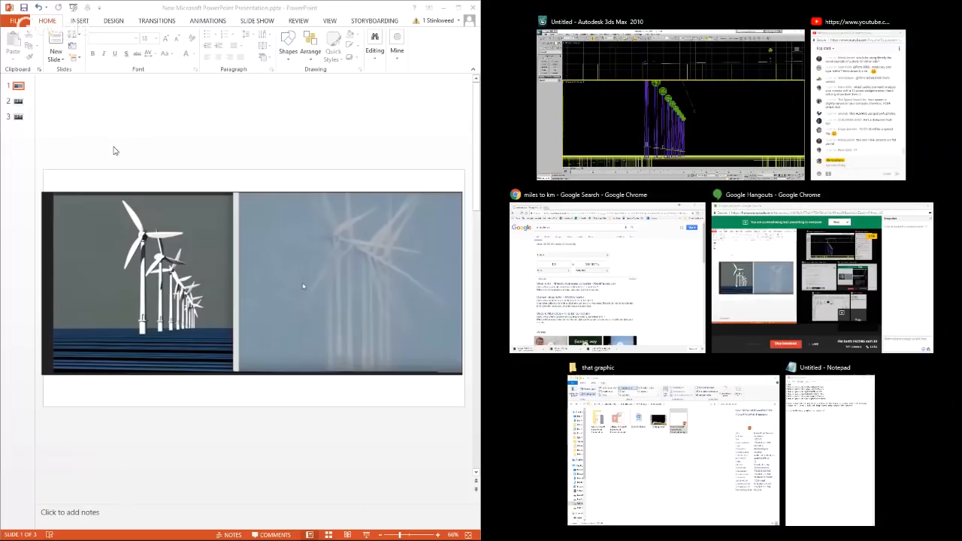
click(617, 118)
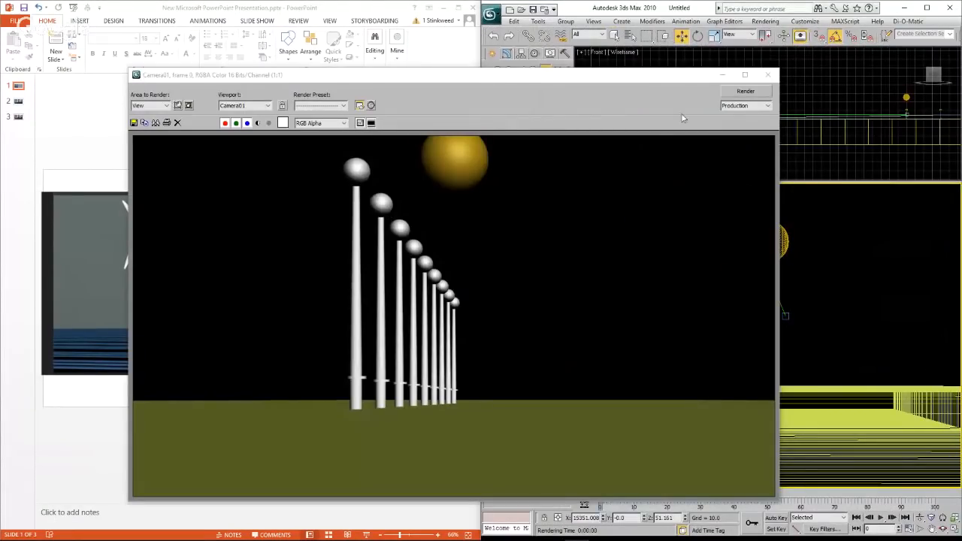
drag(666, 77, 683, 69)
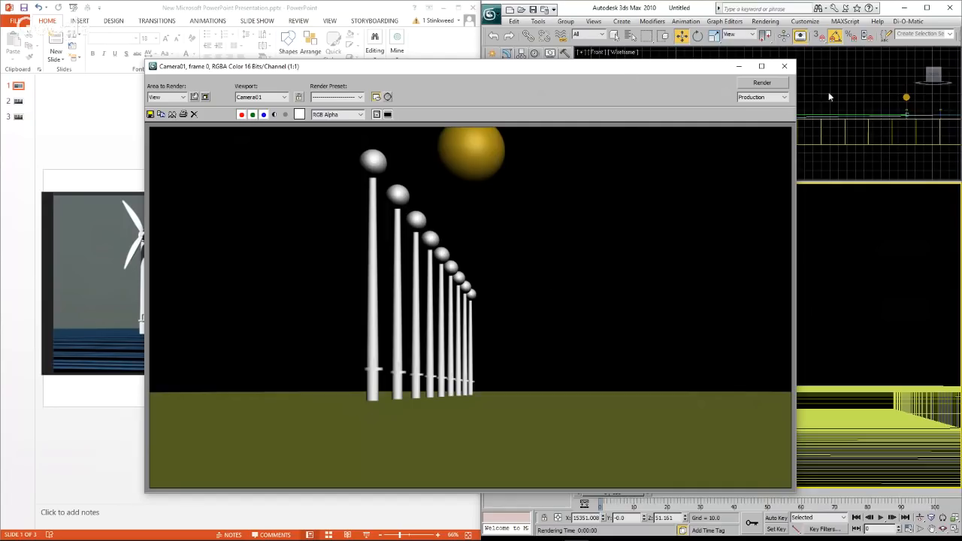
Close the Camera01 render and return from the PowerPoint comparison to a maximized 3ds Max window.
click(785, 66)
click(767, 75)
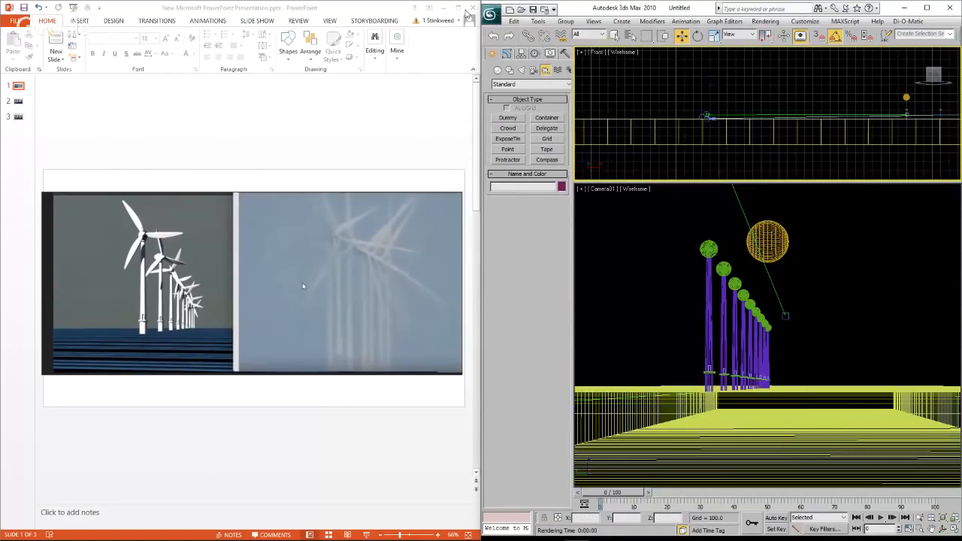
drag(357, 11, 0, 143)
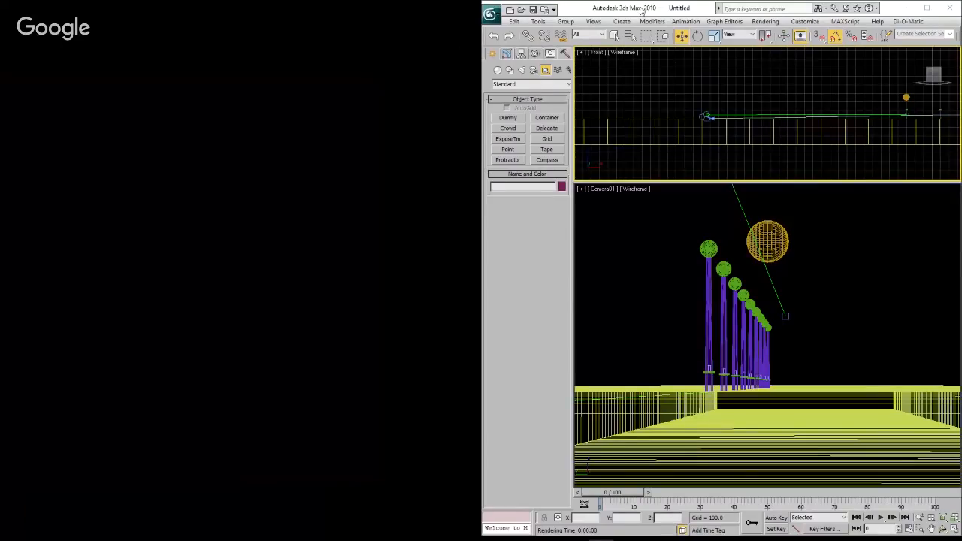
drag(638, 8, 497, 13)
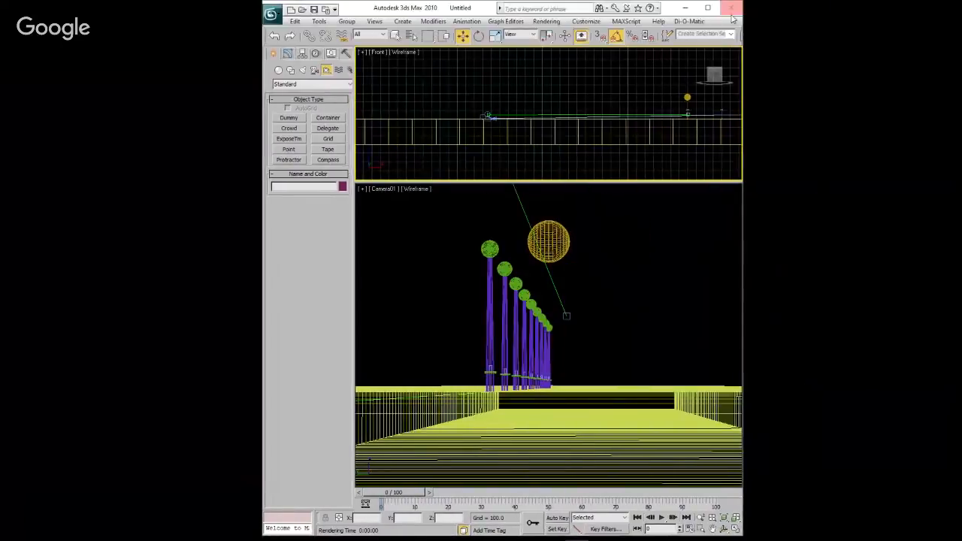
double_click(497, 9)
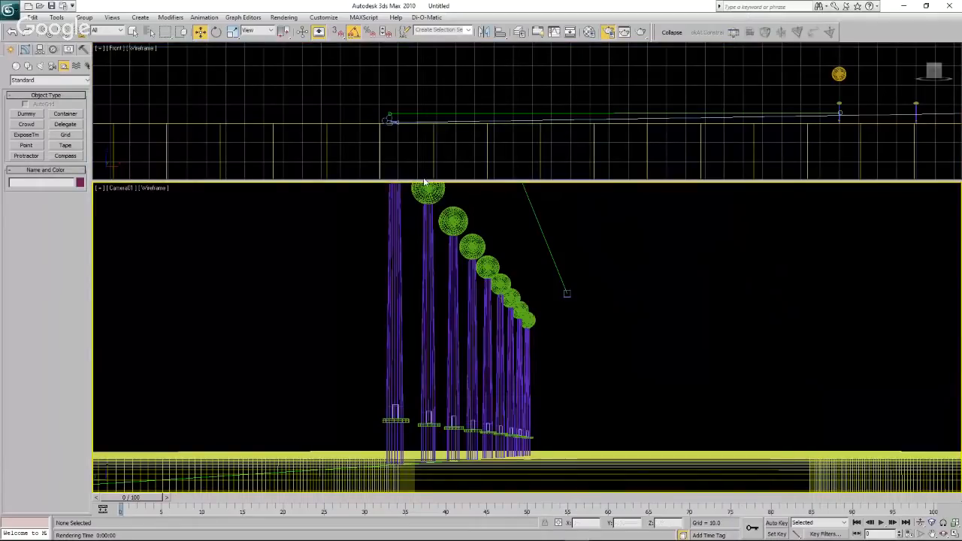
Select Camera01 in the Front view and move it far back from the turbines along X to about X 0.
click(385, 118)
key(z)
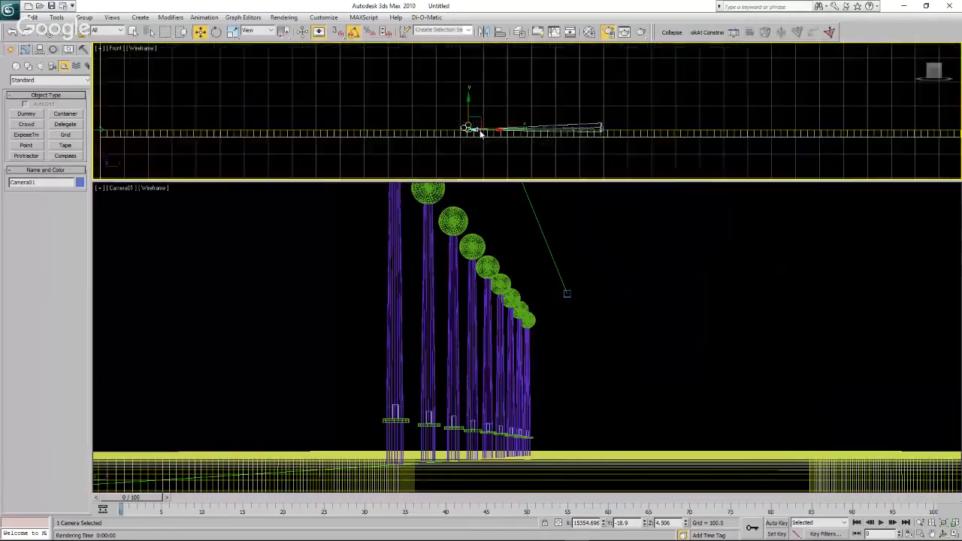
drag(473, 130, 310, 143)
scroll(291, 137, up, 5)
scroll(268, 104, up, 6)
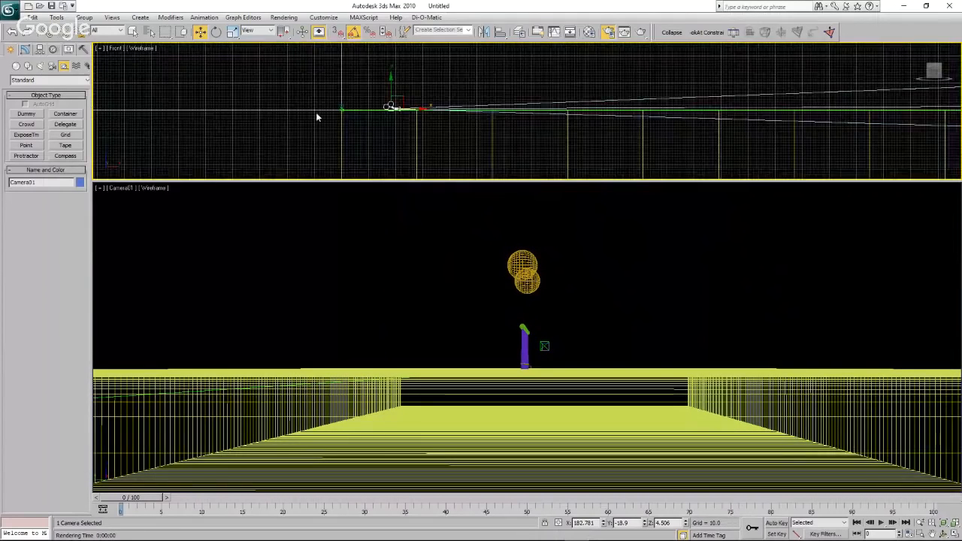
drag(490, 105, 388, 103)
scroll(343, 104, up, 5)
scroll(393, 113, up, 3)
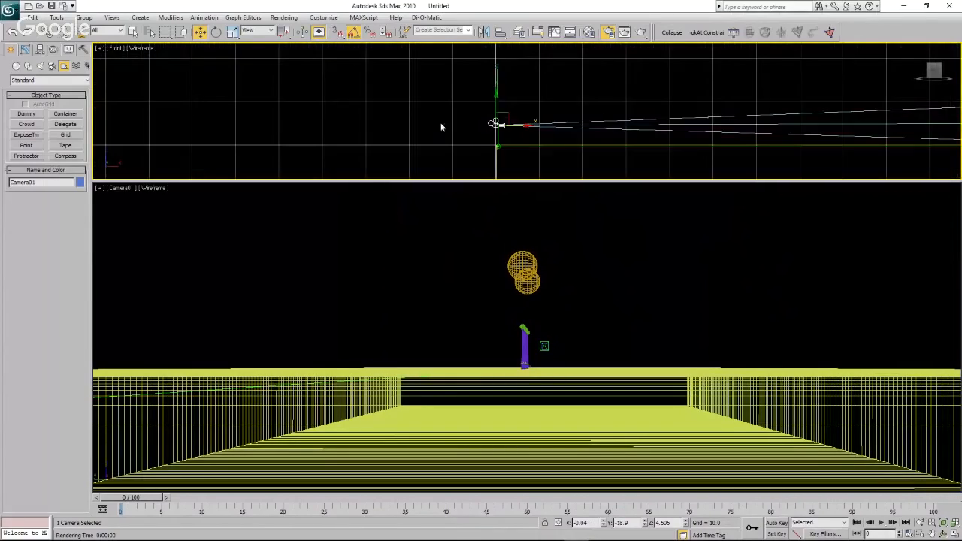
Select the tape helper just below the camera at the start of the ground box and delete it.
click(500, 146)
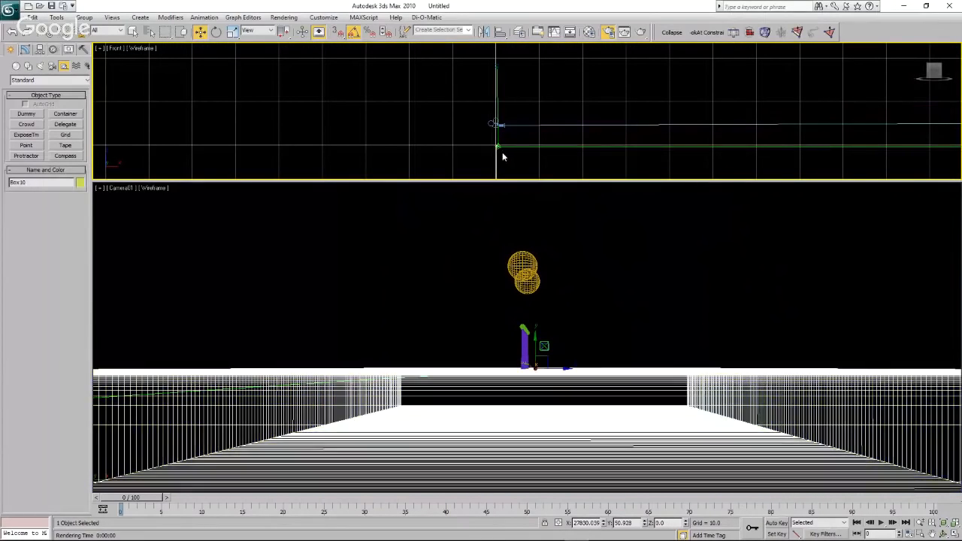
click(501, 145)
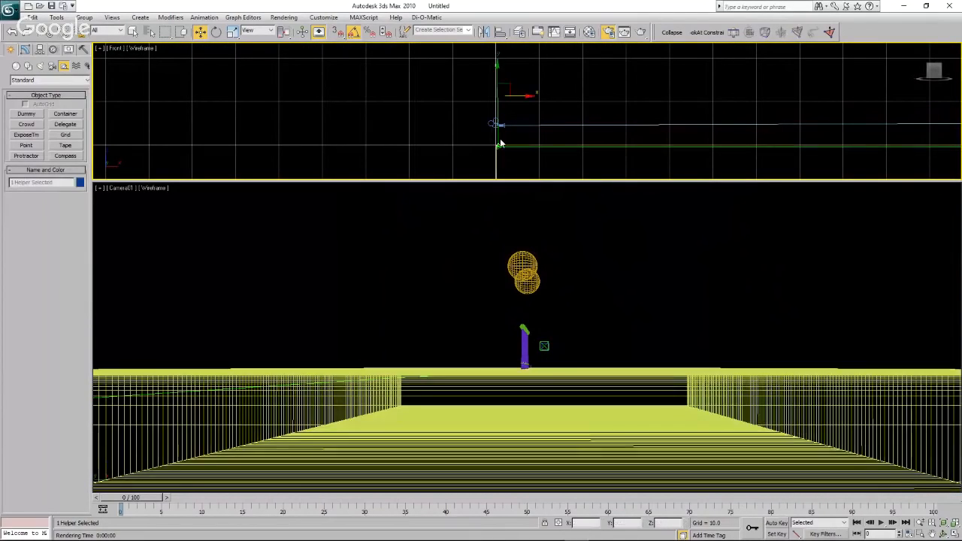
click(501, 148)
key(Delete)
Select Camera01 together with Camera01.Target from the scene list and raise both by about 1822 units in the Front view.
scroll(406, 138, down, 10)
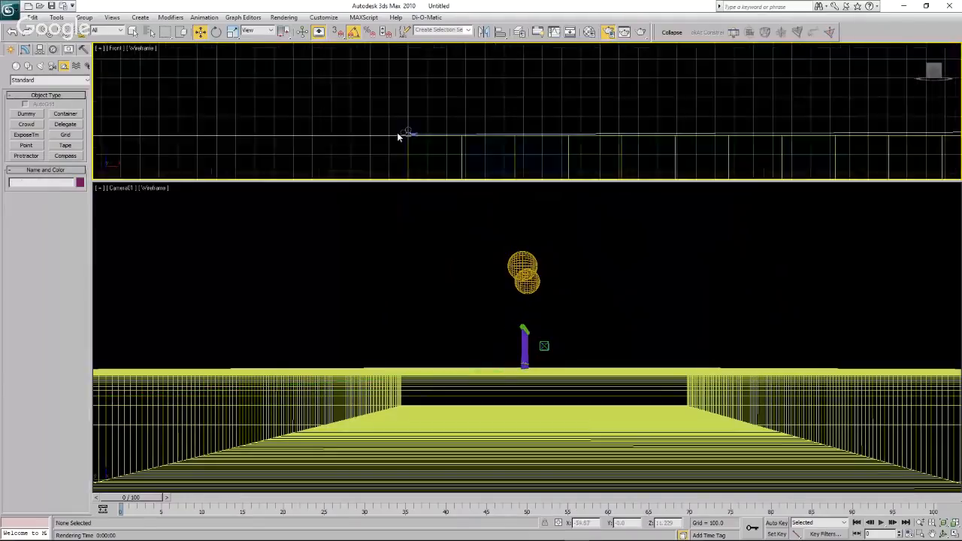
scroll(489, 134, up, 2)
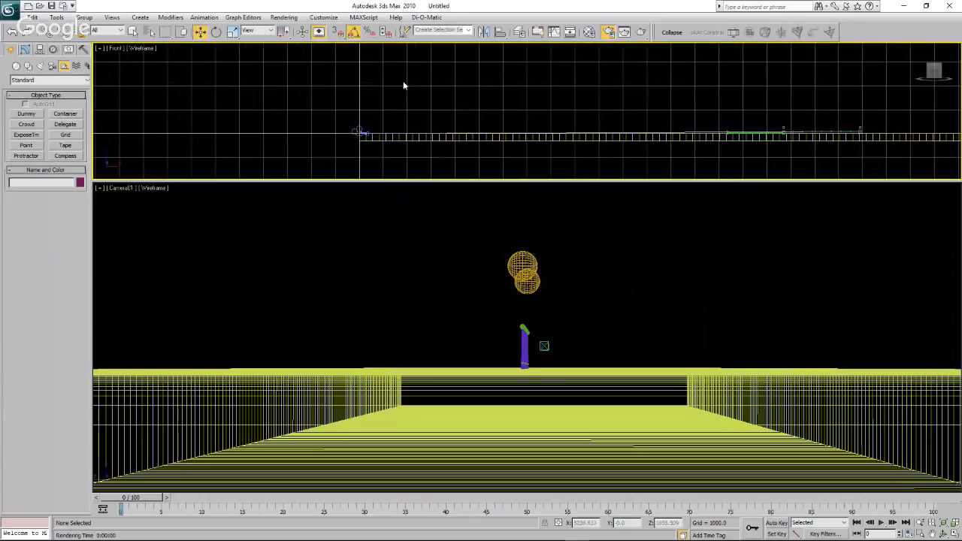
click(148, 33)
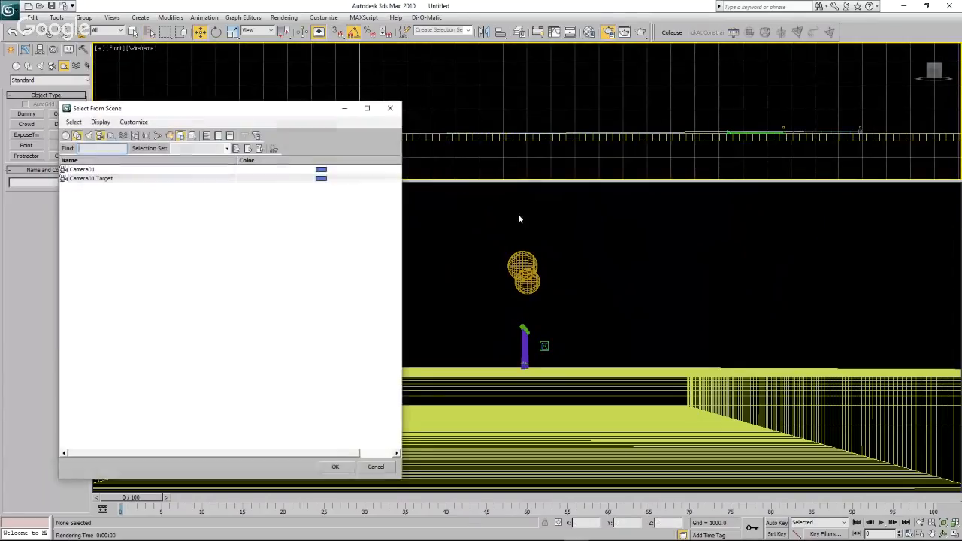
click(94, 170)
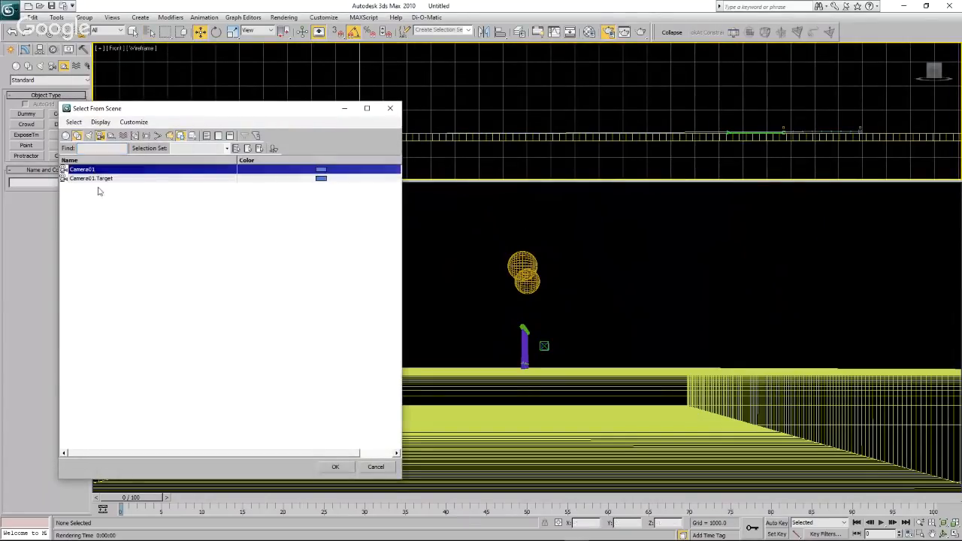
shift+click(93, 179)
click(336, 467)
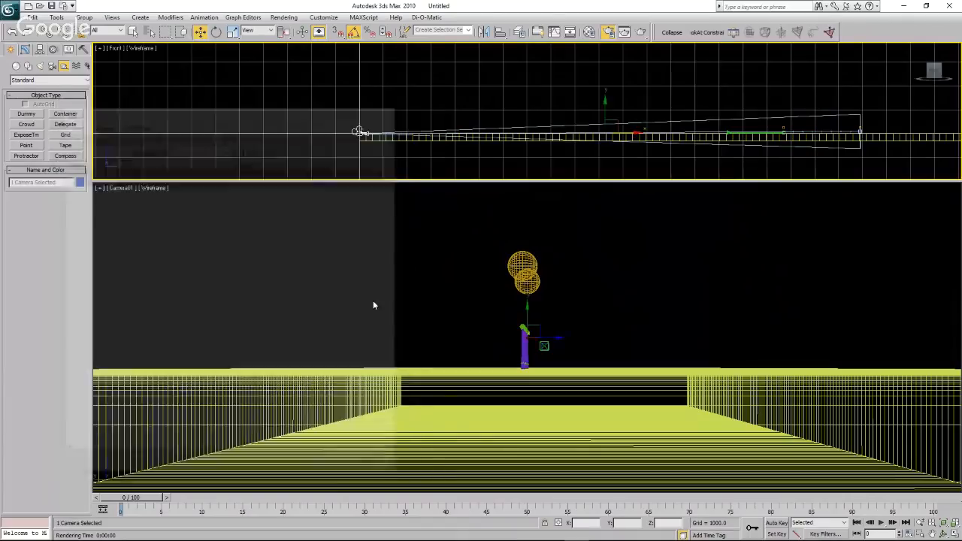
drag(606, 109, 607, 65)
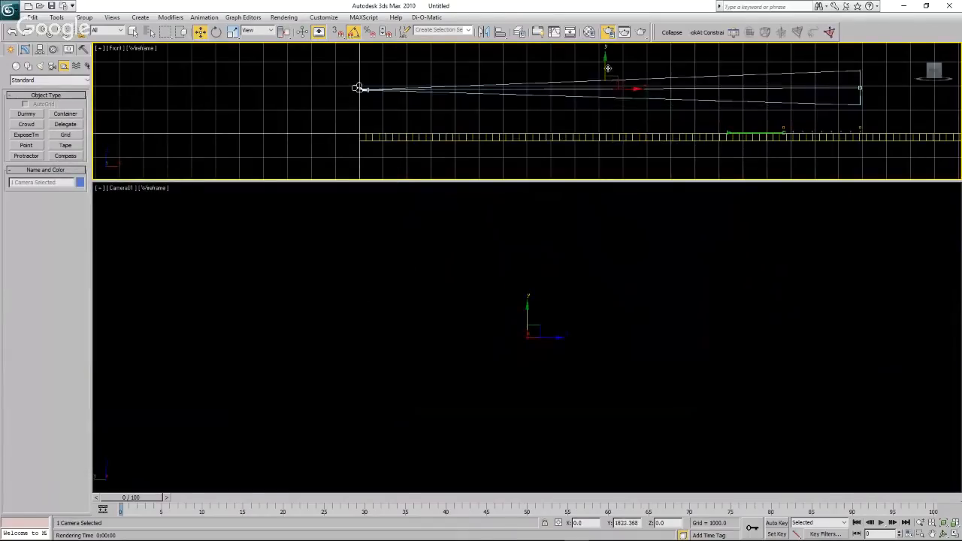
Maximize the Front viewport and delete the tape helper that runs to the nearest turbine.
click(409, 128)
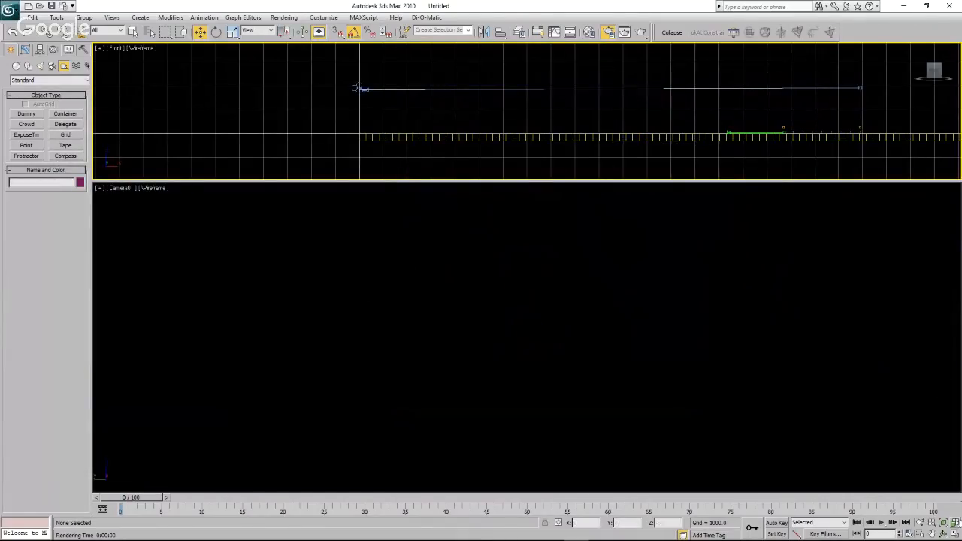
click(956, 534)
scroll(287, 319, down, 3)
scroll(510, 301, up, 8)
click(412, 275)
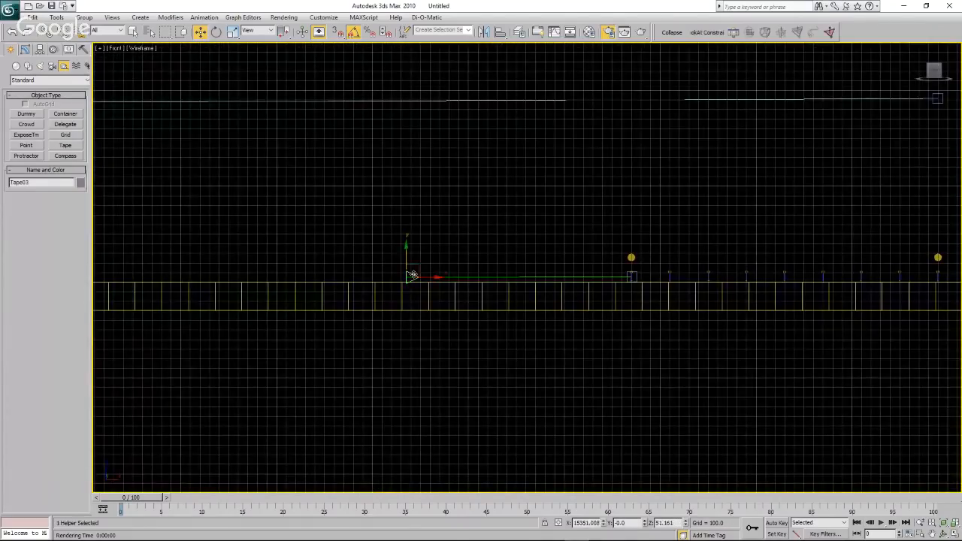
key(Delete)
Select the two yellow spheres above the first and last turbines and delete them.
scroll(360, 247, down, 5)
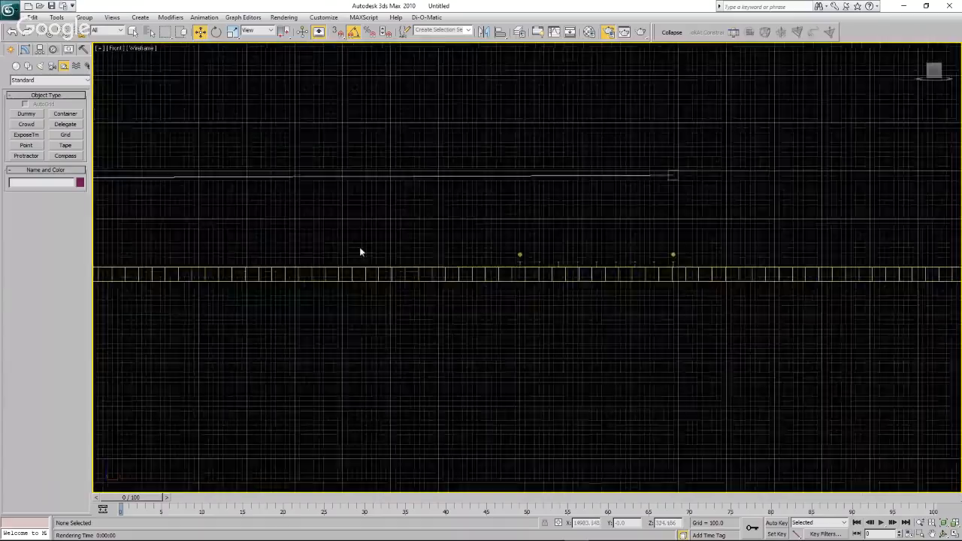
scroll(465, 241, up, 3)
drag(437, 240, 747, 281)
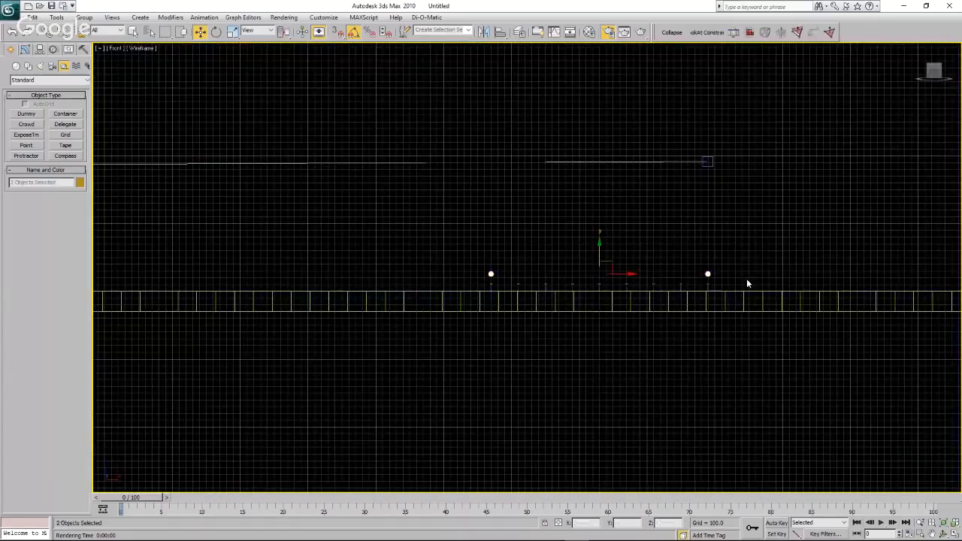
key(Delete)
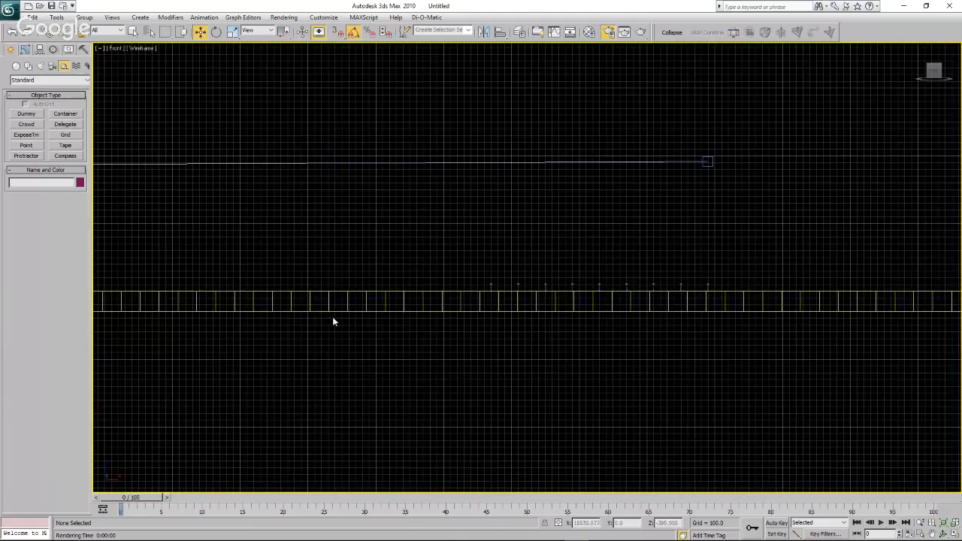
Select the ground box and set up material 02 - Default with a blue ambient and diffuse colour (RGB 0, 60, 255) and 50 opacity.
drag(0, 153, 0, 162)
click(543, 249)
scroll(585, 264, down, 5)
scroll(599, 275, up, 3)
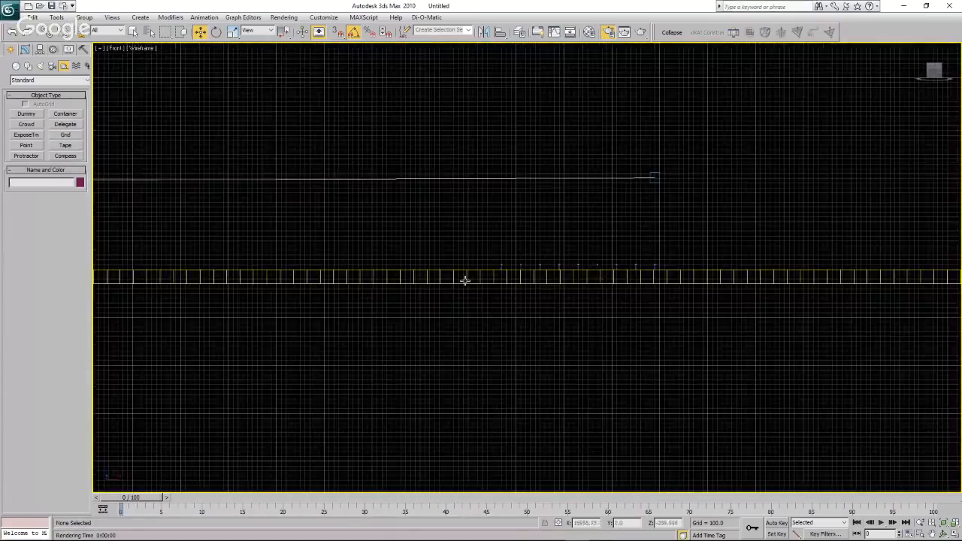
scroll(466, 277, up, 3)
click(466, 278)
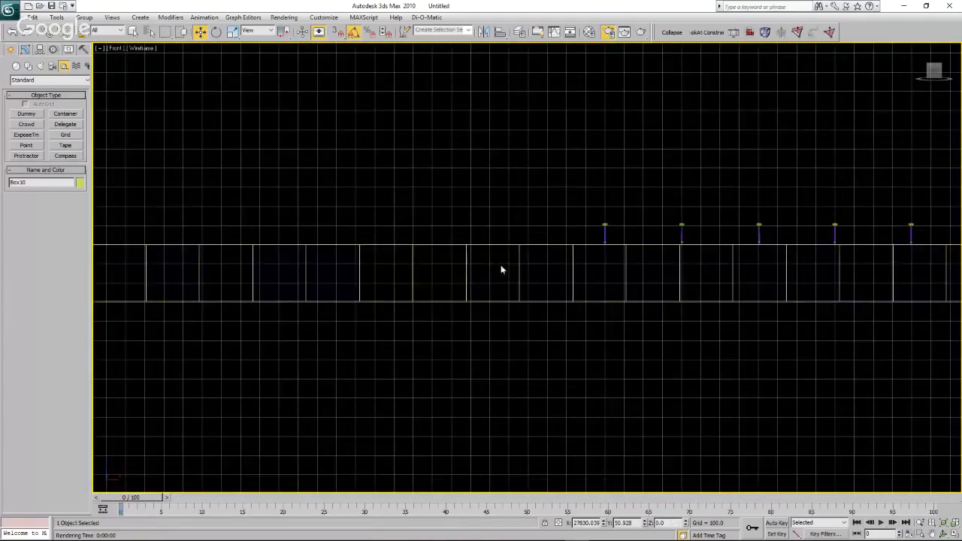
scroll(517, 264, down, 1)
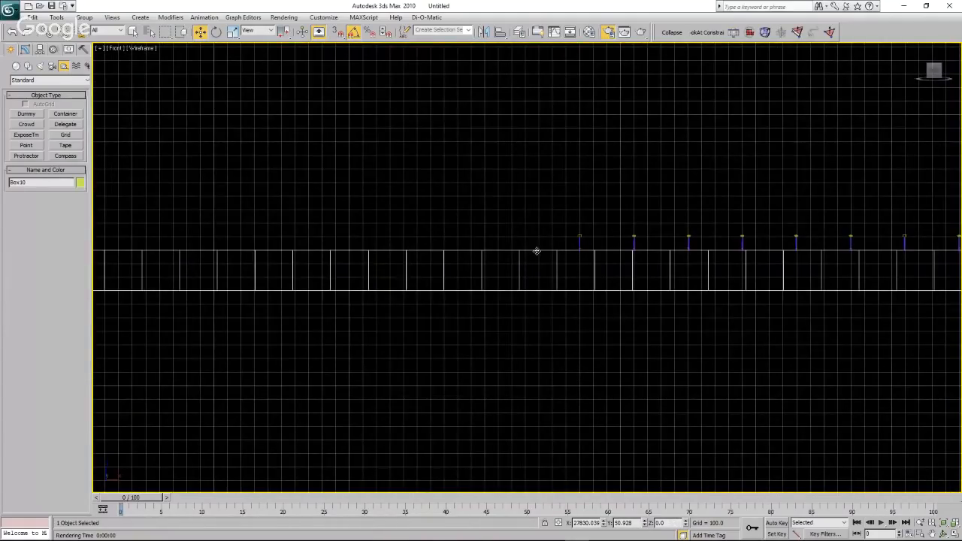
click(589, 31)
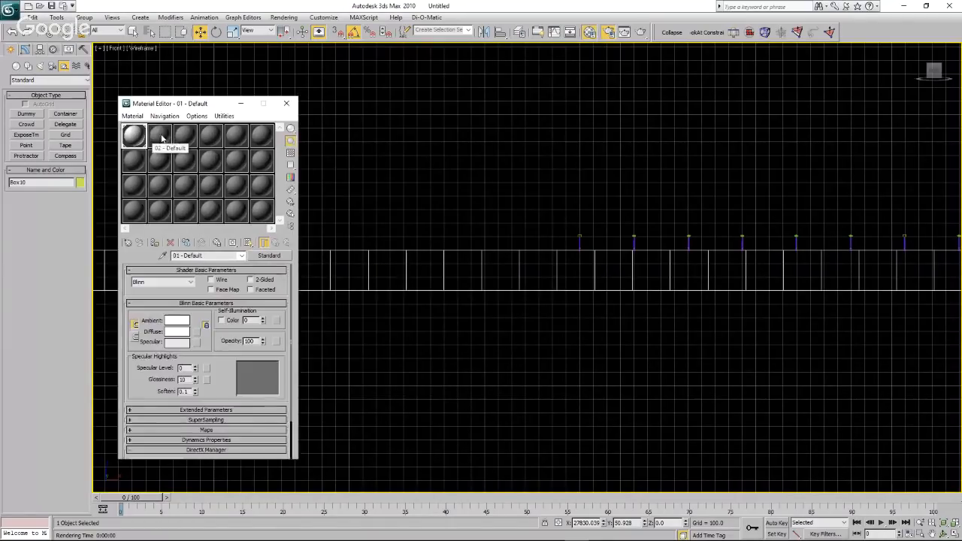
click(158, 137)
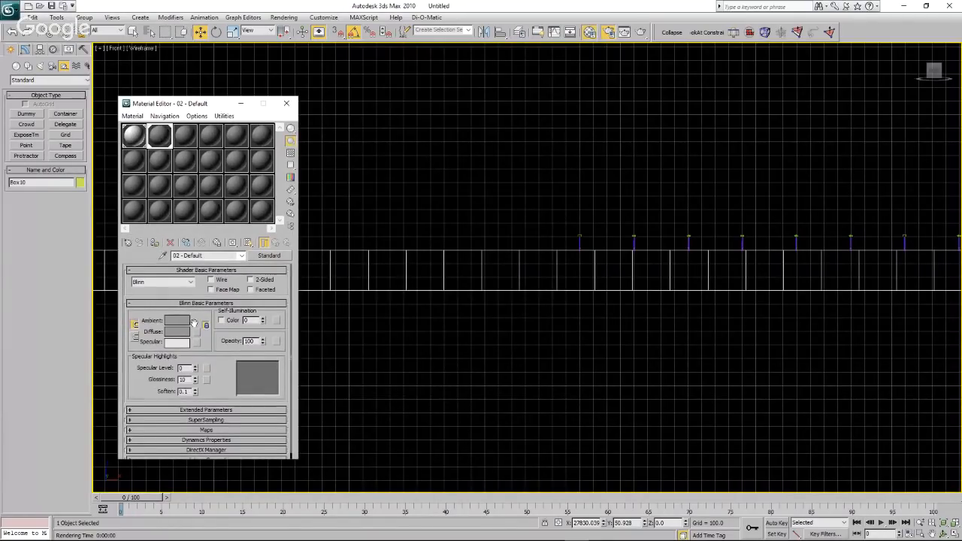
click(178, 321)
drag(58, 145, 60, 112)
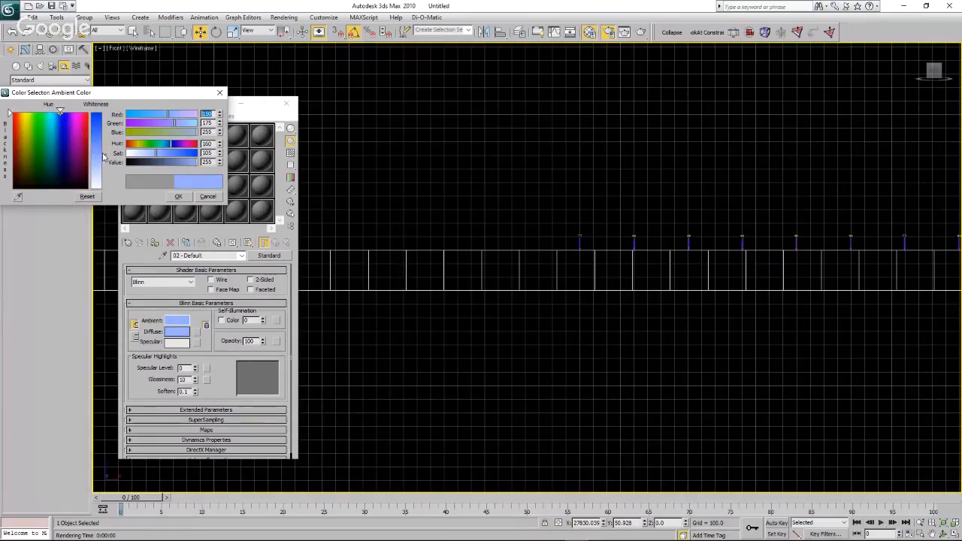
drag(105, 156, 104, 114)
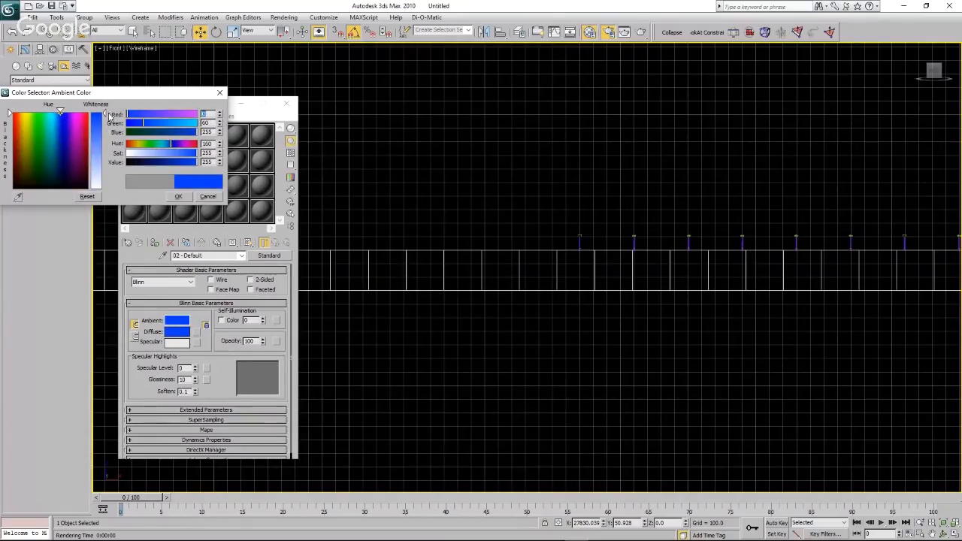
click(177, 196)
drag(265, 342, 261, 365)
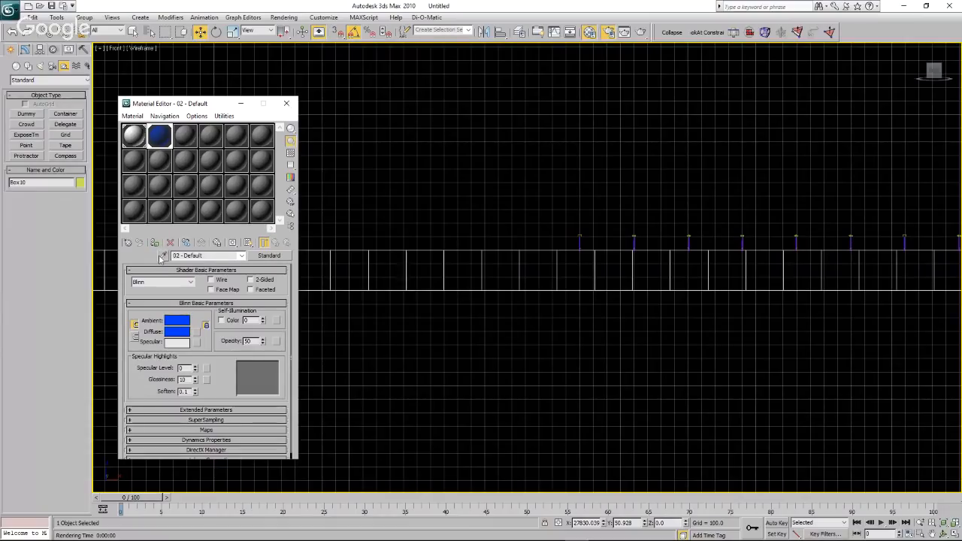
click(287, 104)
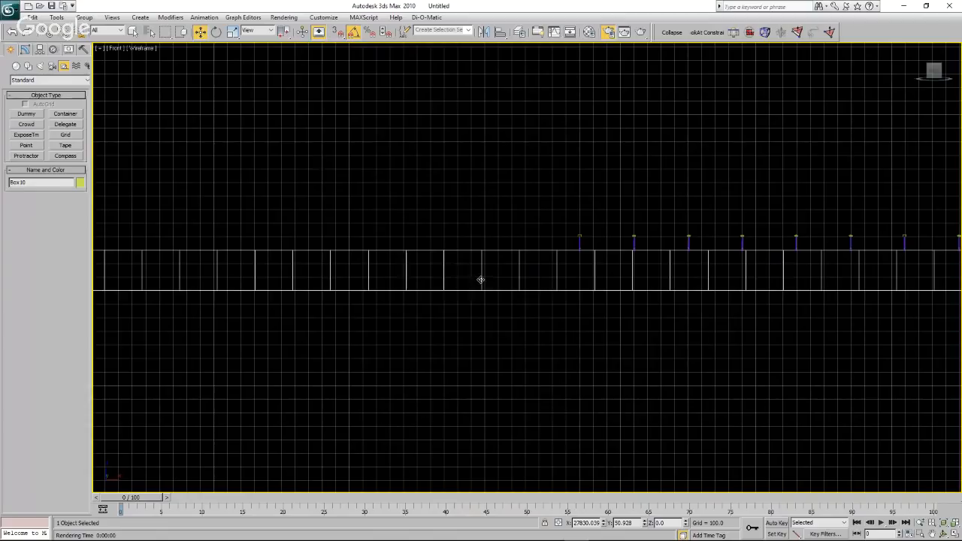
Clone the ground box in the Front view and adjust the copy's height to about Z 0.07, nearly level with the original.
scroll(472, 286, down, 1)
scroll(615, 286, down, 5)
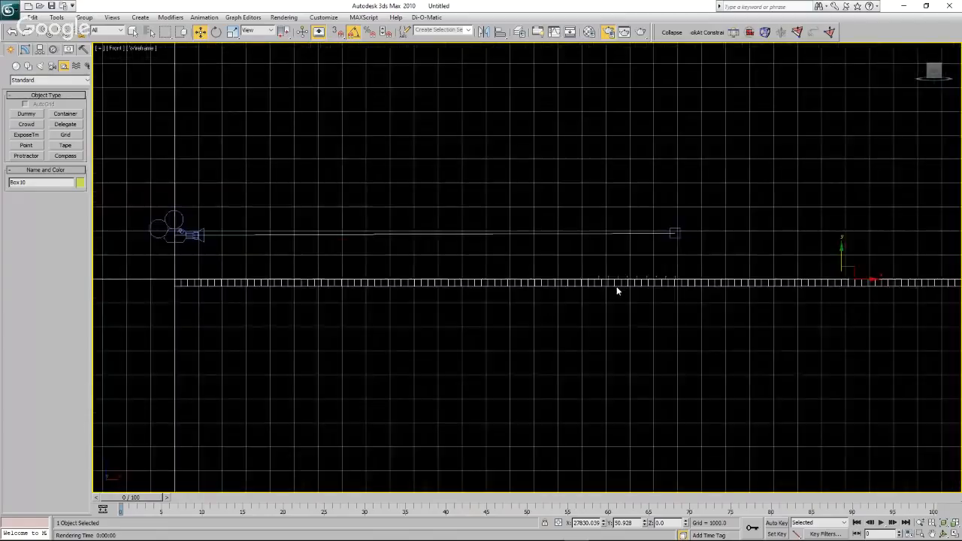
scroll(833, 289, up, 2)
scroll(717, 273, up, 2)
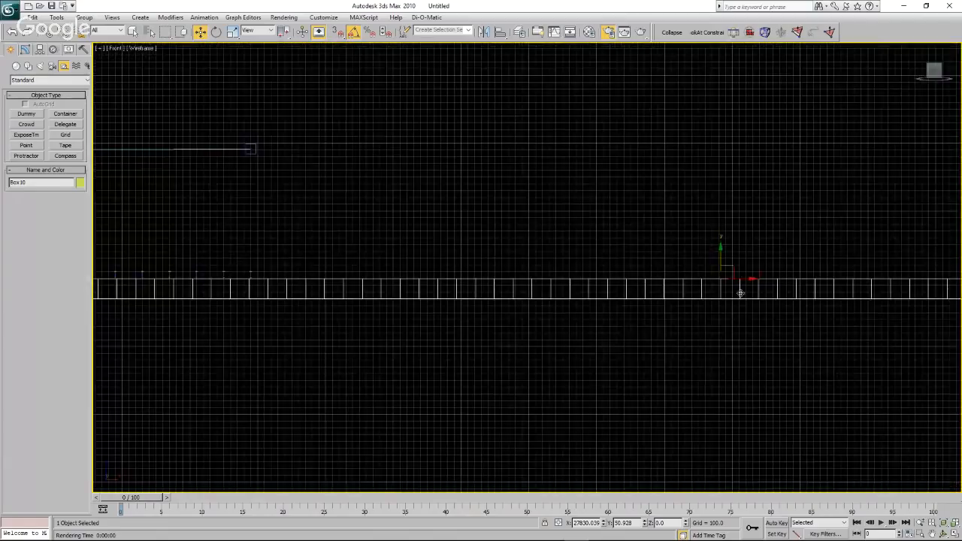
scroll(733, 284, up, 5)
shift+drag(654, 188, 653, 189)
click(483, 318)
scroll(653, 202, up, 3)
scroll(655, 281, up, 3)
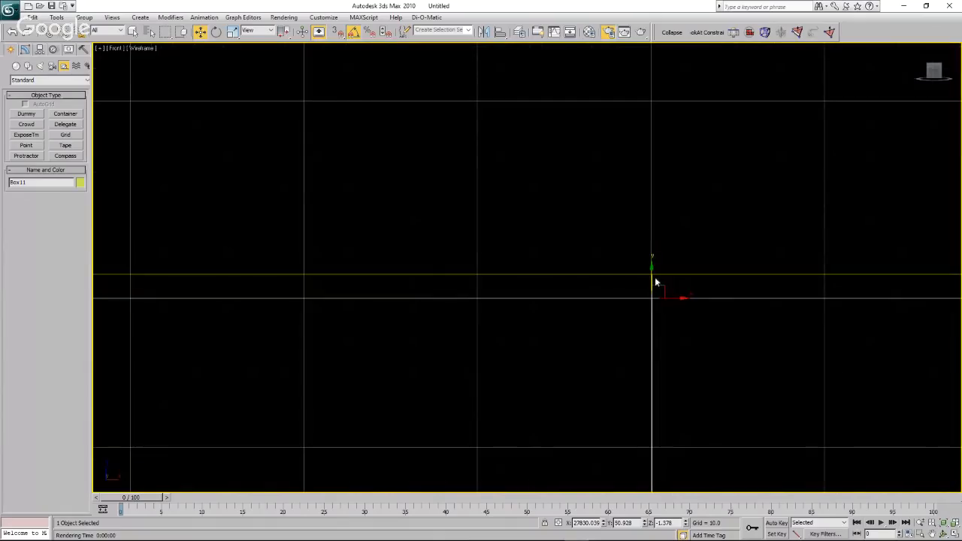
drag(652, 267, 650, 259)
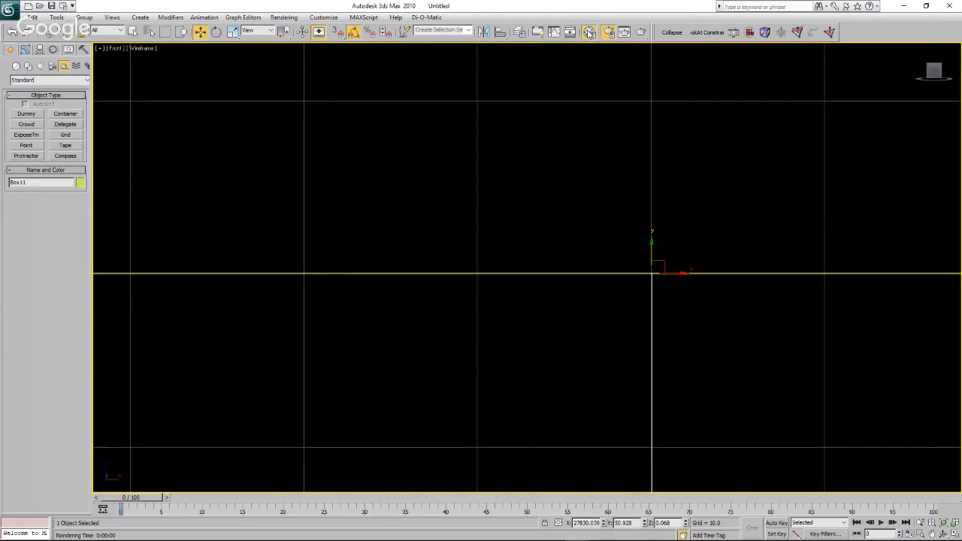
Set up material 03 - Default as a cyan wire material (RGB 0, 234, 255) and assign it to the copied ground box.
key(m)
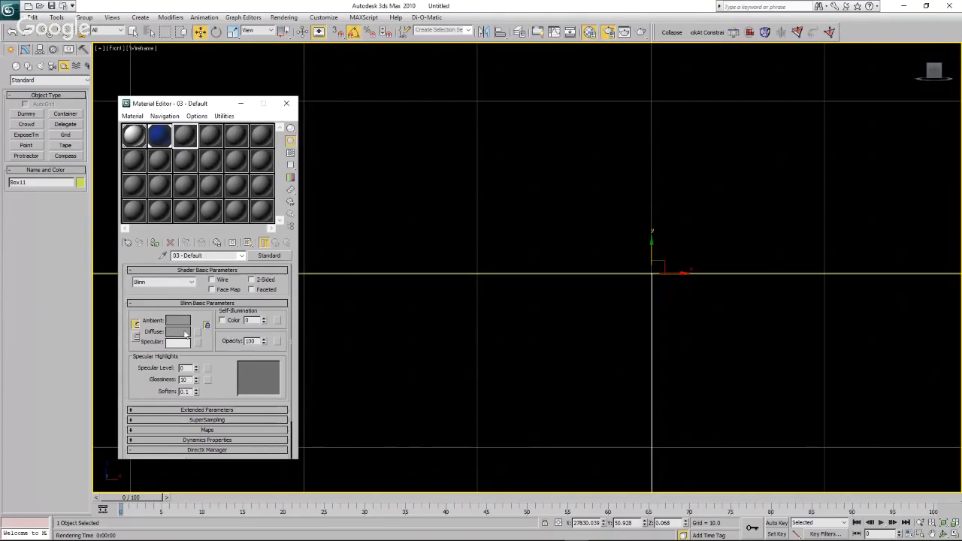
click(184, 322)
drag(61, 123, 51, 114)
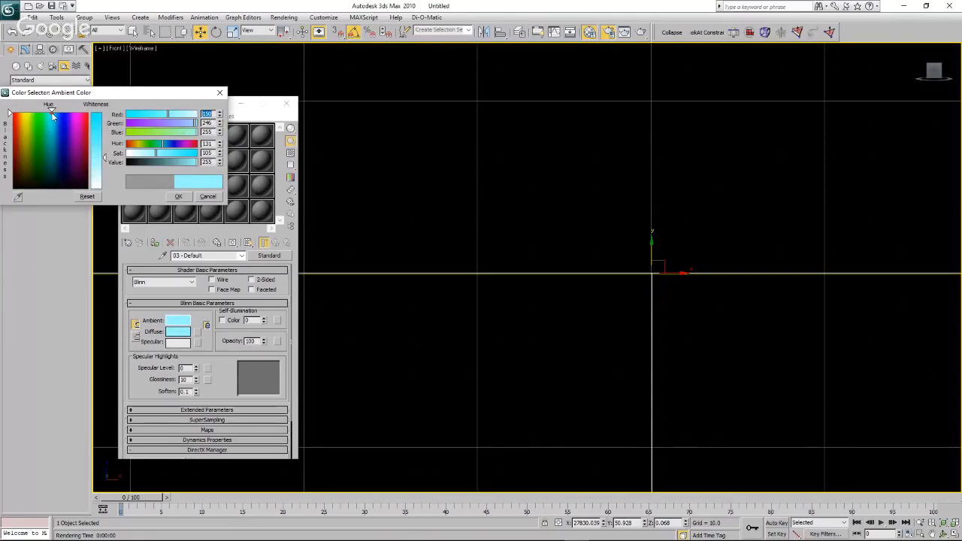
drag(106, 159, 100, 125)
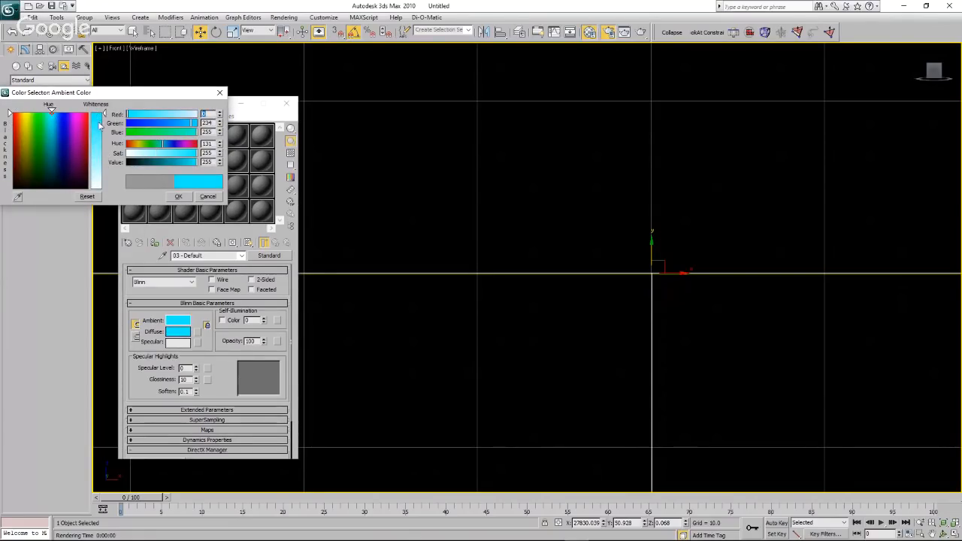
click(181, 197)
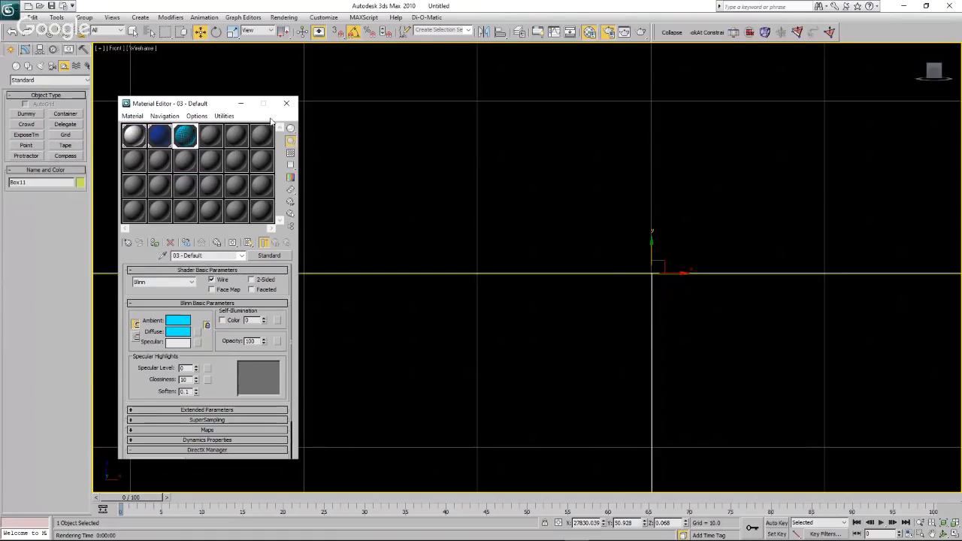
click(394, 145)
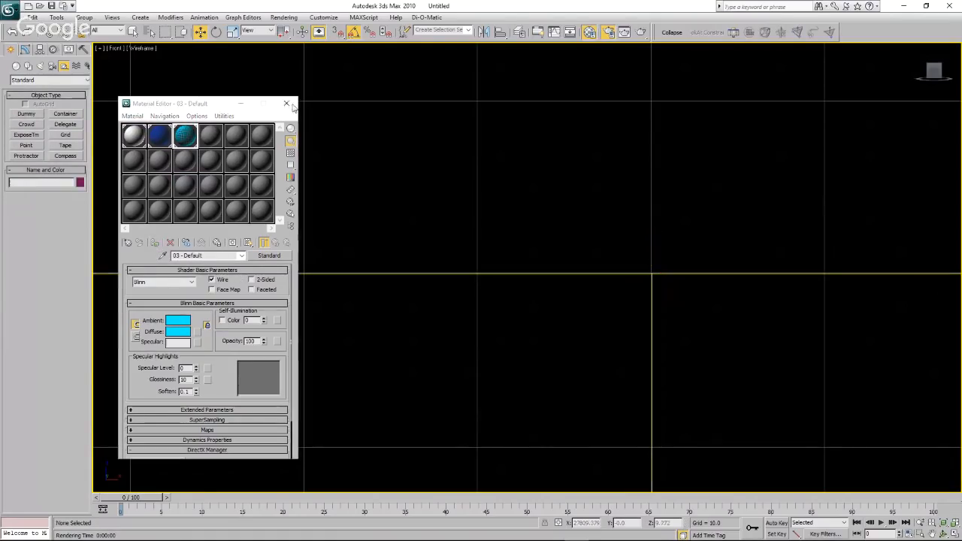
click(287, 105)
Select both ground boxes in the Front view and group them under the name water.
scroll(416, 210, down, 3)
scroll(416, 215, down, 5)
drag(416, 191, 468, 278)
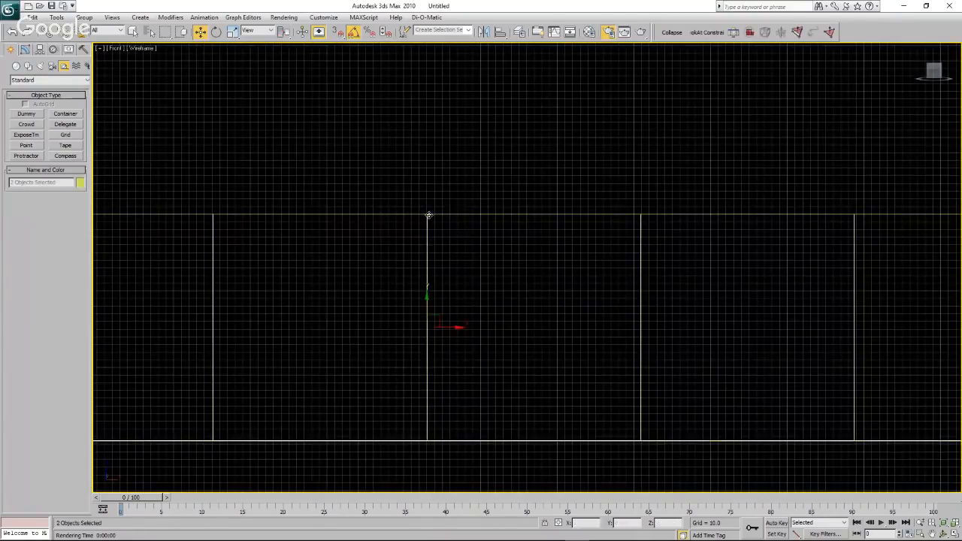
click(85, 16)
click(105, 30)
text(water)
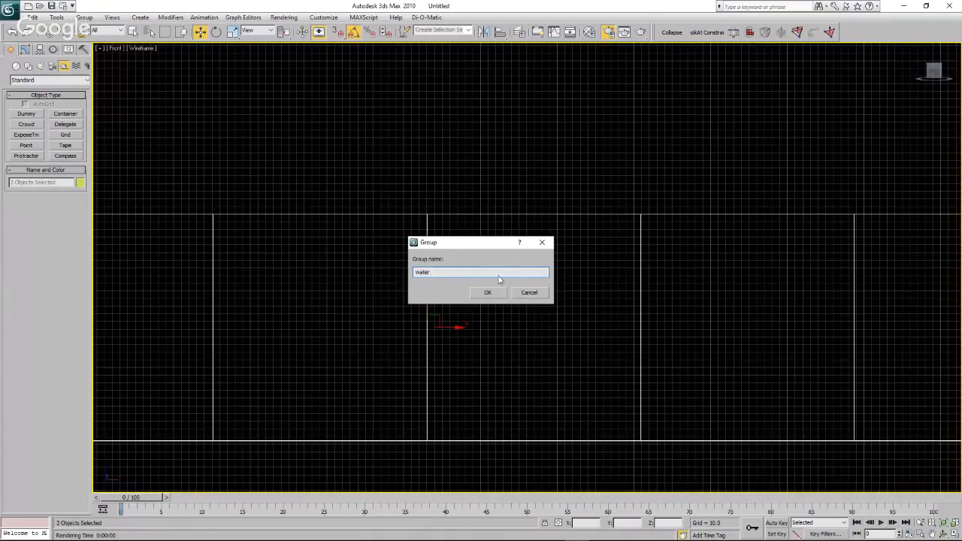
click(497, 293)
click(512, 159)
Select all the turbines together with the water group and combine them into a single group with the default name.
scroll(491, 156, down, 3)
scroll(491, 157, down, 5)
scroll(677, 133, up, 3)
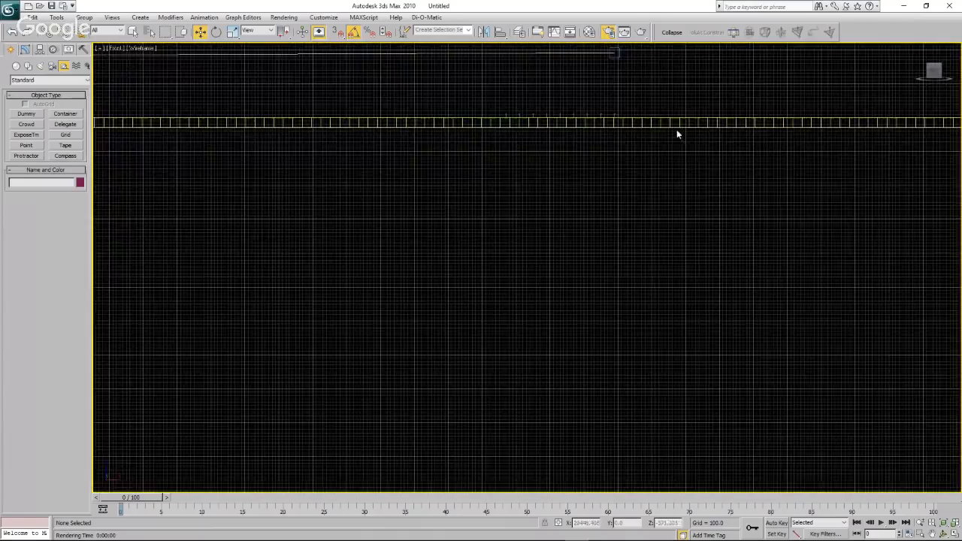
scroll(570, 133, up, 5)
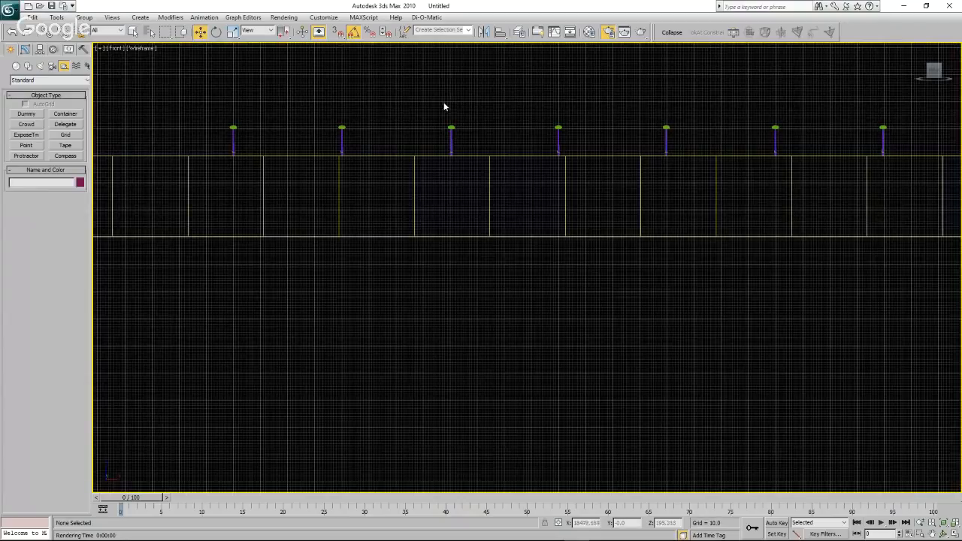
scroll(393, 113, down, 4)
scroll(393, 110, down, 5)
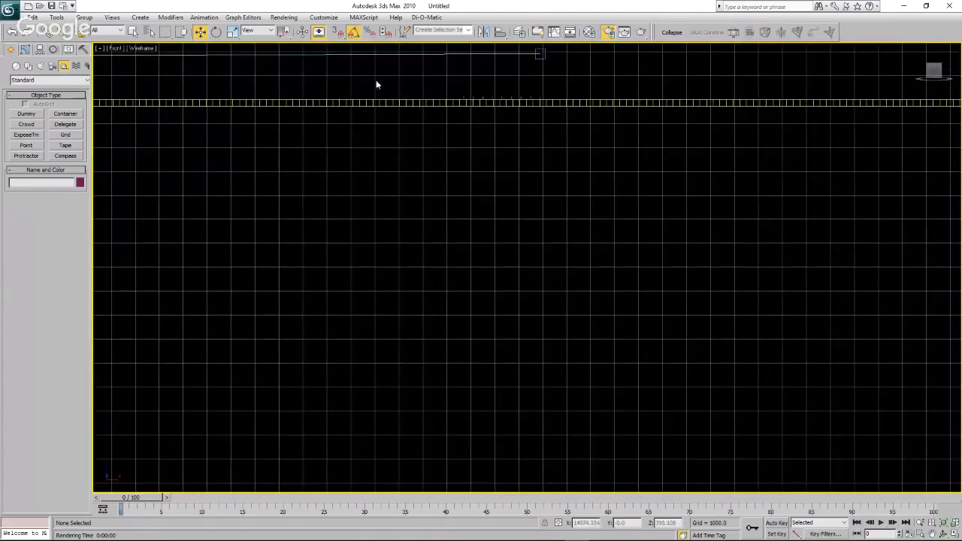
drag(372, 79, 617, 155)
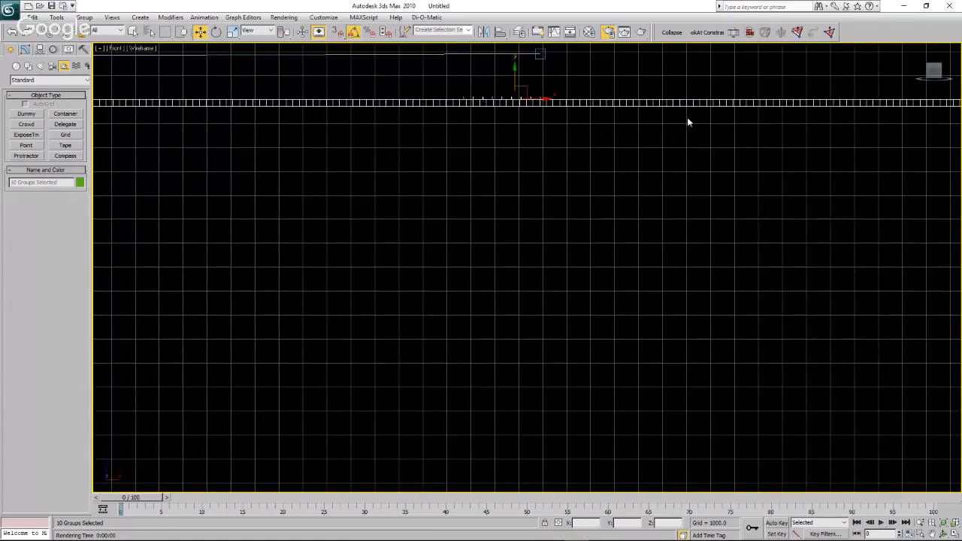
scroll(352, 124, down, 3)
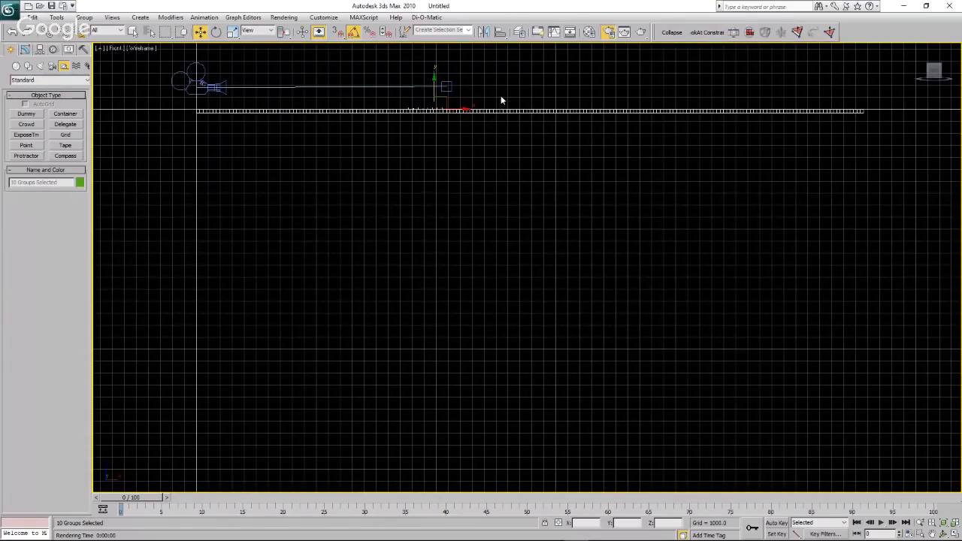
scroll(437, 98, up, 5)
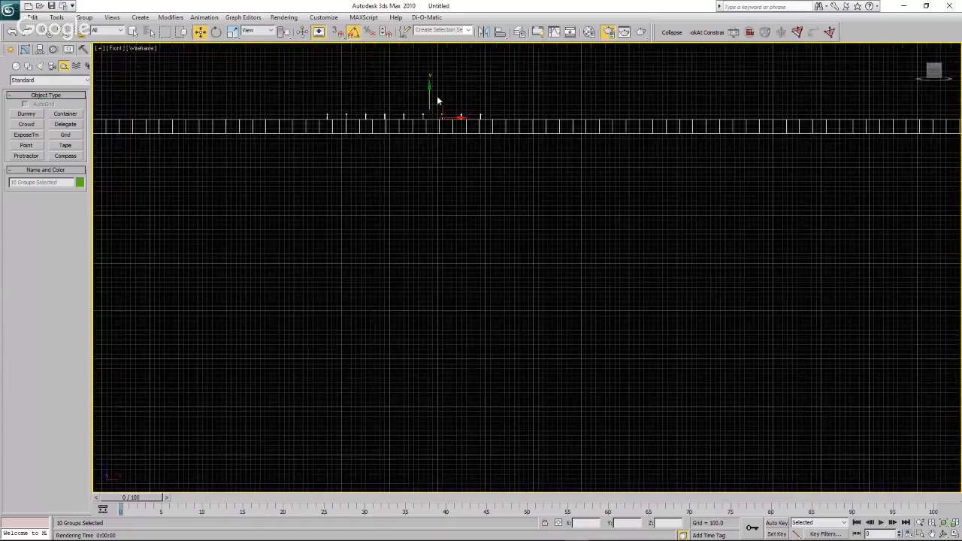
click(106, 30)
click(100, 31)
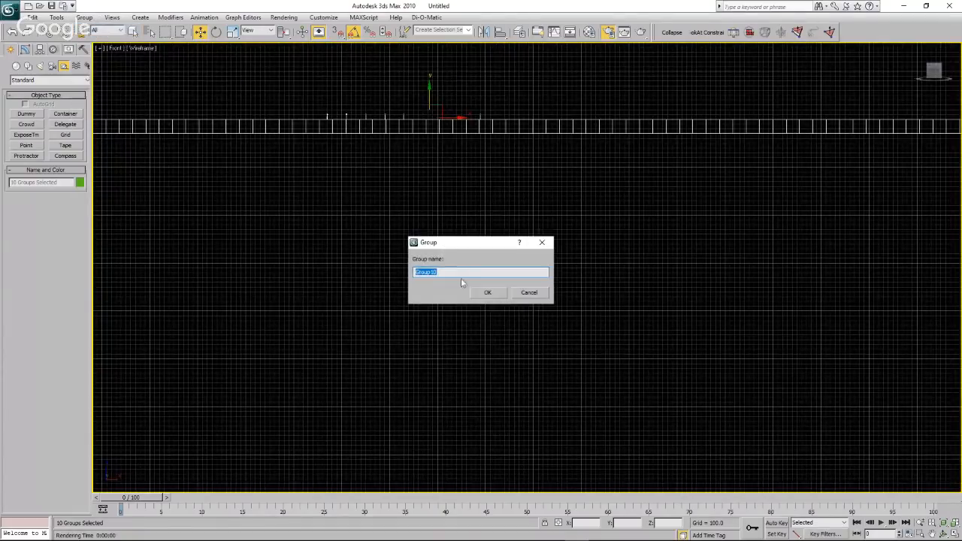
click(488, 292)
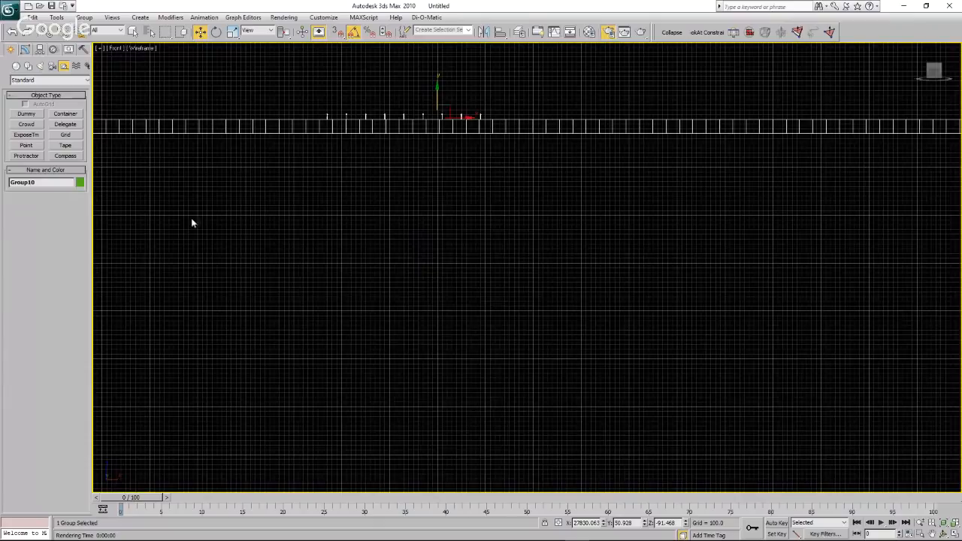
In the Top view, select the camera, its target and the turbine group and clone them as one copy alongside the original.
click(118, 51)
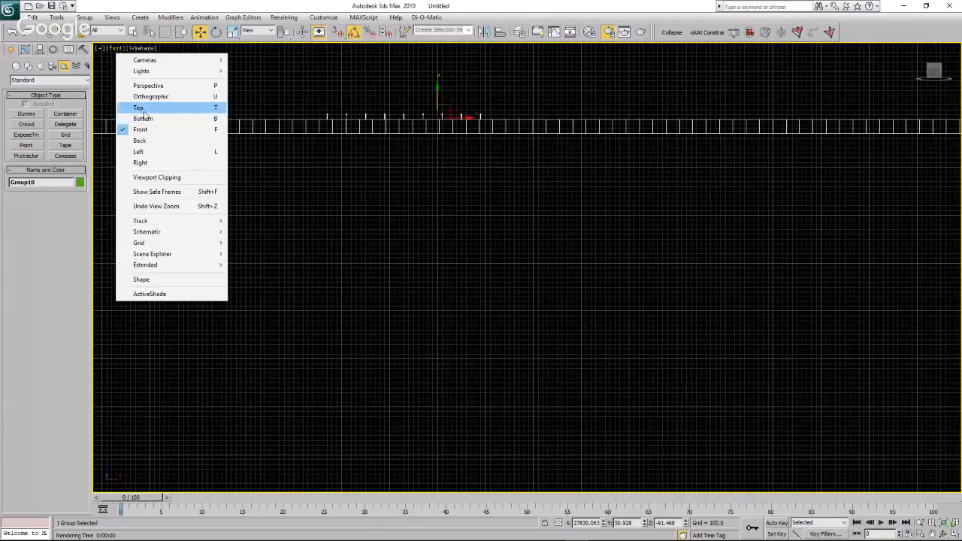
click(182, 110)
scroll(354, 189, down, 5)
drag(296, 148, 583, 236)
drag(290, 148, 638, 272)
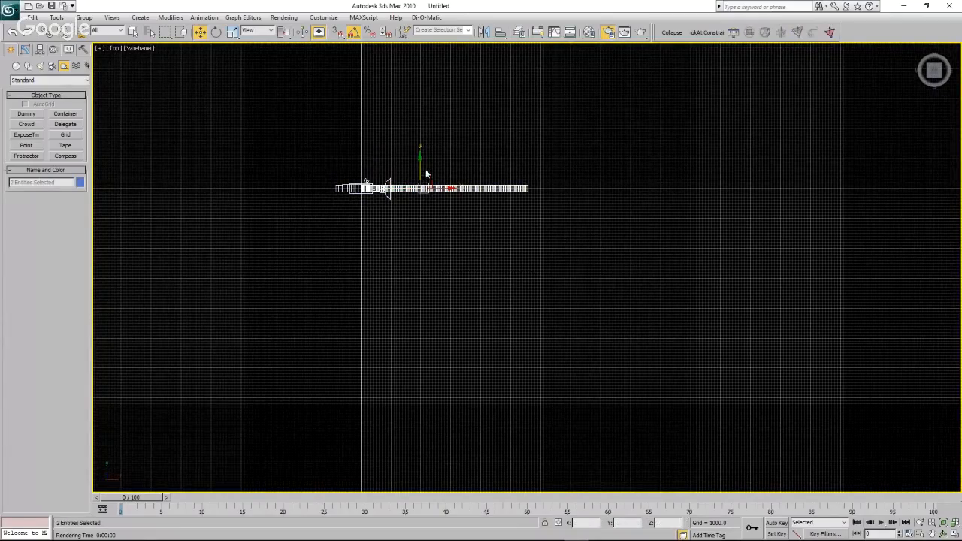
shift+drag(419, 167, 421, 50)
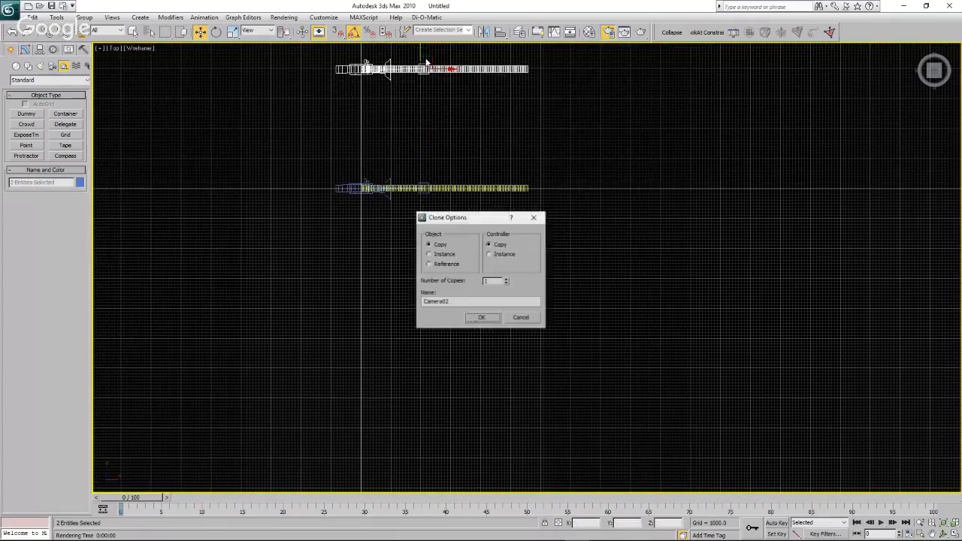
click(485, 319)
Freeze the copied camera and turbine group.
right_click(468, 70)
click(444, 122)
right_click(476, 94)
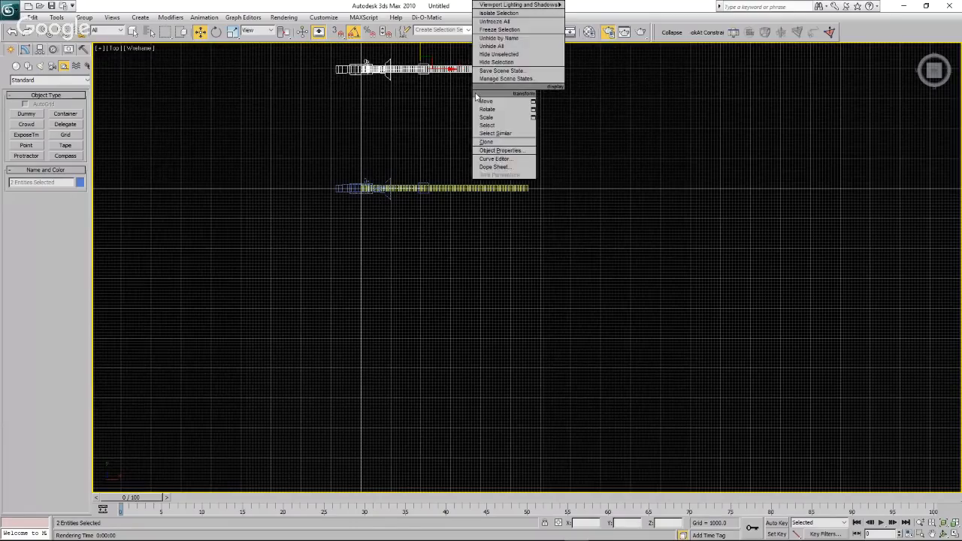
click(490, 107)
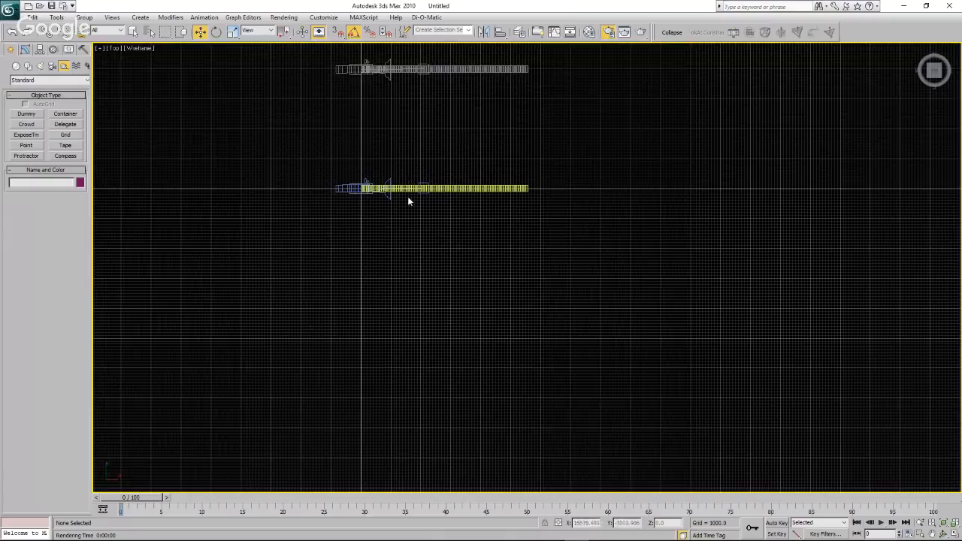
Return to the Front view with the camera and the whole length of the water in frame.
scroll(408, 199, up, 2)
scroll(408, 196, up, 3)
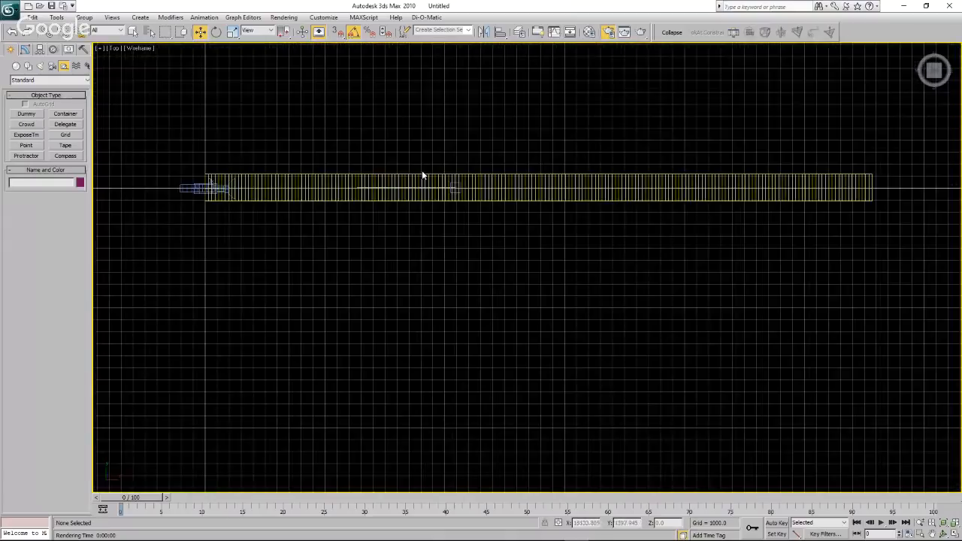
click(115, 50)
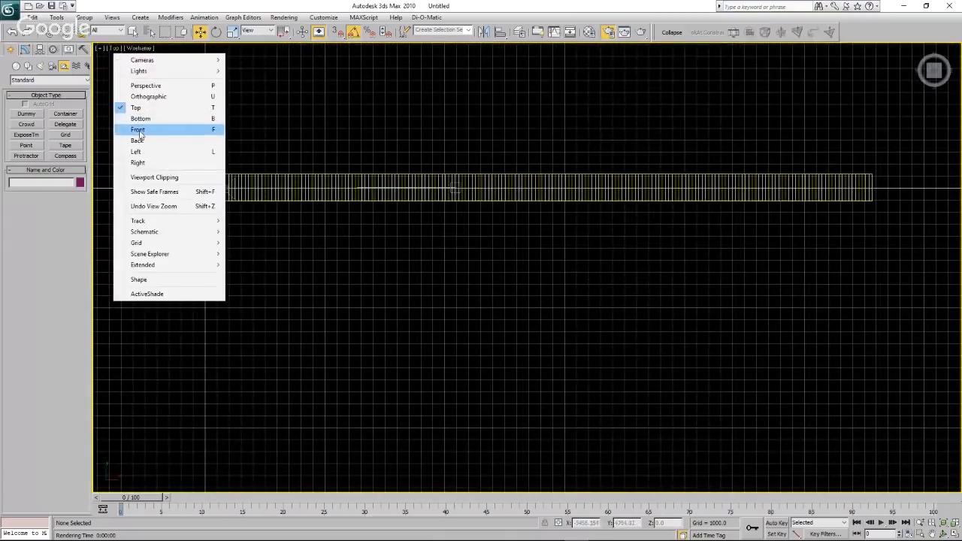
click(167, 130)
scroll(224, 176, down, 4)
scroll(402, 245, up, 4)
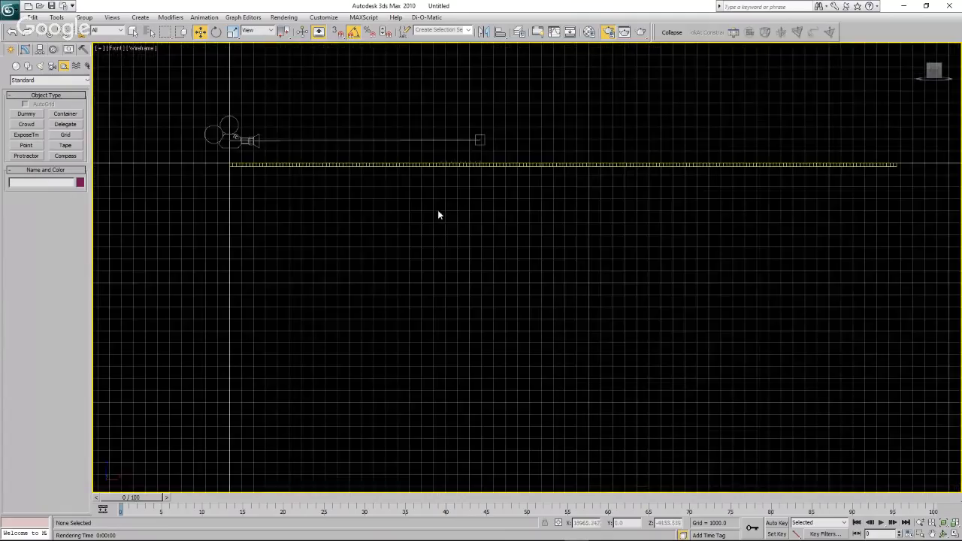
Move the original group's pivot to the water's upper corner beneath the camera, at about X 0.3 and Z -0.1.
click(515, 165)
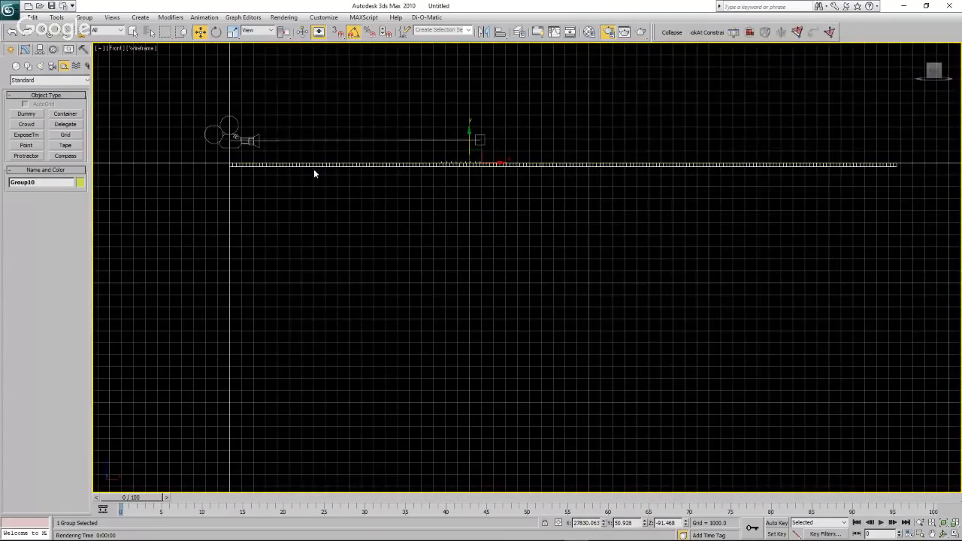
scroll(314, 169, up, 3)
click(41, 50)
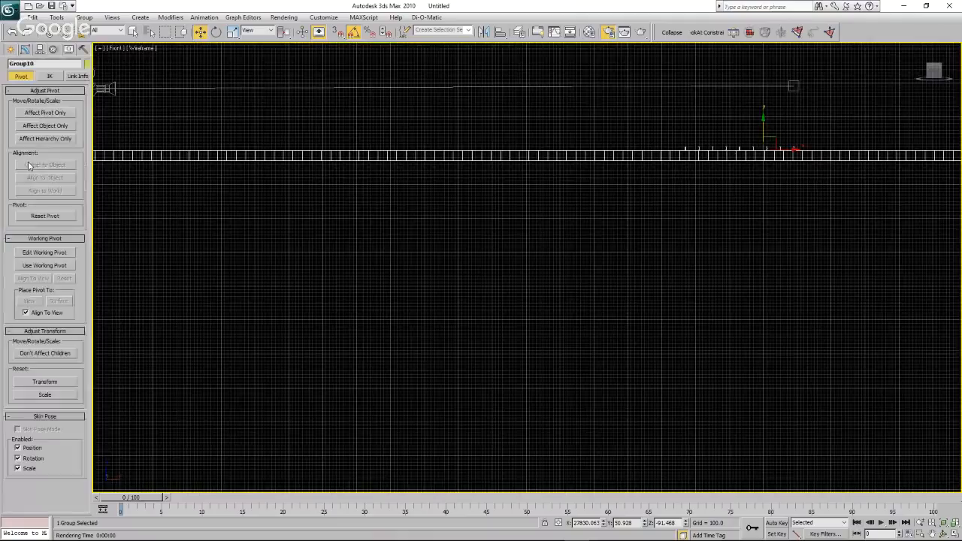
click(45, 113)
scroll(588, 193, down, 3)
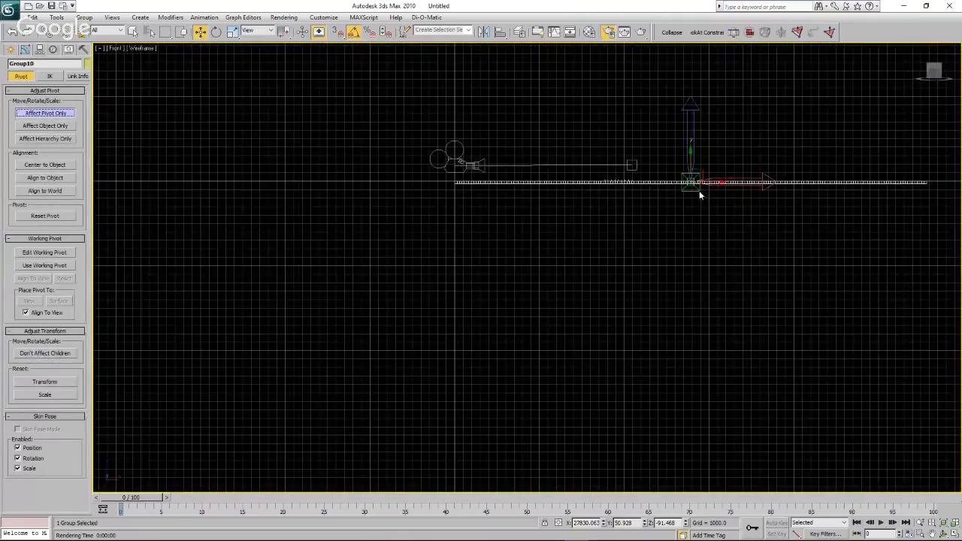
drag(700, 191, 476, 185)
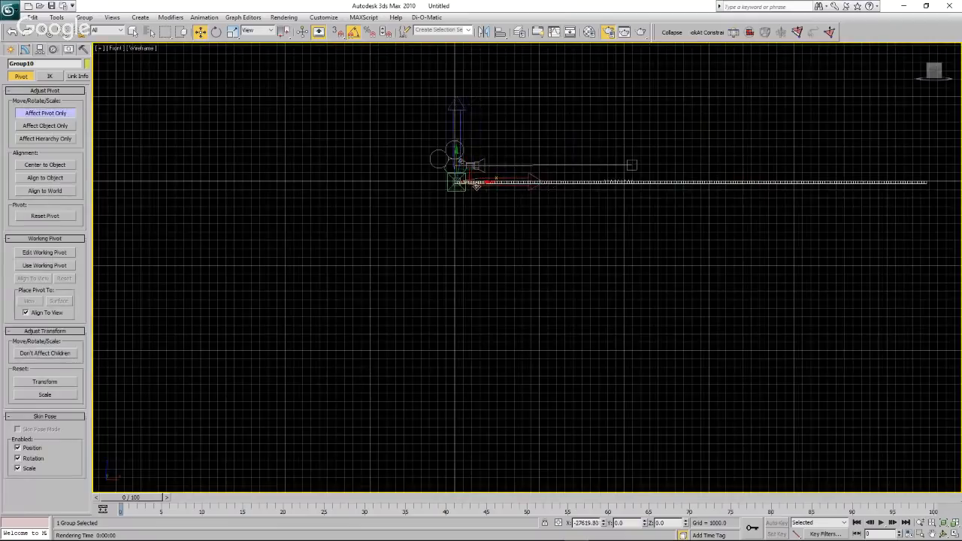
scroll(447, 186, up, 10)
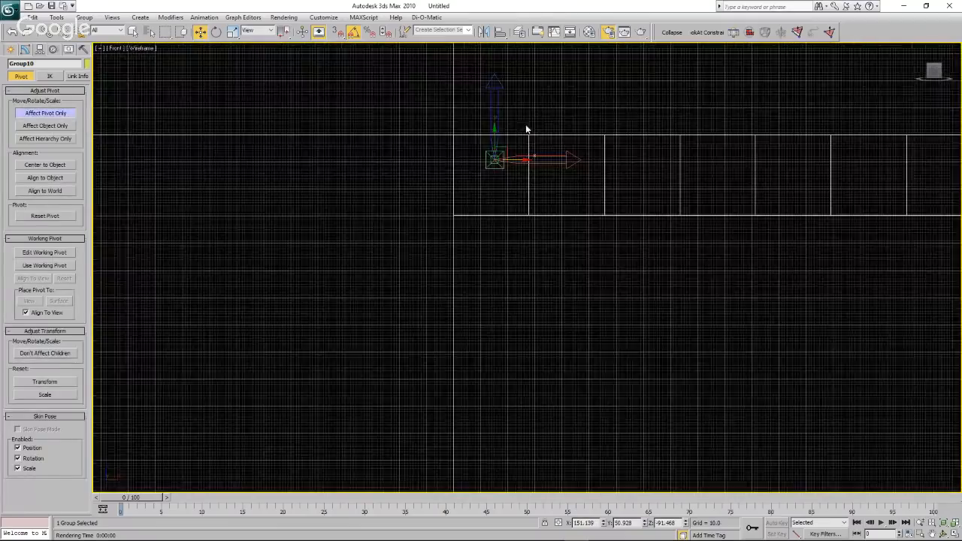
scroll(507, 156, up, 5)
drag(499, 176, 381, 107)
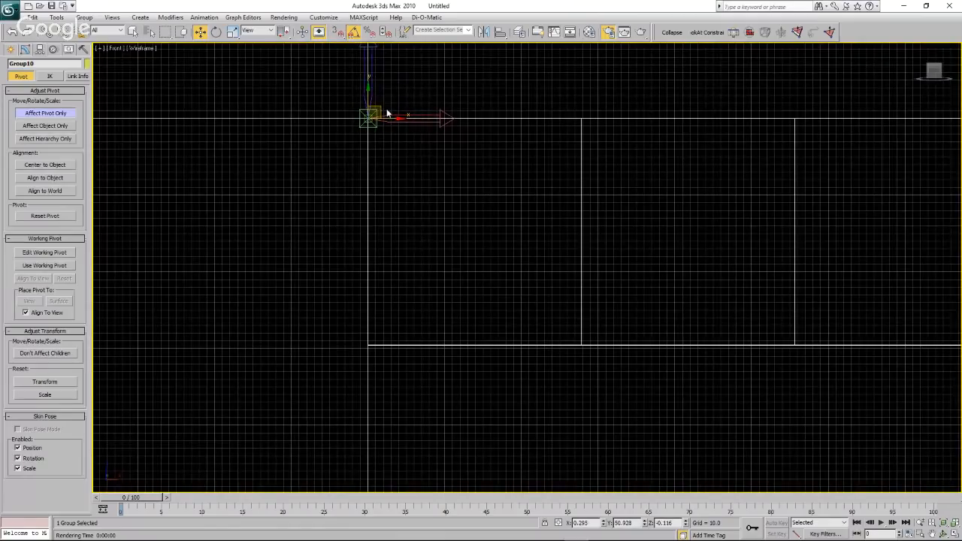
Apply a Bend modifier to the group of turbines and water.
click(25, 49)
click(87, 78)
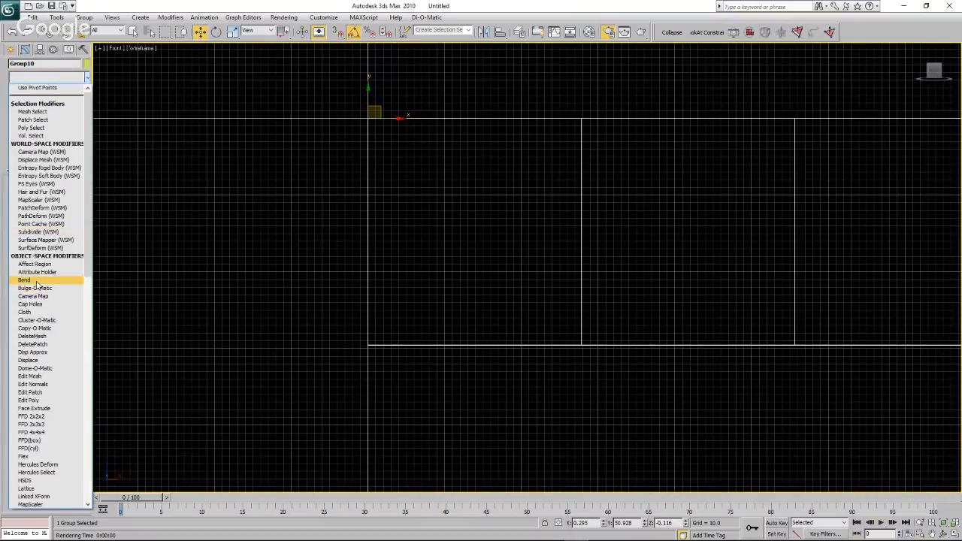
click(35, 282)
scroll(311, 181, down, 4)
scroll(271, 183, down, 4)
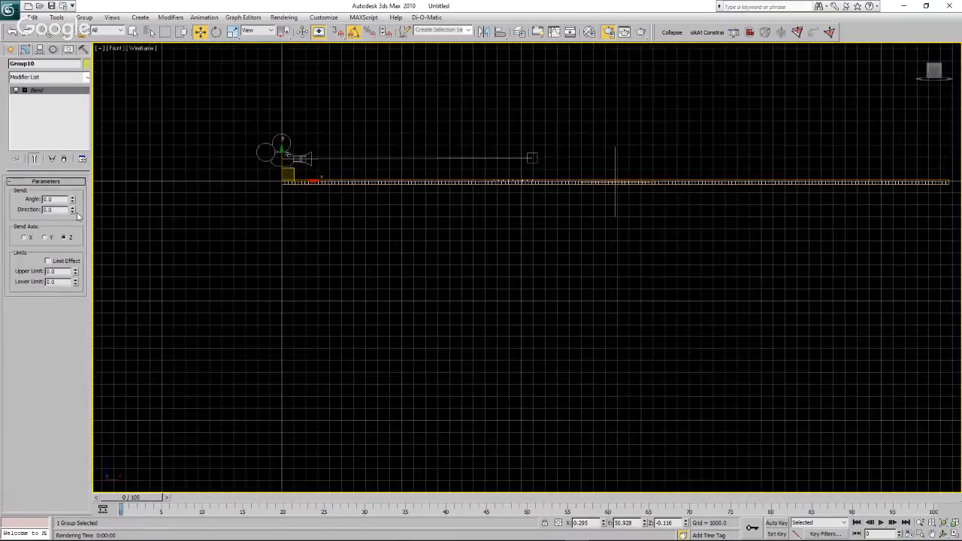
Try bending the group along the Y axis with an angle of 77 and a direction of 85.5.
click(50, 237)
drag(73, 201, 75, 122)
drag(73, 207, 82, 124)
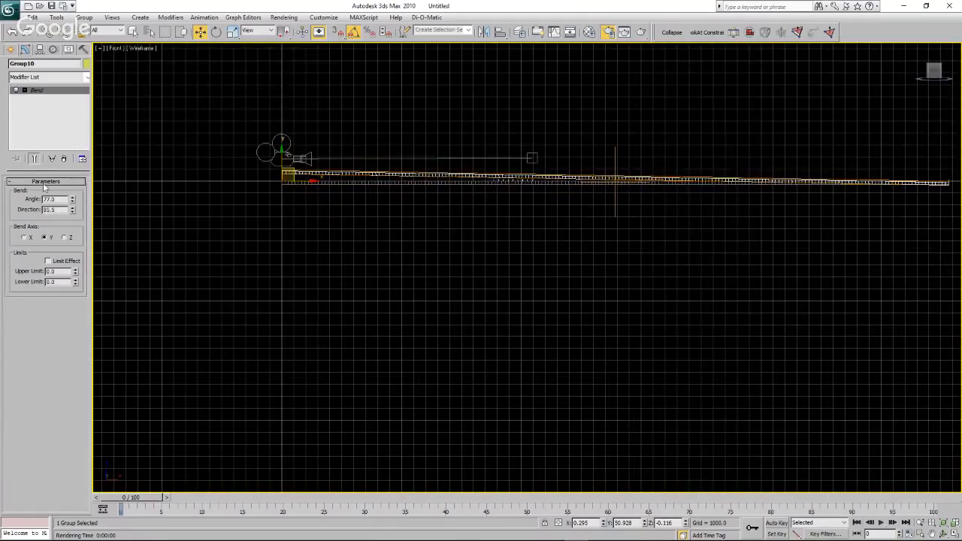
Set the group's Bend to the X axis with a direction of 0 and an angle of 0.5.
click(25, 237)
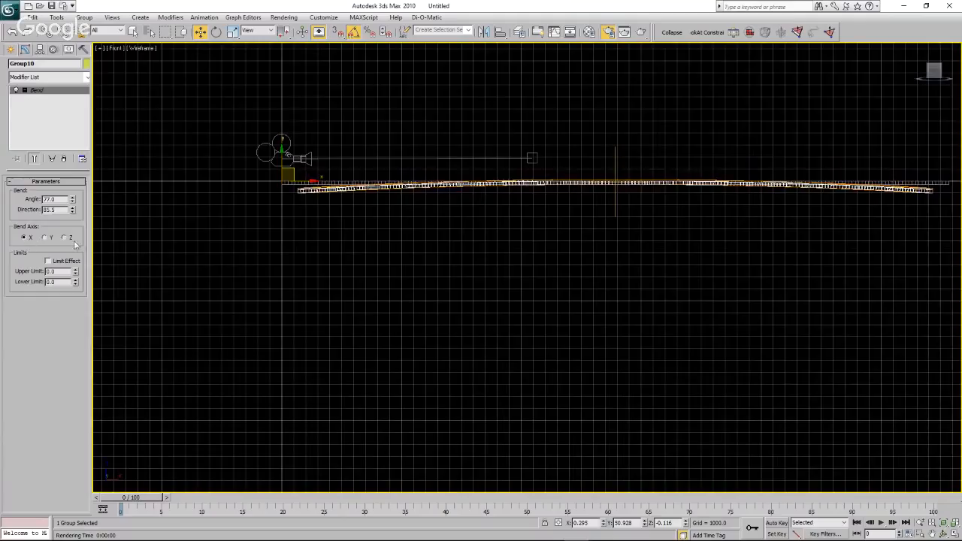
drag(73, 212, 81, 289)
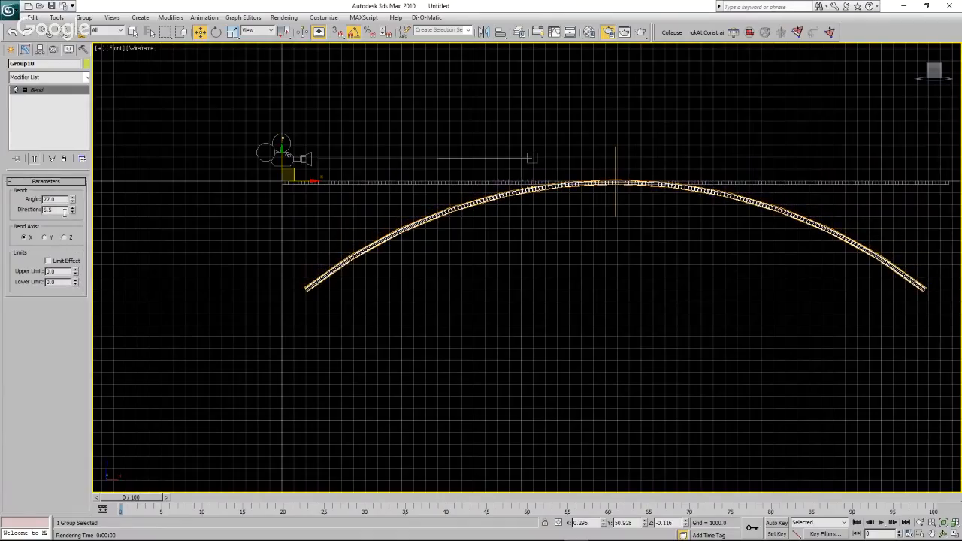
text(0)
key(Return)
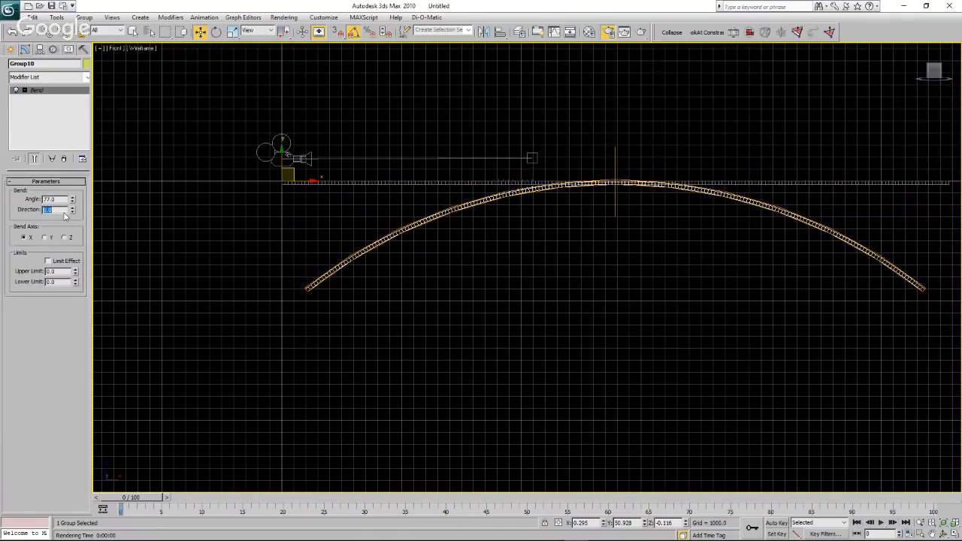
click(64, 200)
text(0)
key(Return)
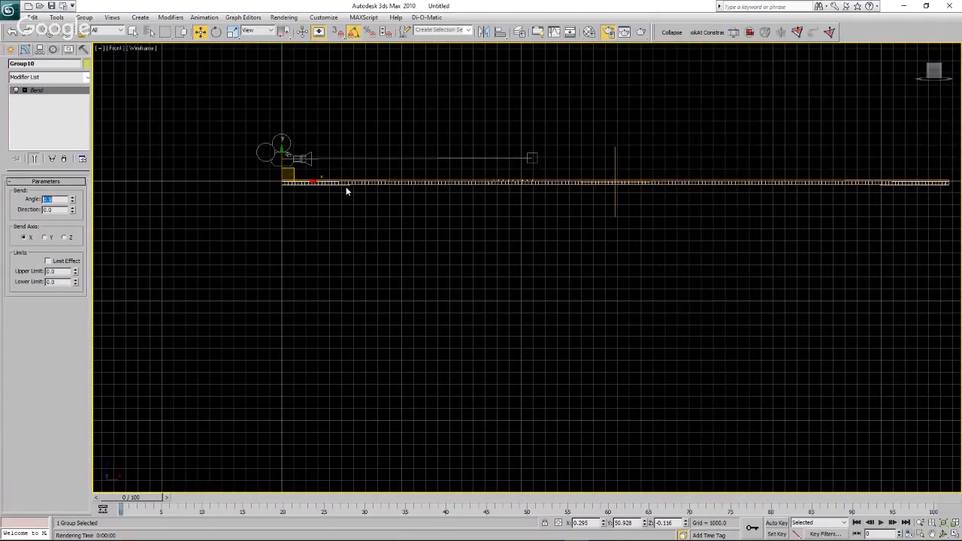
Raise the bent group to a Z position of about 60.3 so its water surface starts at the origin line.
scroll(297, 192, up, 2)
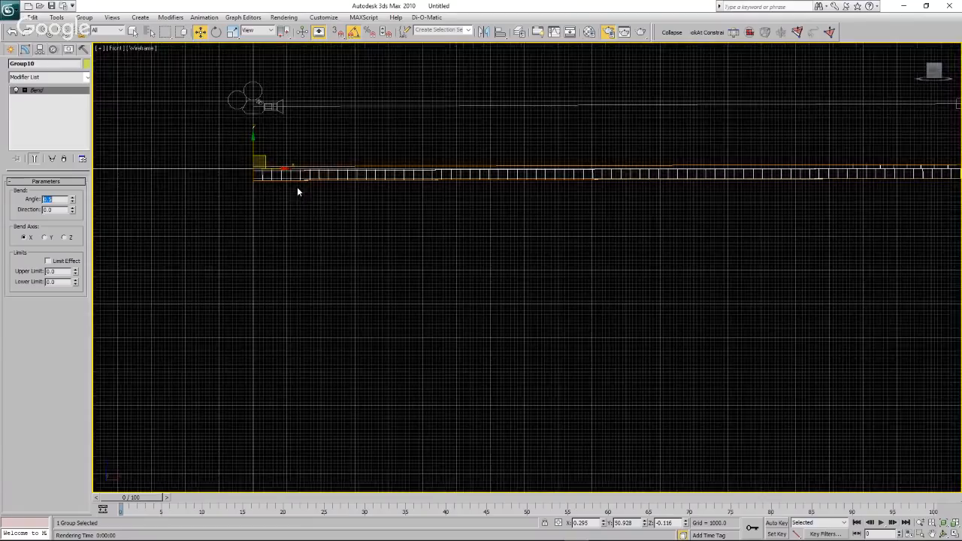
scroll(248, 173, up, 5)
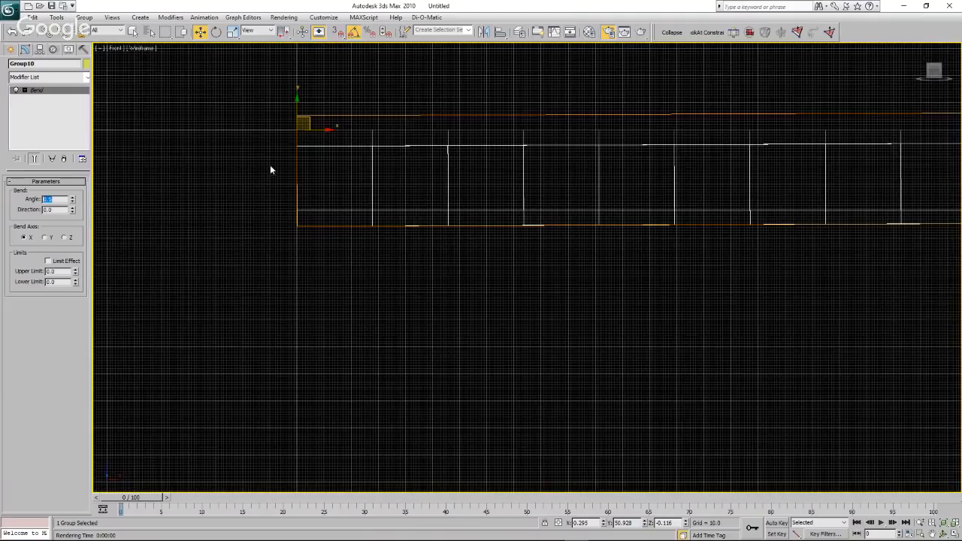
drag(298, 111, 299, 94)
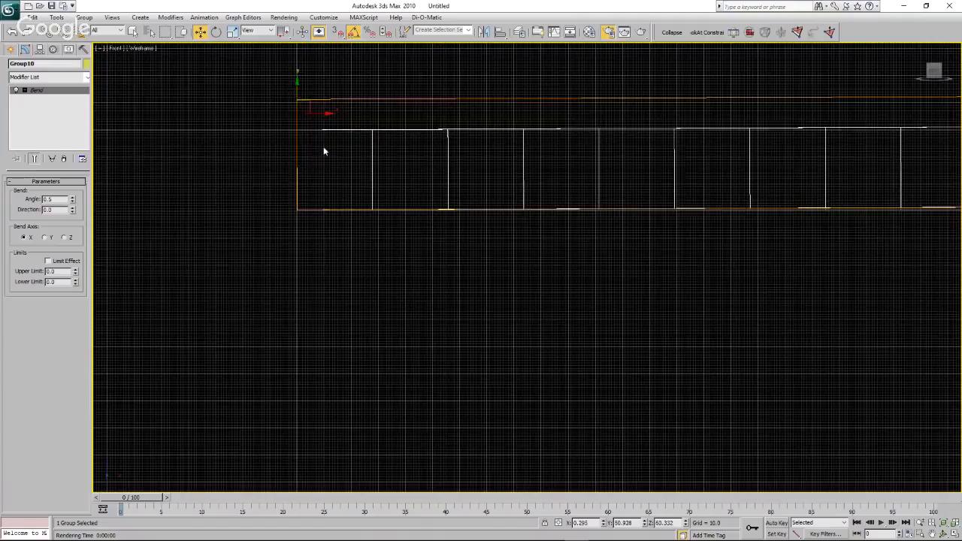
scroll(315, 197, down, 2)
scroll(314, 196, up, 2)
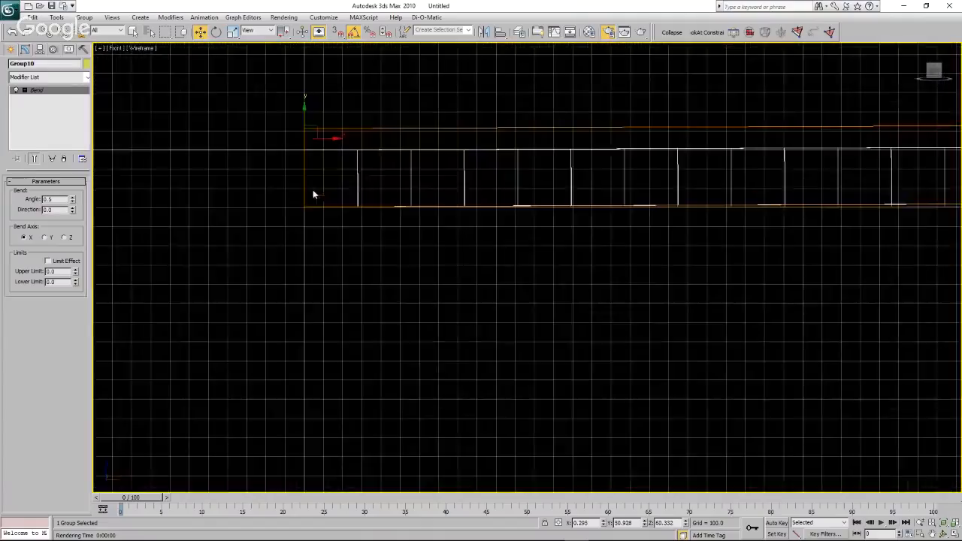
scroll(328, 160, up, 1)
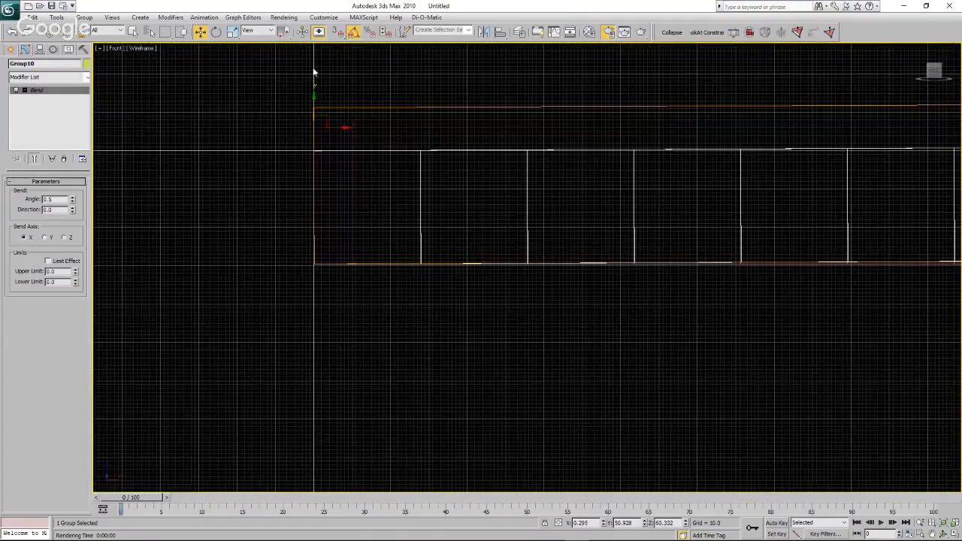
Set a finer angle snap increment for rotating the bent group.
click(216, 32)
right_click(353, 32)
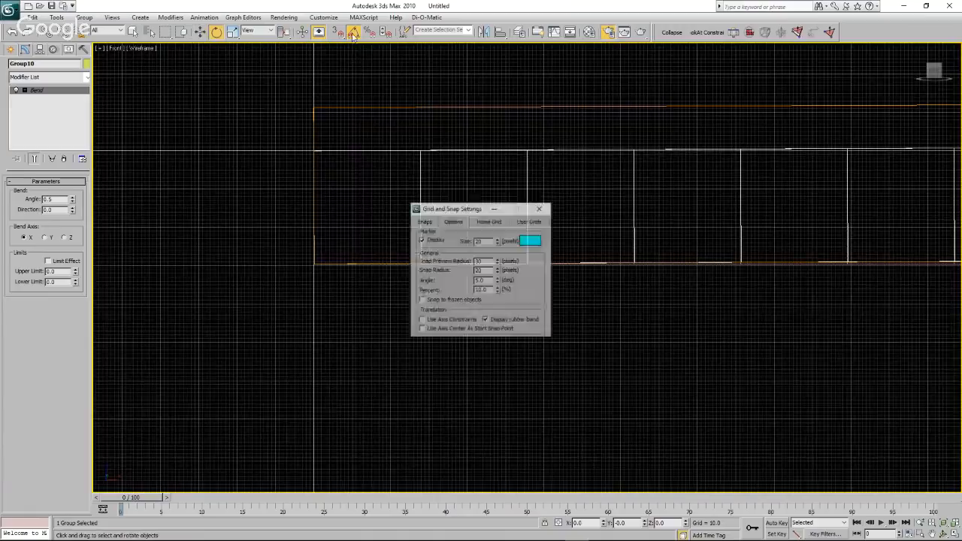
double_click(480, 280)
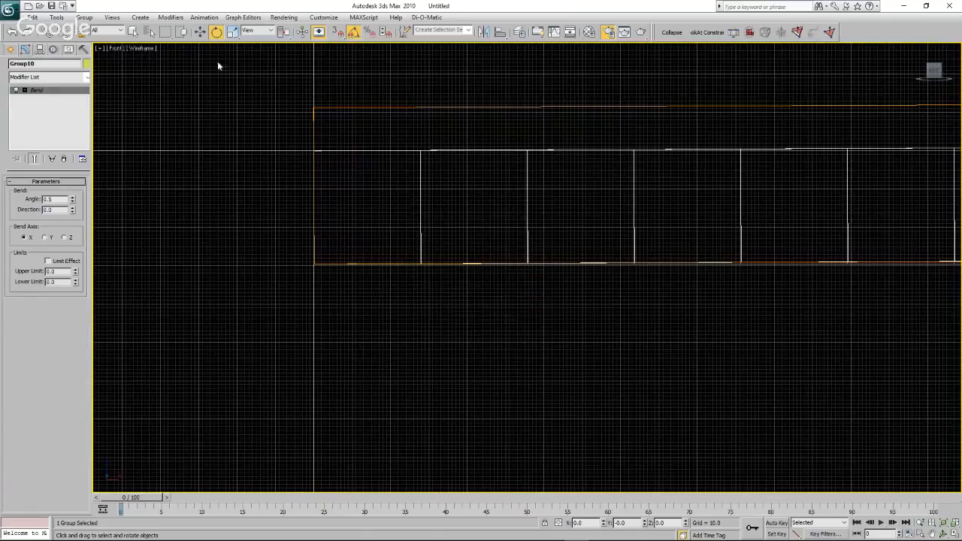
Rotate the bent group of turbines and water 0.5 degrees about the Y axis so it slopes down away from the camera.
click(264, 156)
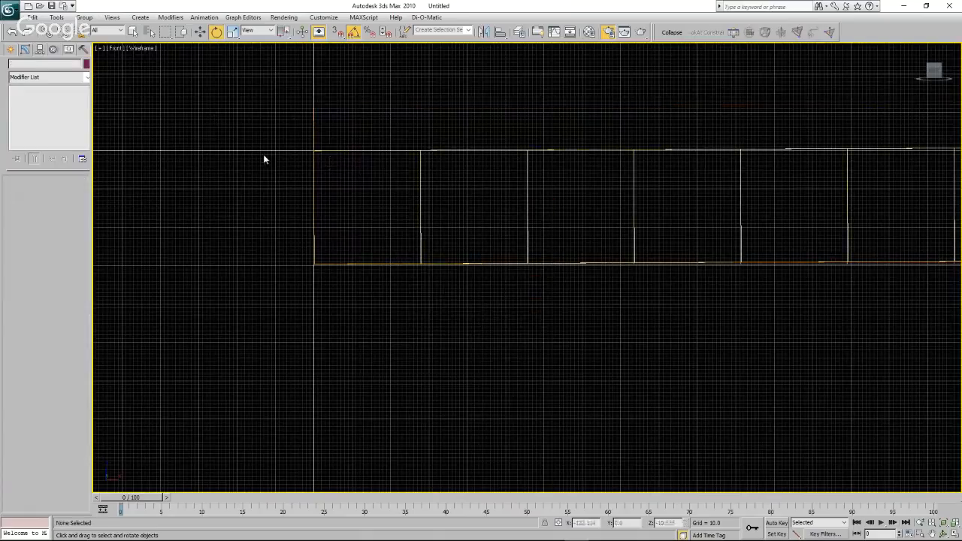
click(333, 151)
scroll(118, 208, down, 8)
scroll(359, 235, down, 3)
scroll(637, 218, up, 3)
scroll(537, 247, up, 3)
scroll(539, 190, up, 6)
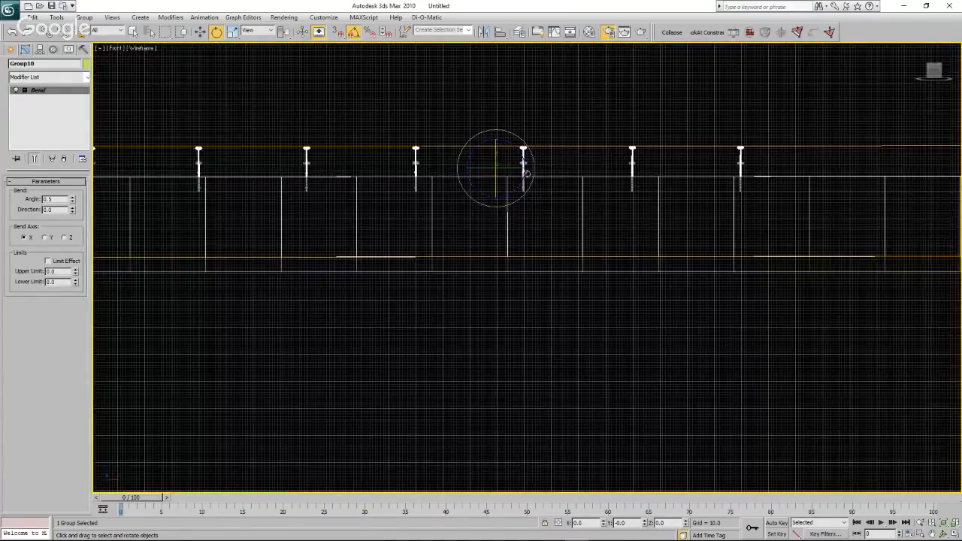
drag(523, 154, 524, 155)
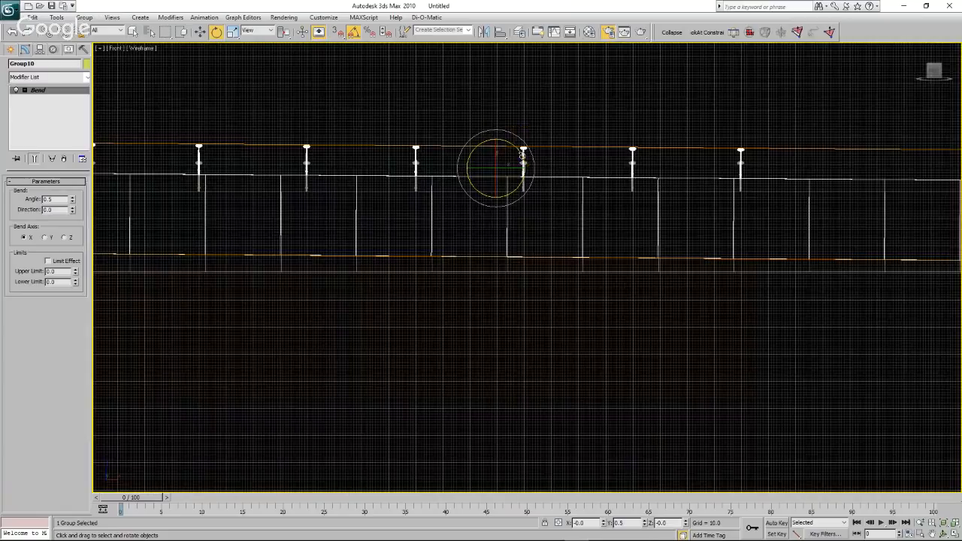
Lower the rotated group to a Z position of about 59.1, lining its near water corner up with the flat water.
scroll(669, 213, down, 5)
scroll(681, 214, down, 3)
key(w)
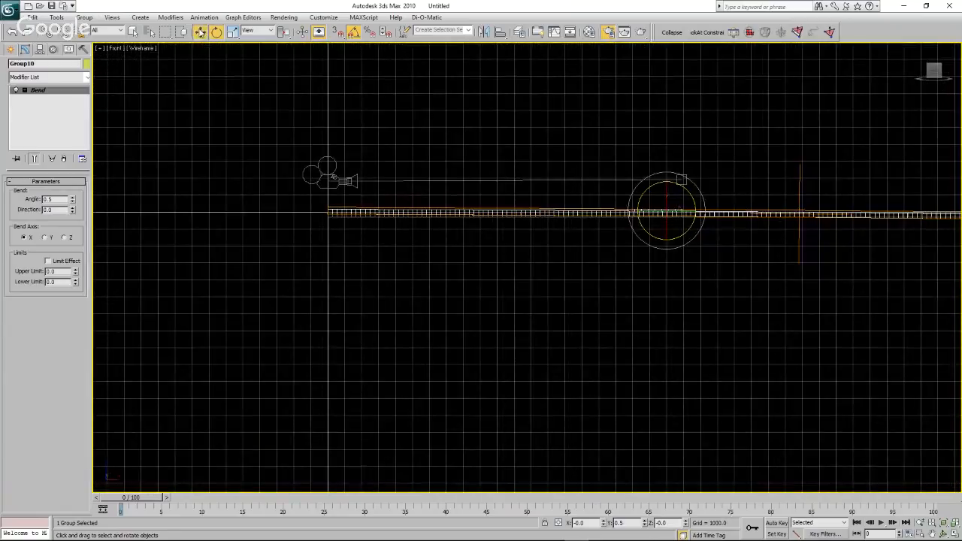
scroll(316, 214, up, 10)
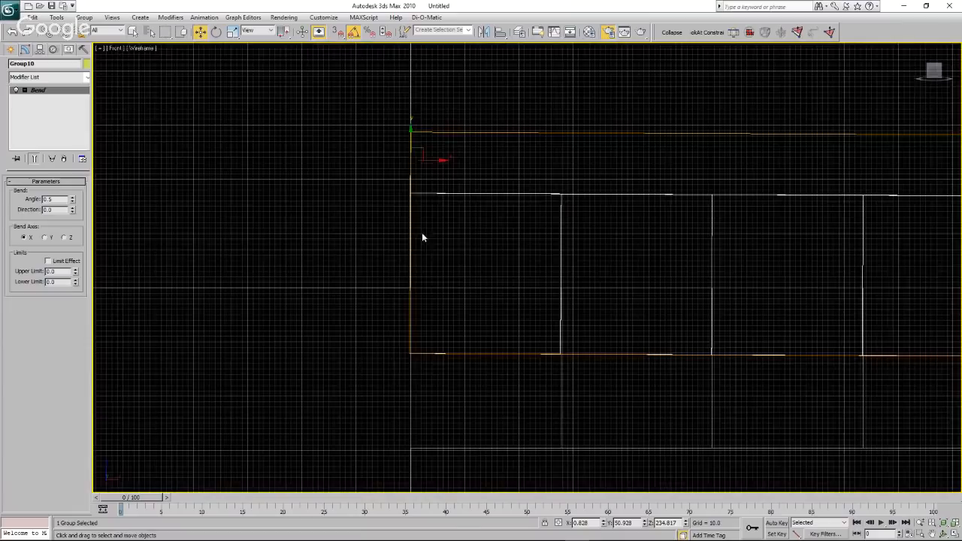
drag(413, 142, 406, 237)
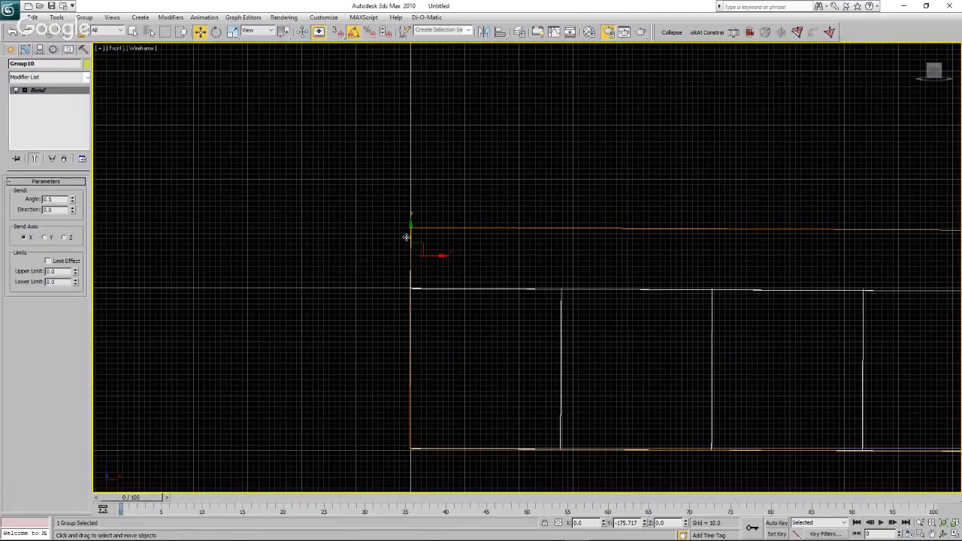
click(366, 257)
scroll(366, 258, down, 10)
scroll(366, 259, down, 3)
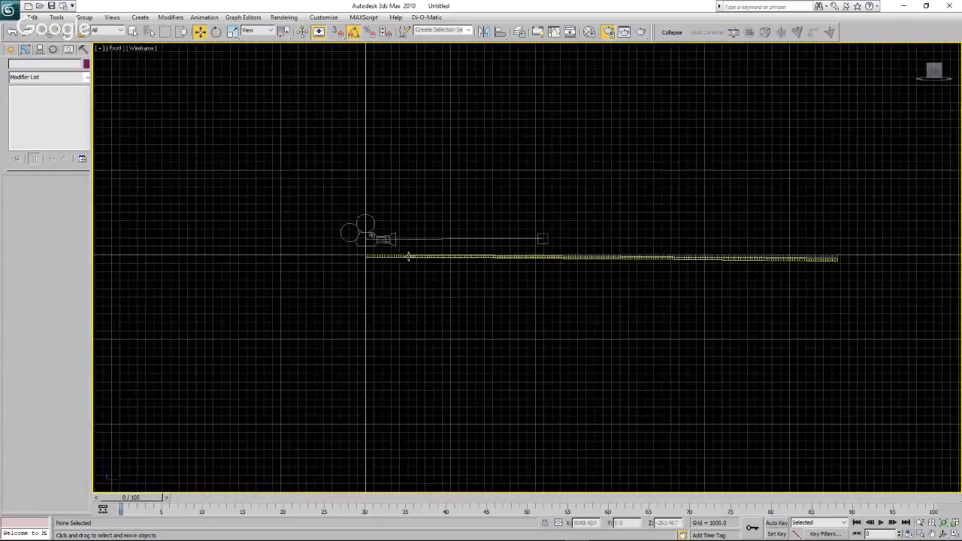
Unfreeze all objects and compare the flat and bent turbine rows in the front view.
right_click(308, 199)
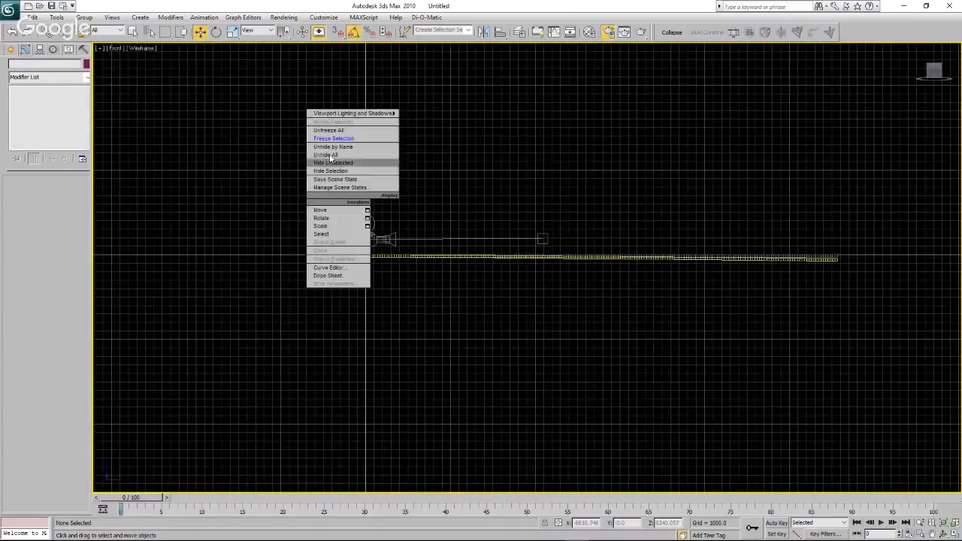
click(338, 132)
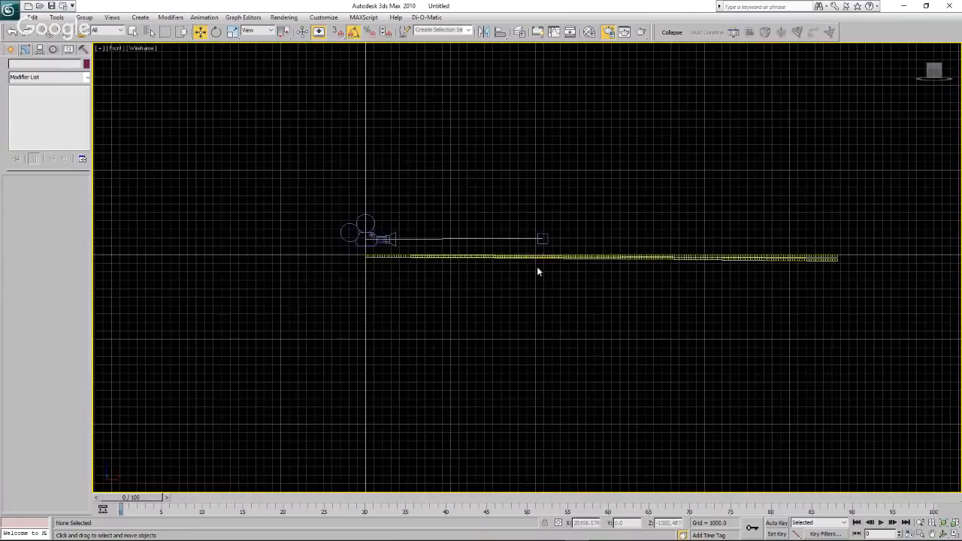
scroll(526, 269, up, 5)
scroll(572, 248, up, 5)
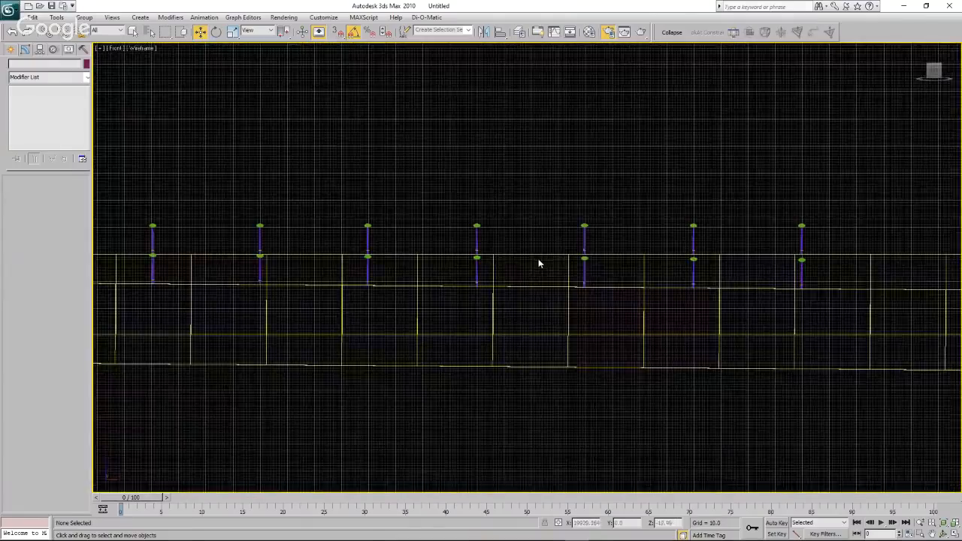
scroll(505, 271, down, 3)
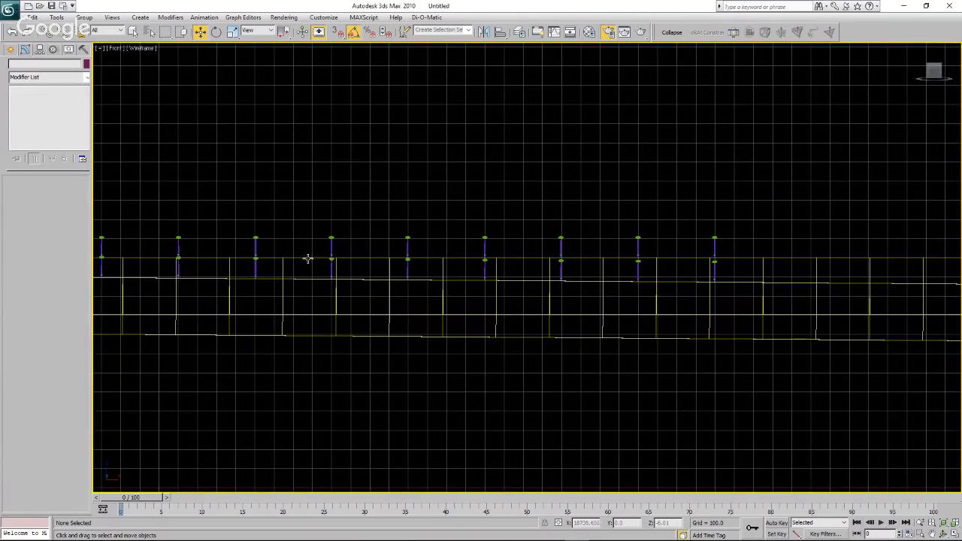
scroll(548, 200, down, 5)
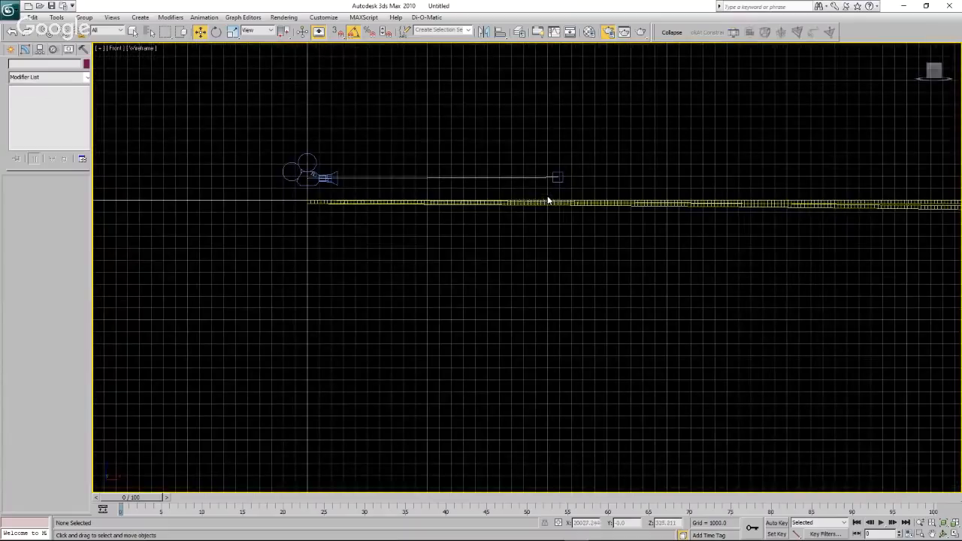
Lower the camera together with its target until it sits just above the near edge of the water surface.
drag(259, 136, 587, 185)
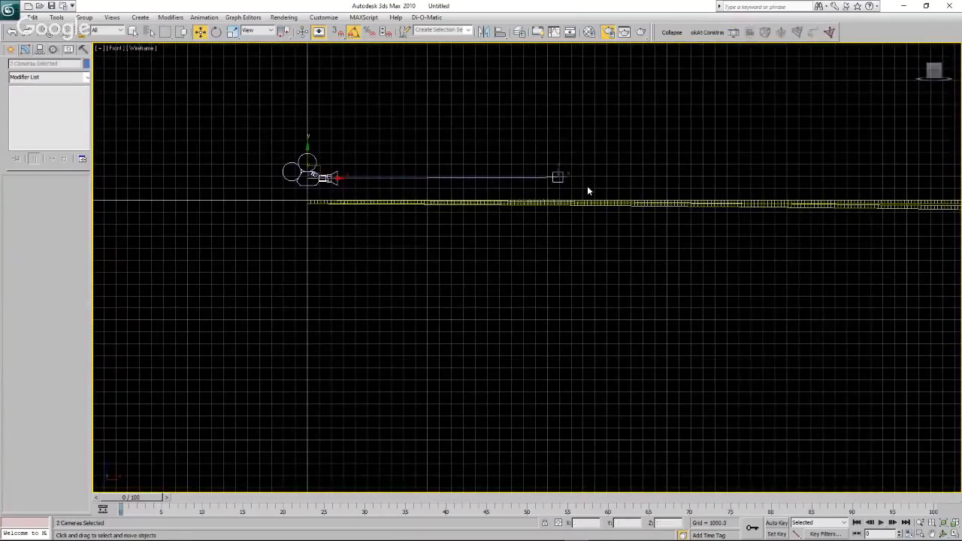
scroll(323, 181, up, 3)
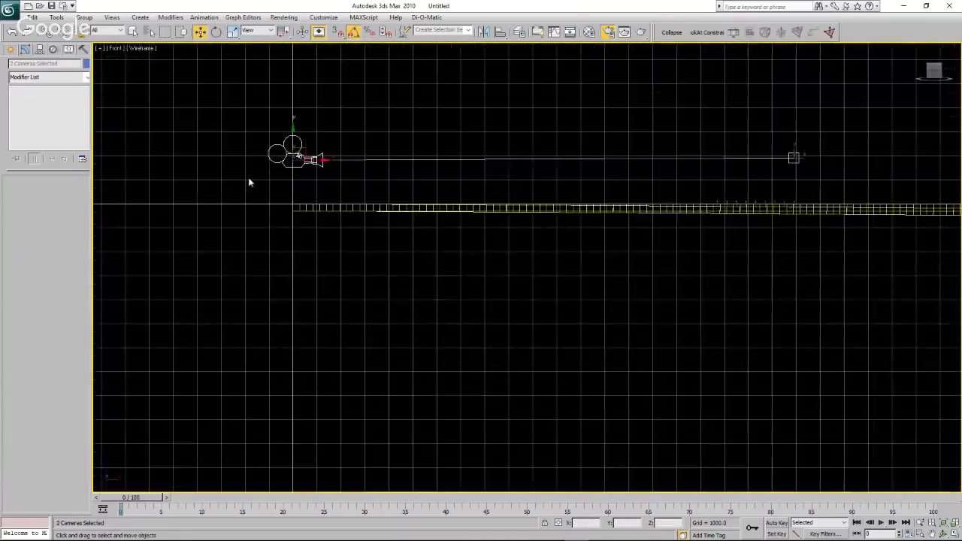
scroll(248, 178, up, 3)
drag(340, 126, 334, 198)
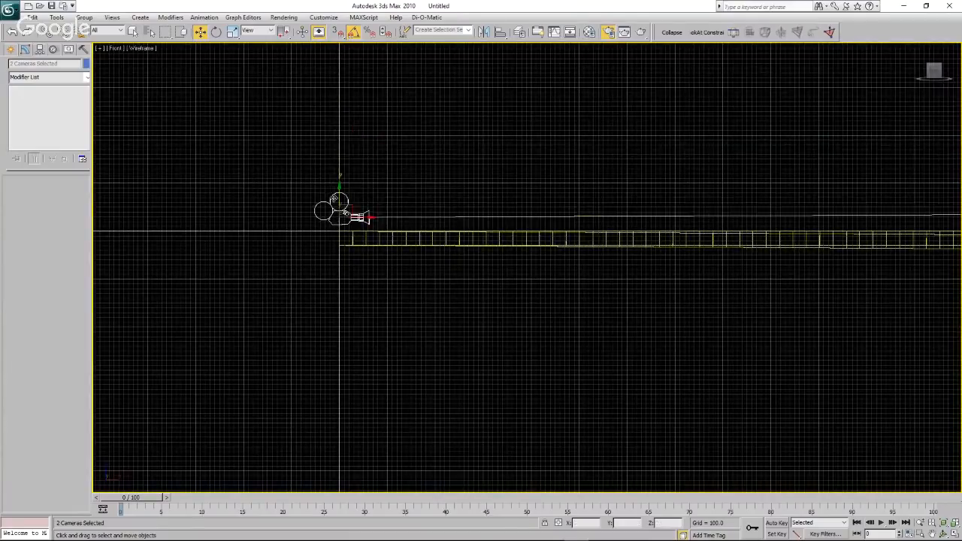
scroll(338, 225, up, 5)
scroll(335, 226, down, 3)
scroll(343, 218, up, 4)
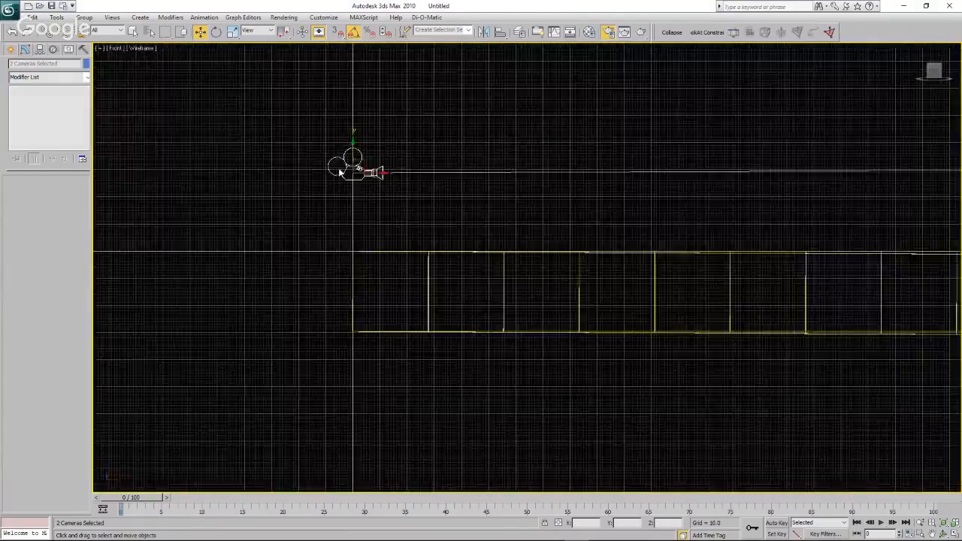
drag(361, 123, 361, 267)
scroll(347, 316, up, 5)
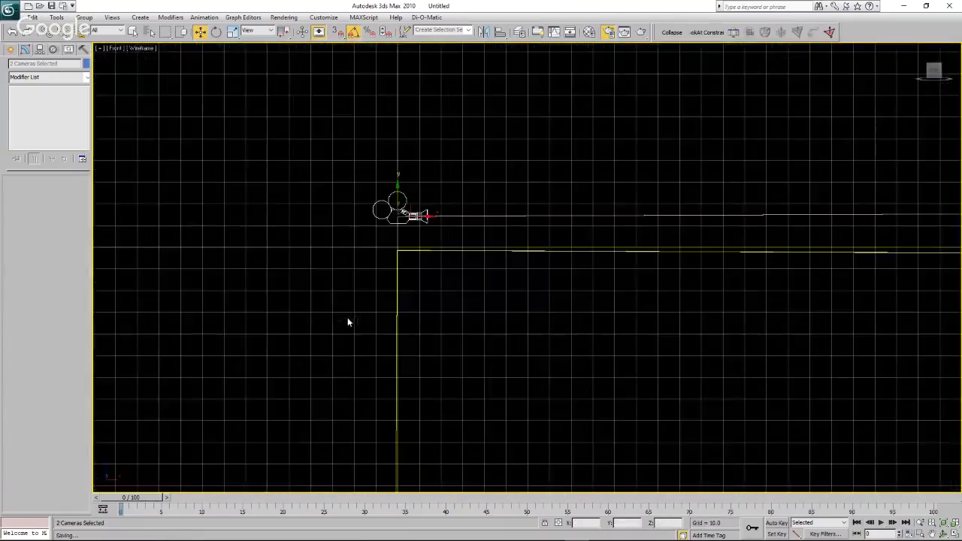
scroll(376, 253, up, 3)
drag(418, 162, 418, 183)
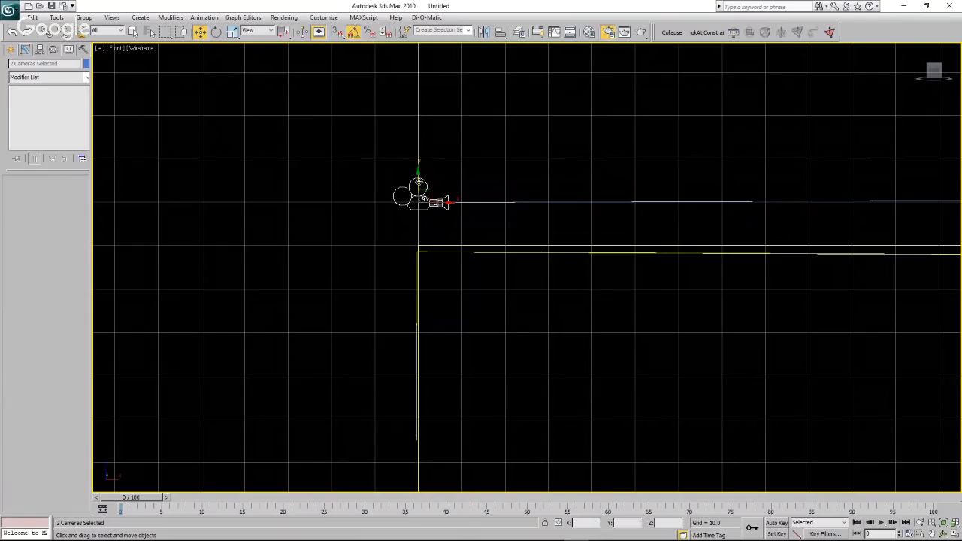
Raise the bent group to a Z position of about 60.5 so its near water edge meets the flat water surface.
click(443, 277)
click(440, 253)
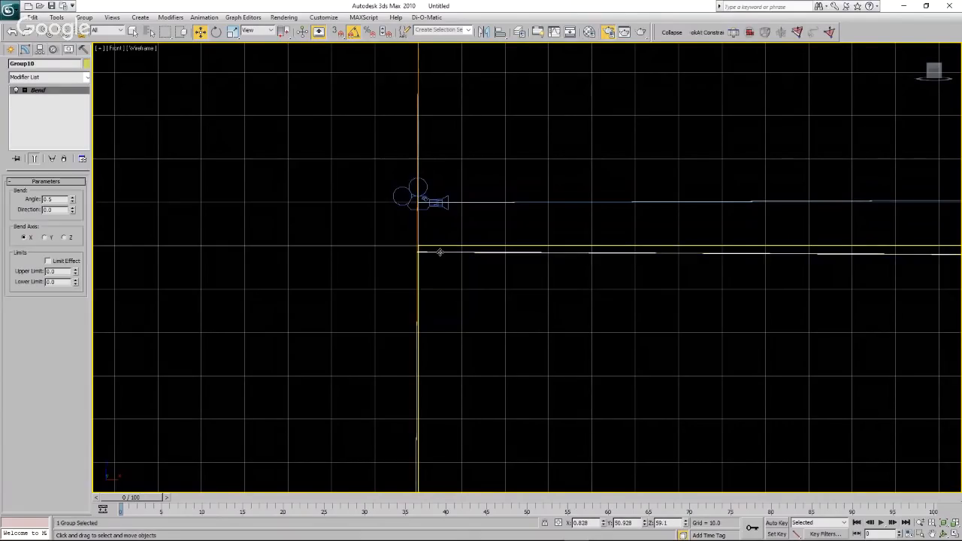
drag(431, 253, 430, 248)
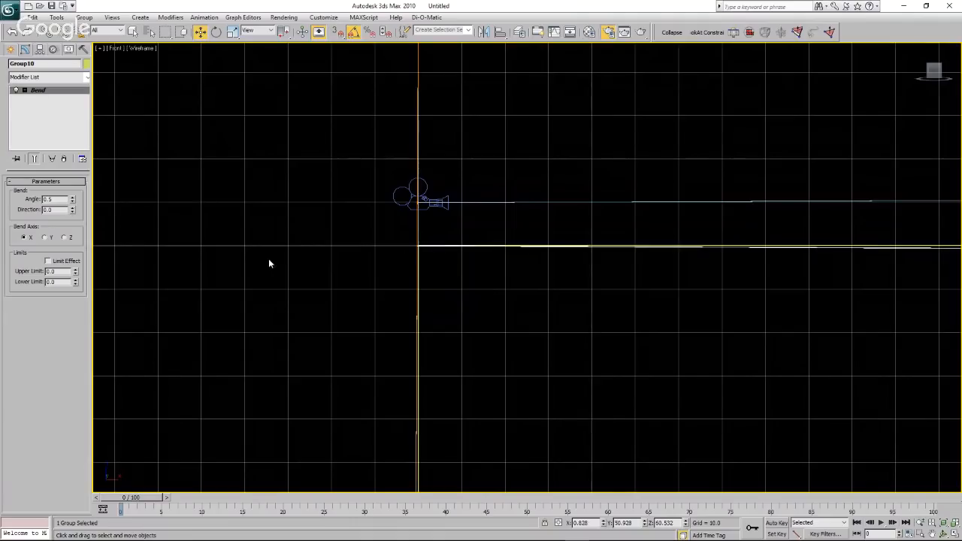
Examine the farthest turbines of the flat and bent rows and the camera target's position from the front and an angled view.
scroll(269, 263, down, 6)
scroll(269, 263, down, 5)
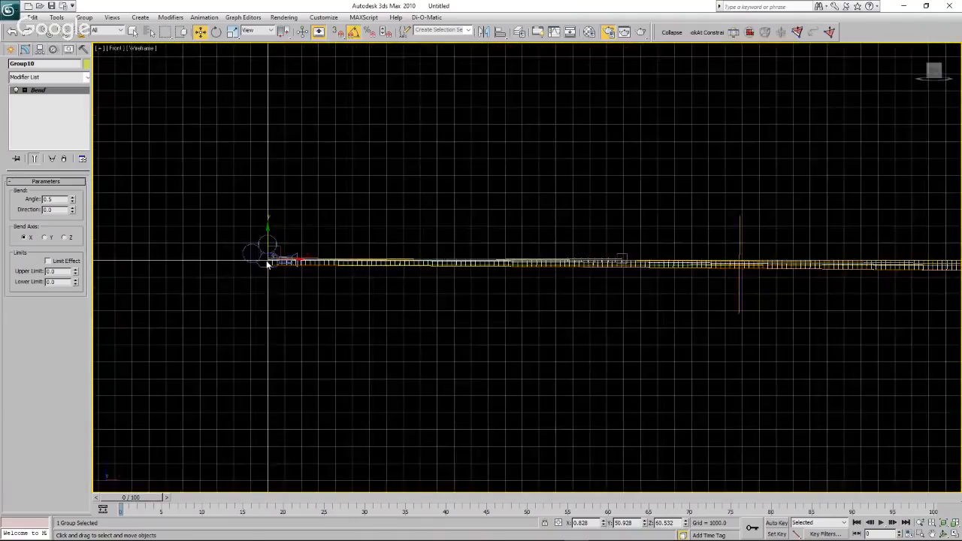
scroll(434, 255, up, 10)
scroll(435, 248, up, 10)
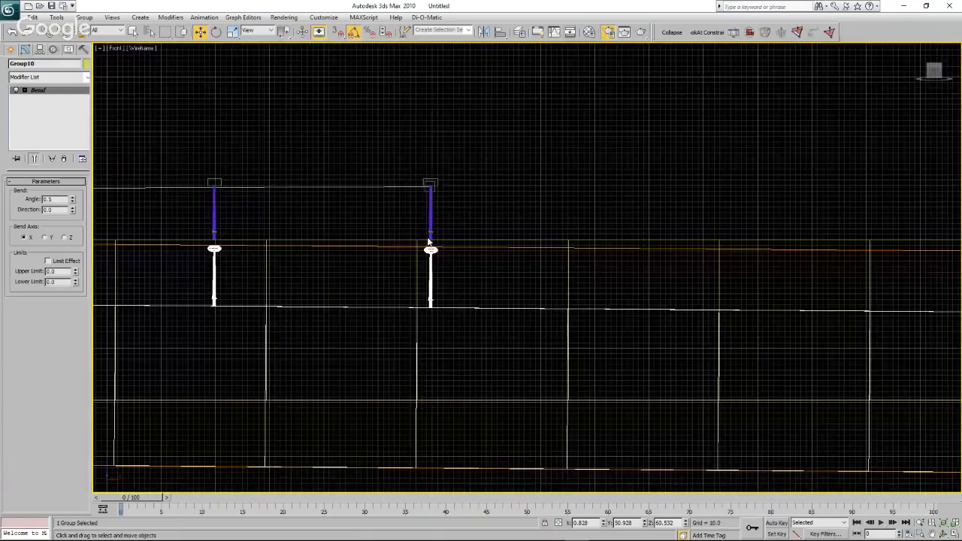
click(436, 204)
scroll(414, 201, up, 4)
scroll(414, 202, up, 2)
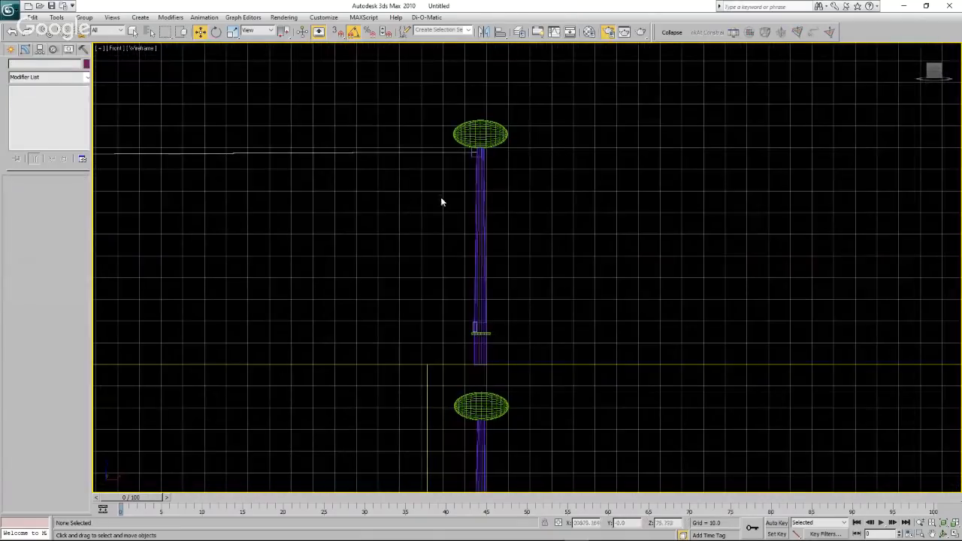
click(944, 534)
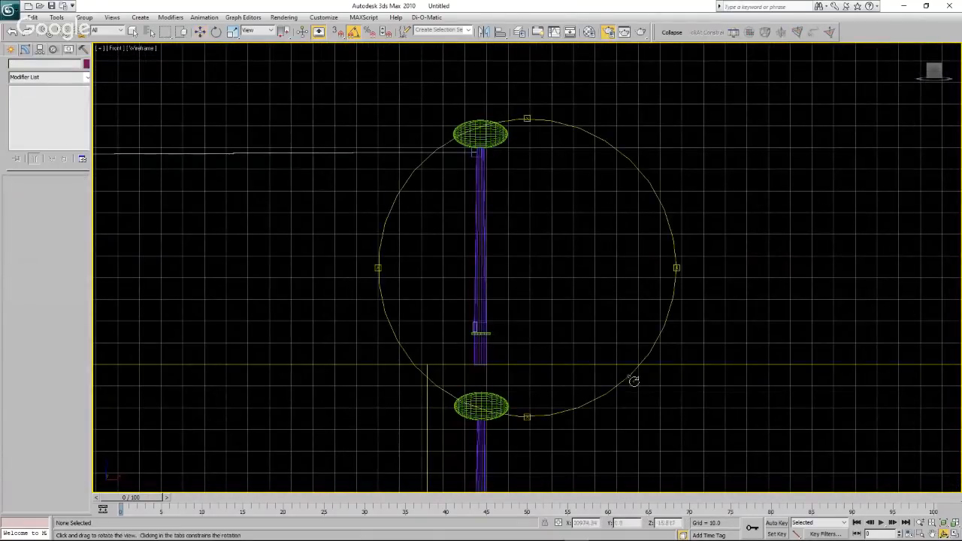
drag(587, 326, 550, 358)
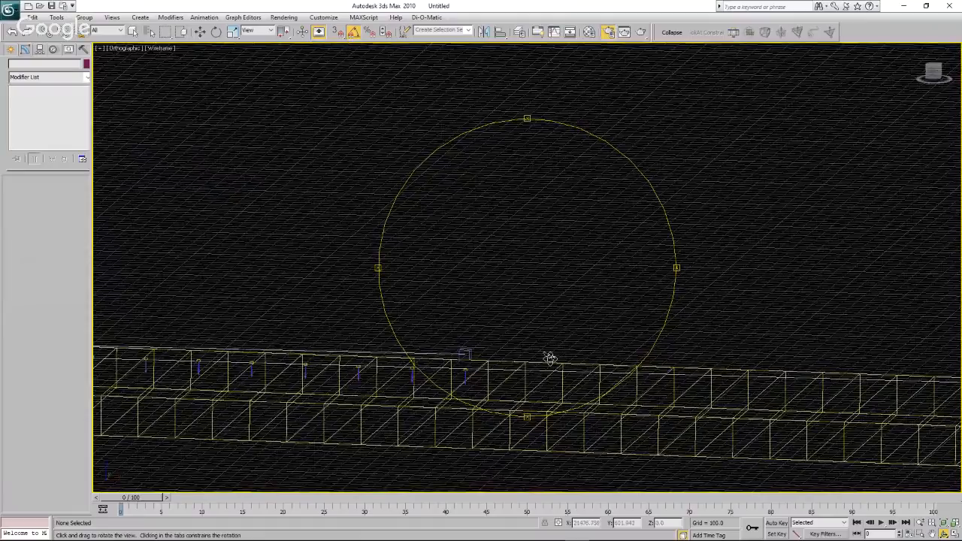
key(w)
scroll(468, 376, up, 6)
Lower the Camera01 target in the front view to about Z -29.2, near the top of the bent row's farthest turbine tower.
click(460, 285)
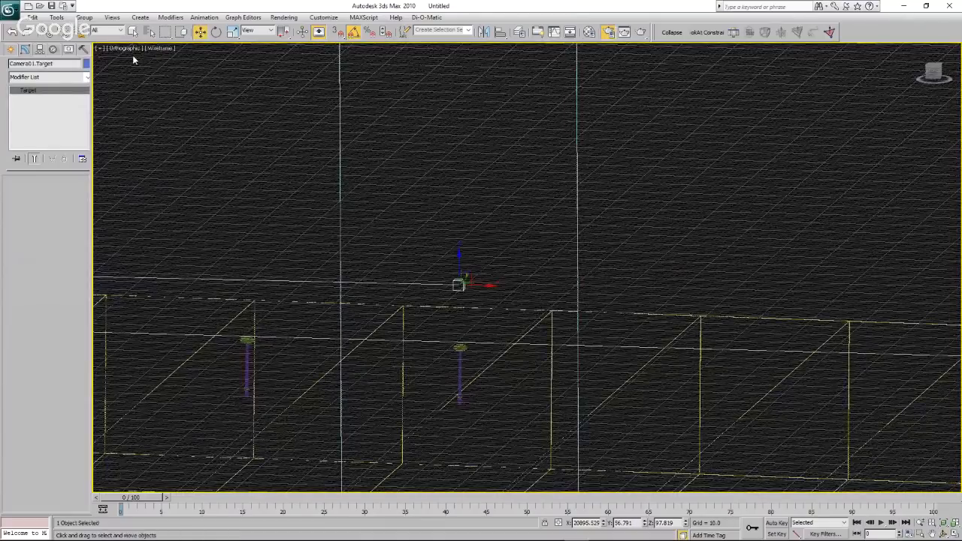
key(f)
scroll(411, 280, down, 8)
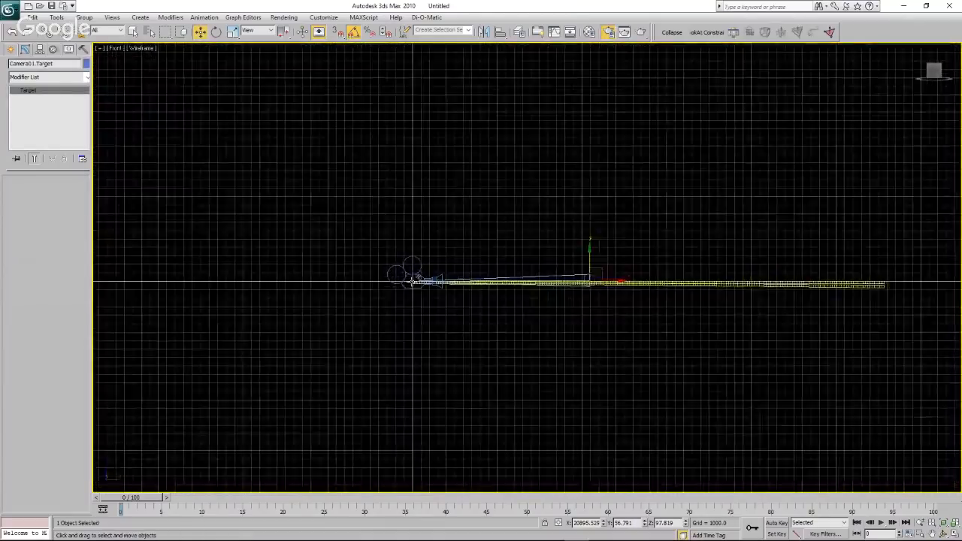
scroll(527, 288, up, 8)
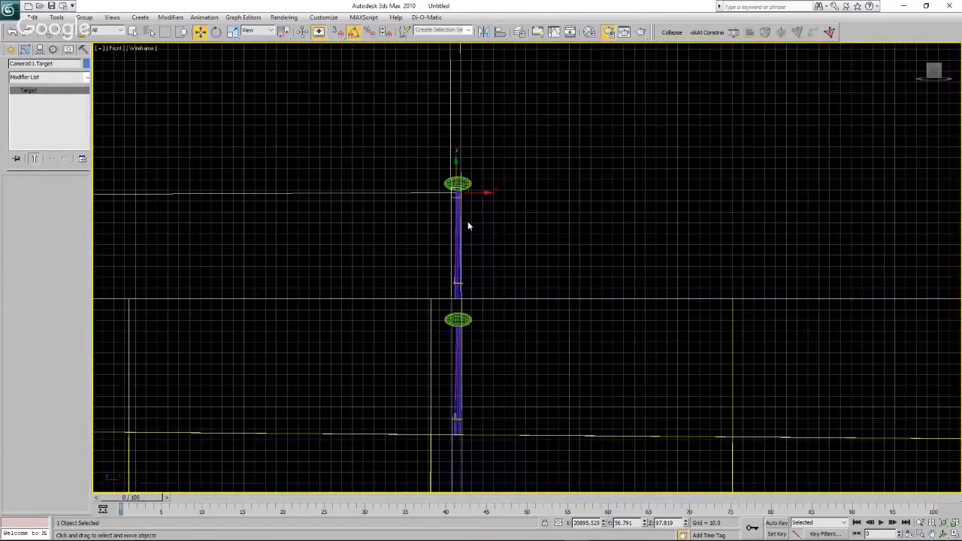
drag(460, 175, 462, 310)
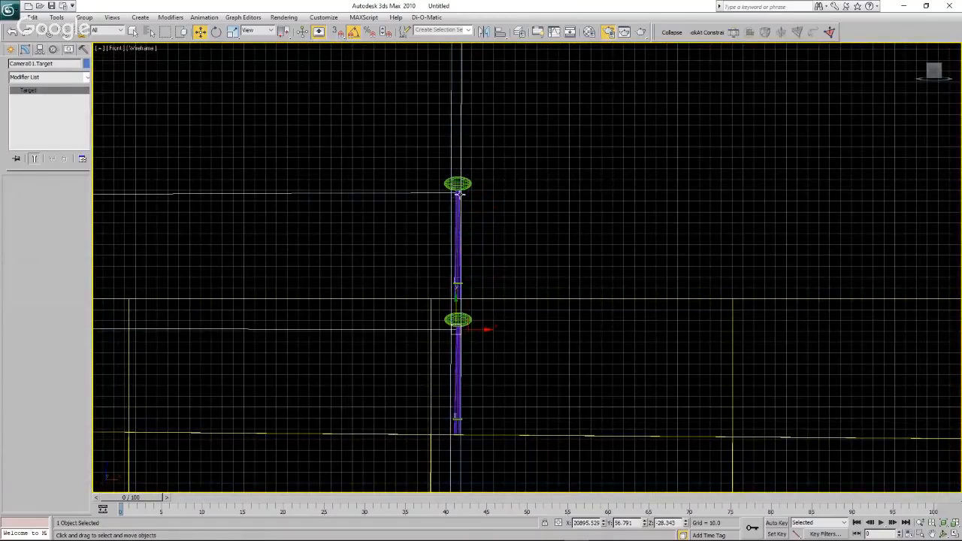
drag(456, 310, 457, 311)
click(625, 210)
scroll(619, 219, down, 8)
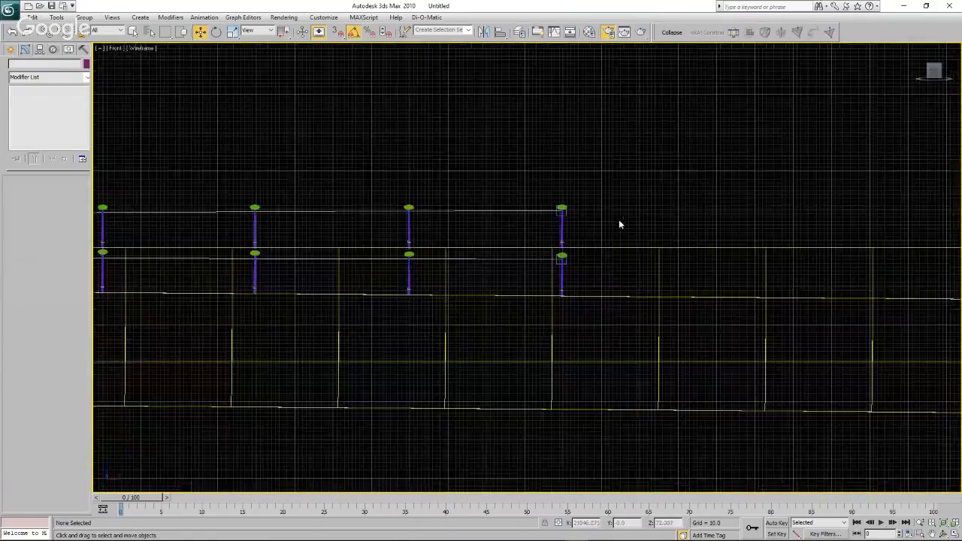
scroll(618, 219, up, 8)
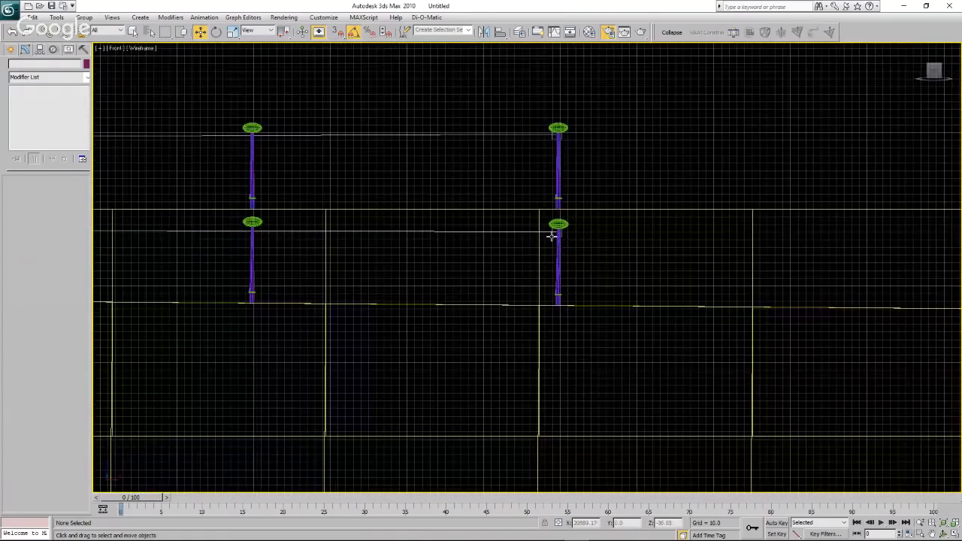
click(555, 234)
Select Camera01 from the scene's object list and rename it Curve Cam.
scroll(719, 248, down, 10)
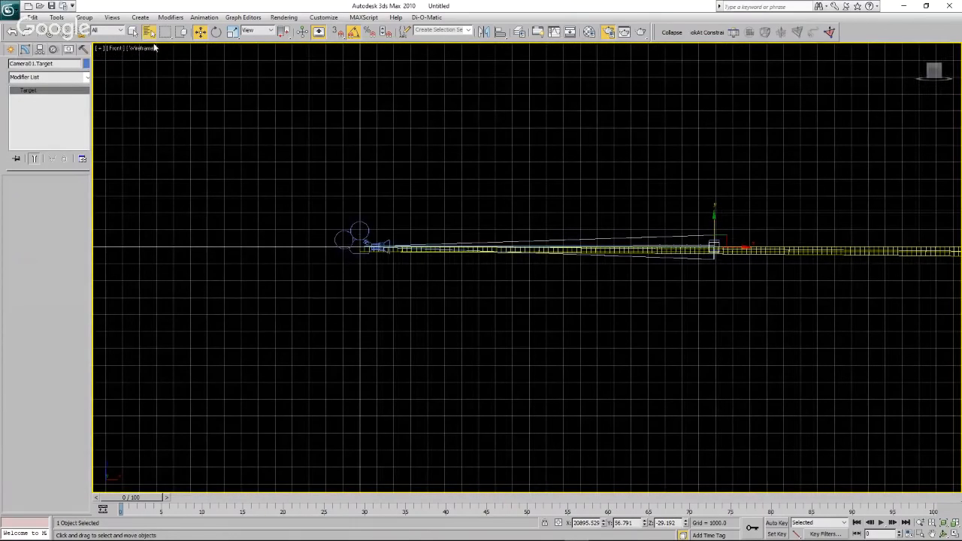
click(149, 30)
click(93, 170)
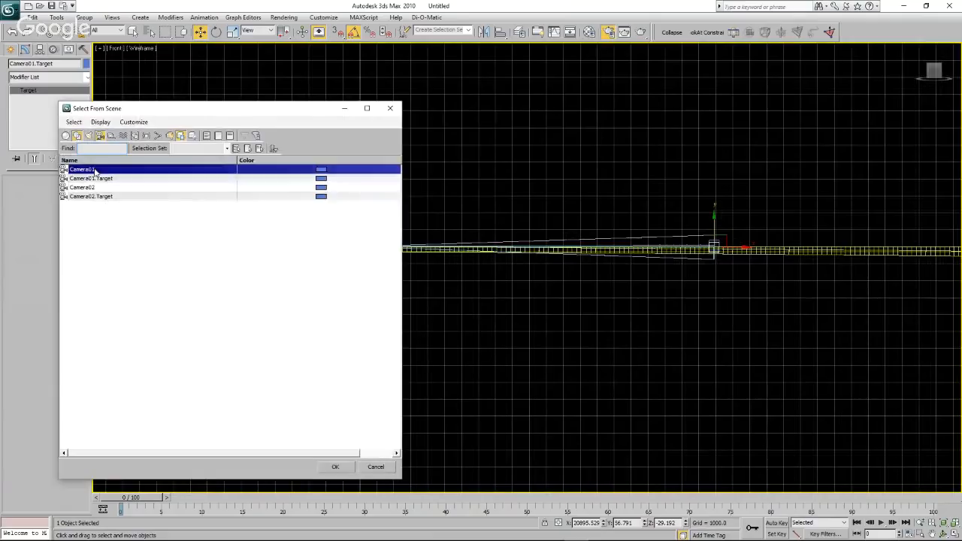
click(335, 467)
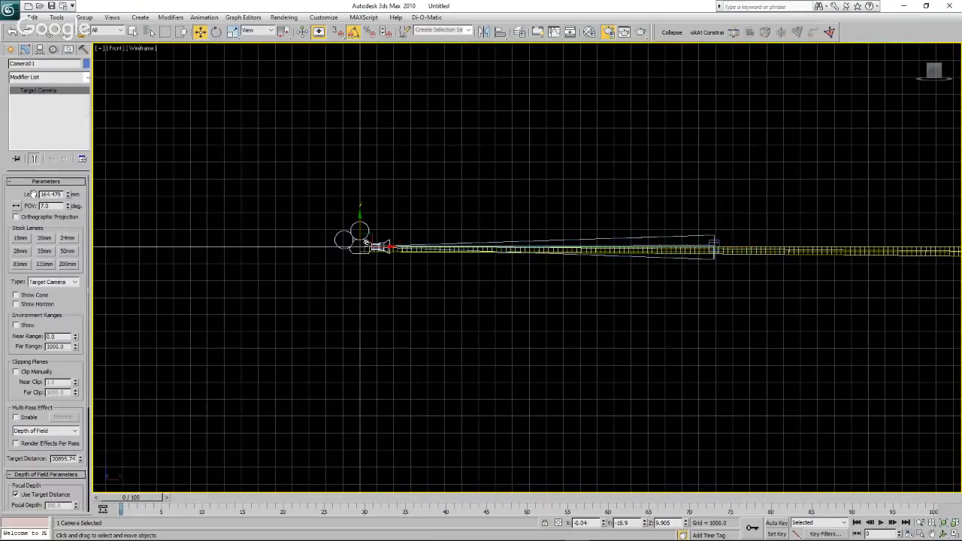
double_click(22, 63)
text(C)
click(298, 194)
Select Camera02 from the scene's object list and rename it Flat Cam.
click(148, 31)
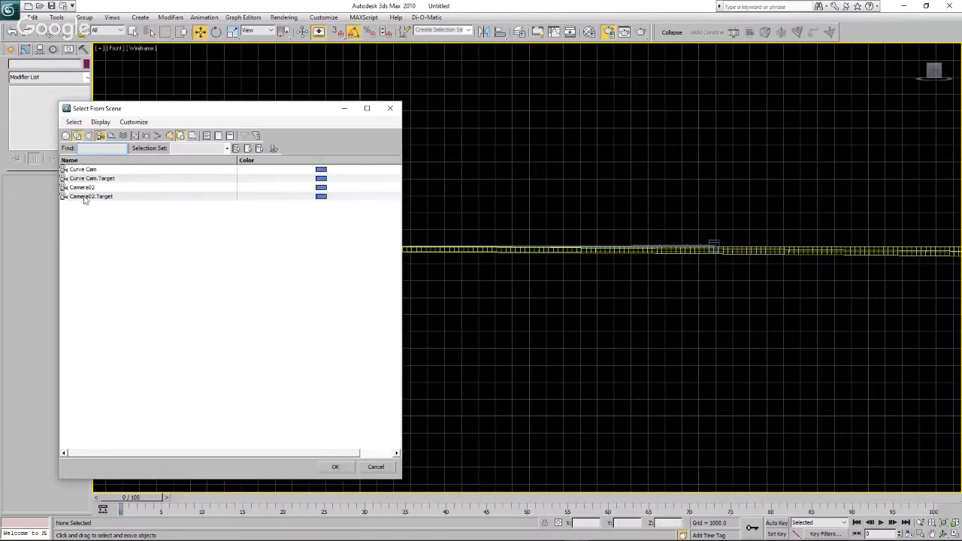
click(83, 187)
click(335, 467)
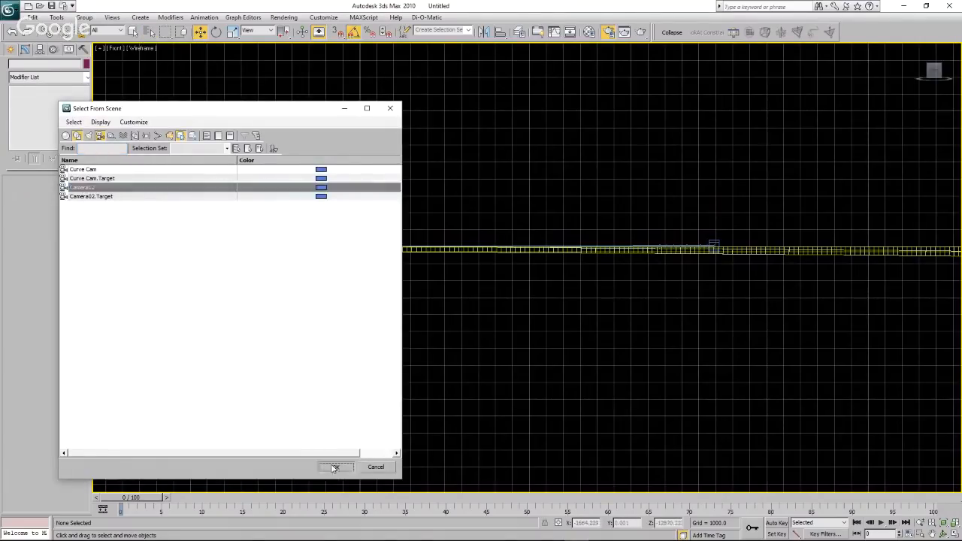
double_click(46, 64)
text(Flat Cam)
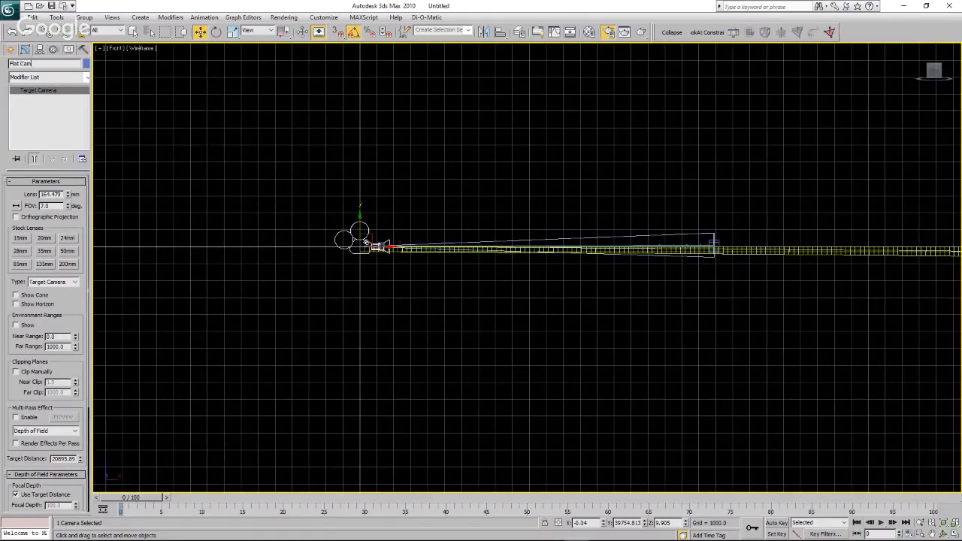
click(324, 171)
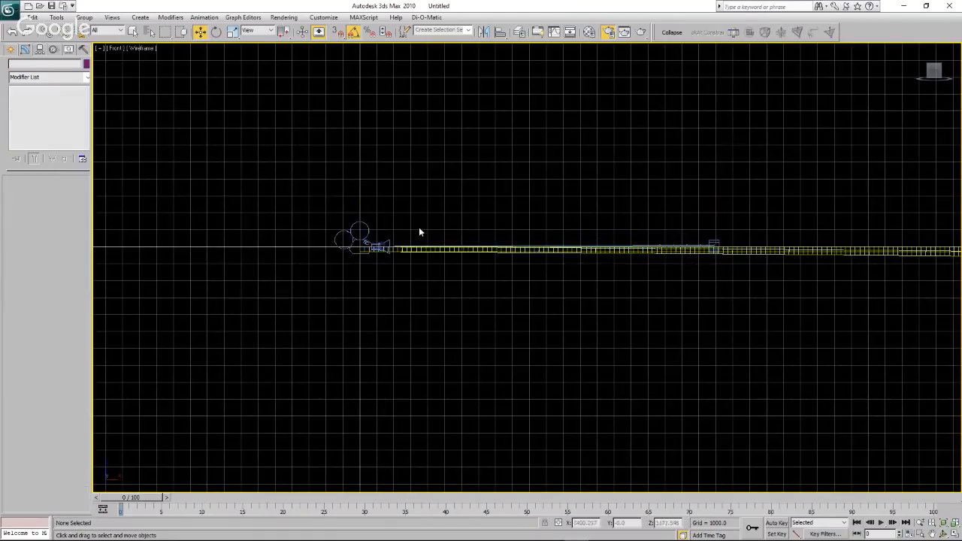
scroll(294, 247, down, 3)
scroll(421, 256, up, 3)
scroll(389, 226, up, 3)
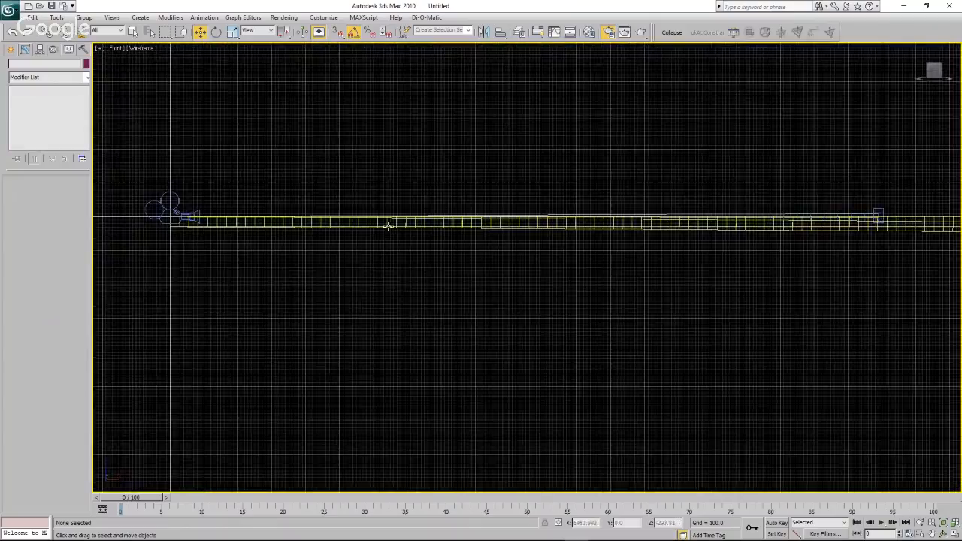
click(116, 50)
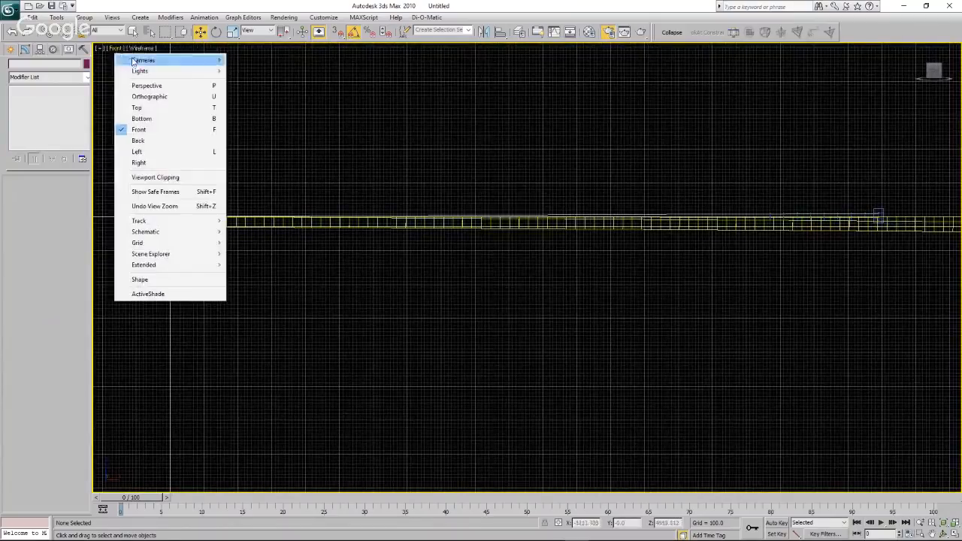
click(404, 120)
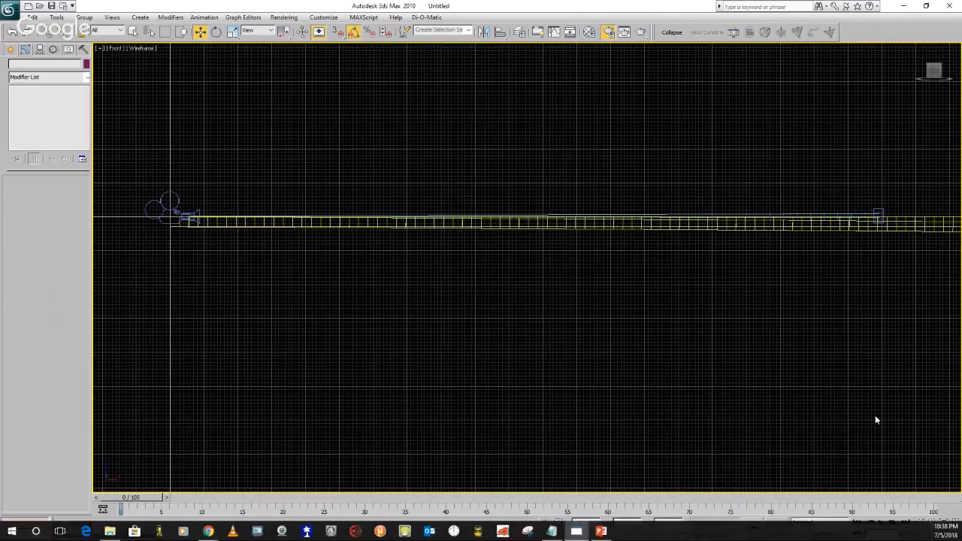
click(954, 533)
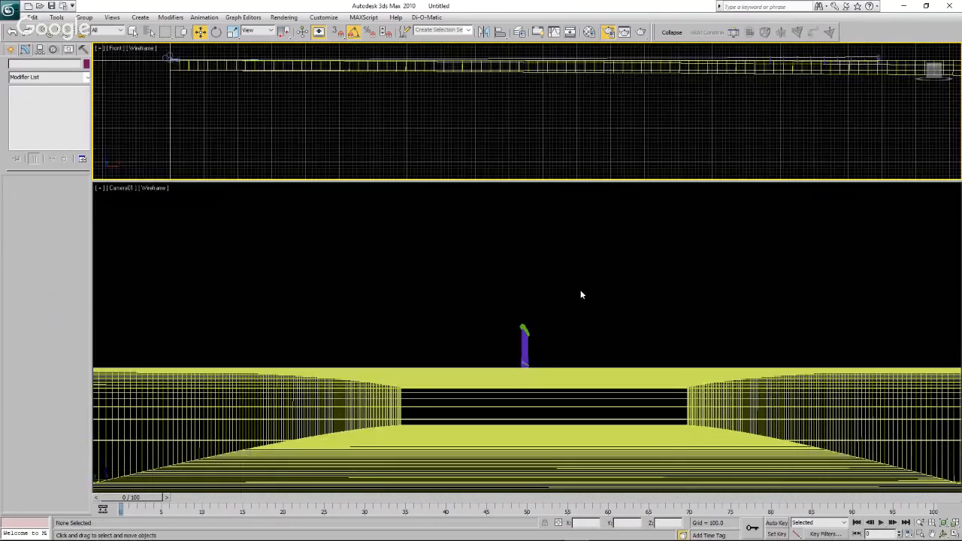
click(954, 533)
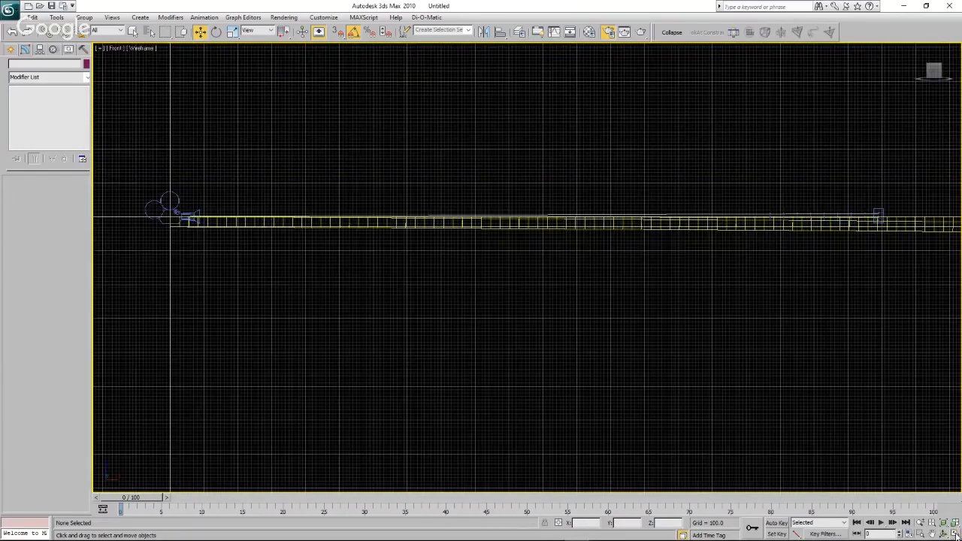
Configure a viewport layout with a wide Front view above Curve Cam and Flat Cam views side by side.
right_click(954, 534)
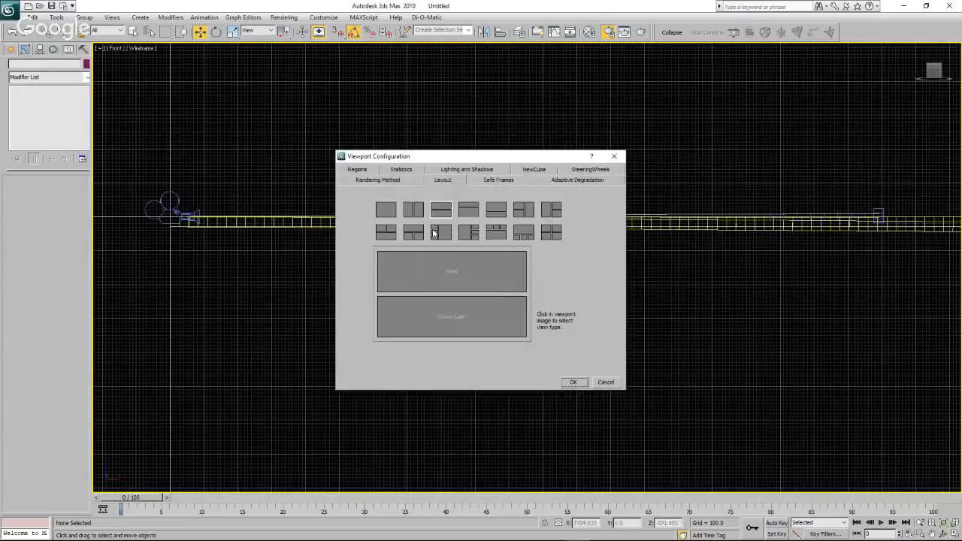
click(414, 233)
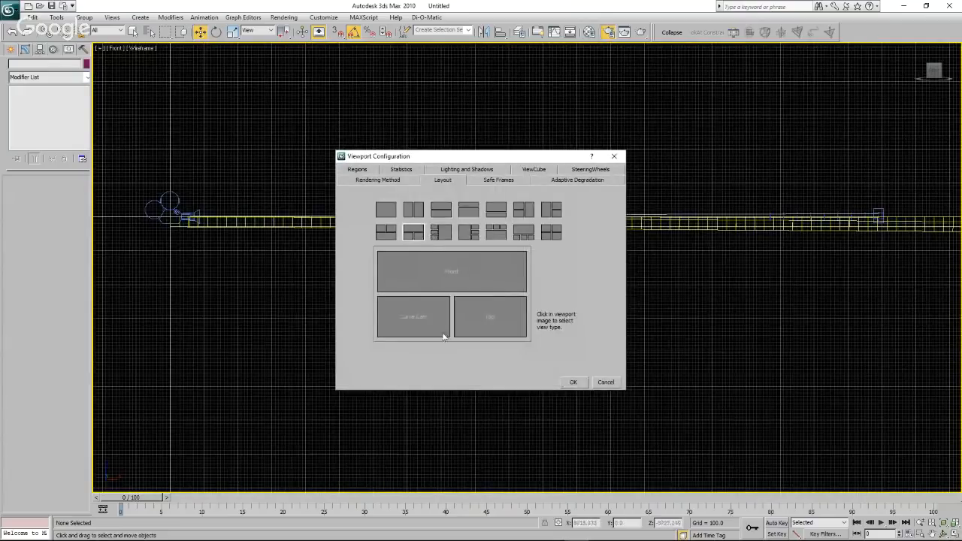
click(473, 320)
click(513, 338)
click(443, 271)
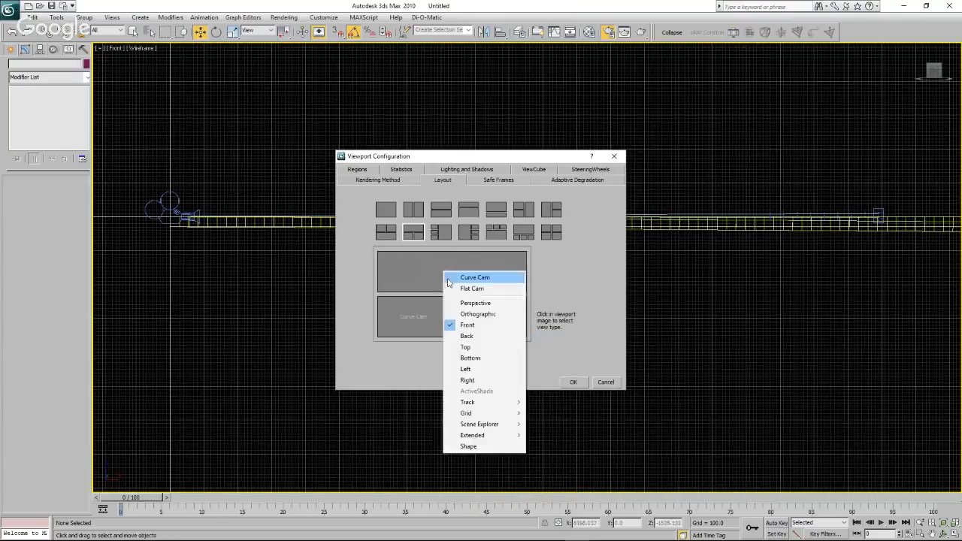
click(590, 326)
click(573, 382)
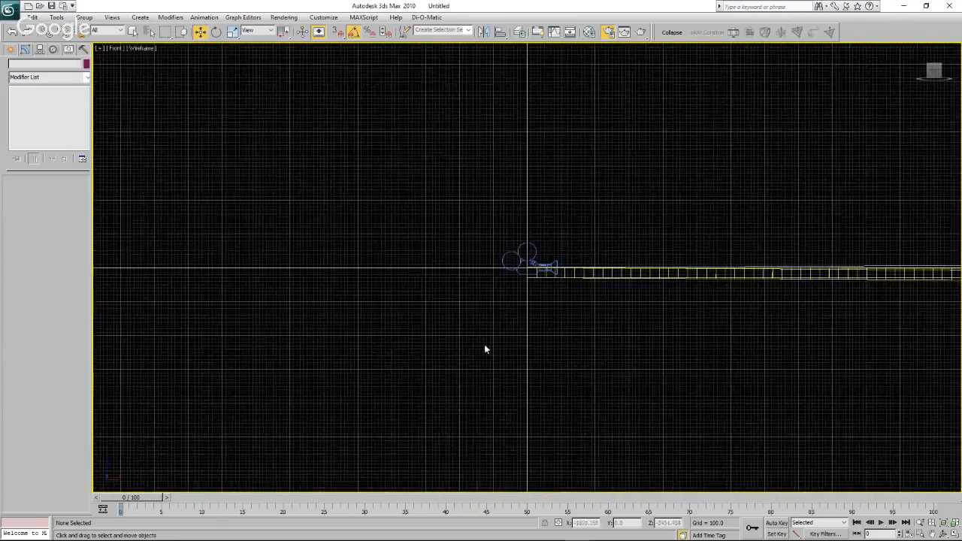
Show all three viewports, enlarge the two camera views, and assign Curve Cam to the view still labelled Camera01.
click(955, 534)
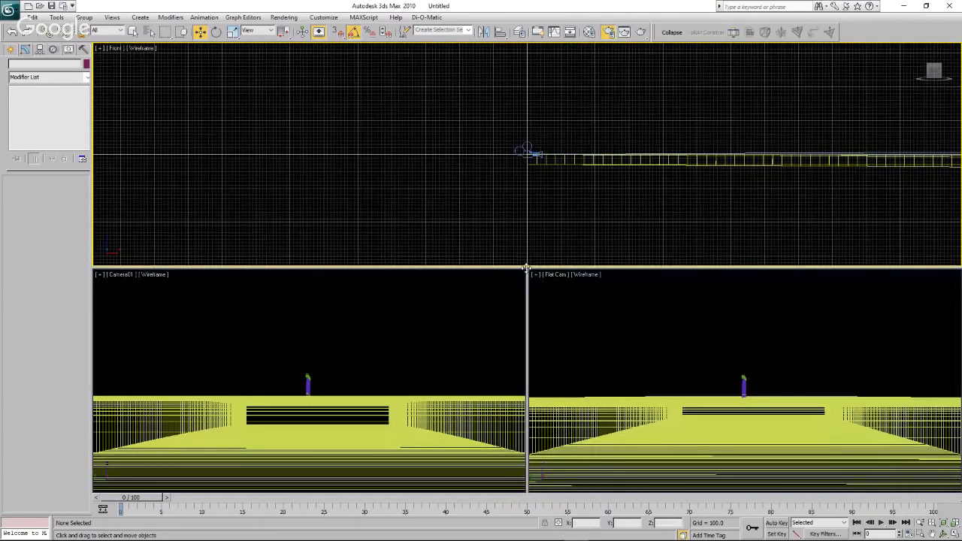
drag(516, 268, 501, 163)
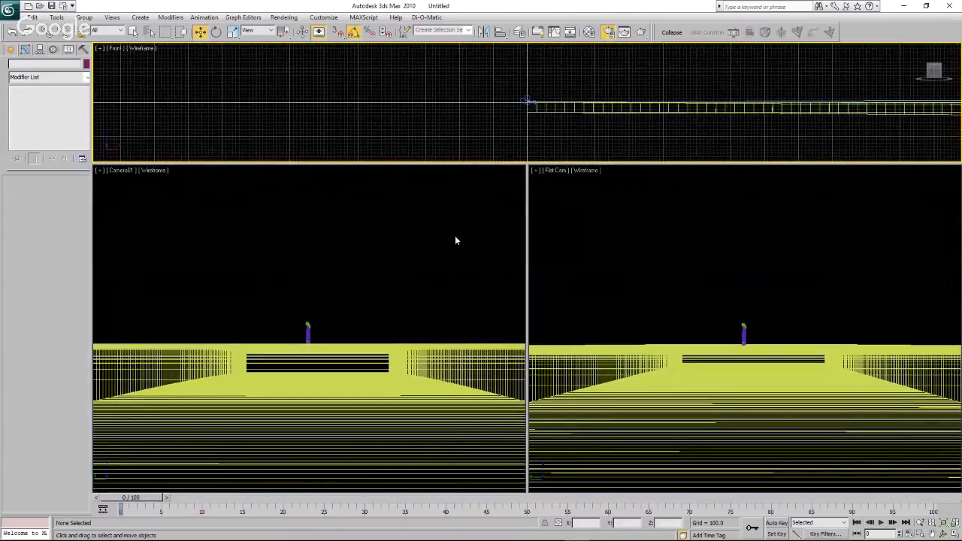
click(142, 192)
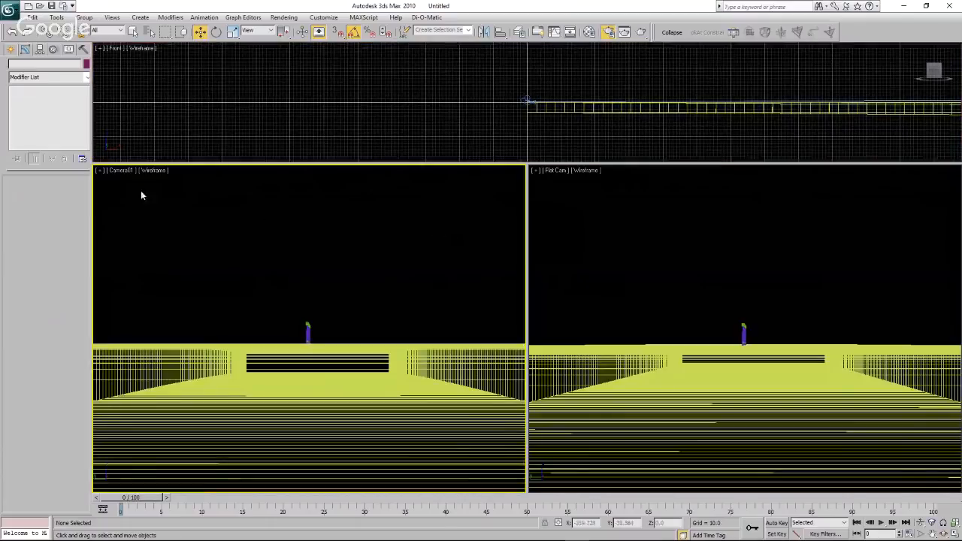
click(121, 170)
mouse_move(132, 186)
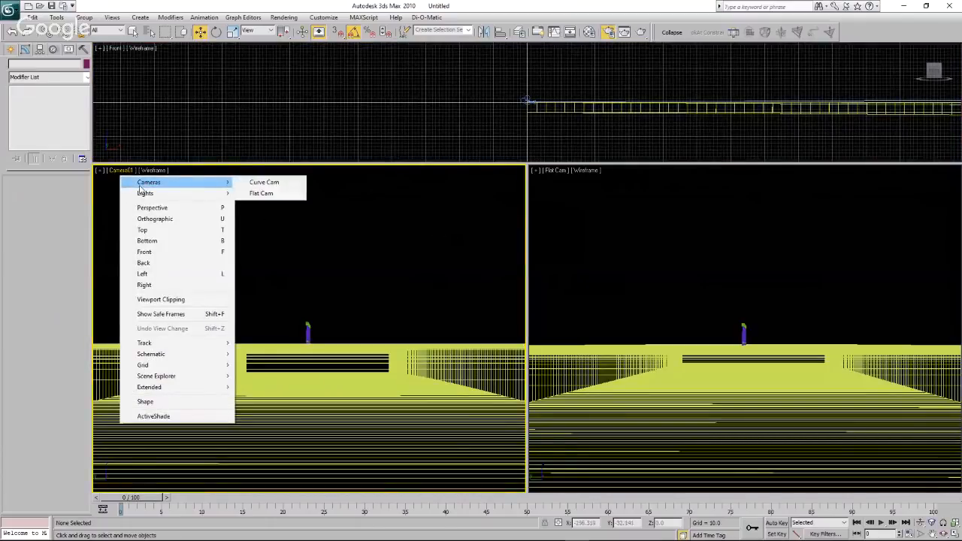
click(255, 183)
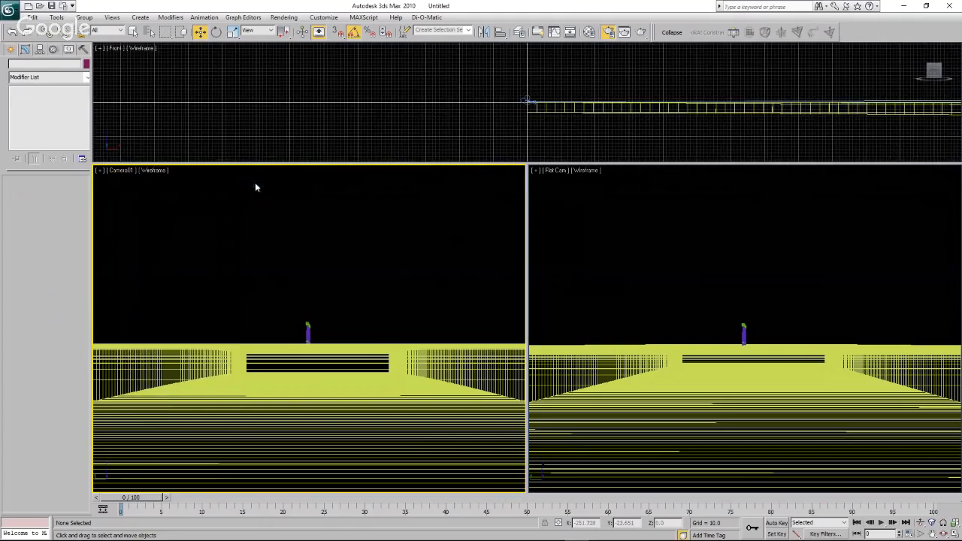
Select Curve Cam in the front view and narrow its field of view to 1 degree.
click(286, 133)
scroll(550, 96, up, 4)
scroll(511, 121, up, 6)
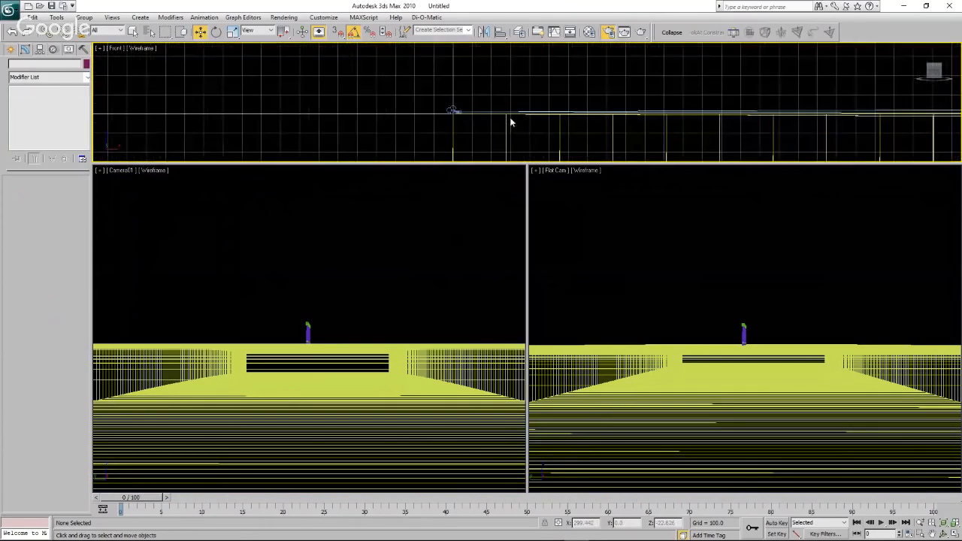
scroll(393, 109, up, 3)
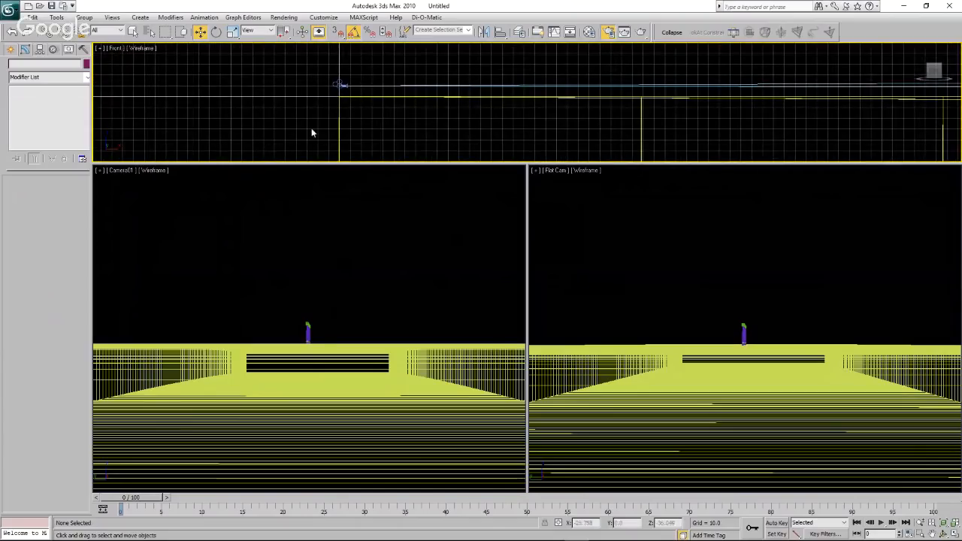
scroll(321, 74, up, 4)
scroll(388, 121, up, 4)
scroll(437, 151, up, 3)
scroll(438, 151, up, 5)
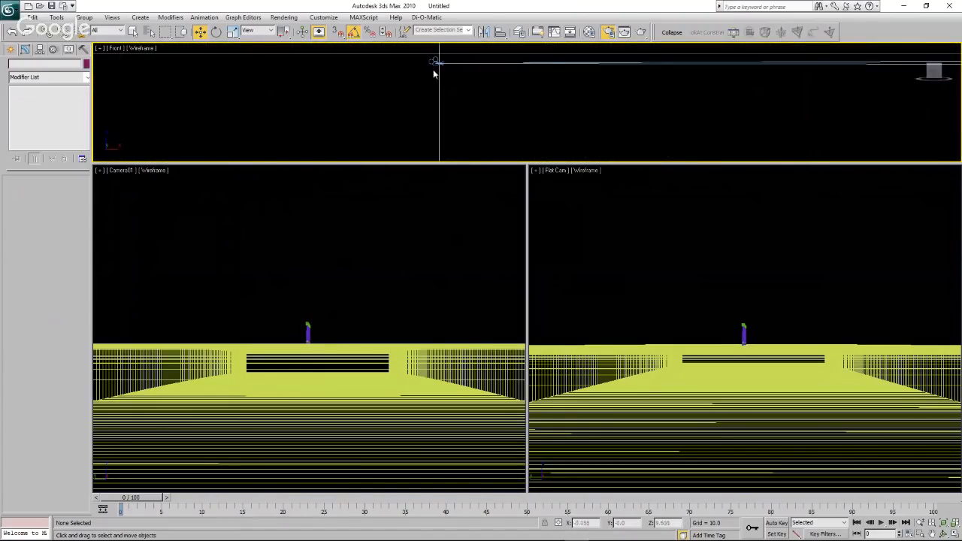
click(433, 61)
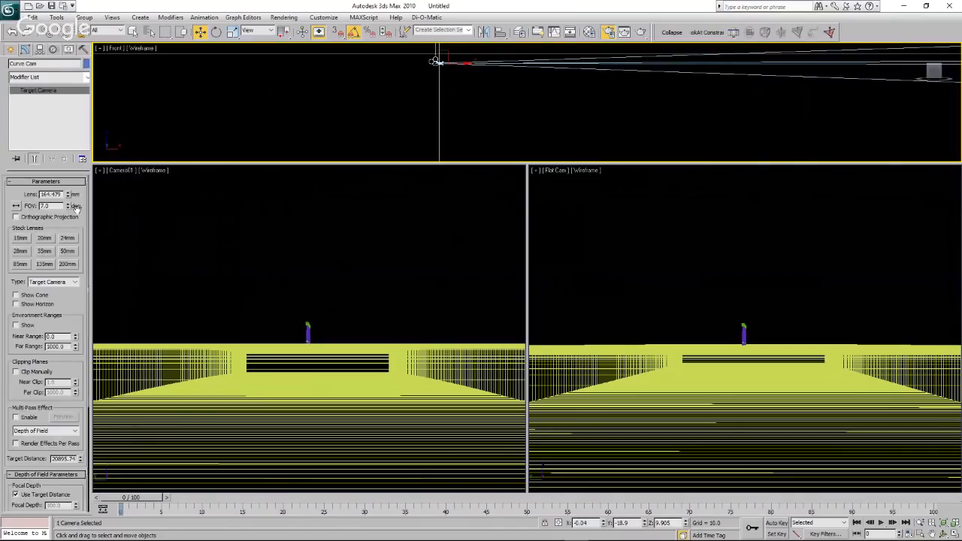
drag(68, 209, 68, 209)
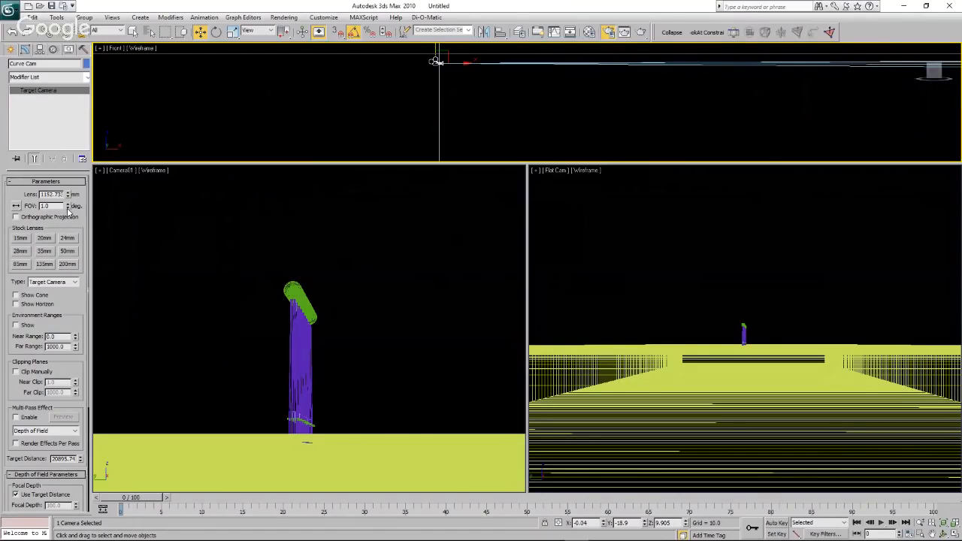
drag(68, 209, 68, 209)
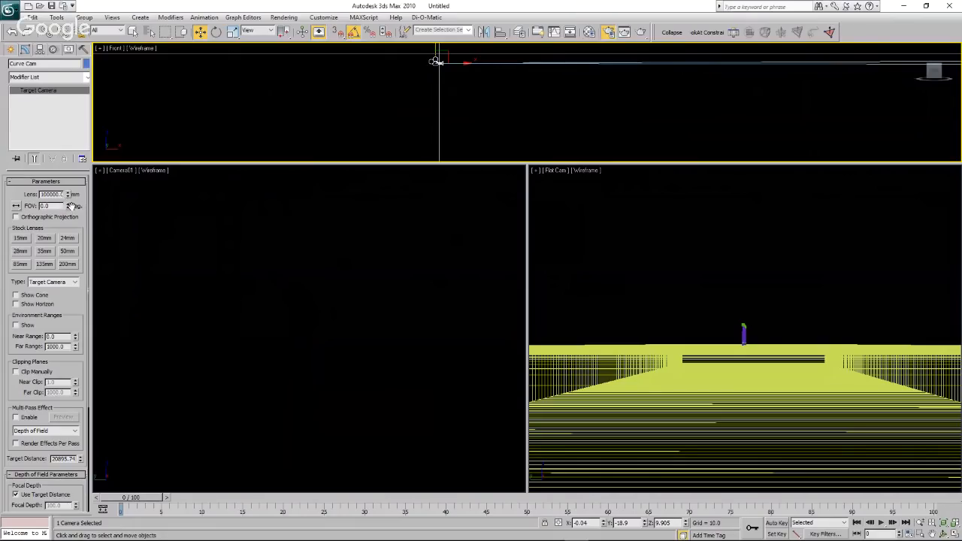
click(67, 204)
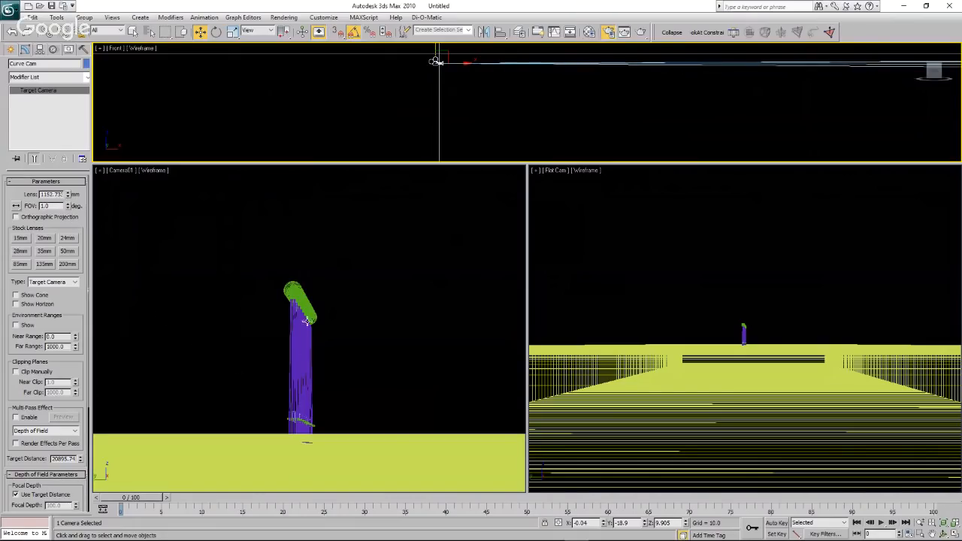
Render the Curve Cam view and compare it with the turbine reference pictures in the PowerPoint presentation.
click(640, 32)
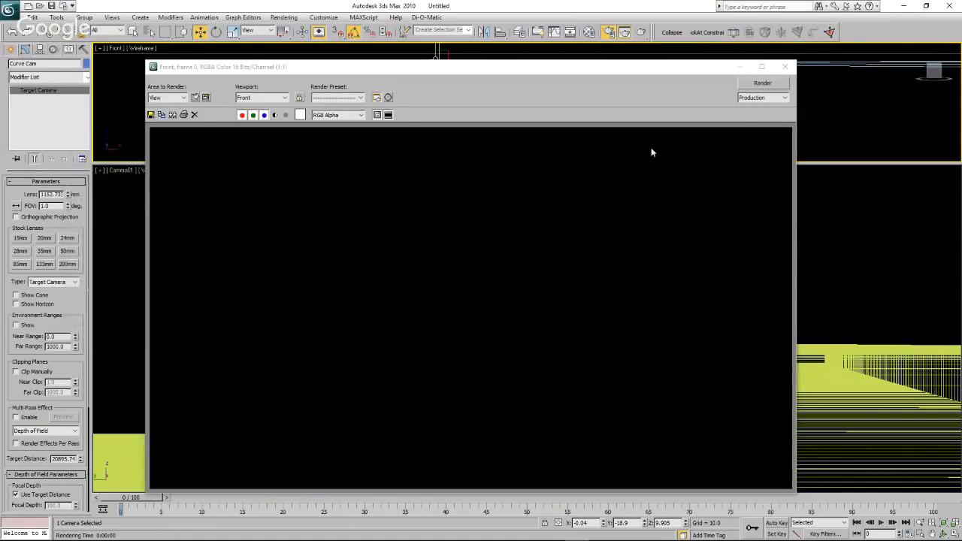
click(785, 66)
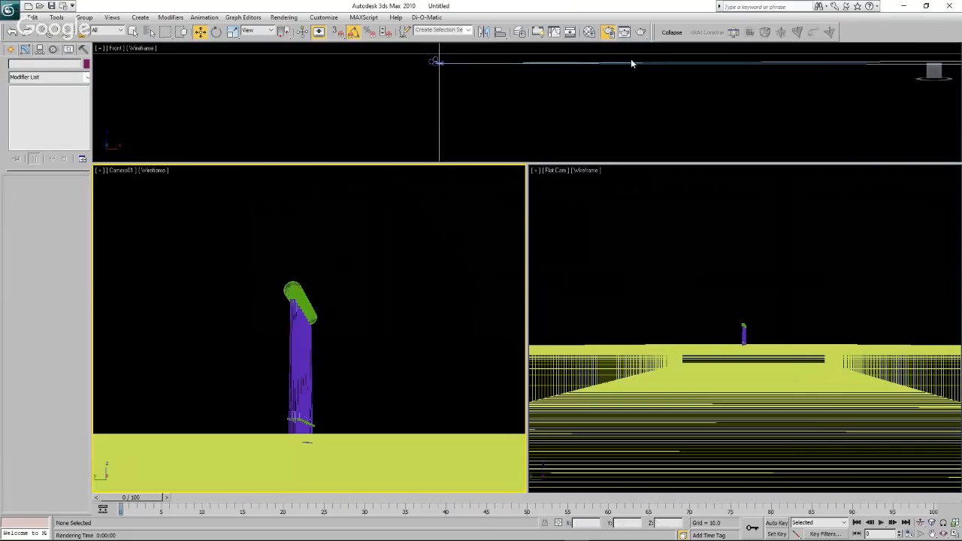
click(640, 32)
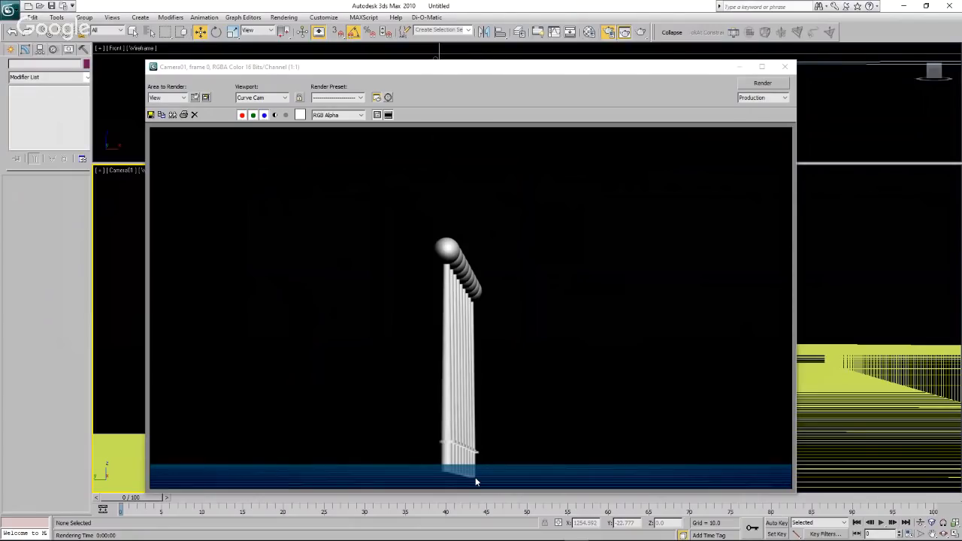
drag(0, 134, 544, 133)
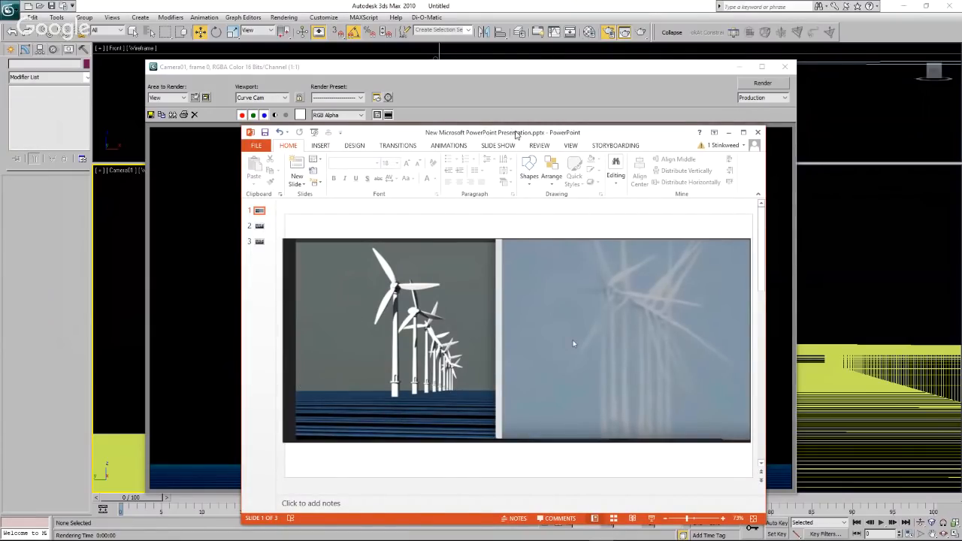
drag(516, 135, 0, 134)
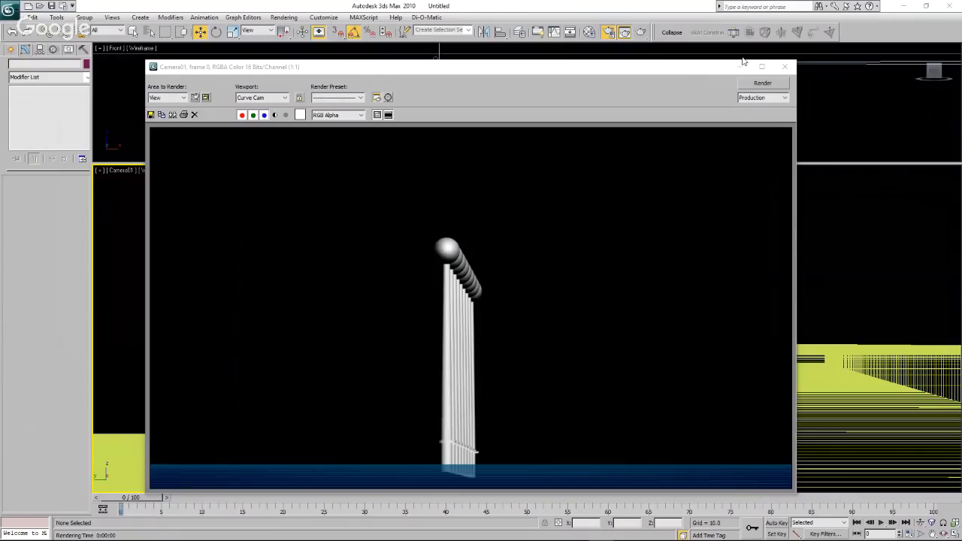
click(785, 66)
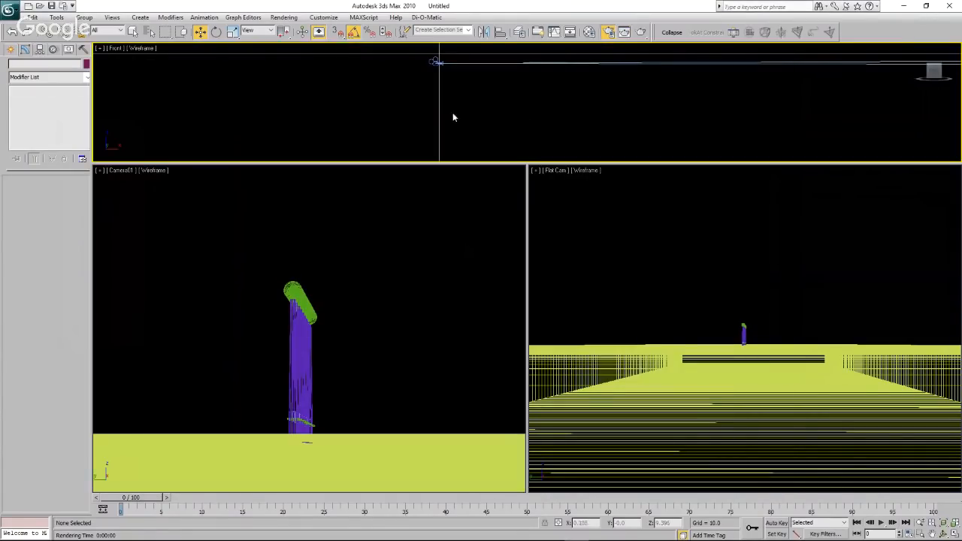
Select Flat Cam in the front view and narrow its field of view to 1 degree.
click(432, 63)
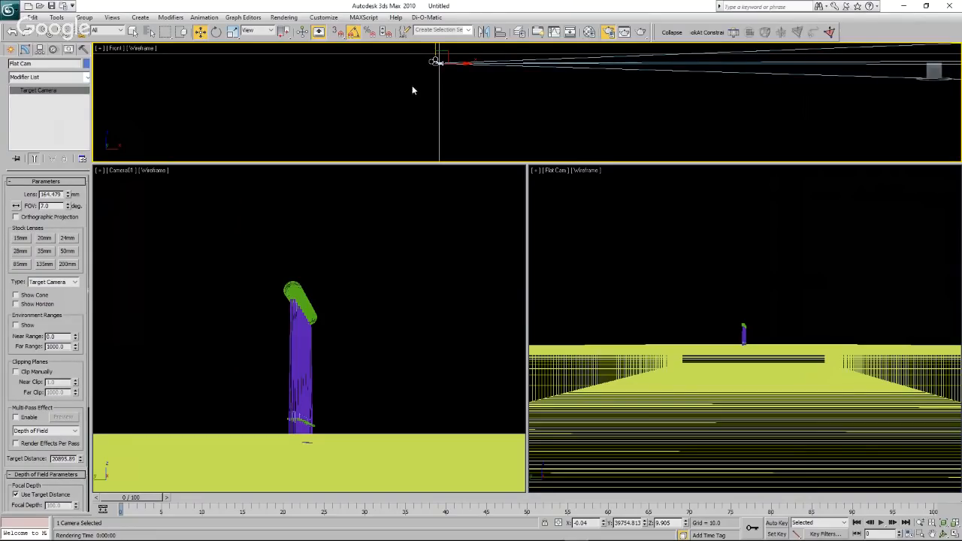
click(67, 205)
click(67, 204)
click(68, 208)
click(68, 209)
click(68, 209)
click(67, 209)
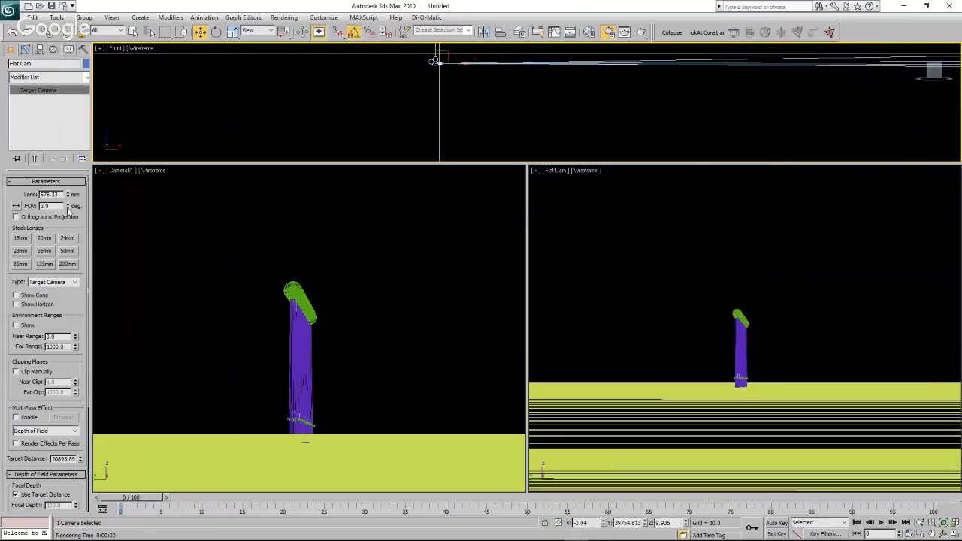
click(67, 210)
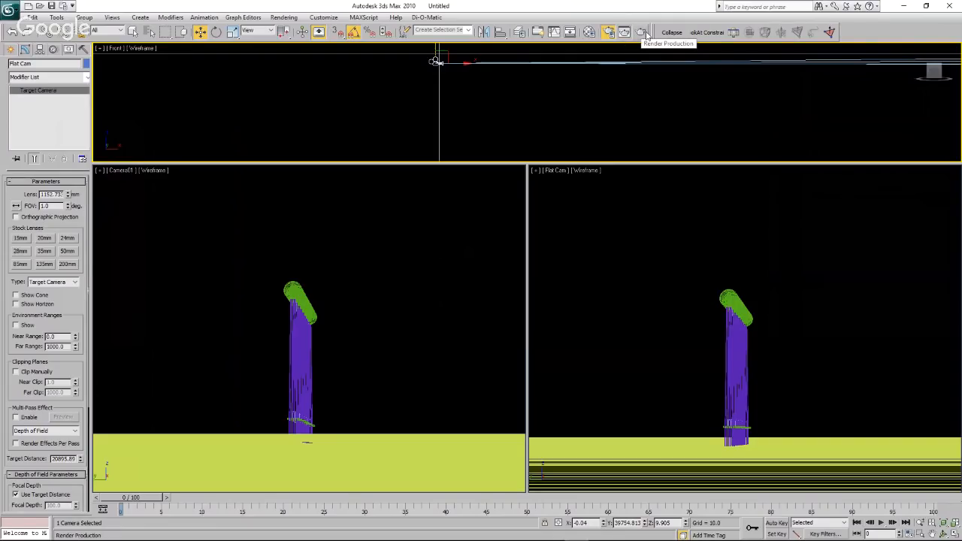
Render the Flat Cam view, close the render, and check the turbine reference pictures in PowerPoint.
click(656, 237)
click(643, 32)
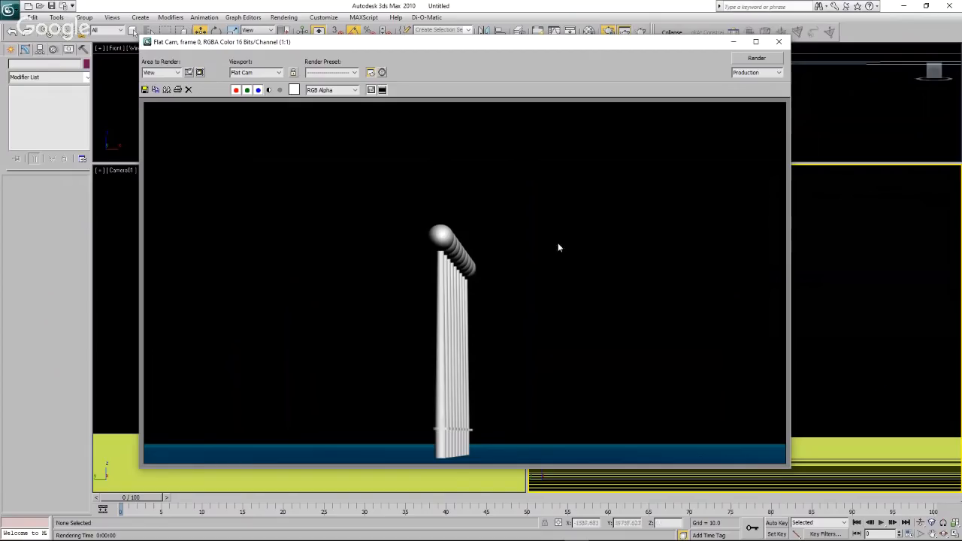
click(780, 43)
click(176, 185)
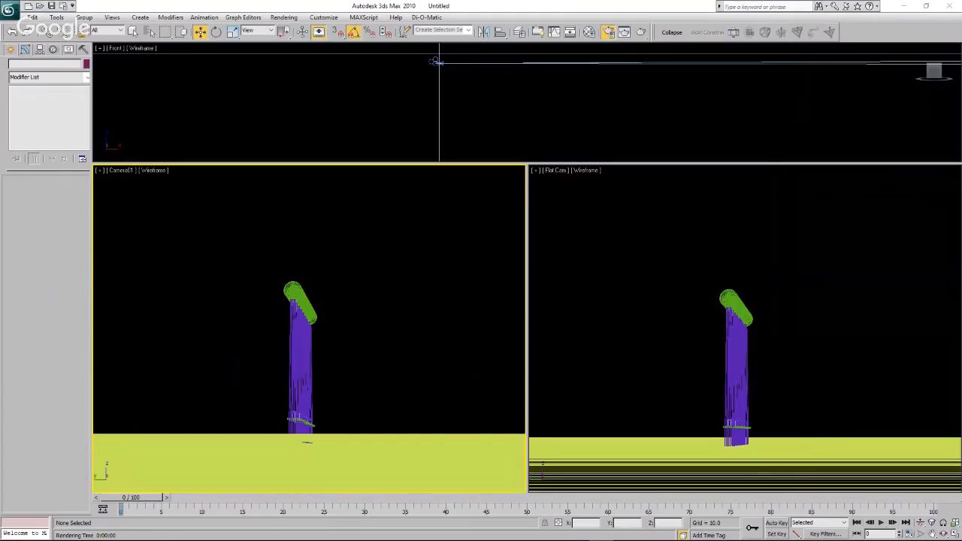
drag(0, 141, 347, 130)
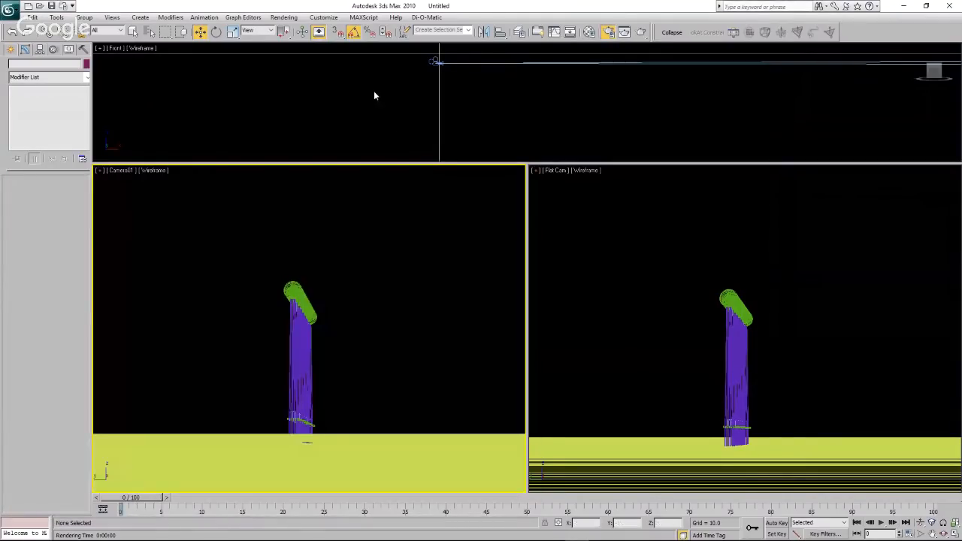
click(374, 93)
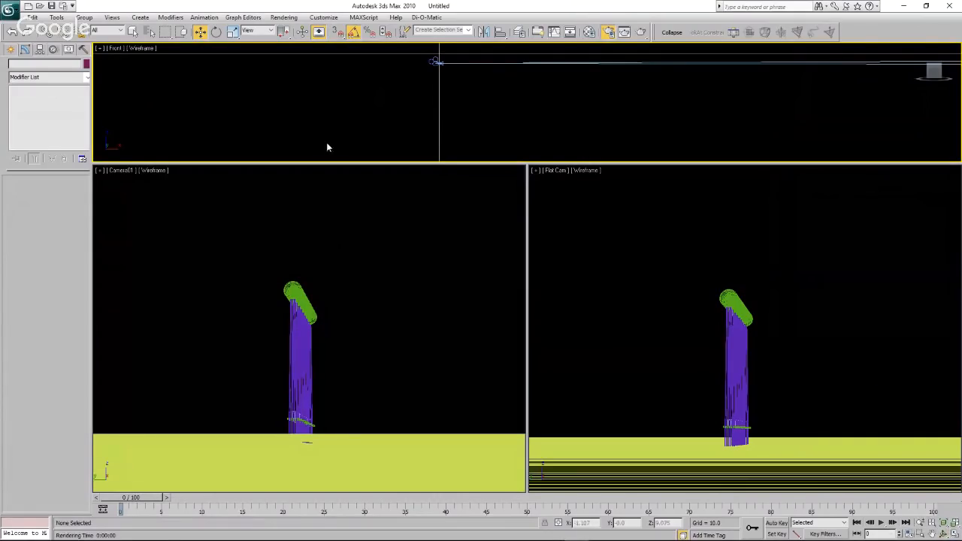
Switch the wide Front viewport to the Top view with the cameras and water strip in sight.
click(114, 49)
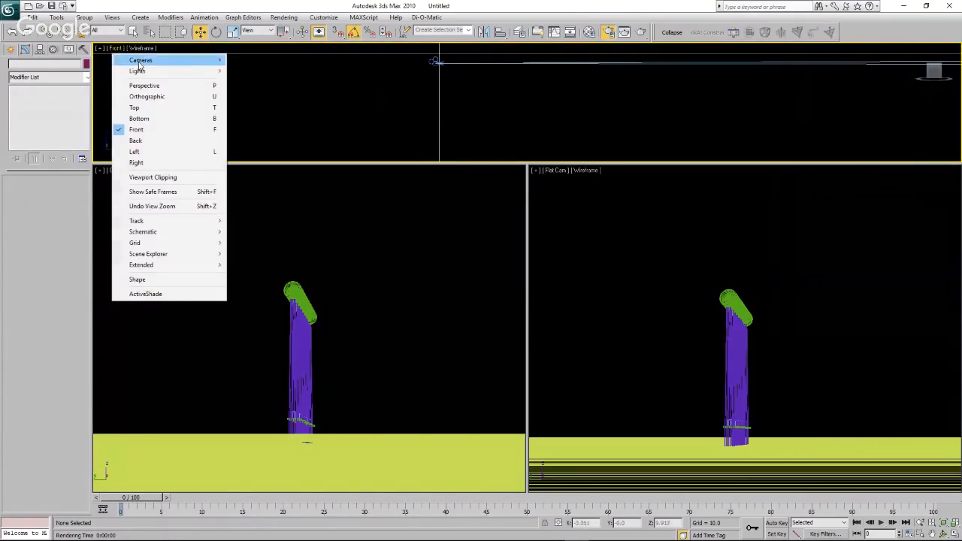
mouse_move(211, 63)
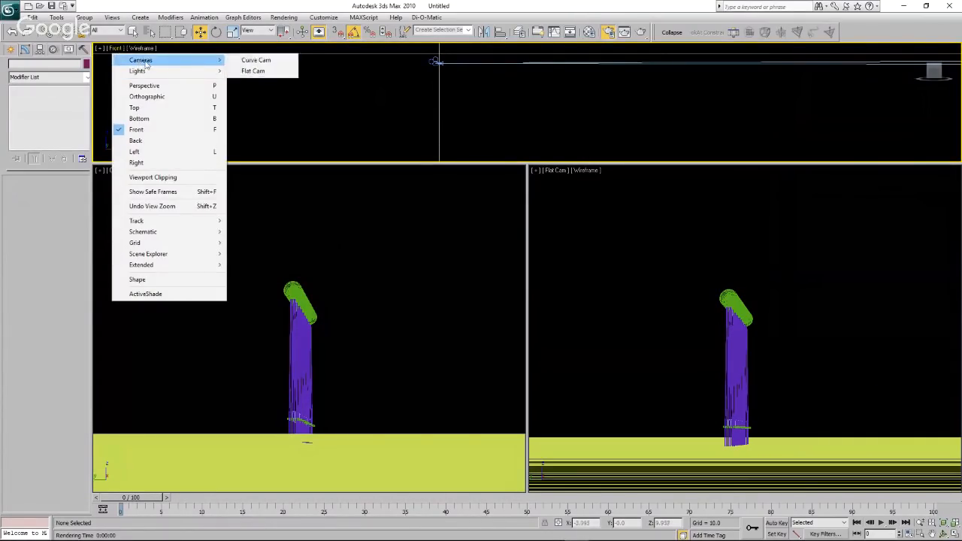
click(159, 108)
scroll(440, 120, down, 5)
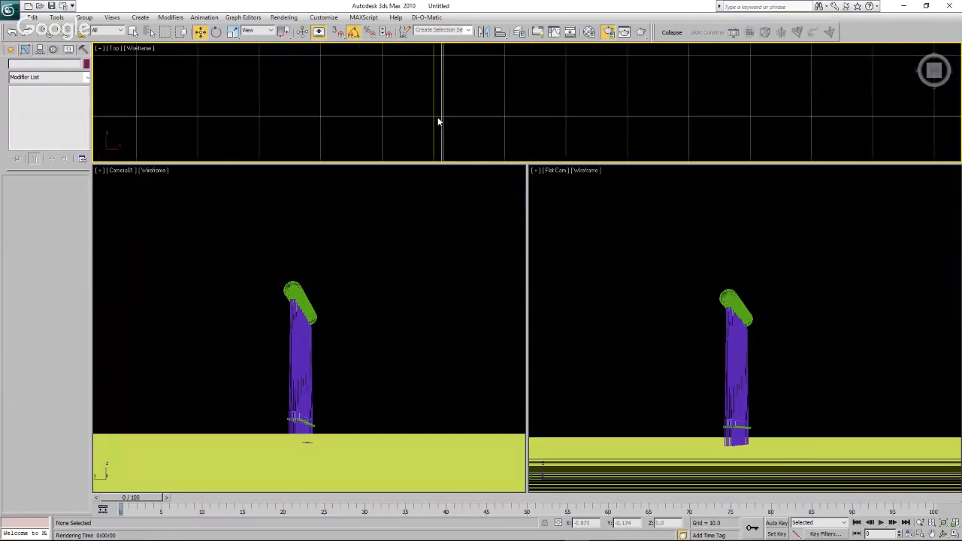
scroll(440, 109, down, 4)
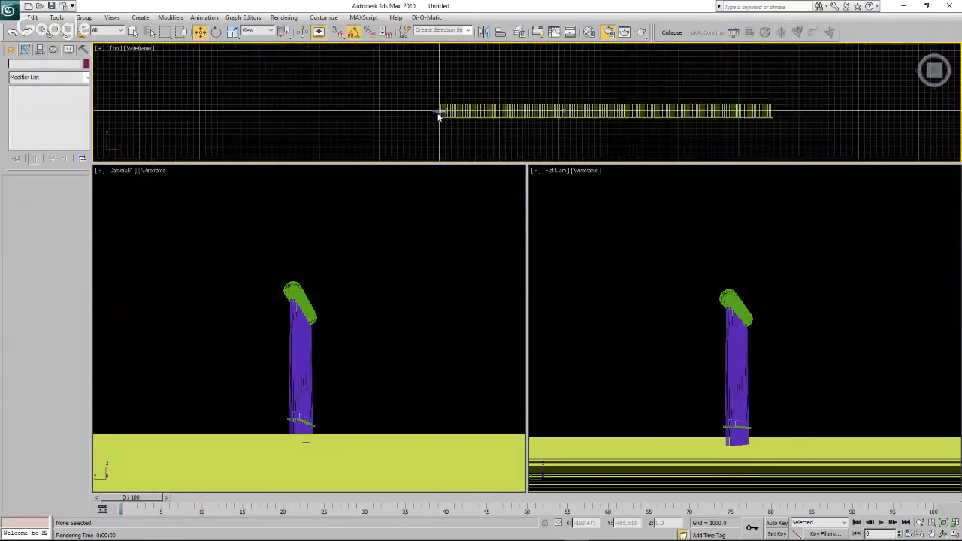
Select both Curve Cam and Flat Cam and move them together along Y until the turbines spread apart in both camera views.
click(436, 112)
scroll(435, 111, down, 5)
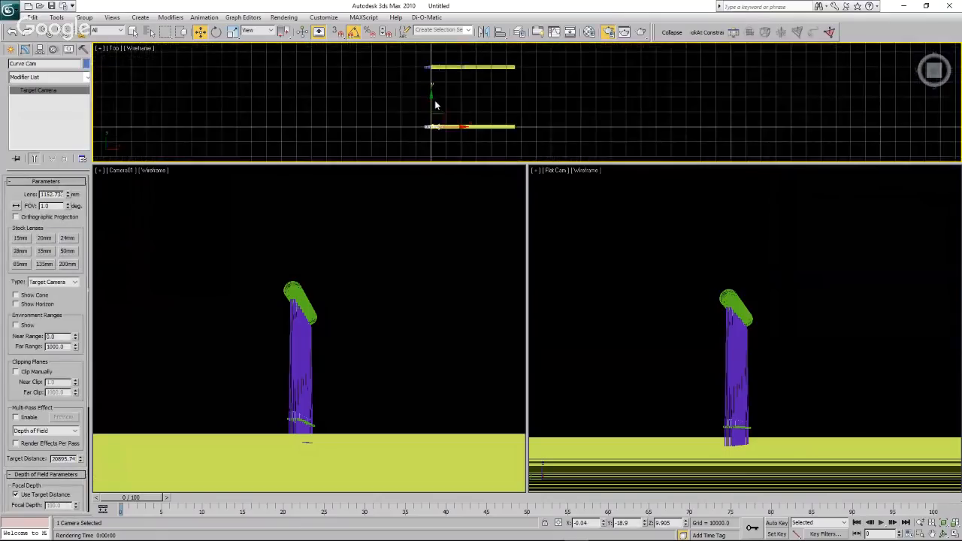
scroll(425, 59, up, 5)
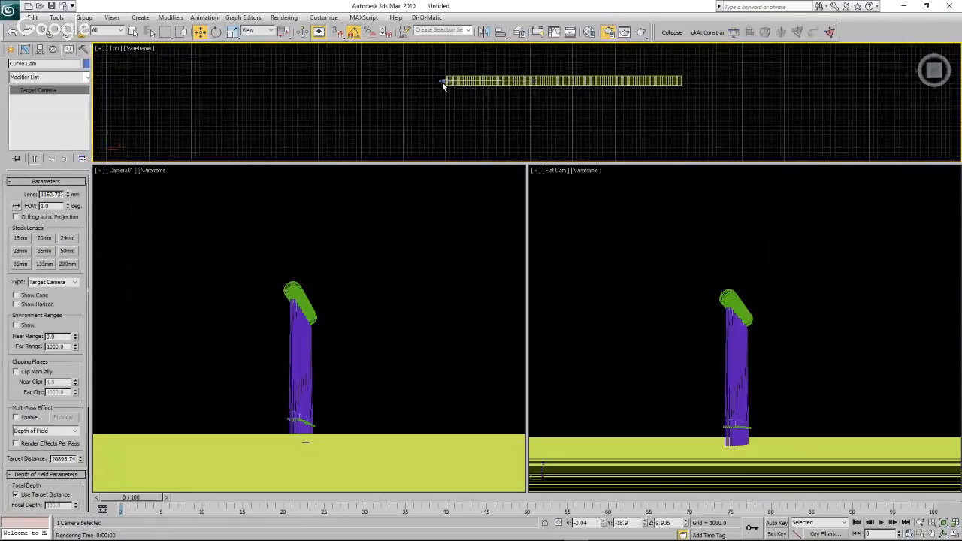
ctrl+click(442, 81)
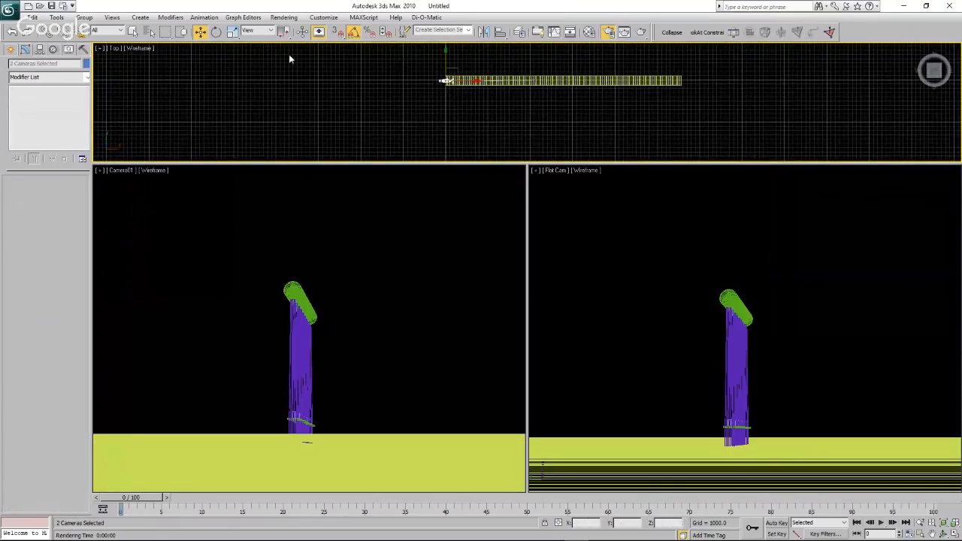
scroll(443, 85, down, 2)
scroll(447, 75, up, 3)
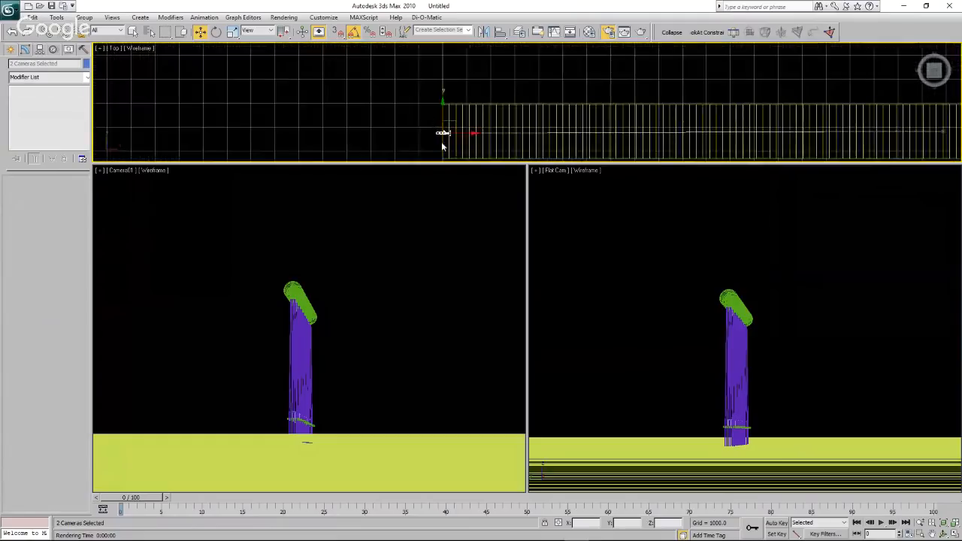
drag(443, 100, 447, 117)
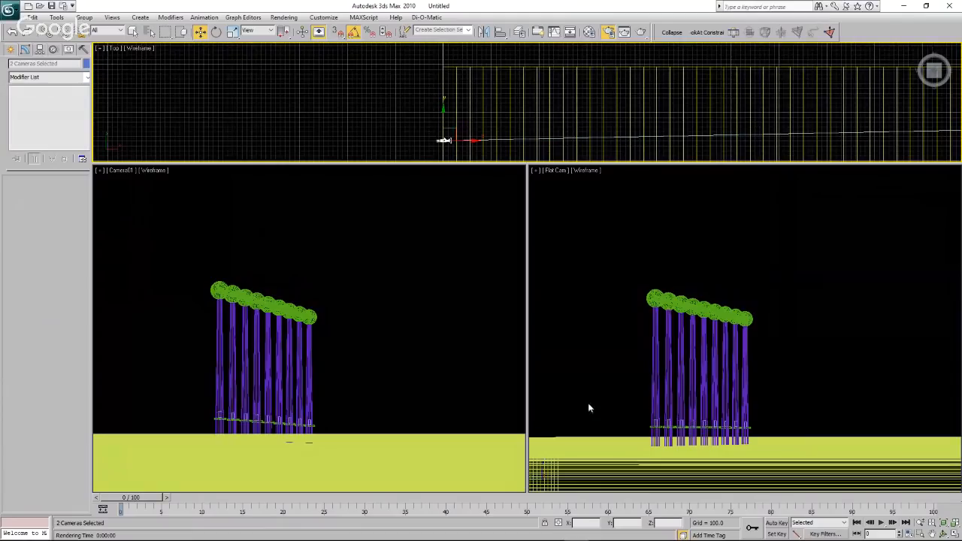
Render the Curve Cam view from the shifted camera position, and close the render after viewing it.
key(F10)
drag(412, 126, 961, 45)
click(283, 273)
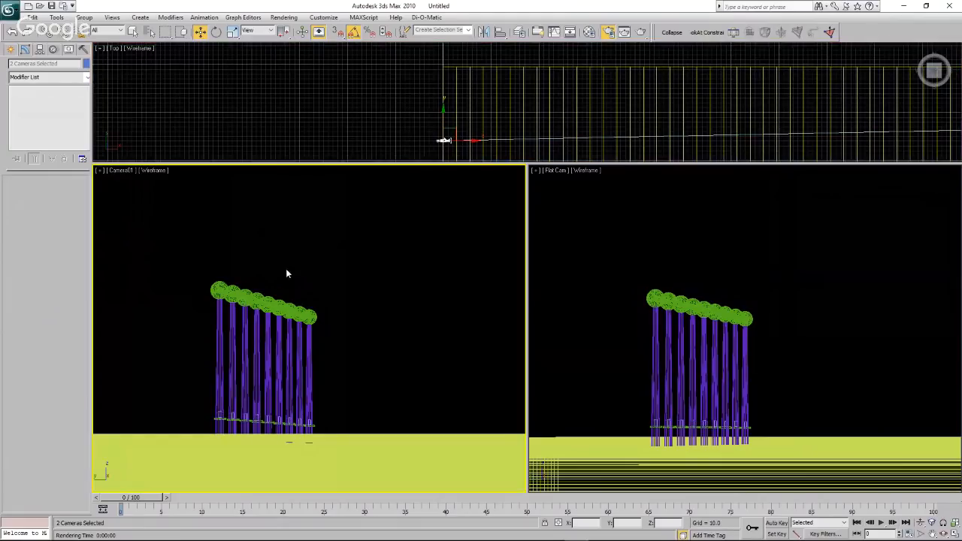
key(shift+q)
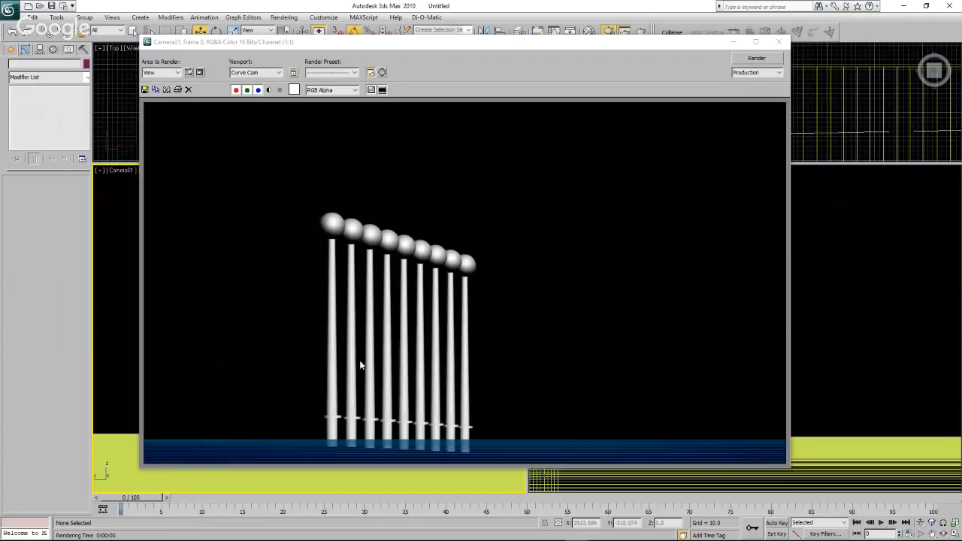
click(782, 43)
Render the Flat Cam view from its shifted position and compare the tower bases with the PowerPoint reference photo.
click(642, 32)
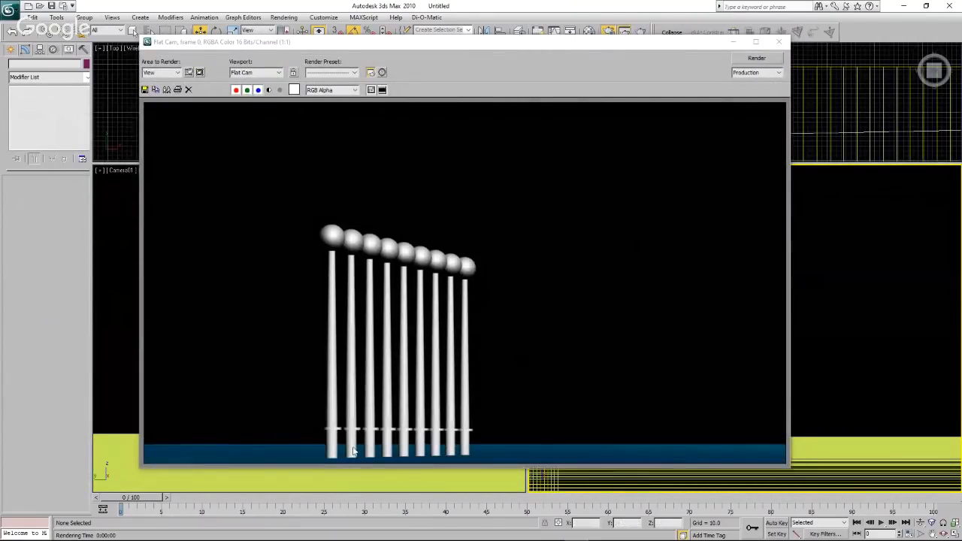
drag(0, 129, 89, 133)
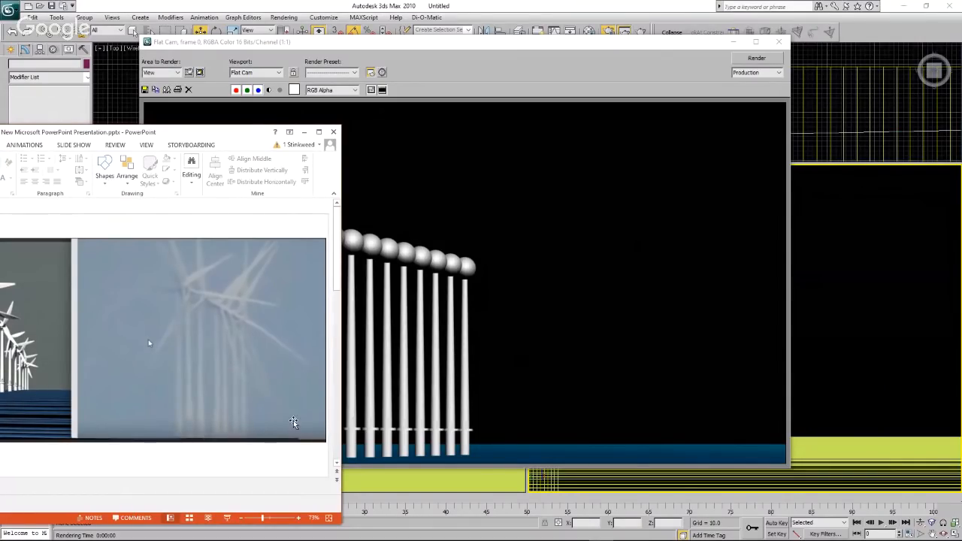
drag(214, 133, 0, 153)
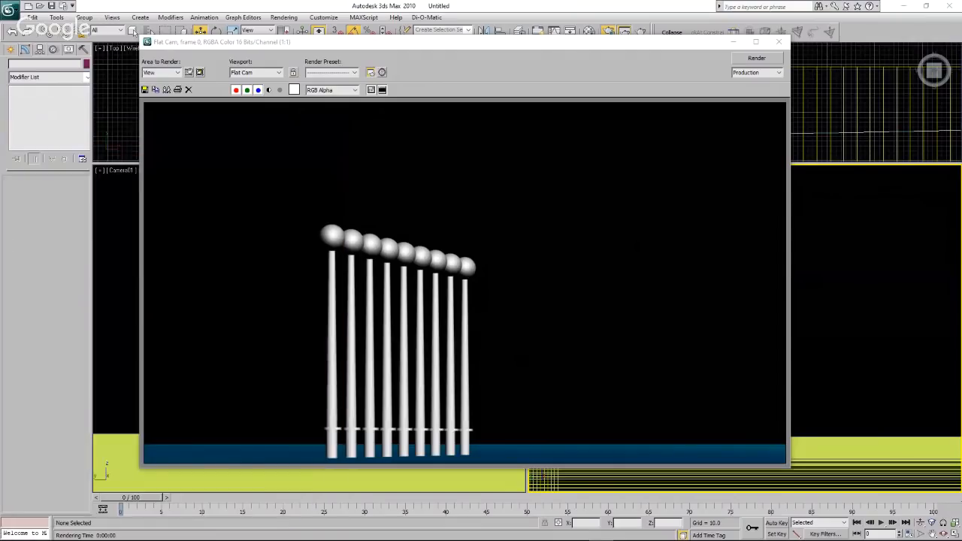
click(779, 41)
Render the Curve Cam view again to compare its turbine row with the flat version.
click(358, 168)
click(640, 32)
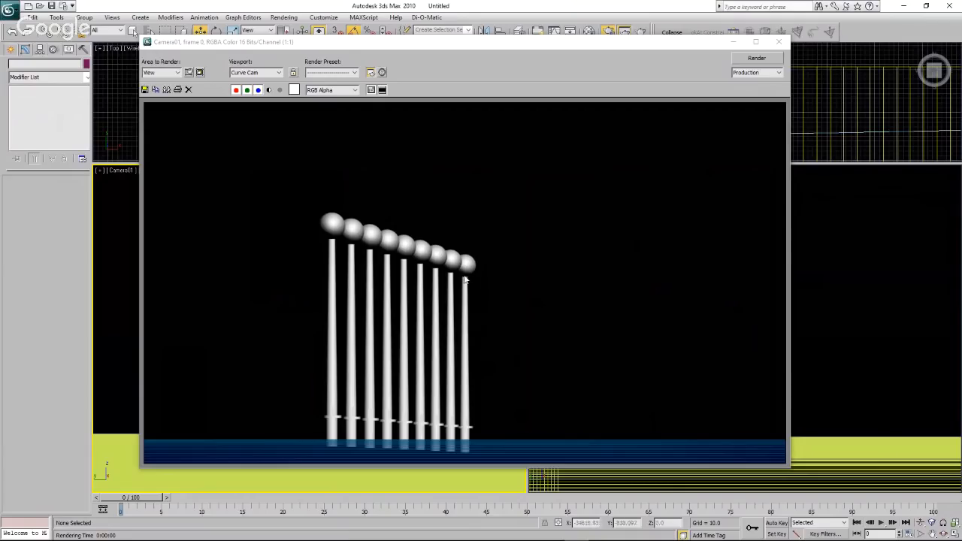
click(779, 42)
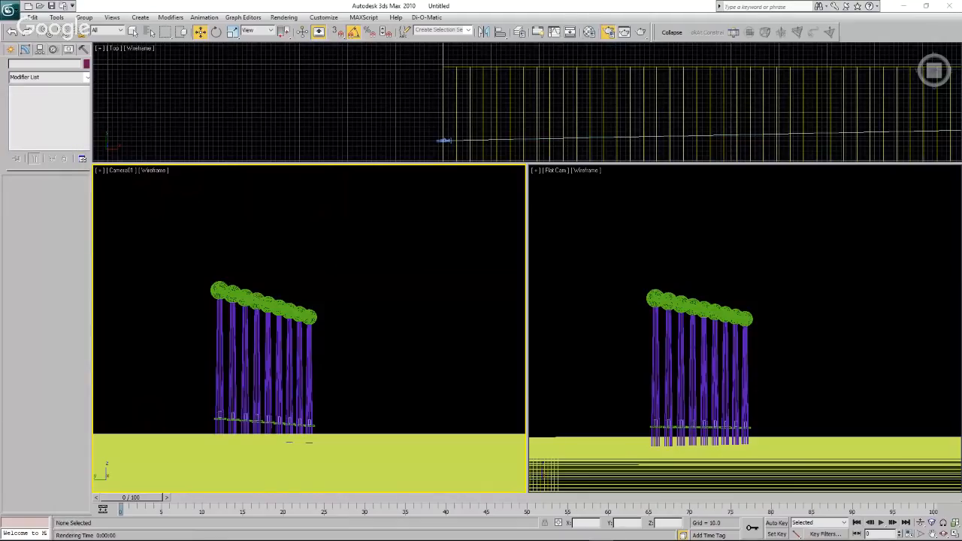
Examine the turbine pictures on slides 1 and 2 of the PowerPoint presentation beside the camera views, and return to 3ds Max.
drag(0, 101, 361, 98)
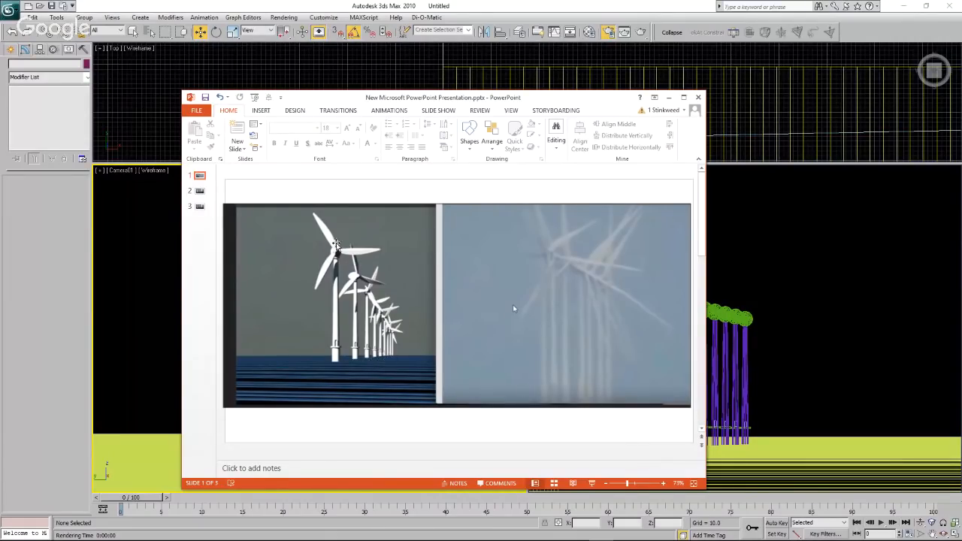
click(200, 192)
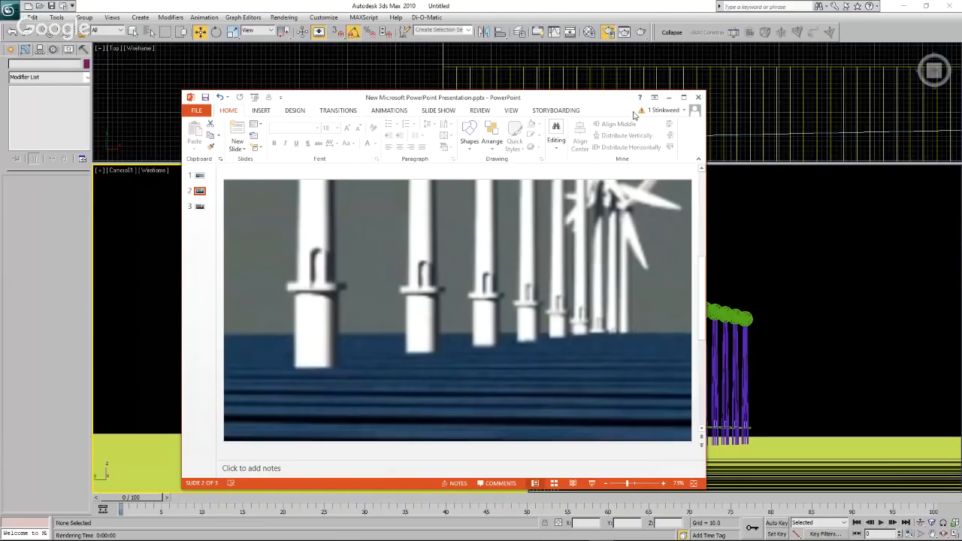
drag(603, 103, 499, 101)
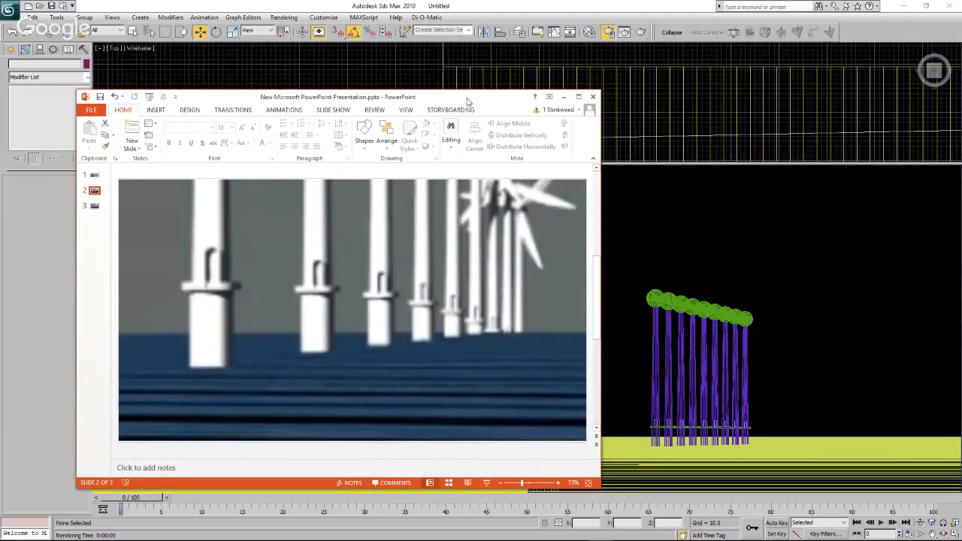
key(alt+Tab)
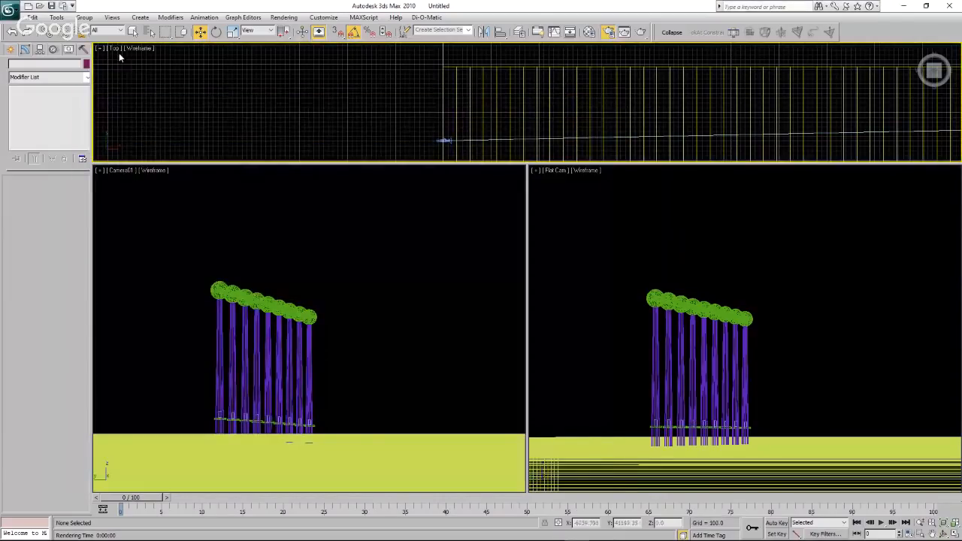
Switch the wide Top viewport back to the Front view, framed closely on the cameras.
click(115, 49)
click(160, 130)
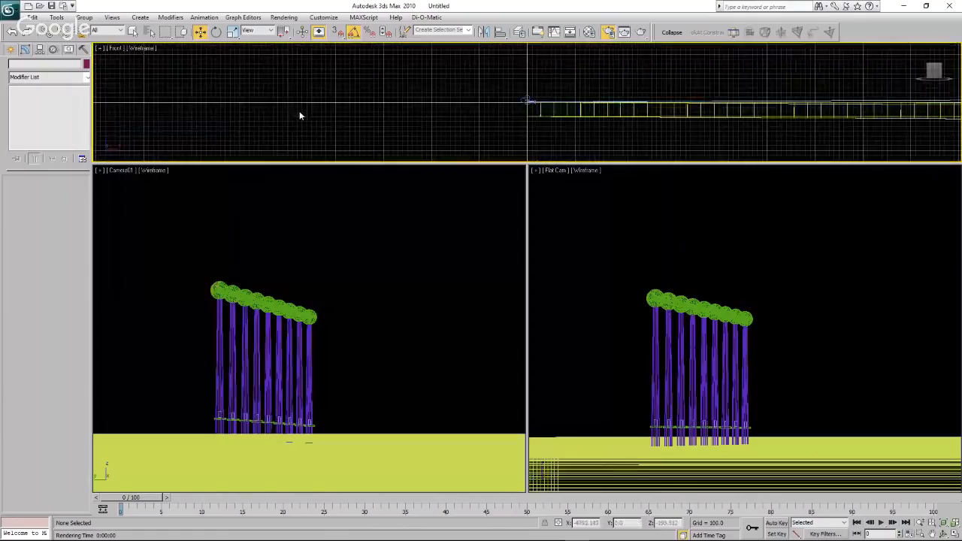
scroll(473, 107, up, 5)
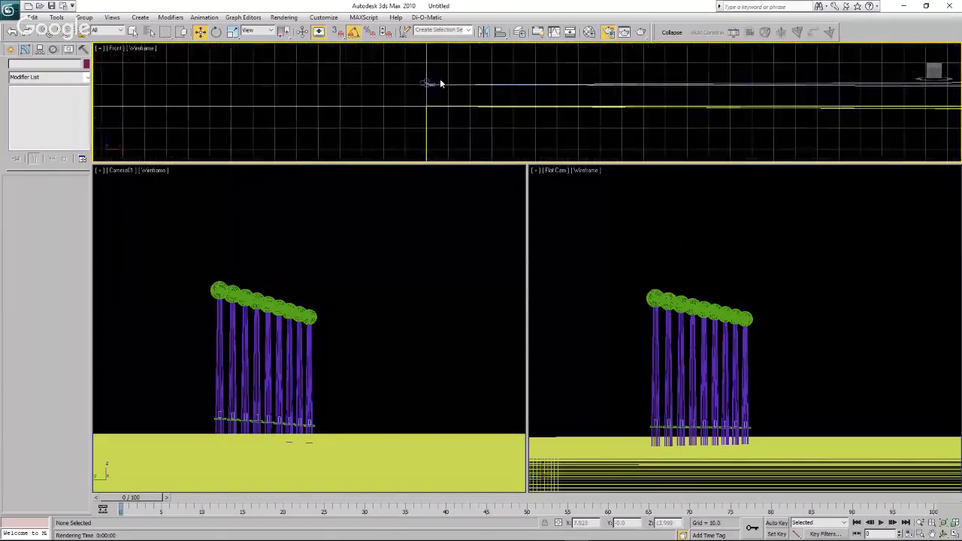
Examine the Front view along the water surfaces, from the cameras out to the distant turbine row.
scroll(407, 111, down, 2)
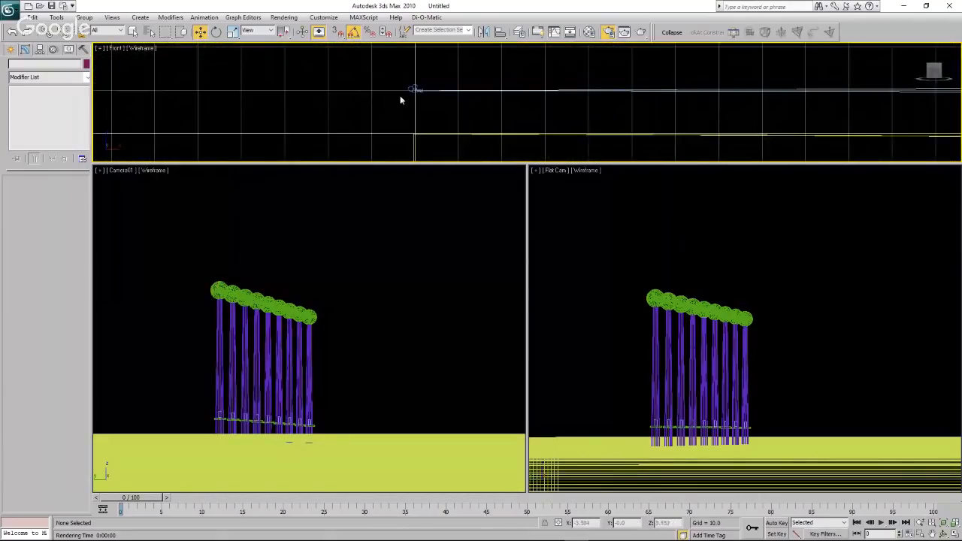
scroll(406, 121, down, 3)
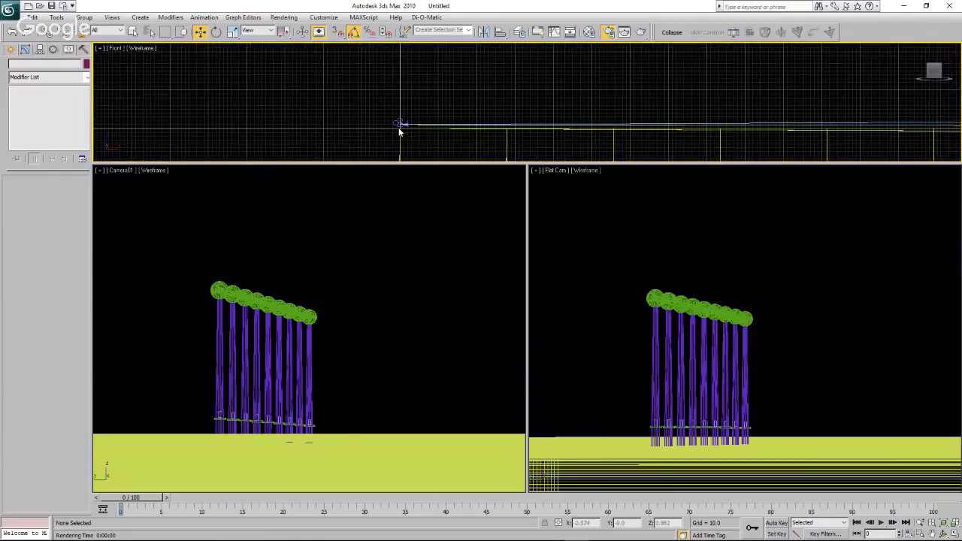
scroll(399, 132, down, 3)
scroll(400, 132, down, 3)
scroll(400, 132, up, 5)
scroll(399, 132, up, 4)
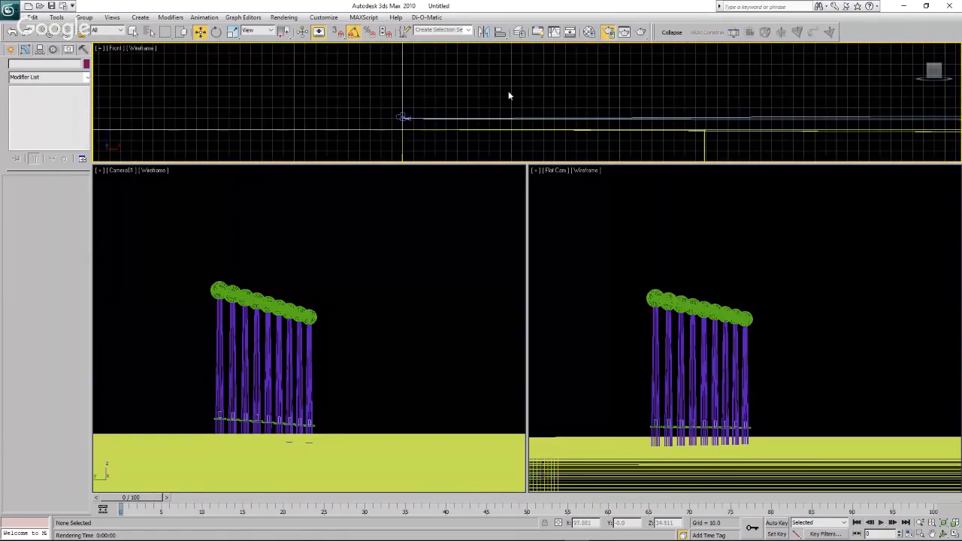
scroll(511, 98, down, 5)
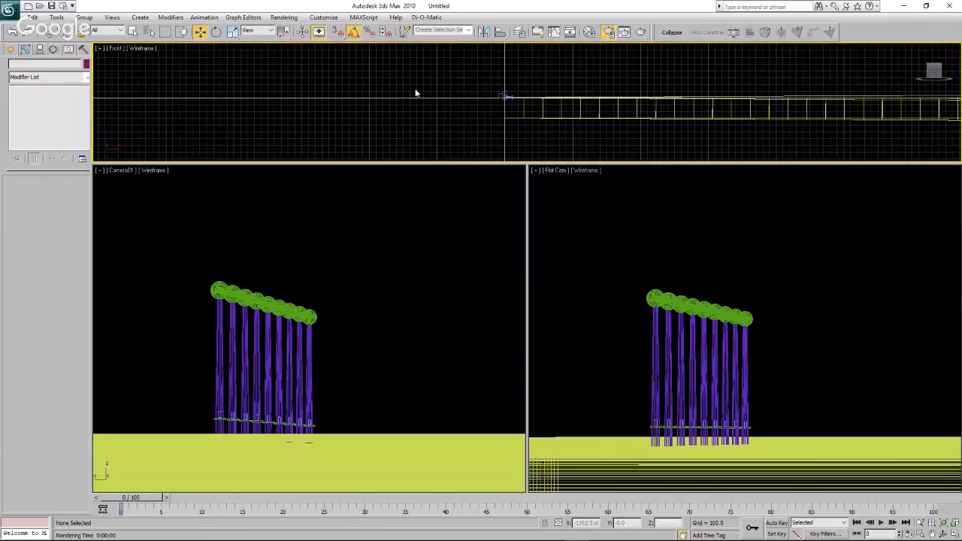
scroll(376, 96, down, 4)
scroll(639, 96, up, 5)
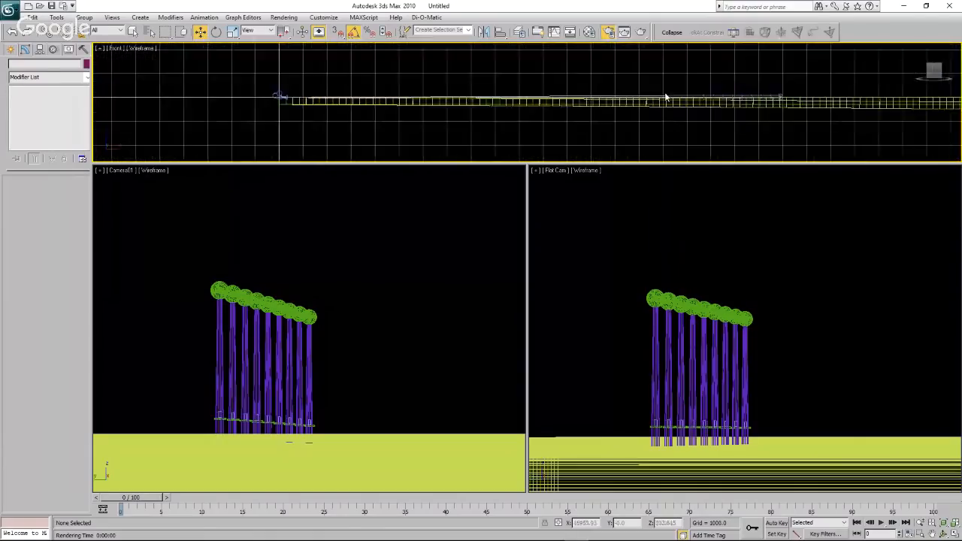
scroll(720, 98, up, 2)
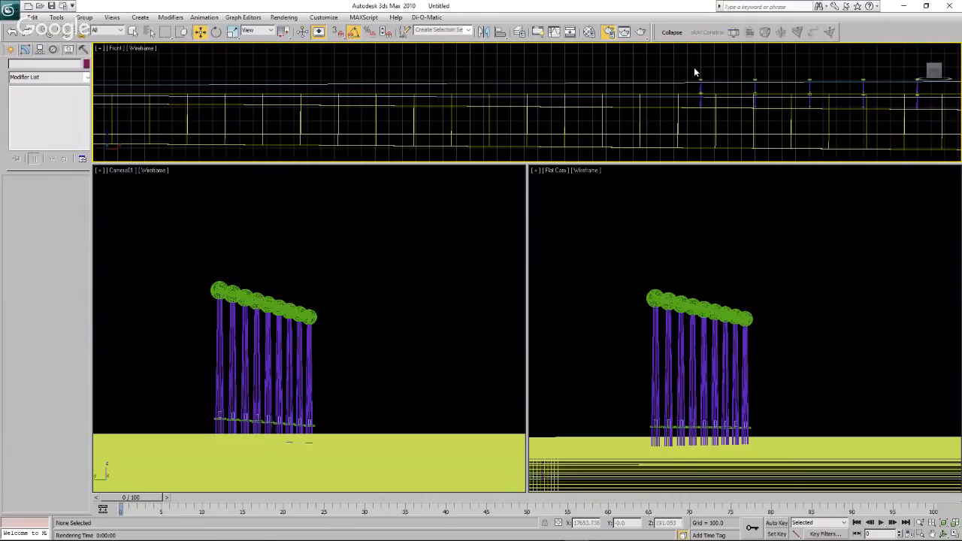
scroll(694, 73, down, 5)
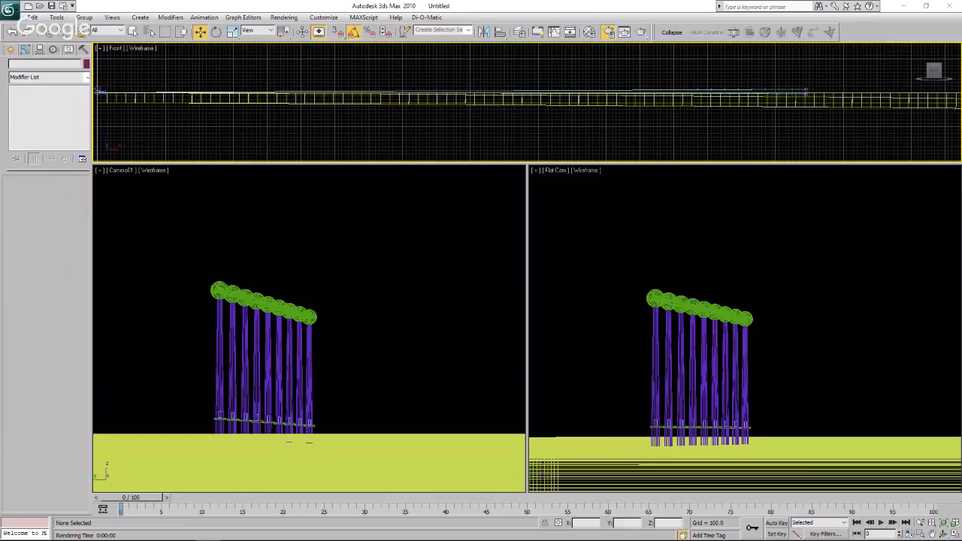
Bring the PowerPoint presentation over the 3ds Max viewports and go from slide 2 to the turbine comparison on slide 1.
drag(0, 126, 317, 102)
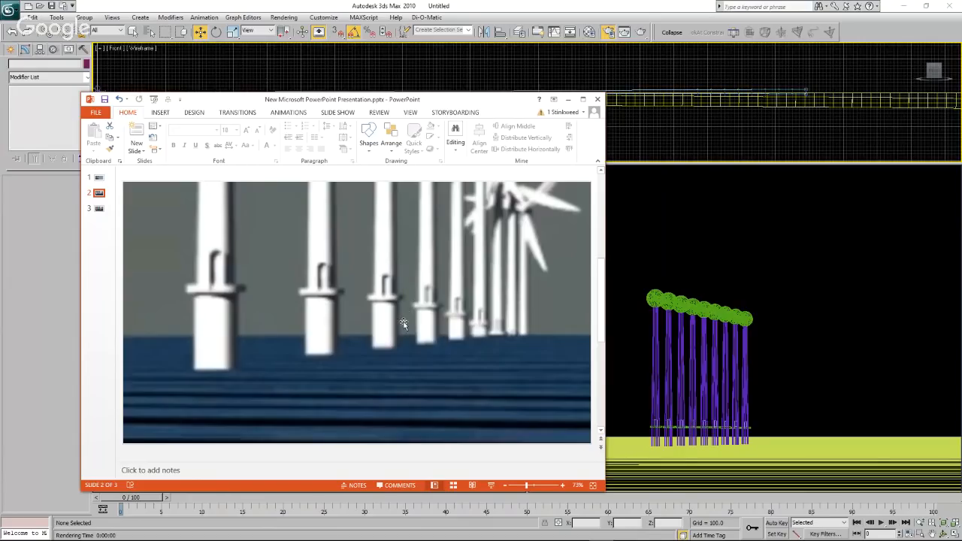
scroll(406, 320, up, 2)
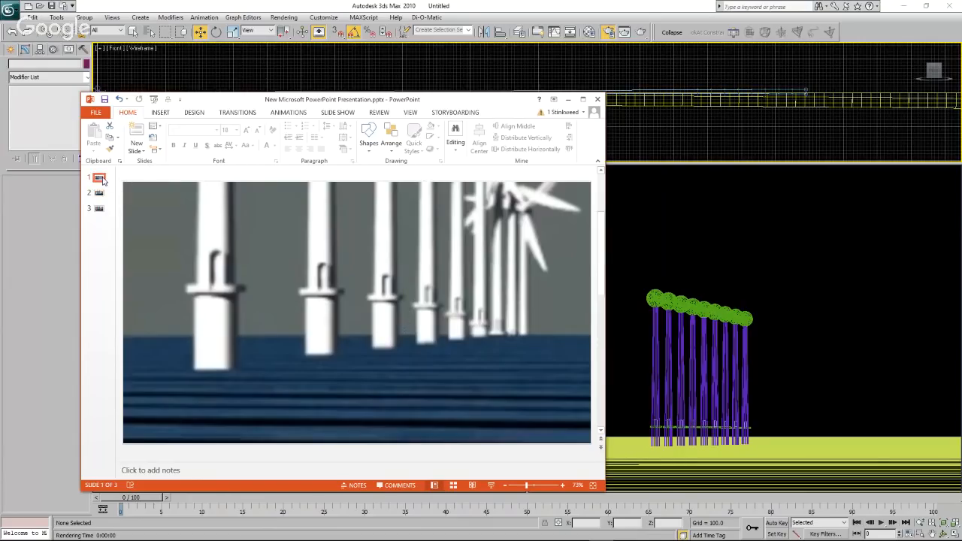
click(272, 296)
click(290, 203)
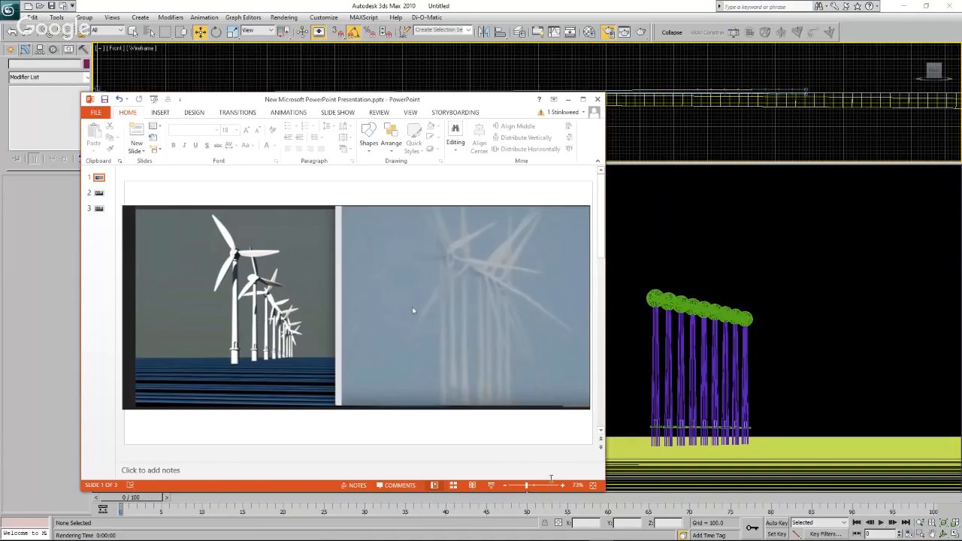
Magnify slide 1 to 262% to inspect the rendered tower bases at the horizon, and move PowerPoint out of view.
click(549, 487)
drag(369, 456, 288, 458)
scroll(407, 412, down, 3)
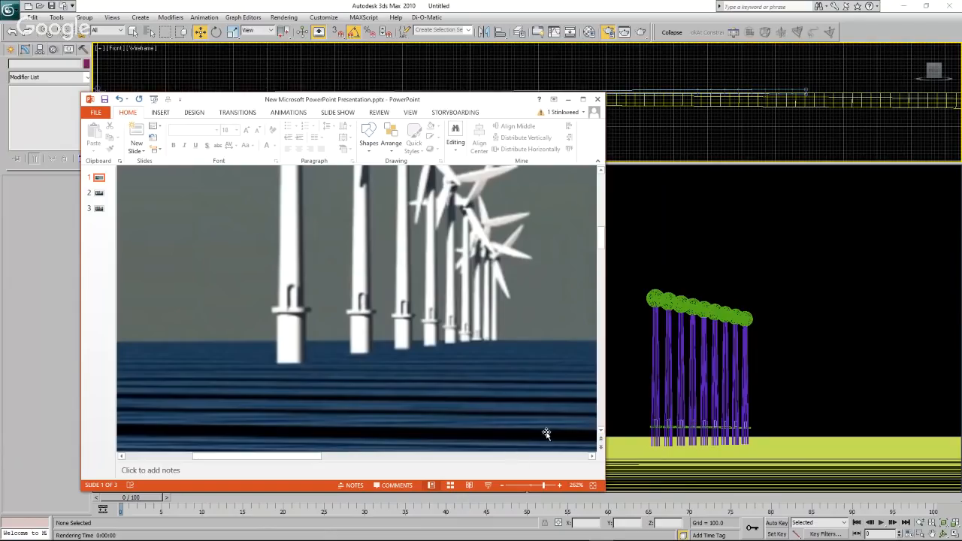
drag(466, 99, 0, 139)
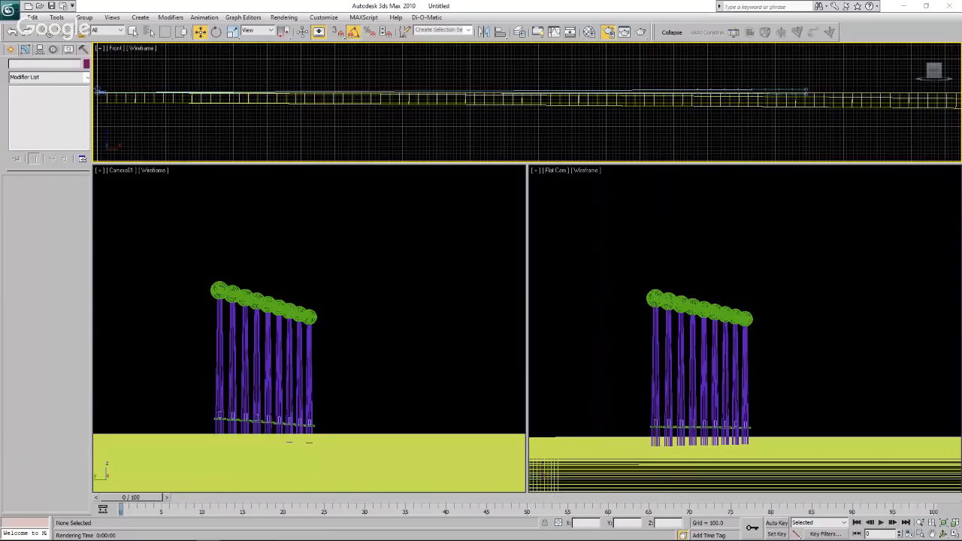
Switch to the browser's YouTube video "Flat Earth - Ballers Cant Horizon, Part Deux", show it full screen and skip to 1:55.
drag(0, 136, 561, 79)
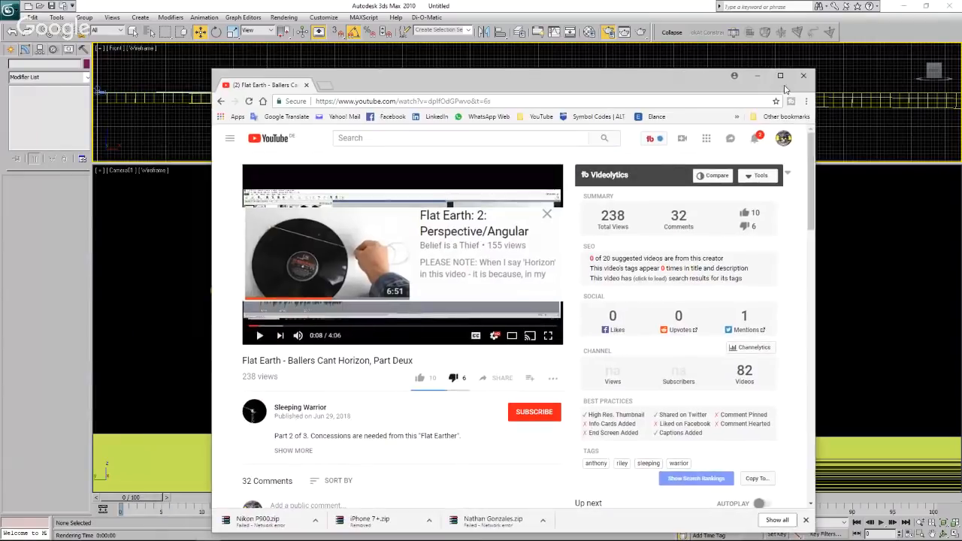
click(779, 78)
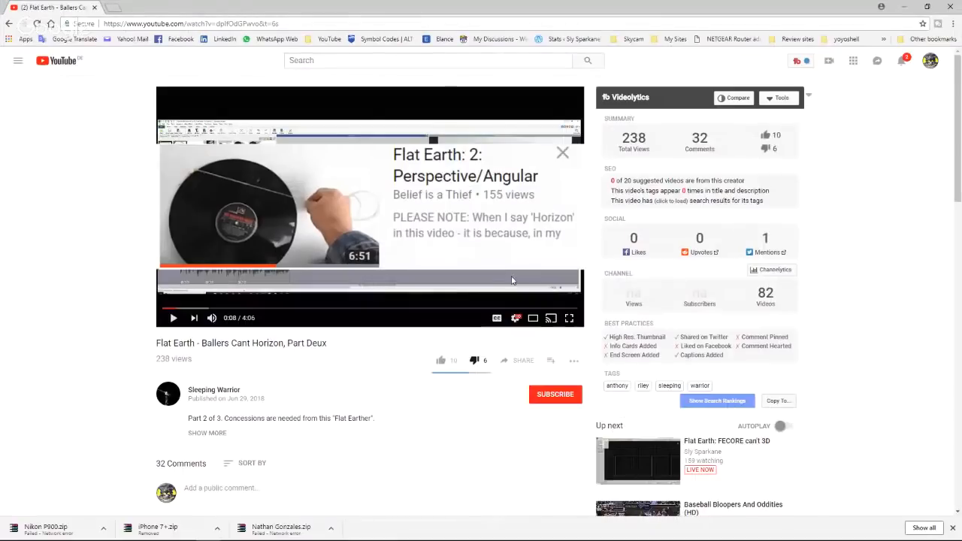
click(569, 318)
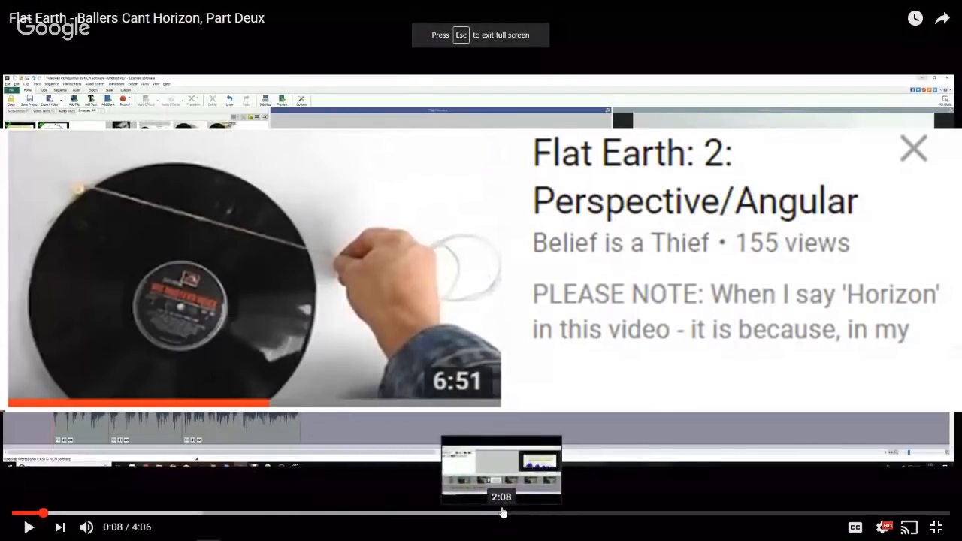
click(415, 514)
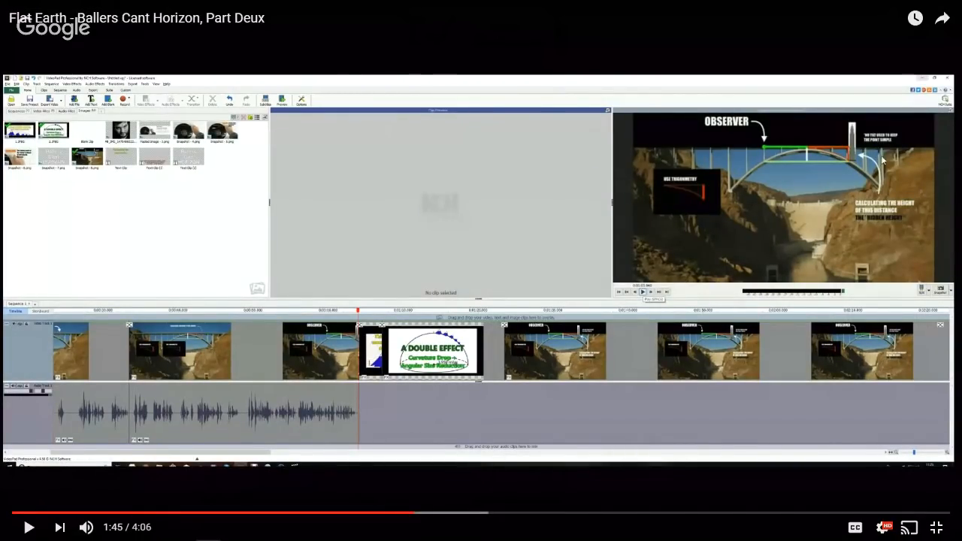
click(452, 516)
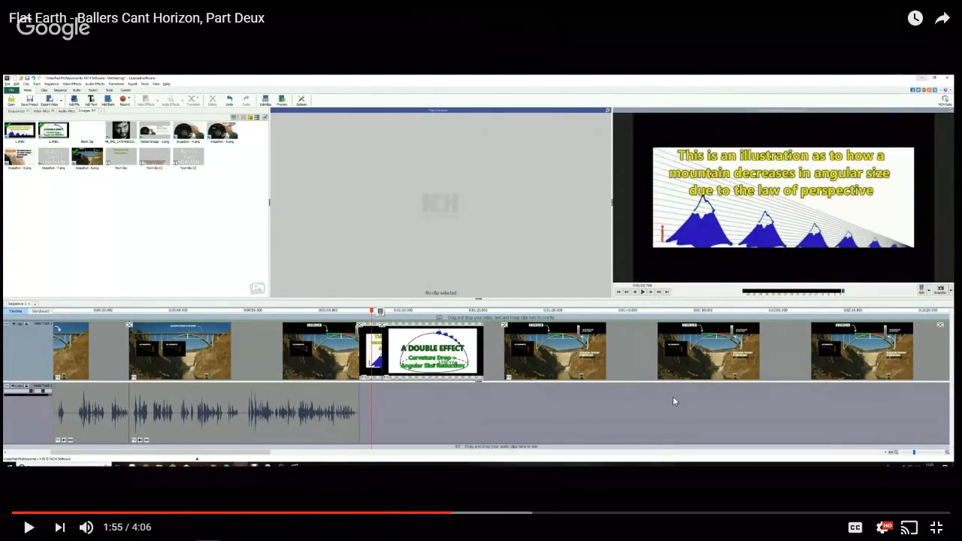
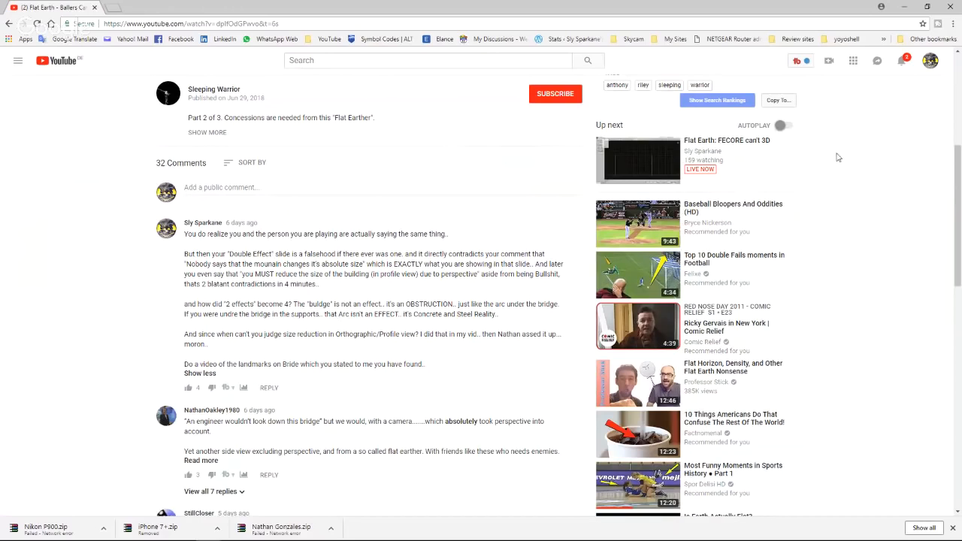
Move the browser off the 3ds Max viewports and inspect the water surfaces near the turbine row in the Front view.
click(928, 7)
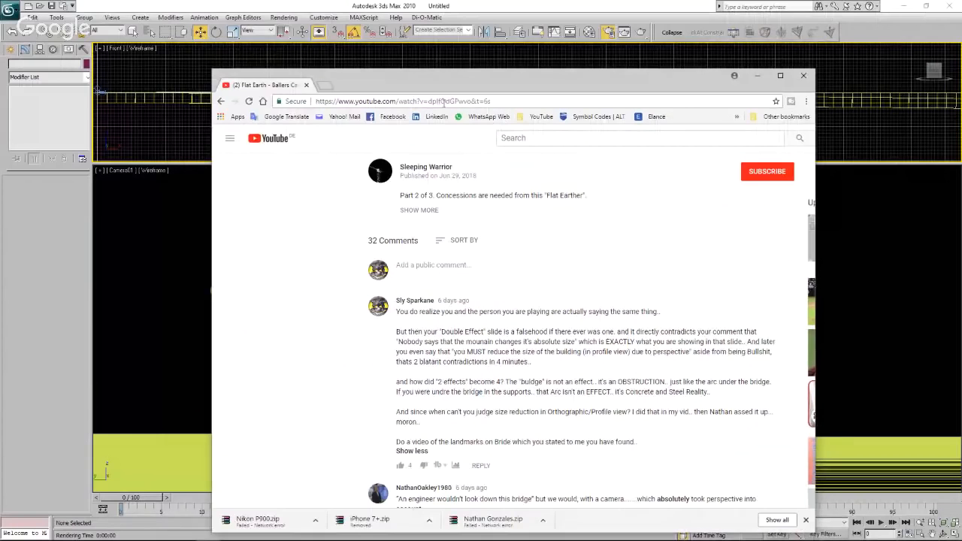
drag(537, 79, 0, 101)
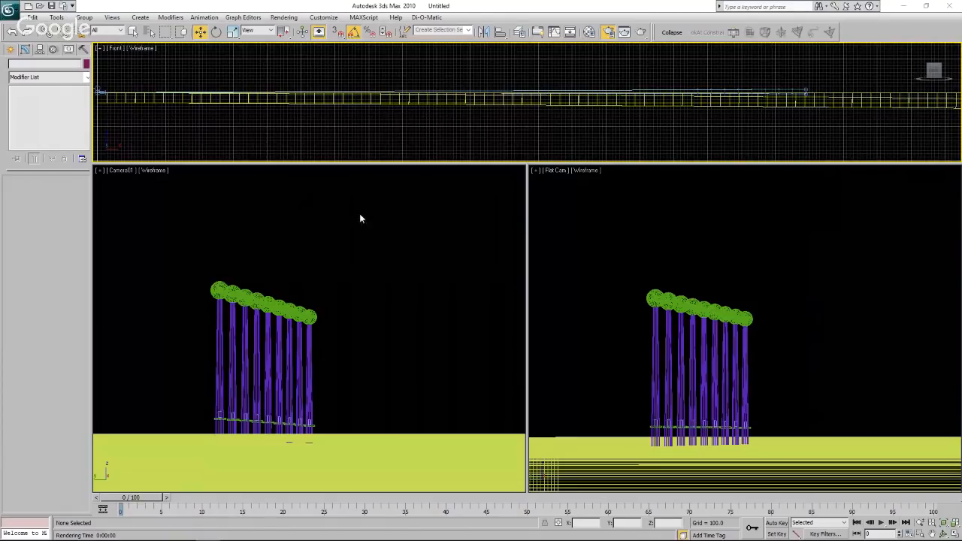
click(374, 251)
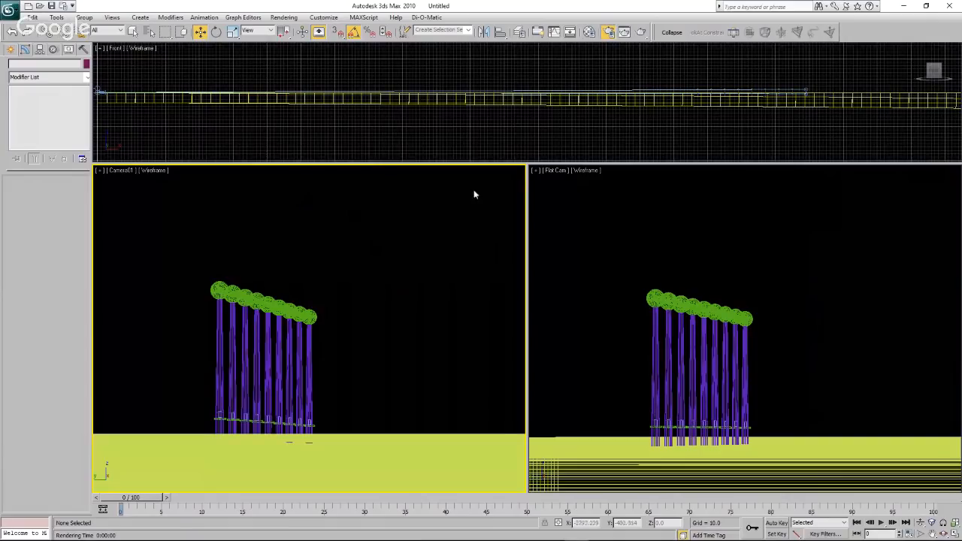
click(567, 140)
scroll(570, 136, down, 3)
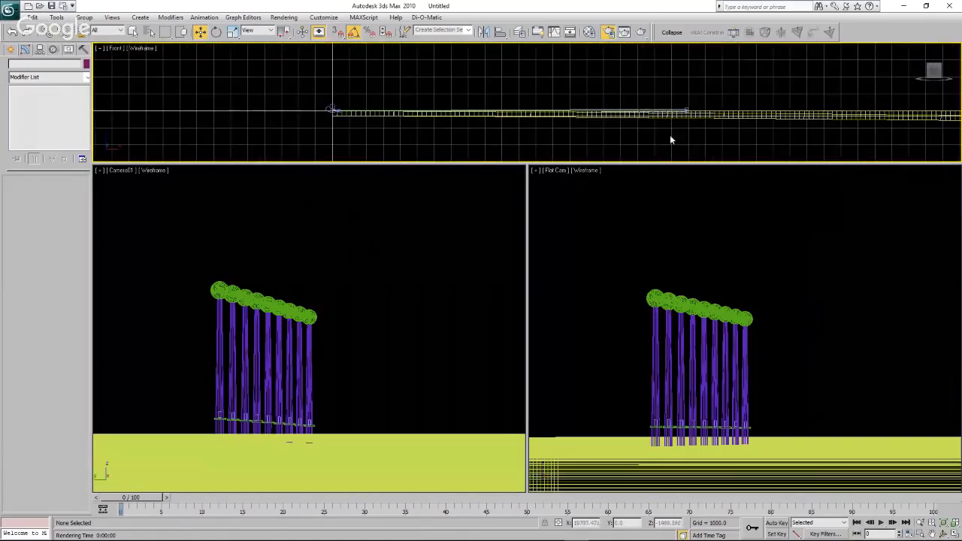
scroll(689, 119, up, 3)
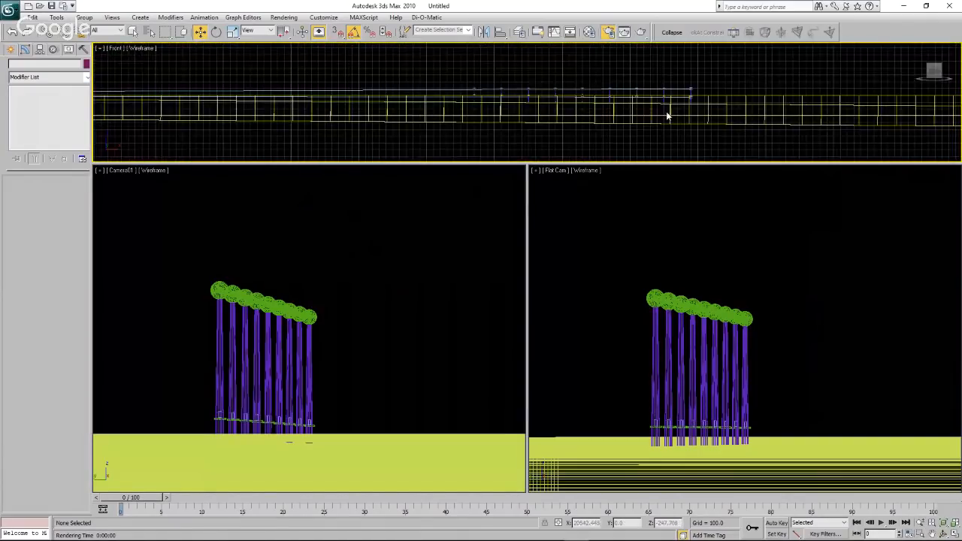
scroll(661, 114, down, 2)
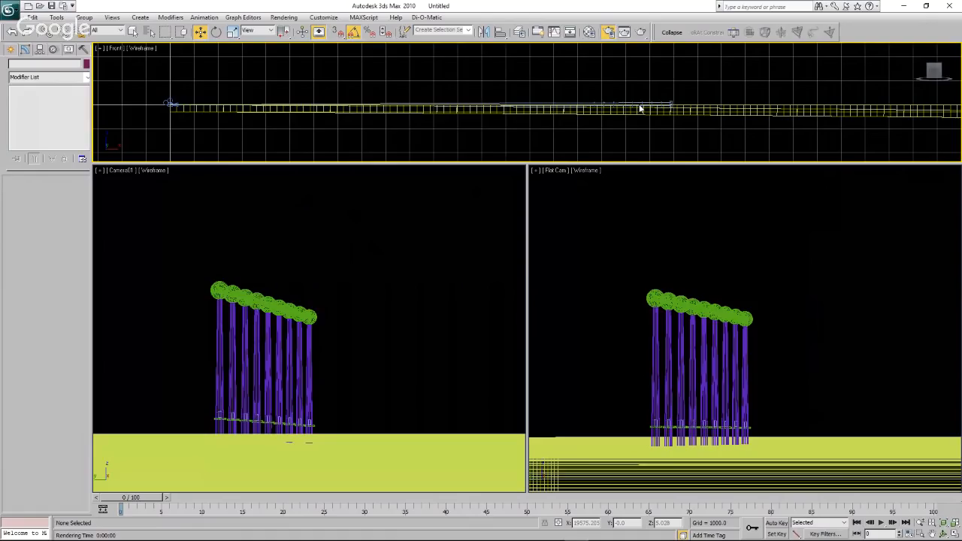
Render the Camera01 view and the Flat Cam view one after the other, closing each rendered image after inspection.
click(403, 319)
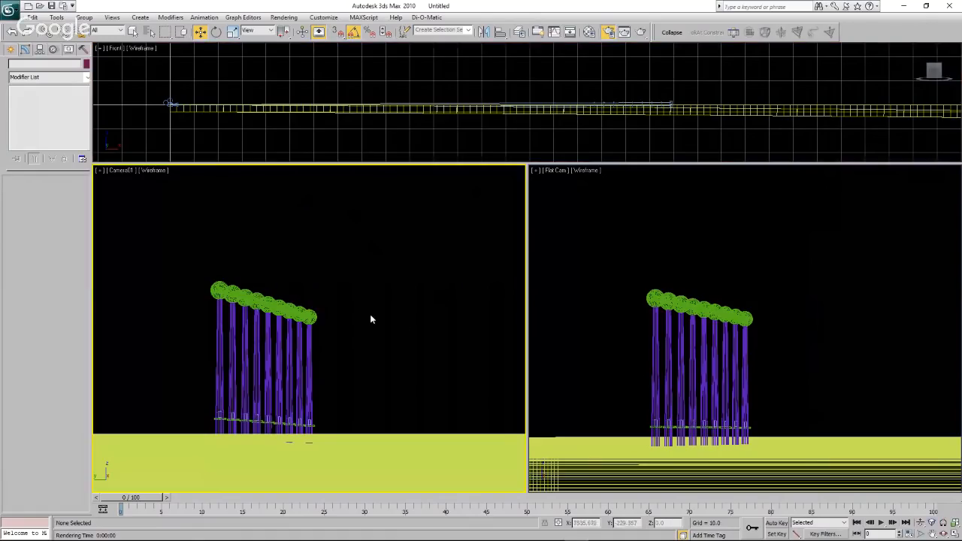
click(643, 32)
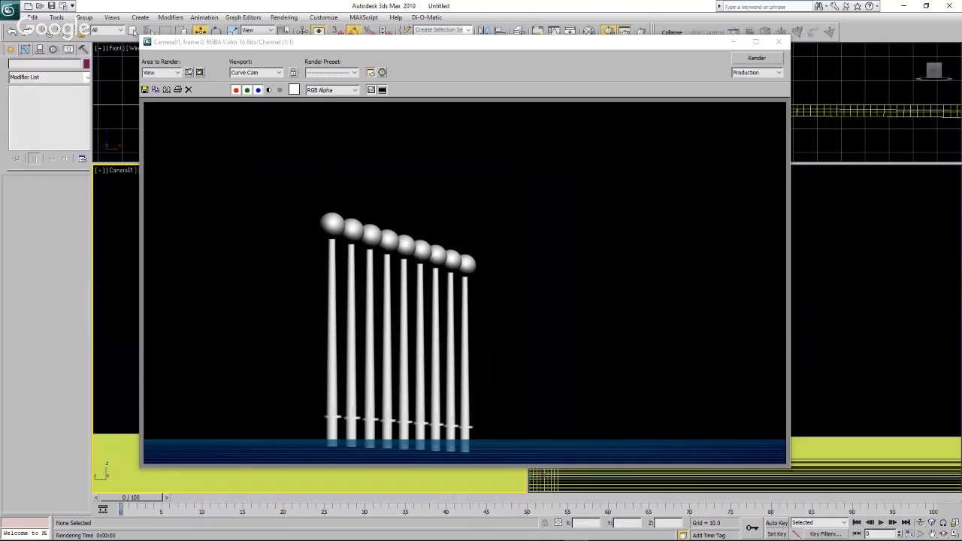
click(776, 43)
click(643, 242)
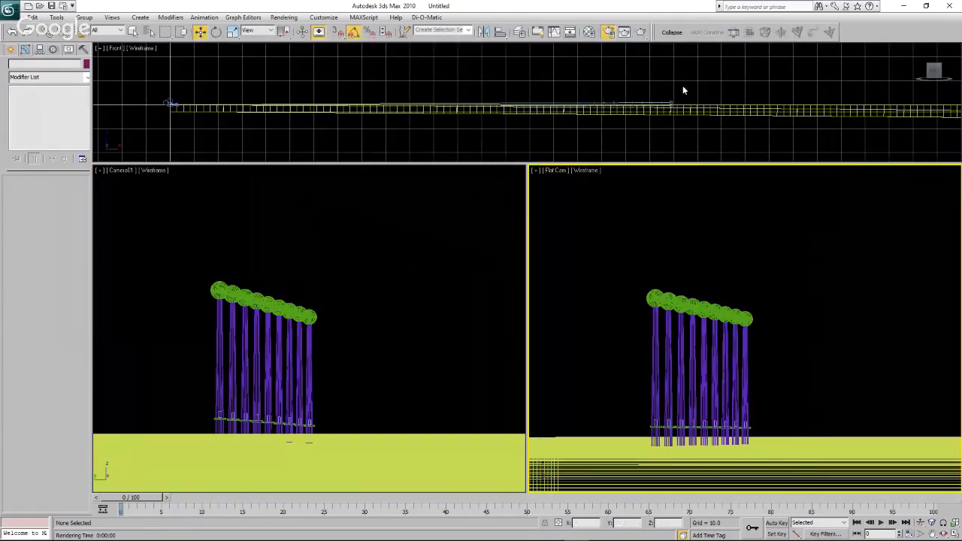
click(641, 33)
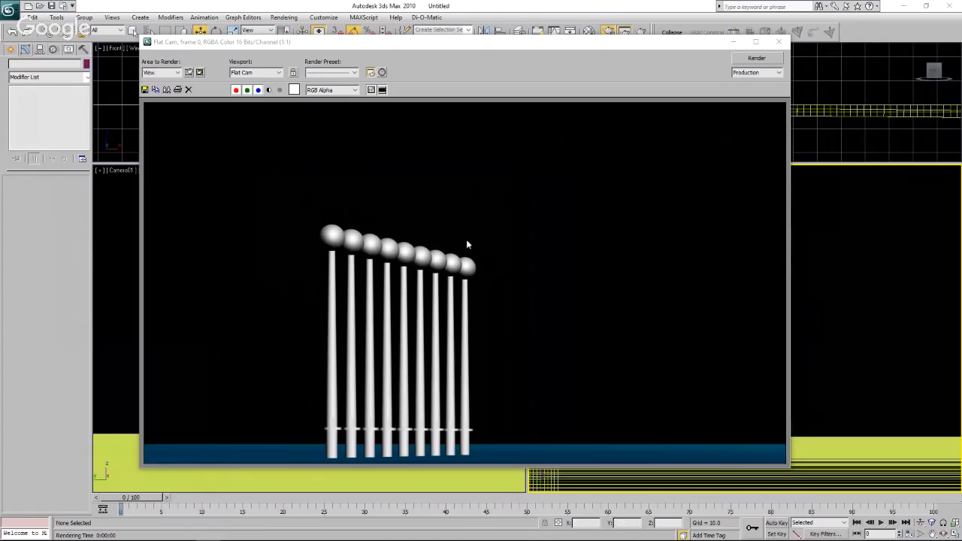
click(780, 44)
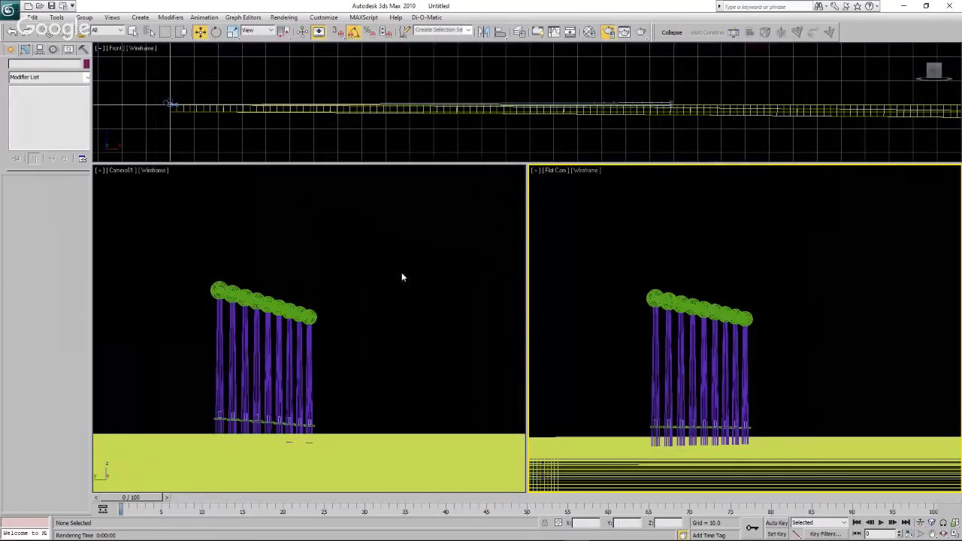
Maximize the Front viewport and orbit around the two water strips to examine them with their cameras from oblique angles.
click(259, 138)
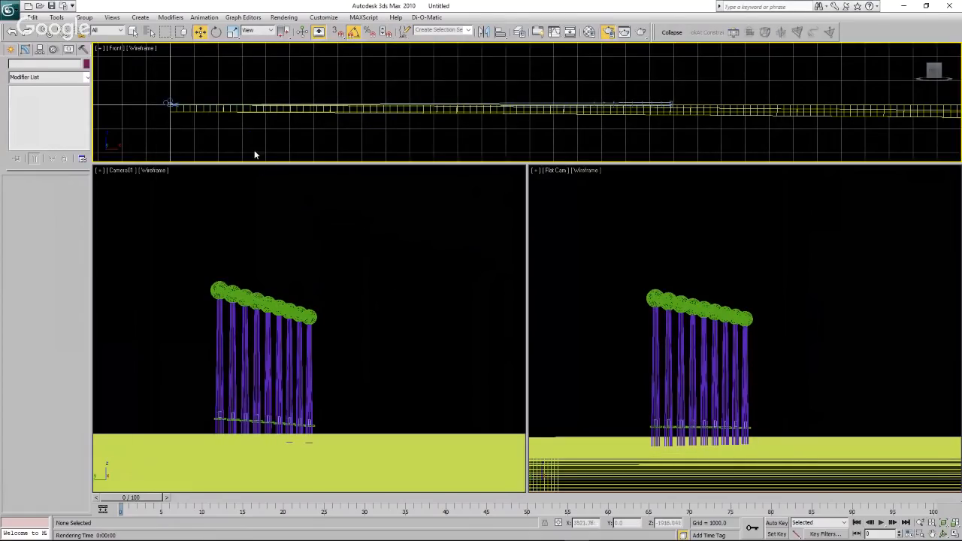
click(955, 534)
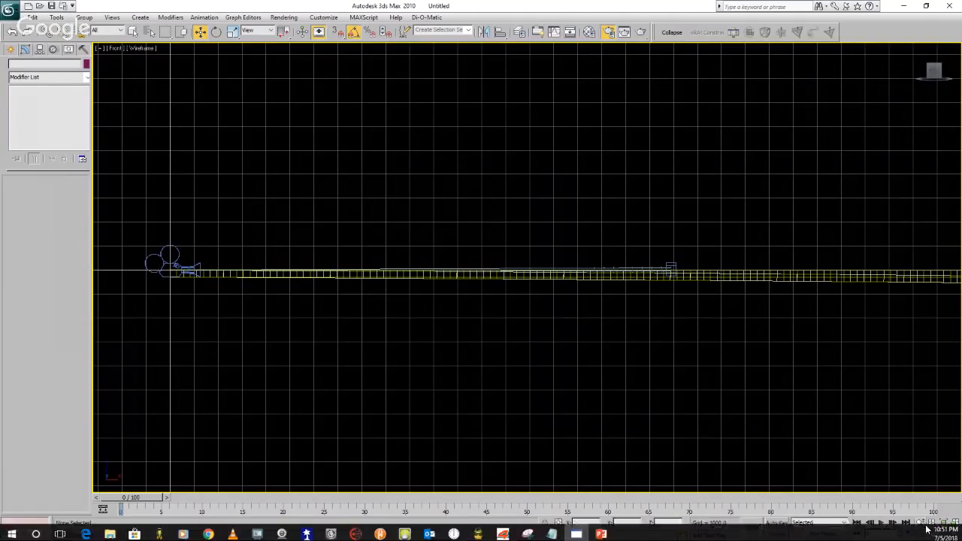
click(944, 535)
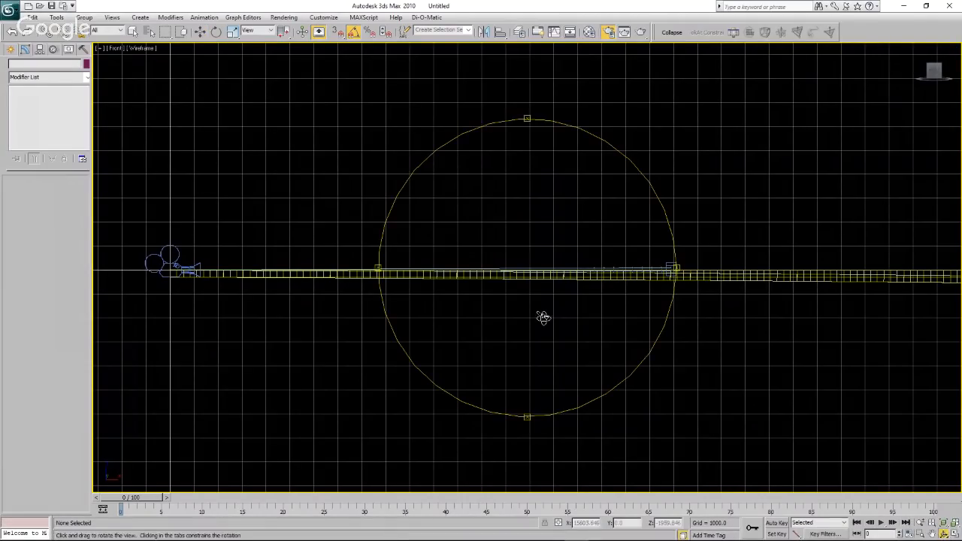
drag(504, 274, 518, 281)
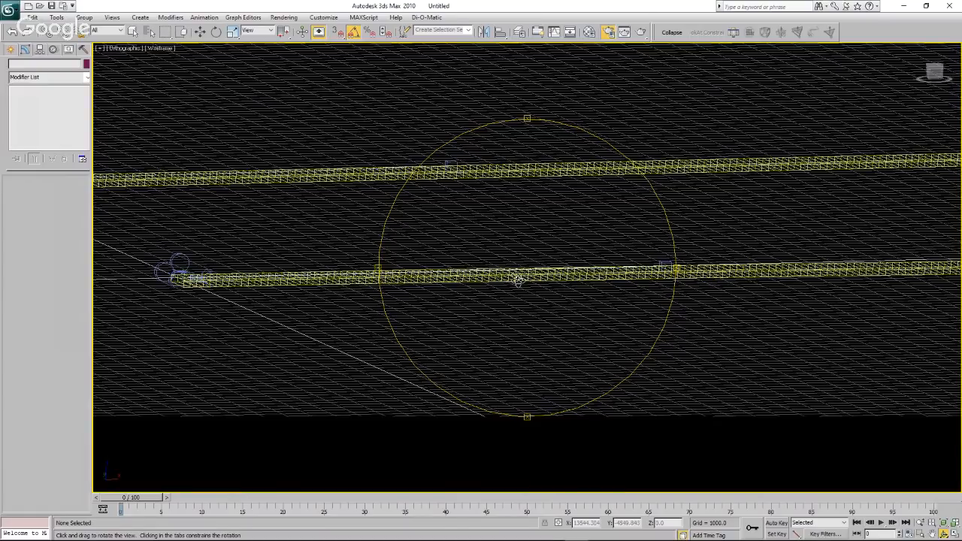
drag(518, 280, 546, 298)
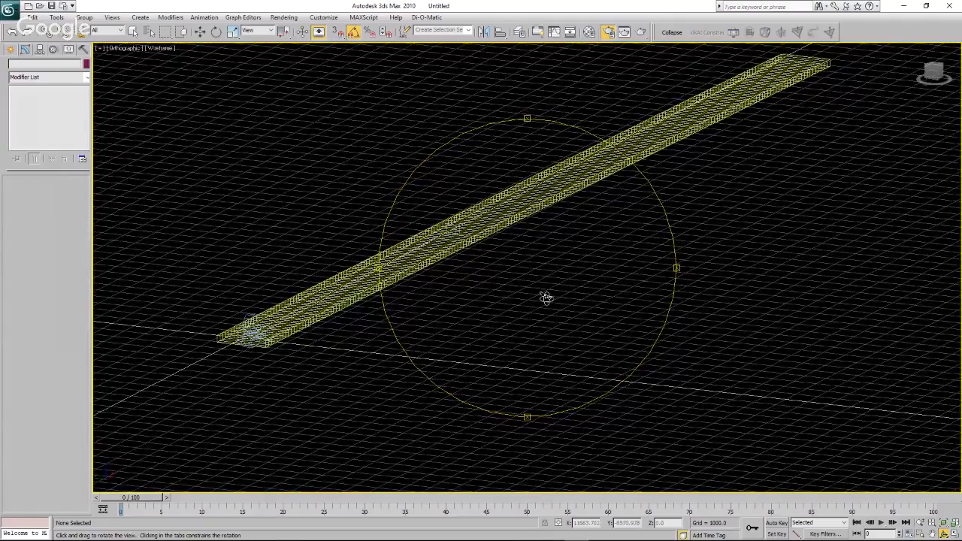
drag(546, 298, 426, 252)
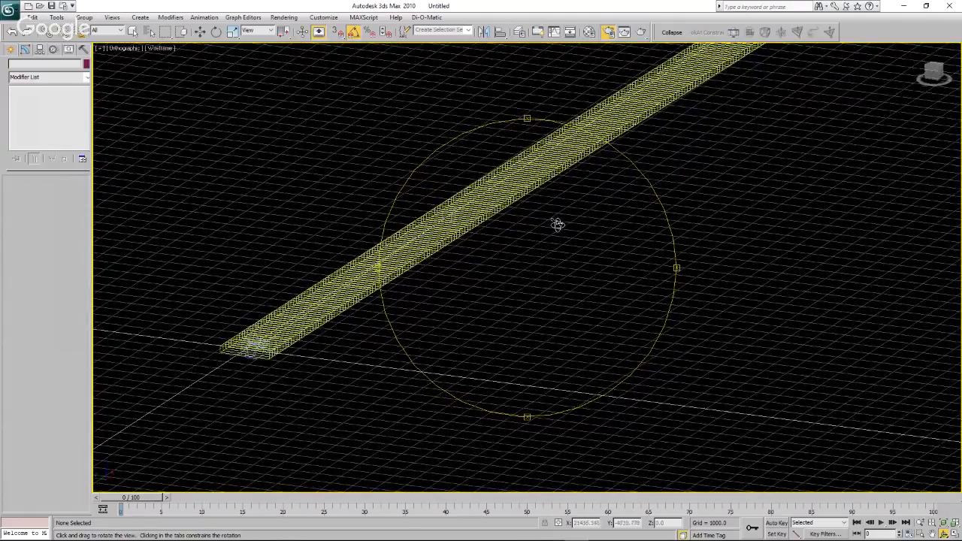
drag(559, 222, 463, 261)
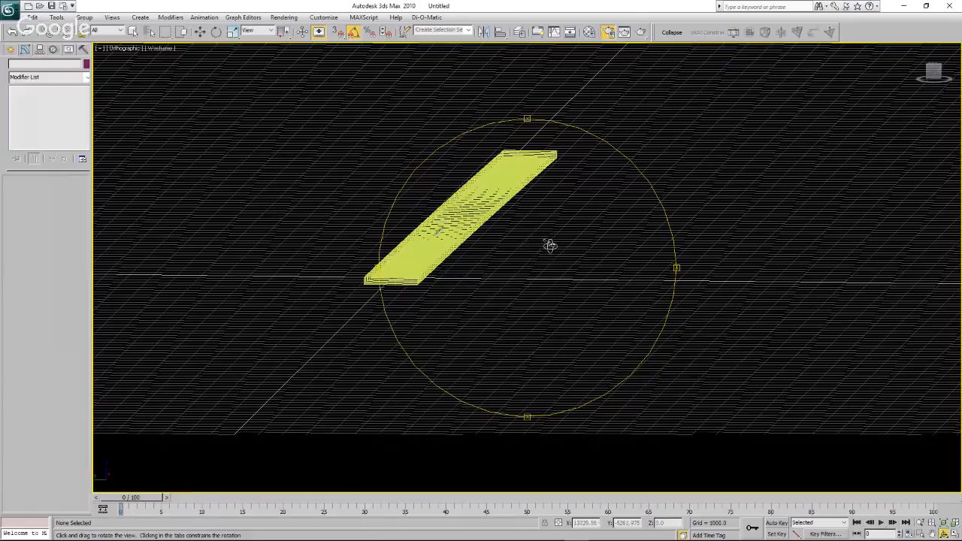
drag(550, 246, 526, 253)
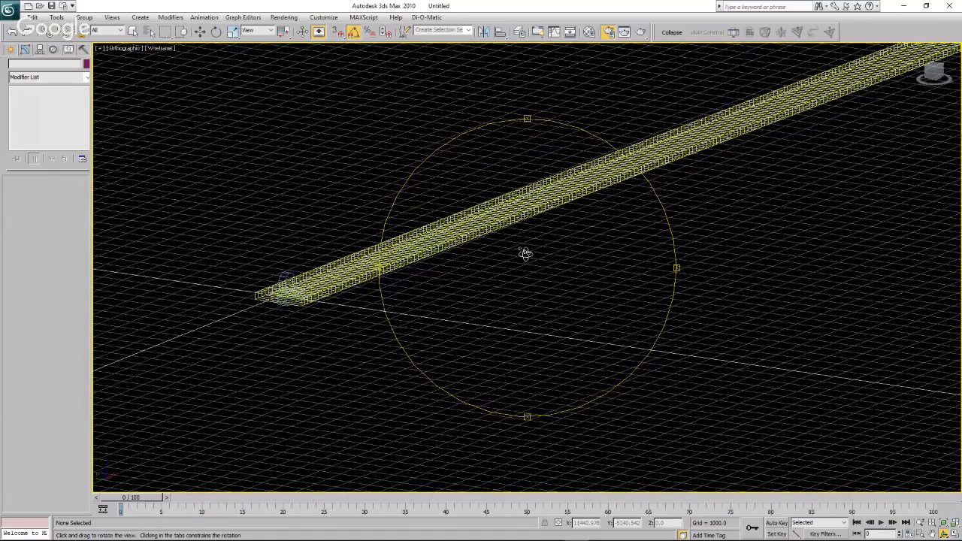
drag(525, 254, 473, 250)
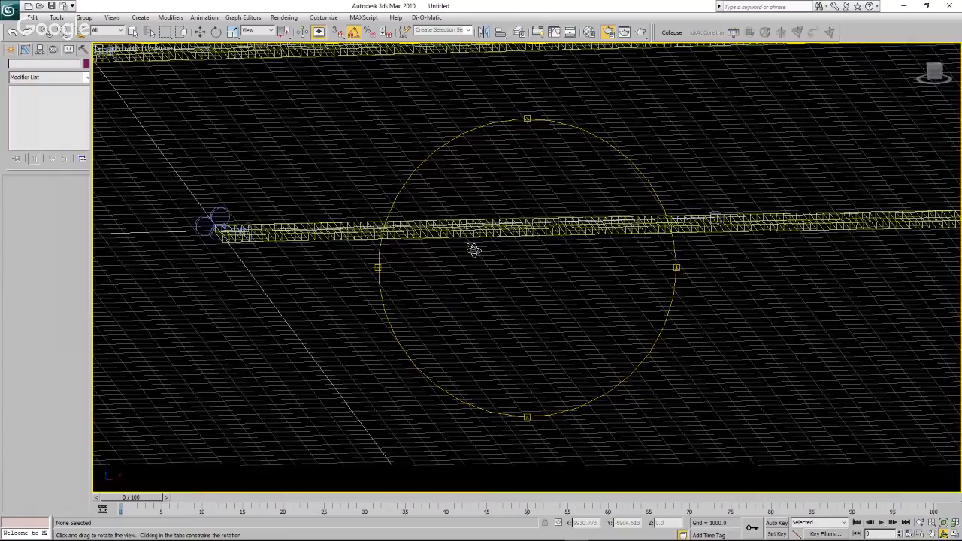
key(w)
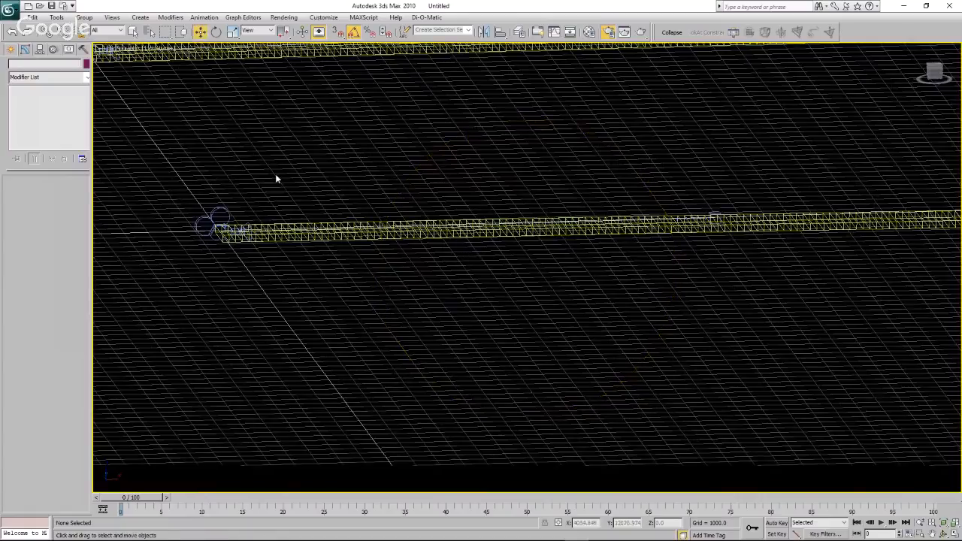
scroll(275, 179, down, 3)
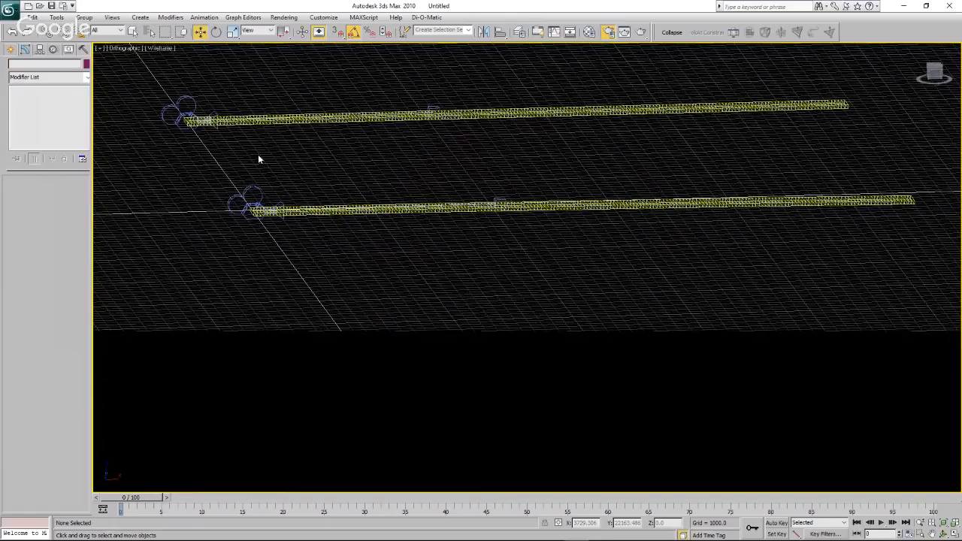
scroll(248, 112, up, 3)
Switch the maximized Orthographic viewport to Perspective and orbit it to look lengthwise down one water strip.
click(124, 49)
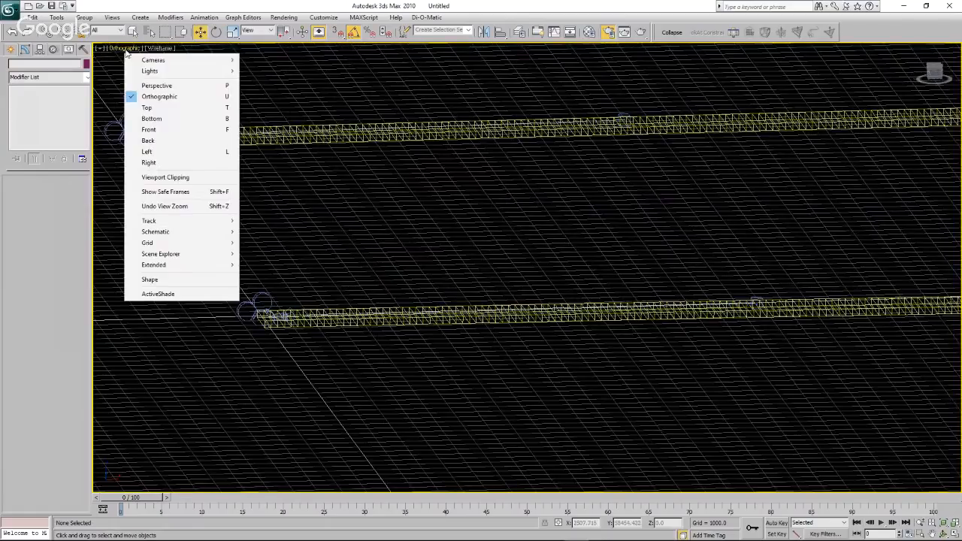
click(167, 87)
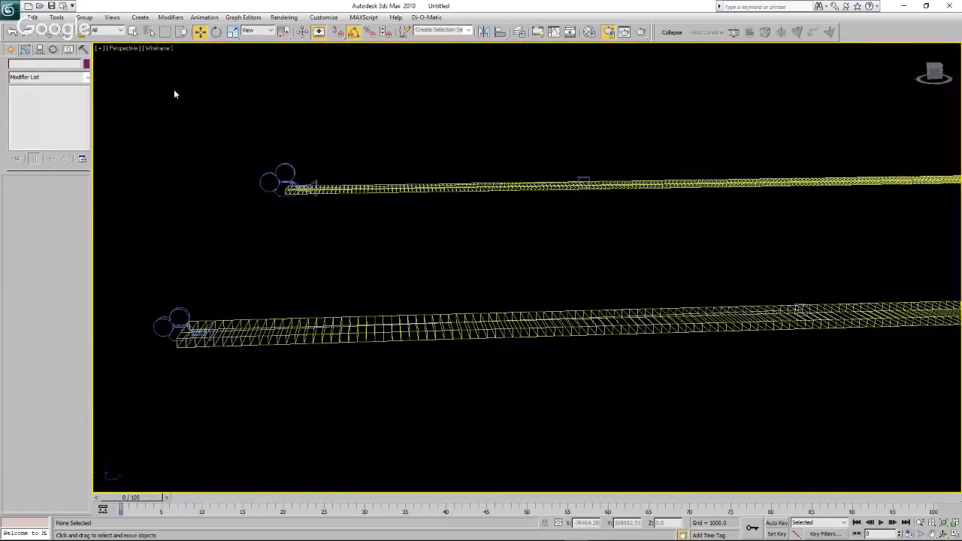
click(944, 533)
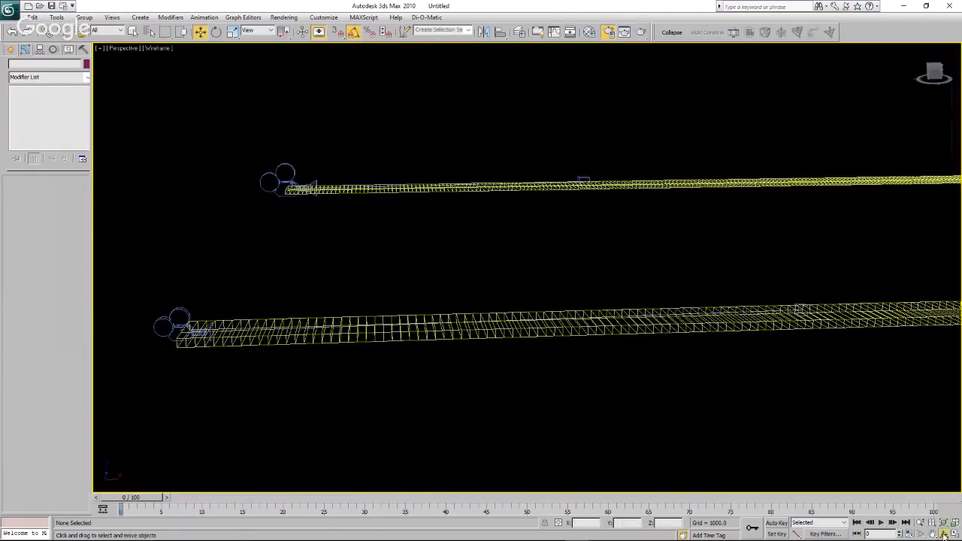
drag(481, 271, 555, 268)
drag(562, 267, 632, 352)
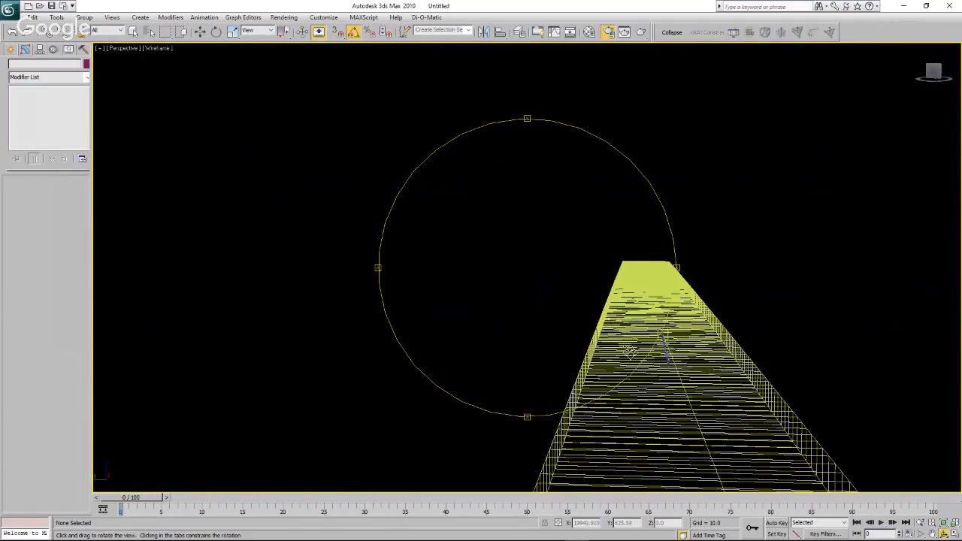
Look closer at the turbine row on the water strip, select the bent water group briefly and clear the selection.
click(933, 533)
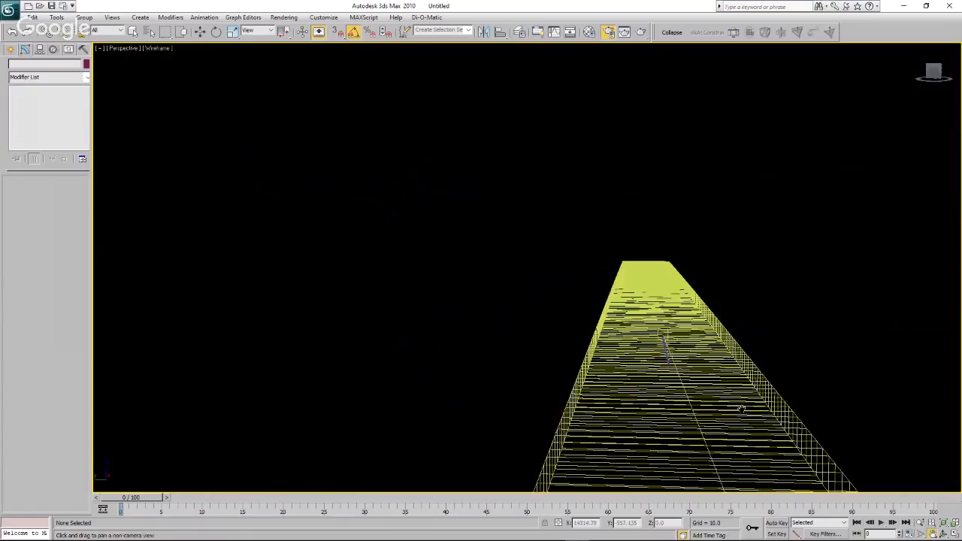
drag(745, 409, 498, 279)
scroll(485, 280, up, 6)
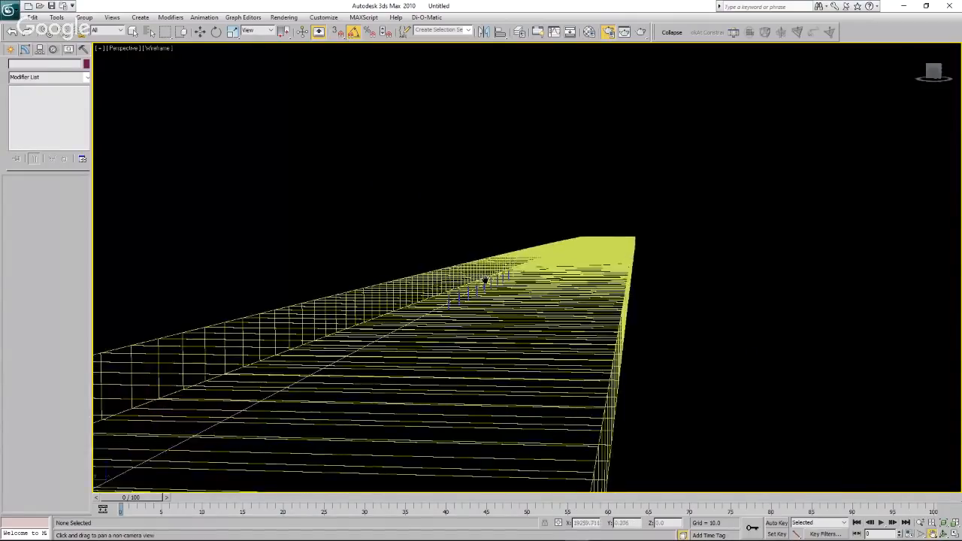
right_click(475, 295)
scroll(610, 350, up, 1)
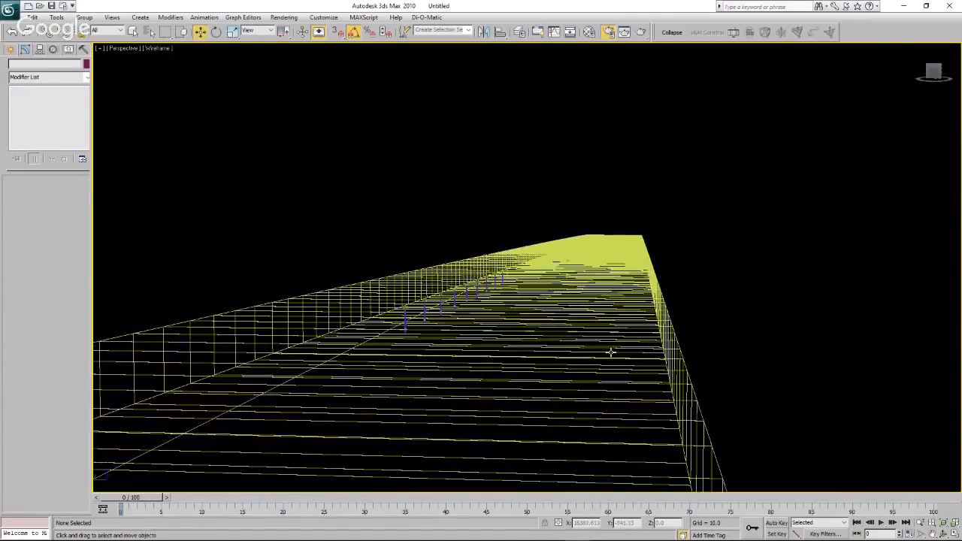
click(609, 350)
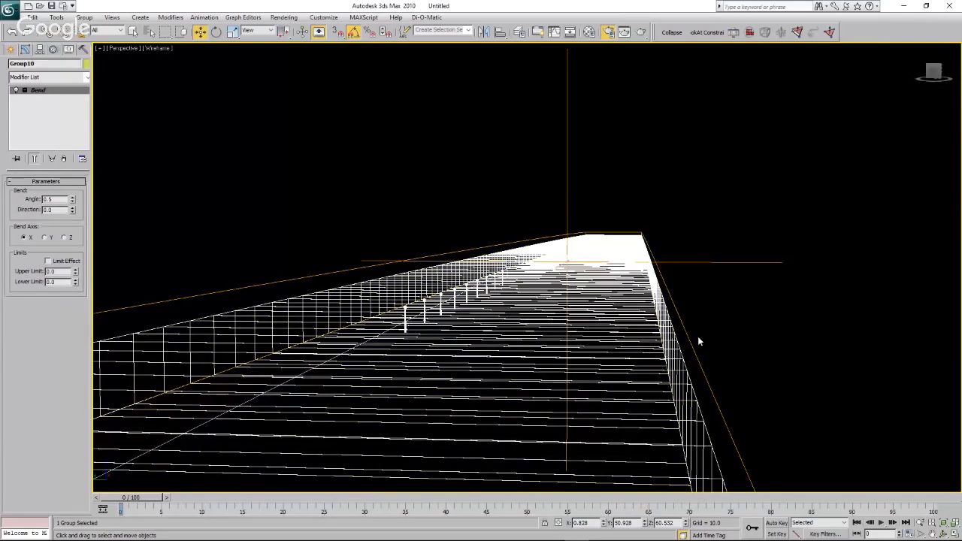
click(698, 336)
Orbit out in the Perspective view to examine both complete water strips from an oblique angle.
click(944, 534)
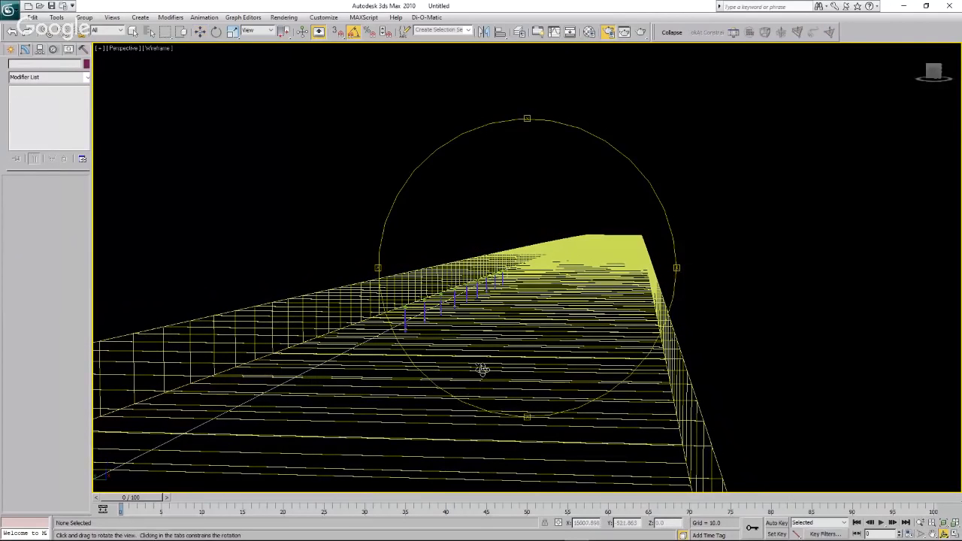
drag(484, 369, 495, 370)
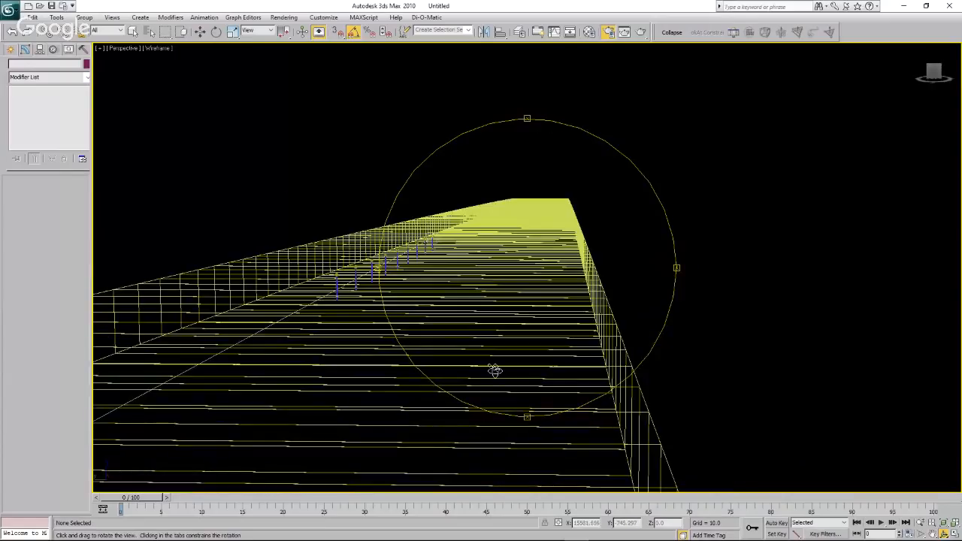
scroll(494, 370, down, 10)
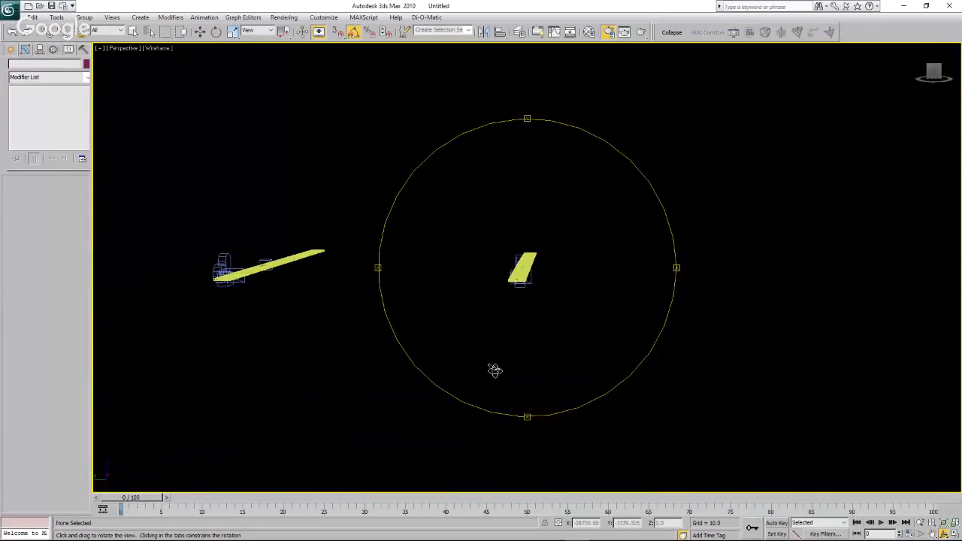
drag(580, 346, 554, 357)
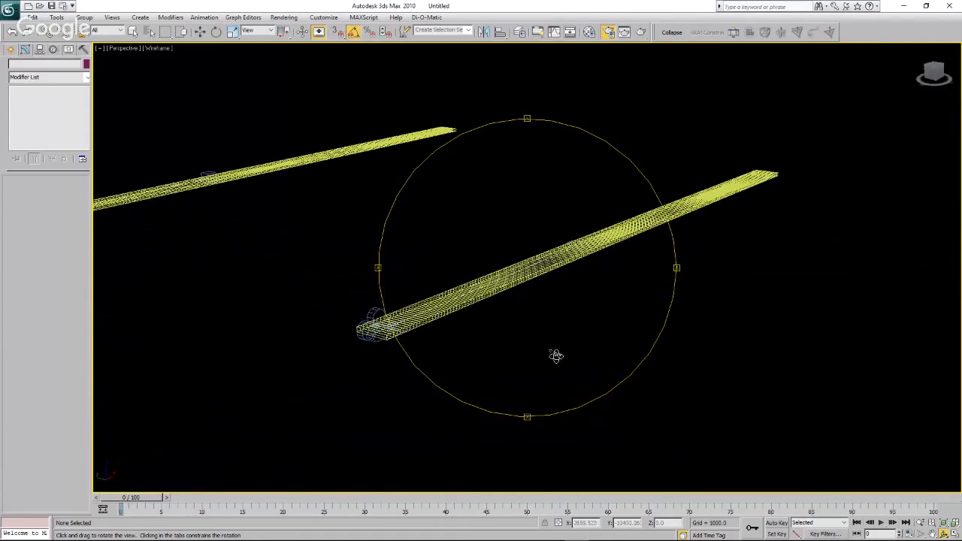
right_click(538, 364)
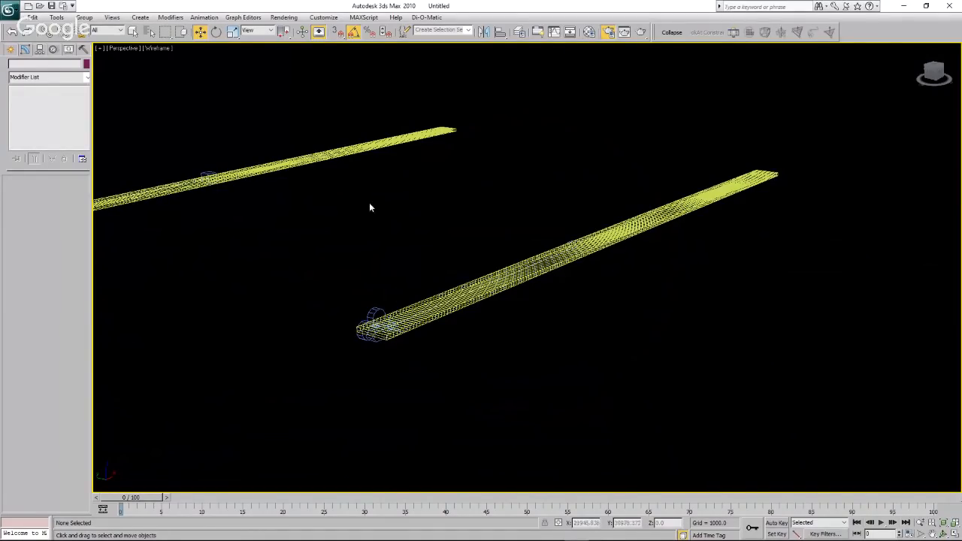
Switch the maximized Perspective viewport to the Curve Cam view.
click(129, 50)
mouse_move(156, 60)
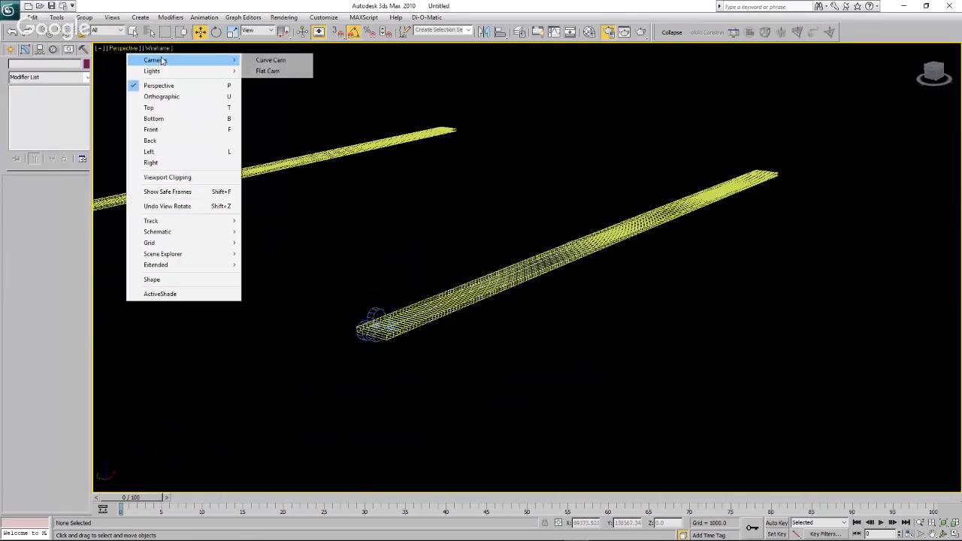
click(266, 62)
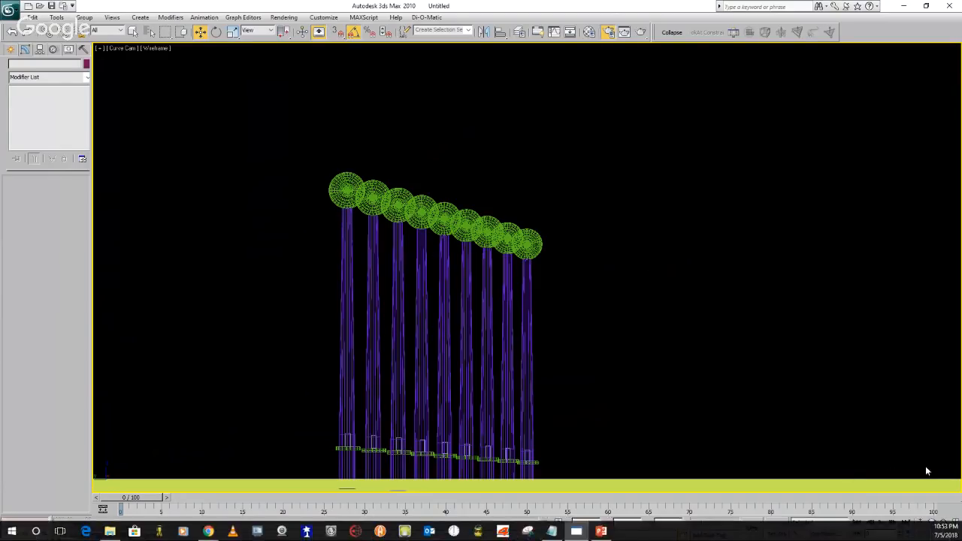
Restore the multi-viewport layout to compare the Flat Cam and Camera01 turbine views, and maximize the Camera01 viewport.
click(955, 534)
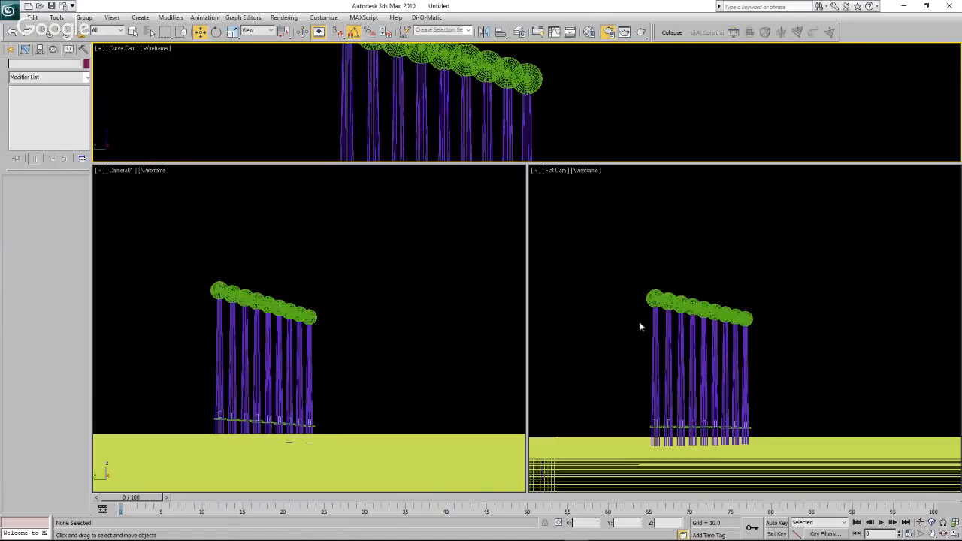
click(602, 234)
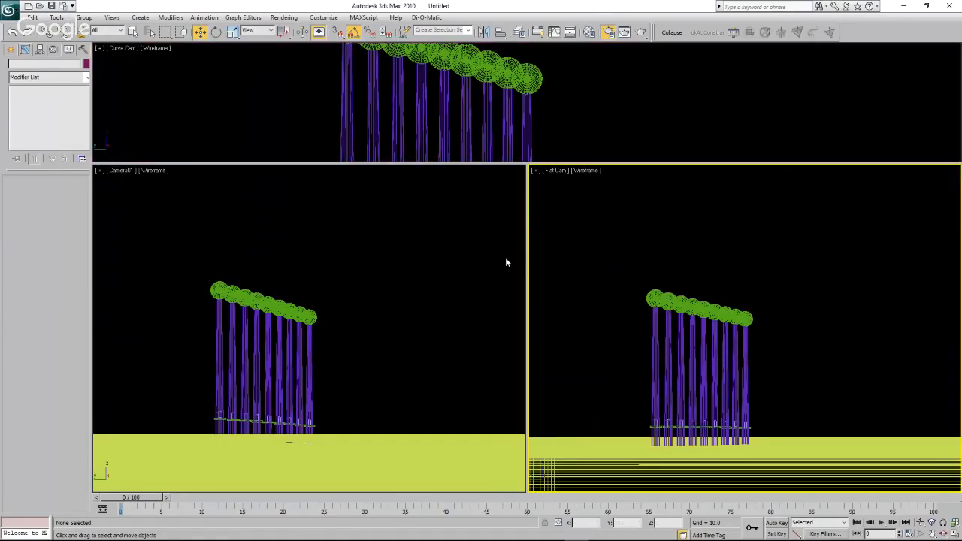
click(402, 274)
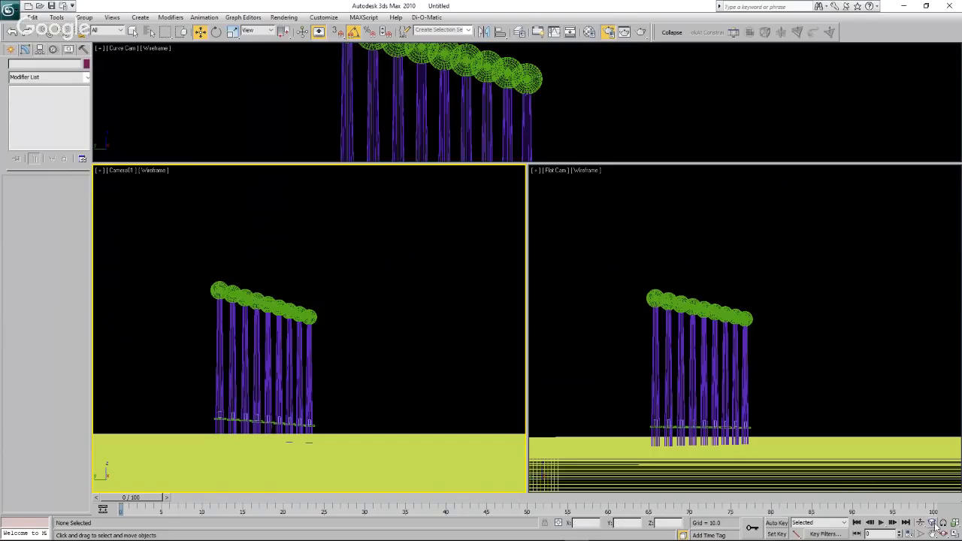
click(955, 533)
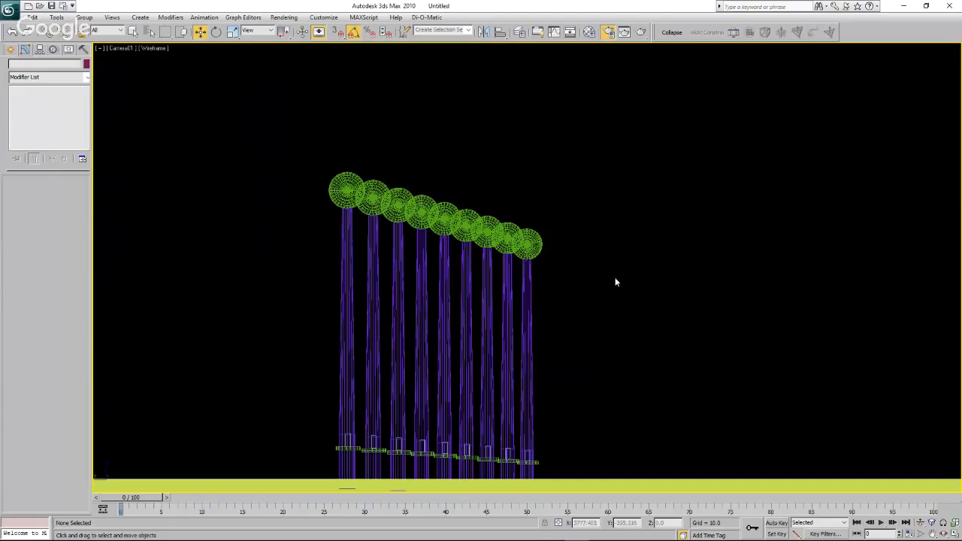
In the Top view, move the Curve Cam target back along the turbine row to the middle turbine, at about X 19299.
click(121, 48)
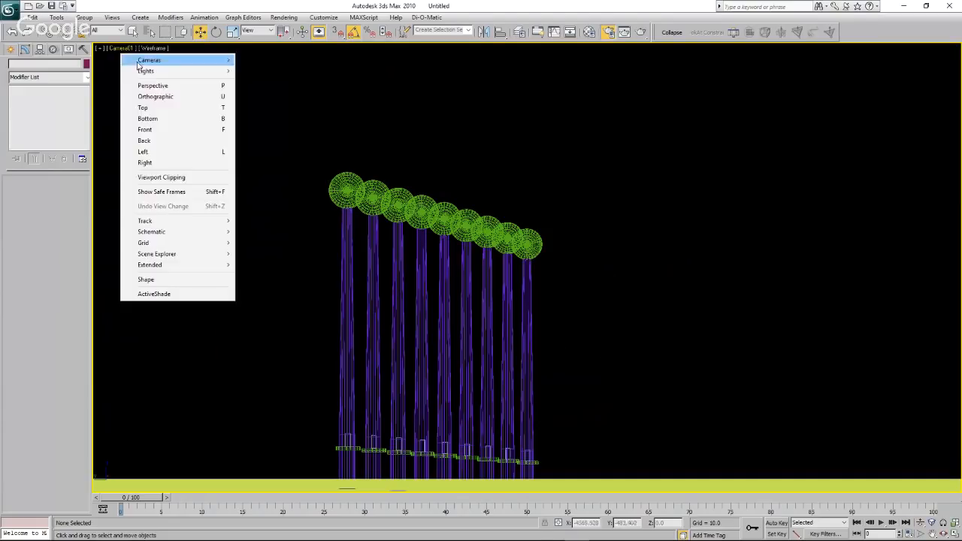
click(144, 108)
scroll(377, 192, down, 5)
scroll(499, 230, down, 13)
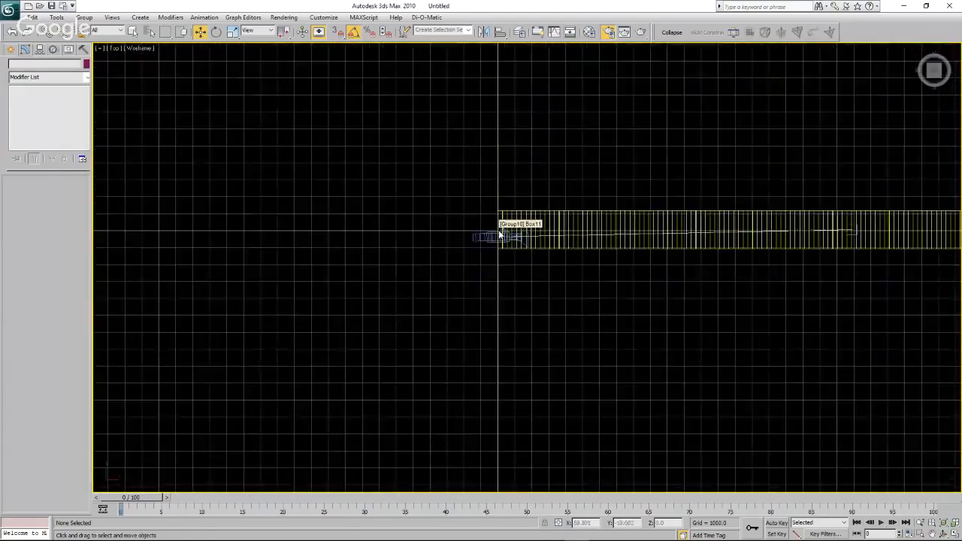
scroll(558, 231, up, 8)
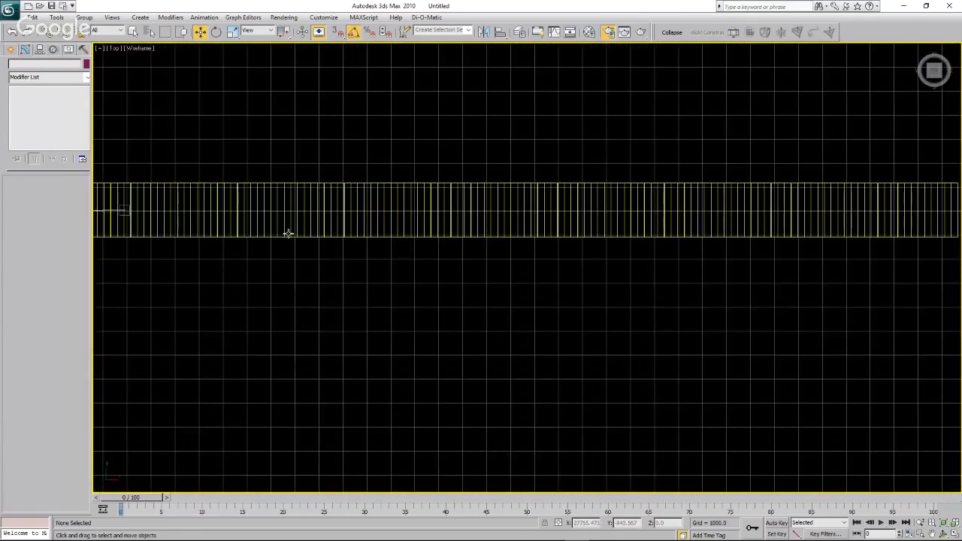
scroll(203, 208, up, 3)
scroll(304, 241, down, 5)
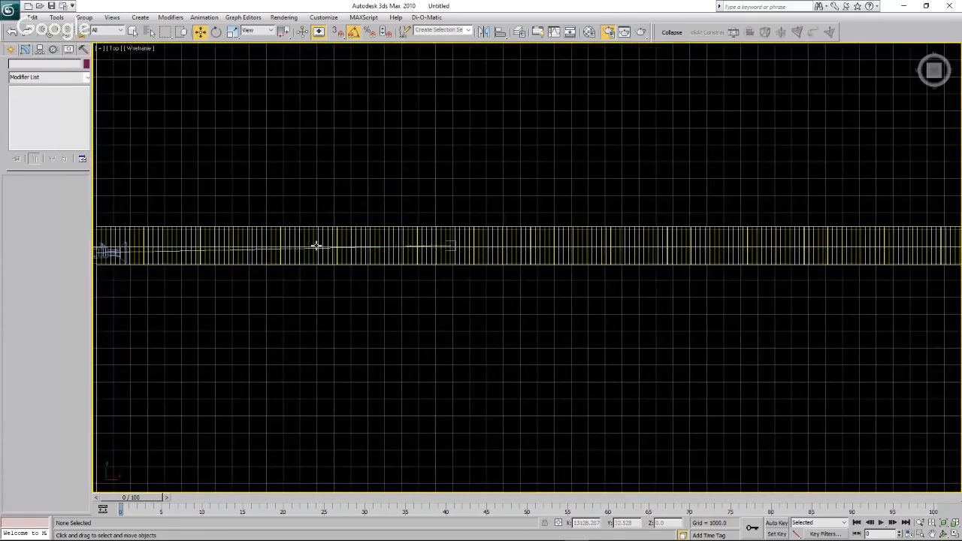
scroll(392, 244, up, 3)
scroll(489, 241, up, 4)
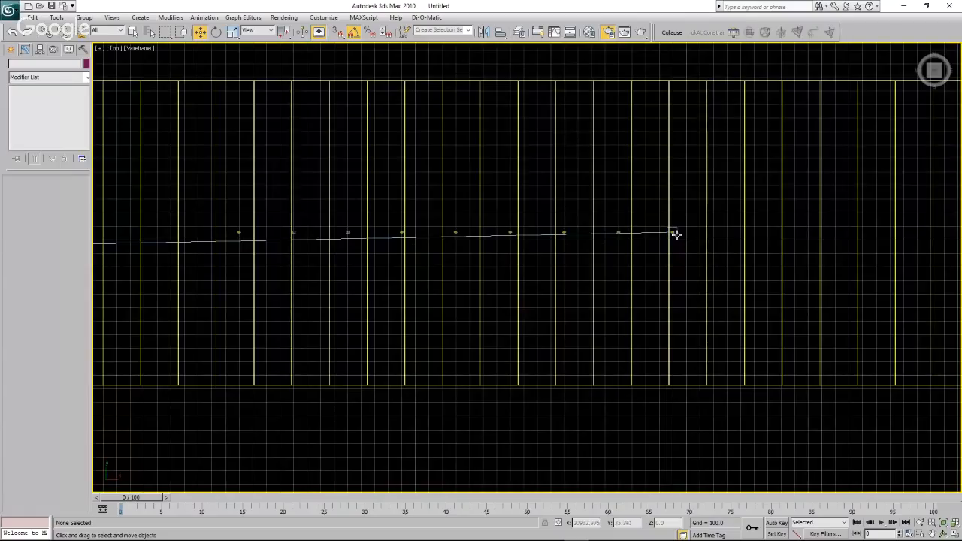
click(677, 235)
drag(692, 236, 476, 247)
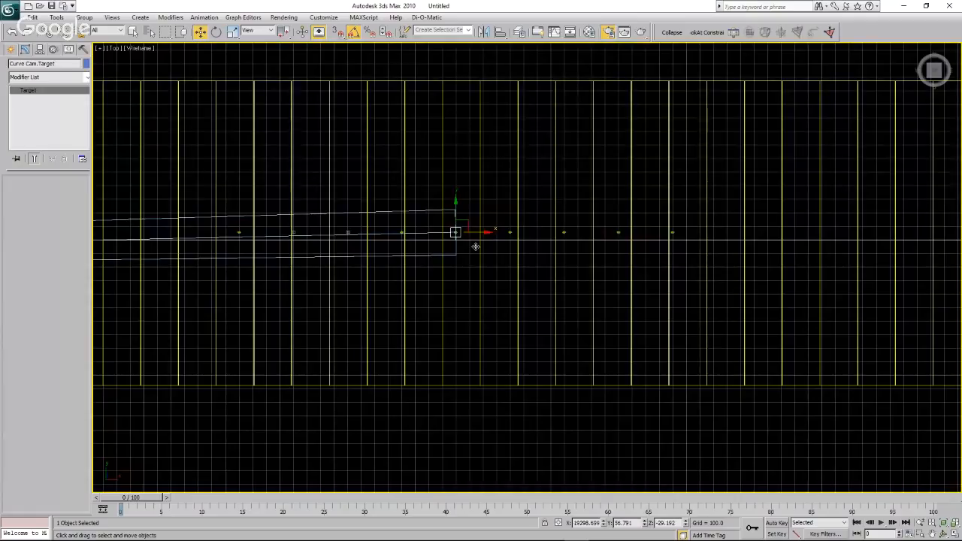
Return the viewport to Curve Cam, clear the selection and orbit the camera around its target toward the side of the turbine row.
scroll(476, 247, down, 3)
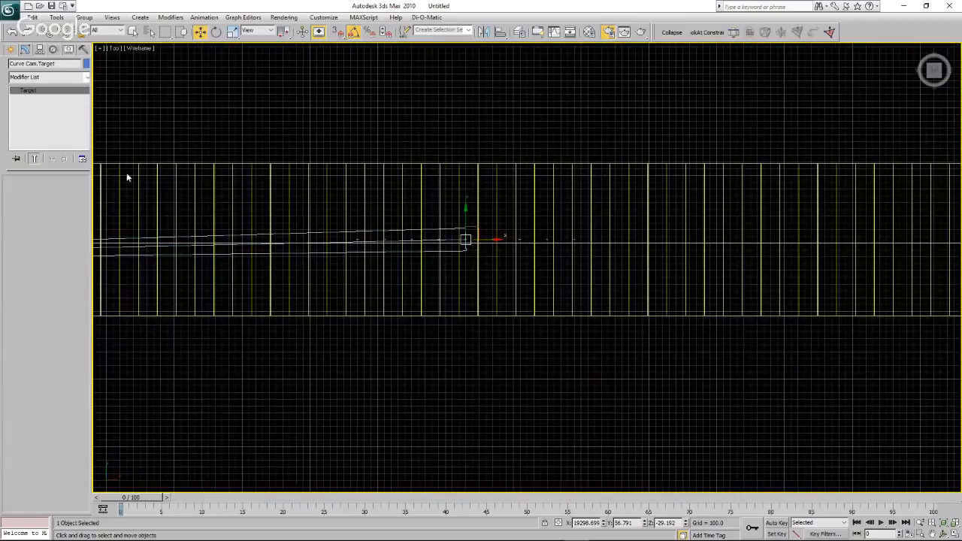
click(114, 50)
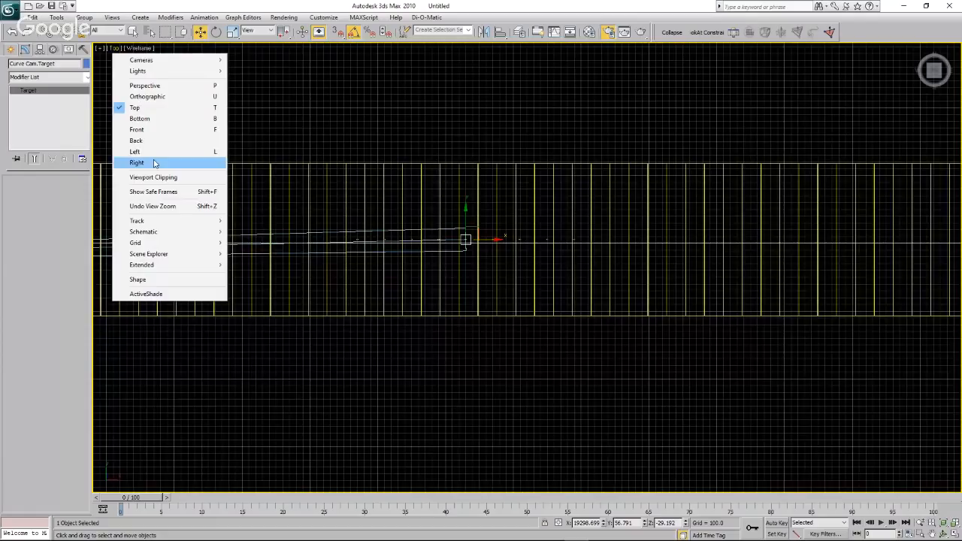
mouse_move(158, 61)
click(258, 61)
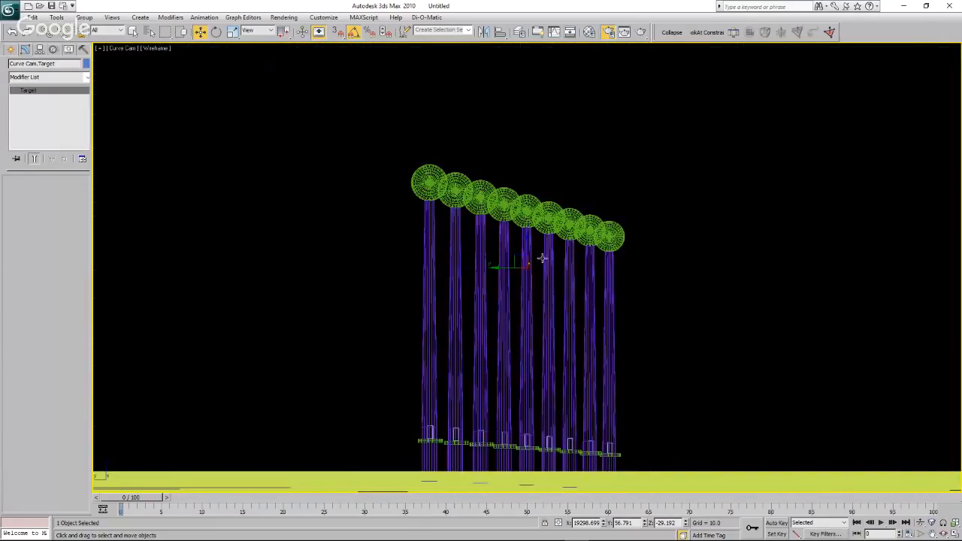
click(729, 352)
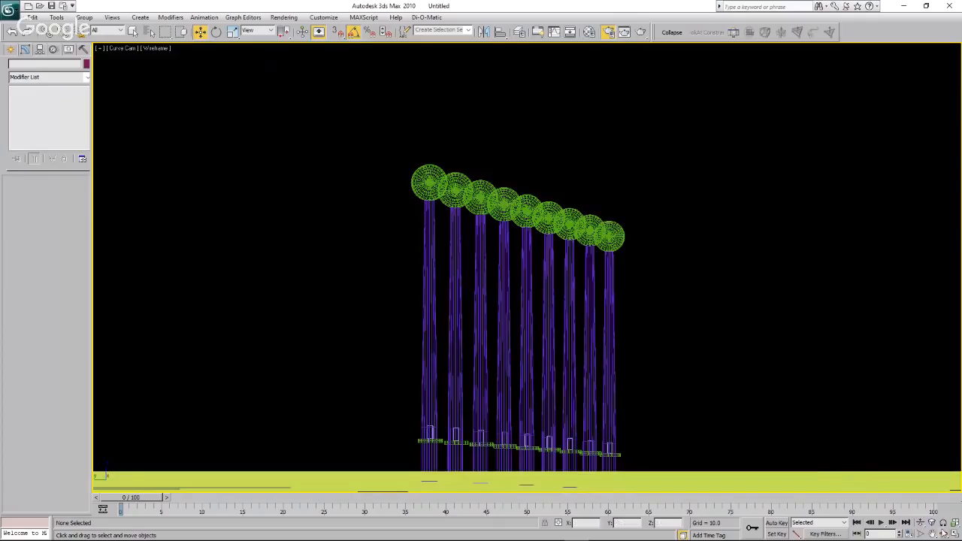
click(945, 534)
drag(630, 374, 591, 376)
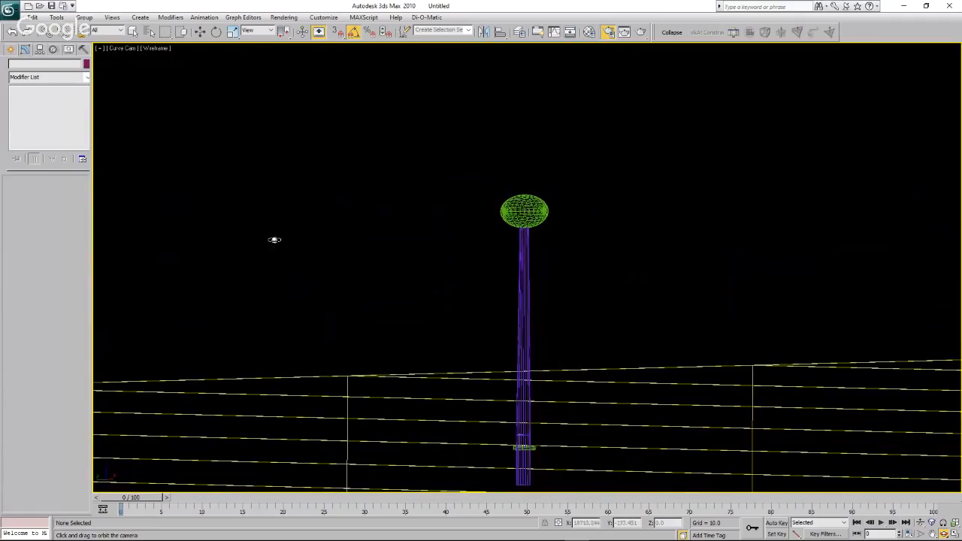
Select Curve Cam by name from the scene and widen its field of view to 7 degrees.
click(12, 50)
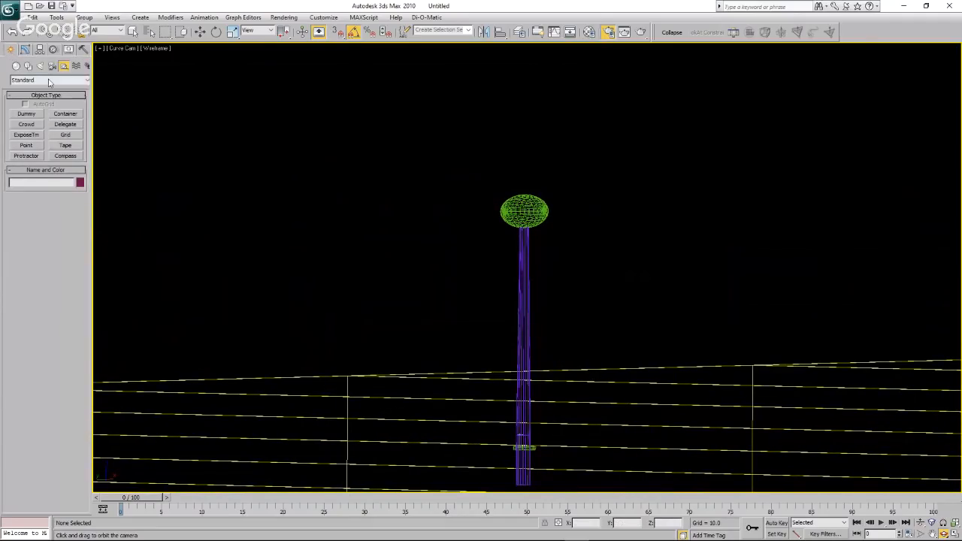
click(149, 31)
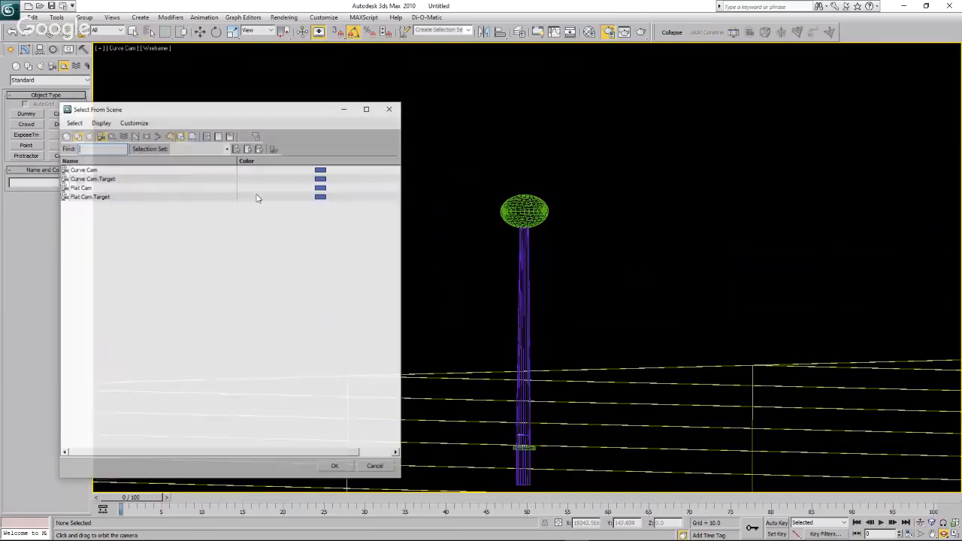
click(88, 170)
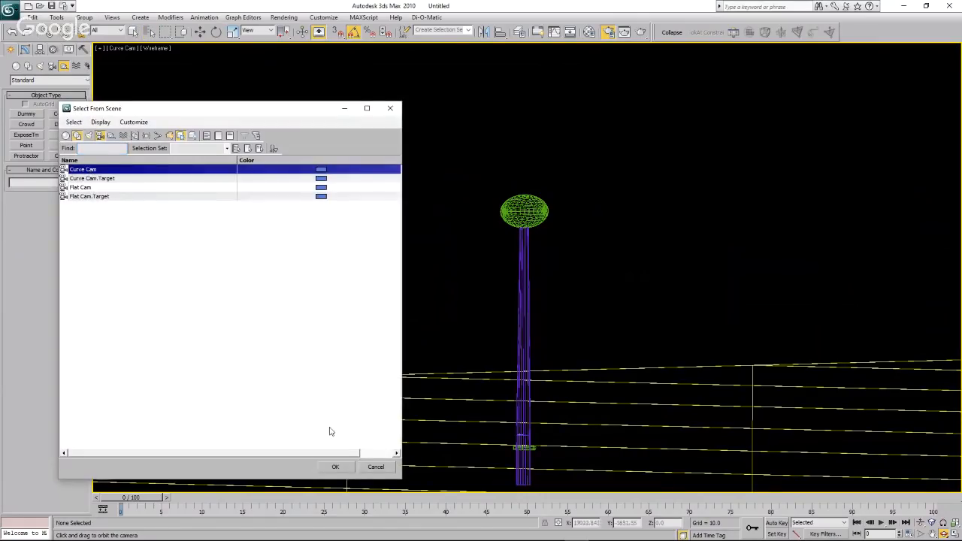
click(338, 469)
click(24, 49)
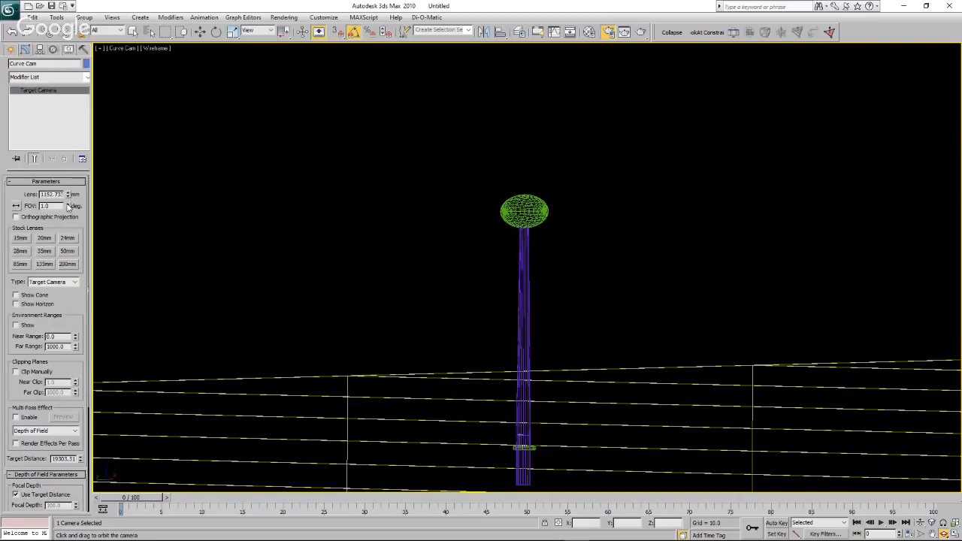
click(69, 205)
click(67, 204)
click(68, 204)
click(68, 204)
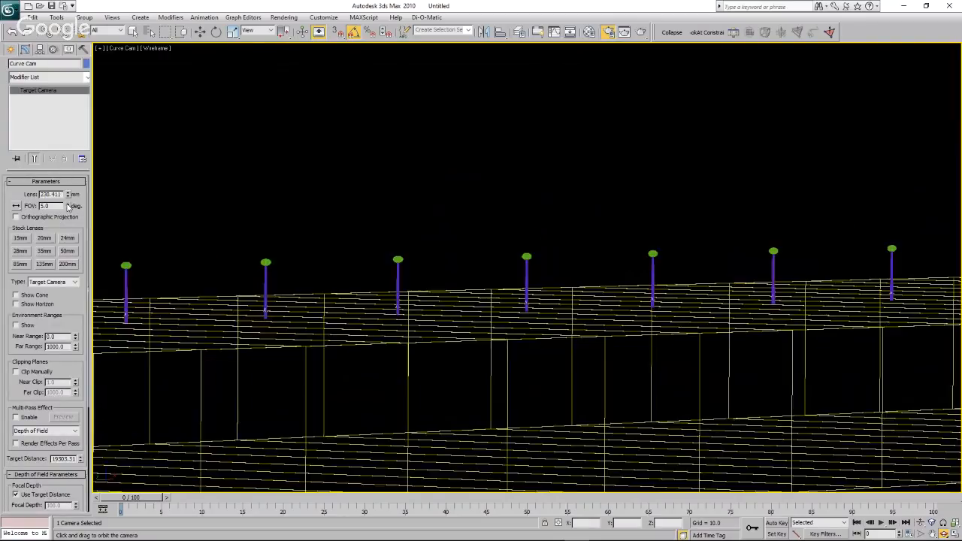
click(68, 204)
click(68, 205)
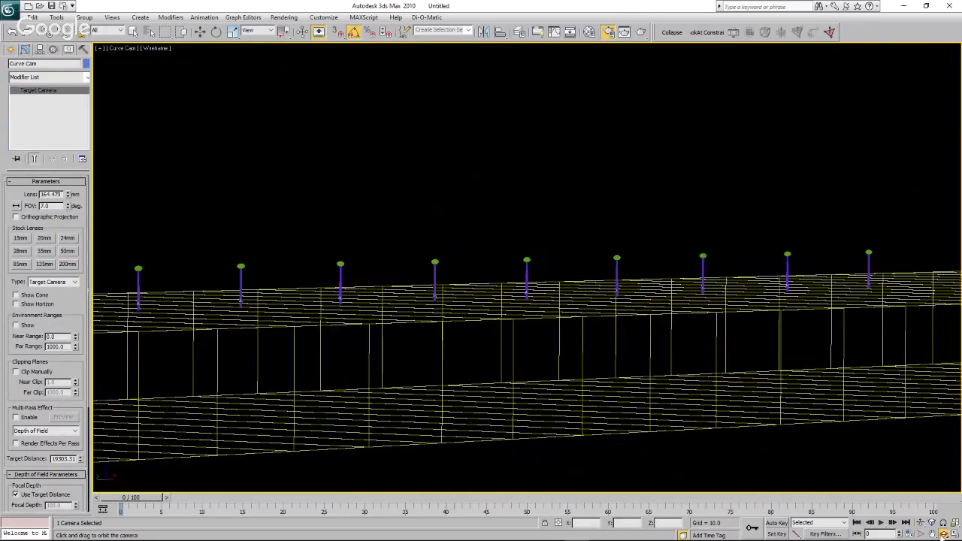
Orbit Curve Cam to a side-on view of the turbine row and widen its field of view to 11 degrees.
drag(589, 348, 537, 346)
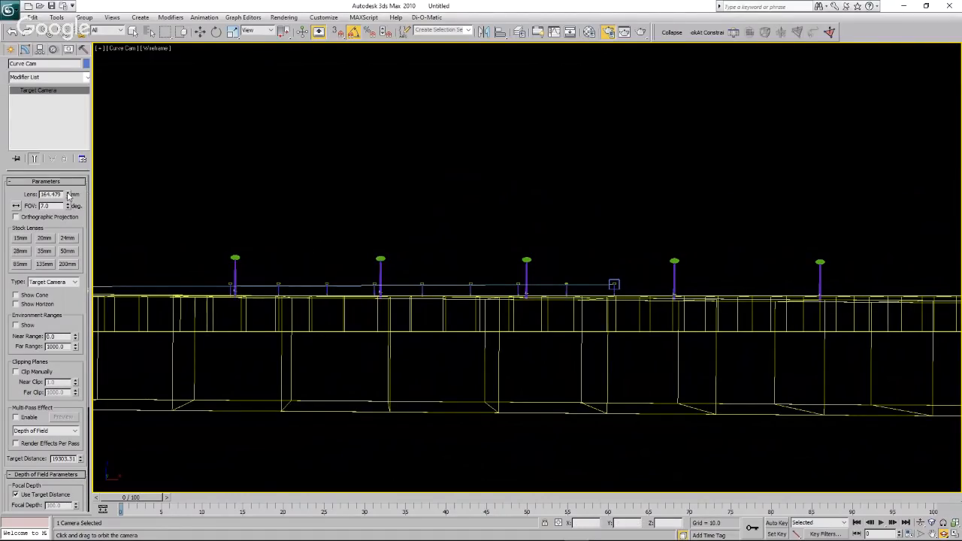
click(68, 208)
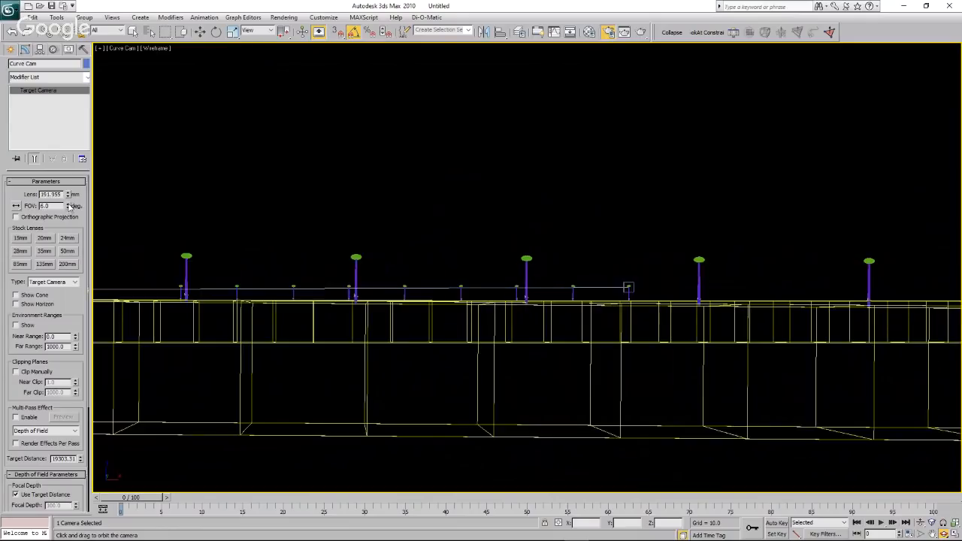
click(68, 204)
click(69, 205)
click(68, 205)
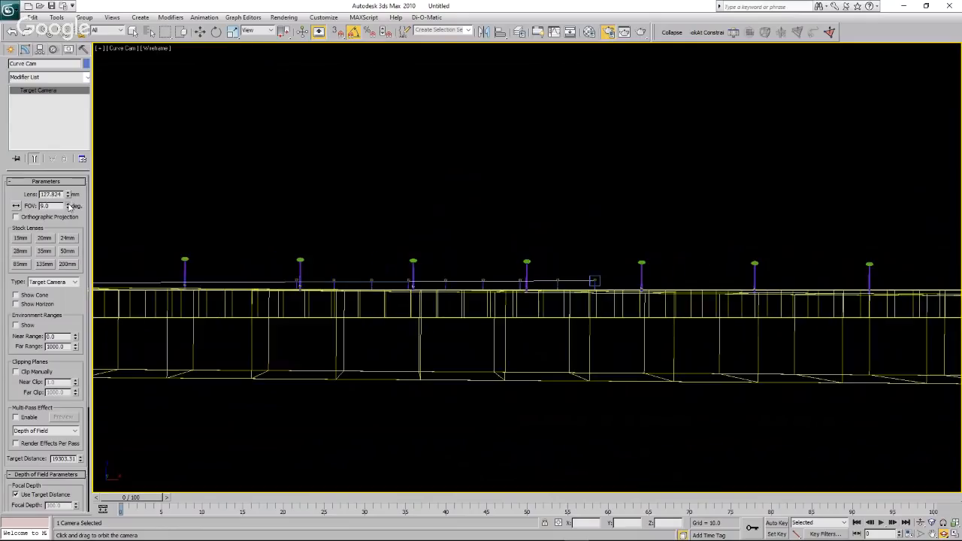
click(68, 205)
click(69, 205)
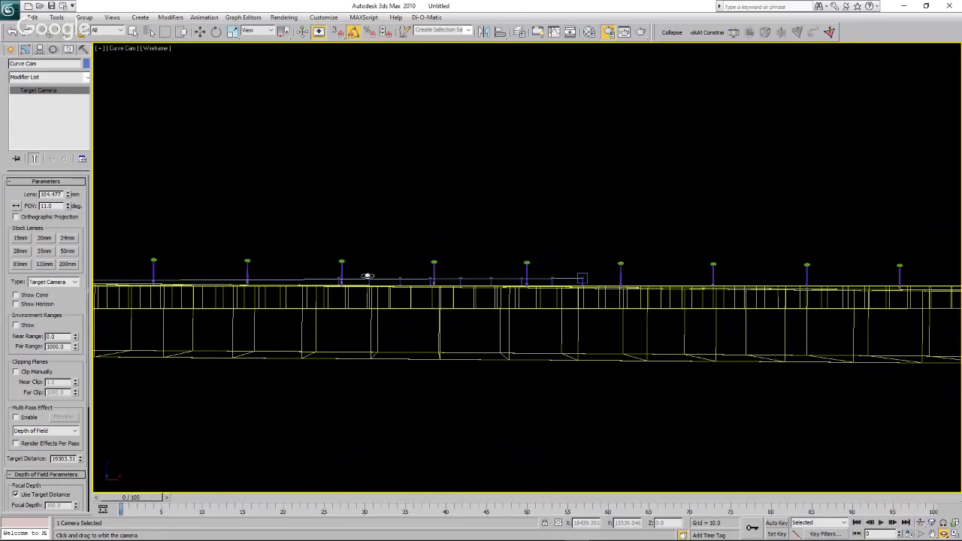
Render the side-on Curve Cam view, examine the turbines along the water strip and close the render.
key(w)
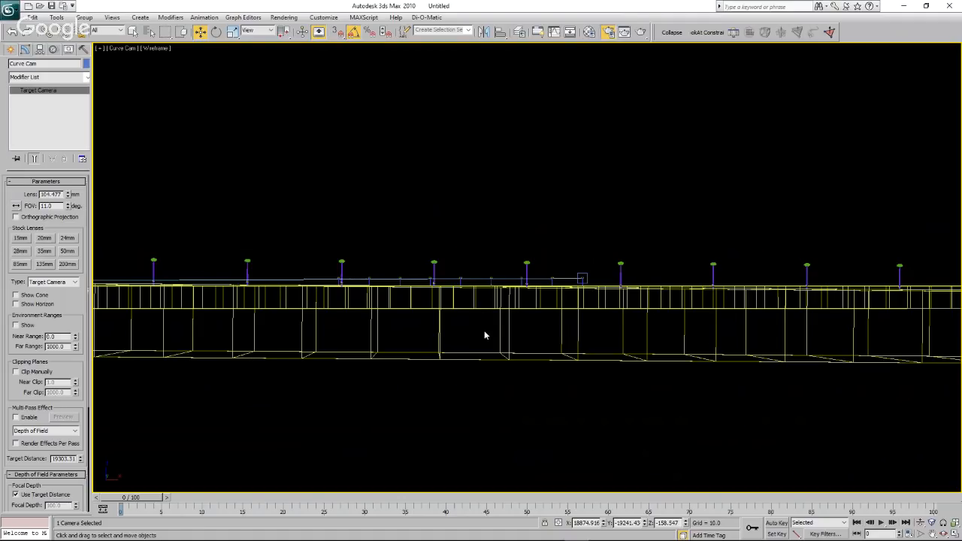
click(641, 33)
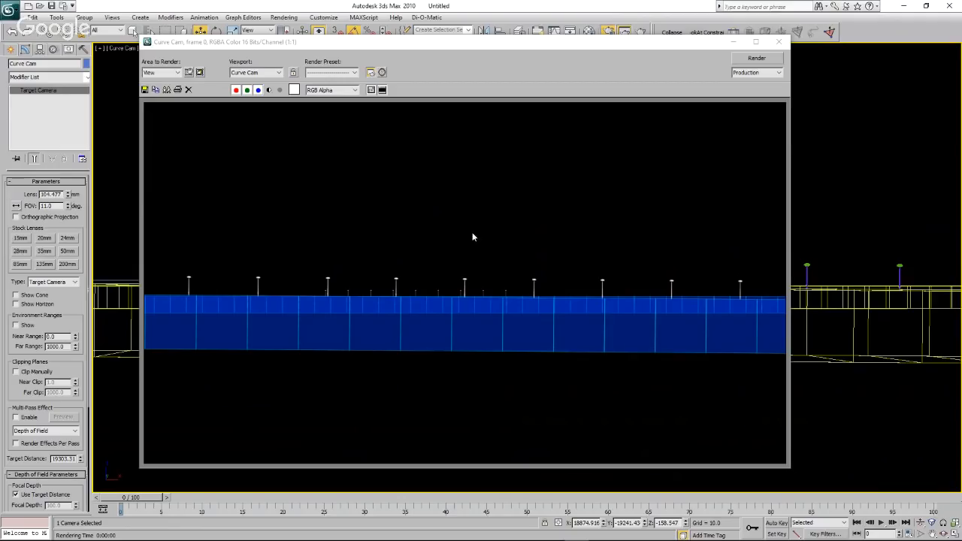
click(780, 43)
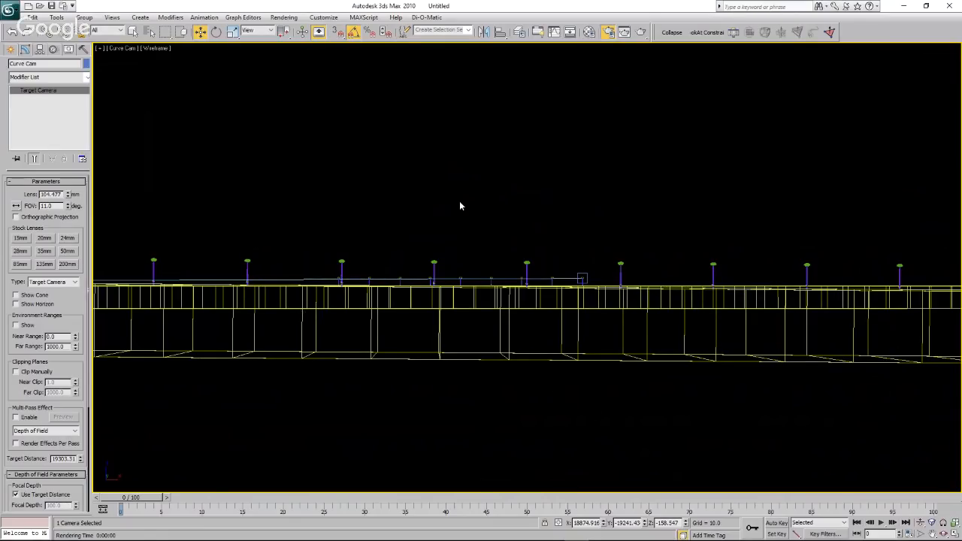
In the Top view, create a long thin box between the two water strips, about 82535 wide and 1892 long.
click(138, 77)
click(118, 49)
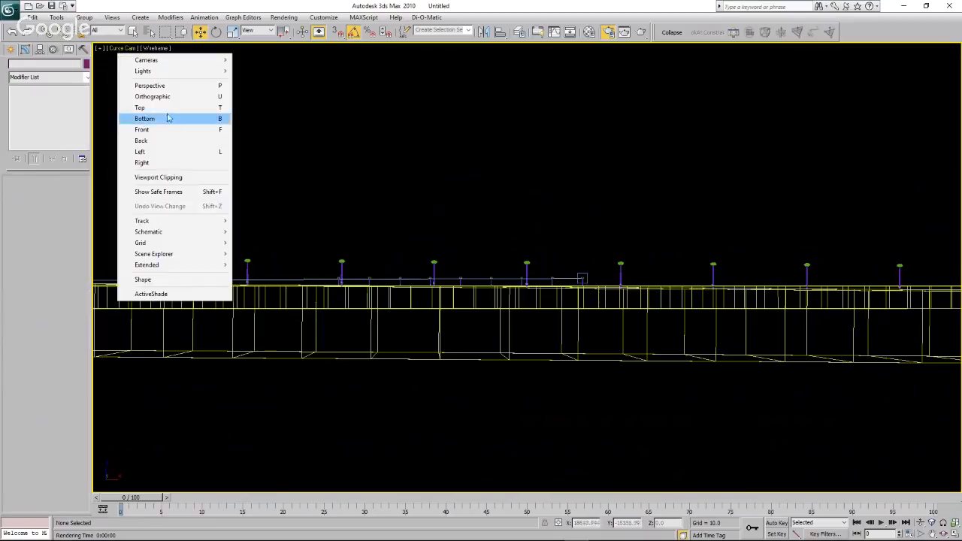
click(170, 110)
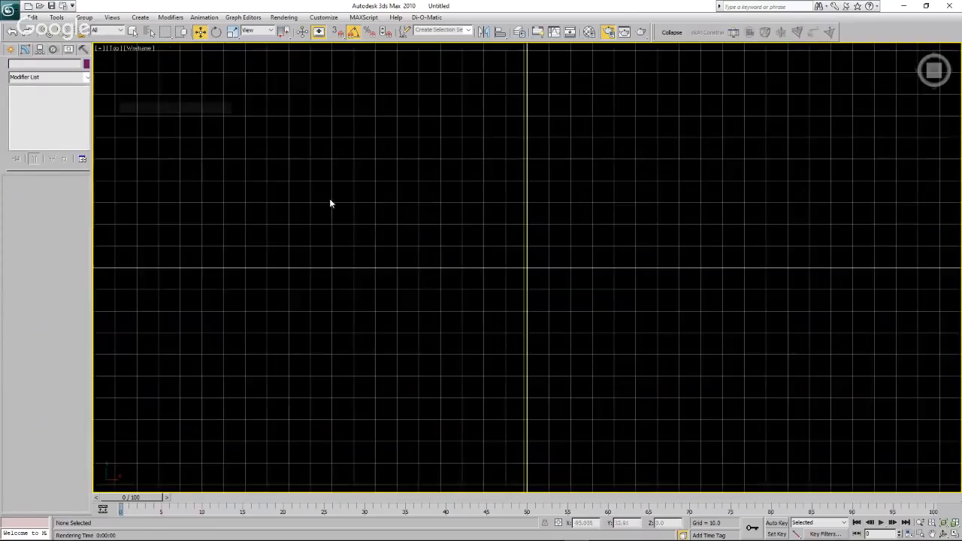
scroll(399, 217, down, 15)
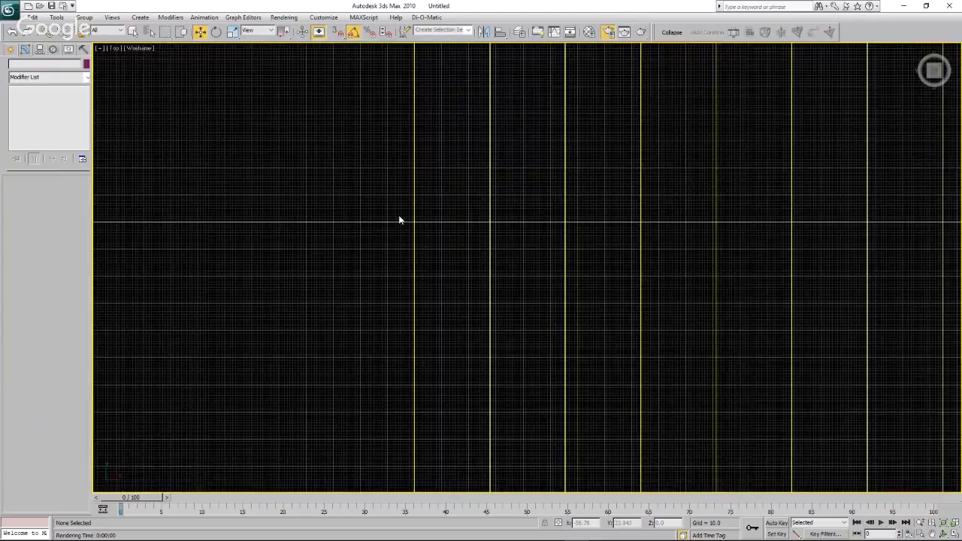
click(11, 49)
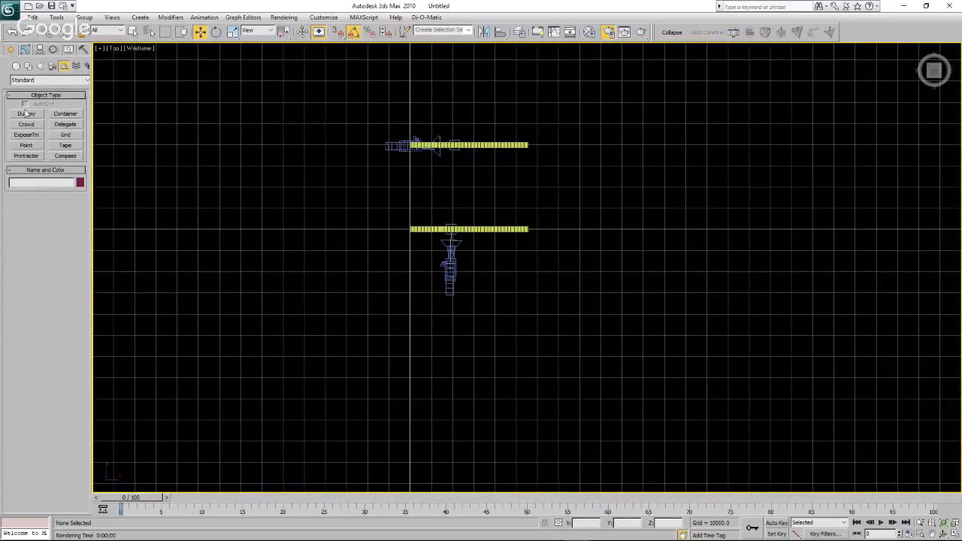
click(16, 66)
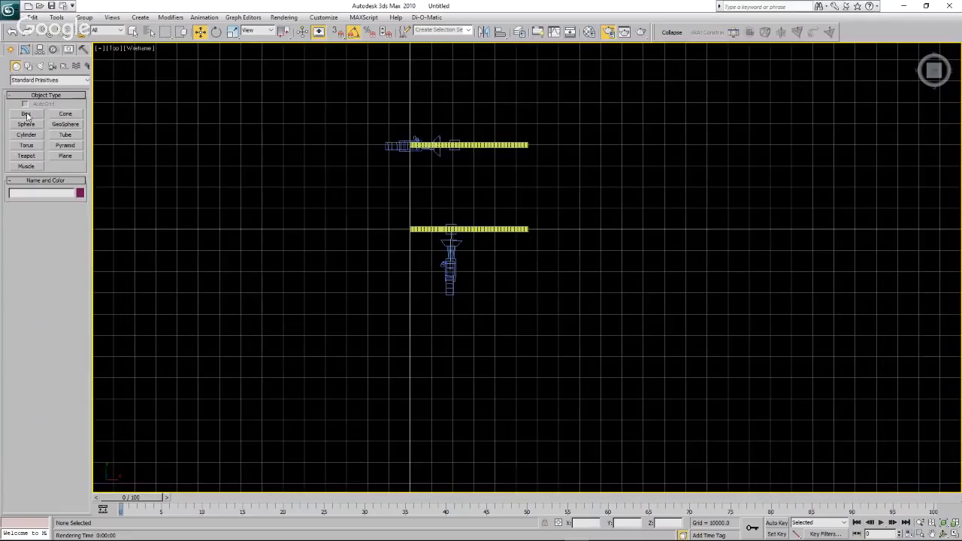
click(26, 114)
drag(382, 175, 555, 173)
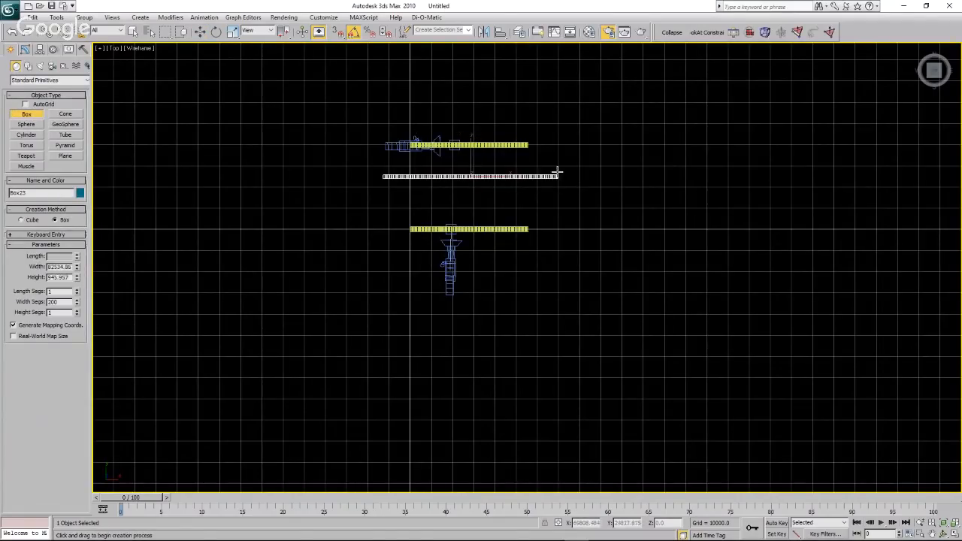
In the Front view, move the new box sideways and down to about X 23328, Z -12528, covering the area behind the turbines.
click(553, 73)
key(w)
click(117, 49)
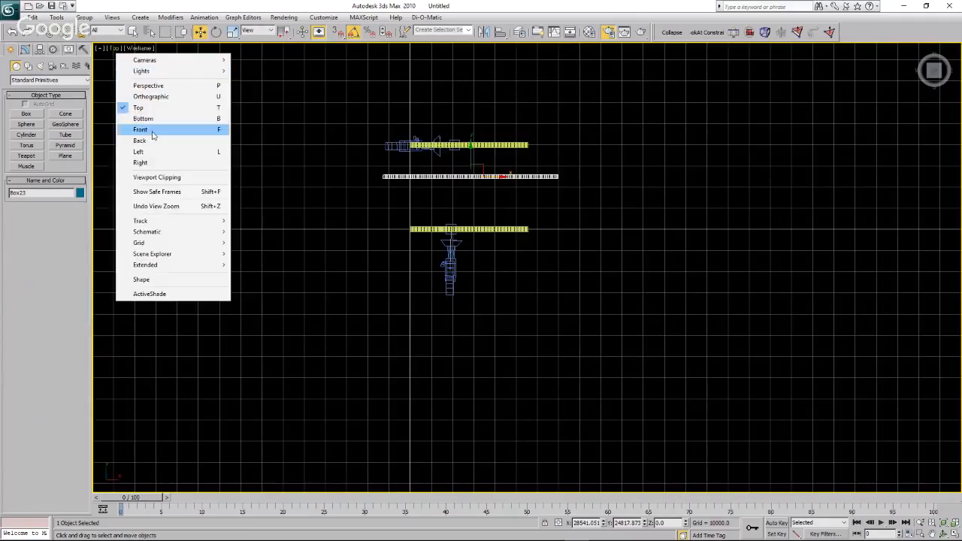
click(156, 131)
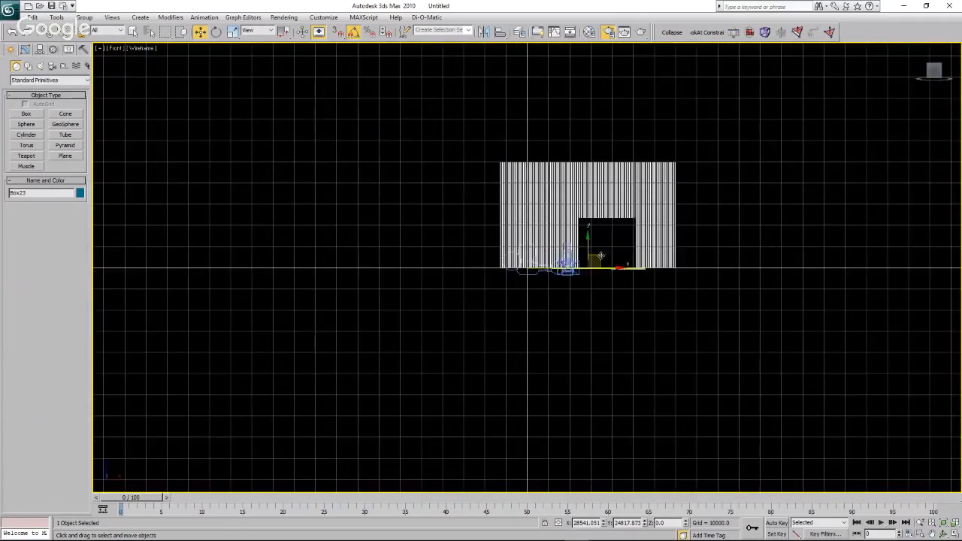
drag(597, 257, 586, 282)
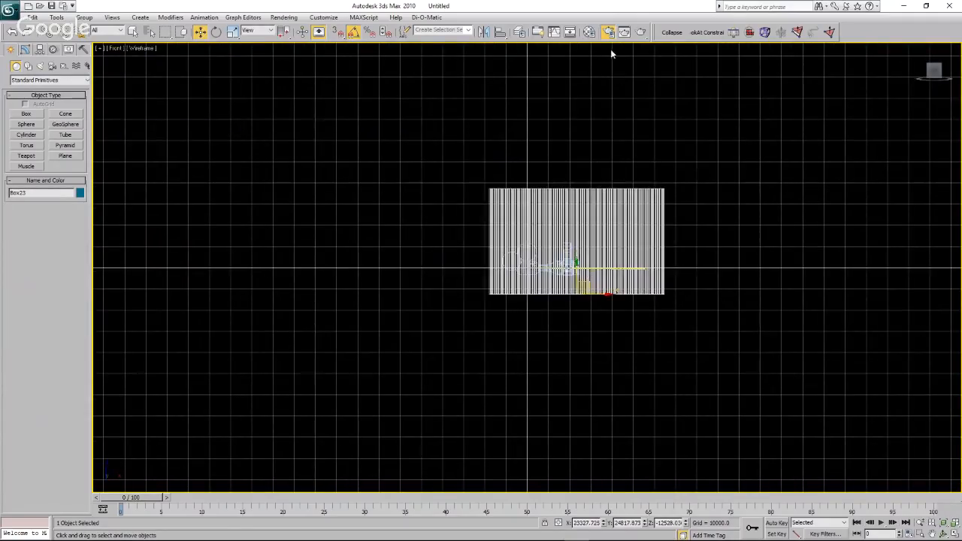
Make the fourth material slot black with raised self-illumination, assign it to the new box and close the Material Editor.
click(590, 31)
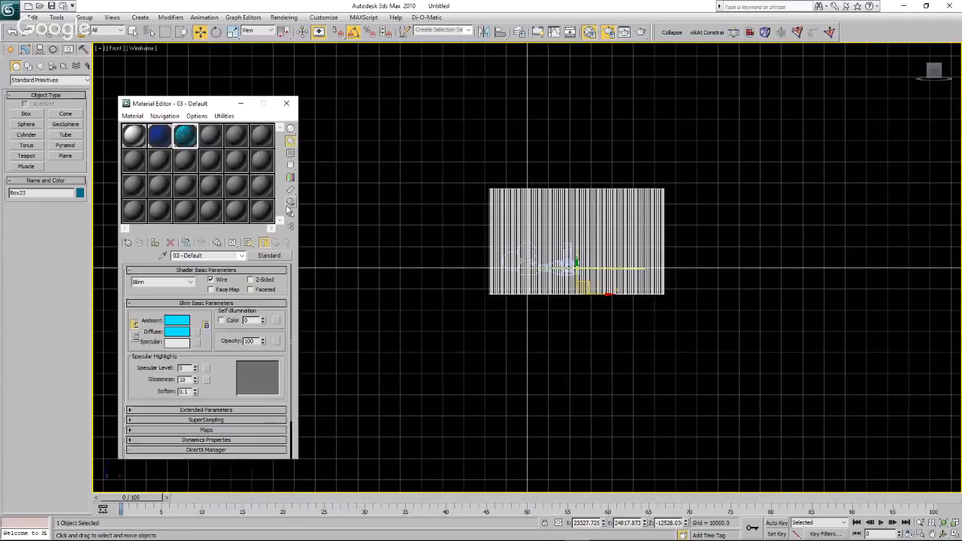
click(210, 135)
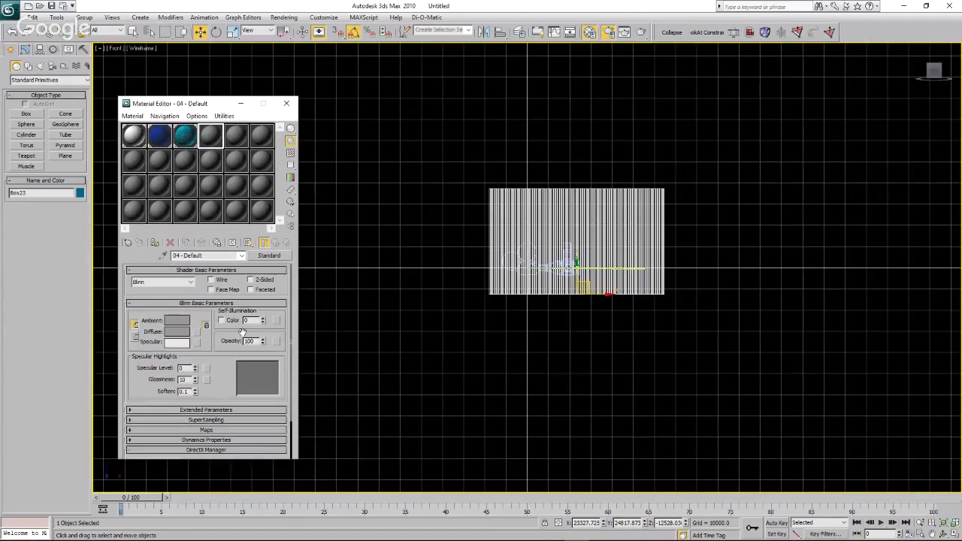
click(178, 321)
drag(97, 122, 97, 188)
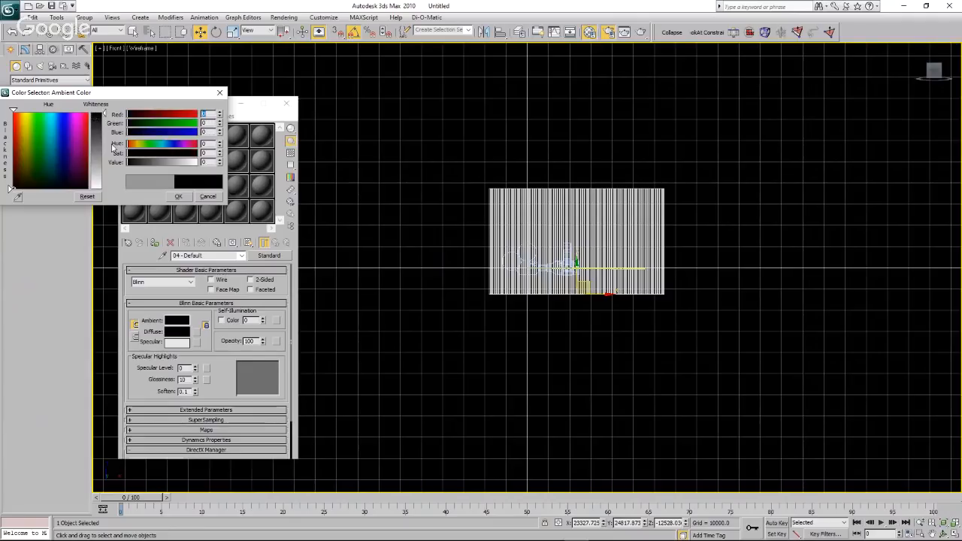
click(178, 196)
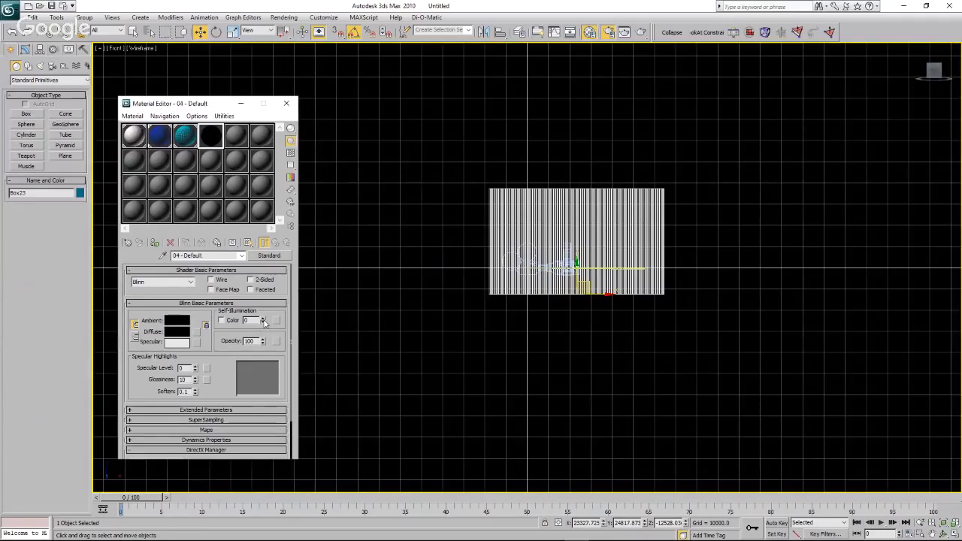
drag(264, 320, 266, 219)
click(155, 243)
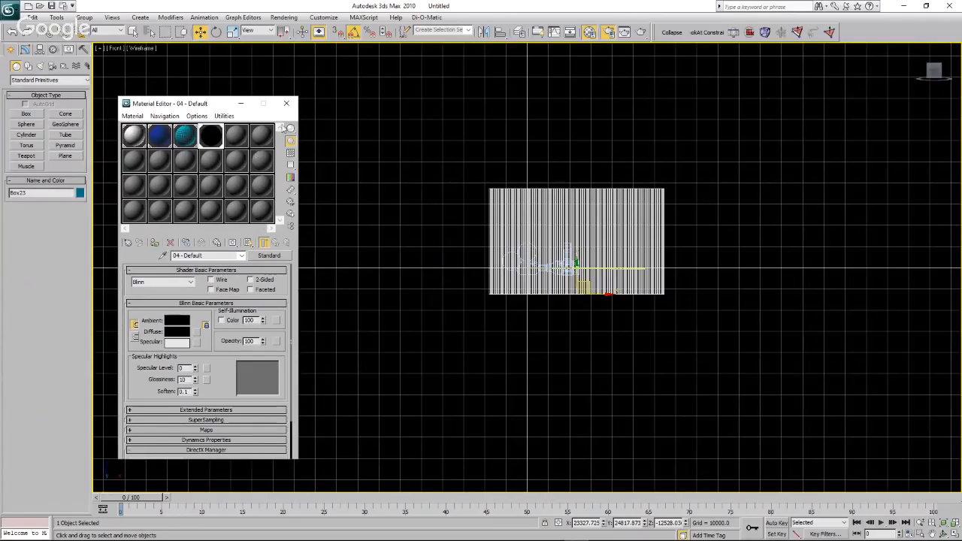
click(287, 103)
Render the Curve Cam view with the black backdrop box, enlarge the image to examine the turbine bases, and close it.
click(114, 49)
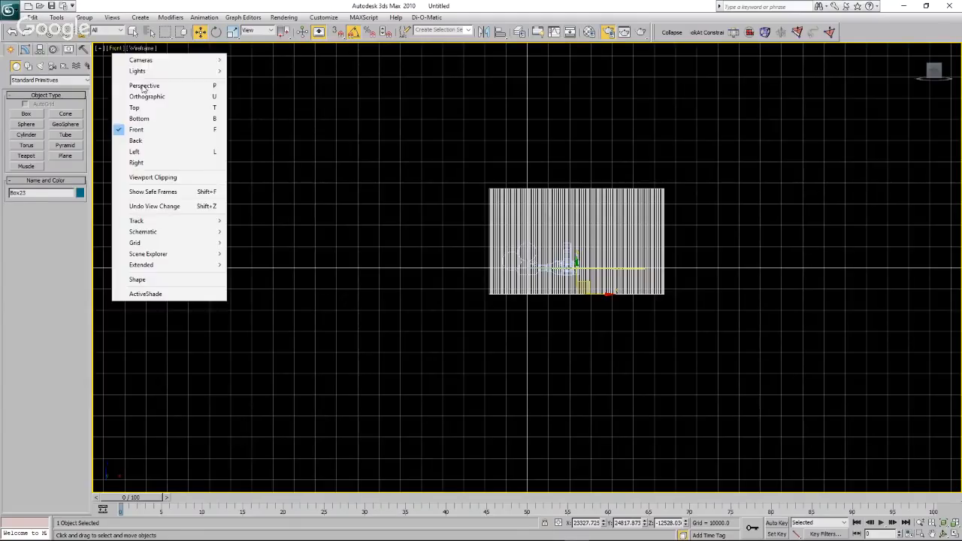
mouse_move(165, 61)
click(246, 60)
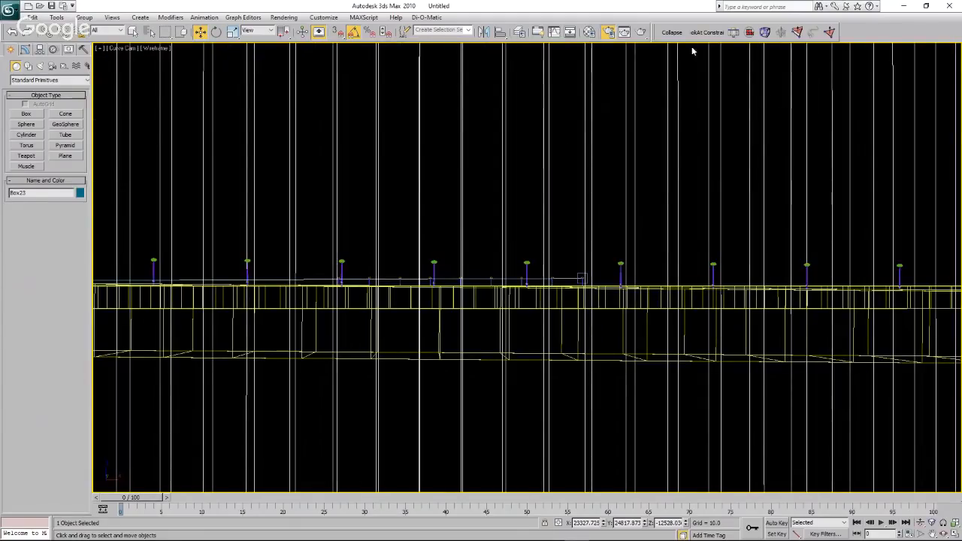
click(642, 33)
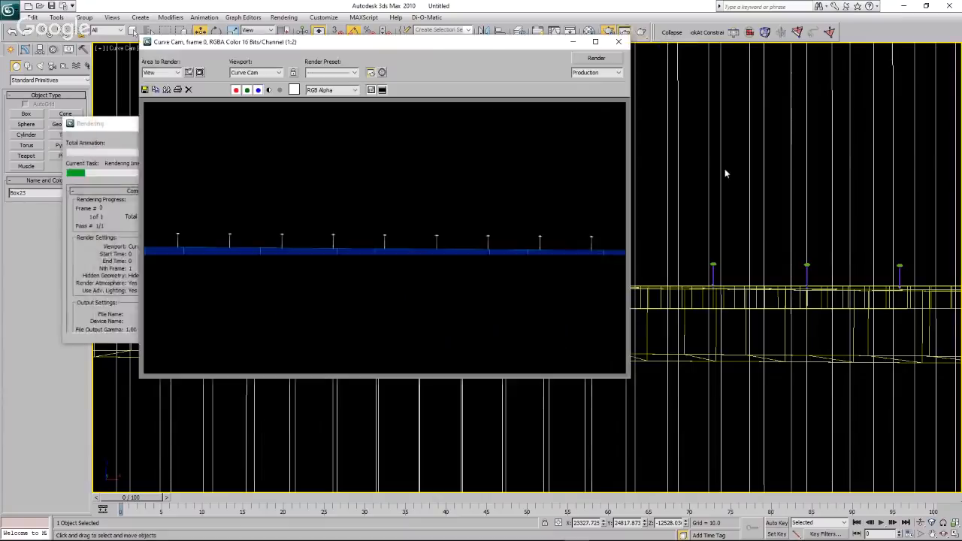
double_click(601, 44)
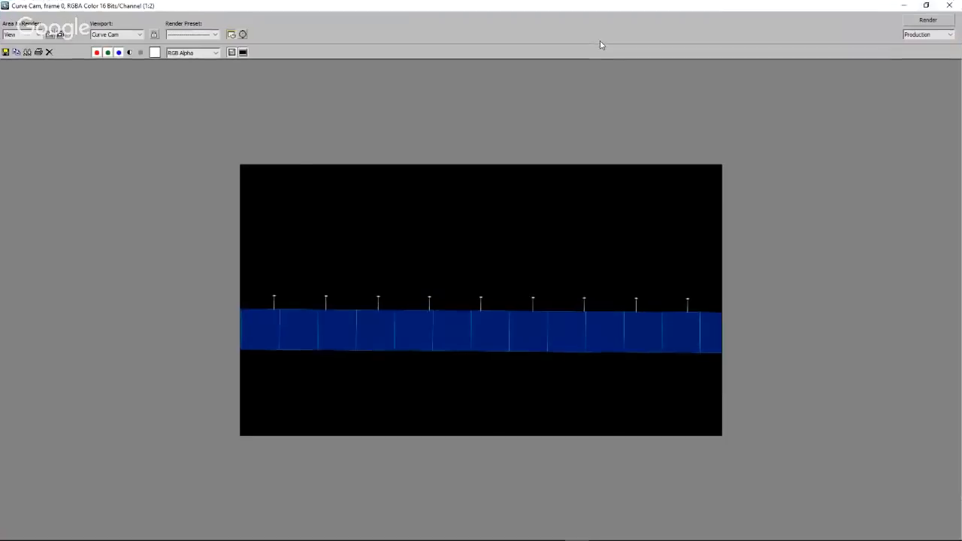
scroll(613, 255, up, 1)
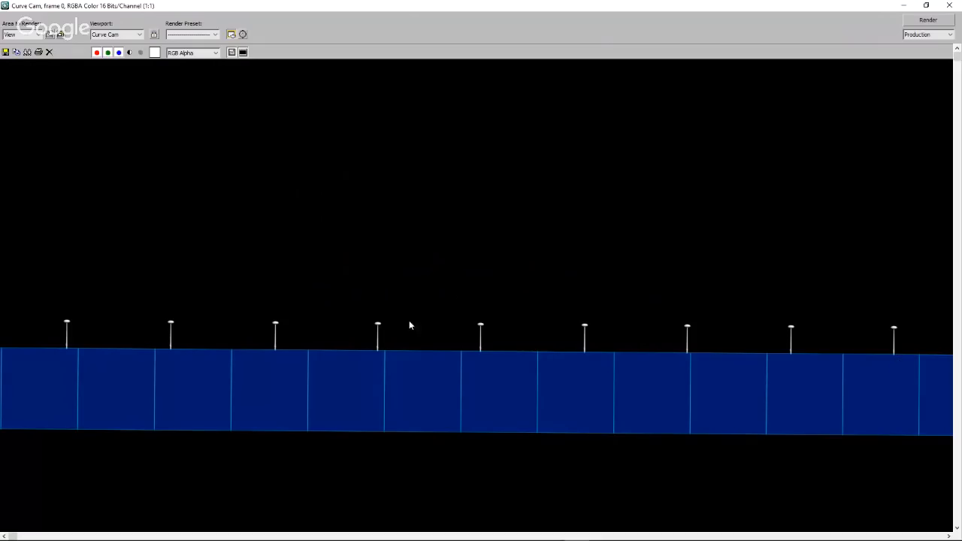
click(950, 7)
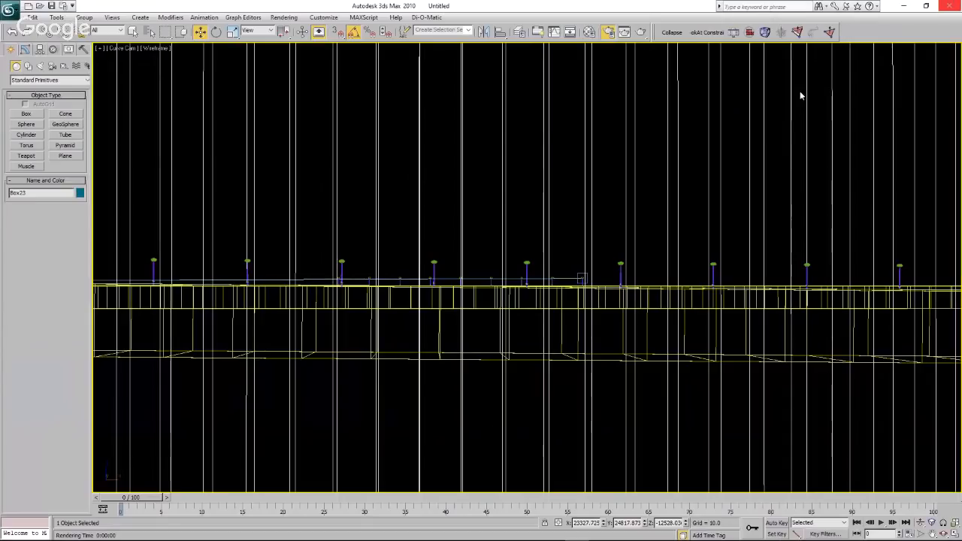
Show the scene from the Left view and select Curve Cam.
click(120, 51)
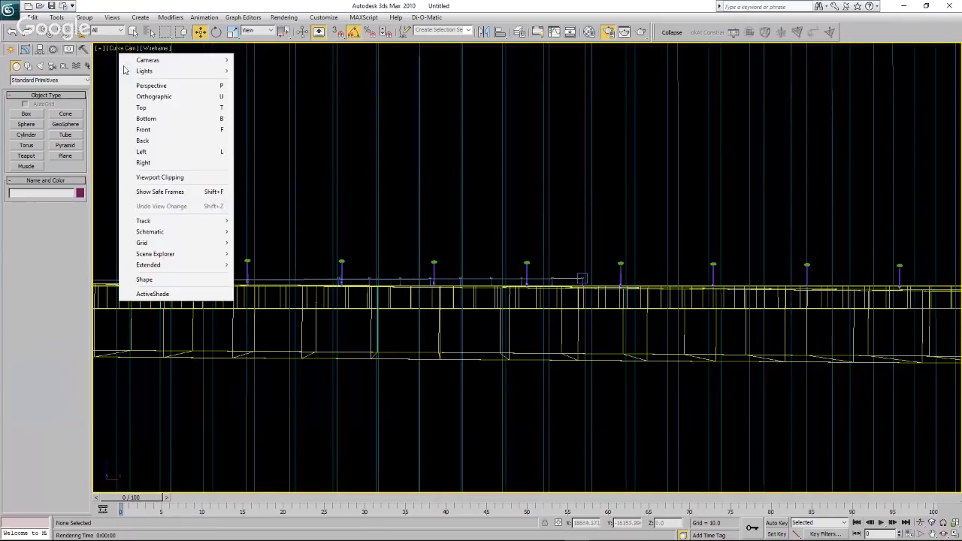
click(152, 134)
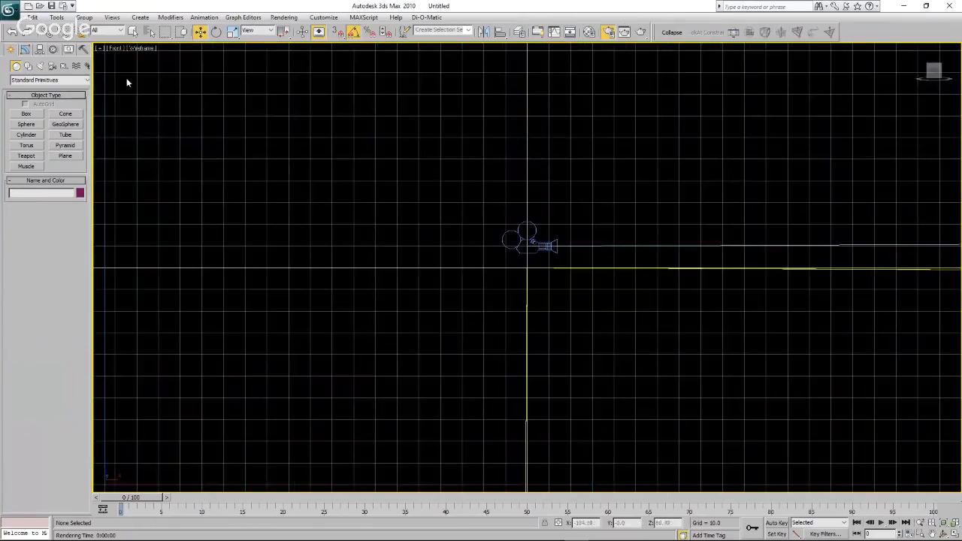
click(117, 49)
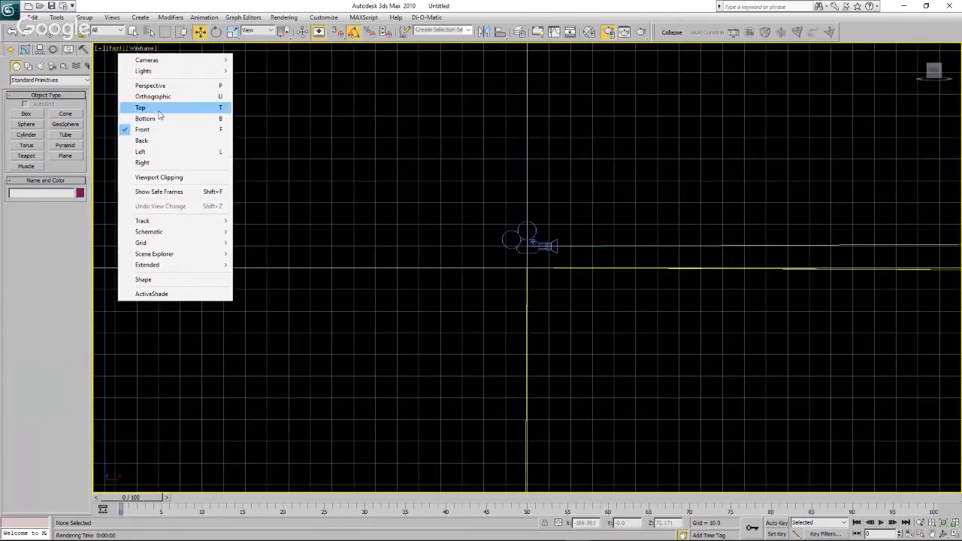
click(164, 151)
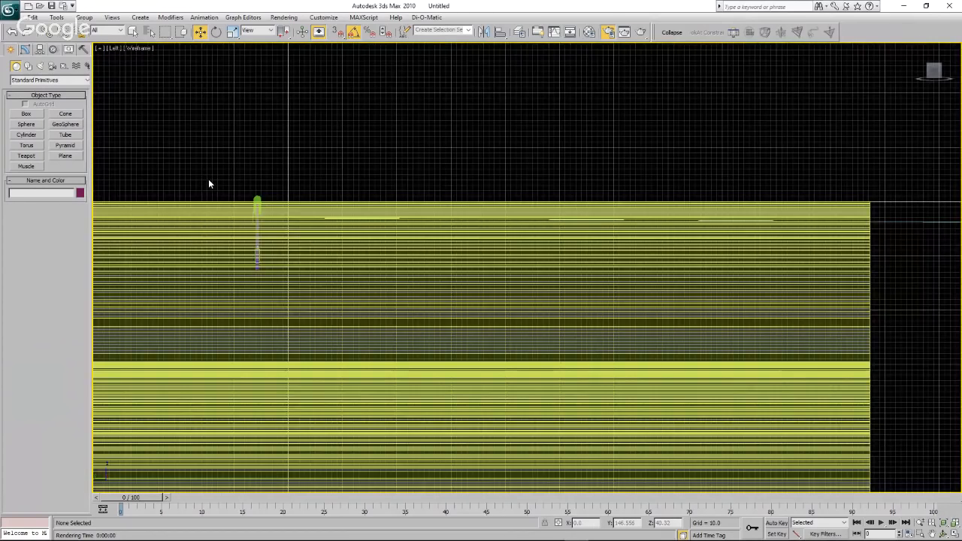
scroll(208, 179, down, 10)
click(672, 180)
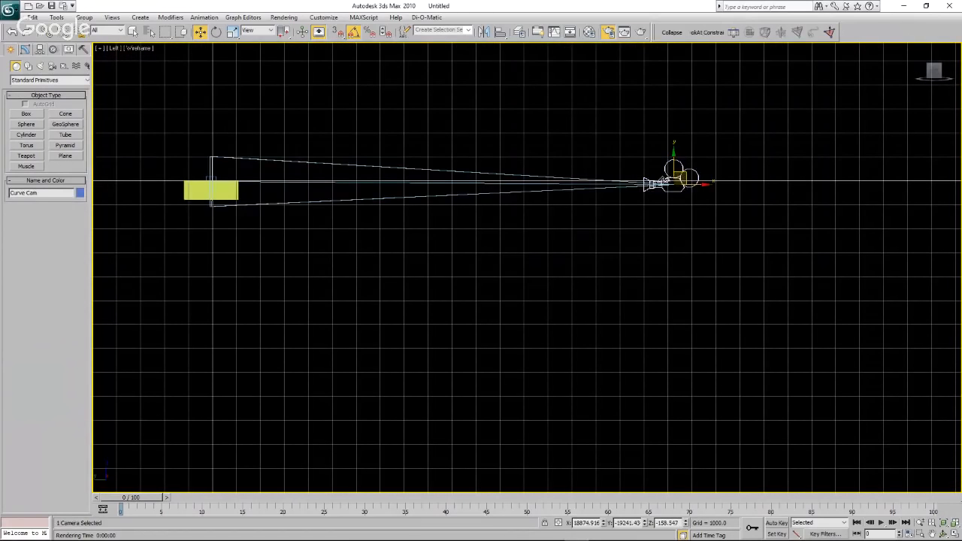
Lower Curve Cam's target down the turbine tower to about Z -99 in the Left view.
scroll(646, 179, up, 2)
scroll(667, 212, down, 4)
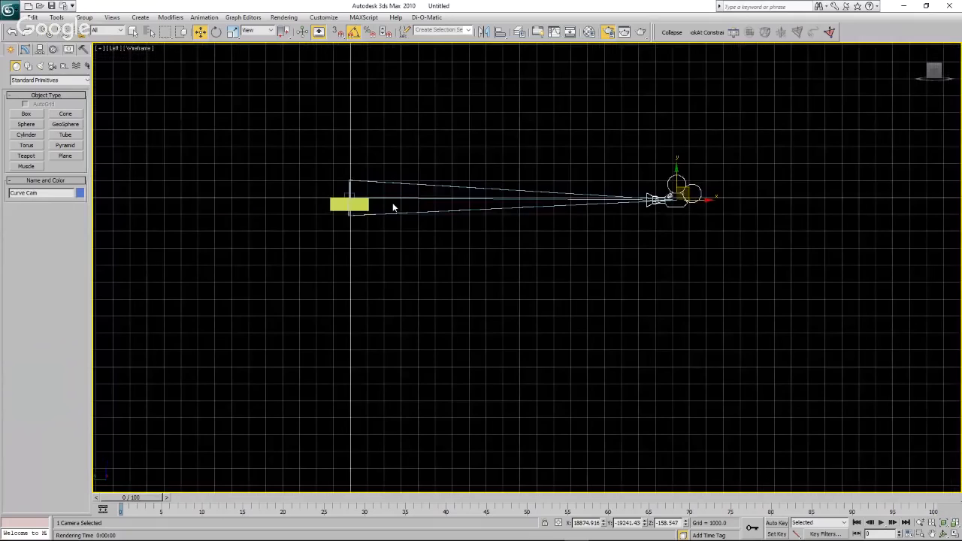
scroll(361, 201, up, 2)
scroll(312, 193, up, 2)
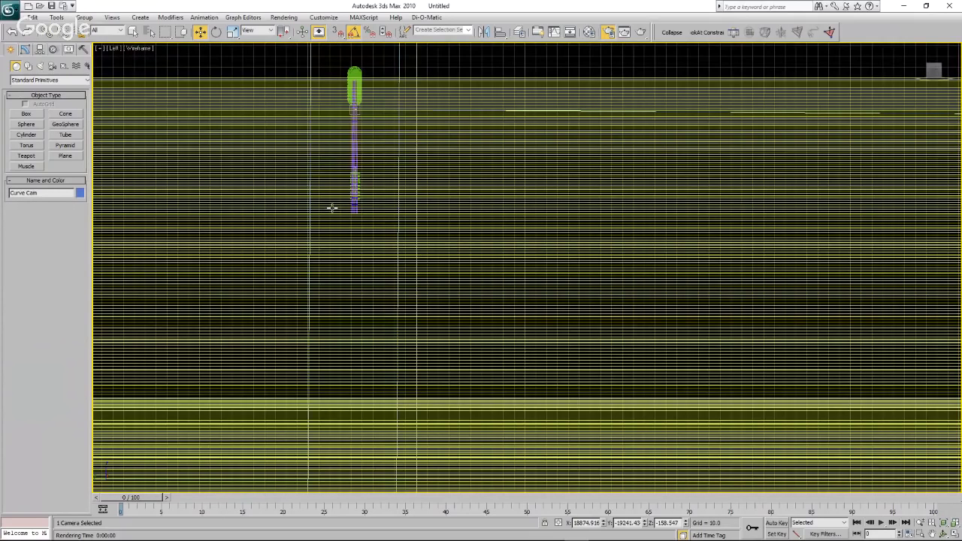
scroll(331, 208, up, 3)
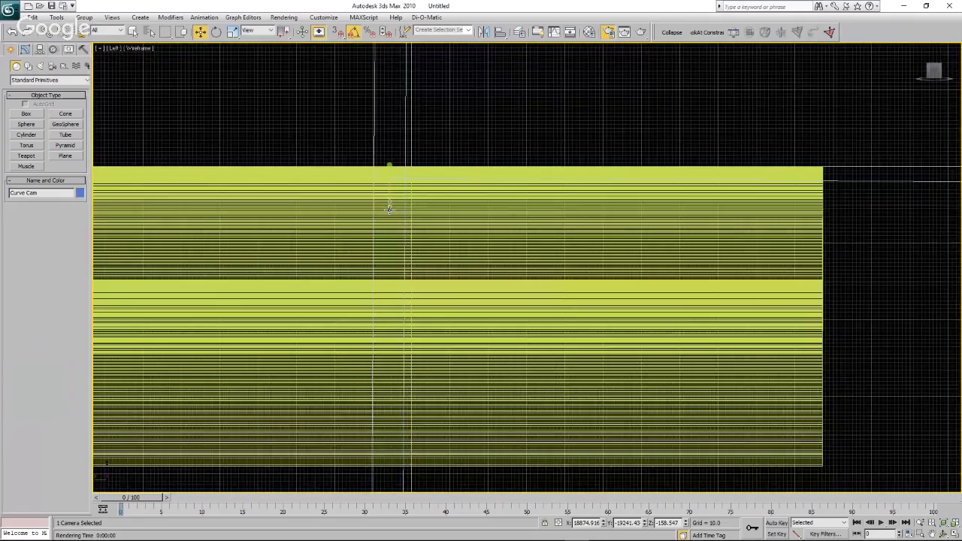
scroll(392, 173, up, 3)
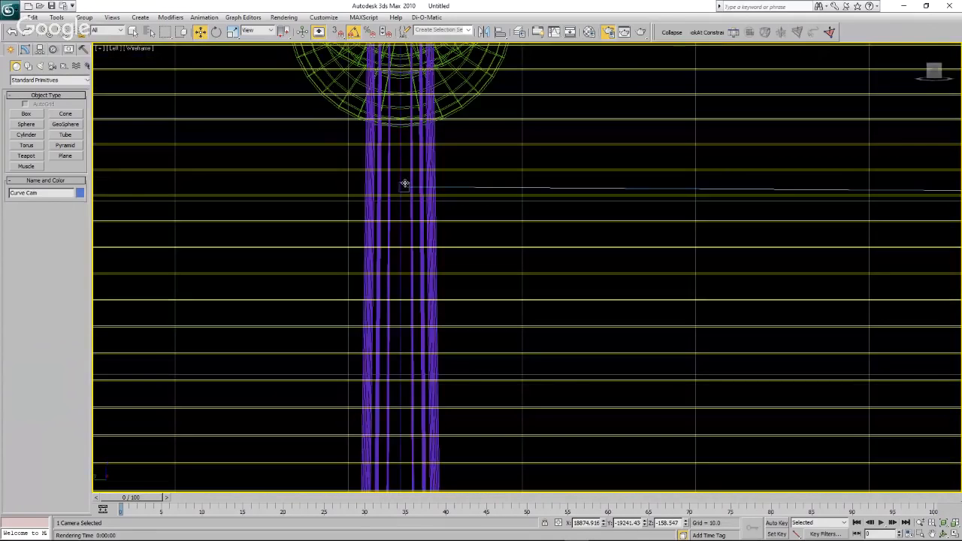
click(404, 185)
drag(404, 164, 427, 372)
scroll(430, 230, down, 4)
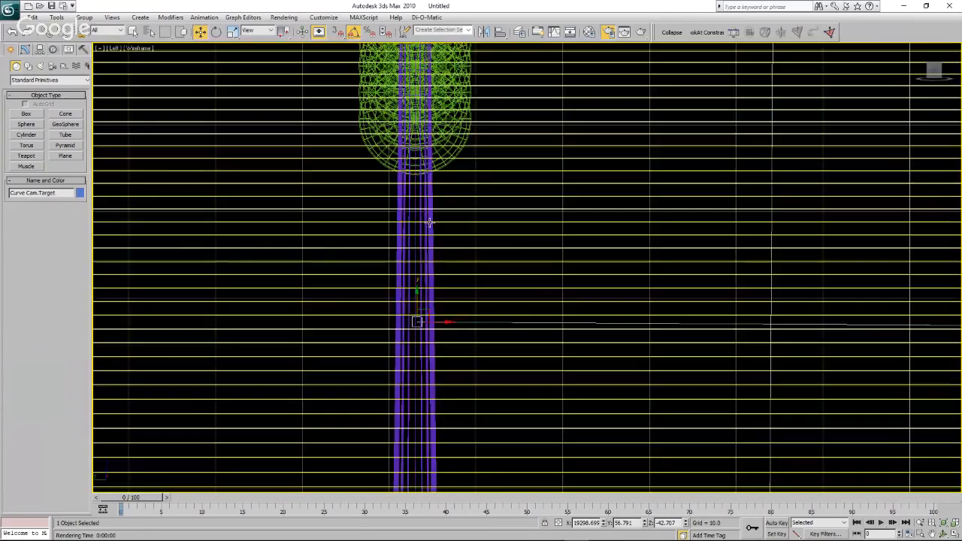
scroll(404, 387, up, 3)
scroll(430, 241, down, 4)
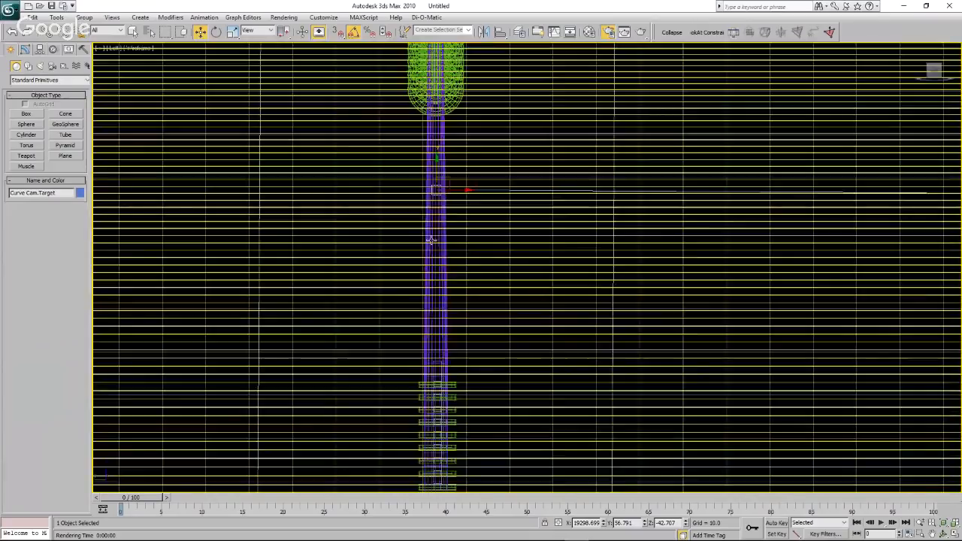
scroll(430, 260, up, 2)
drag(442, 181, 430, 349)
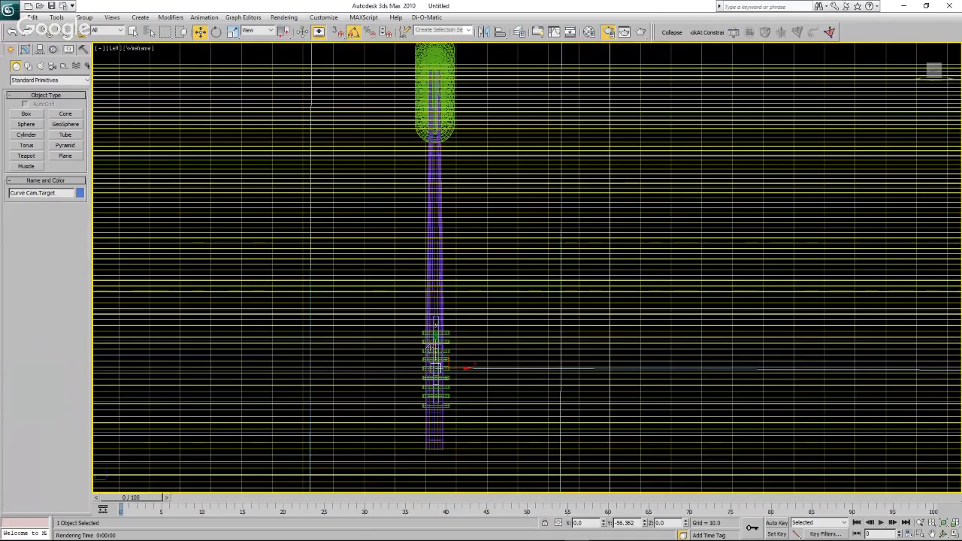
scroll(216, 319, down, 5)
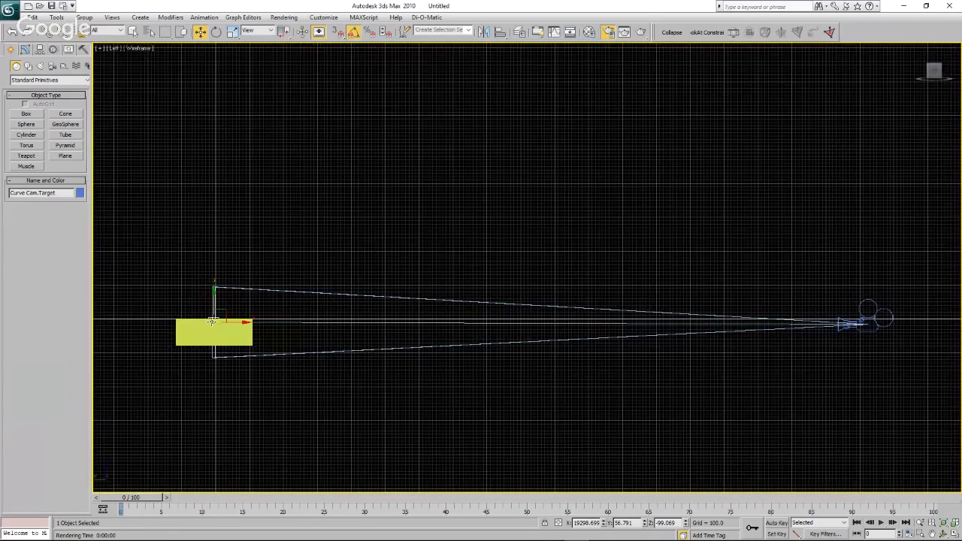
Raise Curve Cam itself by about 61 units in the Left view and deselect it.
click(884, 310)
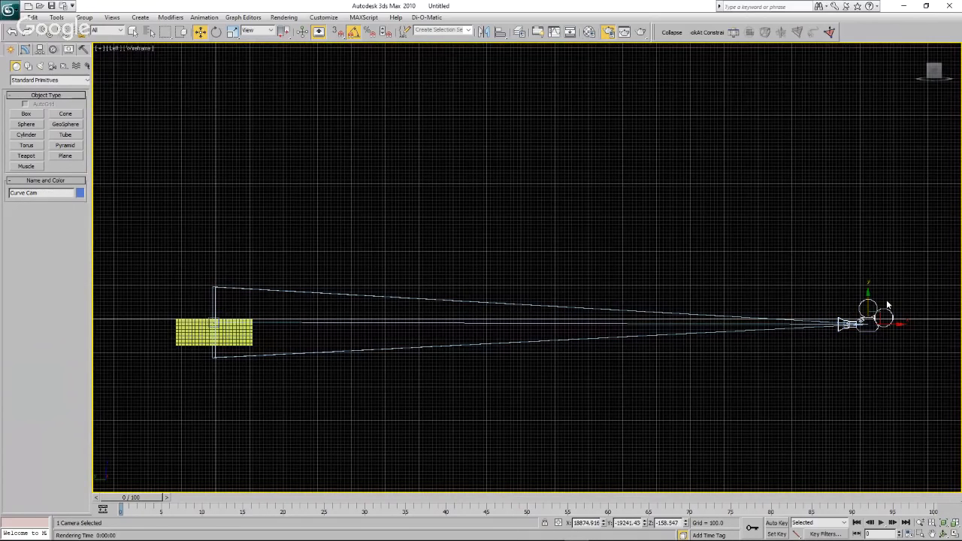
drag(868, 309, 869, 304)
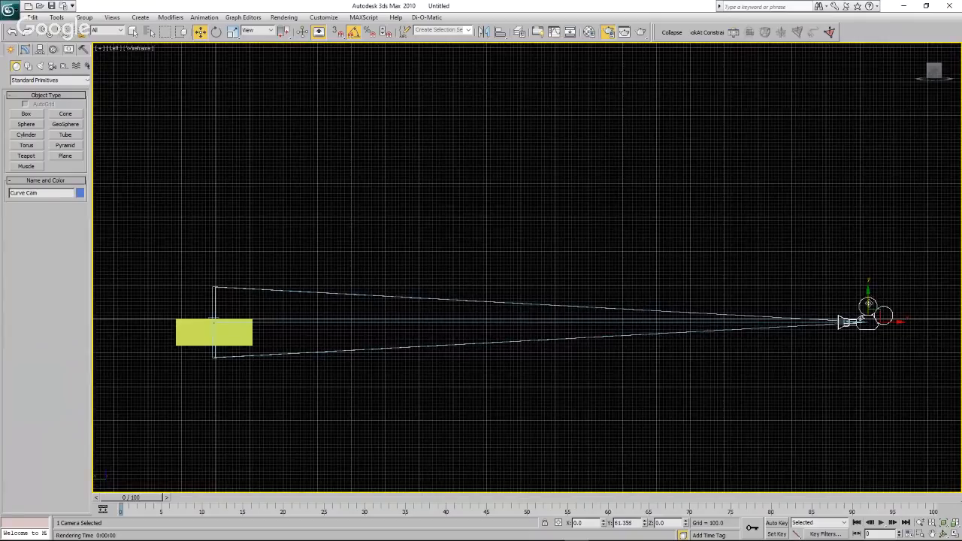
click(431, 259)
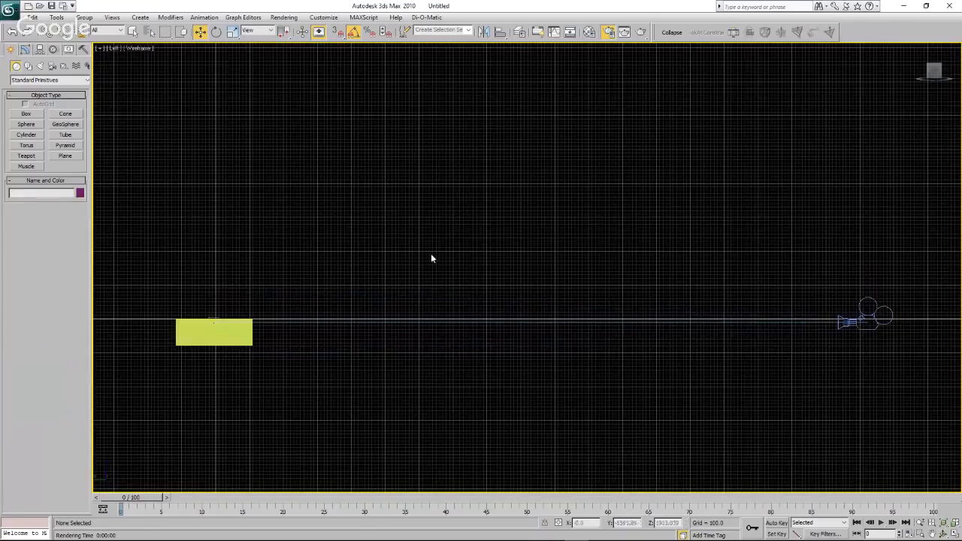
Render the adjusted Curve Cam view, enlarge it to examine the turbines against the water edge, and move the render window aside.
click(115, 48)
mouse_move(158, 63)
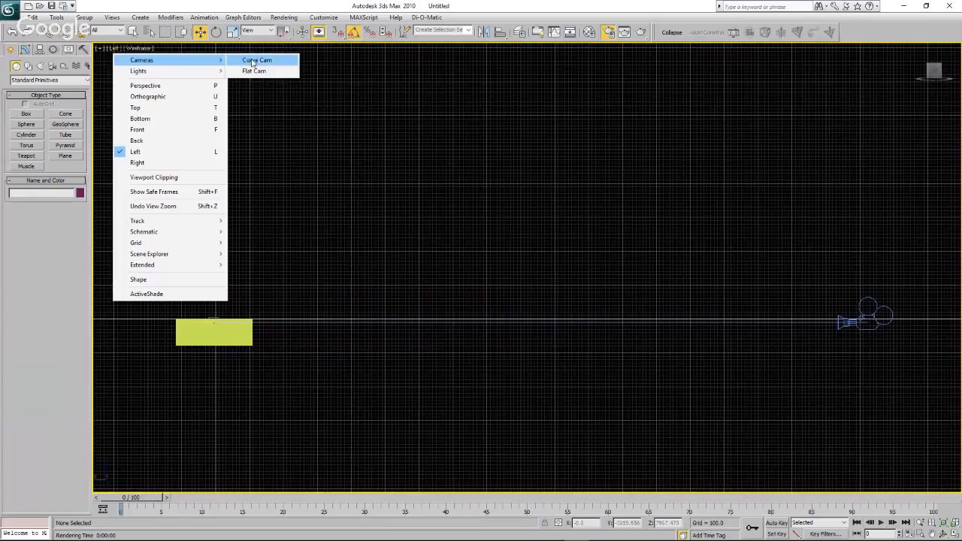
click(252, 62)
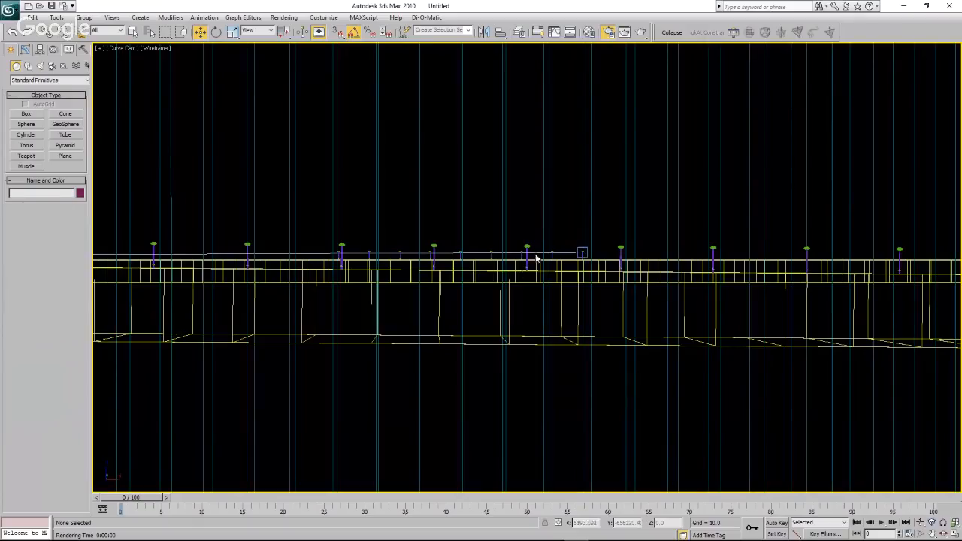
click(643, 34)
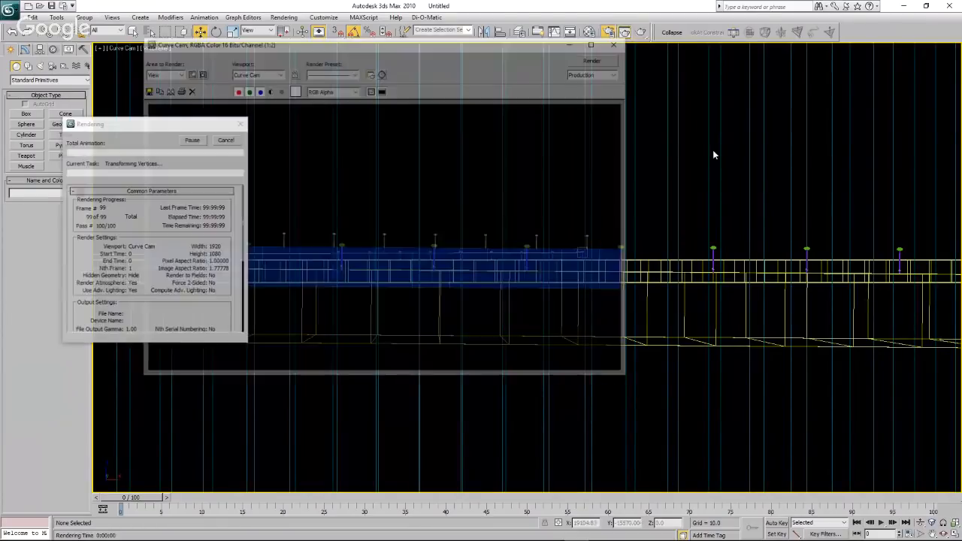
click(596, 38)
scroll(619, 308, up, 1)
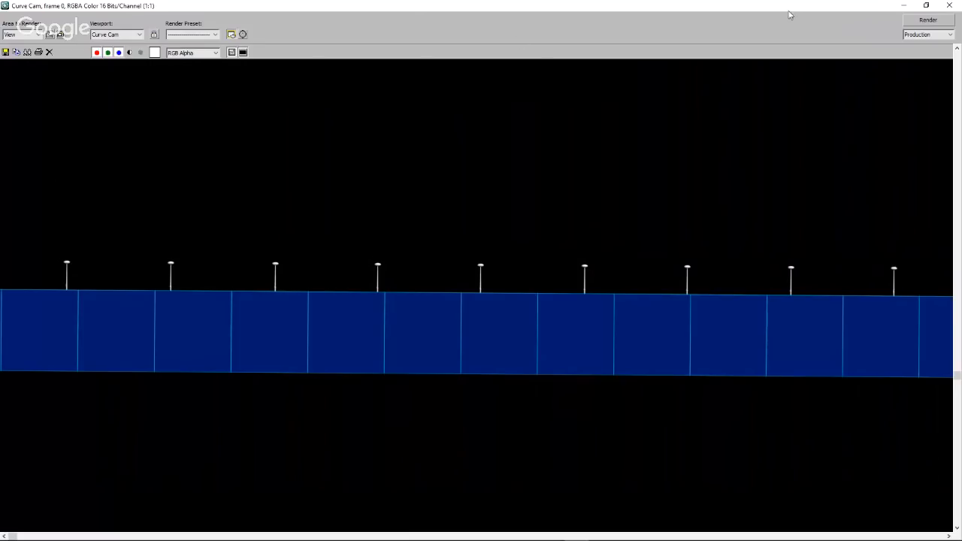
drag(784, 8, 0, 131)
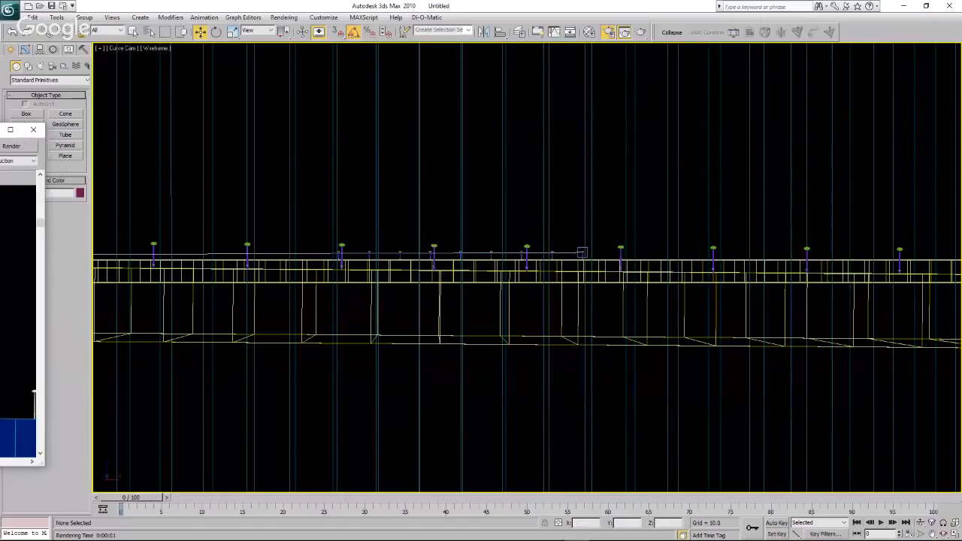
click(182, 129)
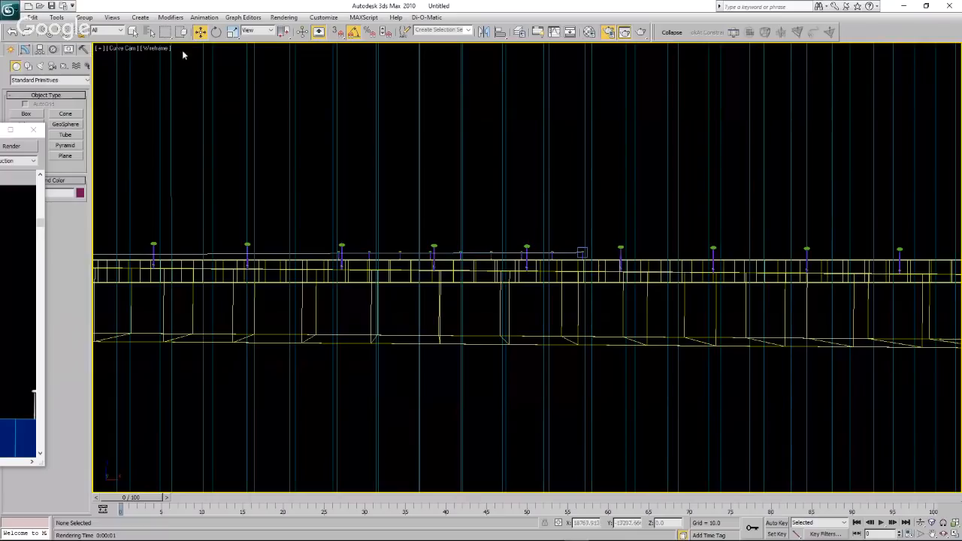
Select Curve Cam by name from the scene's camera list and display its camera parameters.
click(150, 32)
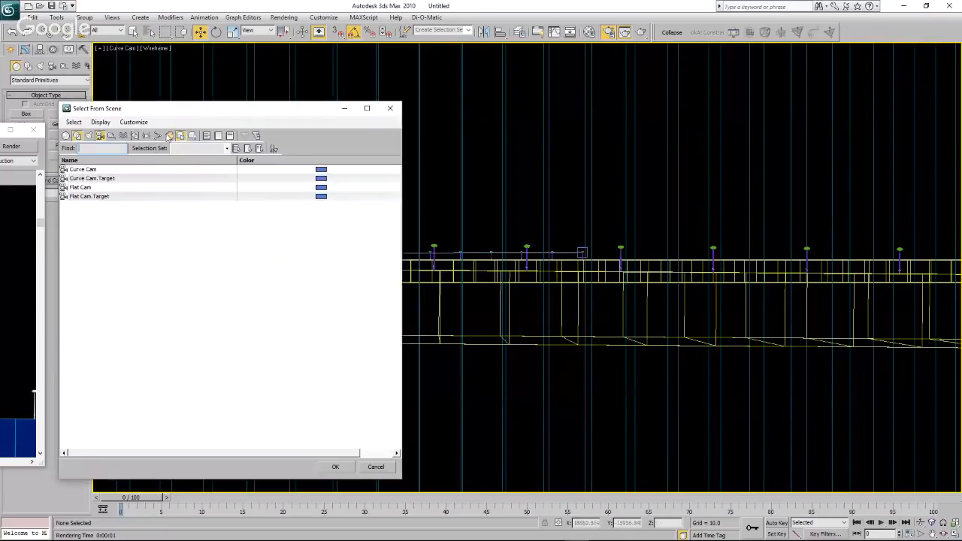
click(88, 170)
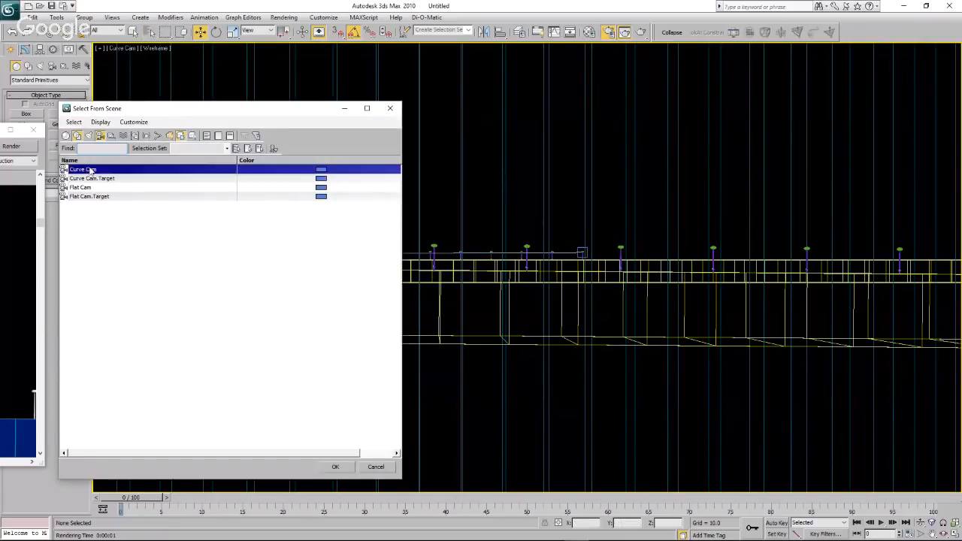
click(335, 467)
click(26, 49)
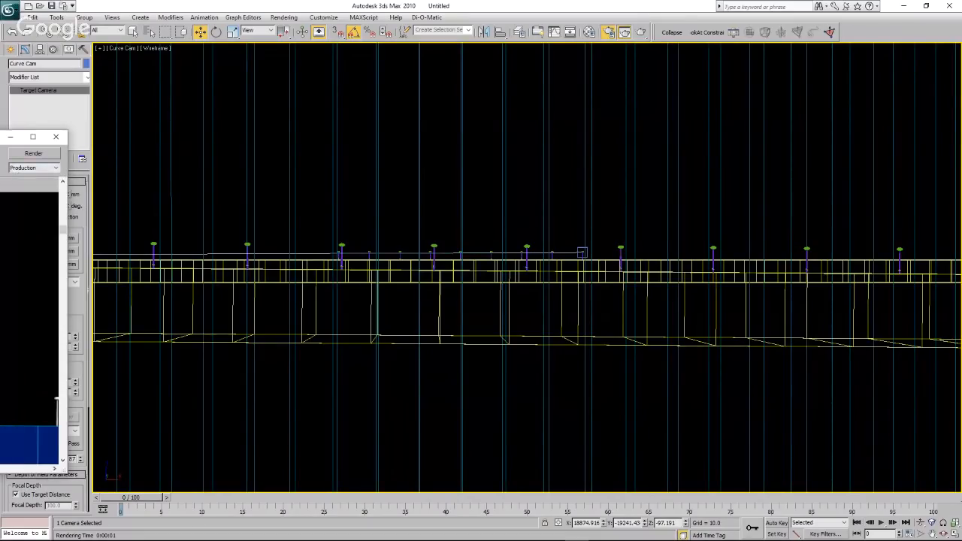
Bring the Curve Cam render window back over the viewport and enlarge it to full screen to examine the turbines along the water edge.
drag(0, 136, 609, 145)
click(710, 147)
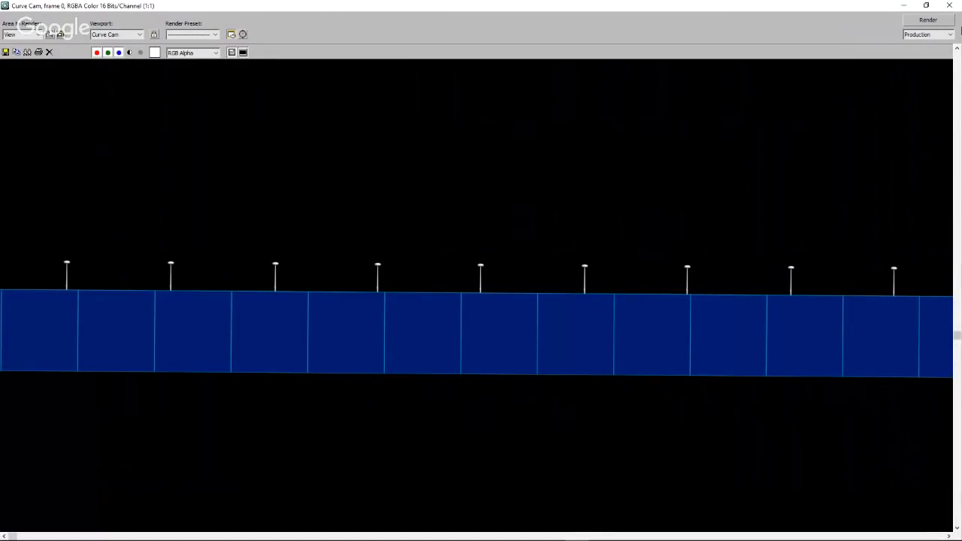
click(927, 5)
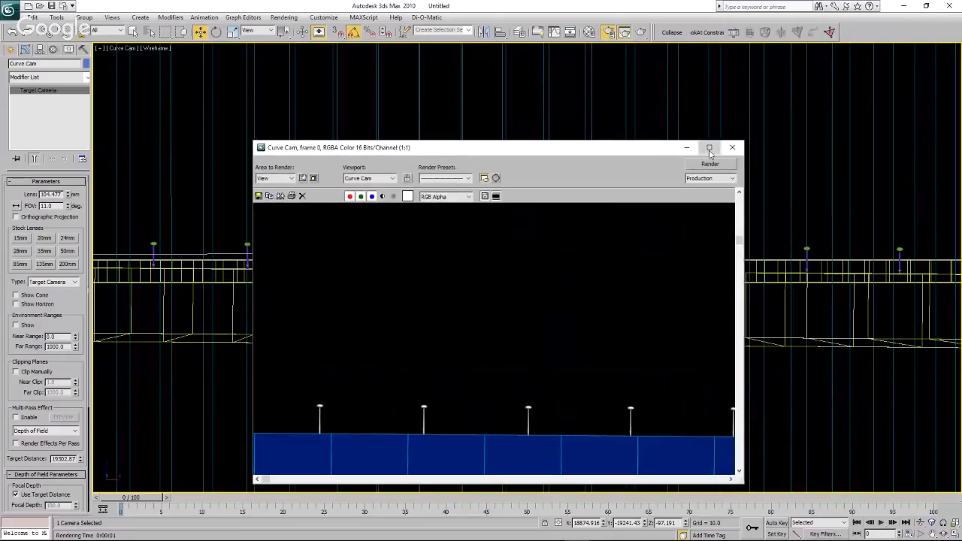
click(709, 147)
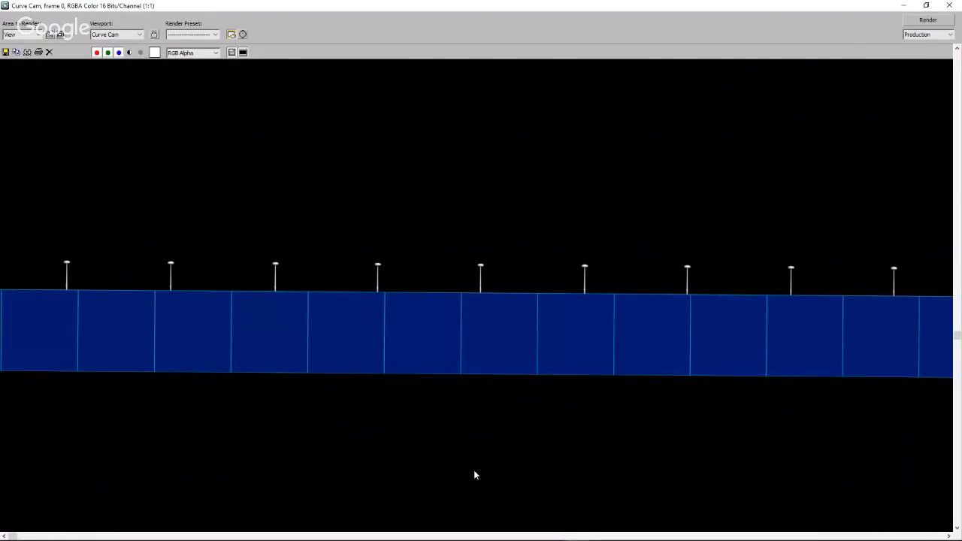
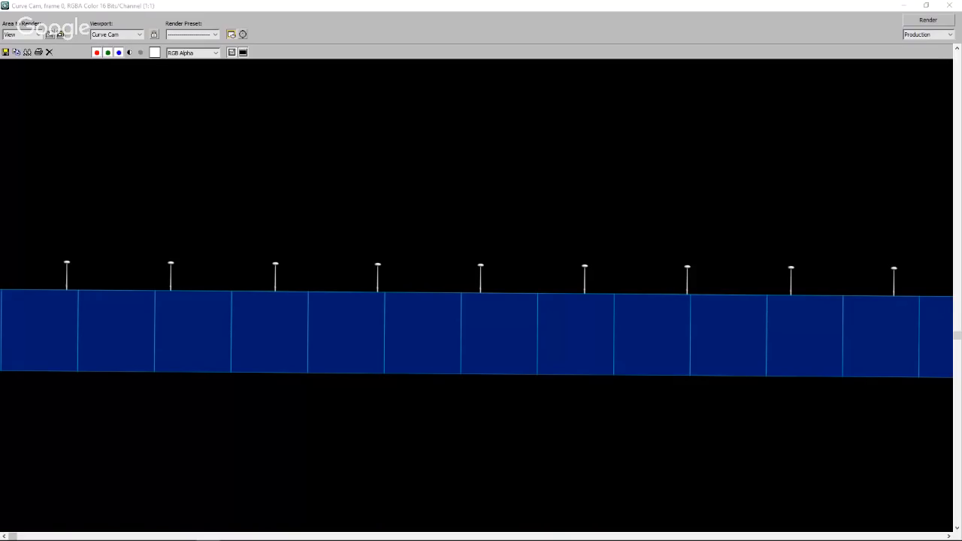
Leave the full-screen Curve Cam render and switch the Curve Cam viewport to the Front view.
drag(0, 166, 0, 150)
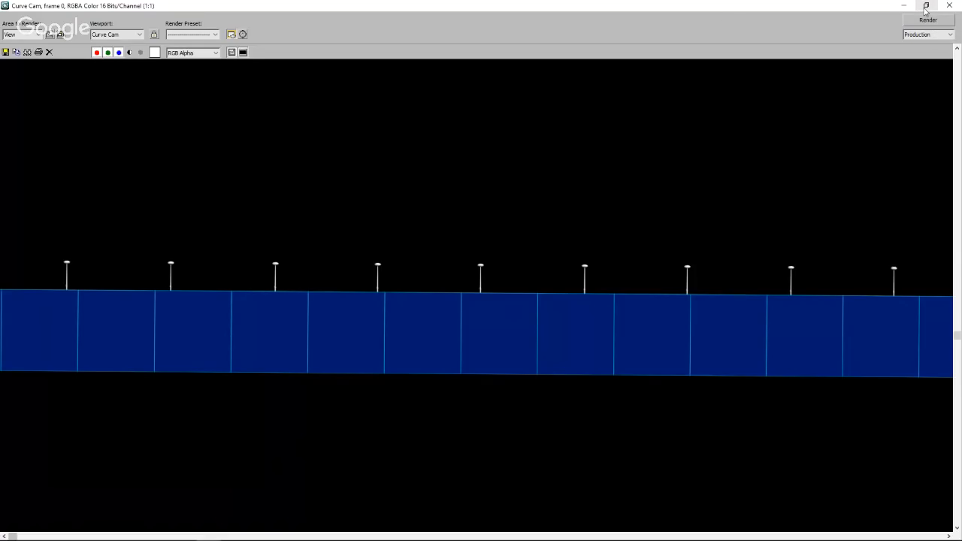
click(927, 6)
click(354, 218)
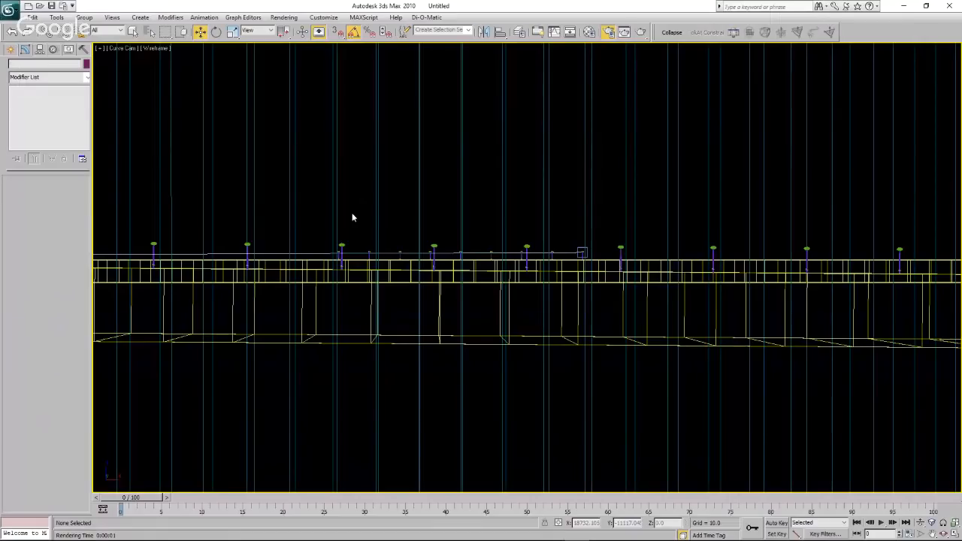
click(125, 50)
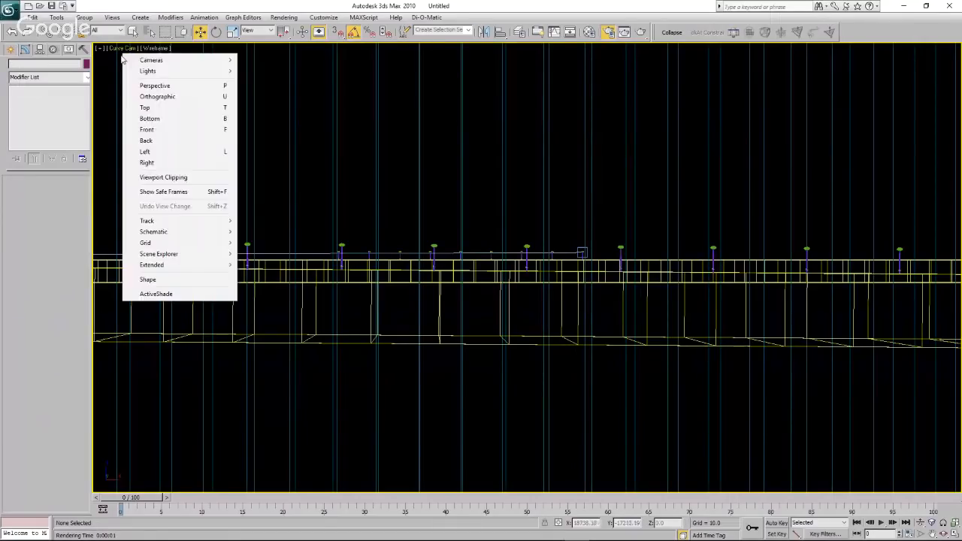
click(155, 130)
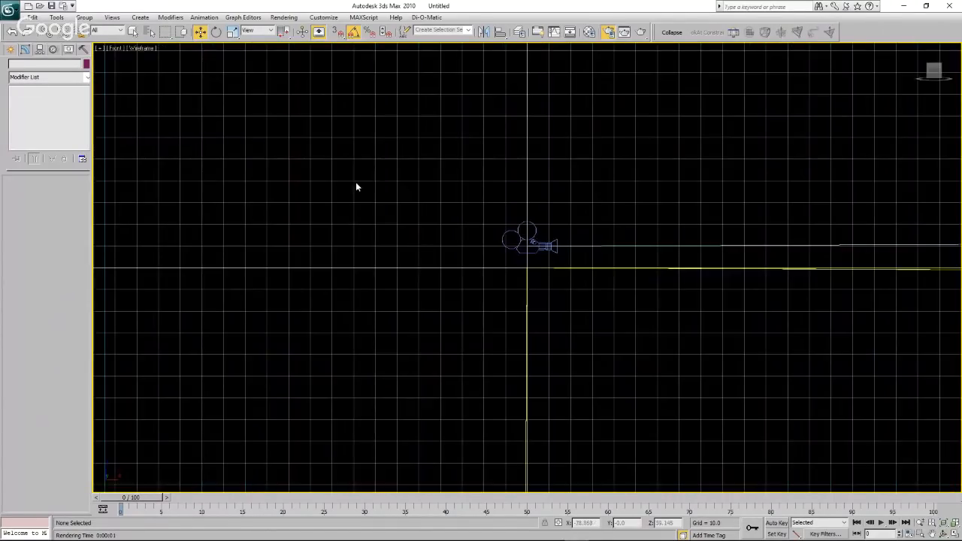
Freeze the large 200-segment box that surrounds the cameras and turbines in the Front view.
scroll(357, 187, down, 3)
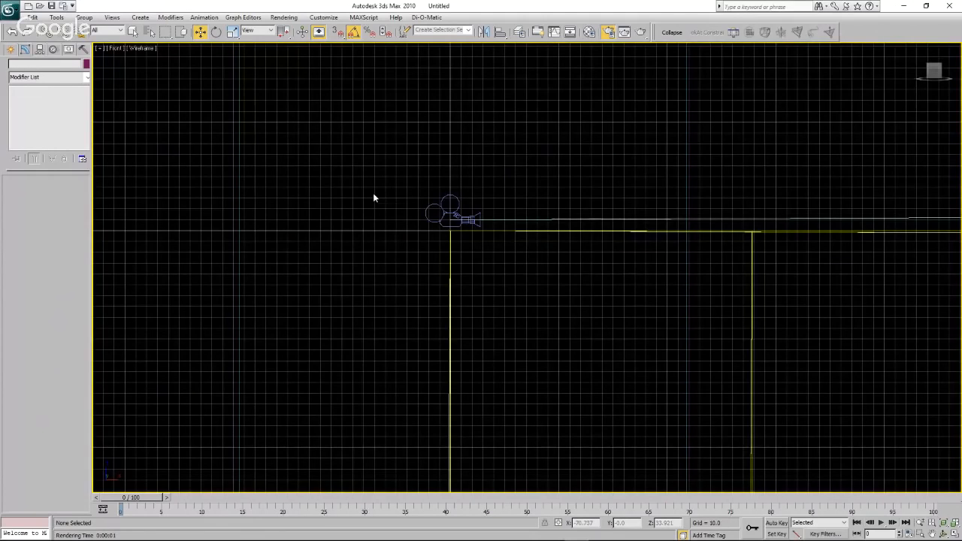
scroll(373, 195, down, 4)
scroll(371, 195, down, 3)
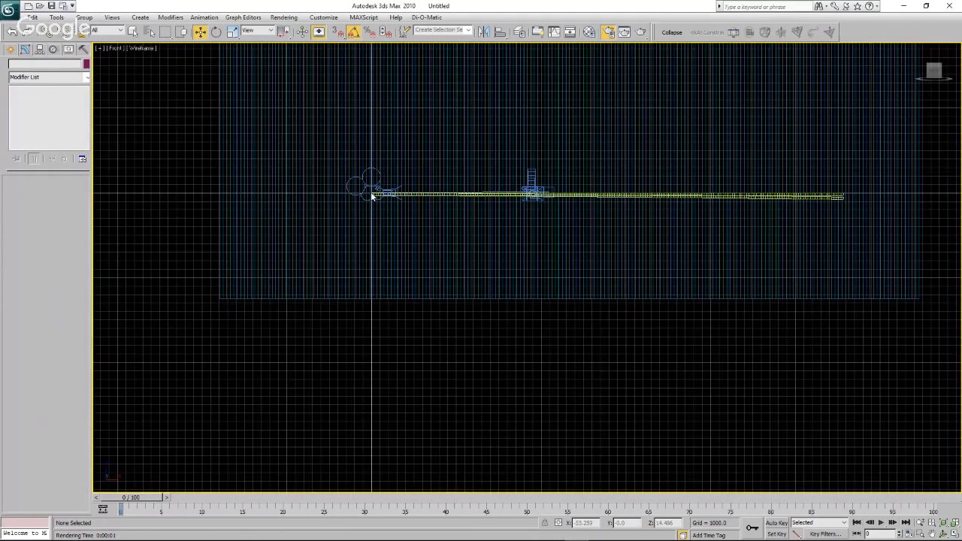
right_click(511, 123)
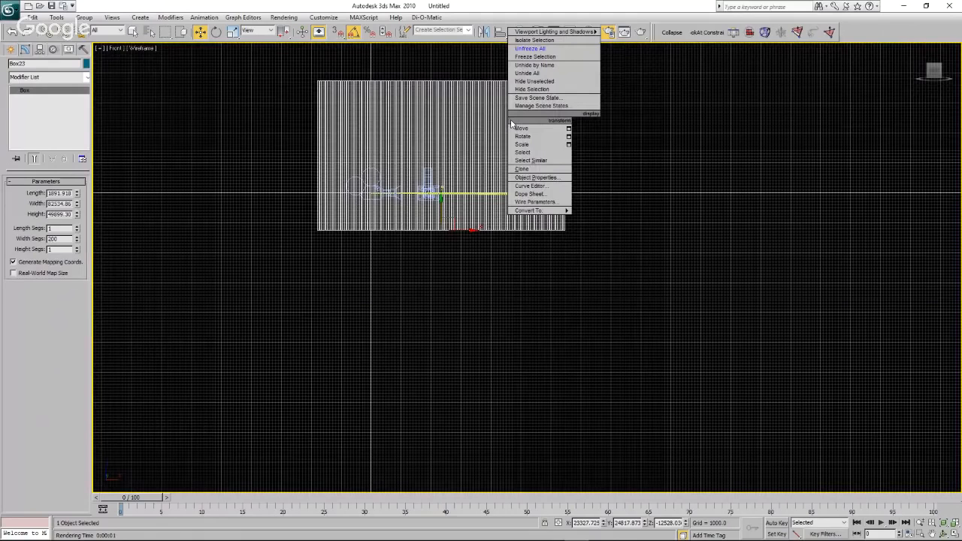
click(536, 57)
Draw a plane about 3196 wide and 525 long, spanning from the first to the last turbine just beneath their bases.
scroll(478, 199, up, 3)
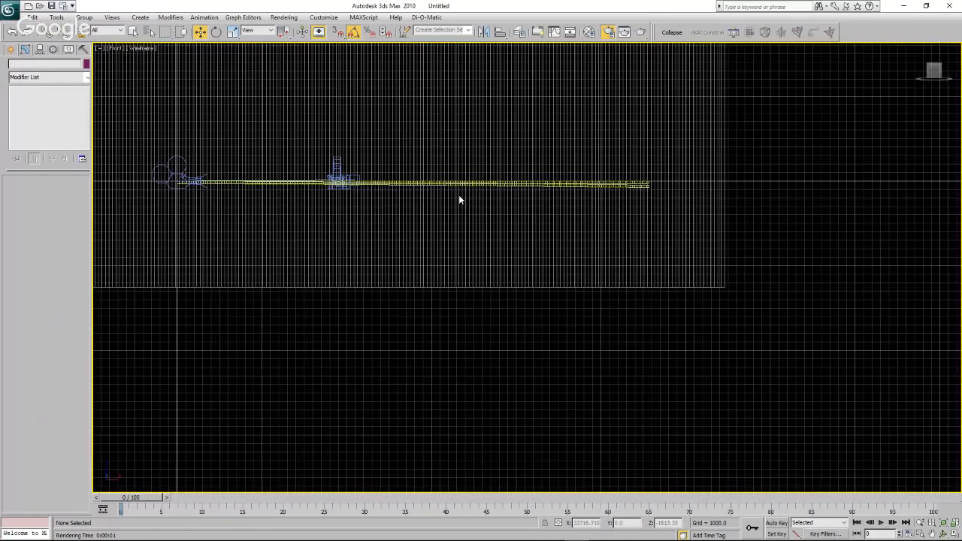
scroll(451, 196, up, 3)
scroll(394, 180, down, 1)
middle_drag(328, 188, 564, 245)
scroll(325, 192, up, 4)
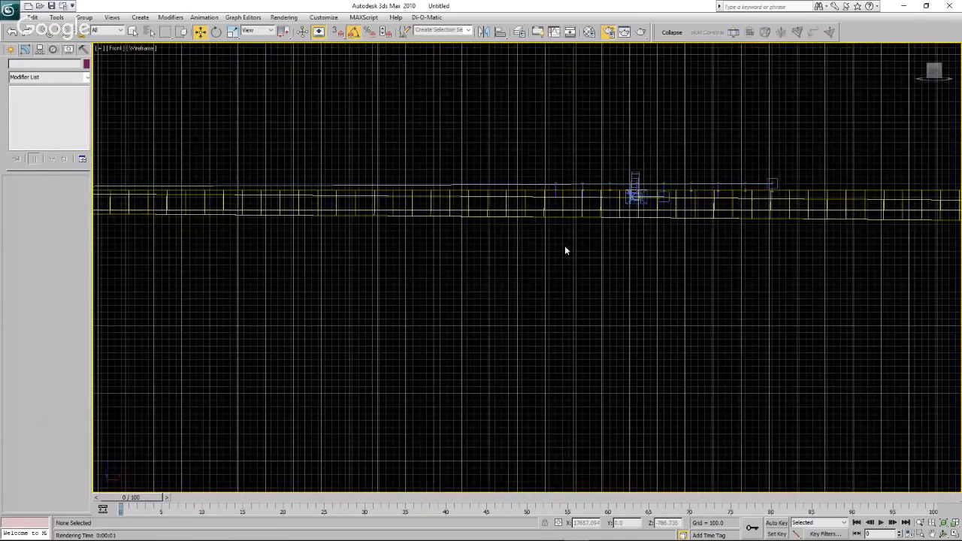
scroll(641, 219, up, 2)
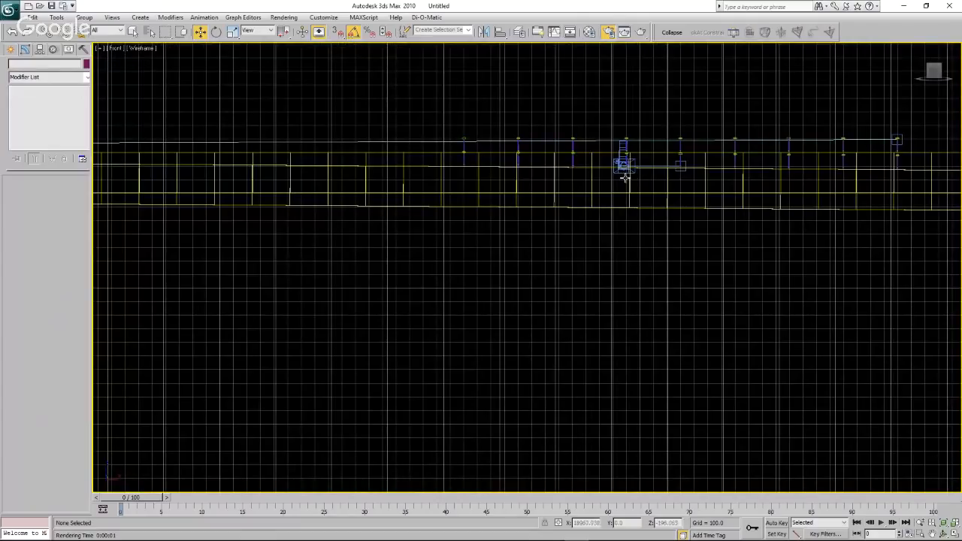
click(12, 49)
click(65, 155)
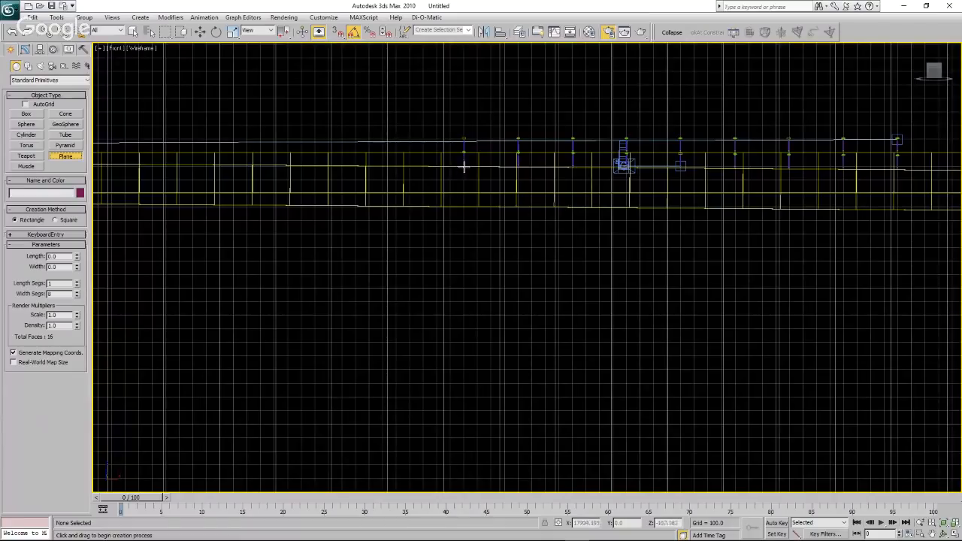
drag(464, 166, 898, 237)
key(w)
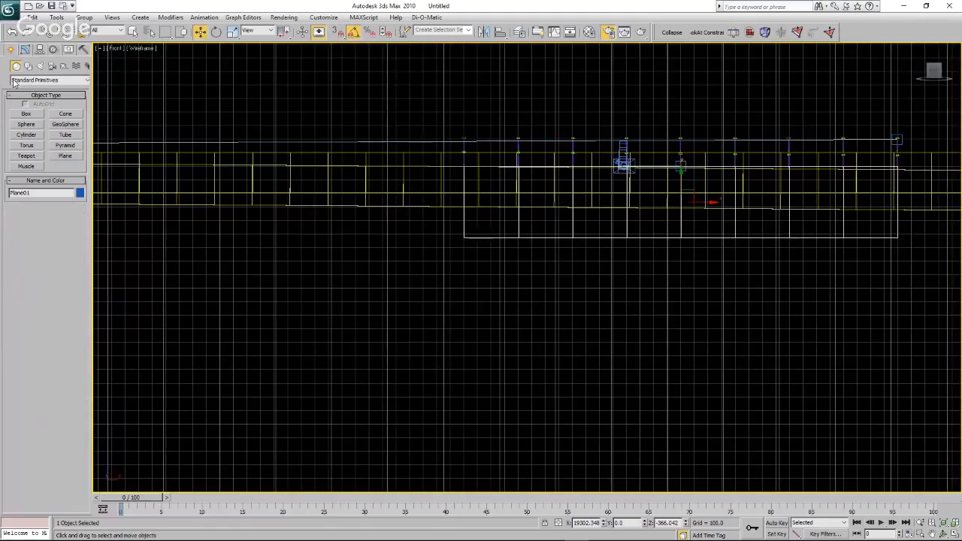
Set the new plane's width segments to 1.
click(26, 50)
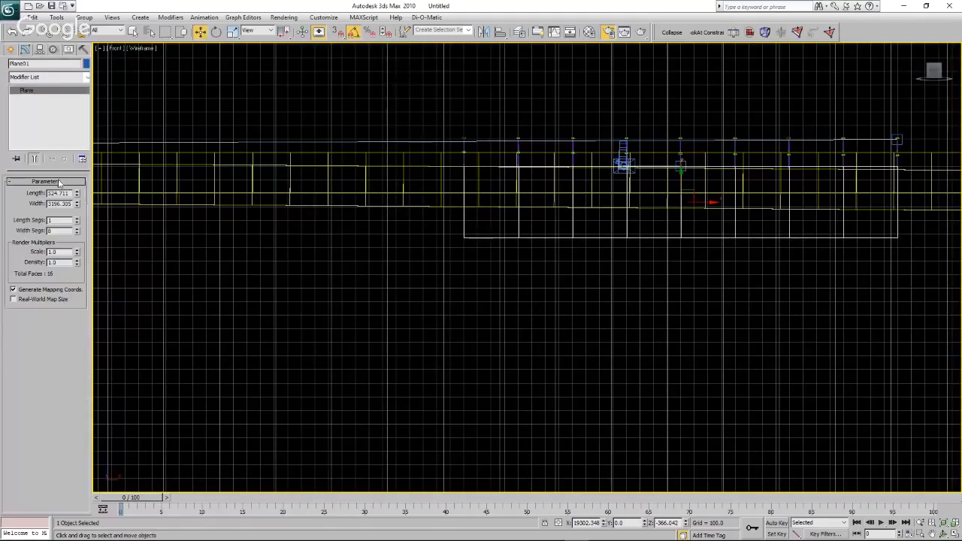
click(76, 229)
click(76, 234)
click(76, 234)
click(76, 234)
click(76, 234)
click(76, 234)
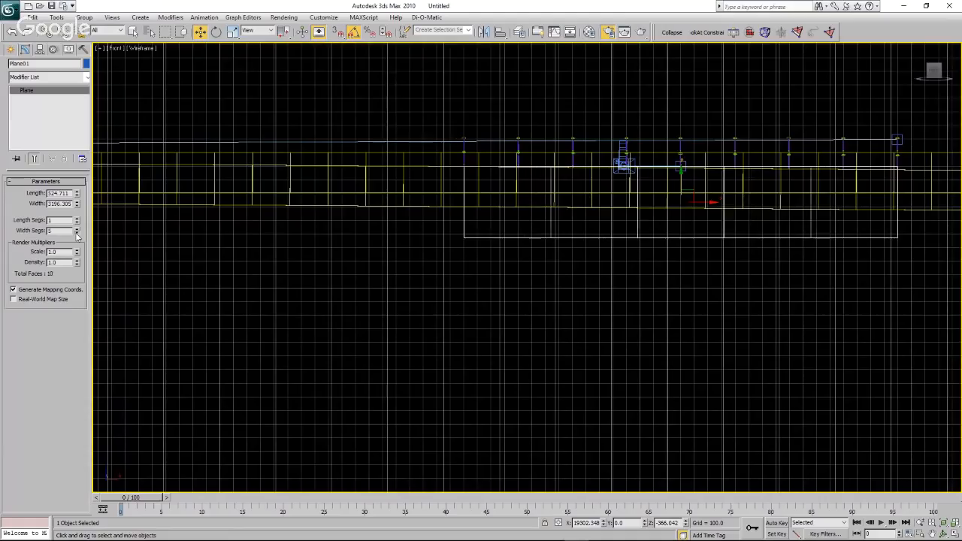
click(76, 233)
click(76, 233)
click(76, 234)
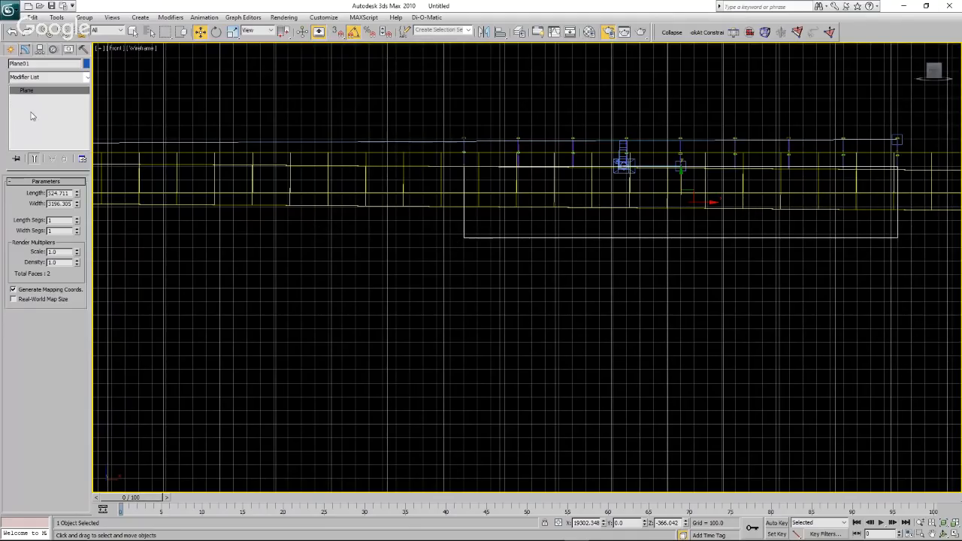
Add an Edit Mesh modifier to the plane and raise its two lower vertices to about Z -140.8, narrowing it to a thin strip.
click(750, 33)
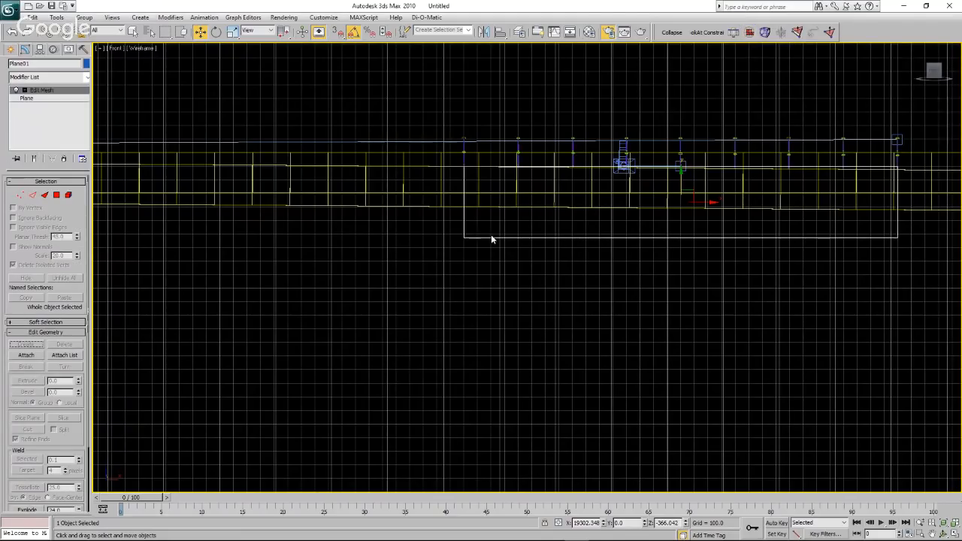
click(20, 194)
drag(374, 285, 947, 220)
drag(680, 214, 691, 157)
scroll(936, 178, up, 4)
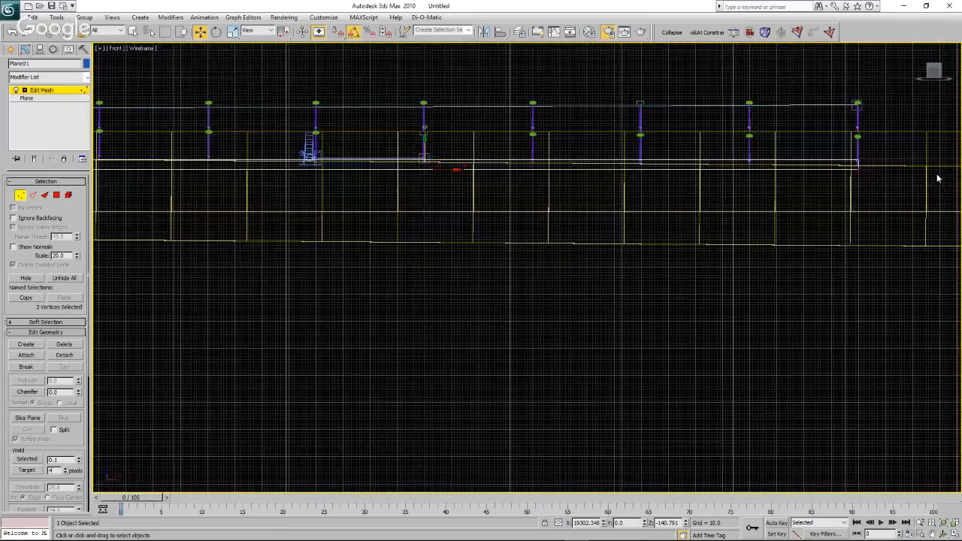
scroll(876, 164, up, 3)
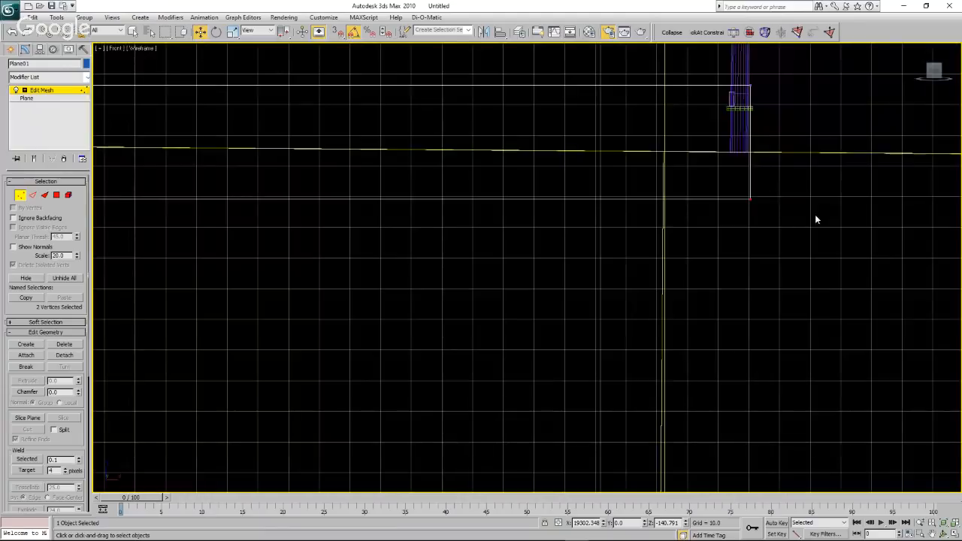
scroll(818, 219, down, 3)
scroll(832, 222, down, 2)
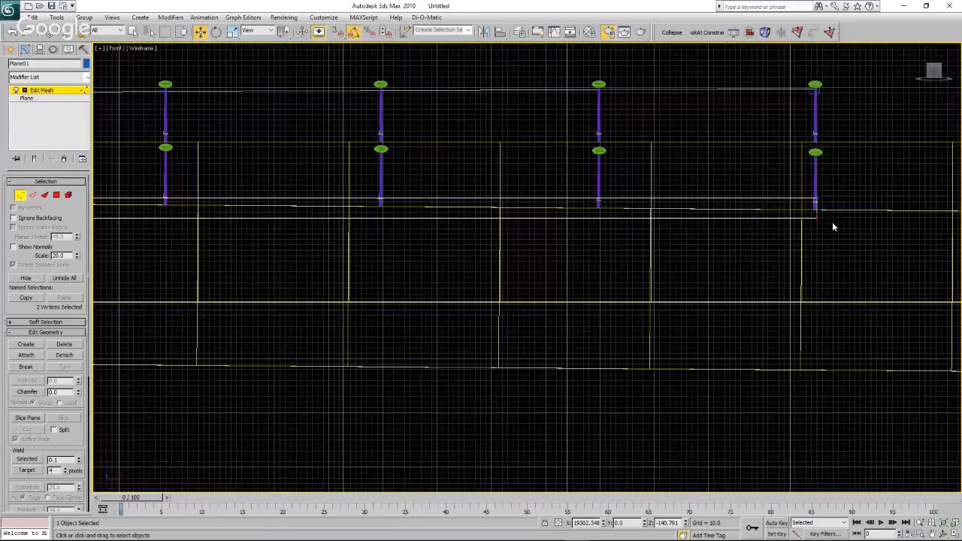
In the Right view, raise the plane's two lower vertices level with the base of the lowest turbine tower.
click(115, 48)
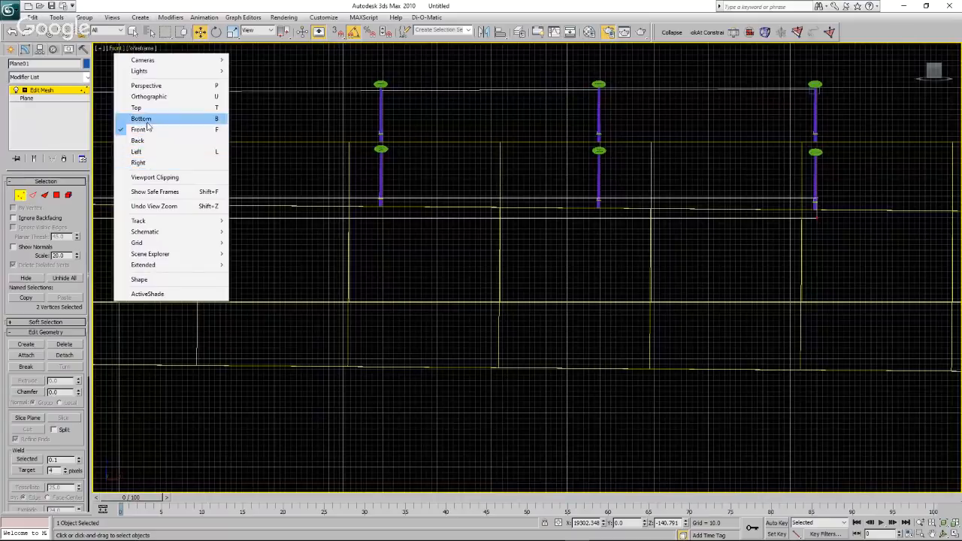
click(143, 162)
scroll(541, 260, down, 4)
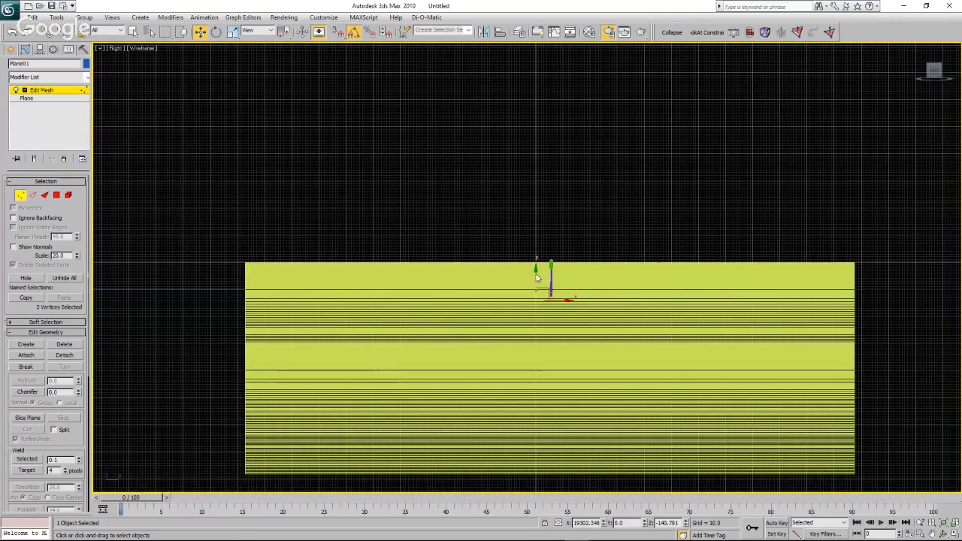
scroll(538, 299, up, 9)
scroll(525, 265, up, 2)
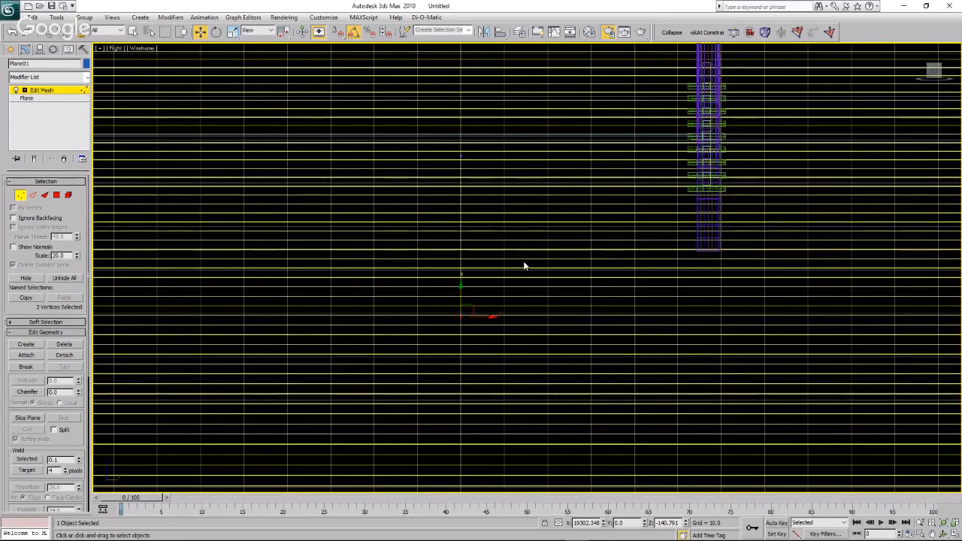
scroll(524, 265, down, 1)
scroll(524, 265, down, 4)
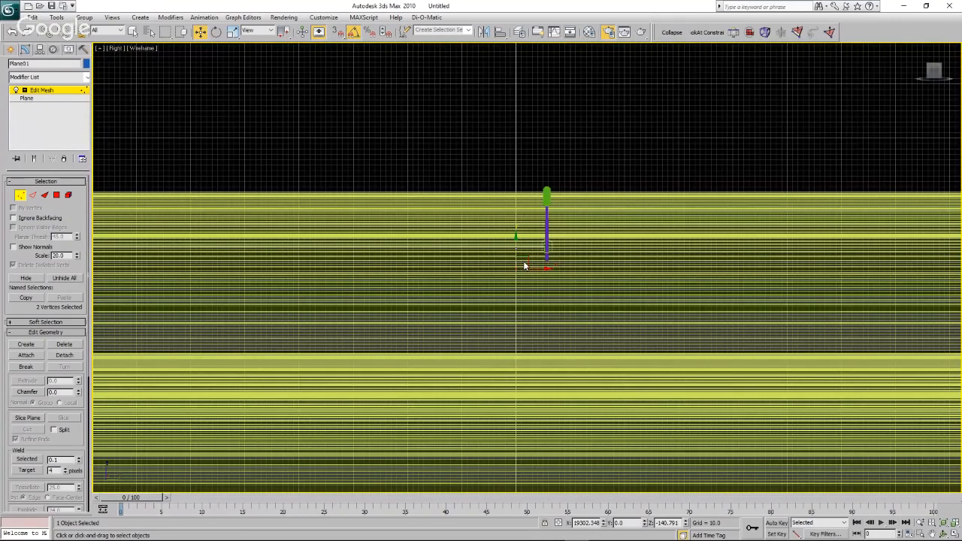
scroll(524, 265, up, 2)
scroll(525, 265, up, 3)
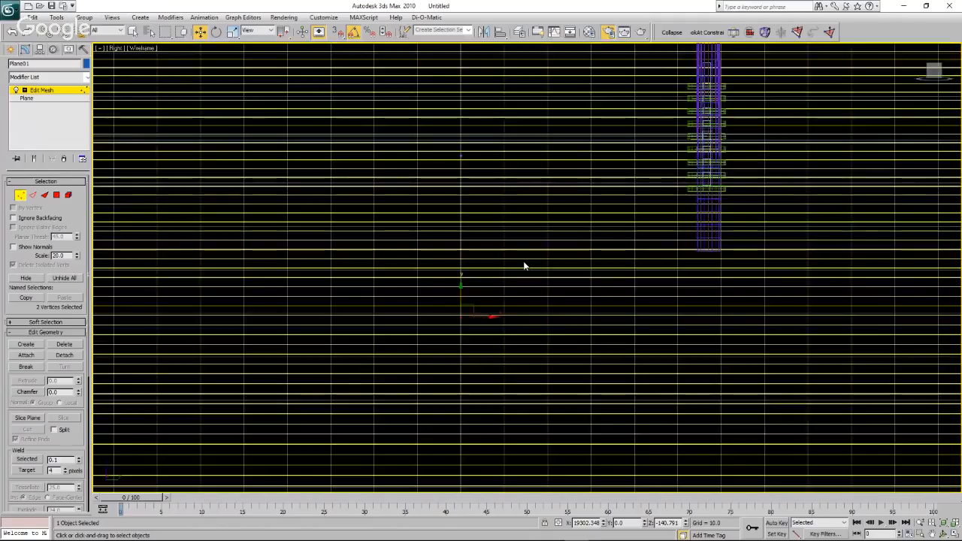
drag(457, 296, 464, 233)
Examine the plane's two upper vertices against the turbines, and leave vertex editing with nothing selected.
drag(447, 143, 497, 167)
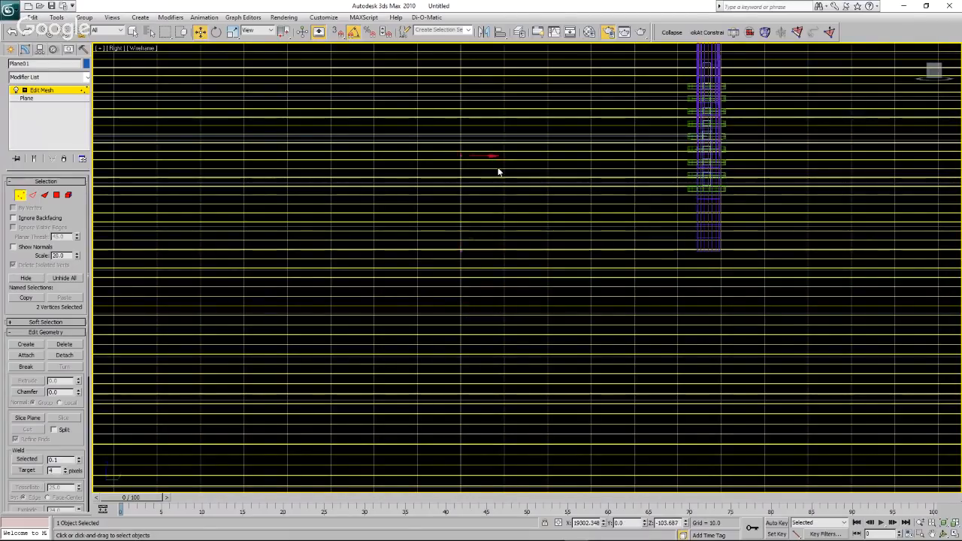
scroll(653, 147, down, 2)
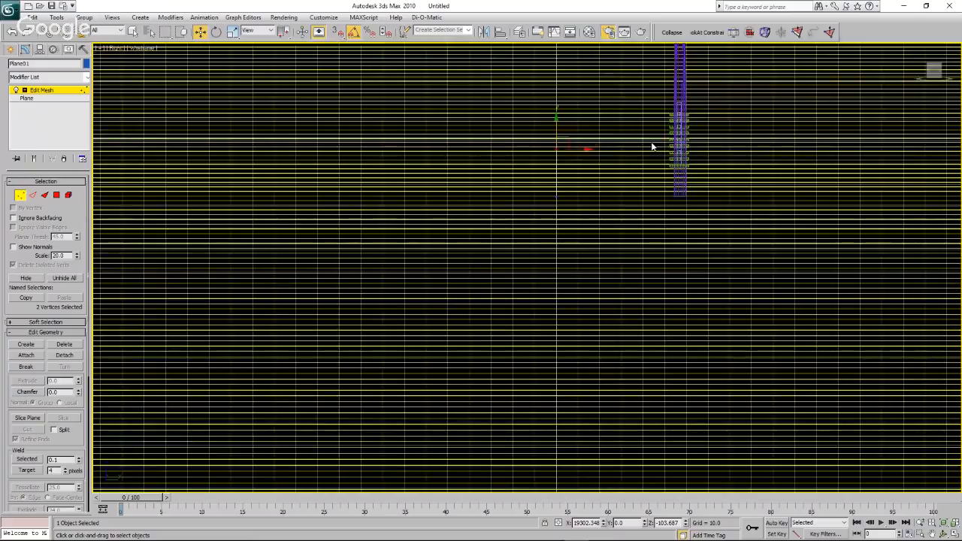
scroll(654, 128, down, 5)
scroll(655, 113, up, 10)
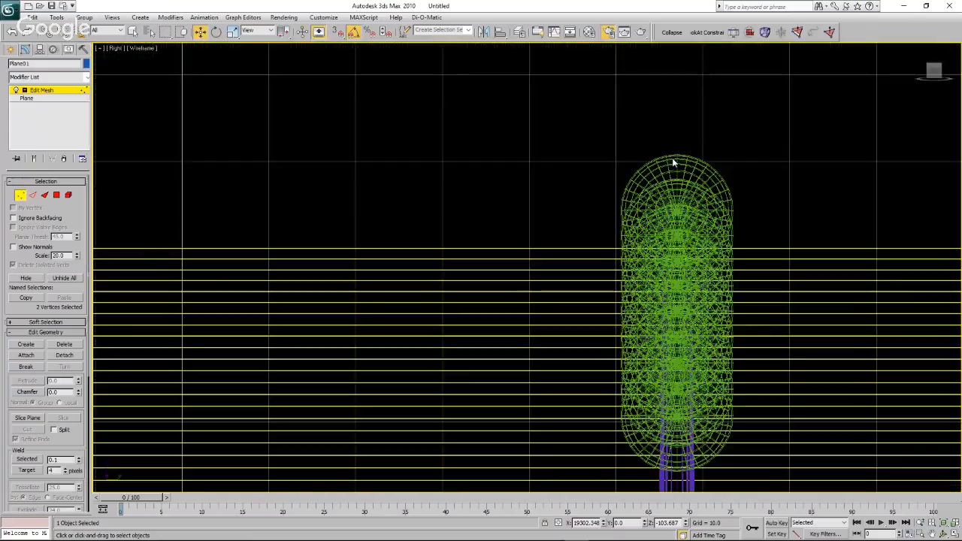
click(548, 133)
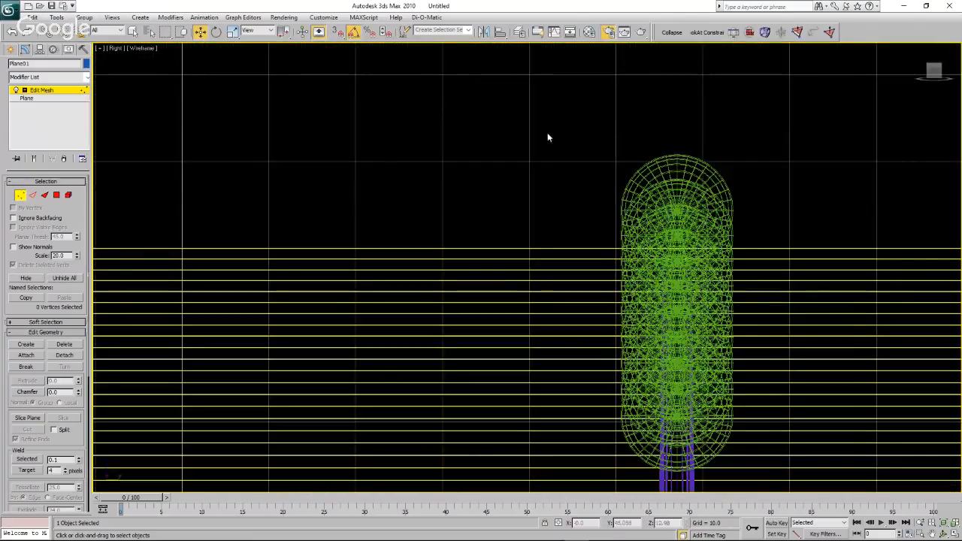
click(11, 49)
click(445, 155)
click(685, 170)
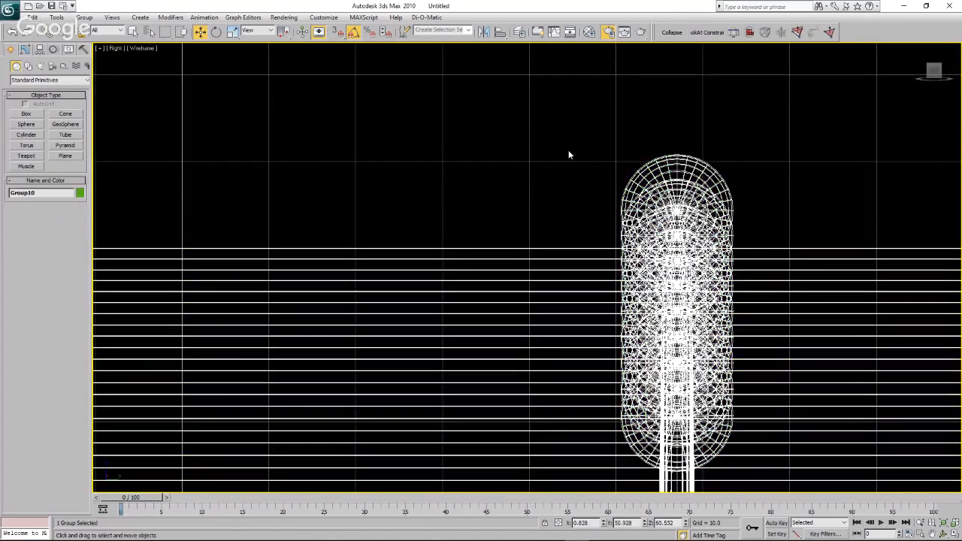
click(569, 155)
In the Front view, select the thin reference plane, add another Edit Mesh modifier and enter vertex editing.
click(114, 48)
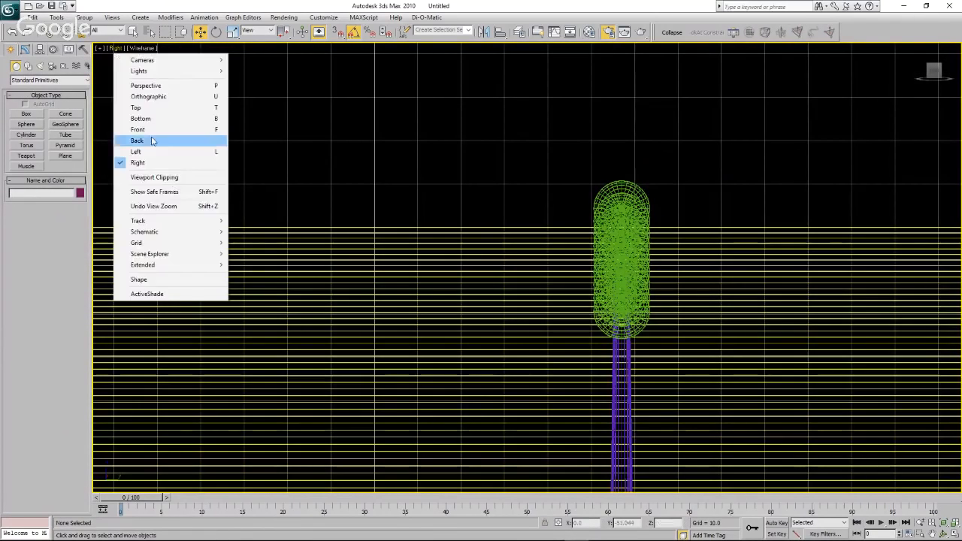
click(151, 131)
scroll(420, 215, down, 10)
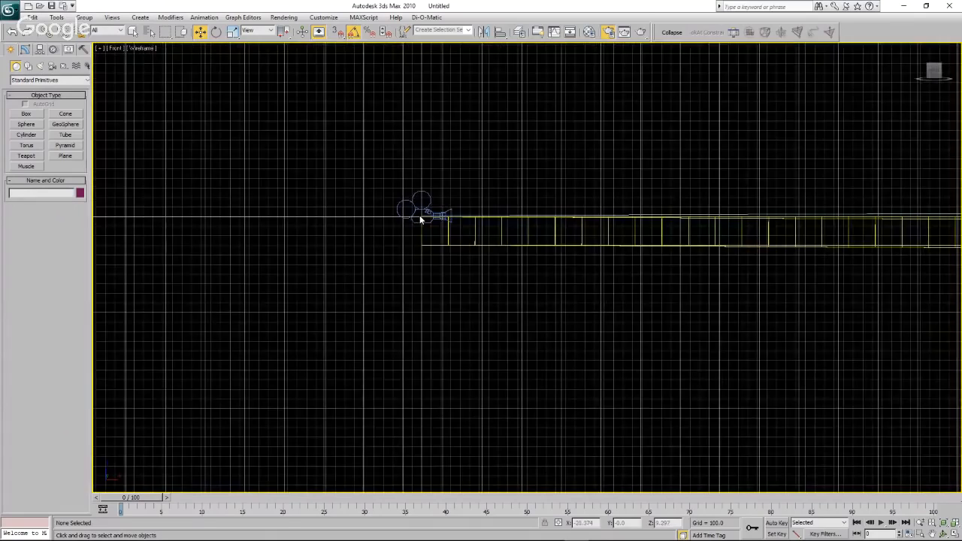
scroll(427, 214, up, 6)
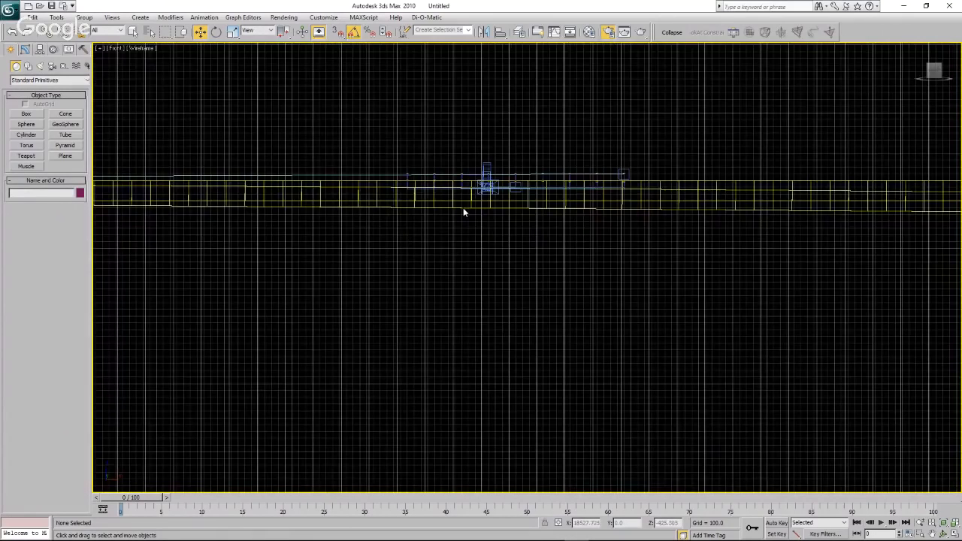
scroll(463, 208, up, 5)
scroll(118, 173, up, 6)
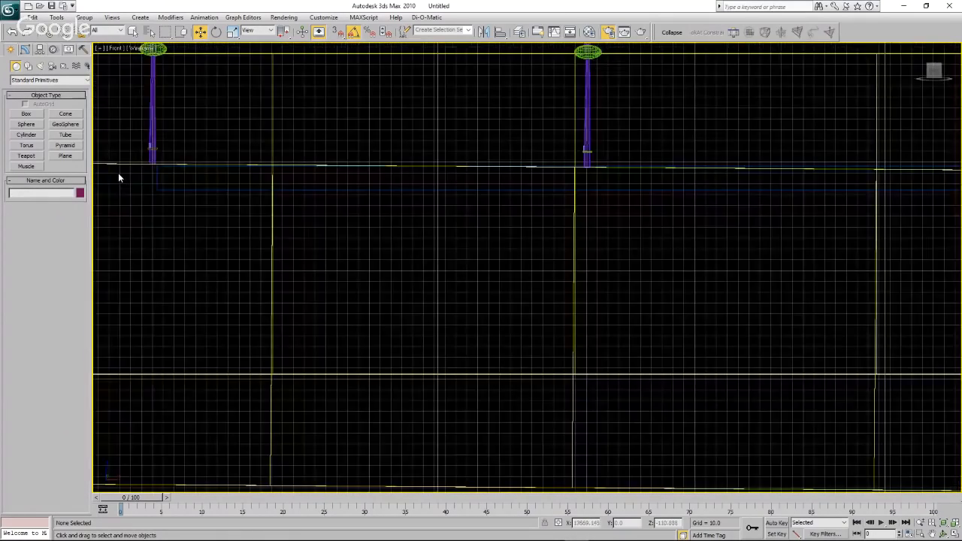
click(208, 153)
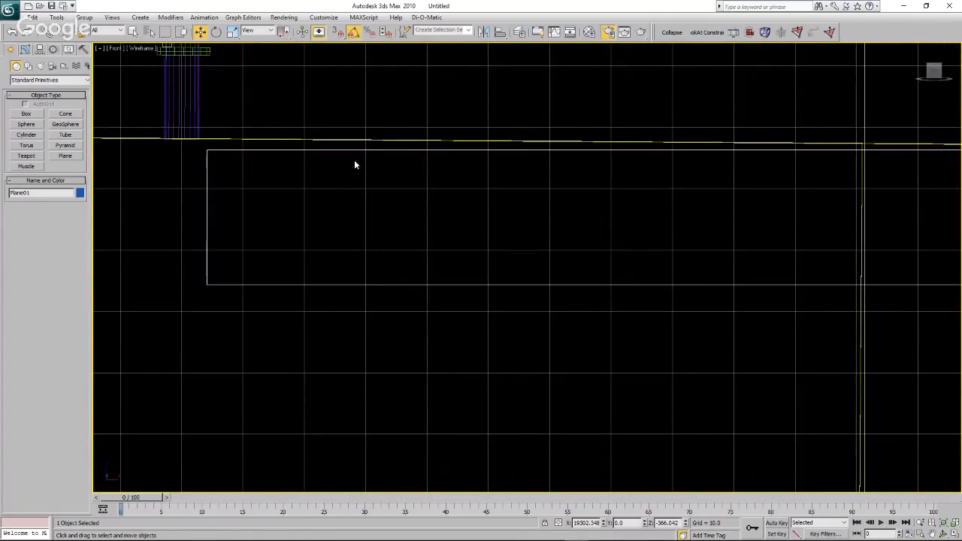
click(751, 33)
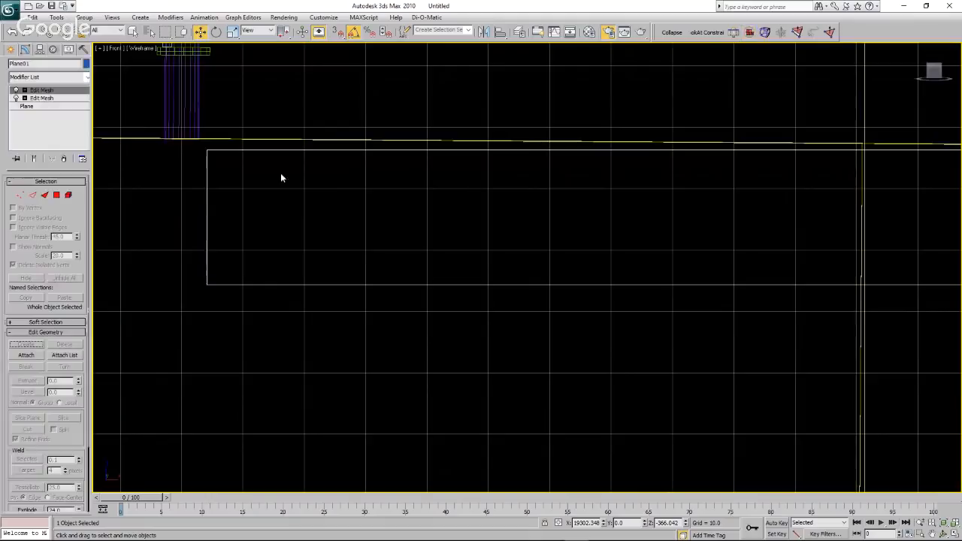
scroll(246, 180, down, 5)
click(21, 195)
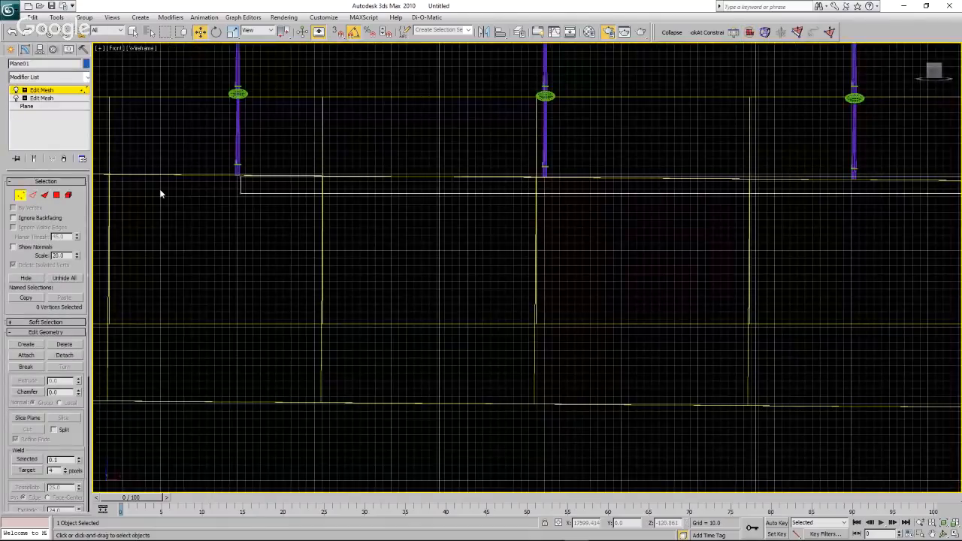
Raise the plane's two upper vertices to the base of the first turbine tower, at about Z -102.1, and clear the selection.
scroll(159, 189, down, 3)
scroll(150, 162, down, 2)
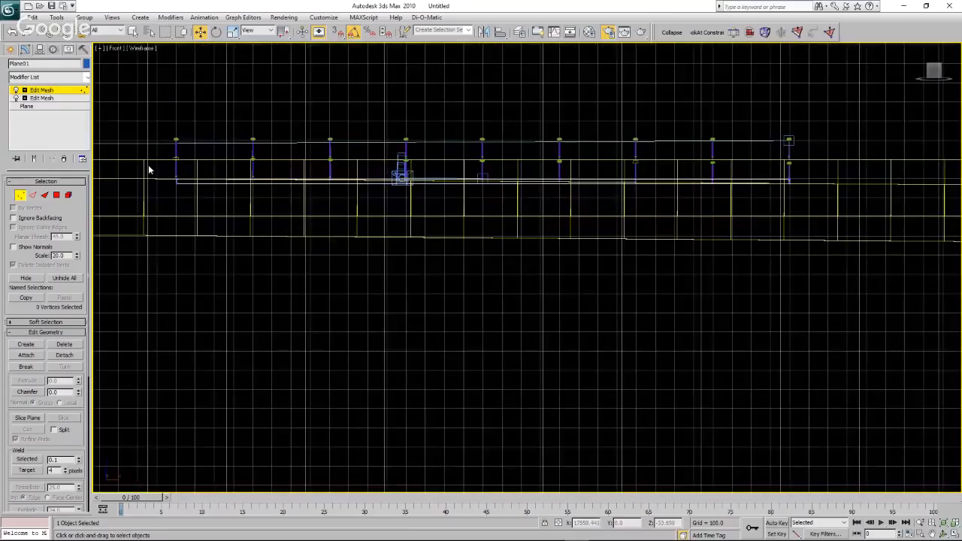
drag(149, 161, 823, 185)
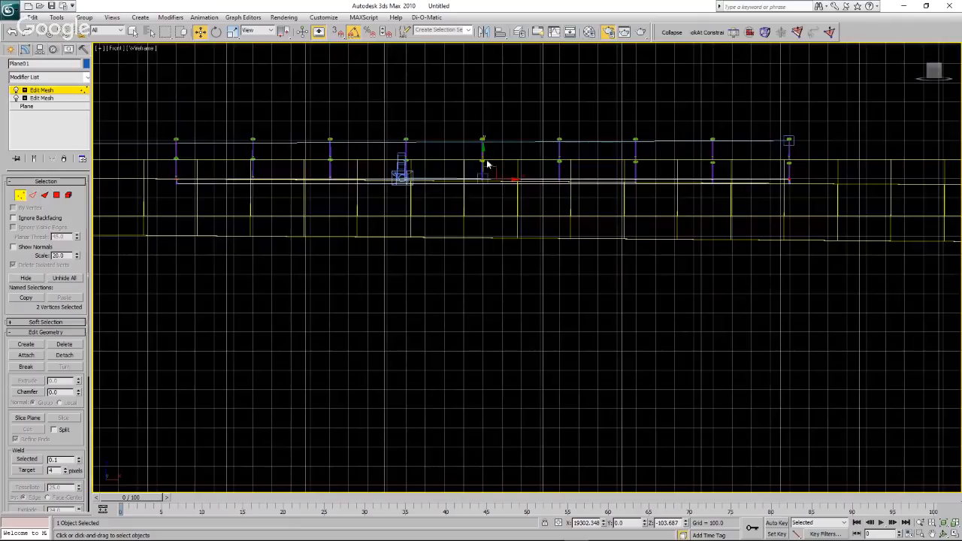
drag(487, 164, 485, 159)
scroll(161, 177, up, 10)
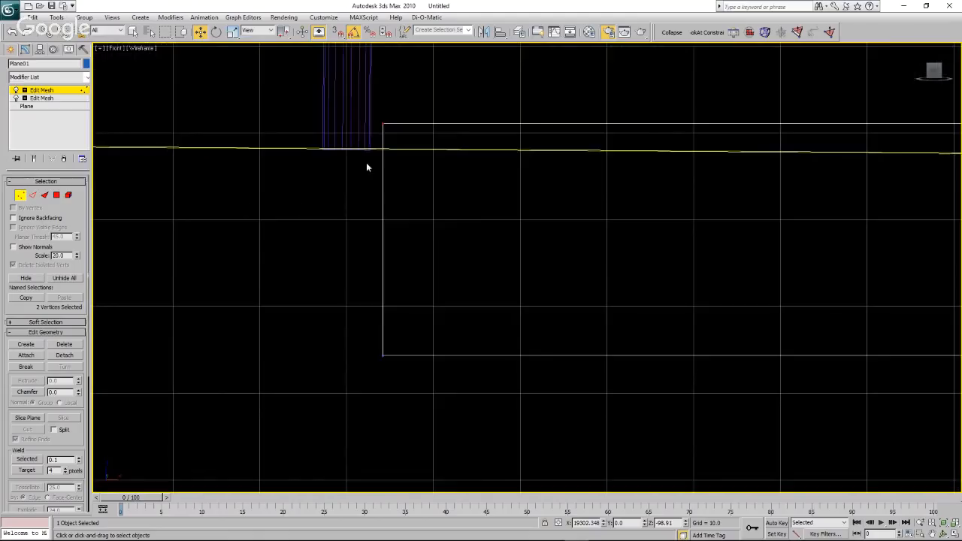
drag(383, 130, 381, 151)
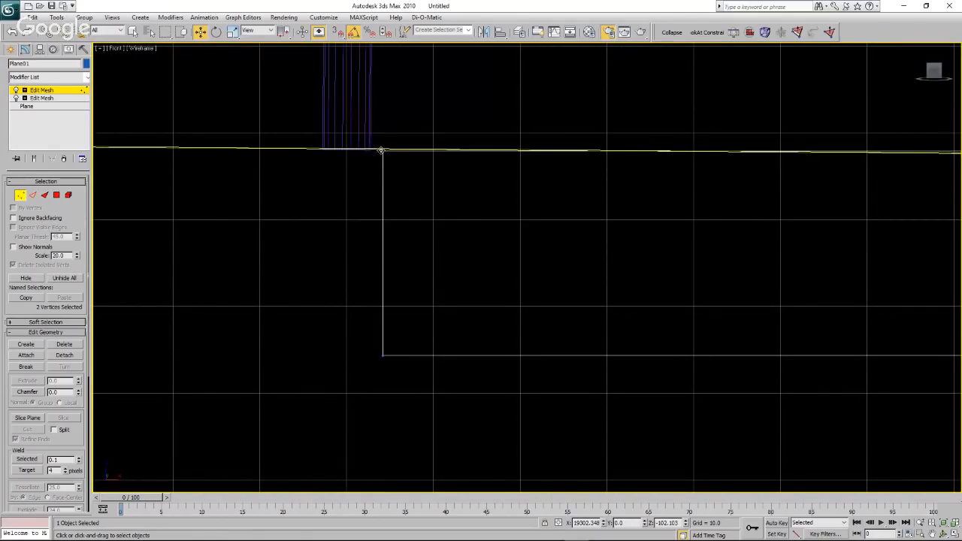
click(219, 256)
Measure the plane's height at the first turbine with a Tape helper from its lower to its upper corner.
scroll(198, 203, down, 8)
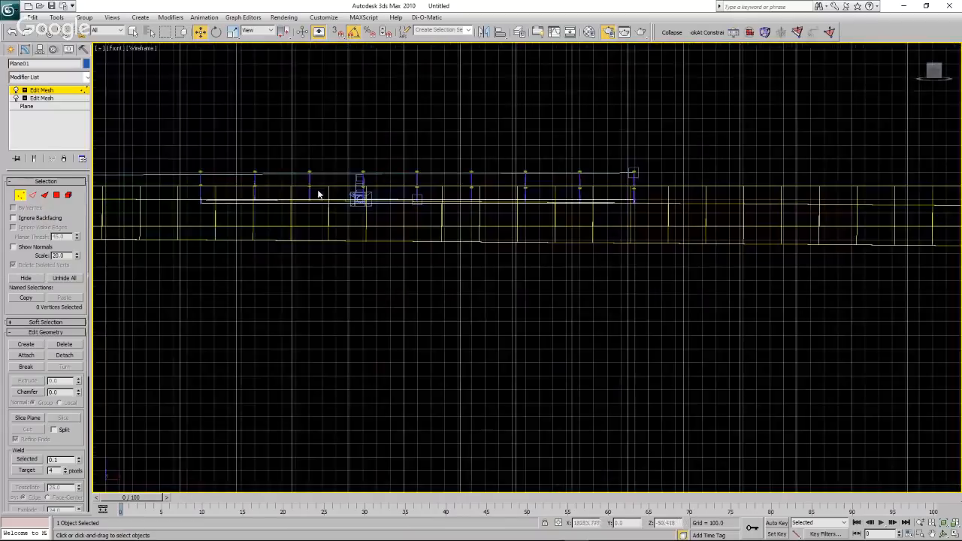
scroll(641, 217, up, 8)
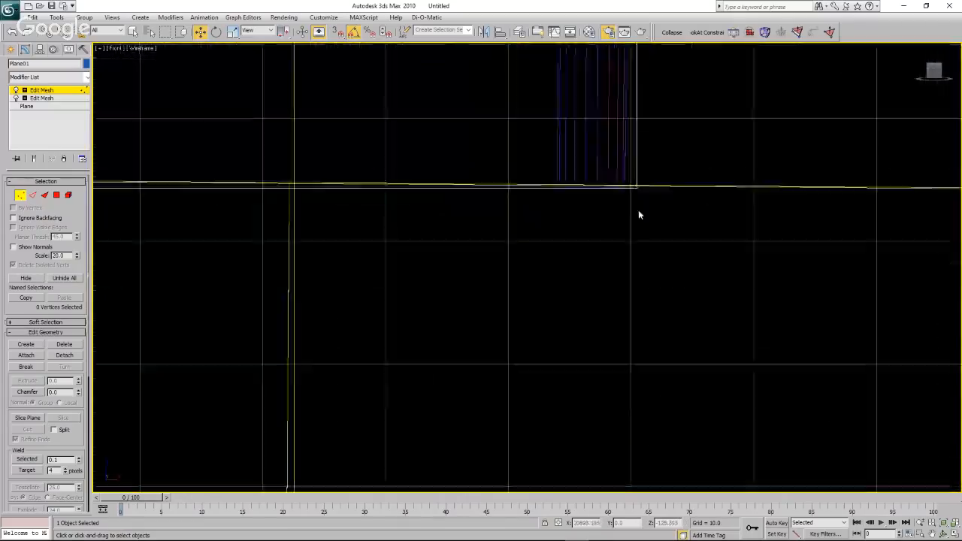
scroll(643, 197, up, 2)
scroll(627, 192, up, 6)
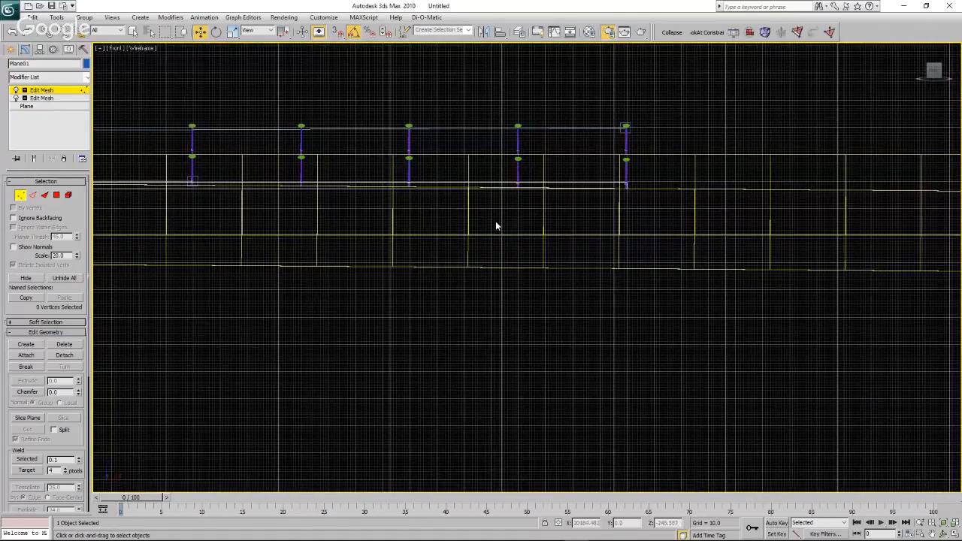
scroll(495, 225, up, 4)
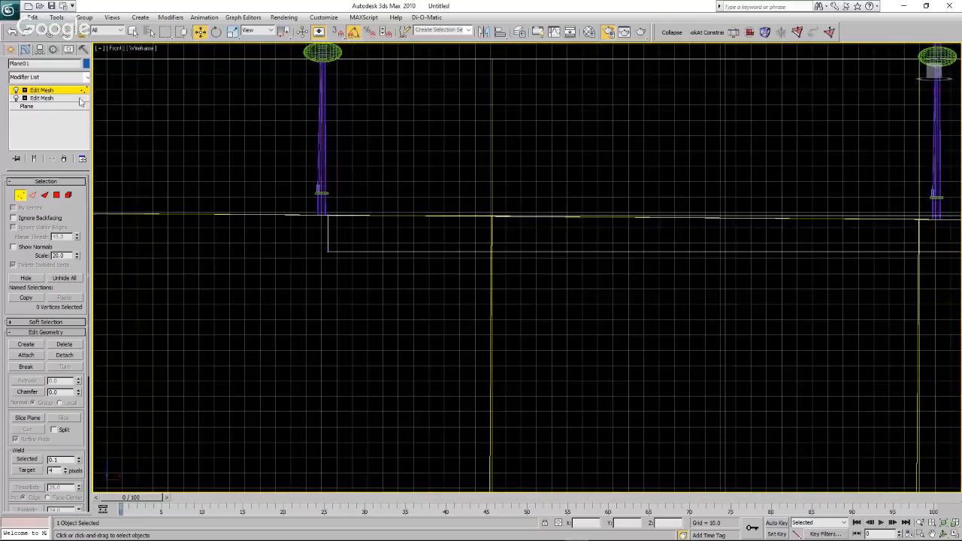
click(10, 49)
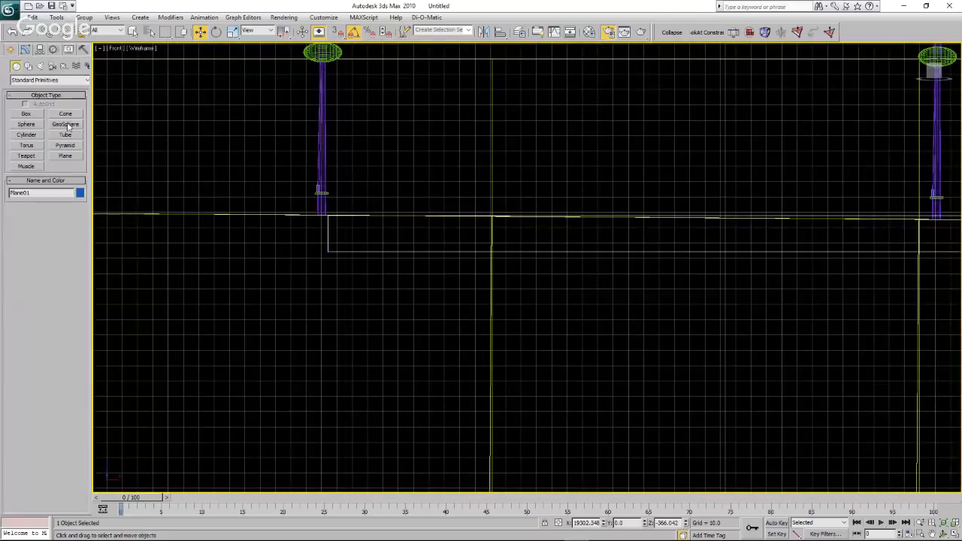
click(64, 66)
click(65, 146)
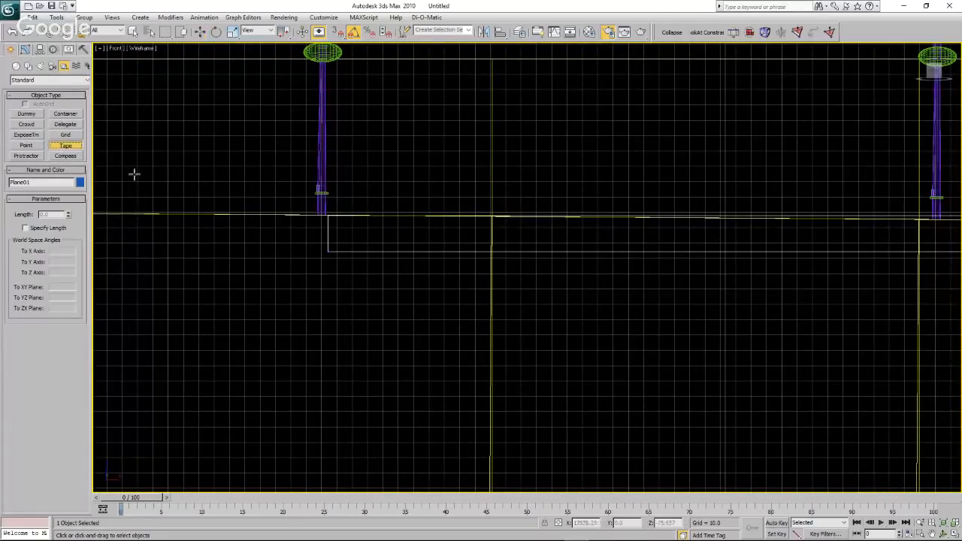
scroll(324, 230, up, 3)
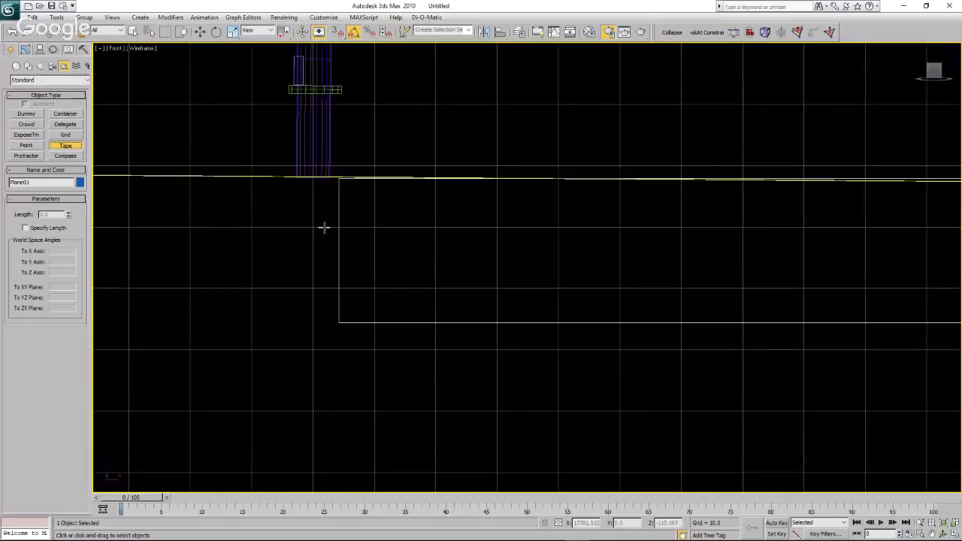
click(338, 324)
drag(338, 323, 338, 180)
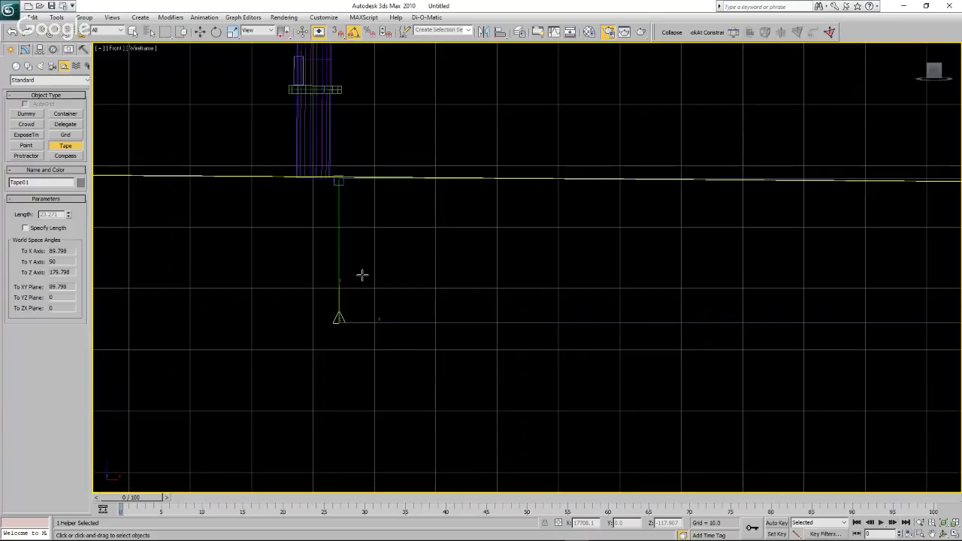
key(w)
Examine the plane's level against the base of the farthest turbine and along the whole turbine row.
scroll(277, 284, down, 3)
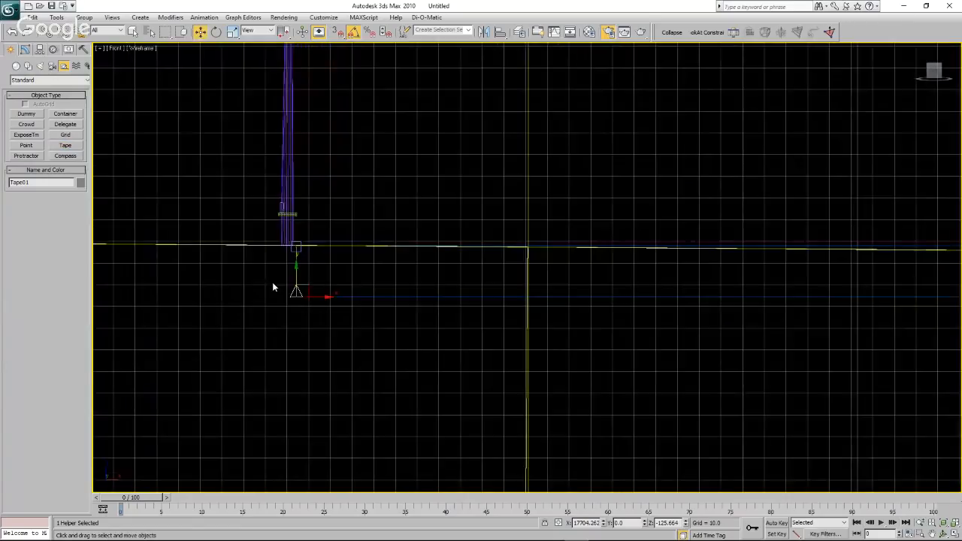
scroll(274, 285, down, 5)
scroll(274, 284, down, 5)
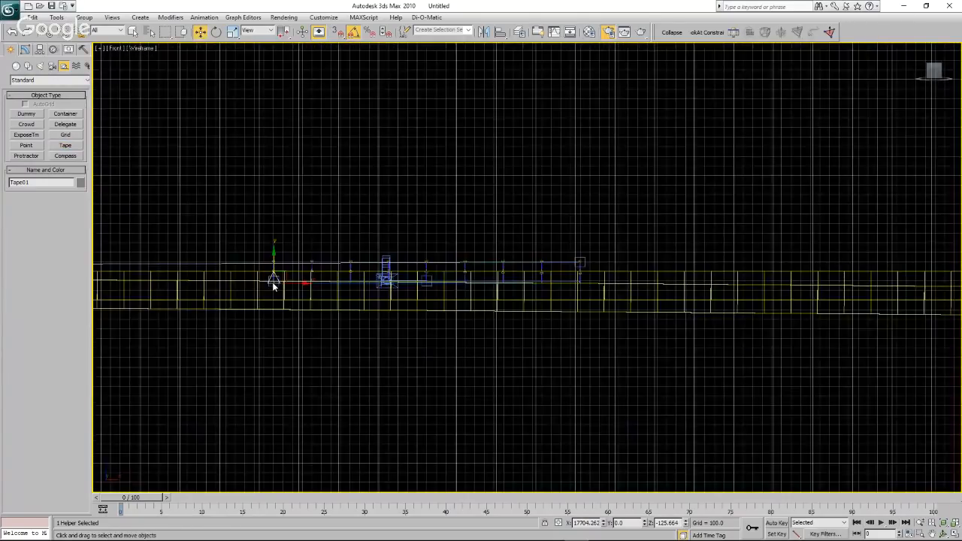
scroll(549, 281, up, 5)
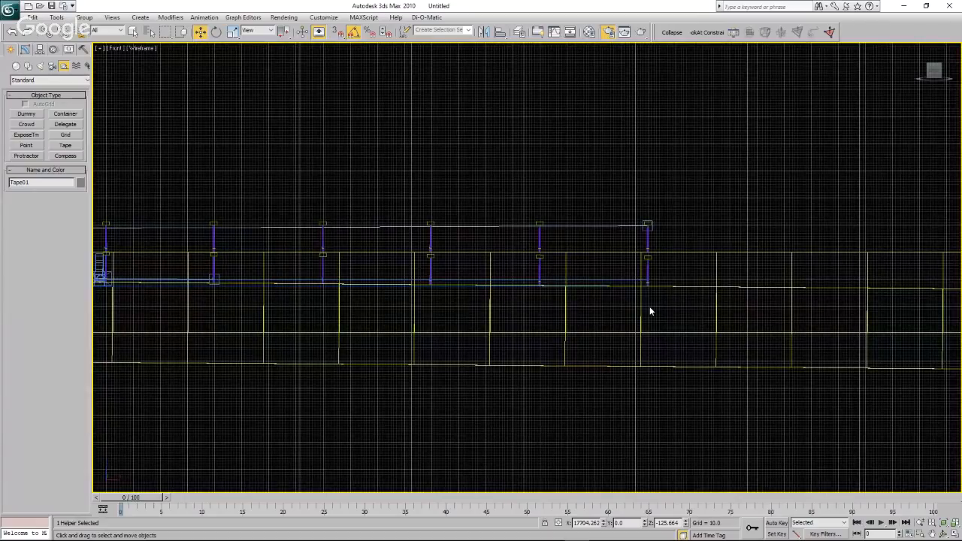
scroll(650, 309, up, 4)
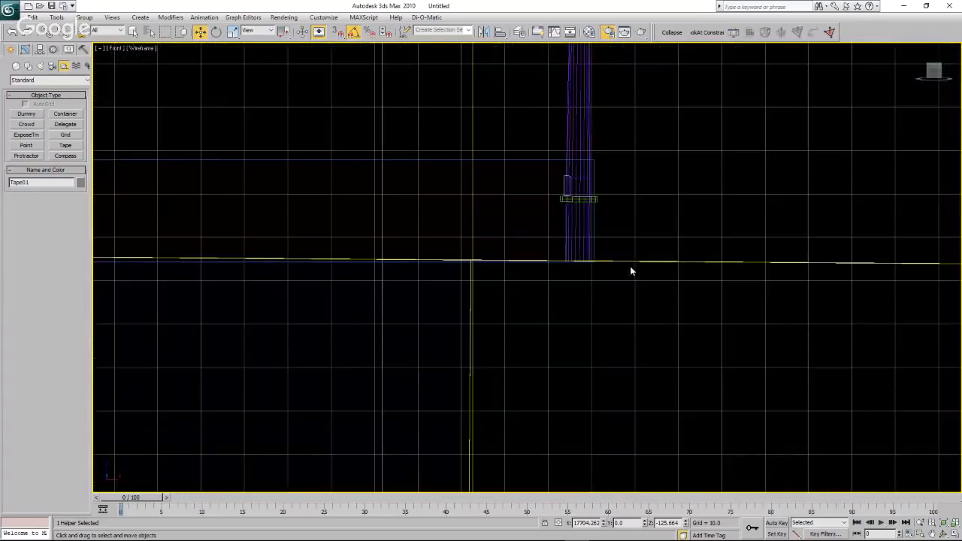
scroll(630, 266, down, 8)
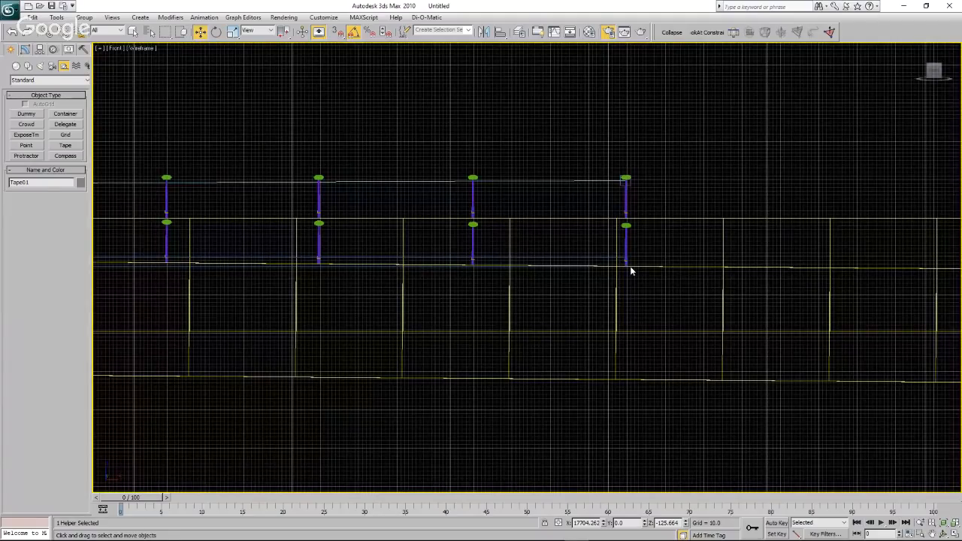
scroll(630, 268, down, 4)
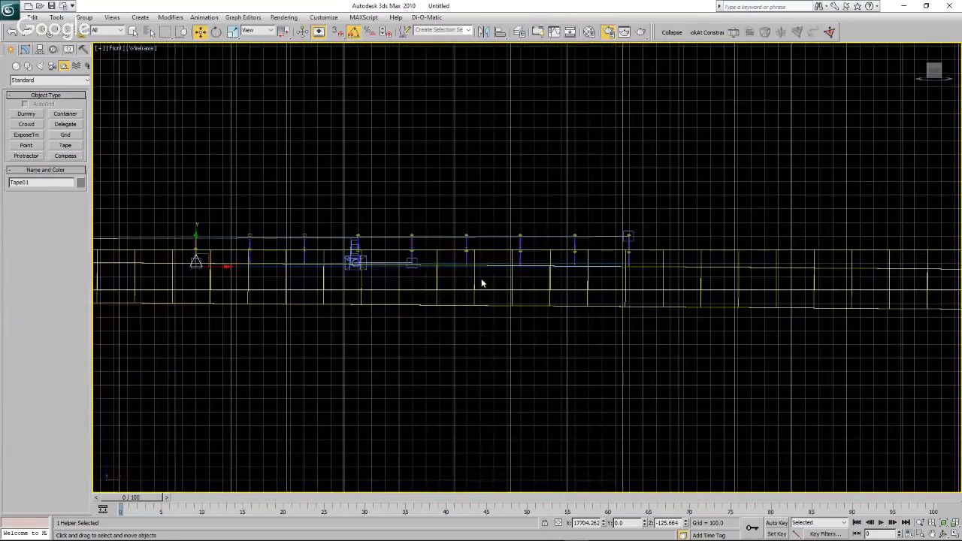
key(Delete)
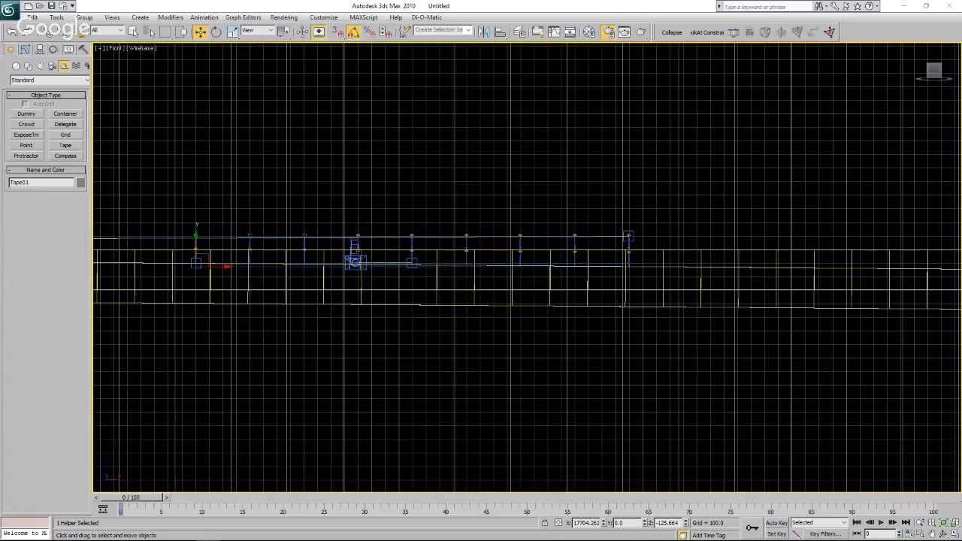
View the turbine row through the Curve Cam camera.
click(116, 49)
mouse_move(177, 63)
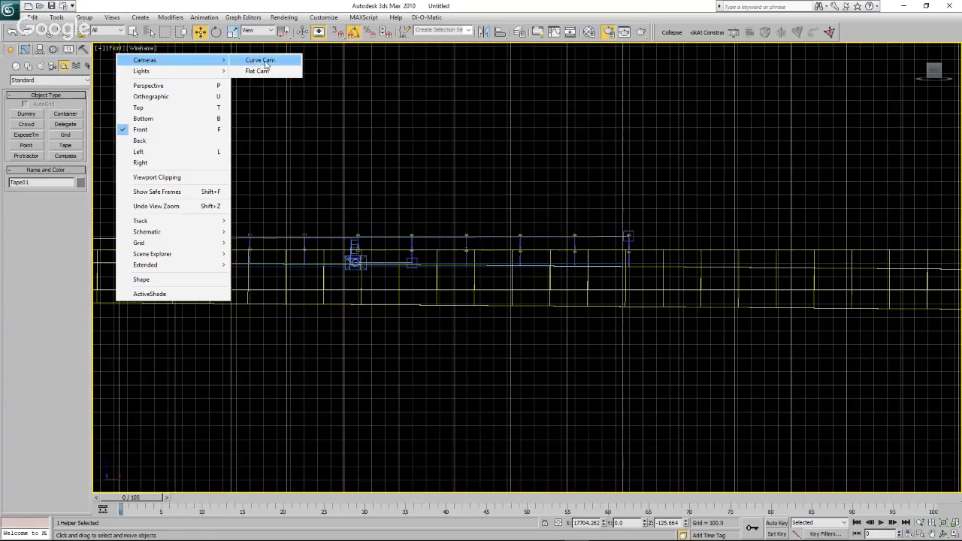
click(248, 62)
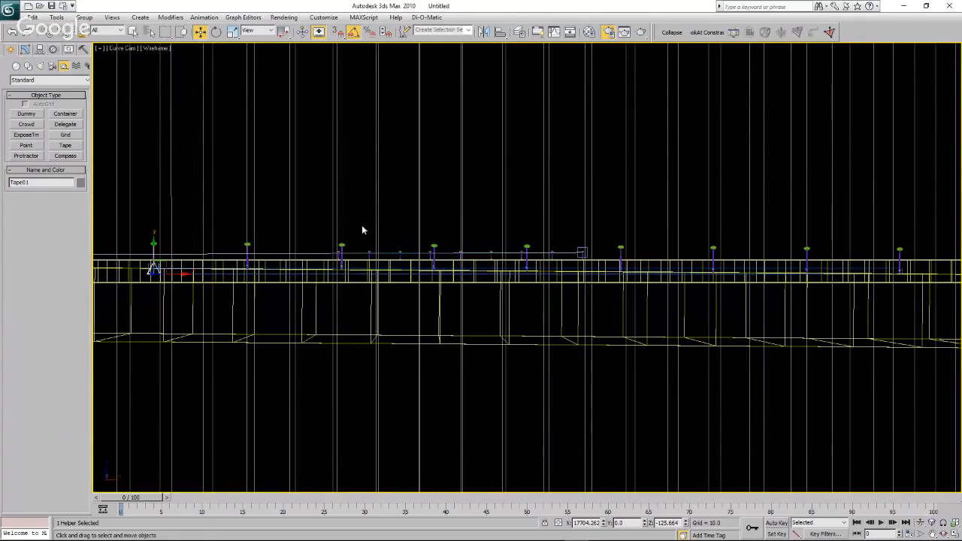
In the Top view, move Curve Cam to the starting end of the curved turbine scene, about X -9.7, Y -43.3.
click(115, 50)
click(146, 111)
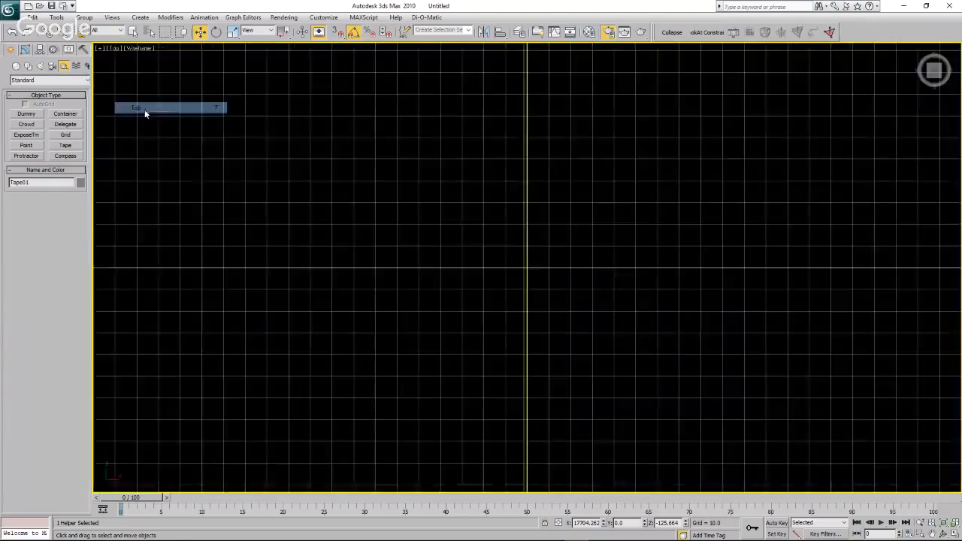
scroll(507, 237, down, 5)
scroll(459, 236, down, 10)
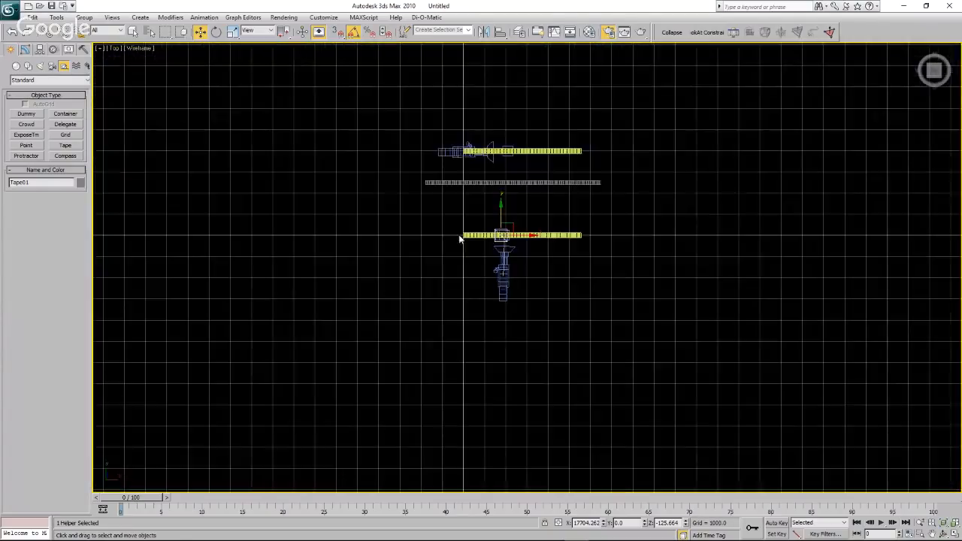
scroll(485, 275, up, 5)
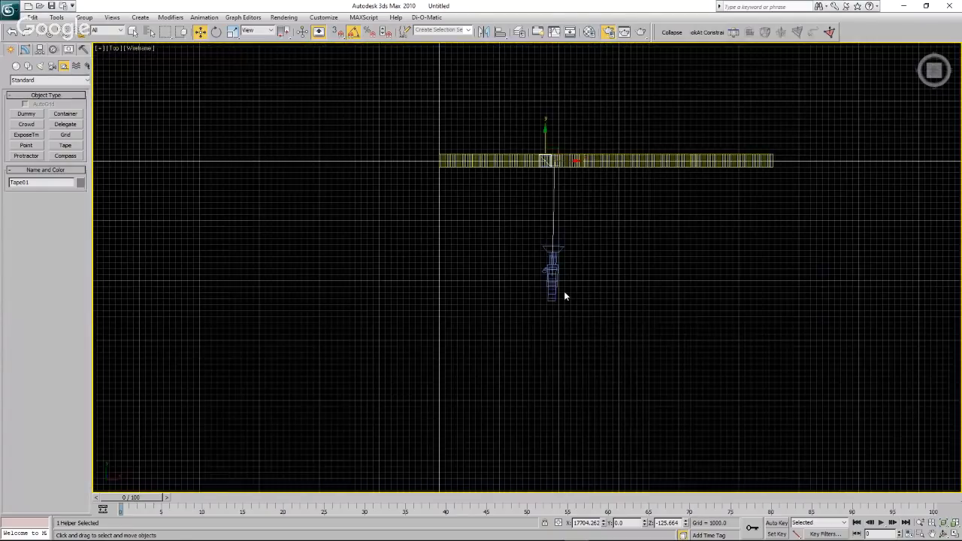
drag(564, 293, 433, 180)
scroll(445, 154, up, 5)
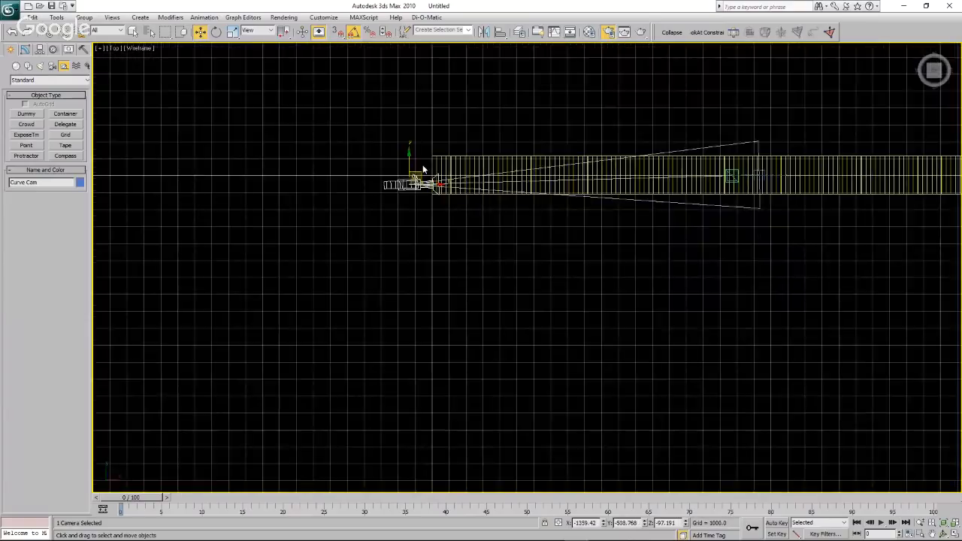
scroll(423, 172, up, 3)
drag(354, 221, 509, 171)
scroll(509, 172, down, 2)
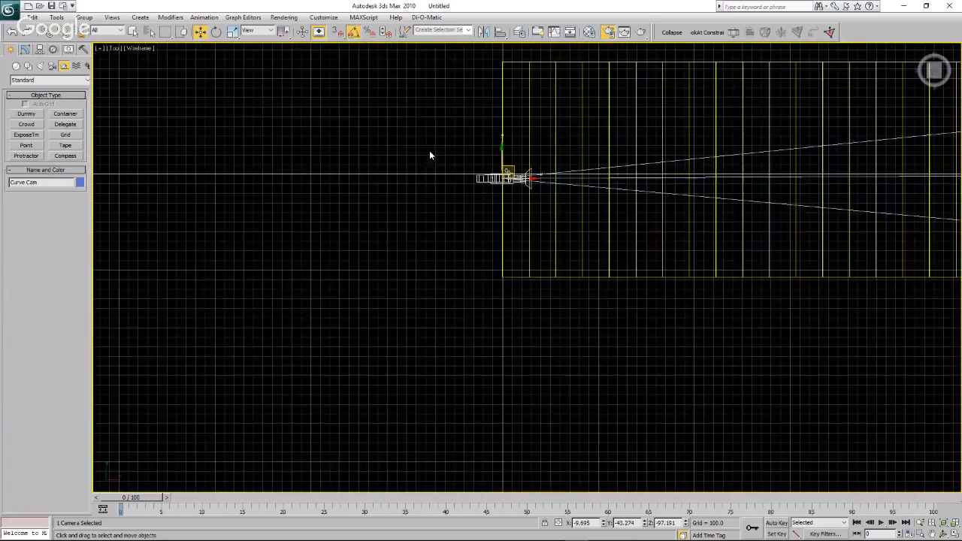
Look along the turbine row through Curve Cam from its new position.
click(116, 48)
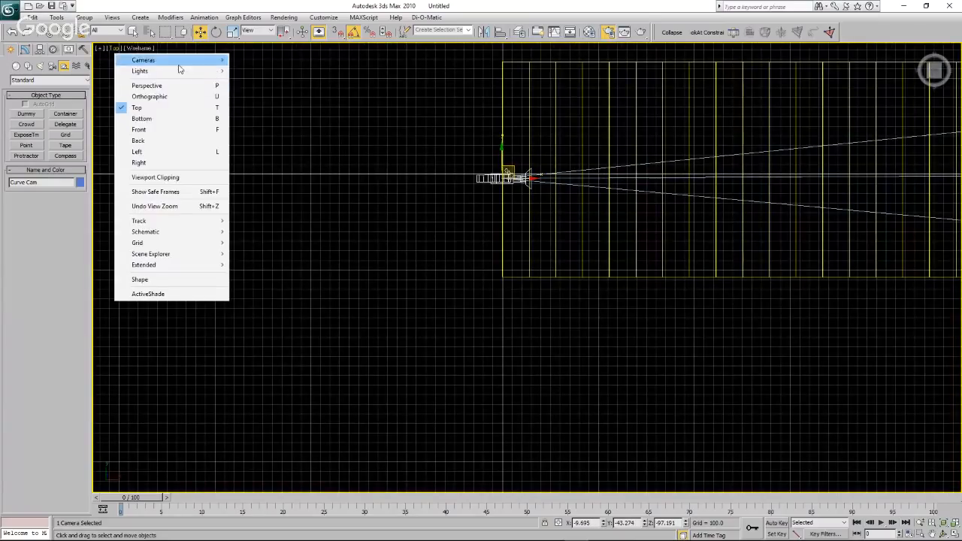
mouse_move(185, 60)
click(249, 62)
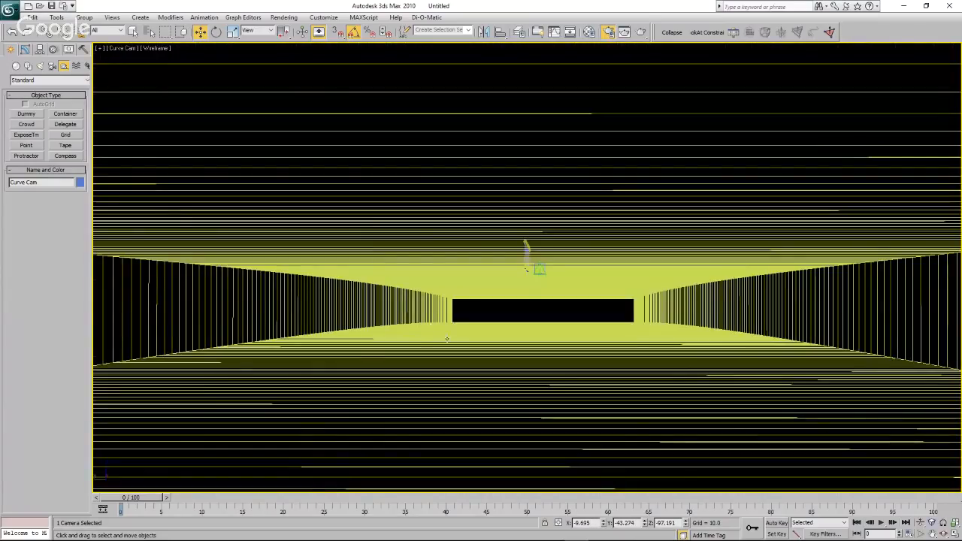
In the Front view, move Curve Cam up beside Flat Cam above the surface's starting edge, to about X 0.1, Z 9.9.
click(123, 48)
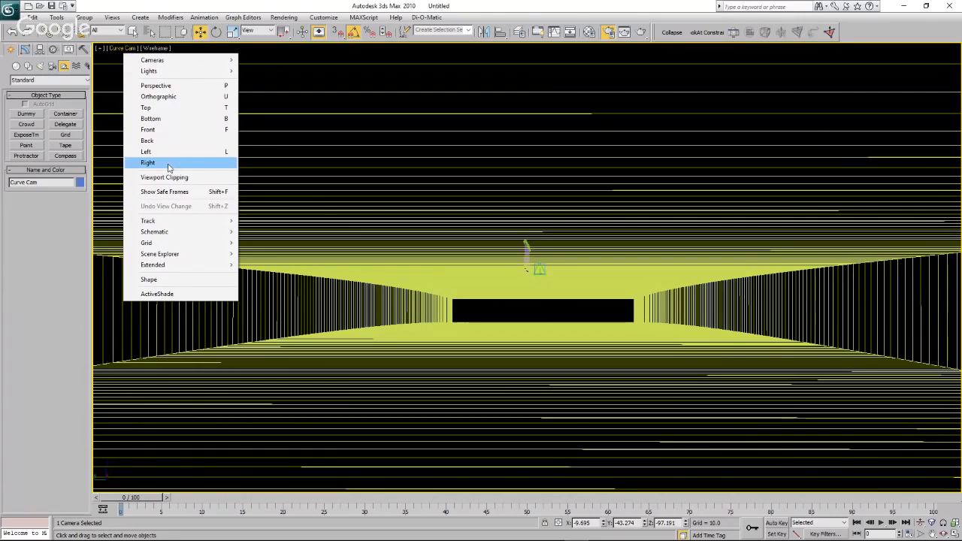
click(318, 233)
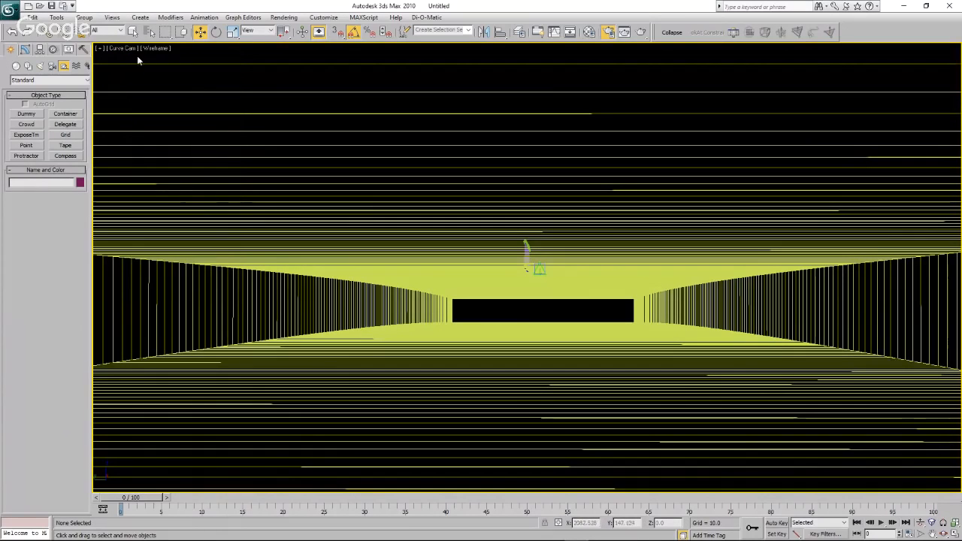
click(126, 49)
click(151, 129)
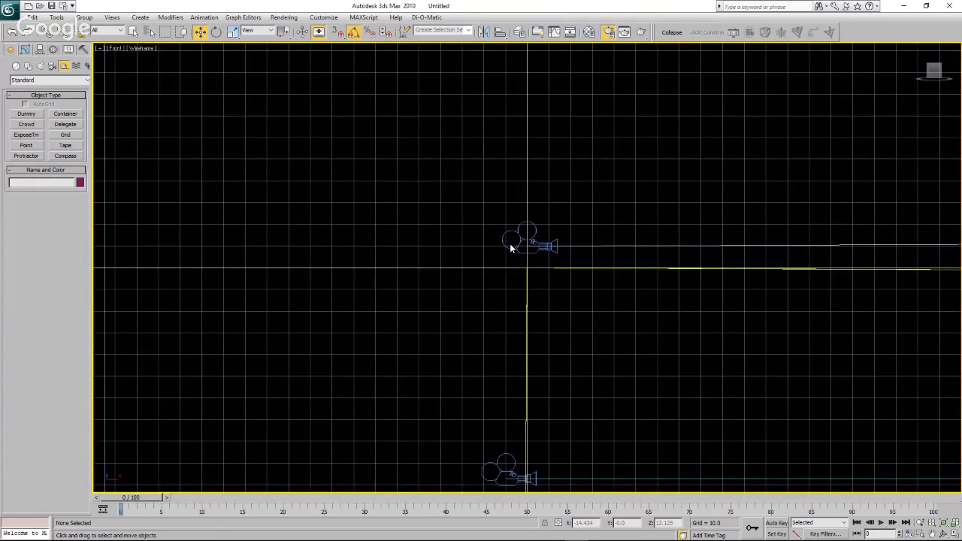
scroll(534, 247, down, 3)
scroll(515, 302, up, 3)
click(543, 264)
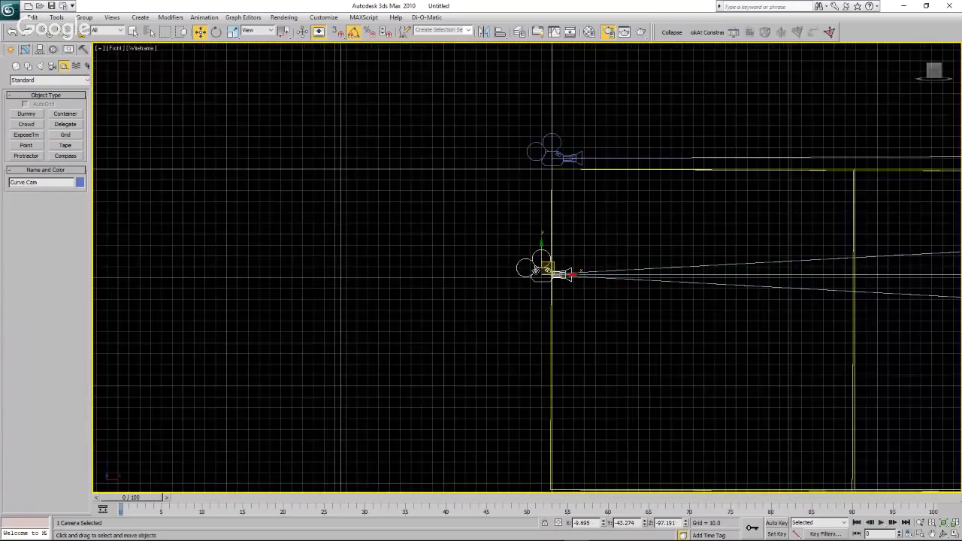
drag(543, 258, 550, 142)
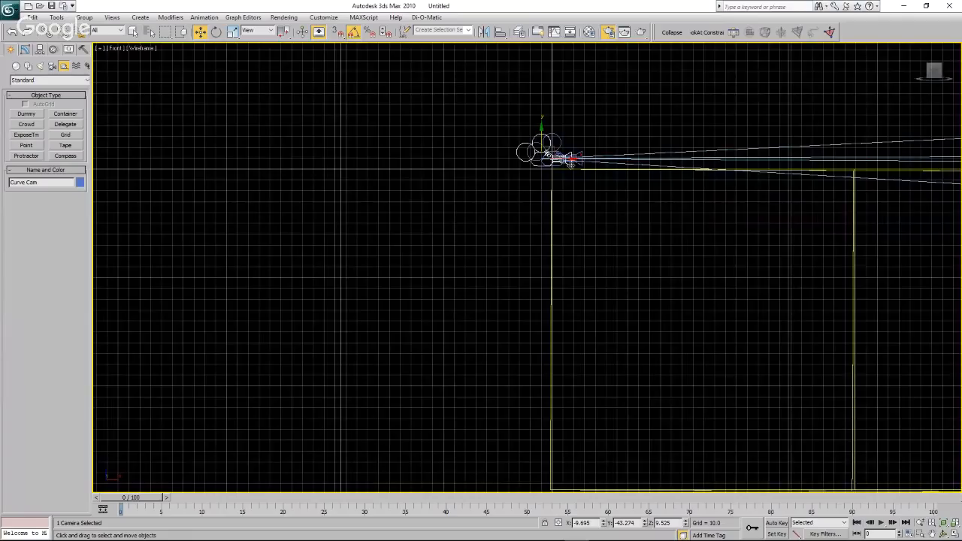
scroll(568, 162, up, 4)
drag(482, 138, 522, 115)
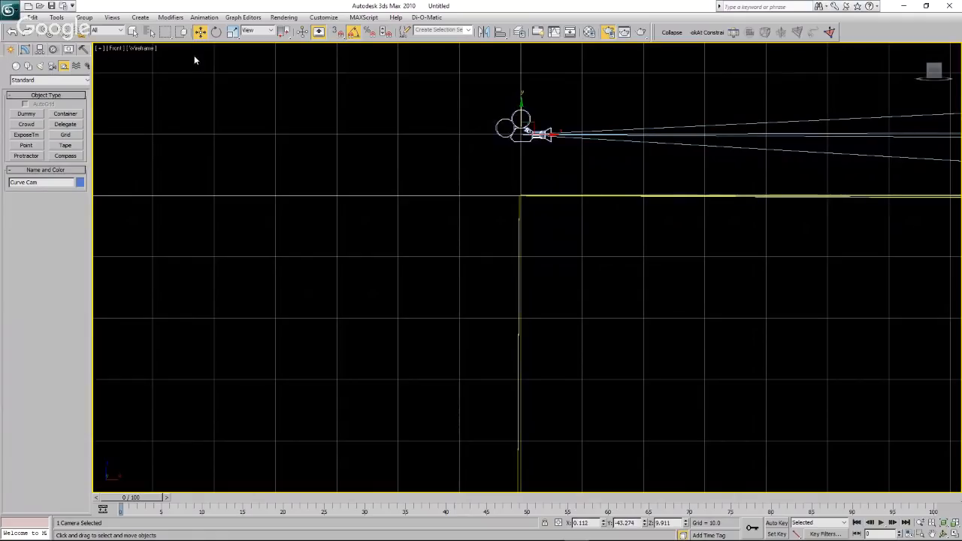
Look along the turbine row through Curve Cam and set its field of view to 1 degree.
click(118, 48)
mouse_move(150, 60)
click(261, 62)
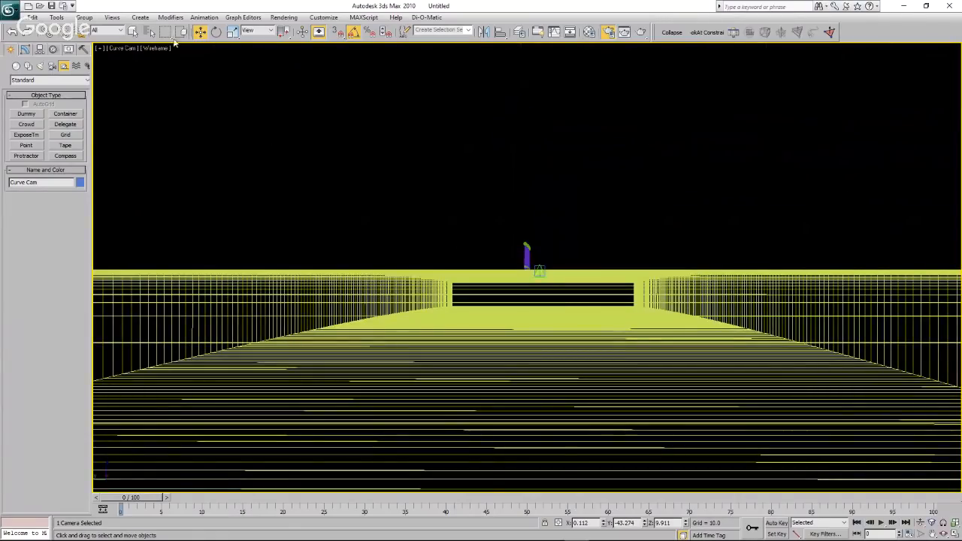
click(149, 32)
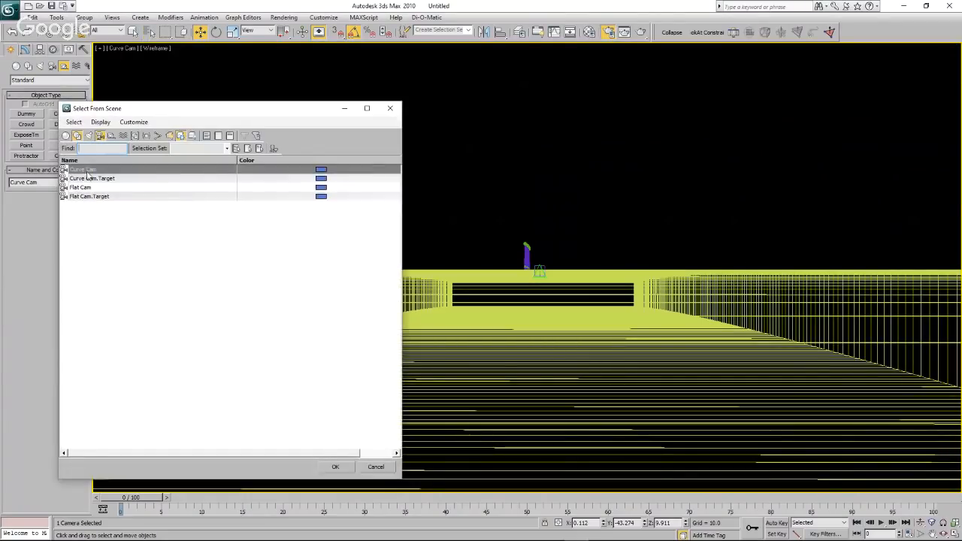
click(88, 172)
click(337, 467)
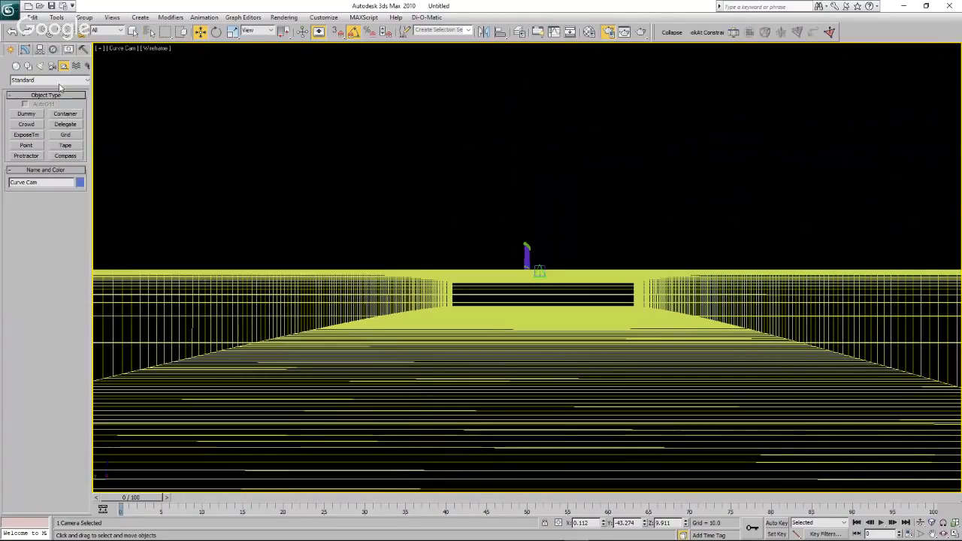
click(25, 49)
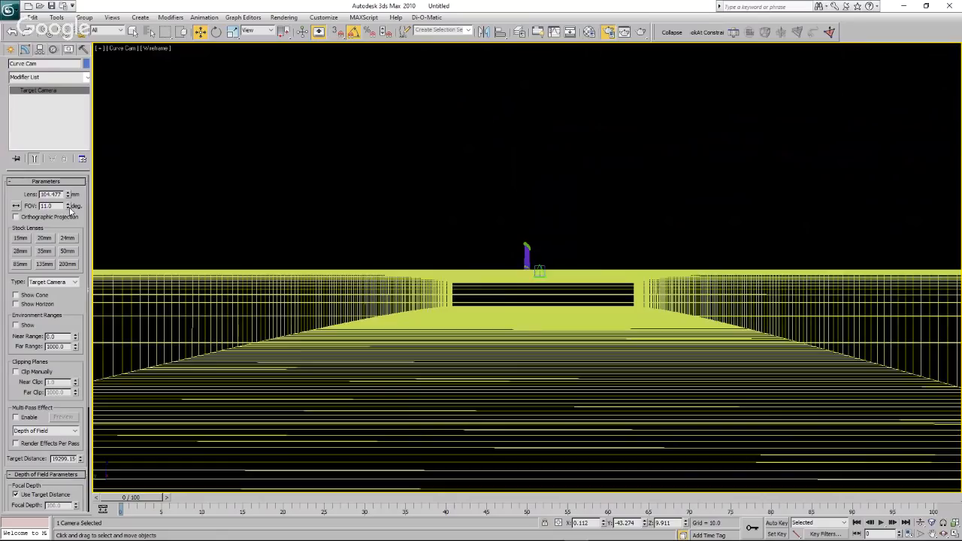
drag(67, 206, 70, 213)
drag(70, 209, 70, 208)
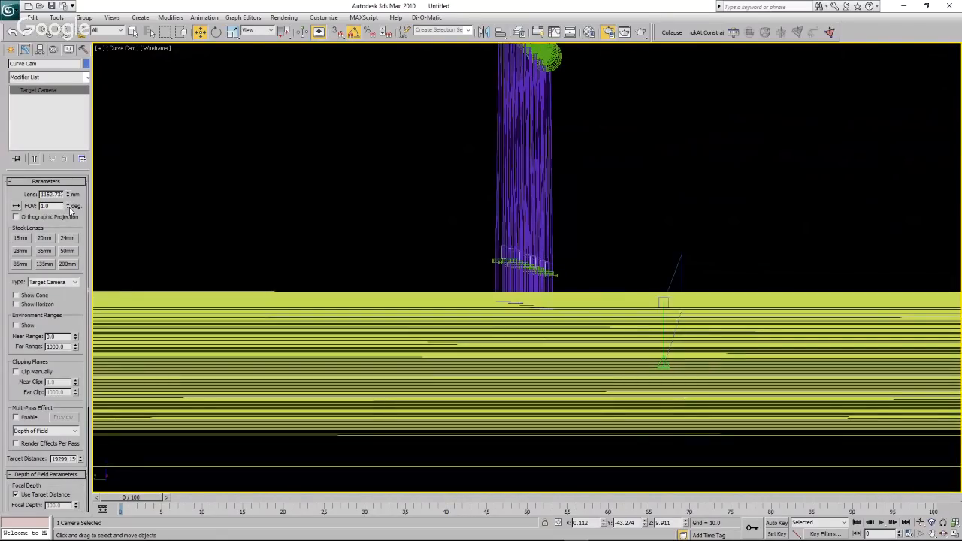
Render the Curve Cam view and examine the turbine bases against the waterline in the enlarged render.
click(638, 251)
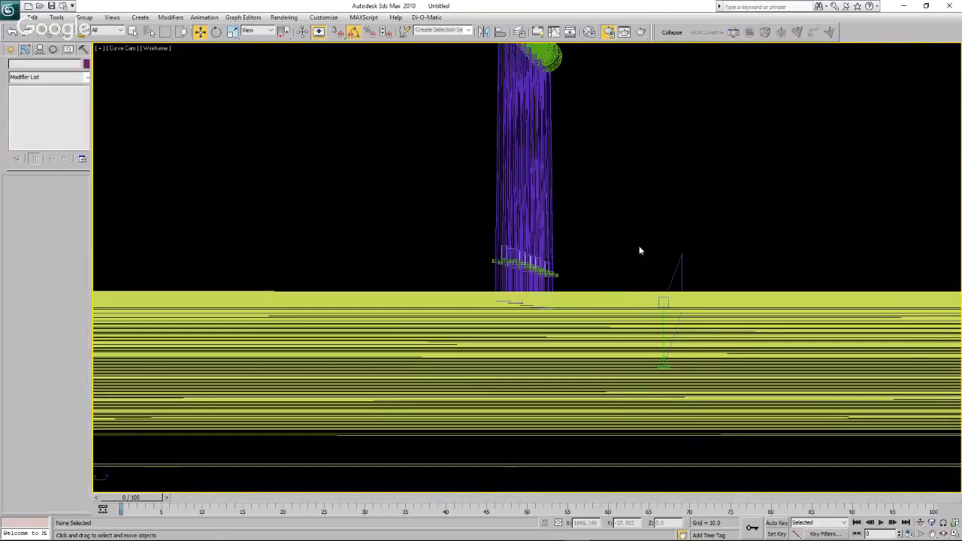
click(641, 32)
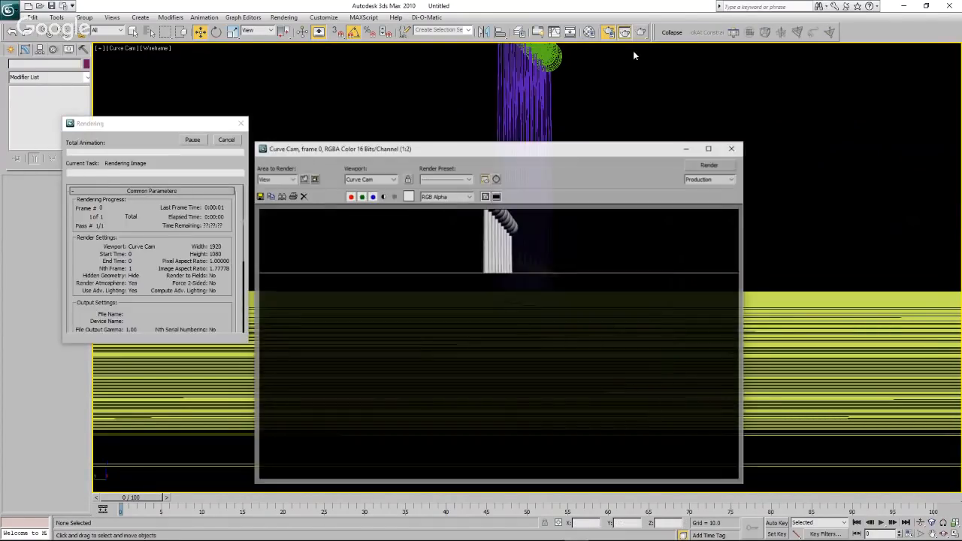
click(711, 148)
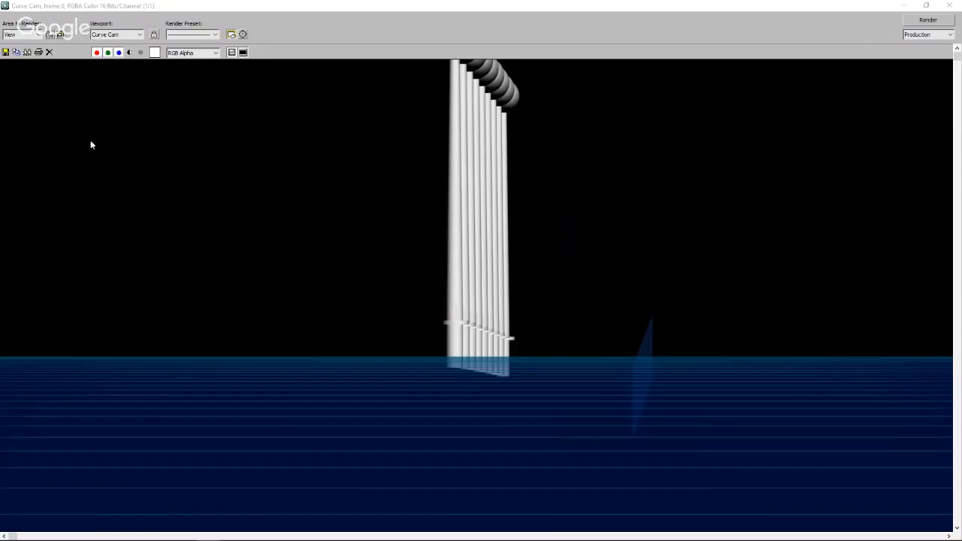
click(949, 6)
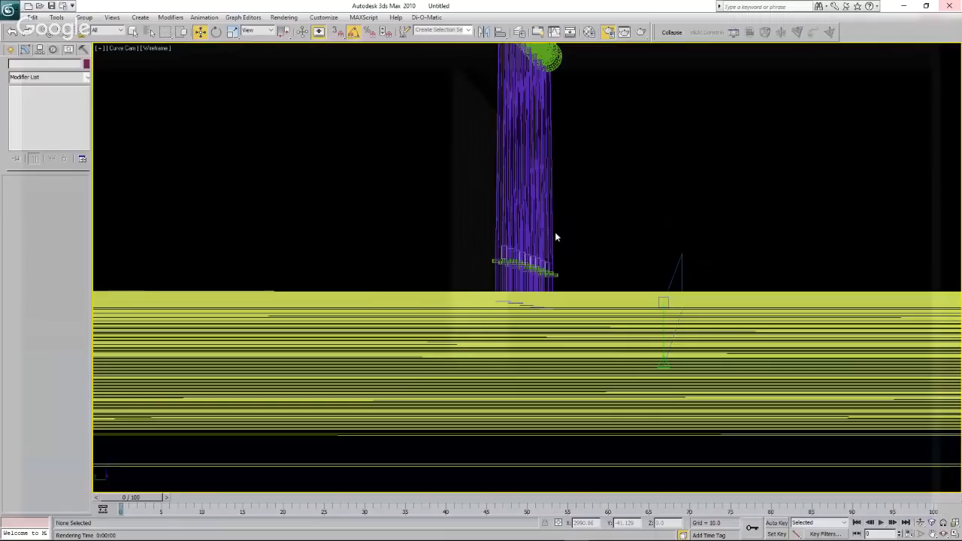
In the Top view, move Curve Cam out to the side of the curved strip, facing it, at about X 19333, Y -15928.
click(109, 48)
mouse_move(173, 60)
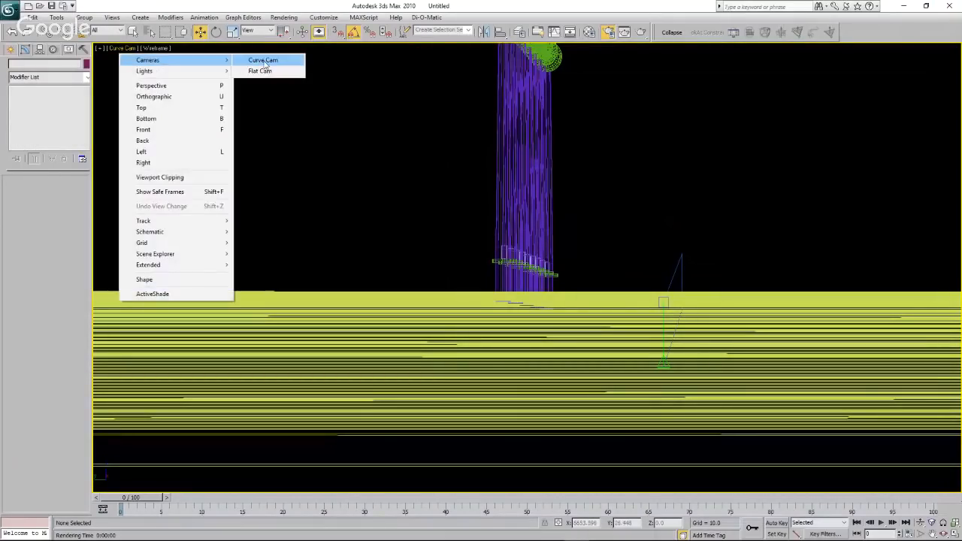
click(264, 62)
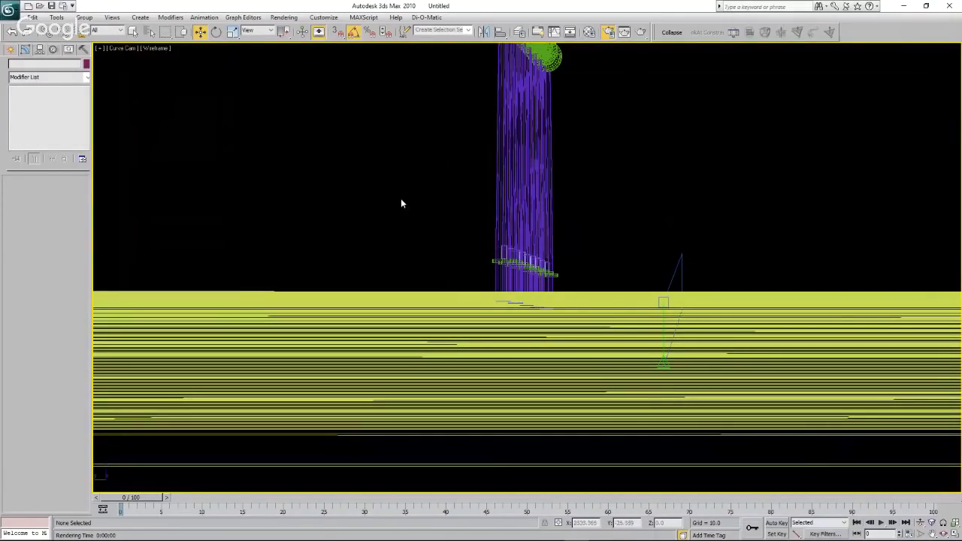
click(117, 49)
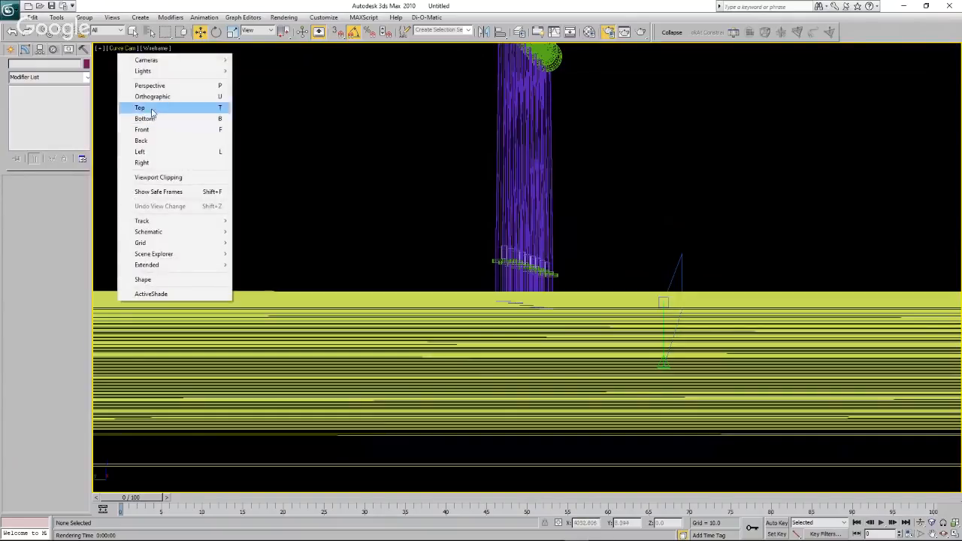
click(151, 110)
scroll(371, 220, down, 3)
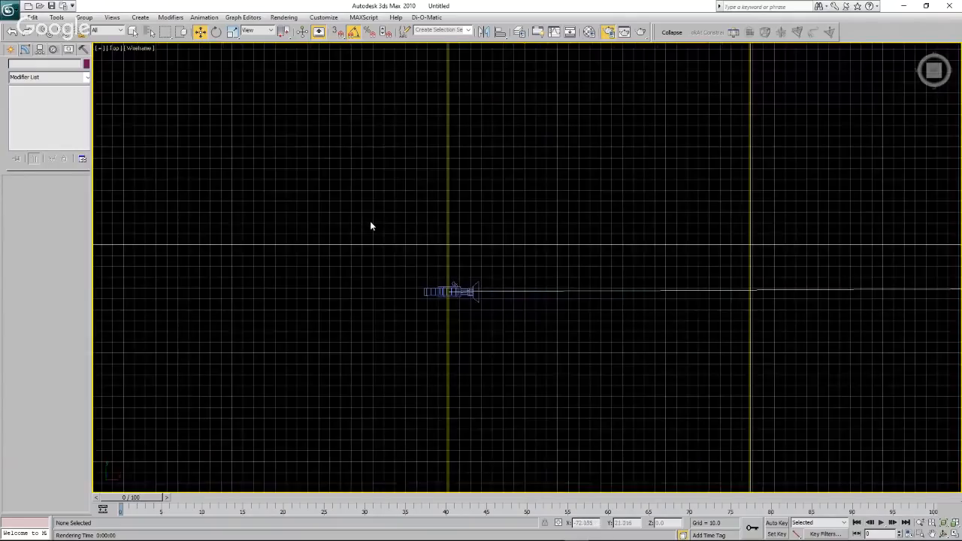
scroll(371, 226, down, 4)
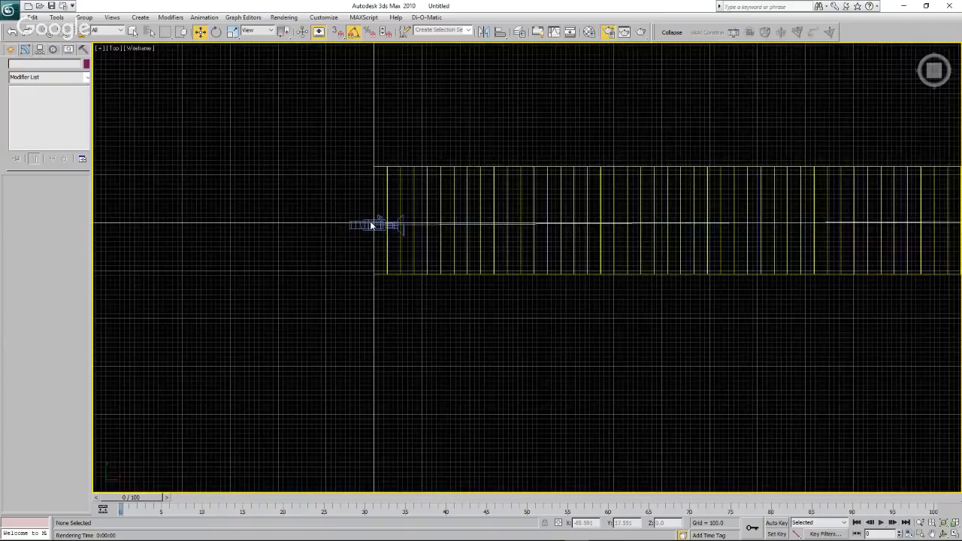
scroll(371, 226, down, 3)
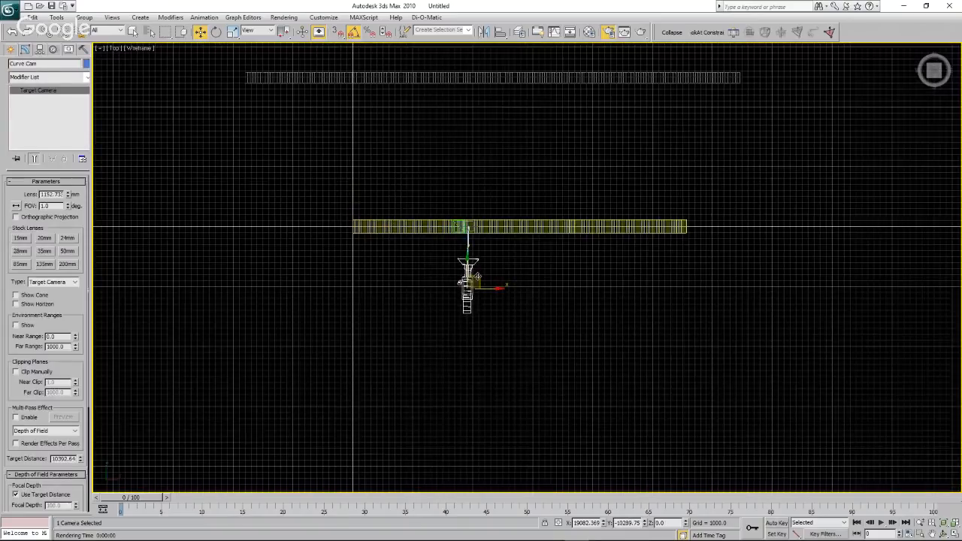
drag(476, 277, 479, 280)
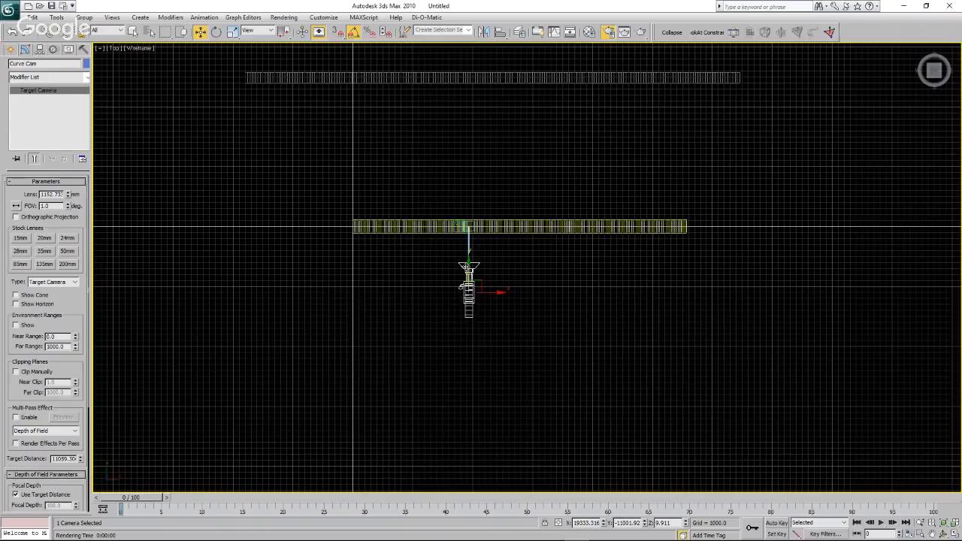
drag(467, 267, 468, 300)
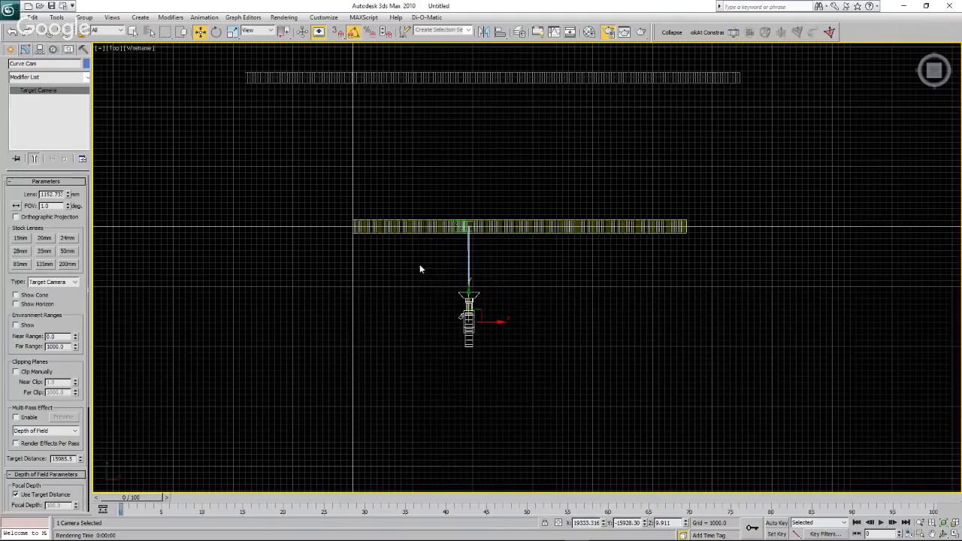
View the turbine row side-on through Curve Cam and set its field of view to 12 degrees.
click(113, 48)
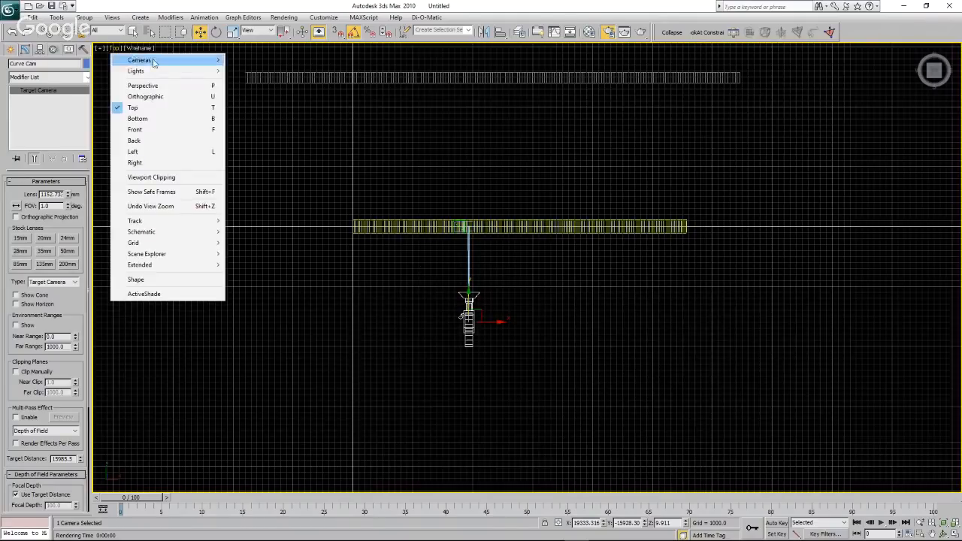
mouse_move(150, 60)
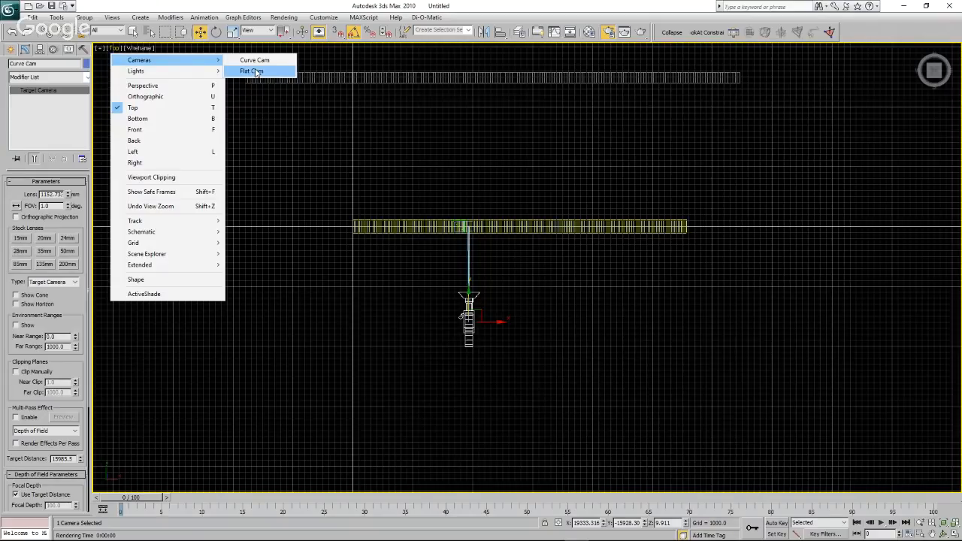
click(254, 60)
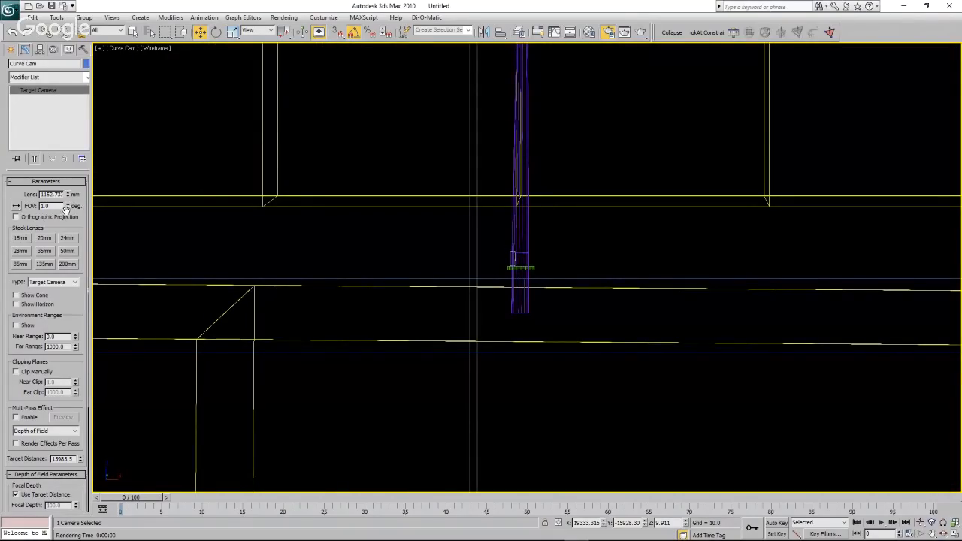
drag(67, 209, 69, 215)
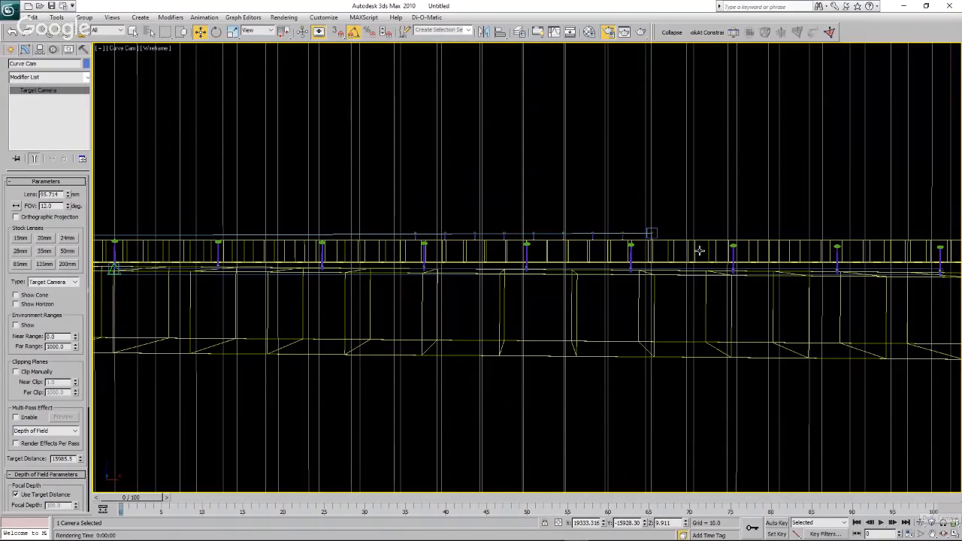
In the Left view, lower Curve Cam to about Z -95.6 and view the turbine row through it.
click(121, 50)
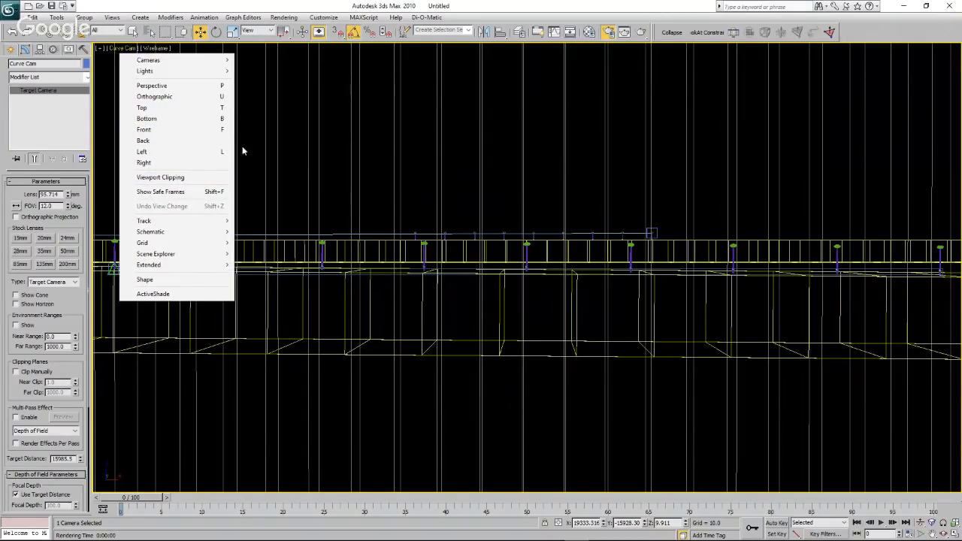
click(147, 129)
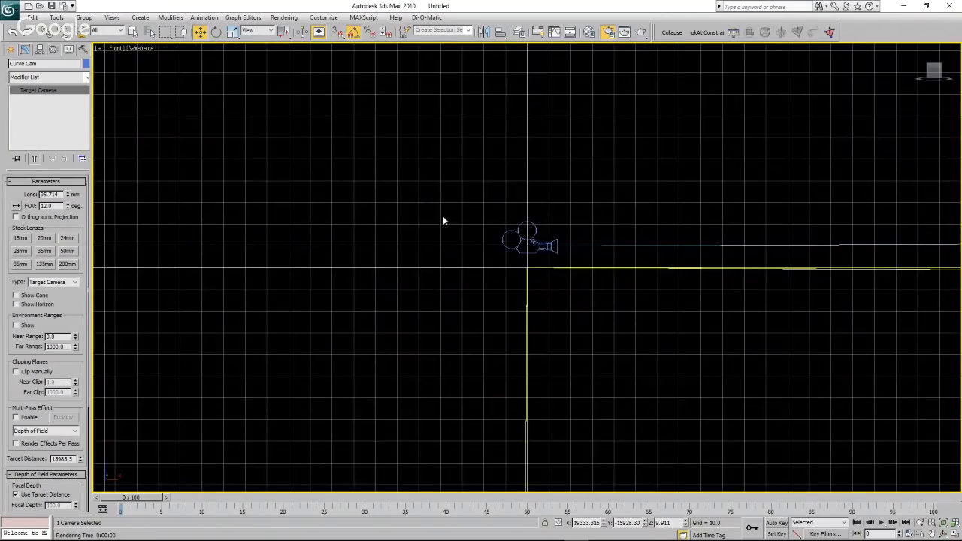
scroll(440, 223, down, 5)
click(116, 49)
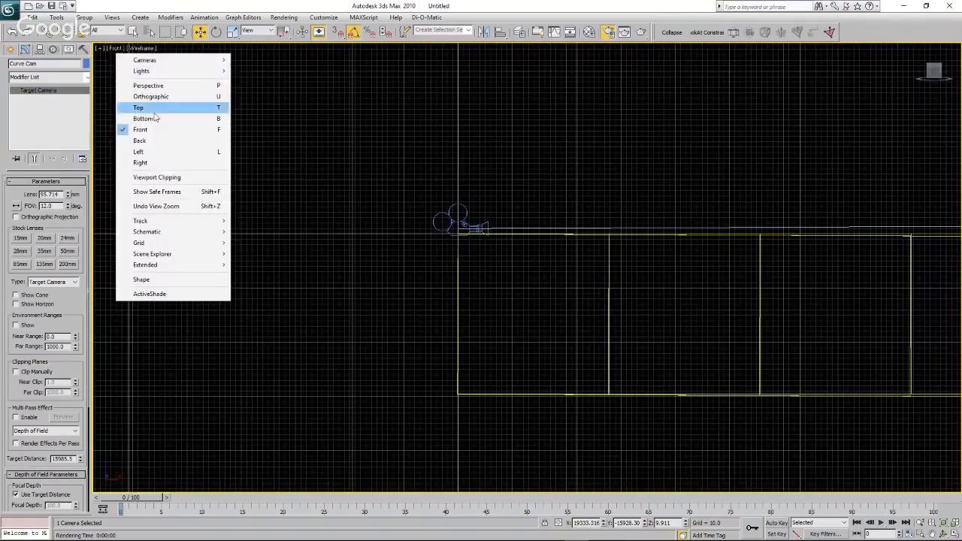
click(139, 152)
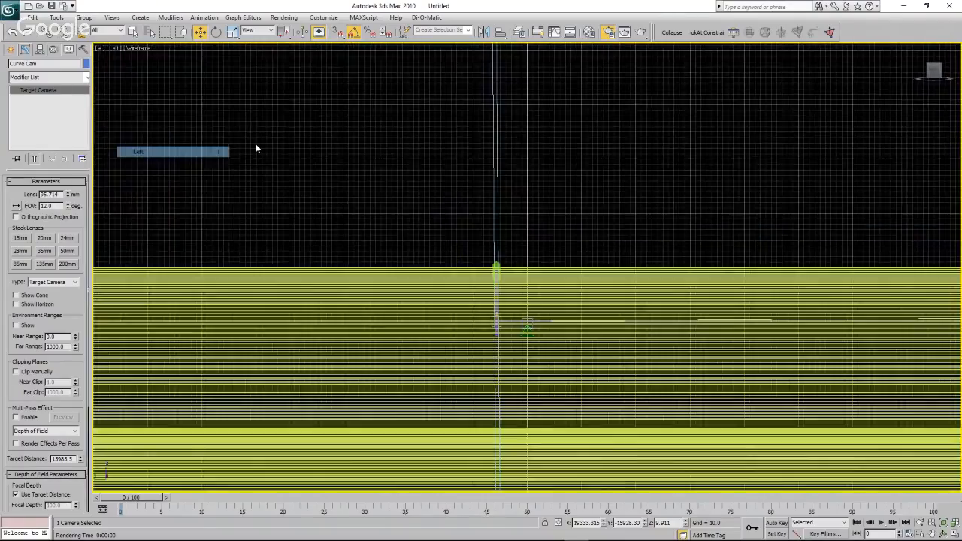
scroll(355, 157, down, 5)
scroll(522, 219, down, 4)
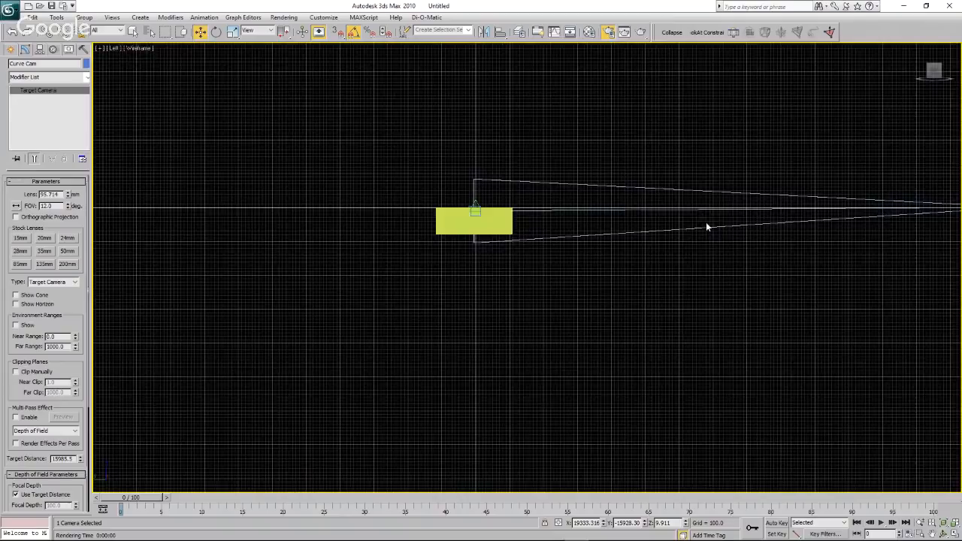
scroll(707, 223, down, 4)
scroll(820, 223, up, 5)
middle_drag(649, 231, 771, 224)
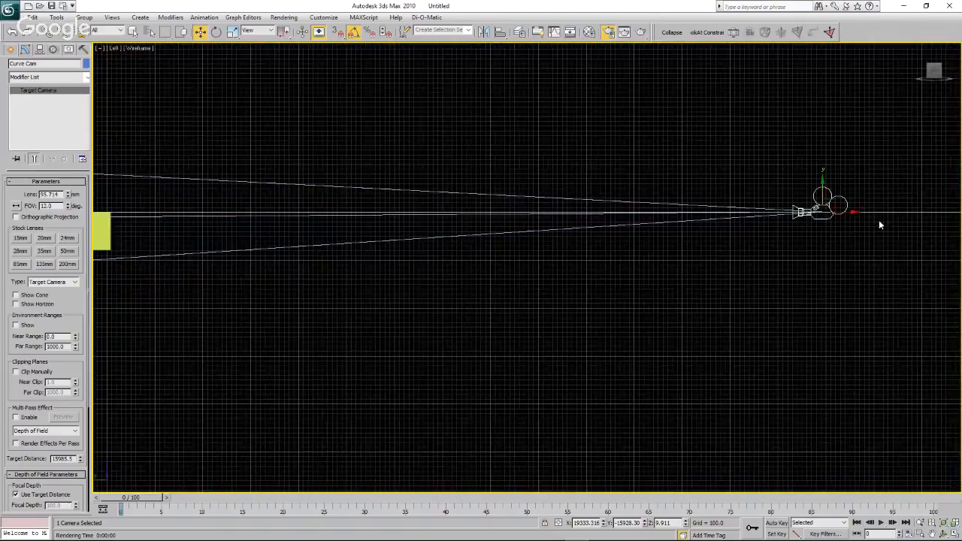
drag(824, 191, 824, 197)
click(115, 50)
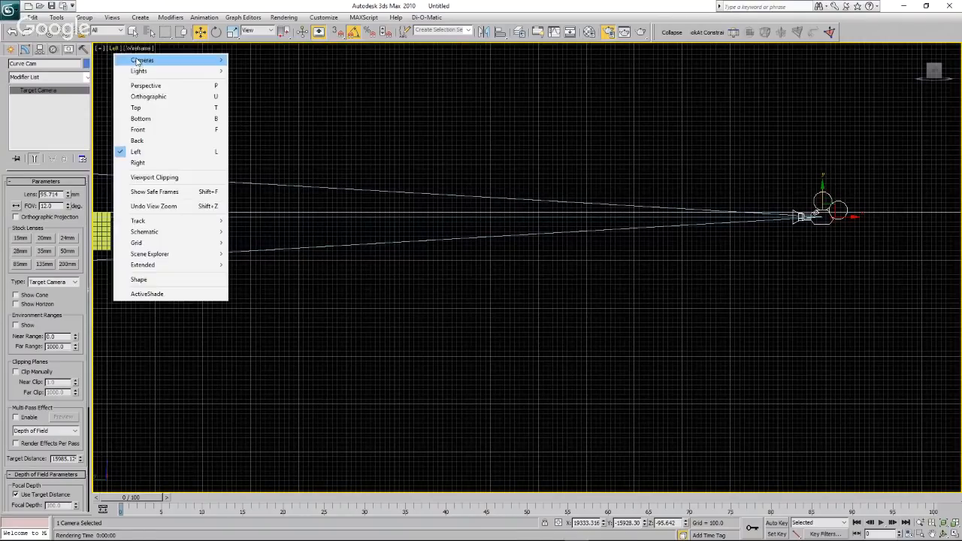
click(255, 60)
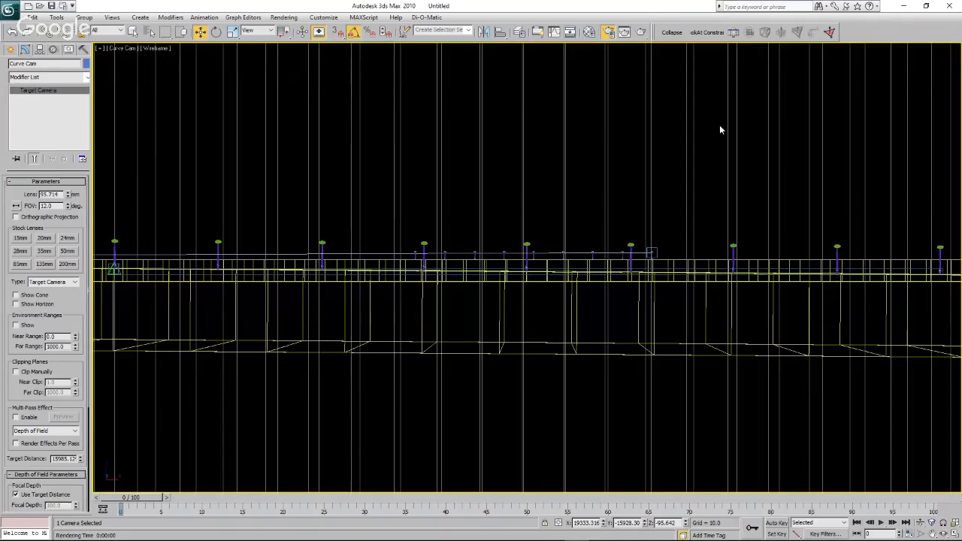
Render the lowered Curve Cam view and examine the turbine row against the waterline in the enlarged render.
click(642, 32)
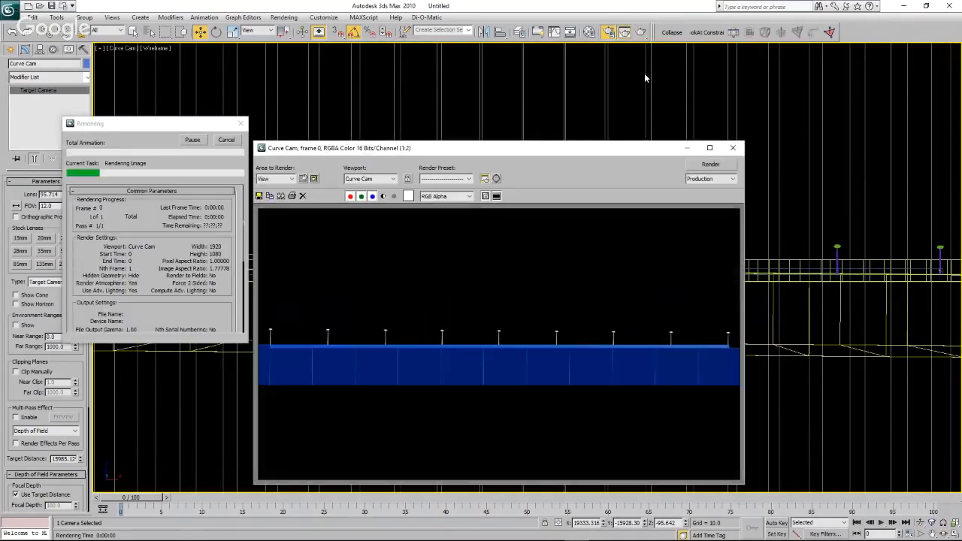
click(710, 147)
scroll(657, 214, up, 1)
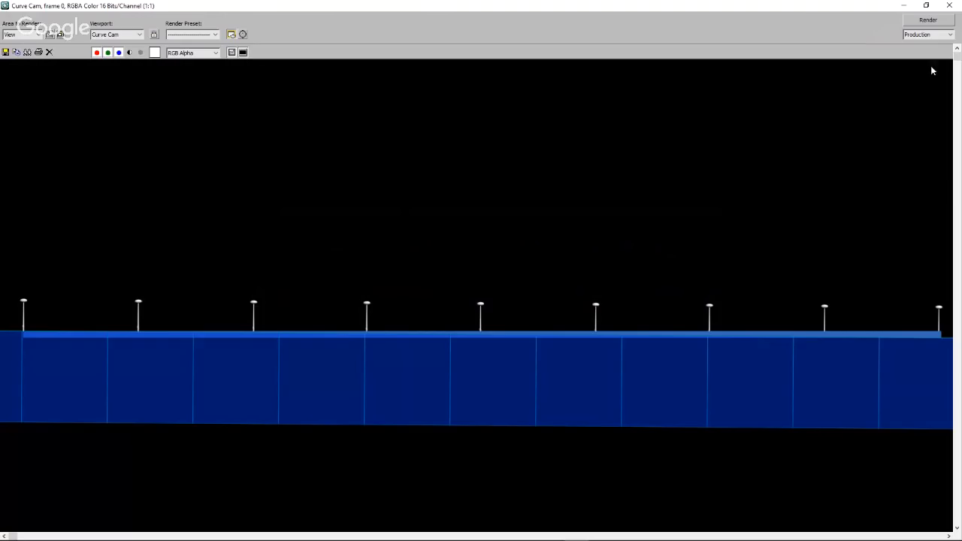
click(953, 8)
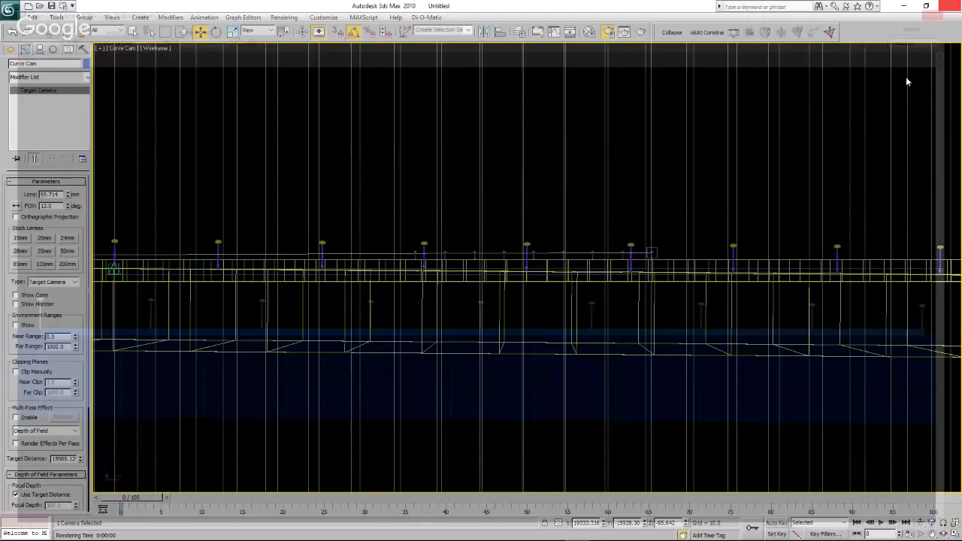
Clear the camera selection, render the Curve Cam view again and save the enlarged render as turbs.bmp.
click(528, 146)
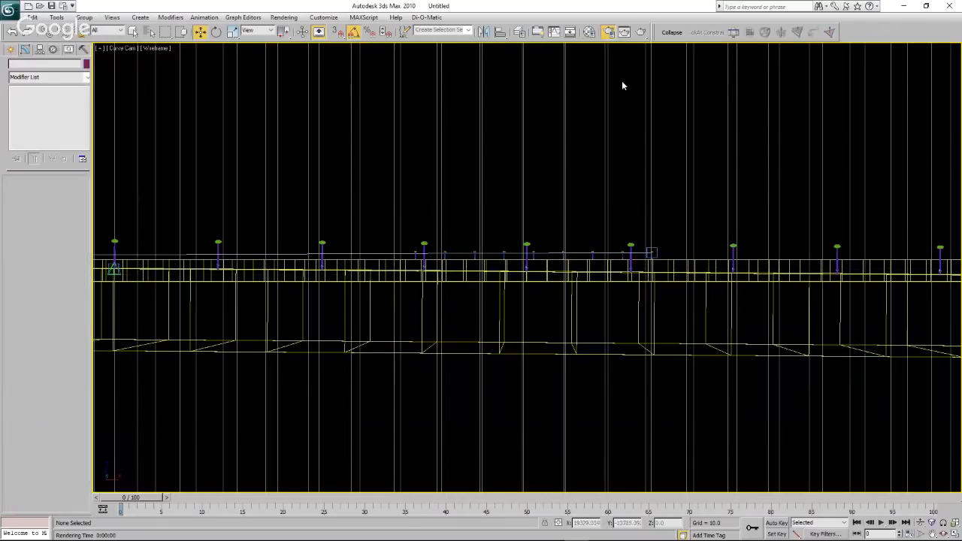
click(642, 32)
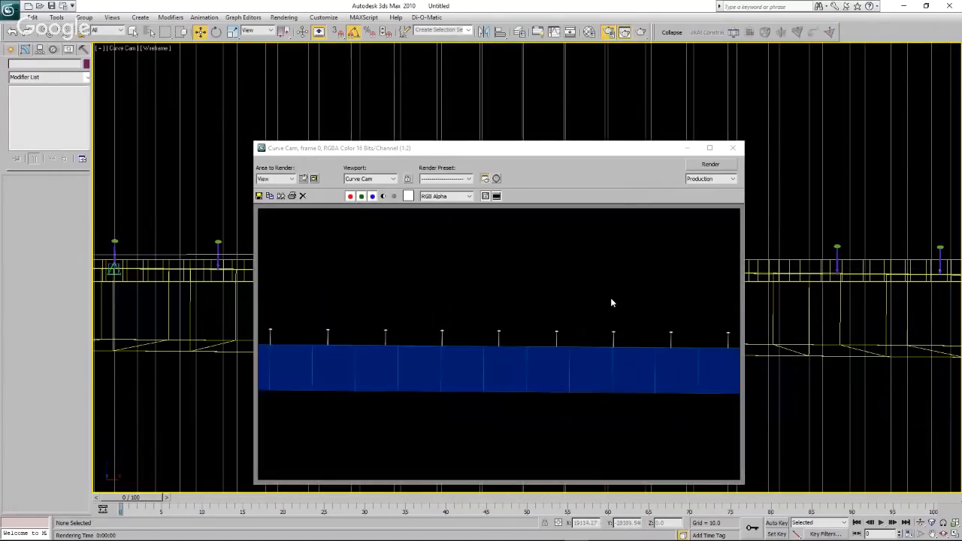
click(710, 147)
scroll(606, 286, up, 1)
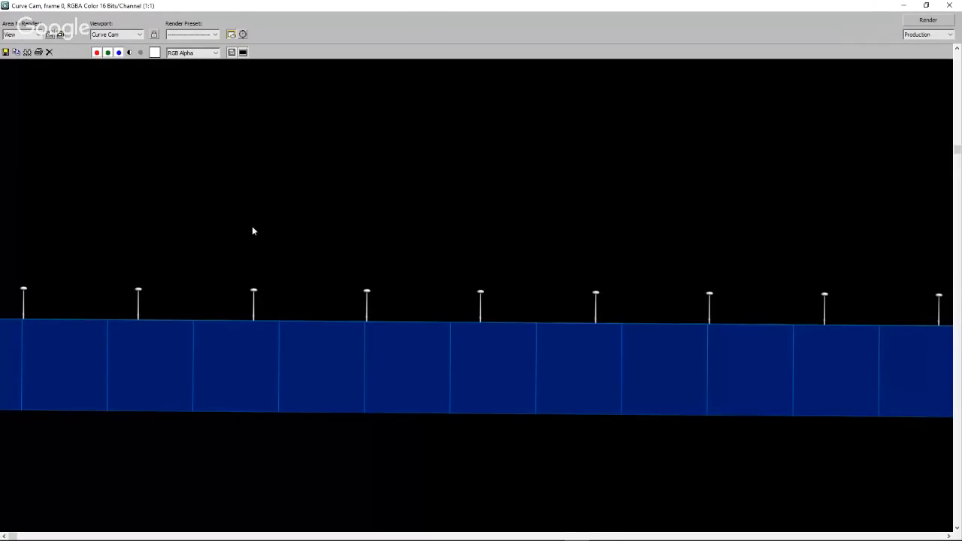
click(5, 52)
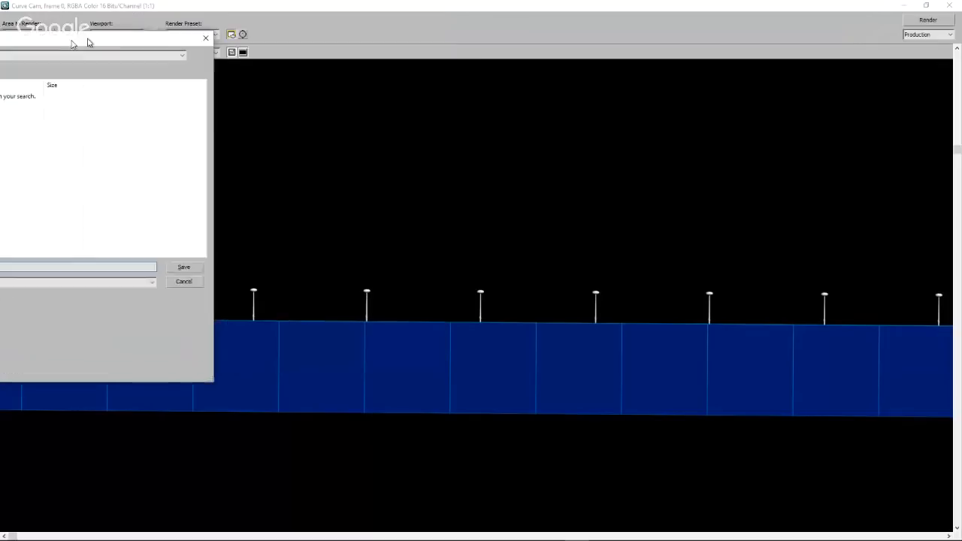
drag(88, 41, 0, 43)
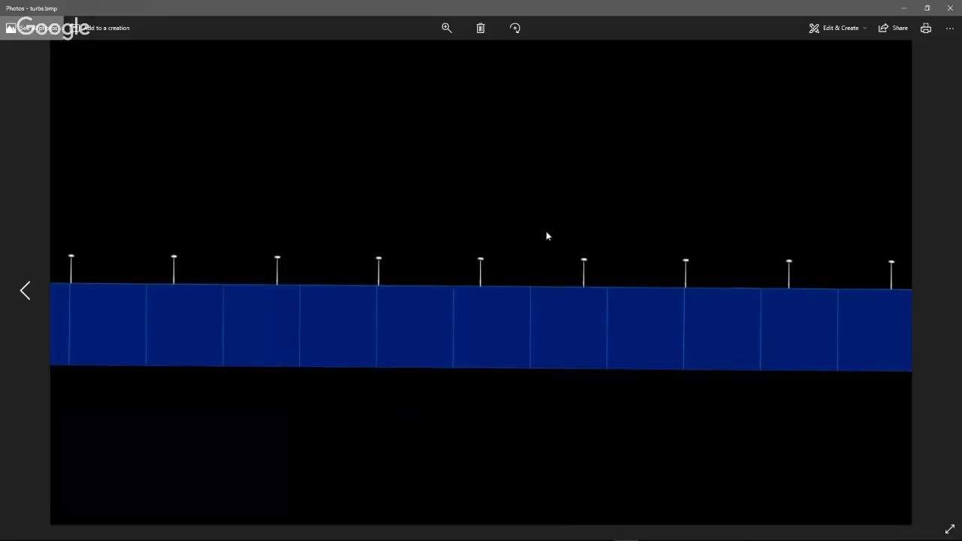
Examine the turbine bases in turbs.bmp up close in Photos and move its window off the main screen.
scroll(520, 263, up, 1)
scroll(521, 263, down, 1)
scroll(726, 302, up, 1)
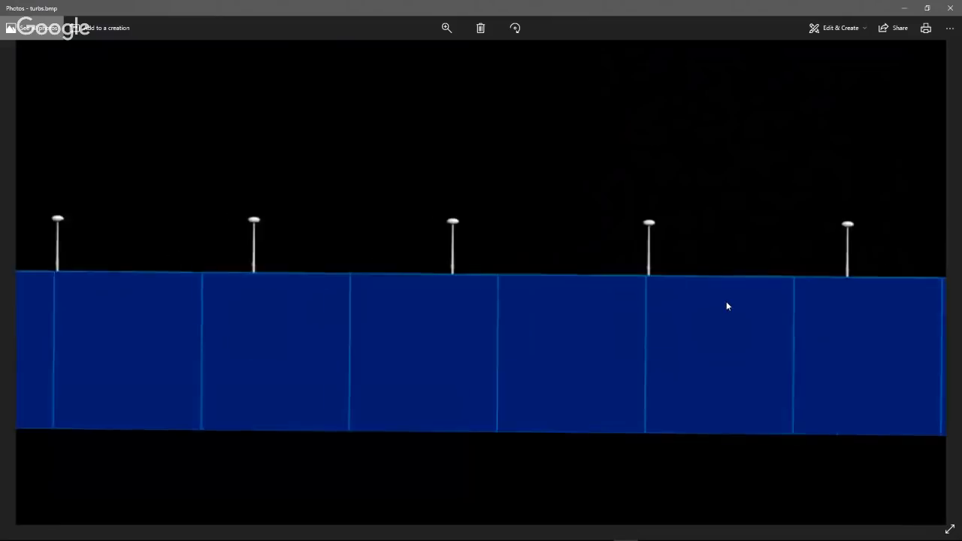
scroll(726, 302, down, 1)
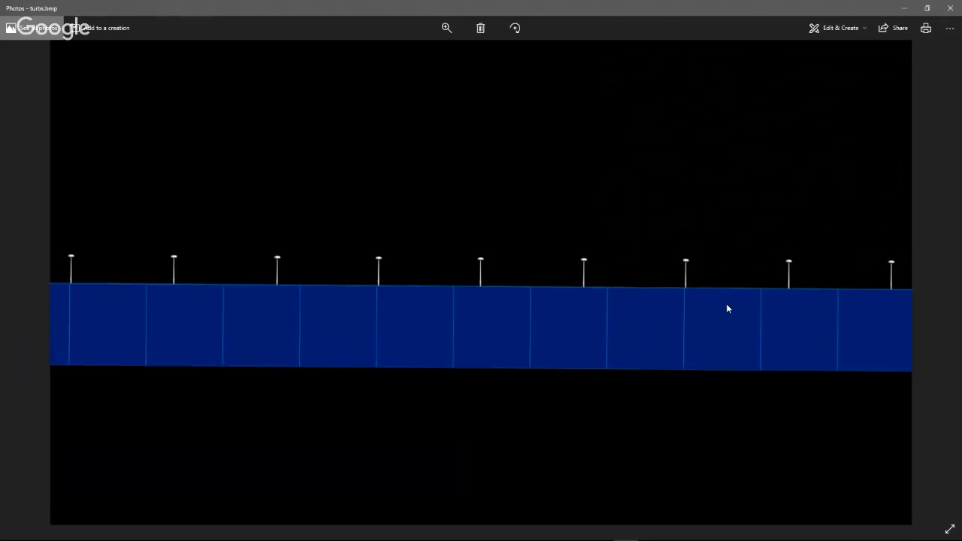
click(926, 9)
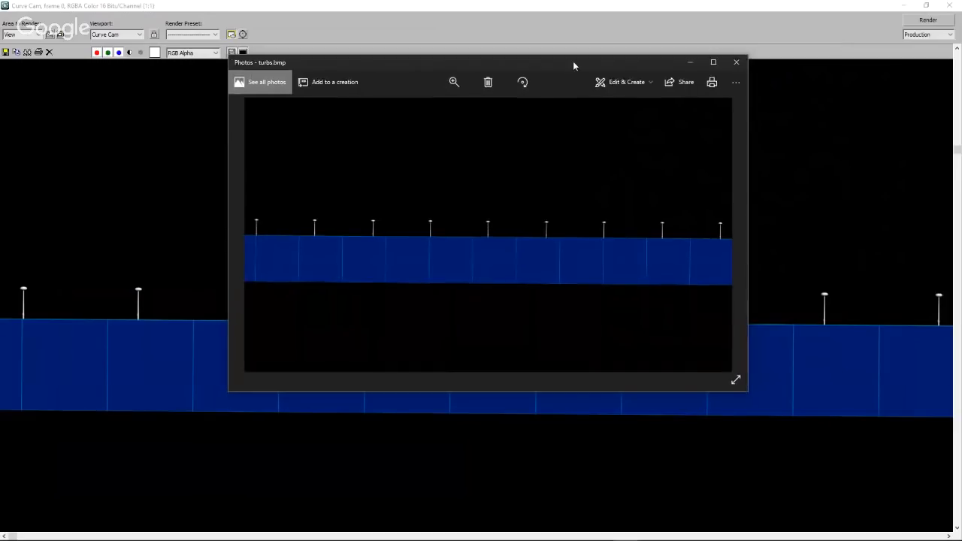
drag(574, 62, 0, 173)
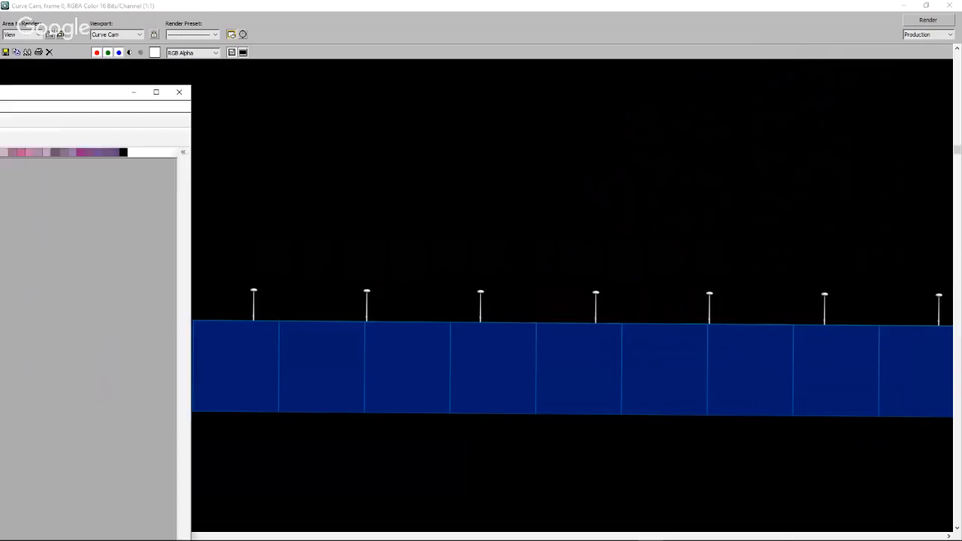
Switch to Corel PHOTO-PAINT X5, inspect the turbine row in turbs.bmp at several magnifications, and close the image.
mouse_move(0, 94)
mouse_down()
mouse_move(422, 113)
mouse_move(618, 75)
mouse_move(629, 46)
mouse_up()
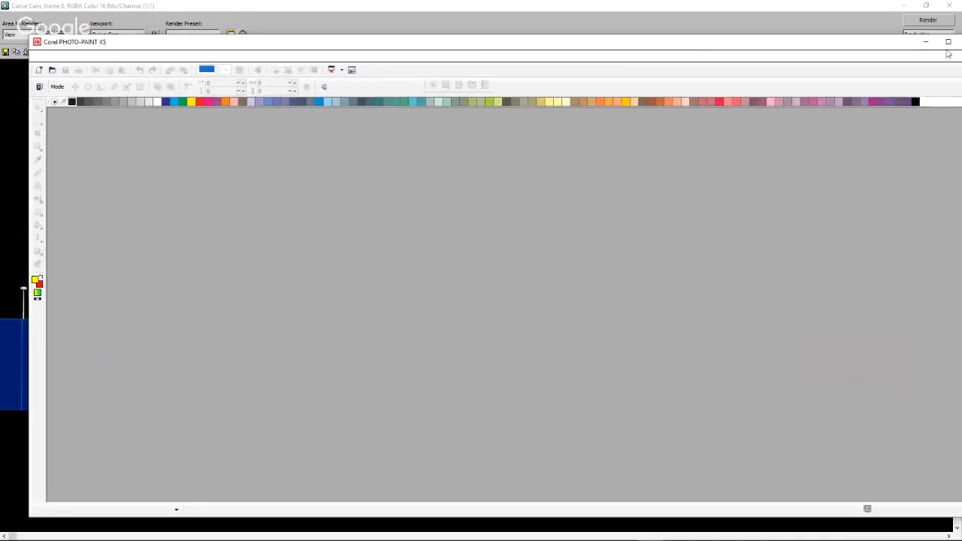
click(952, 42)
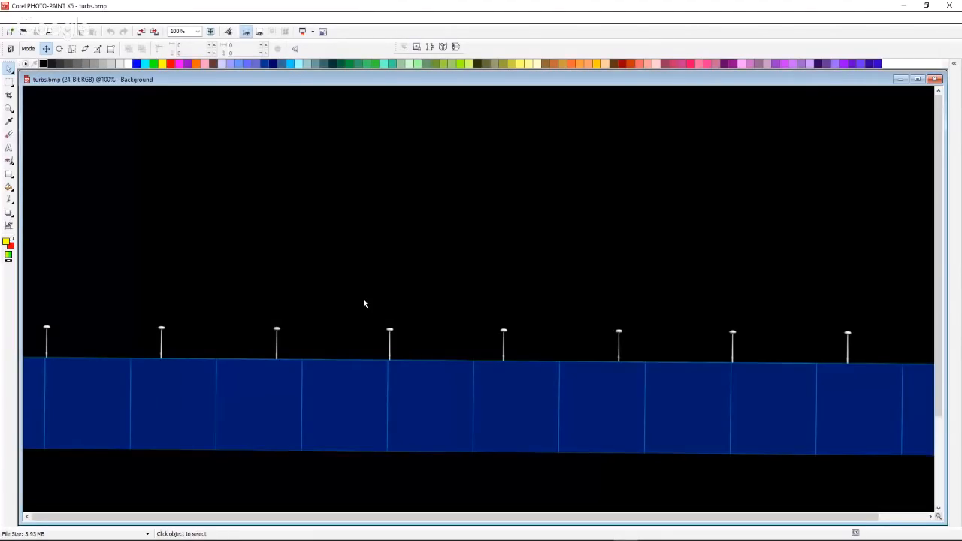
click(918, 79)
scroll(577, 368, up, 1)
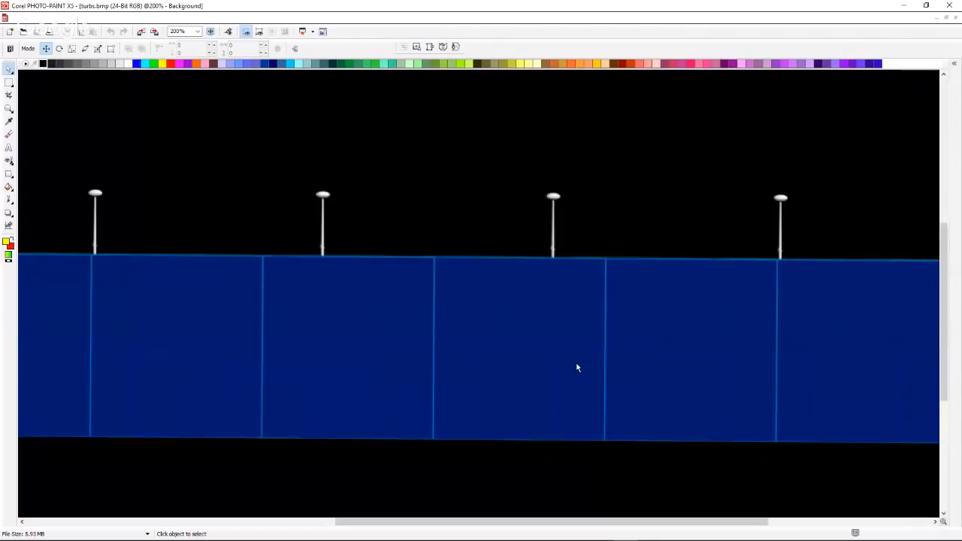
scroll(578, 368, down, 2)
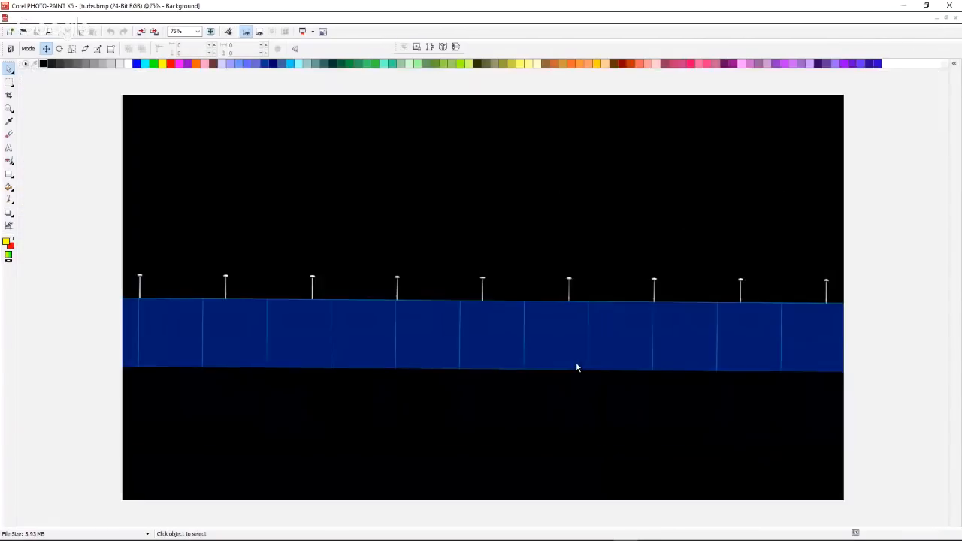
scroll(578, 367, up, 1)
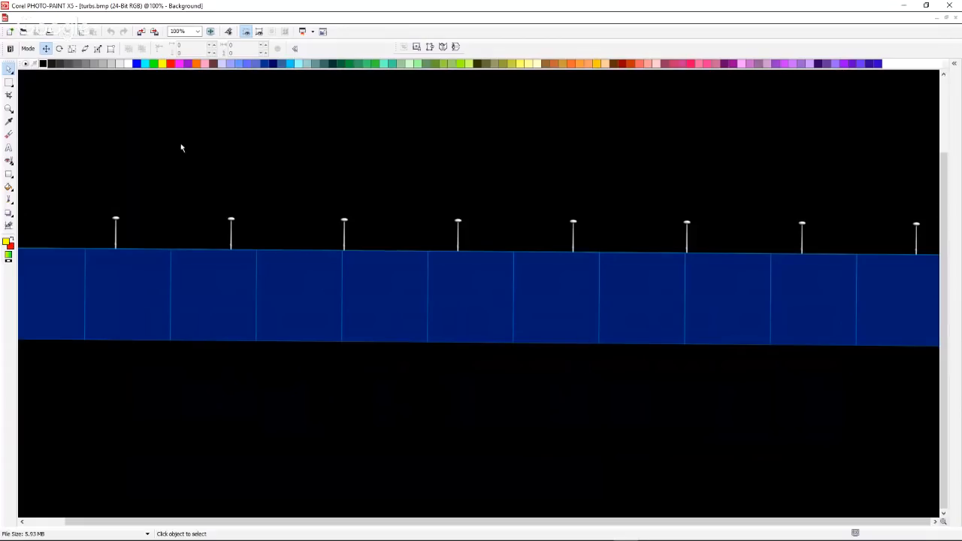
scroll(202, 193, down, 1)
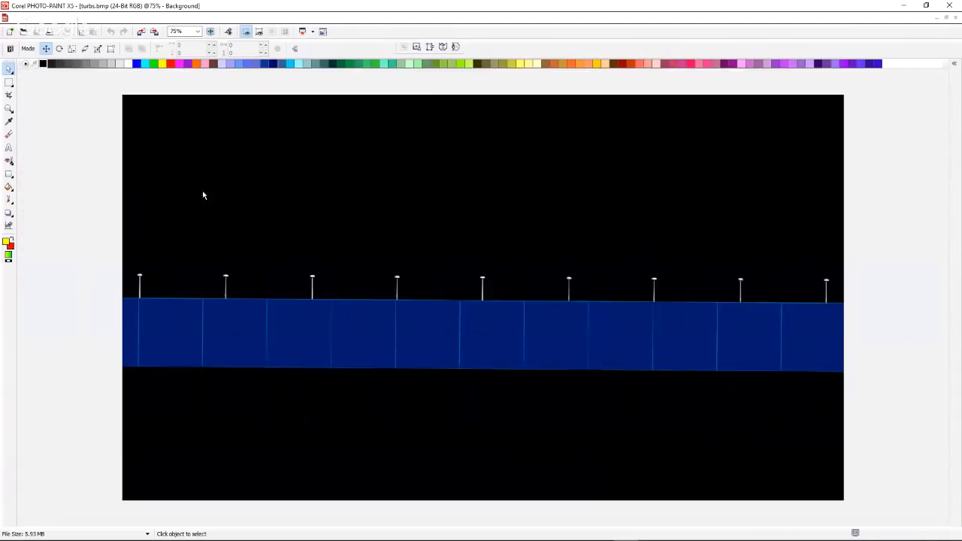
scroll(213, 269, up, 1)
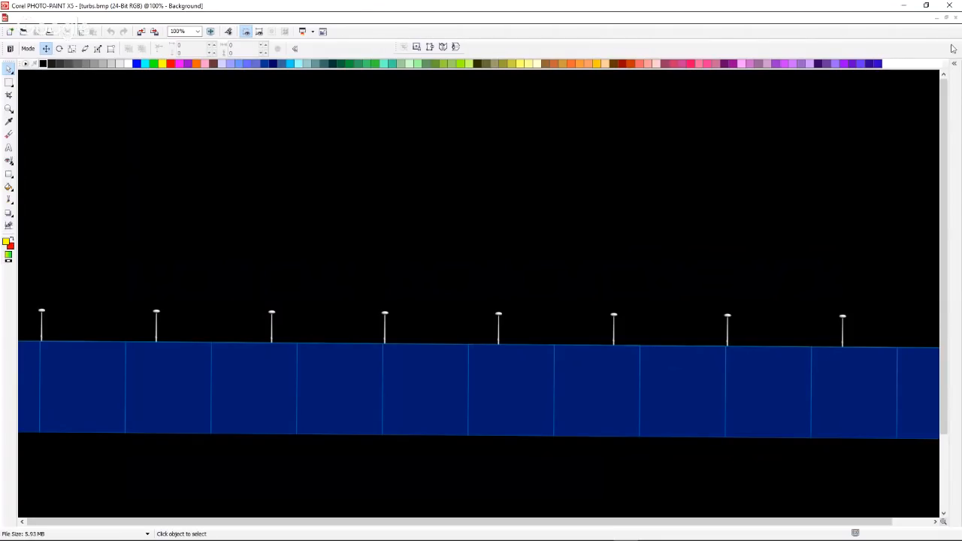
click(956, 16)
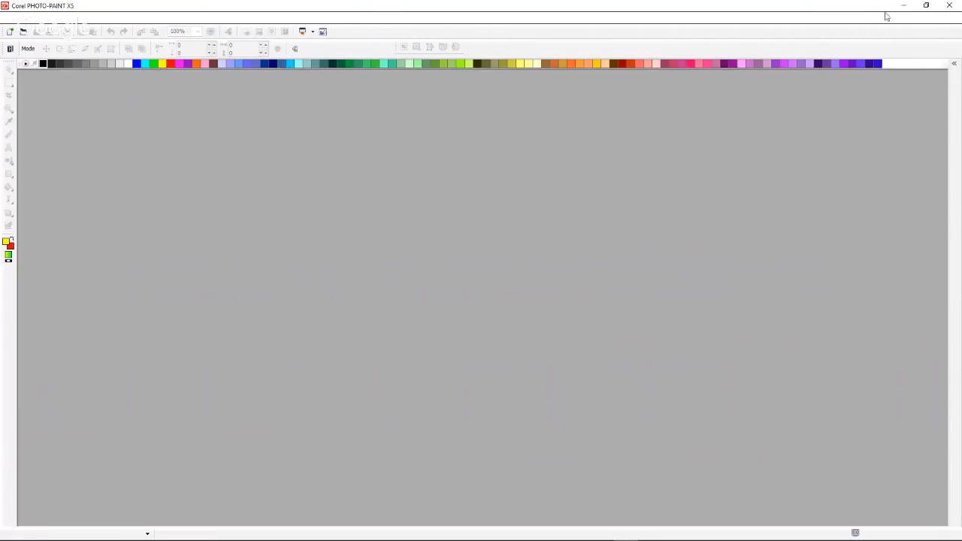
mouse_move(866, 6)
mouse_down()
mouse_move(716, 62)
mouse_move(0, 135)
mouse_up()
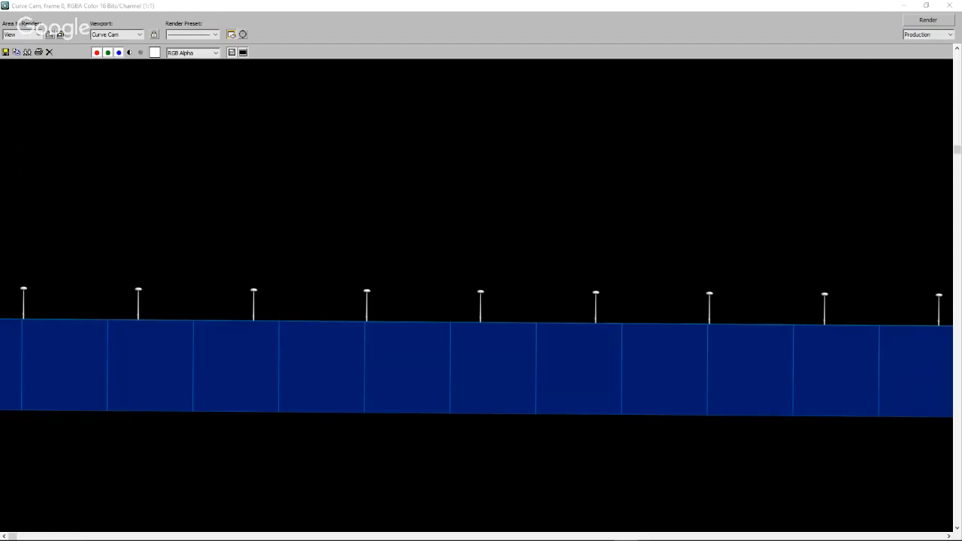
Bring Corel PHOTO-PAINT back to the main screen and reopen turbs.bmp in a maximized image window.
mouse_move(0, 123)
mouse_down()
mouse_move(202, 122)
mouse_move(694, 47)
mouse_up()
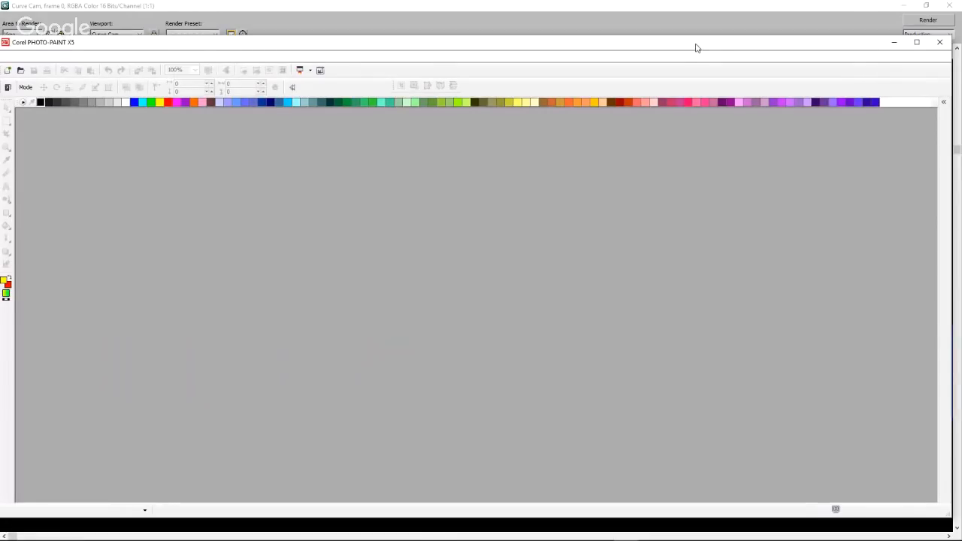
click(918, 43)
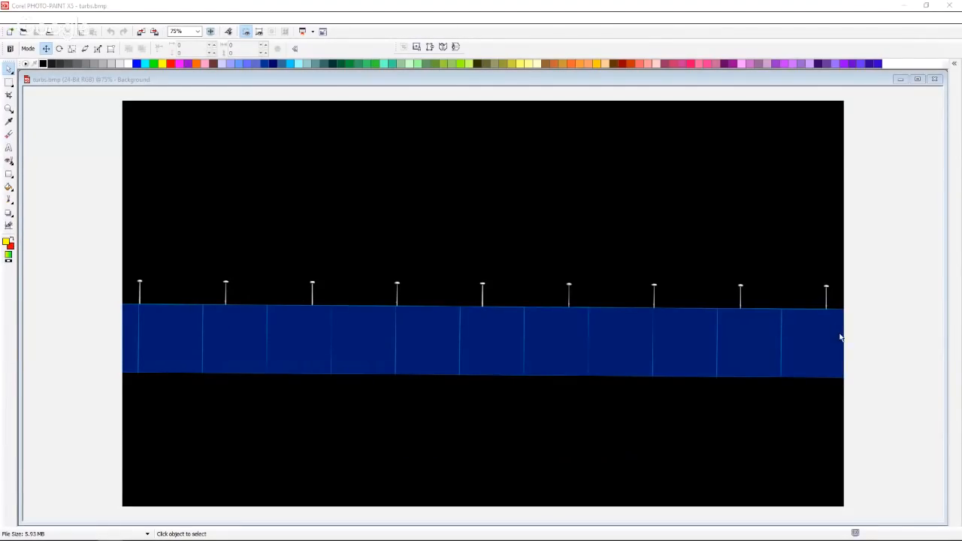
click(922, 81)
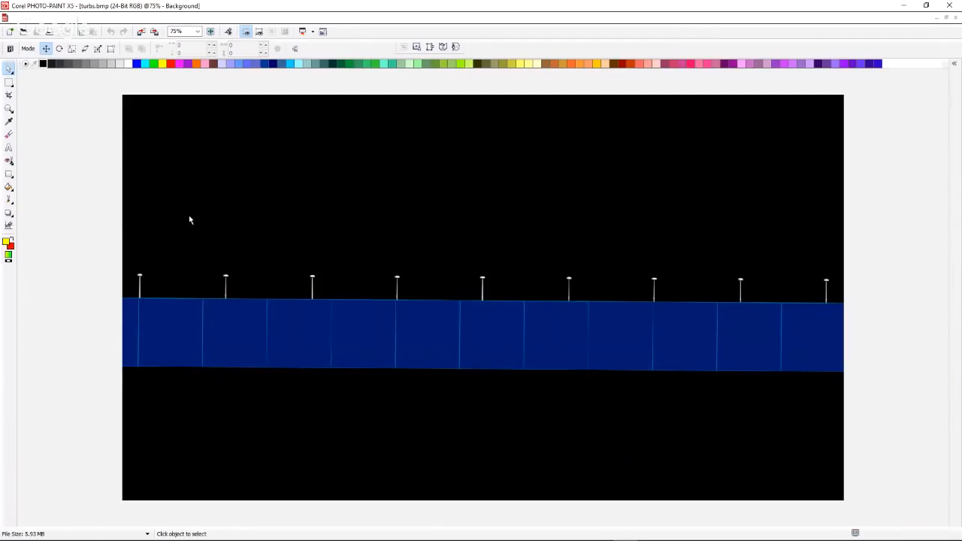
Crop turbs.bmp to a full-width rectangle from the image's upper edge down to the waterline's right end.
click(8, 82)
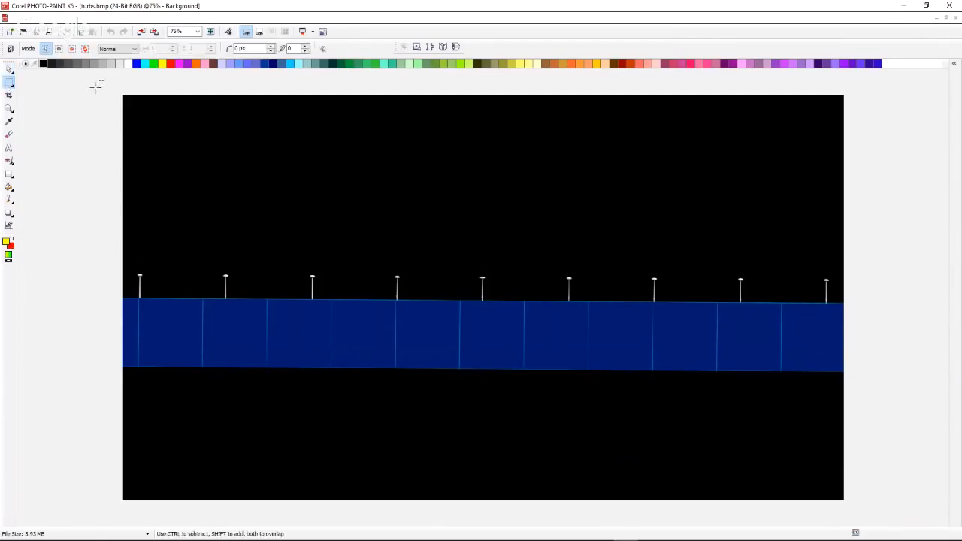
drag(96, 86, 870, 303)
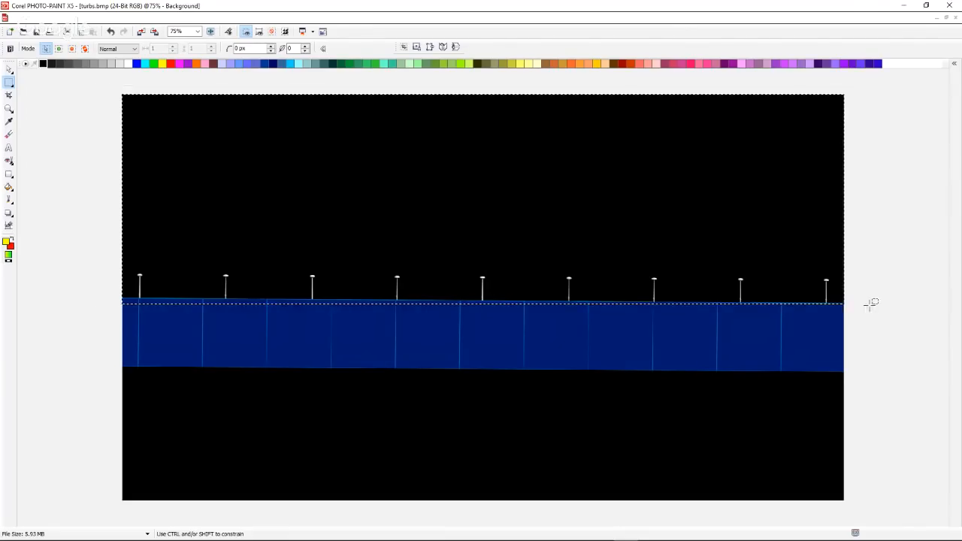
click(403, 48)
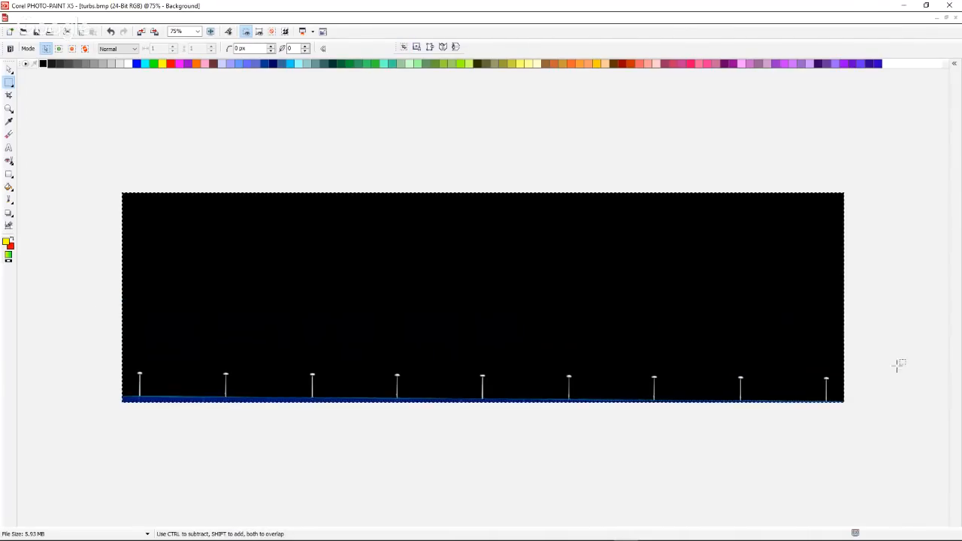
Compare the cropped edge with the waterline at the rightmost and leftmost turbine bases at 1600% magnification.
scroll(828, 421, up, 3)
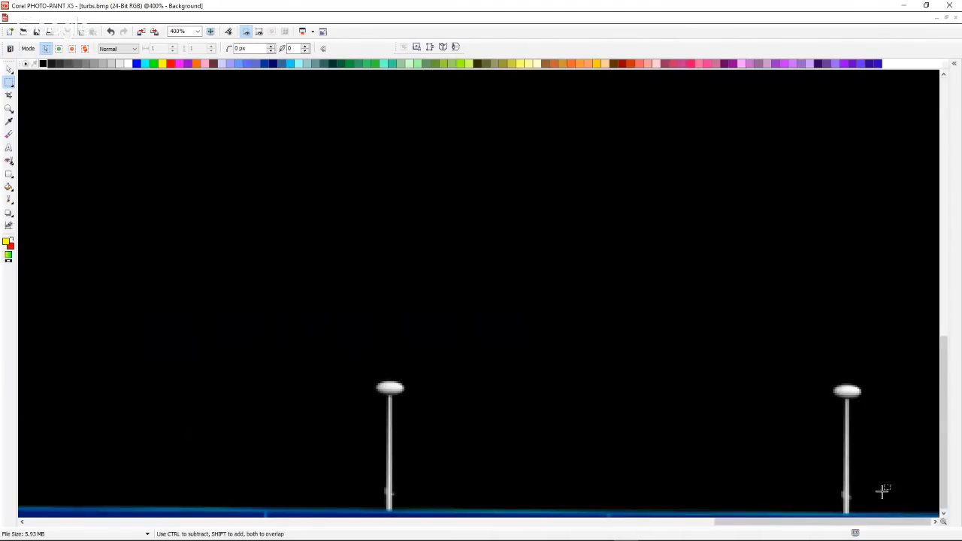
scroll(883, 491, up, 1)
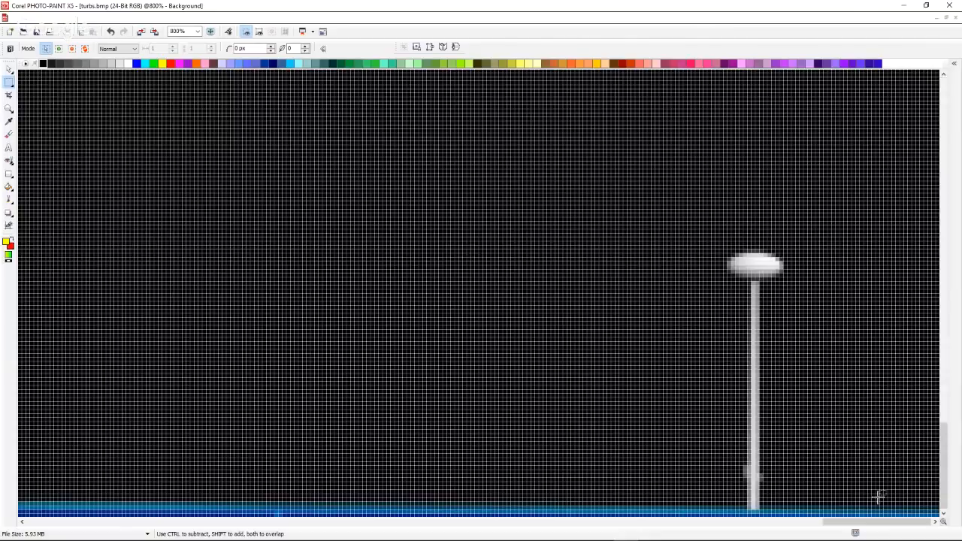
scroll(752, 470, up, 1)
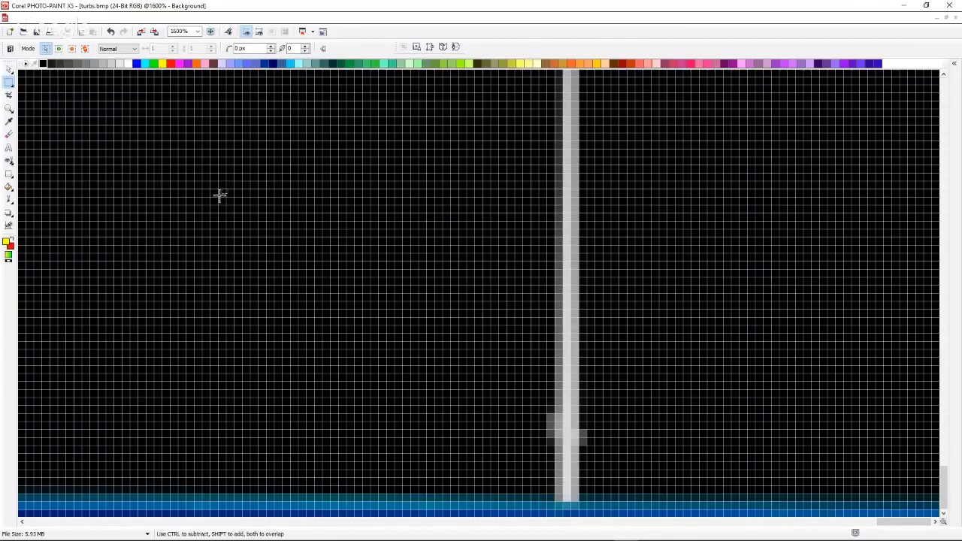
drag(895, 520, 37, 521)
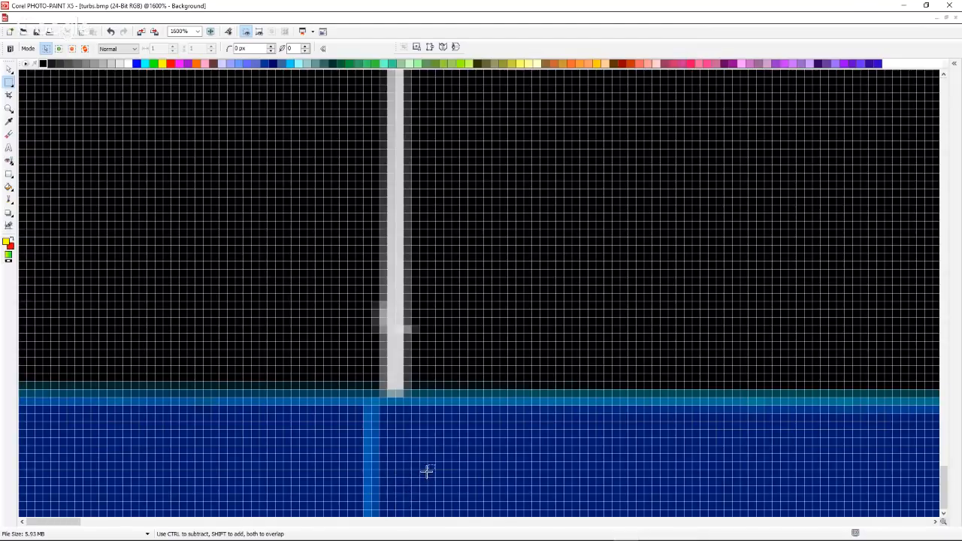
drag(62, 527, 24, 536)
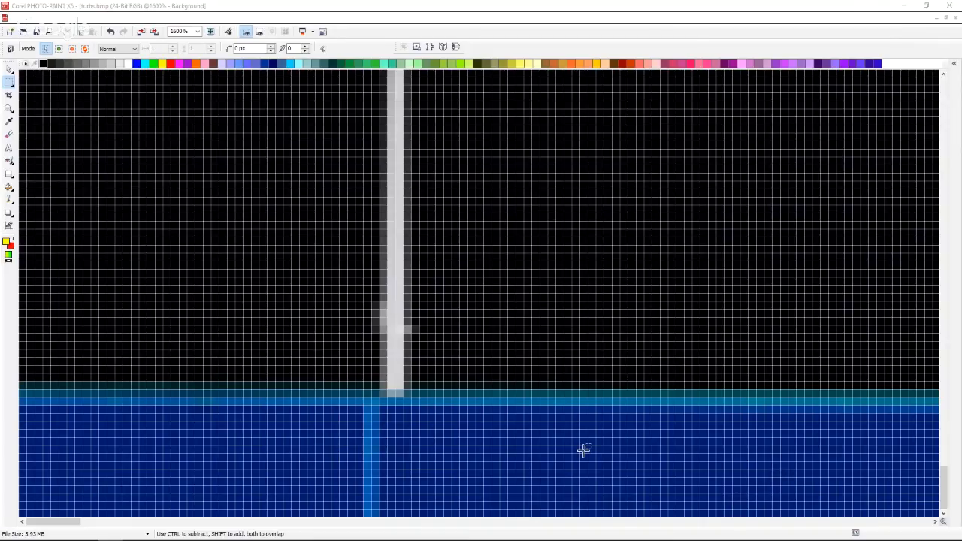
scroll(585, 449, down, 3)
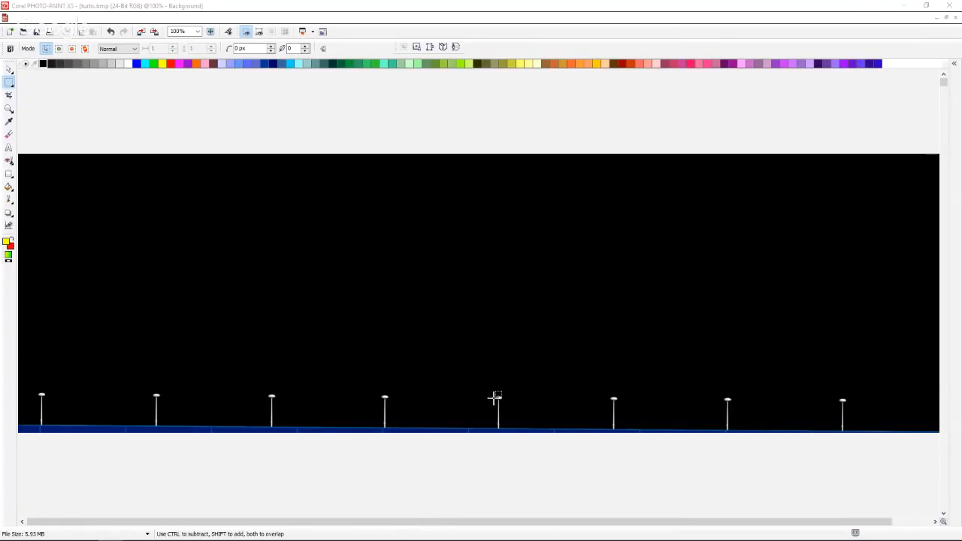
Show the full width of the cropped turbine image and activate the Line tool.
scroll(497, 395, down, 1)
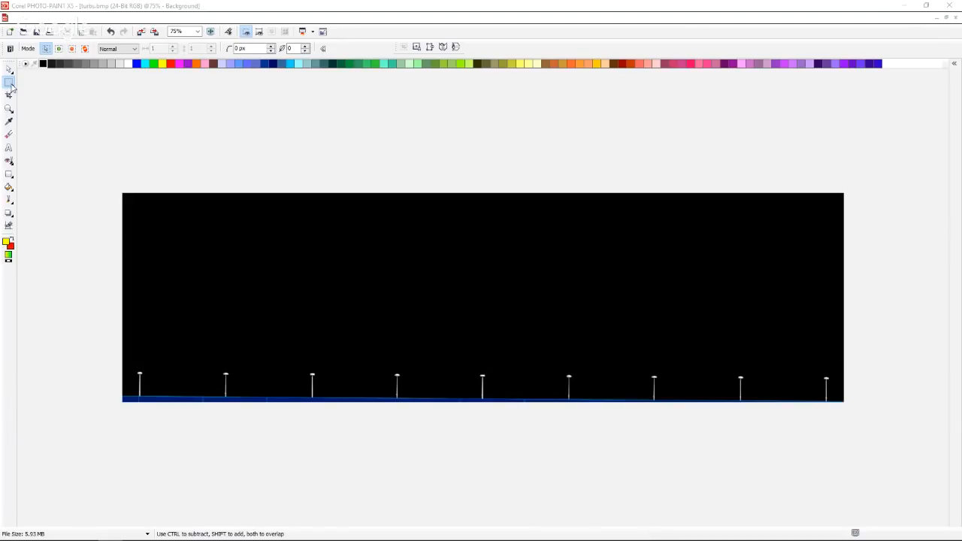
click(13, 179)
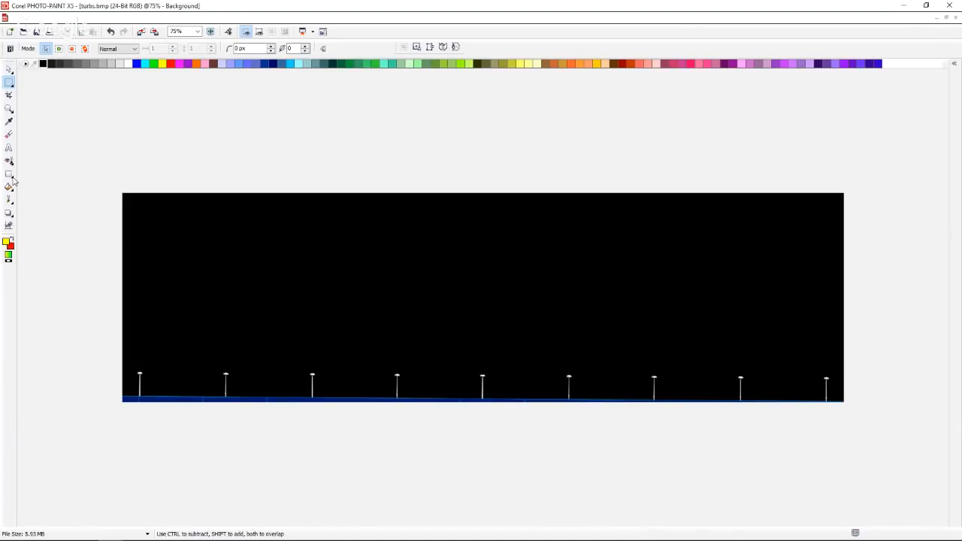
click(12, 179)
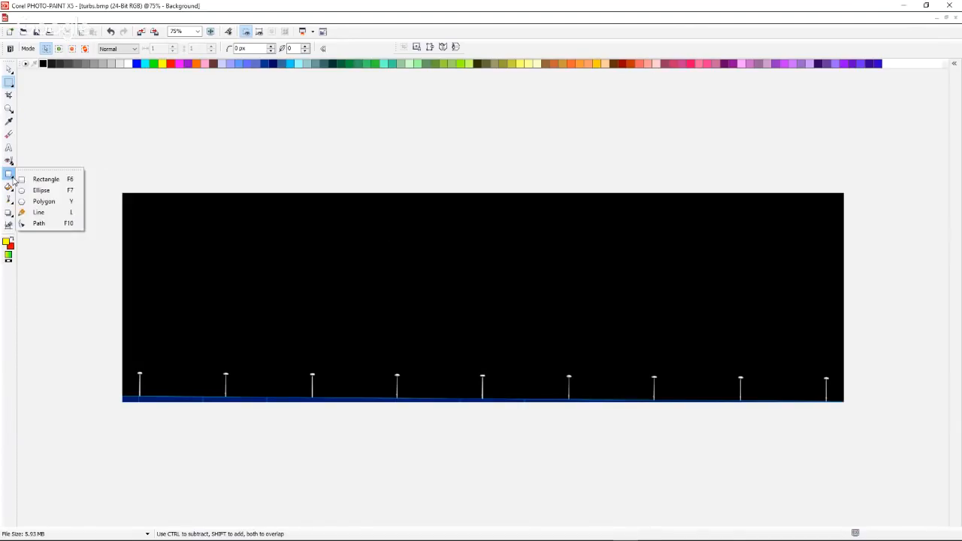
click(42, 214)
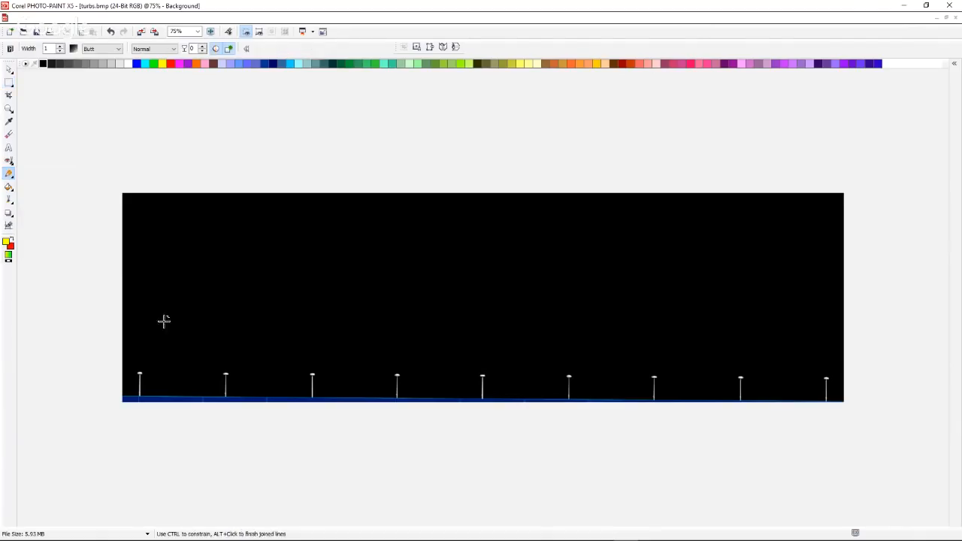
click(140, 372)
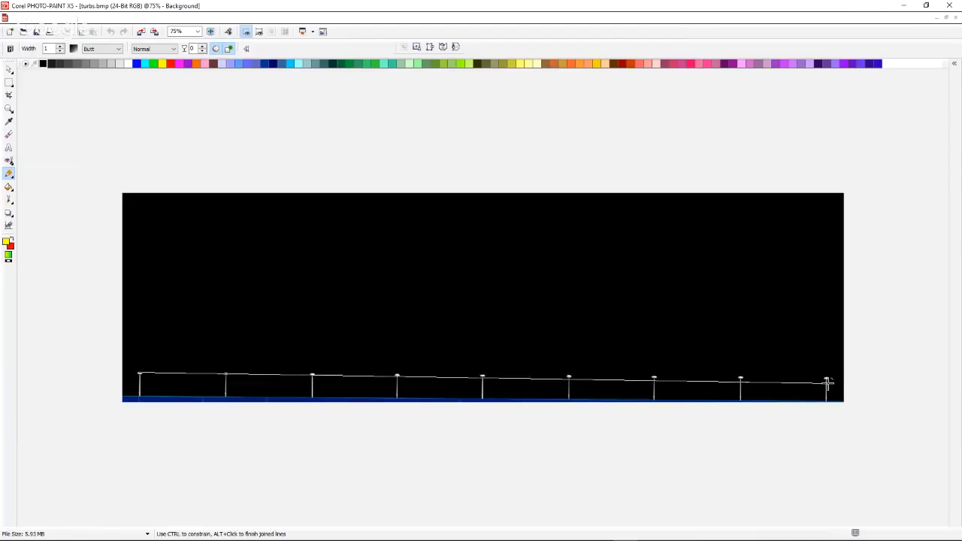
double_click(264, 302)
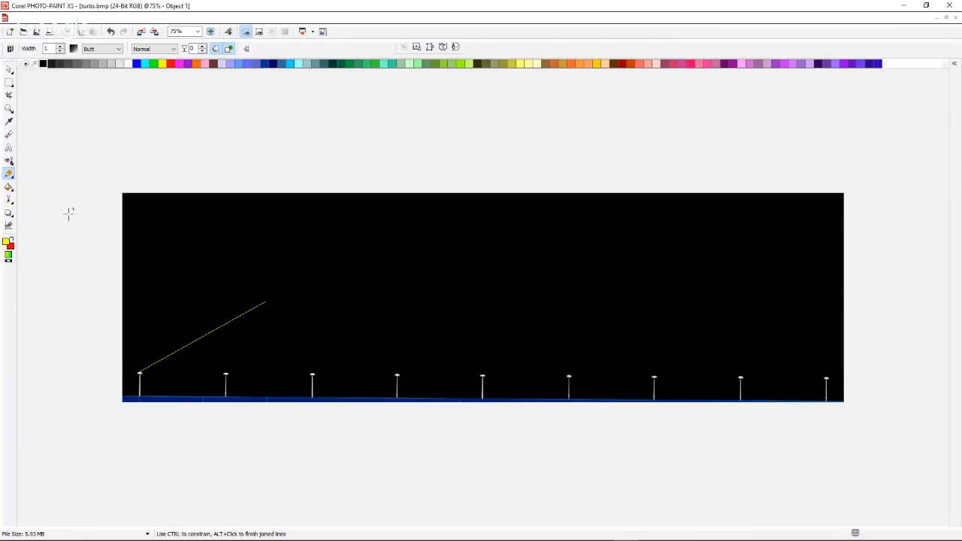
key(ctrl+z)
scroll(145, 388, up, 1)
scroll(105, 398, up, 1)
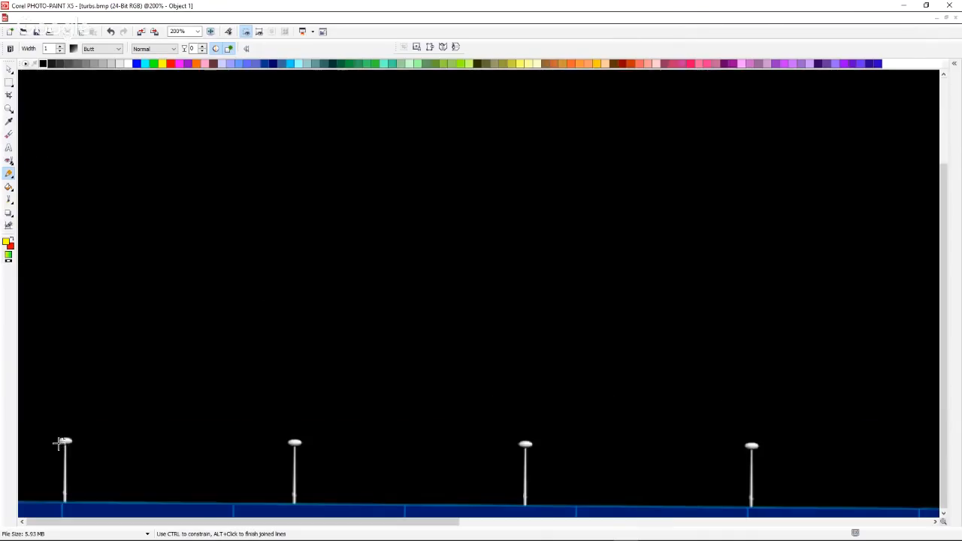
scroll(53, 440, down, 1)
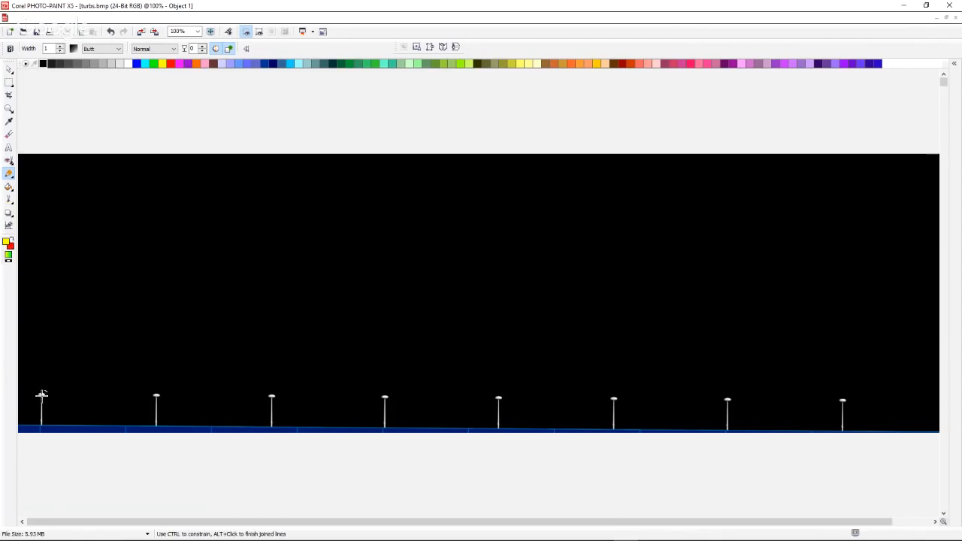
drag(41, 395, 42, 396)
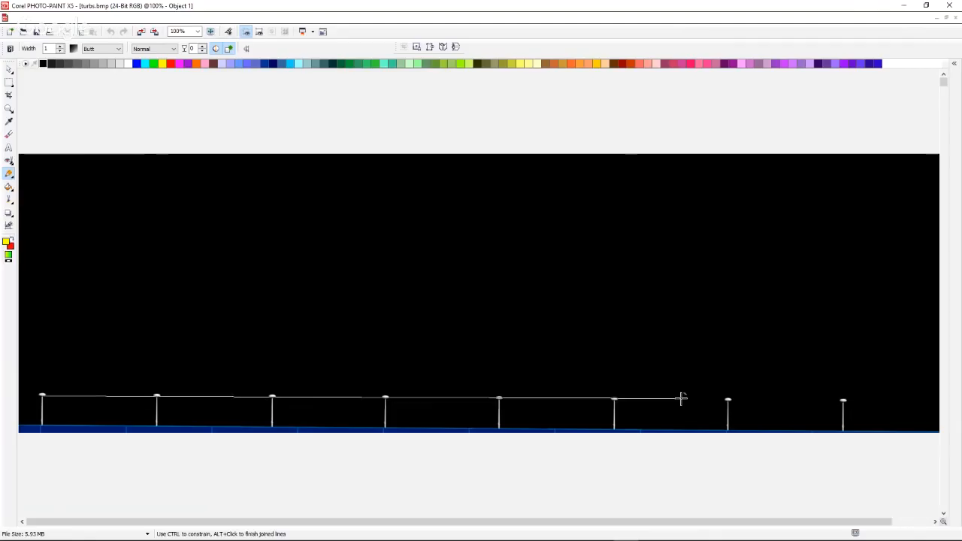
scroll(681, 391, down, 1)
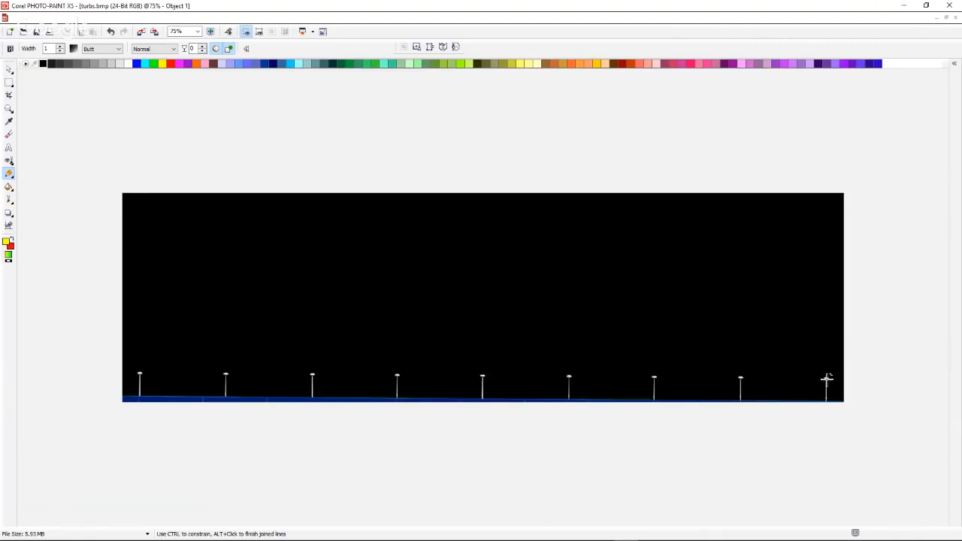
Draw a straight yellow line, 1 pixel wide, from the rightmost turbine's head to the leftmost turbine's head.
scroll(827, 382, up, 2)
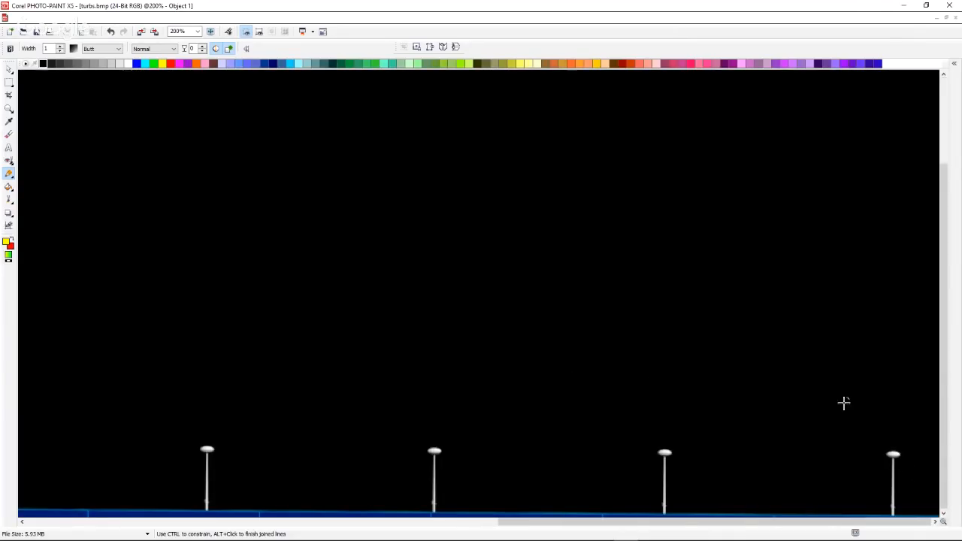
scroll(844, 402, down, 2)
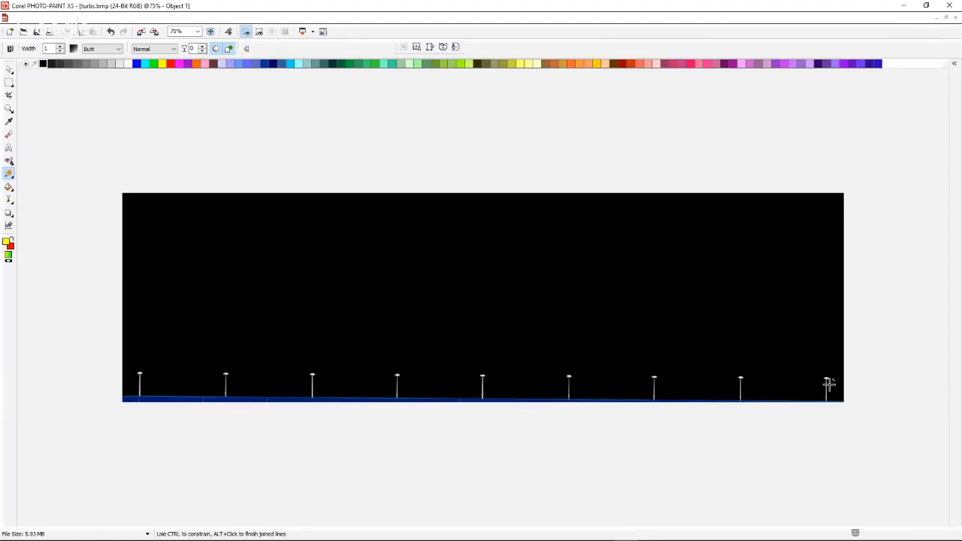
click(827, 379)
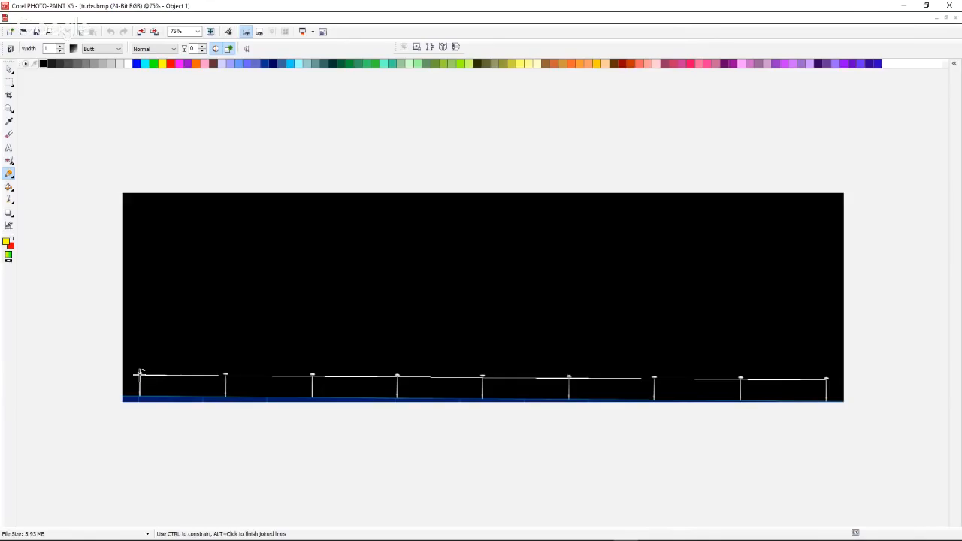
double_click(140, 373)
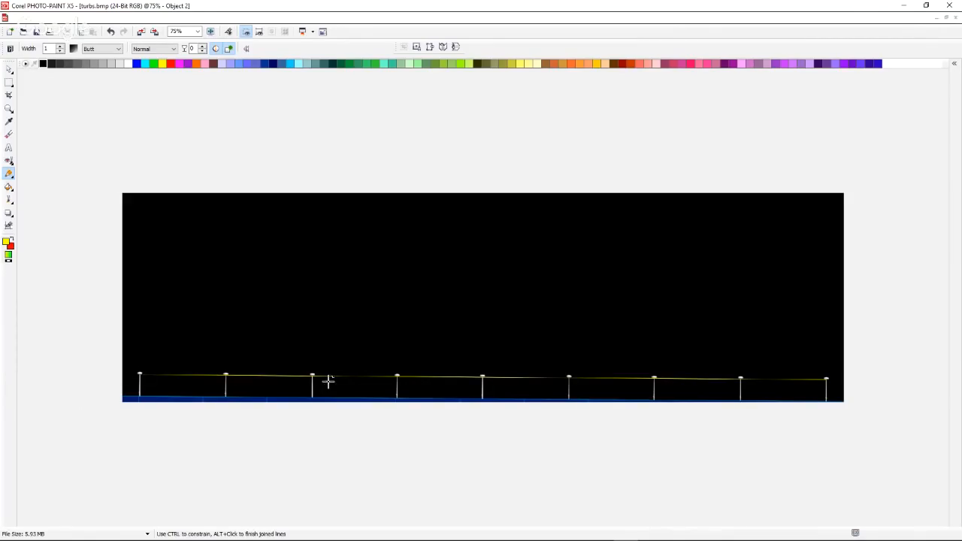
Examine the yellow line against the turbine heads at both ends and the middle of the row at 500%, and across the whole row.
scroll(328, 381, up, 1)
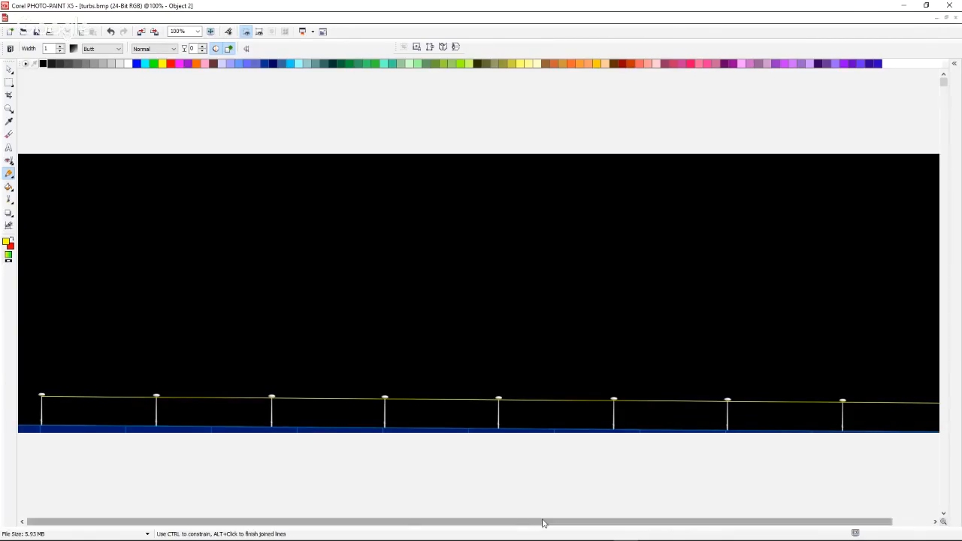
mouse_move(542, 525)
mouse_down()
mouse_move(393, 531)
mouse_move(548, 531)
mouse_up()
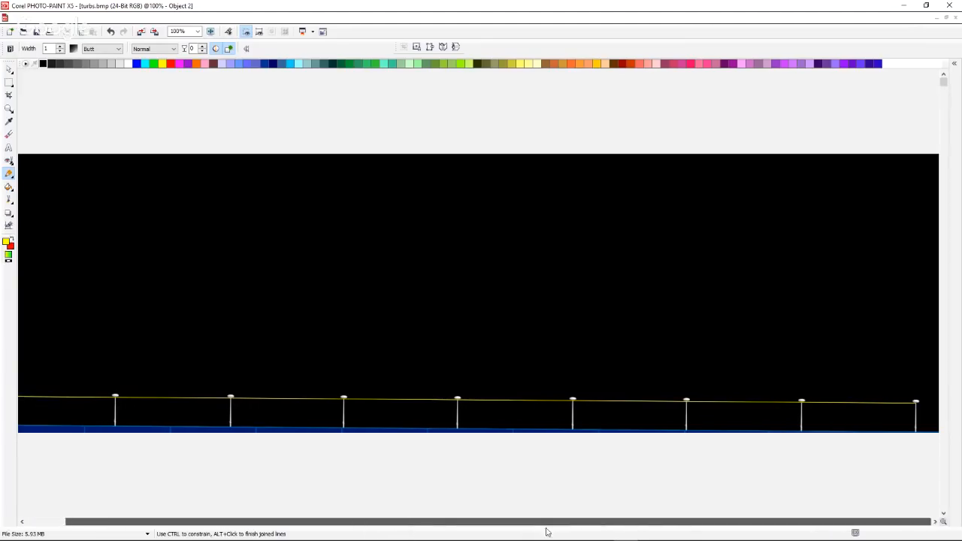
scroll(900, 421, up, 4)
scroll(899, 421, up, 1)
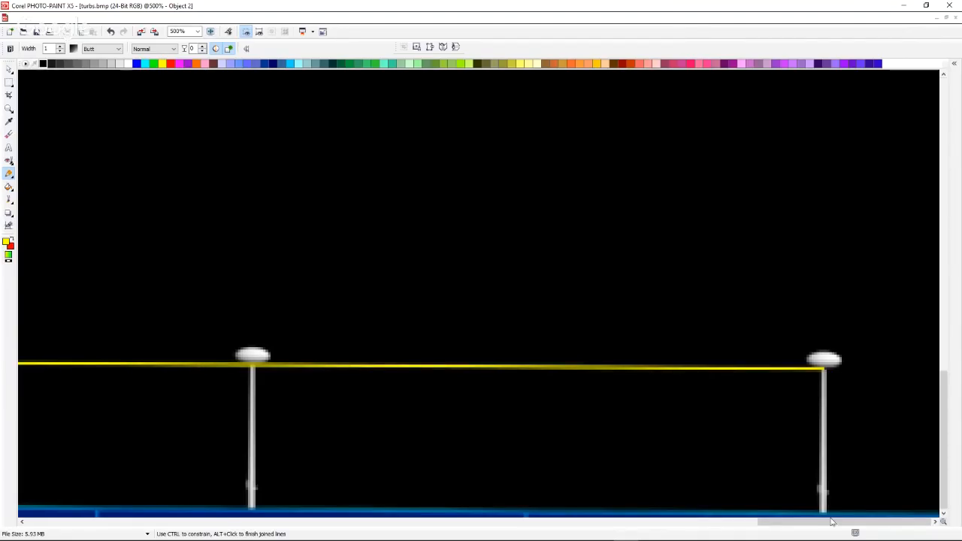
drag(822, 525, 45, 527)
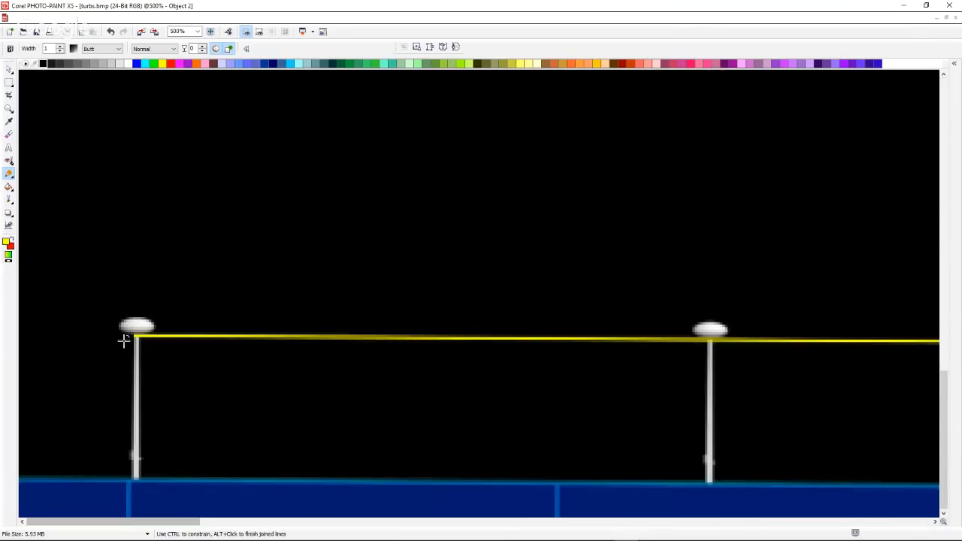
drag(155, 528, 498, 529)
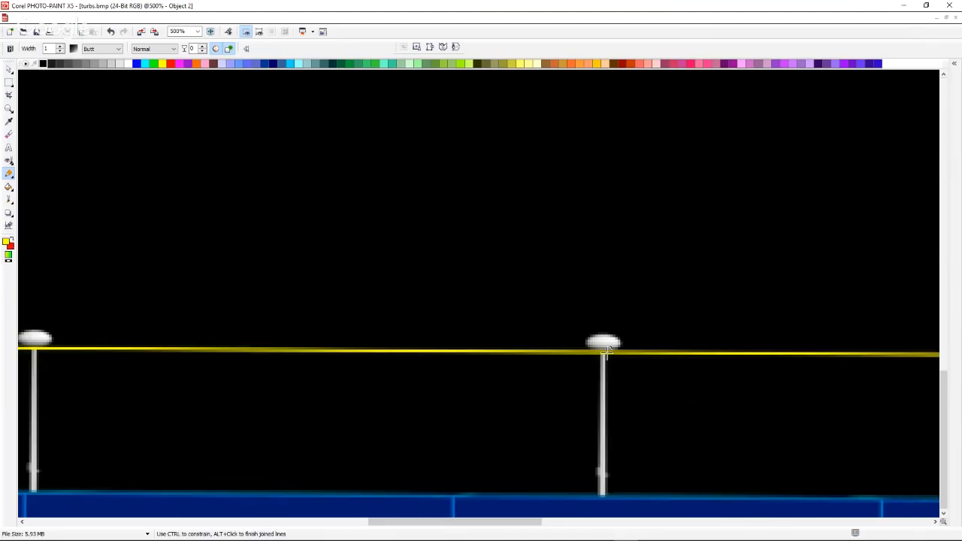
scroll(449, 348, down, 3)
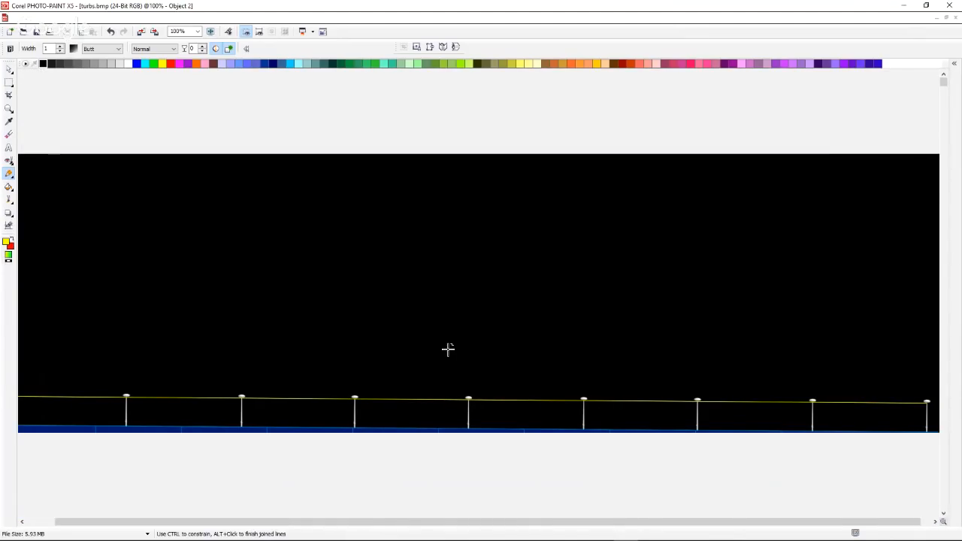
scroll(449, 349, down, 1)
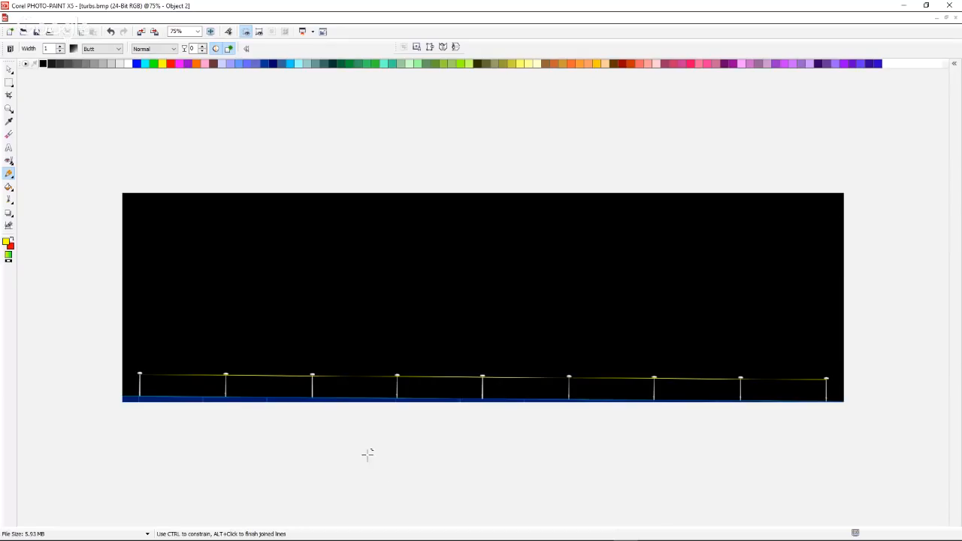
scroll(461, 392, up, 1)
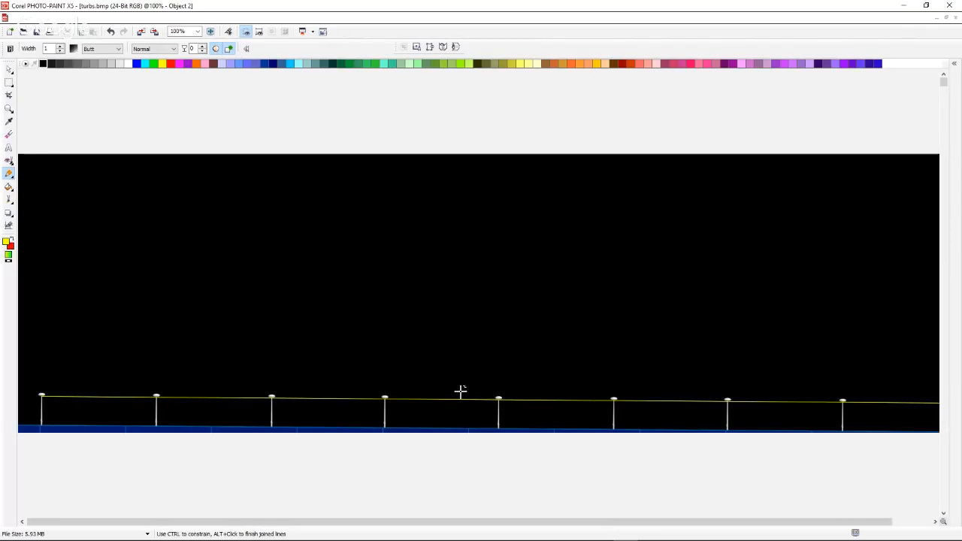